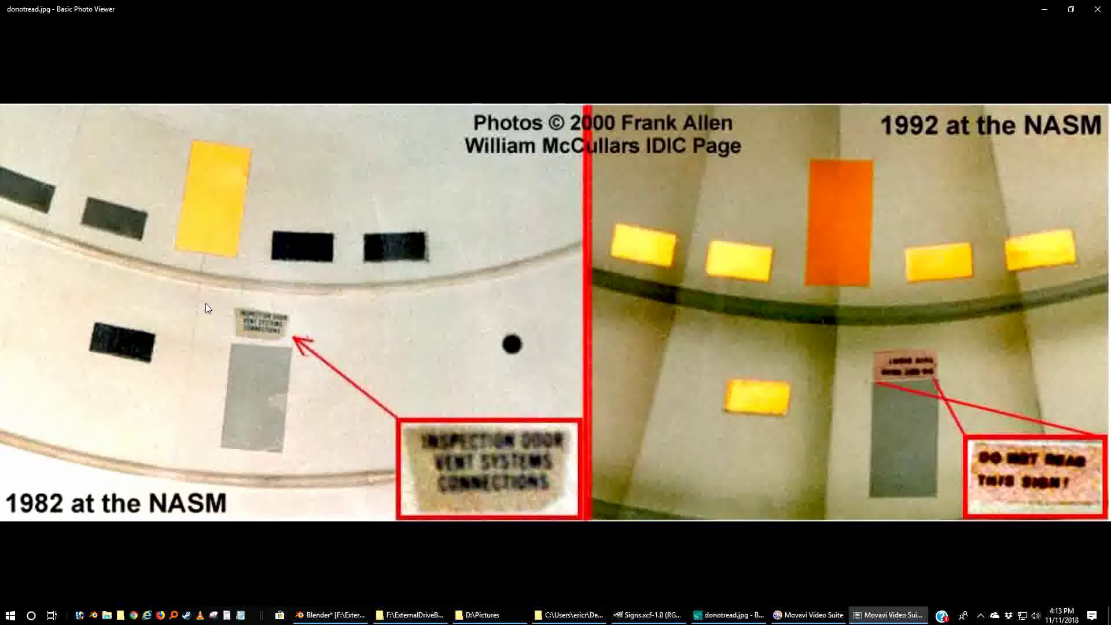
# - Close the reference photo, switch to Blender and set the 3D view's shading to Material
pyautogui.click(1097, 10)
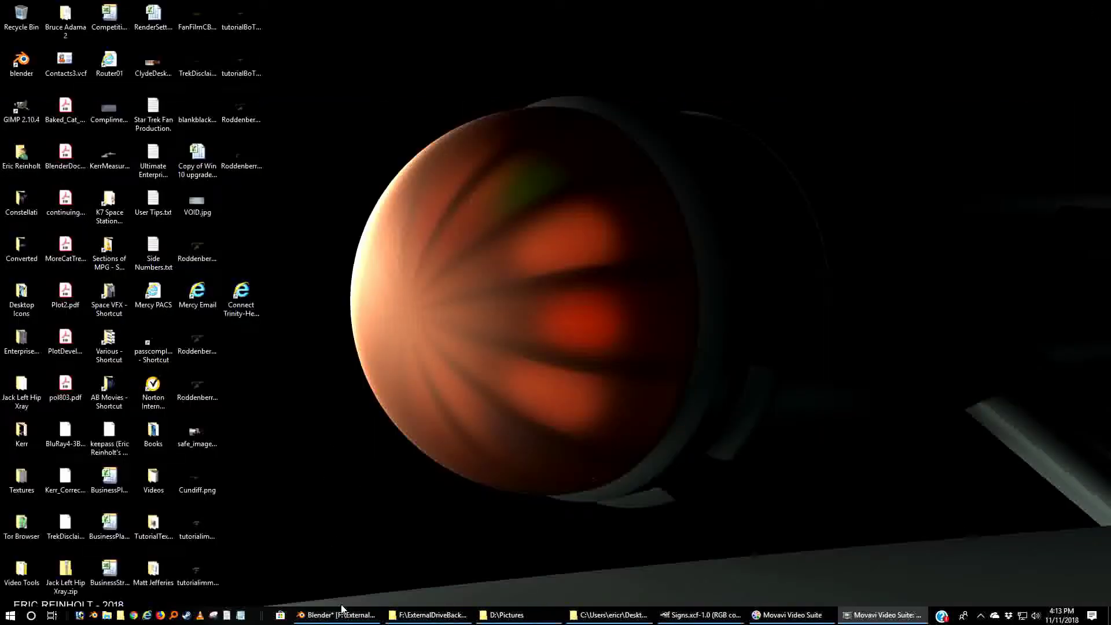
pyautogui.click(330, 615)
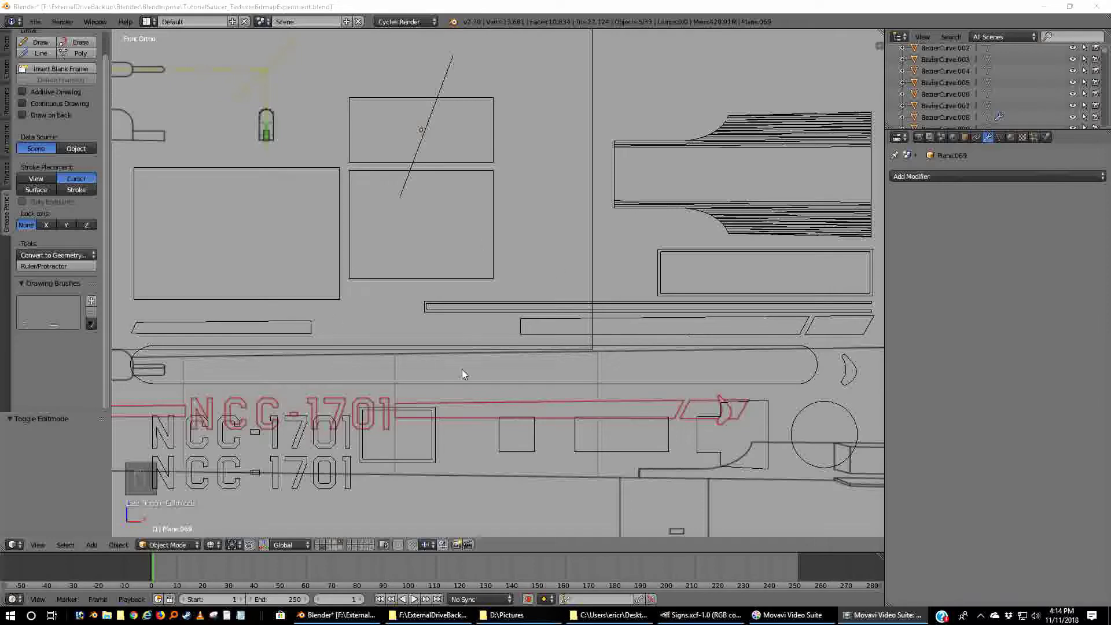
pyautogui.click(212, 544)
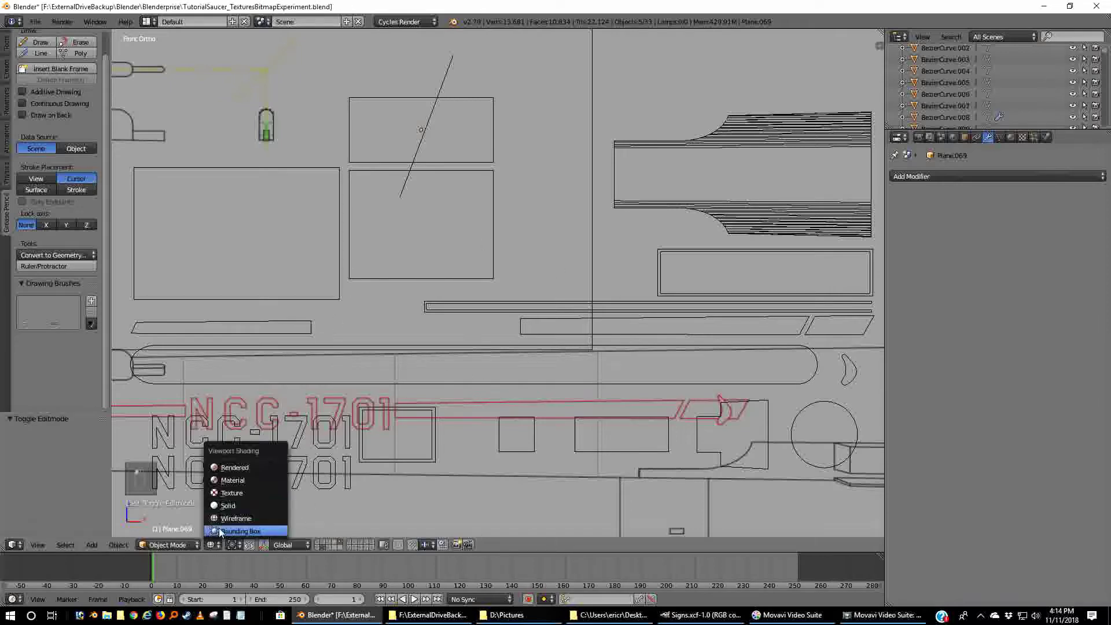
pyautogui.click(245, 481)
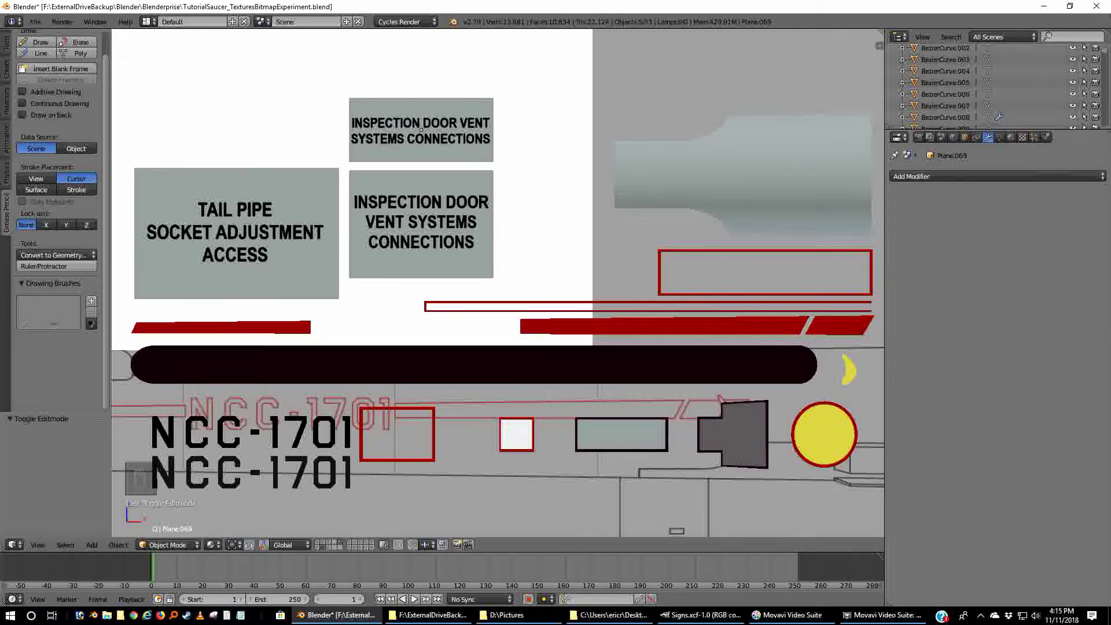
# - Split the 3D view horizontally, turn the lower area into a UV/Image Editor and unlink the Render Result image
pyautogui.rightClick(883, 300)
pyautogui.click(848, 293)
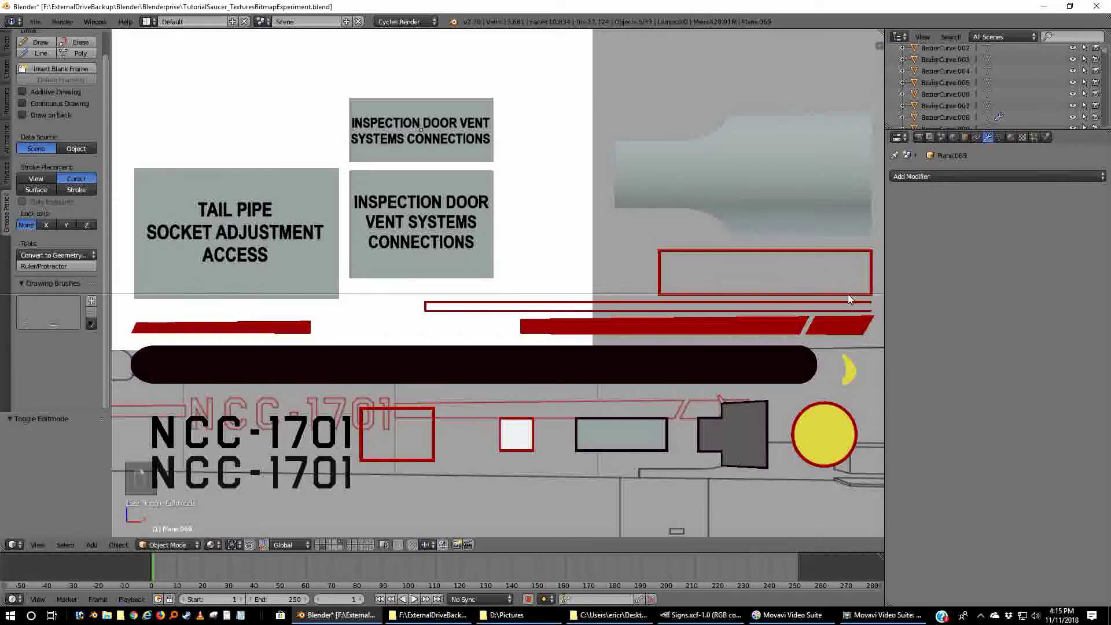
pyautogui.click(848, 293)
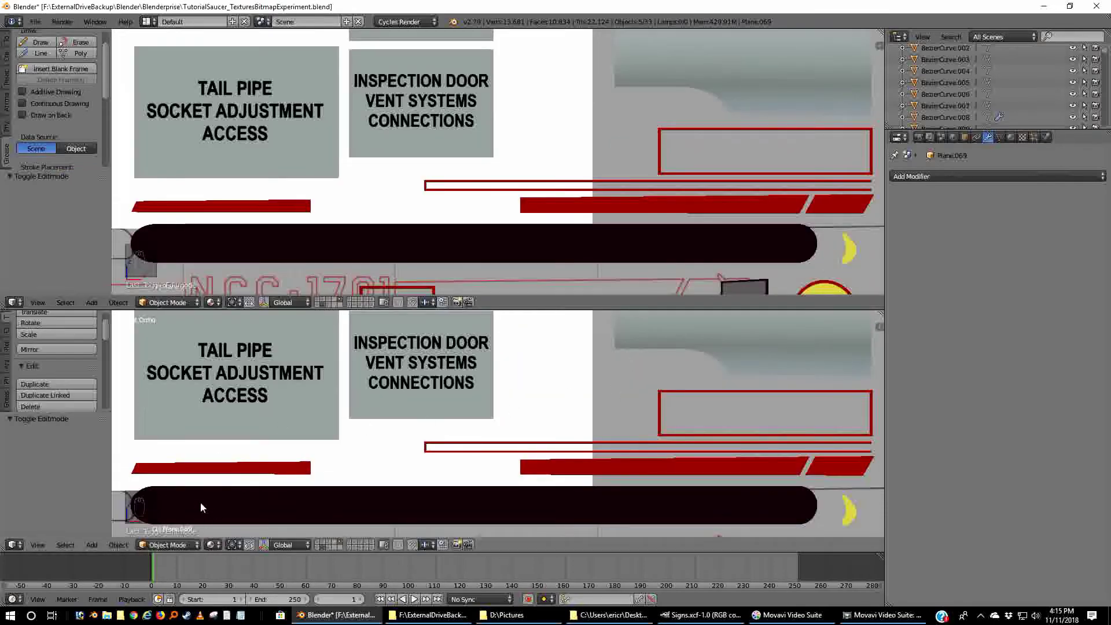
pyautogui.click(12, 545)
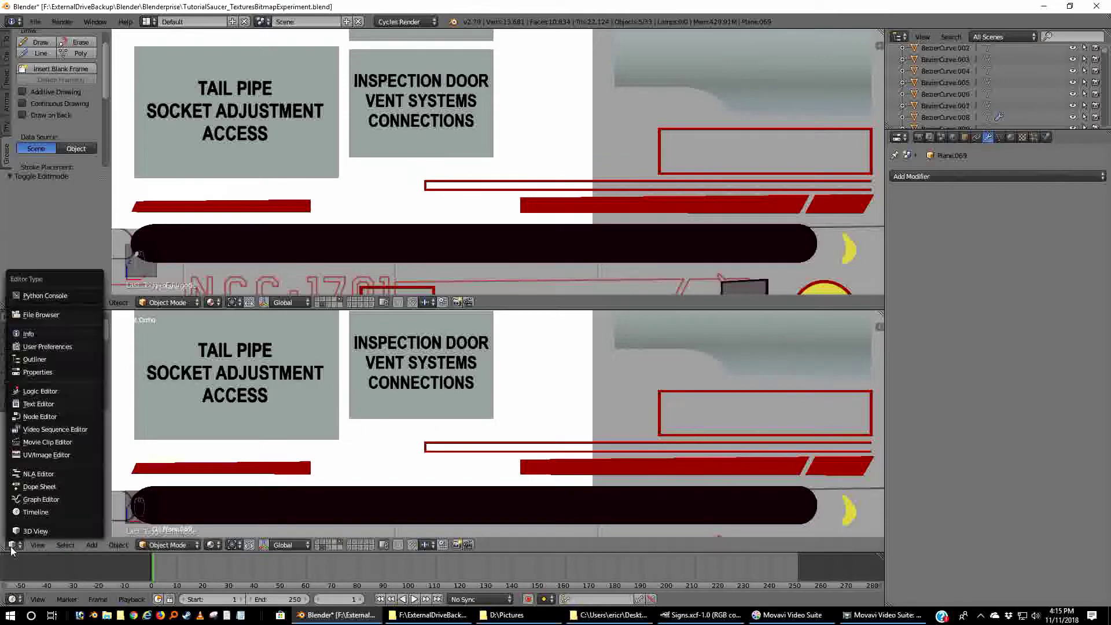
pyautogui.click(39, 455)
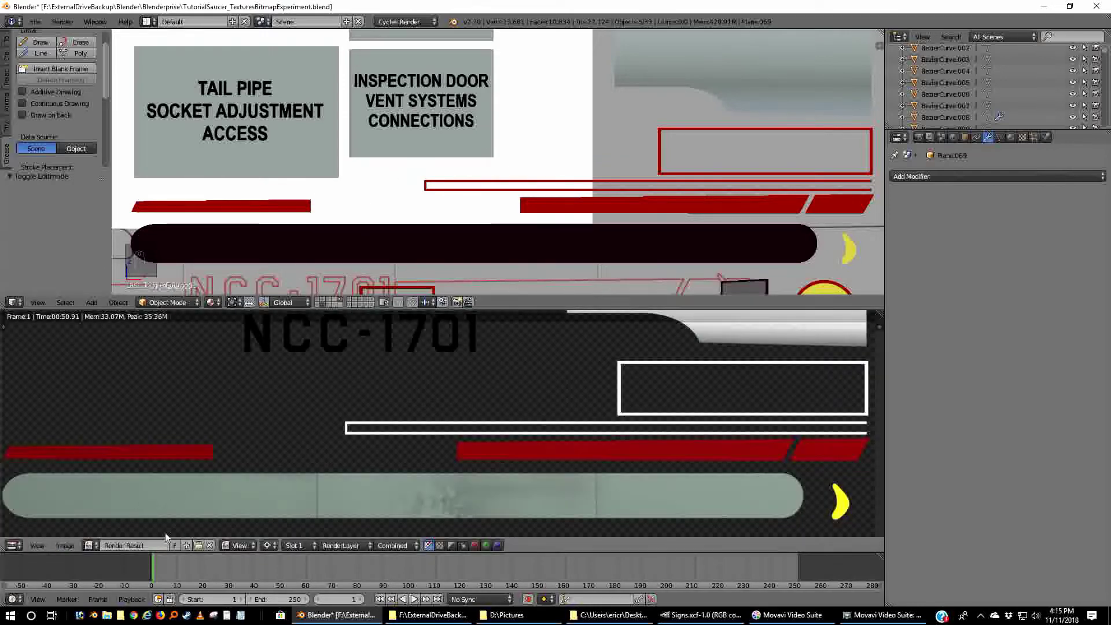
pyautogui.click(209, 544)
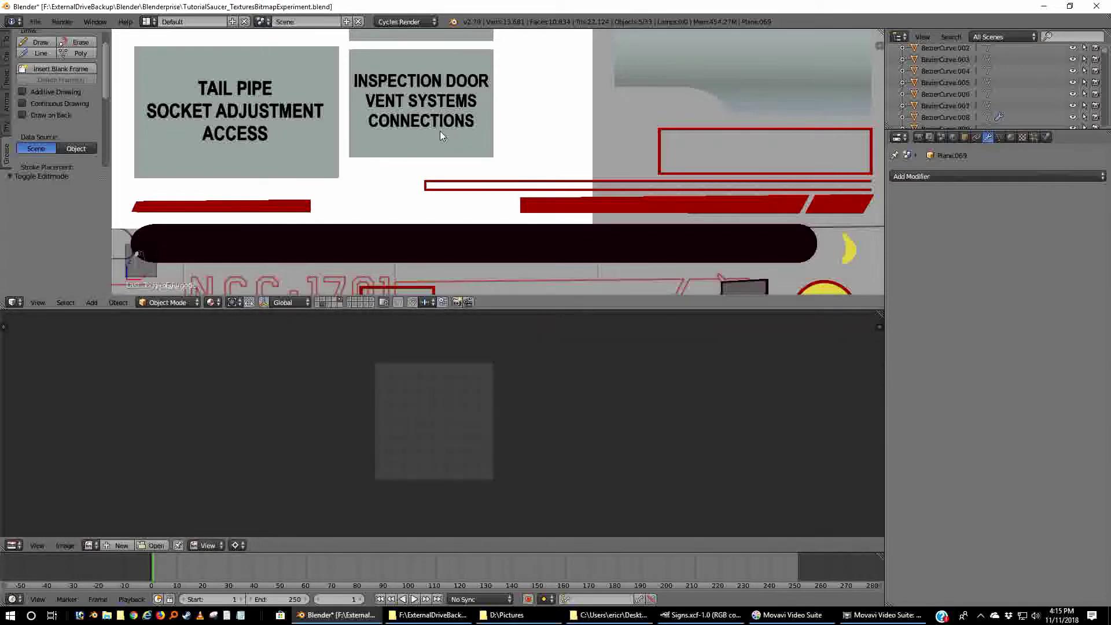
# - Enter Edit Mode on the long rounded strip to display its UV layout in the UV/Image Editor
pyautogui.press('Tab')
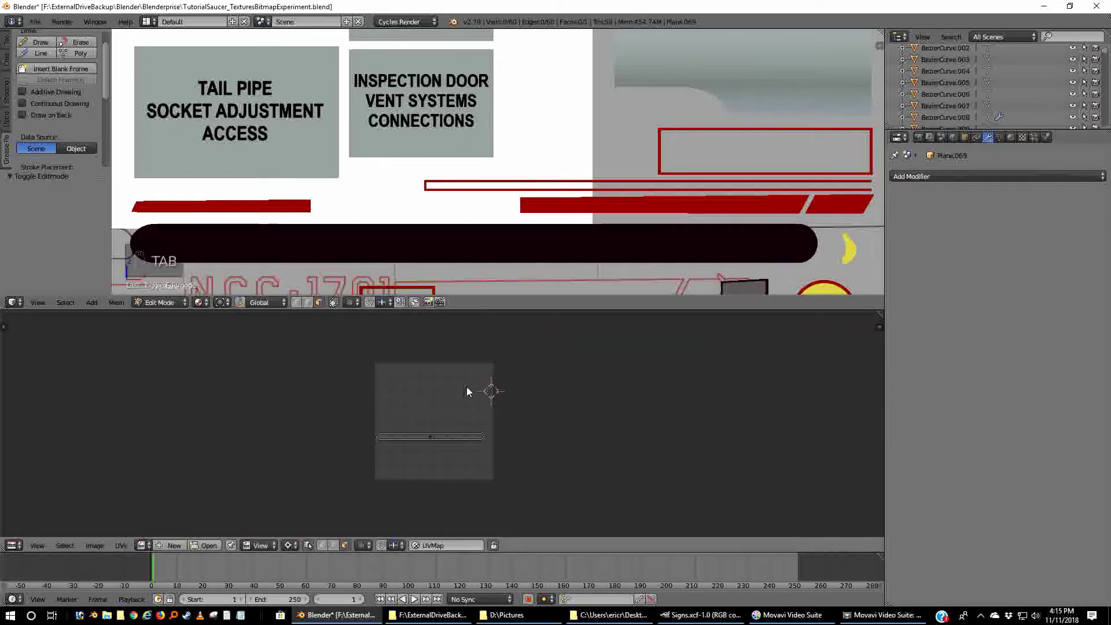
pyautogui.scroll(6, 508, 456)
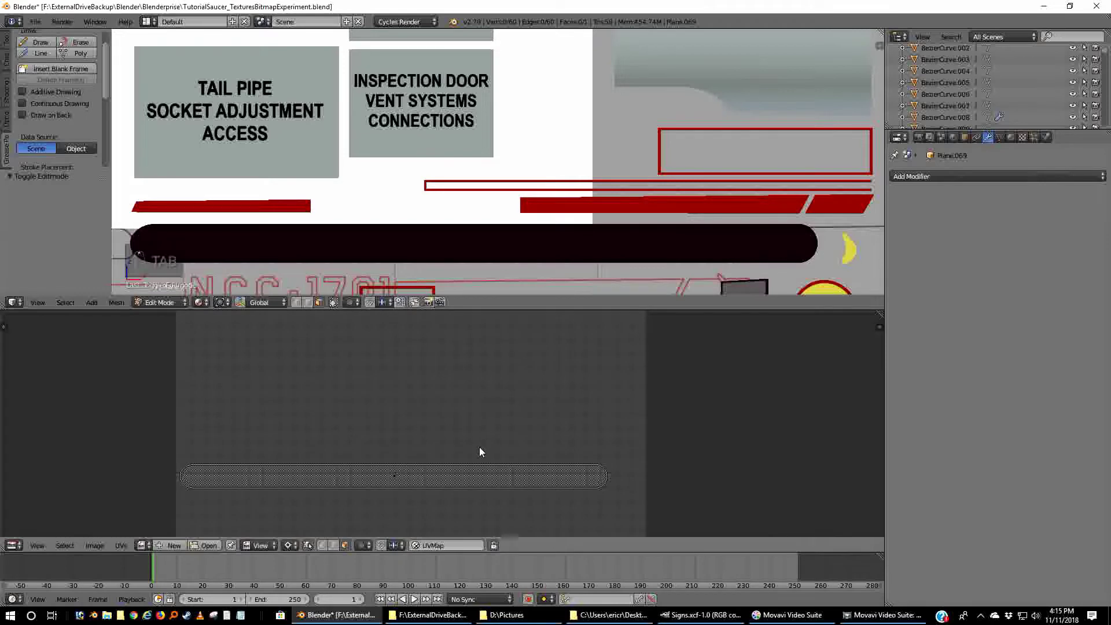
pyautogui.scroll(-2, 501, 464)
pyautogui.scroll(-3, 338, 461)
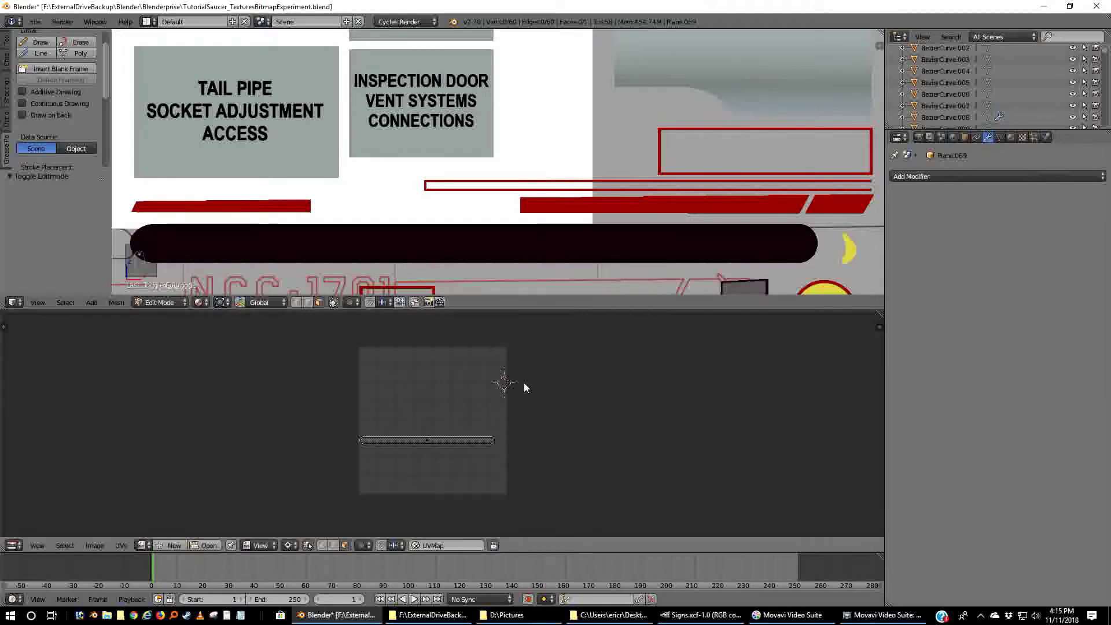
pyautogui.scroll(4, 364, 429)
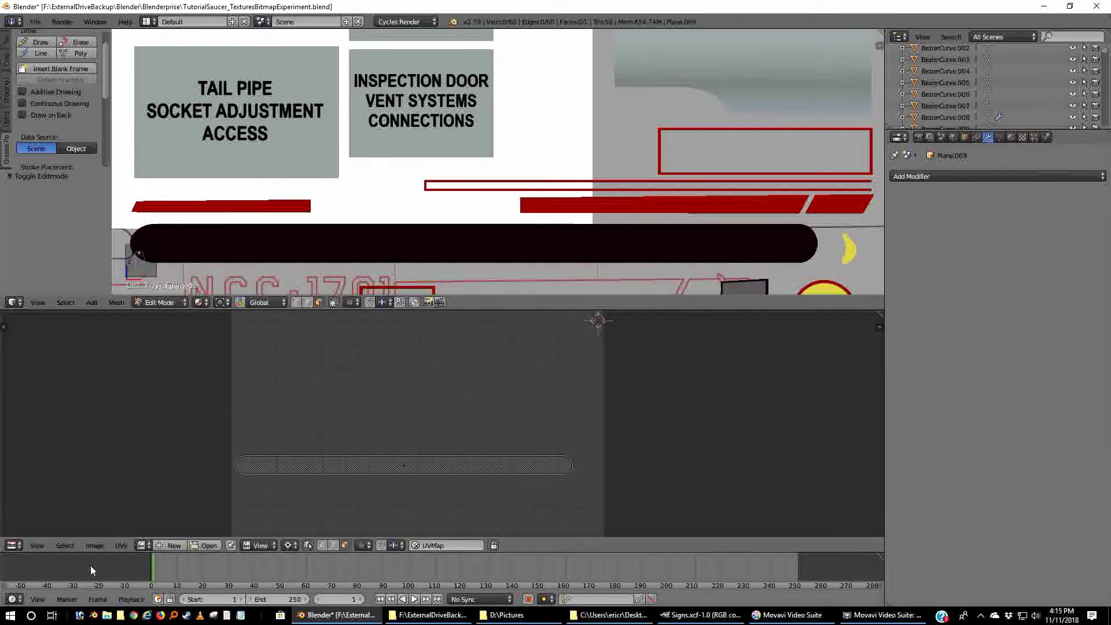
# - Review the Export UV Layout options and leave without exporting
pyautogui.click(121, 545)
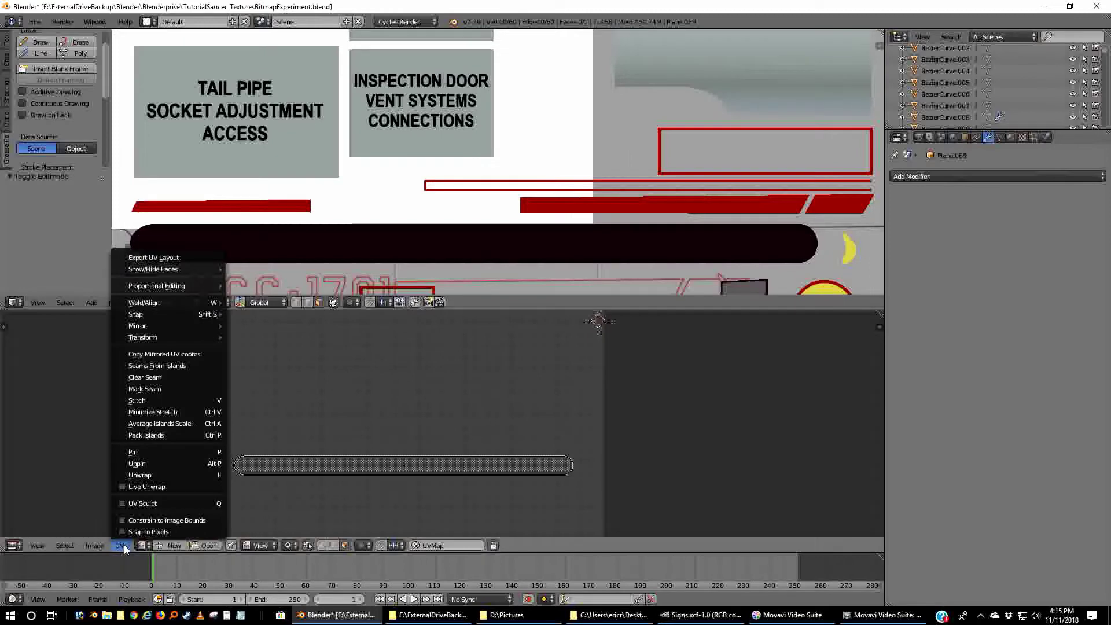
pyautogui.click(154, 258)
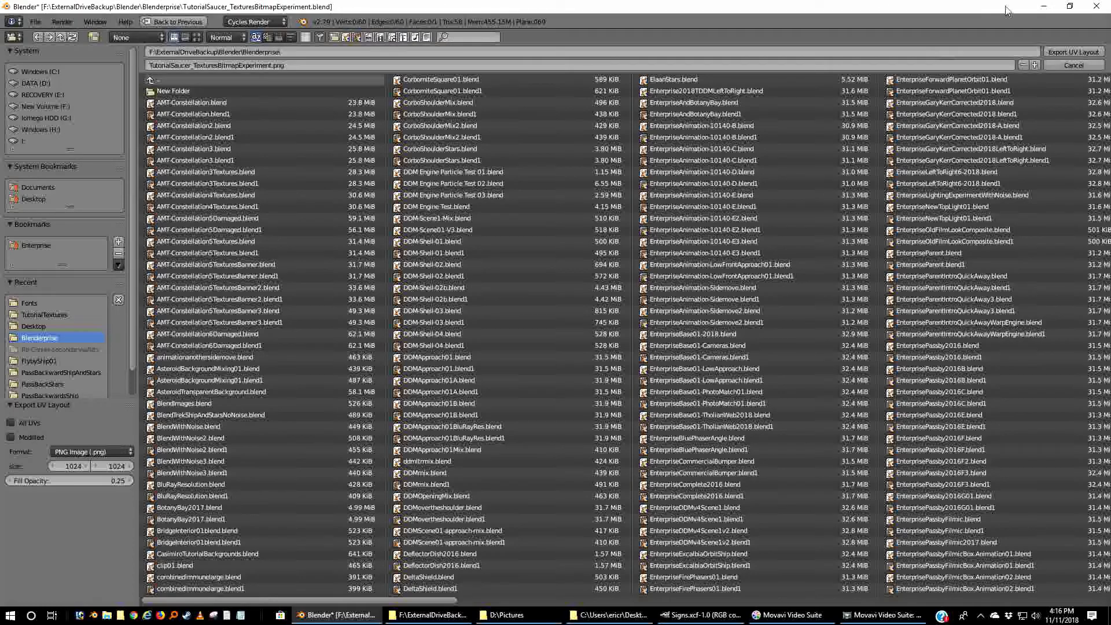
pyautogui.click(1062, 63)
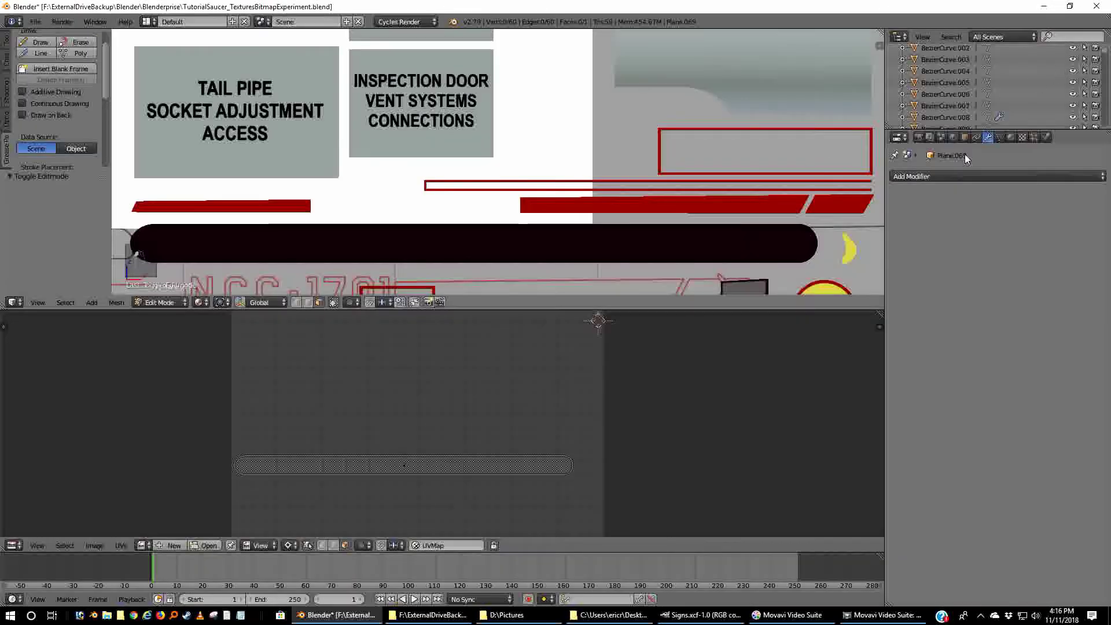
# - Switch to GIMP and close the imported Signs image, discarding its changes
pyautogui.hotkey('alt', 'Tab')
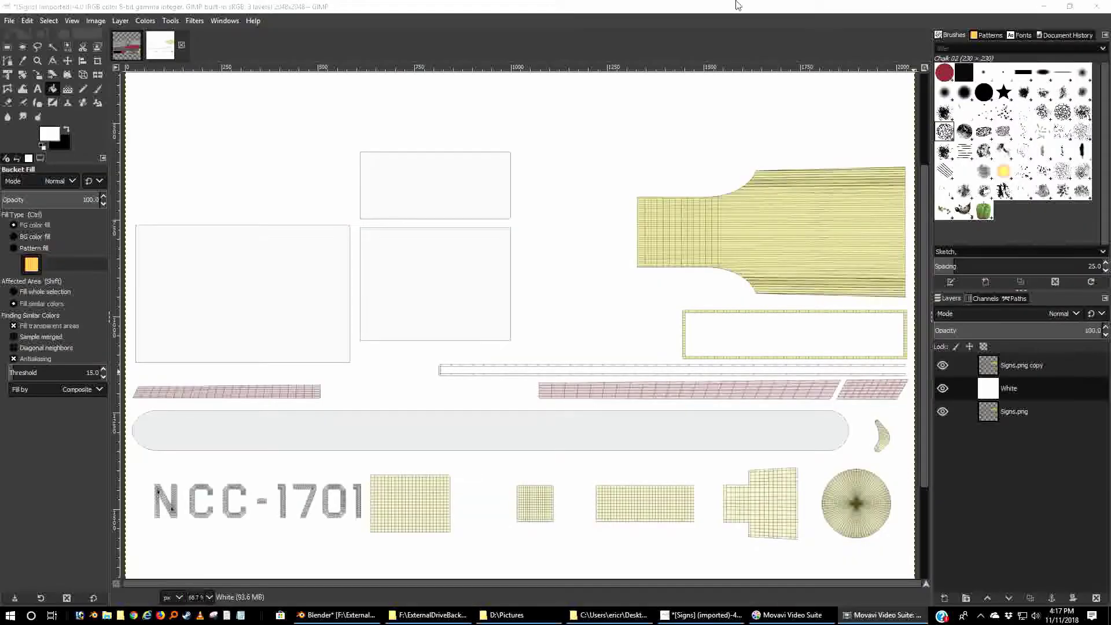
pyautogui.click(612, 6)
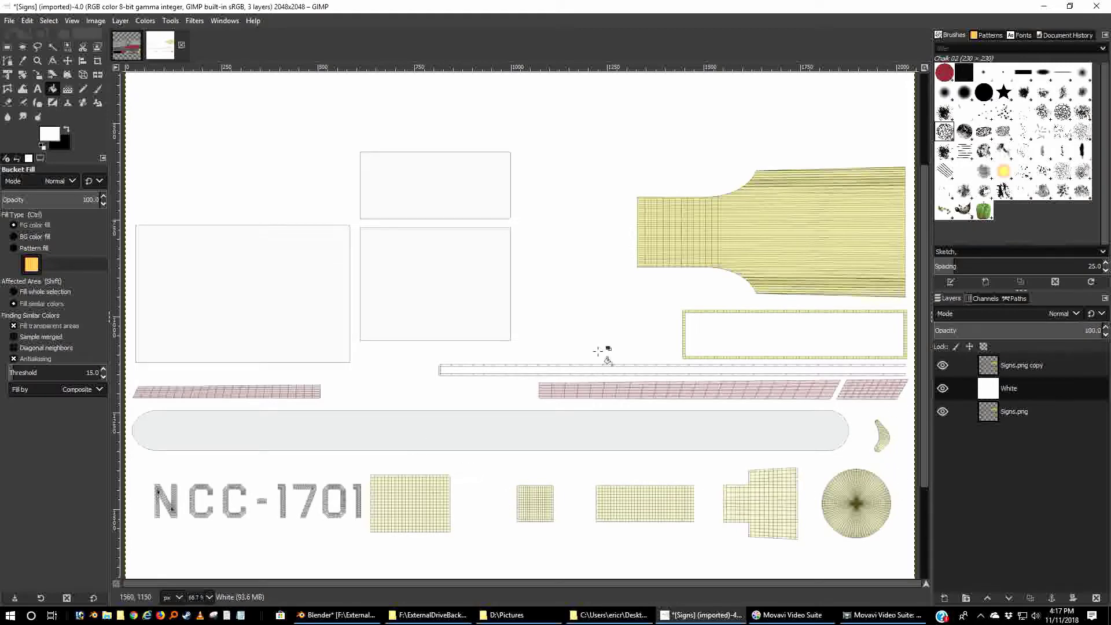
pyautogui.click(6, 47)
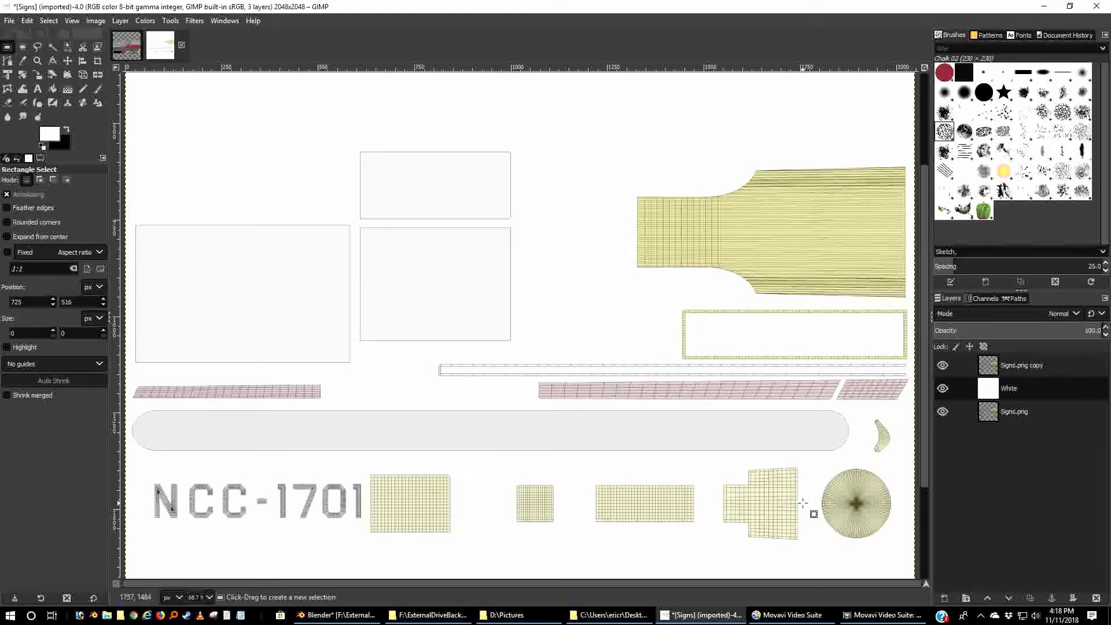
pyautogui.click(182, 46)
pyautogui.click(560, 373)
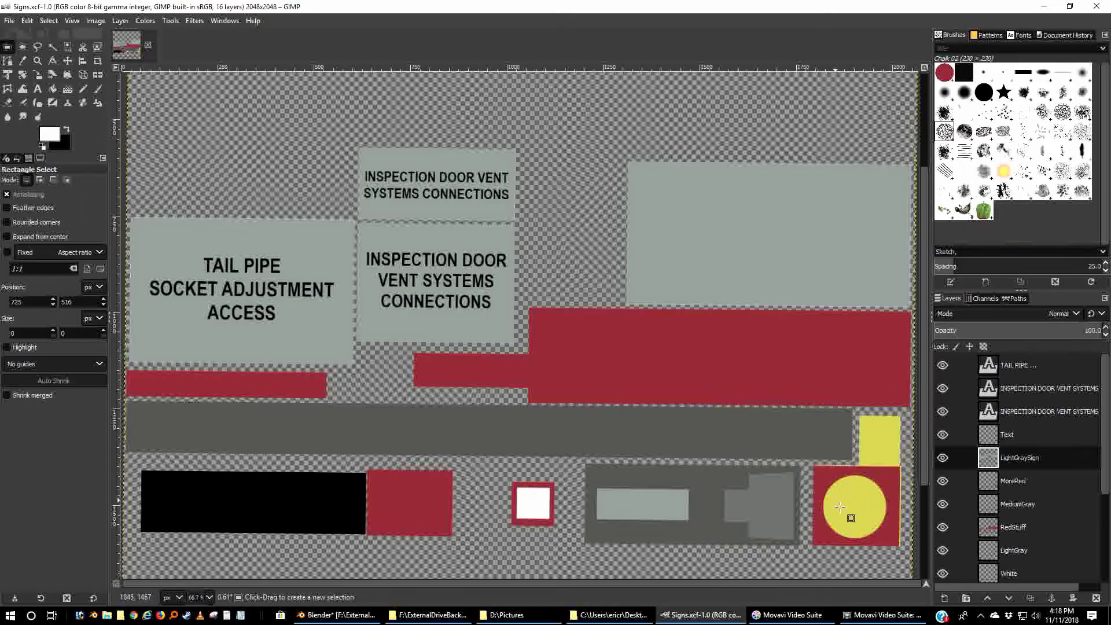
# - Duplicate the Signs.png layer, place the copy above all other layers and close GIMP without saving Signs.xcf
pyautogui.scroll(-5, 1107, 442)
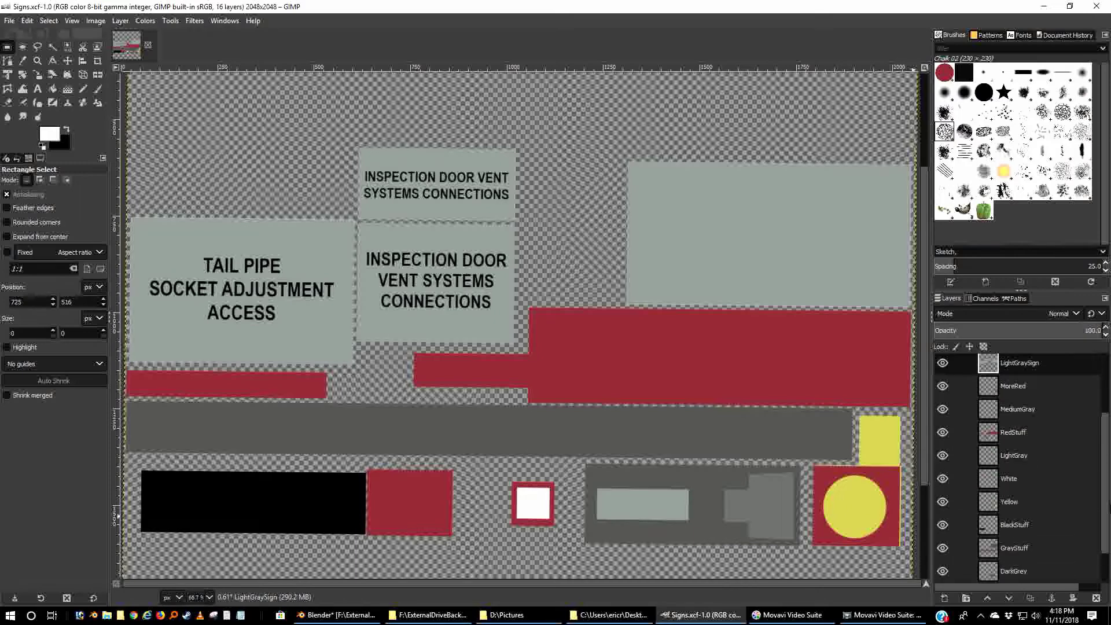
pyautogui.rightClick(1018, 571)
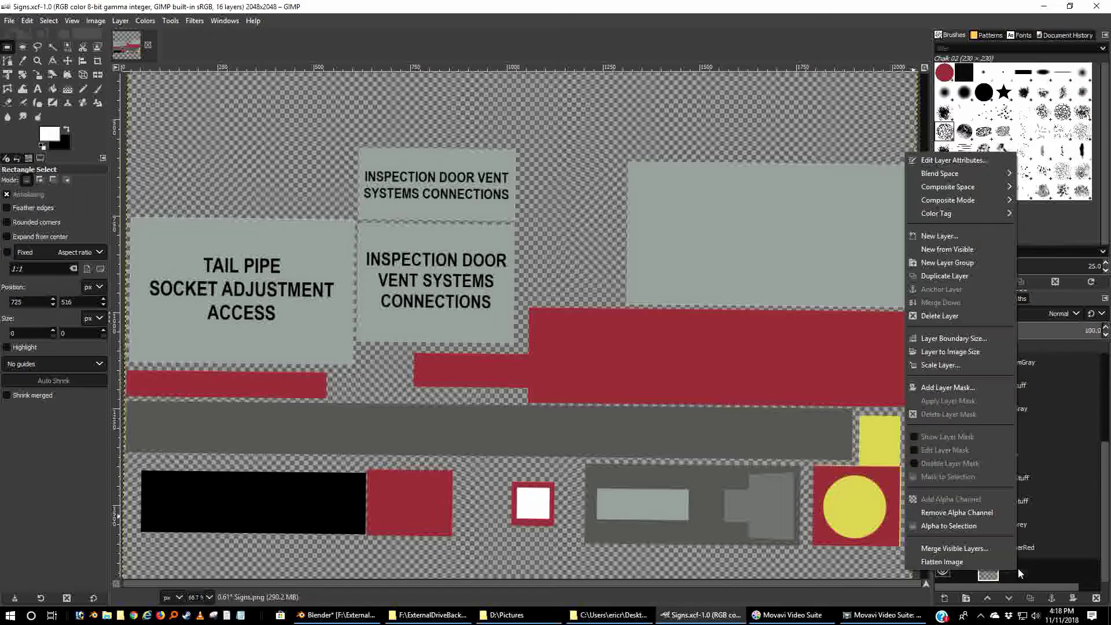
pyautogui.click(964, 276)
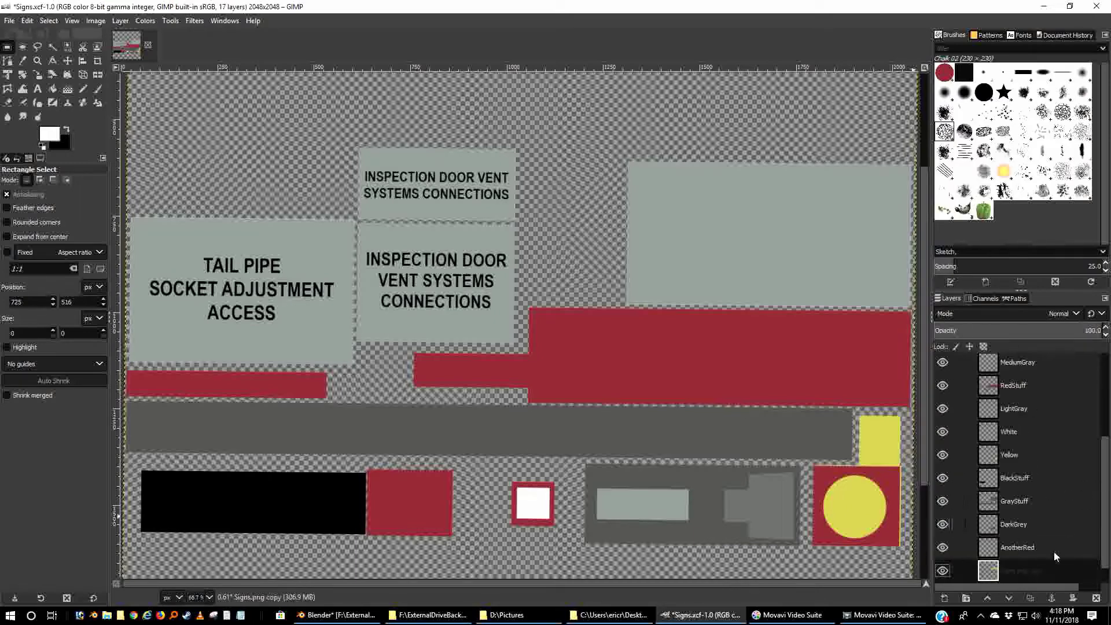
pyautogui.moveTo(1029, 570); pyautogui.dragTo(1021, 365)
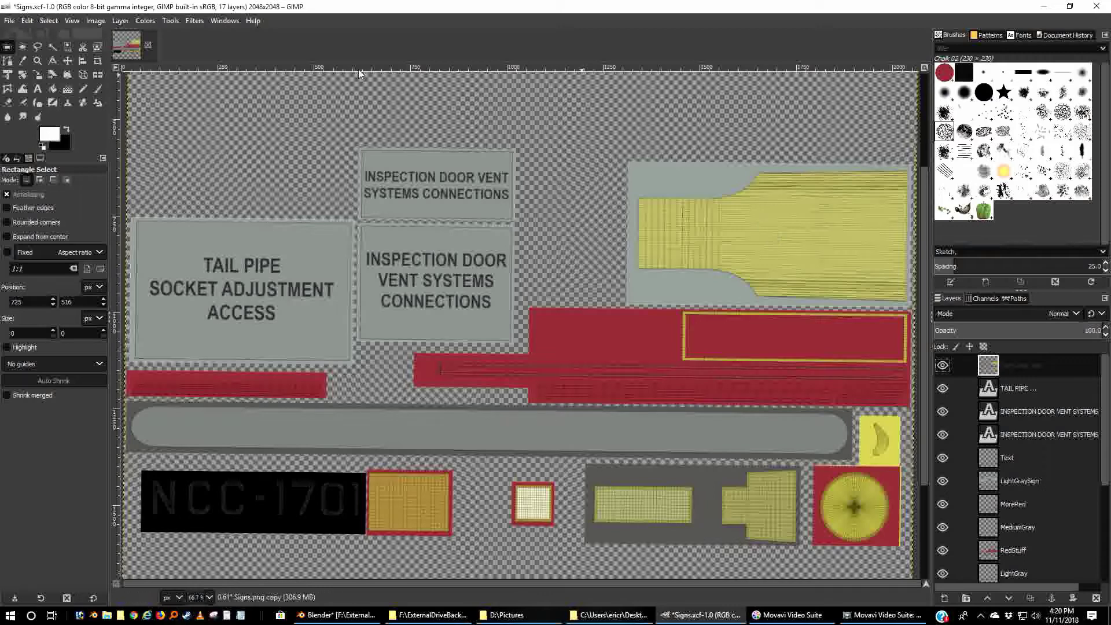
pyautogui.click(1100, 10)
pyautogui.click(207, 217)
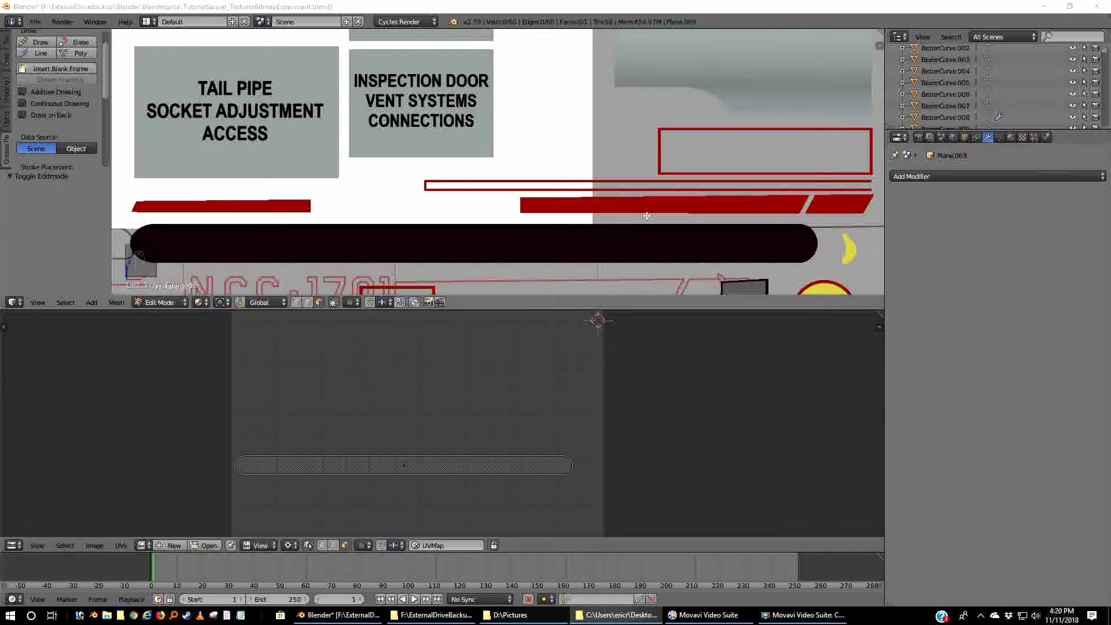
# - Select the whole strip mesh in Blender and join the UV/Image Editor area back into the 3D view
pyautogui.scroll(-5, 695, 199)
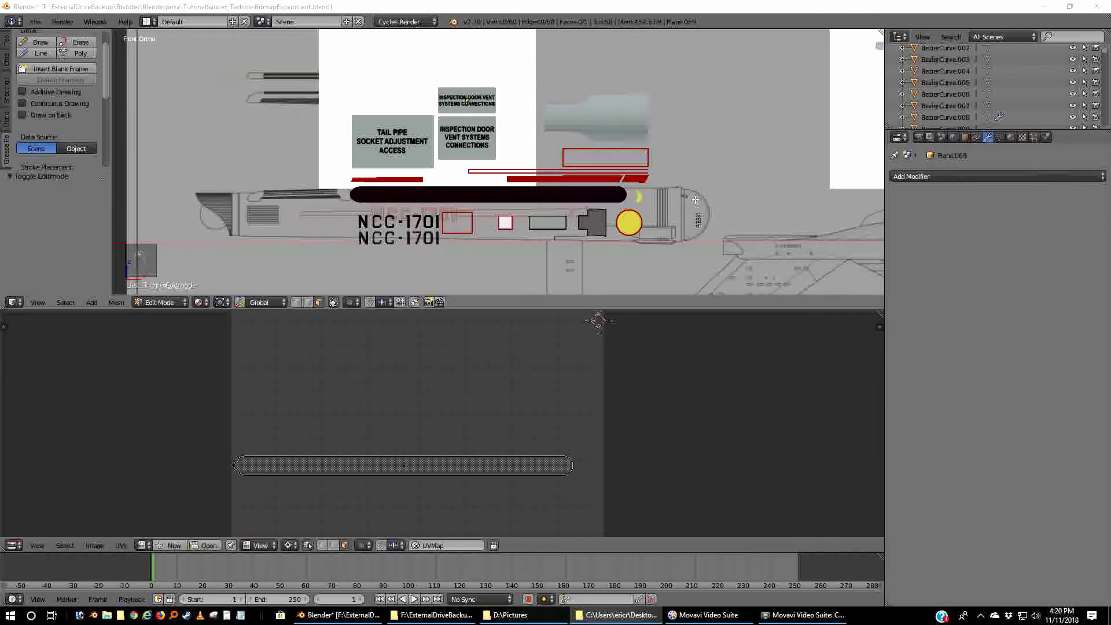
pyautogui.press('a')
pyautogui.rightClick(699, 311)
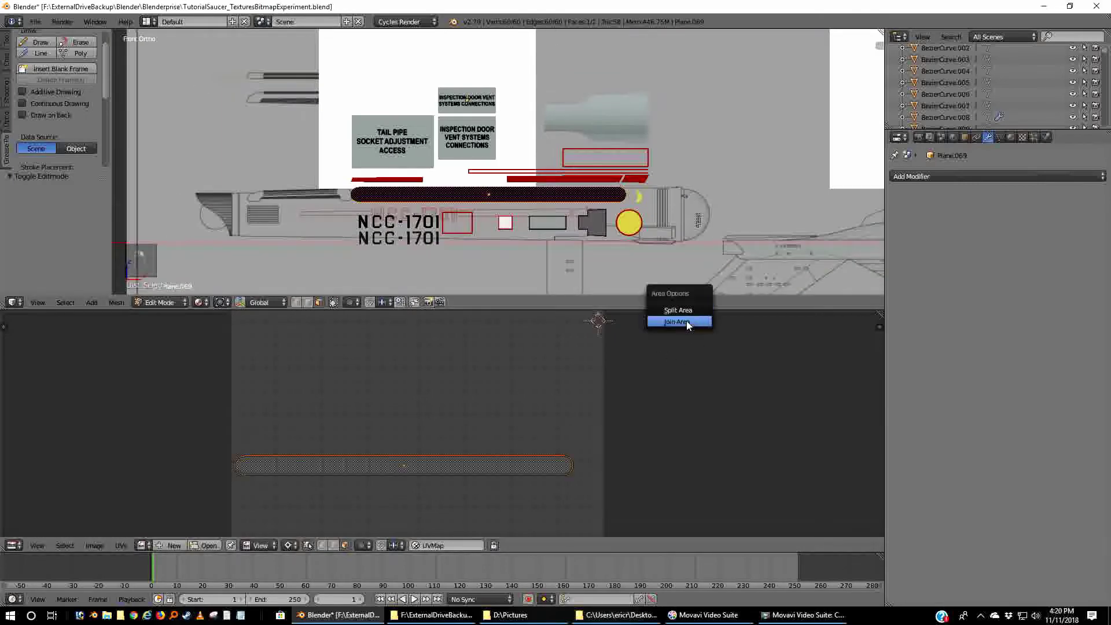
pyautogui.click(686, 324)
pyautogui.click(679, 325)
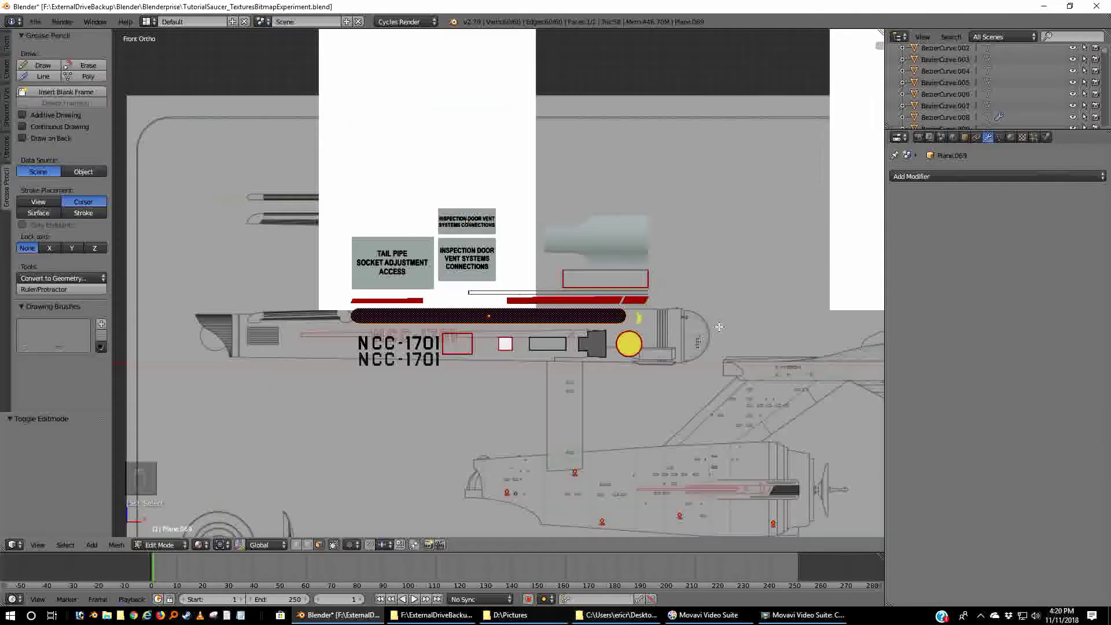
# - Examine the arrangement of the sign and marking objects from several angles, and the stacked number text over the dome in front view
pyautogui.scroll(4, 718, 327)
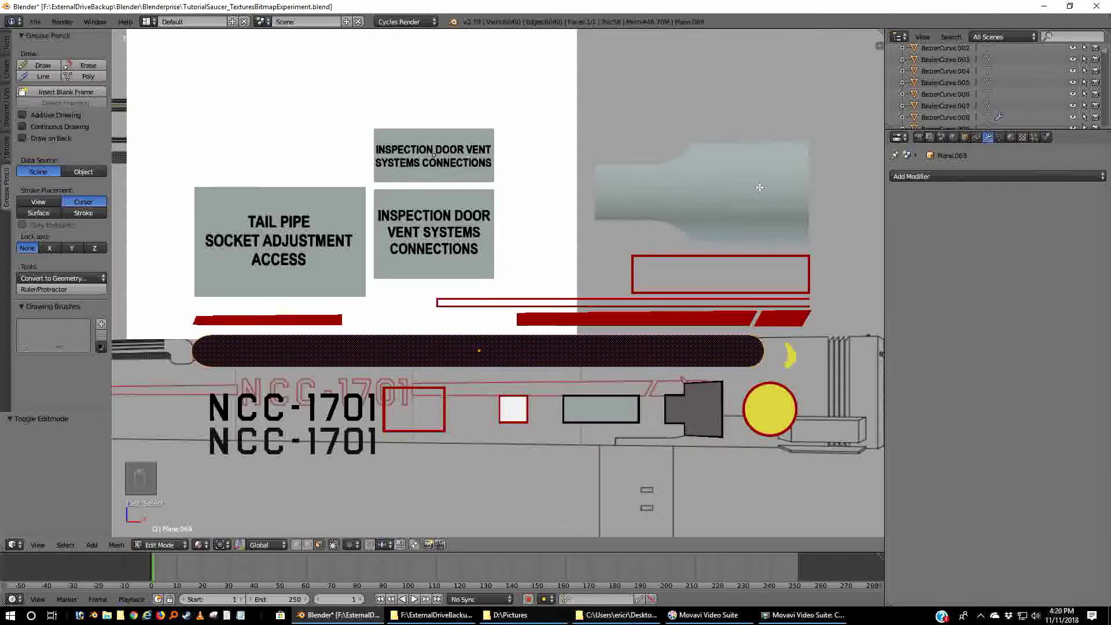
pyautogui.moveTo(831, 243); pyautogui.dragTo(837, 207, button='middle')
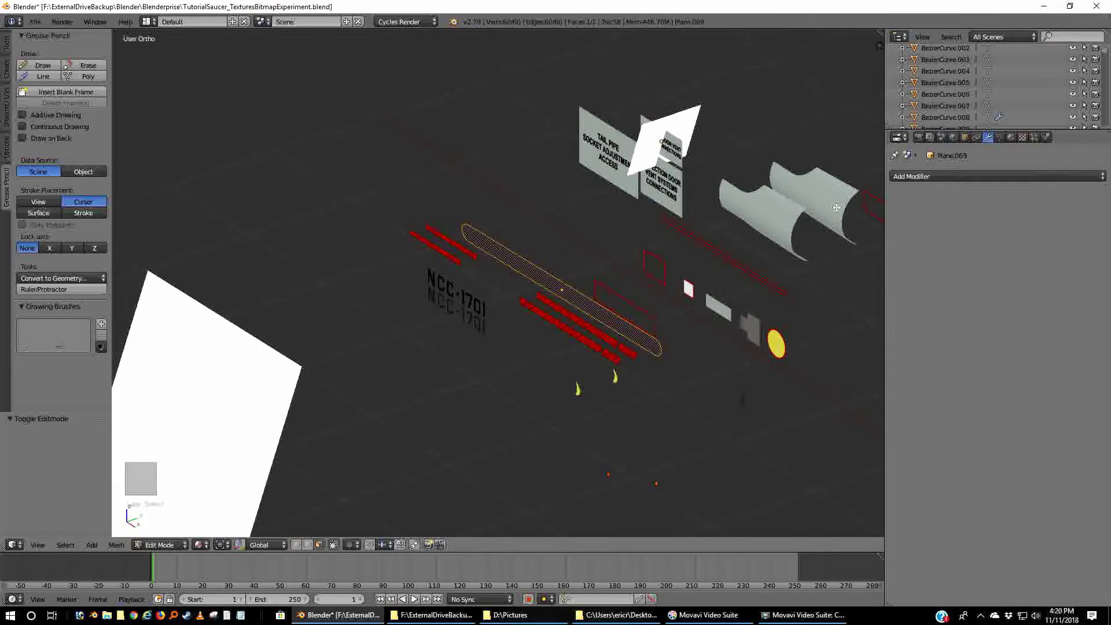
pyautogui.scroll(-4, 831, 236)
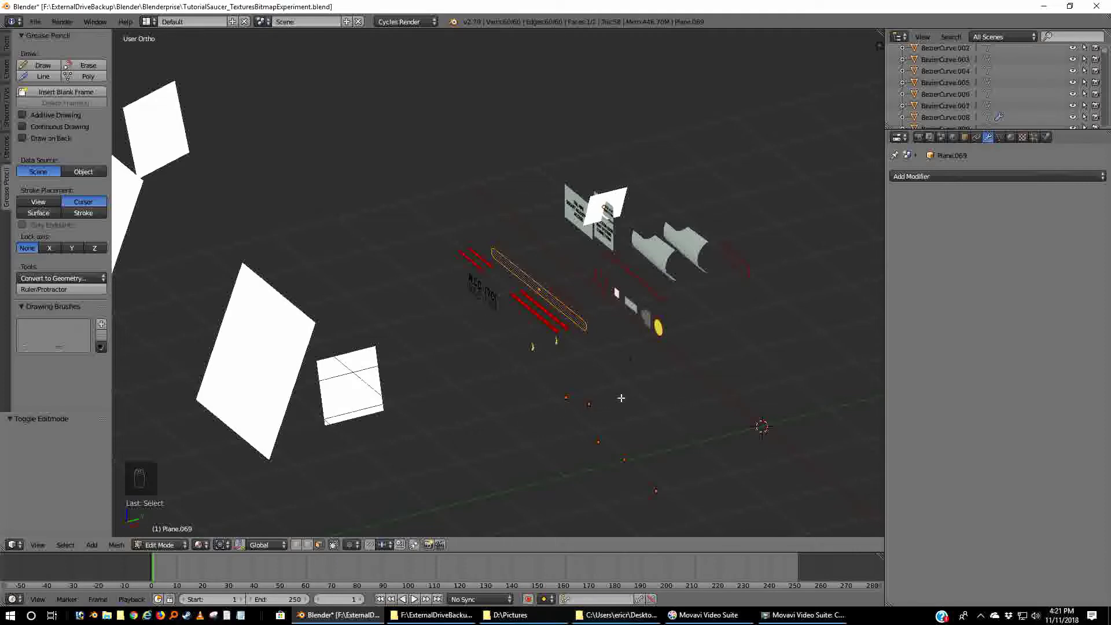
pyautogui.moveTo(621, 397); pyautogui.dragTo(679, 384, button='middle')
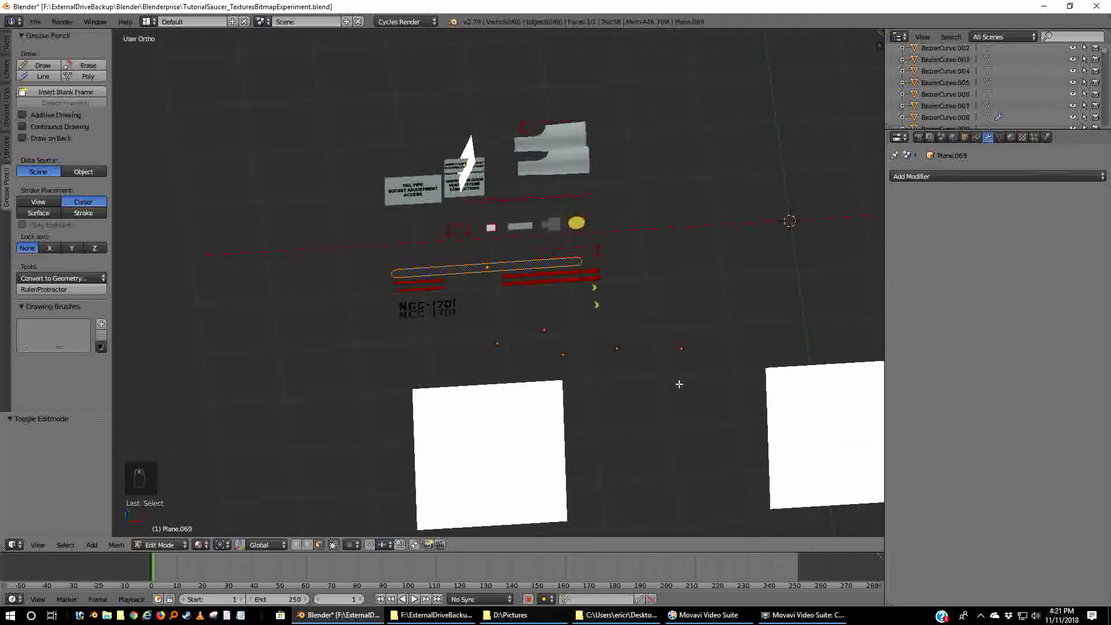
pyautogui.moveTo(675, 357); pyautogui.dragTo(607, 348, button='middle')
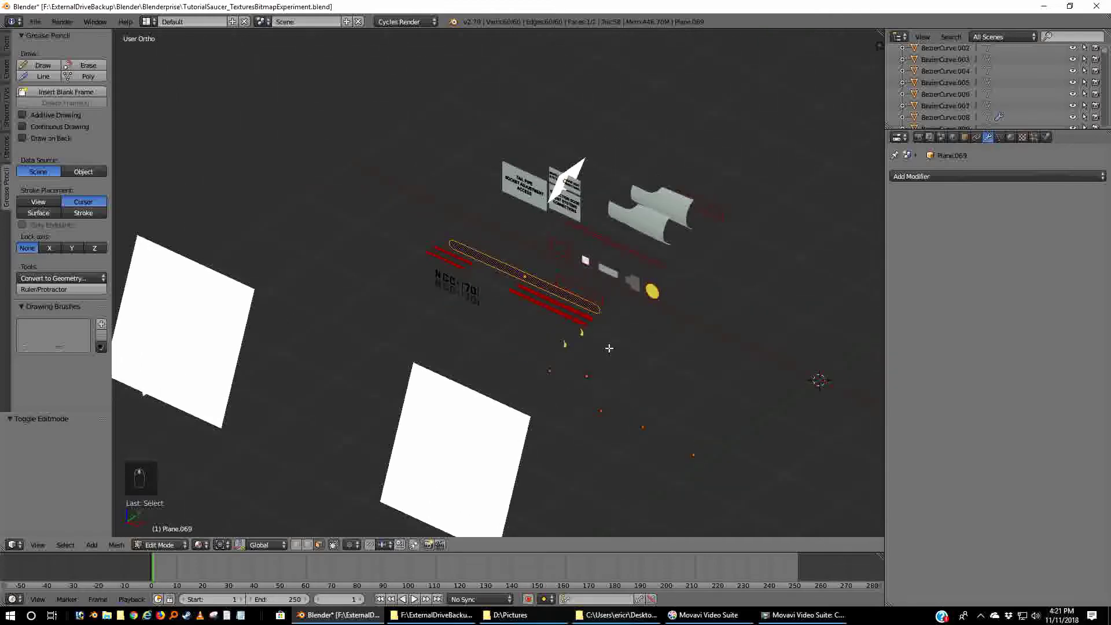
pyautogui.scroll(5, 722, 372)
pyautogui.moveTo(771, 380); pyautogui.dragTo(458, 376, button='middle')
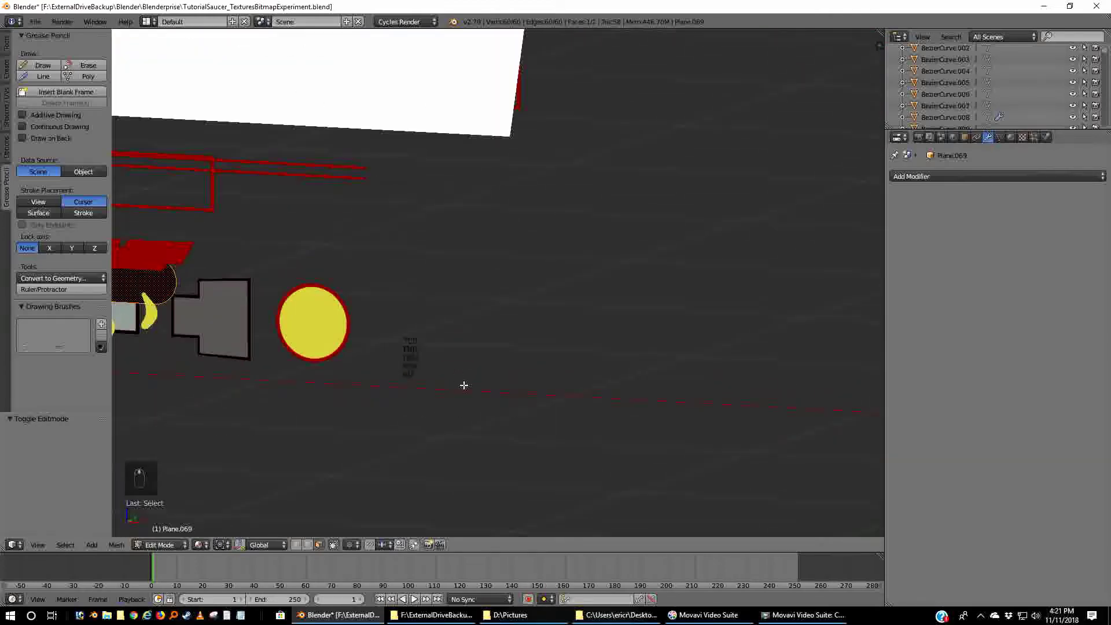
pyautogui.press('KP_1')
pyautogui.scroll(5, 471, 392)
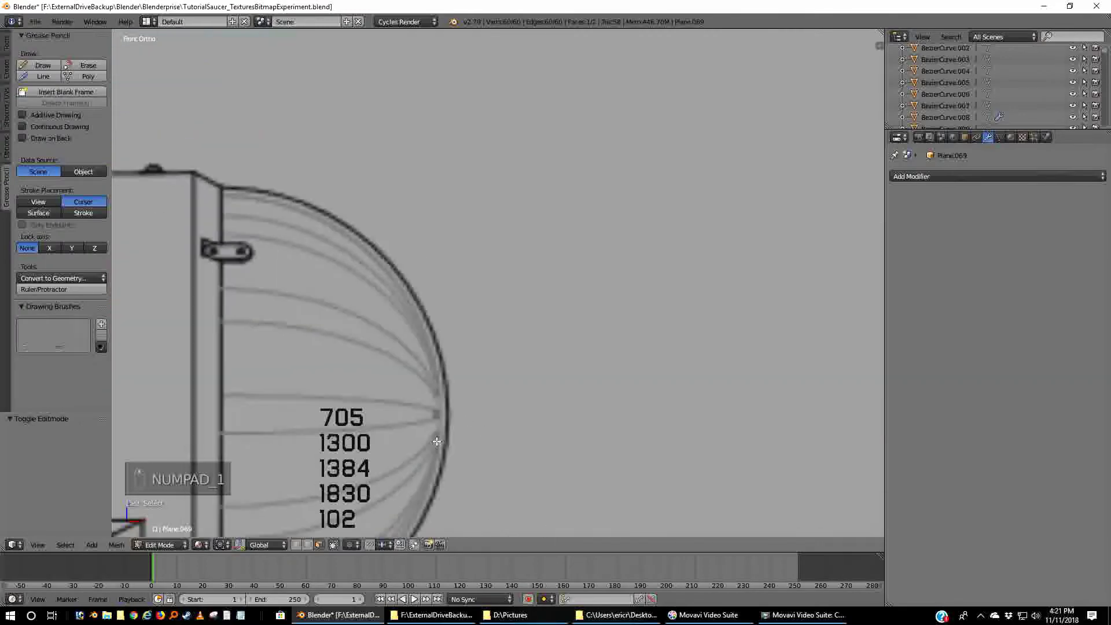
# - Examine the stacked number text over the dome up close and the sign and marking objects laid out in front view
pyautogui.keyDown('shift'); pyautogui.moveTo(437, 441); pyautogui.dragTo(563, 301, button='middle'); pyautogui.keyUp('shift')
pyautogui.scroll(7, 550, 380)
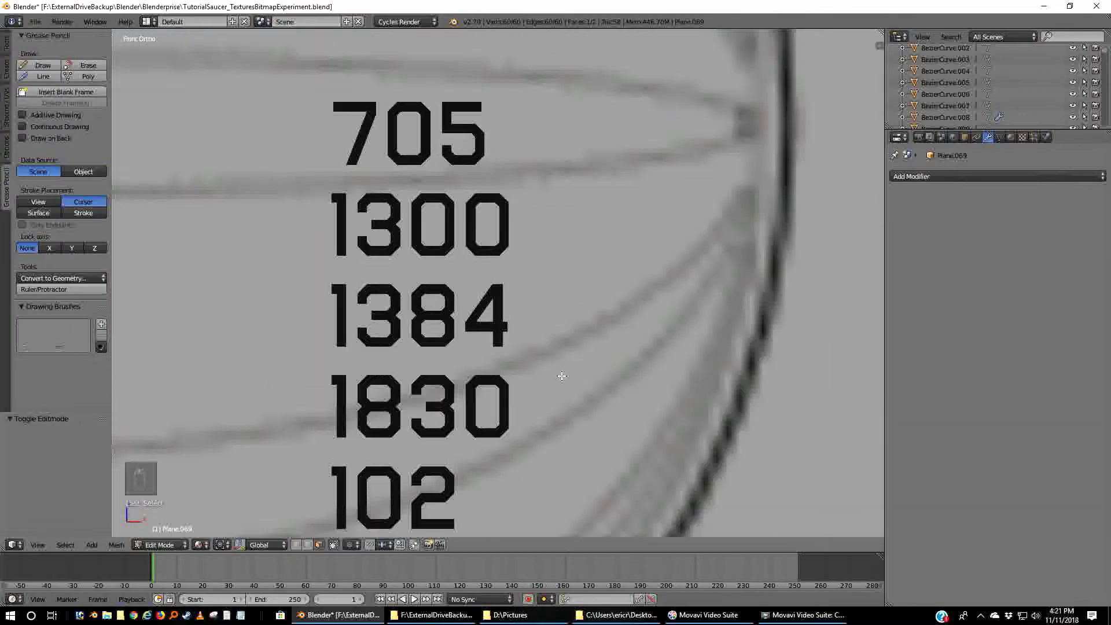
pyautogui.keyDown('shift'); pyautogui.moveTo(562, 376); pyautogui.dragTo(602, 327, button='middle'); pyautogui.keyUp('shift')
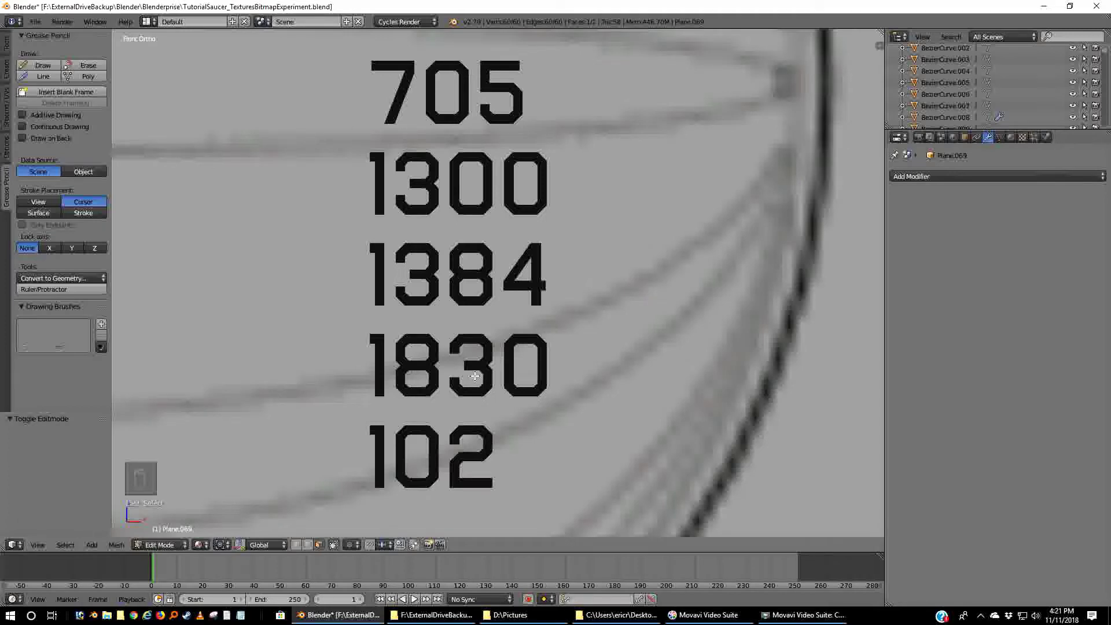
pyautogui.scroll(-12, 478, 371)
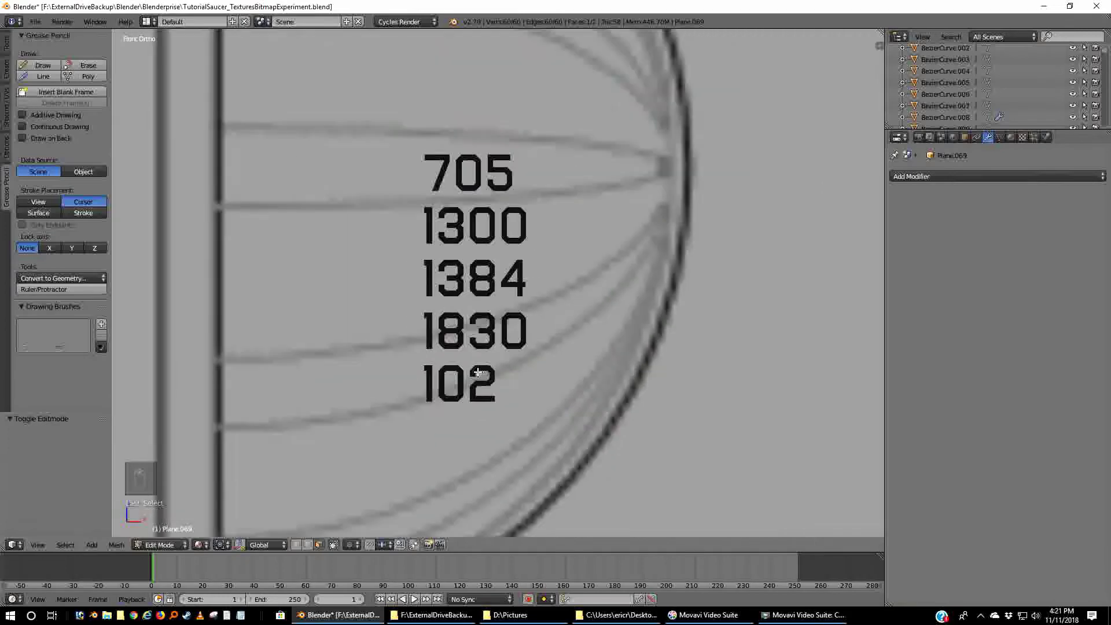
pyautogui.scroll(-5, 482, 369)
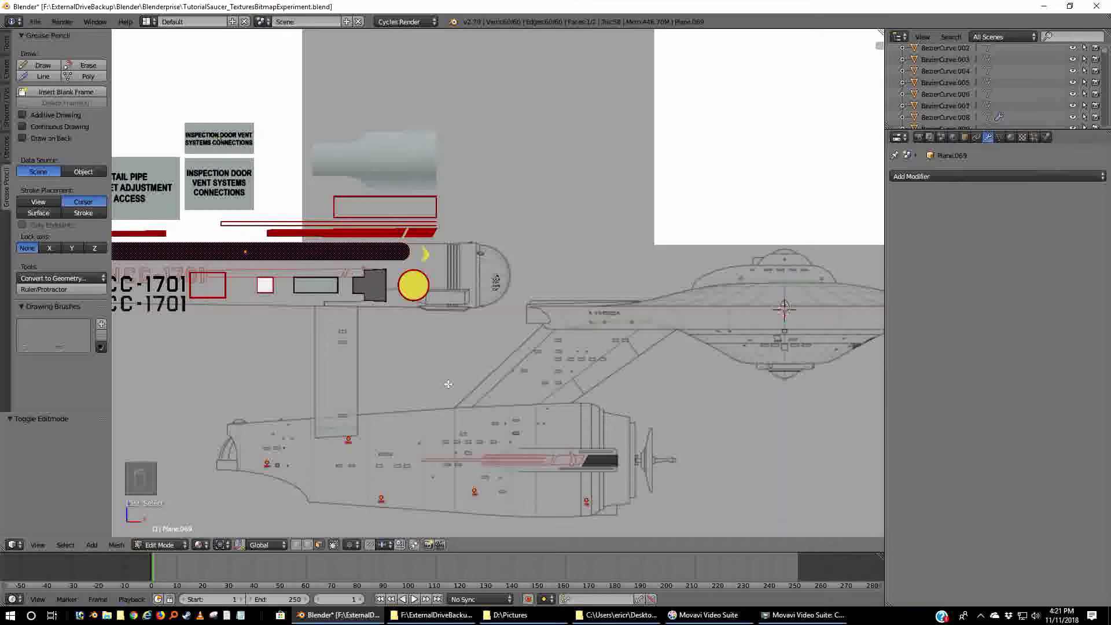
pyautogui.press('KP_1')
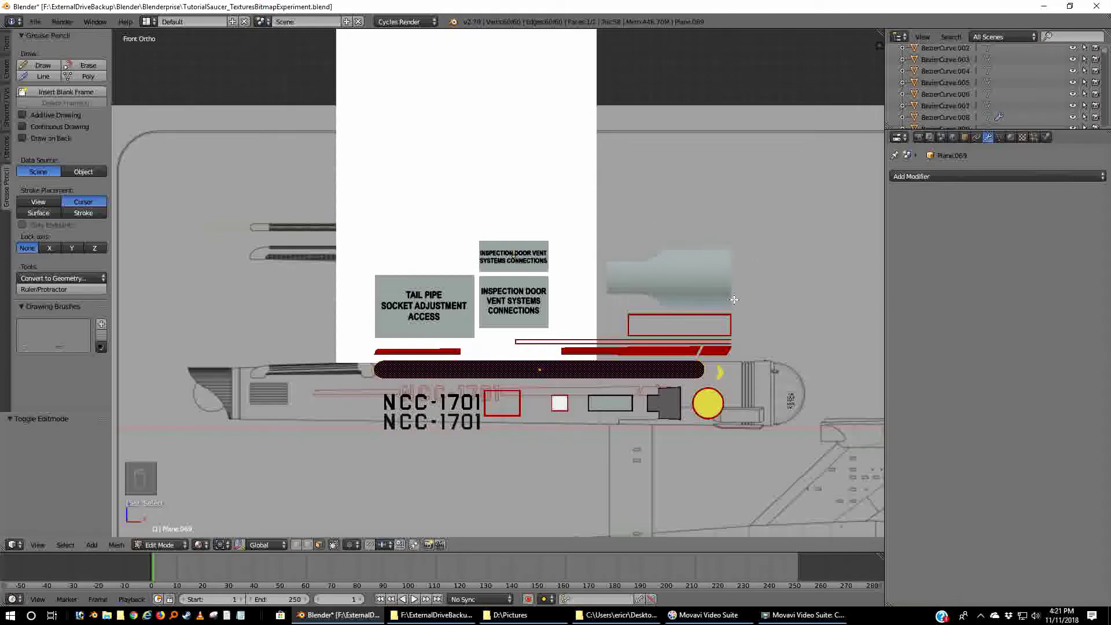
pyautogui.keyDown('shift'); pyautogui.moveTo(595, 399); pyautogui.dragTo(563, 324, button='middle'); pyautogui.keyUp('shift')
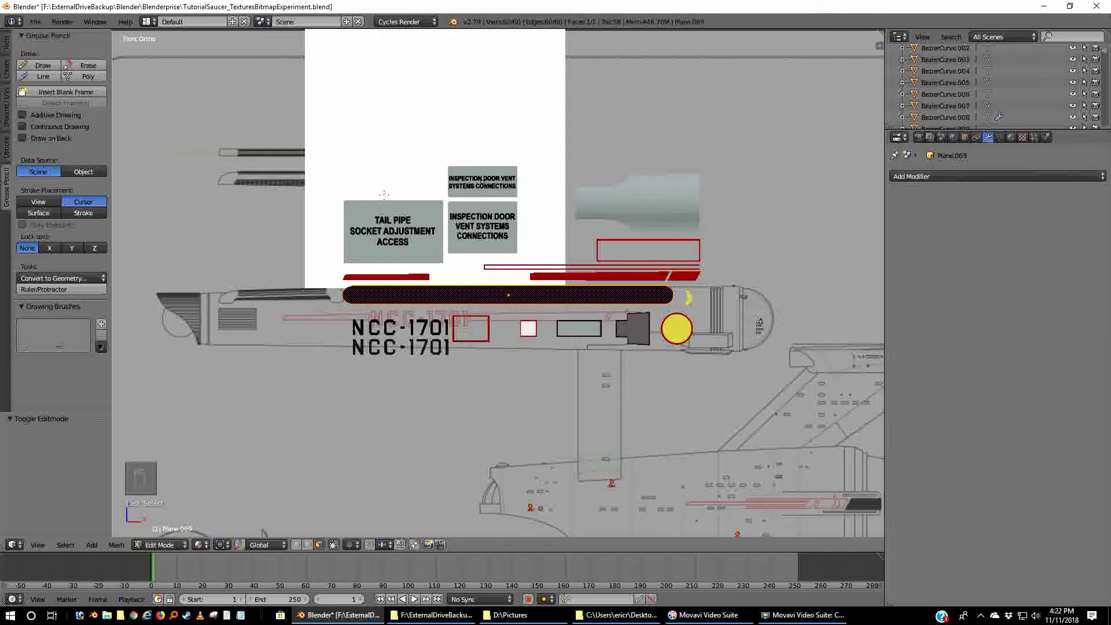
pyautogui.scroll(3, 402, 249)
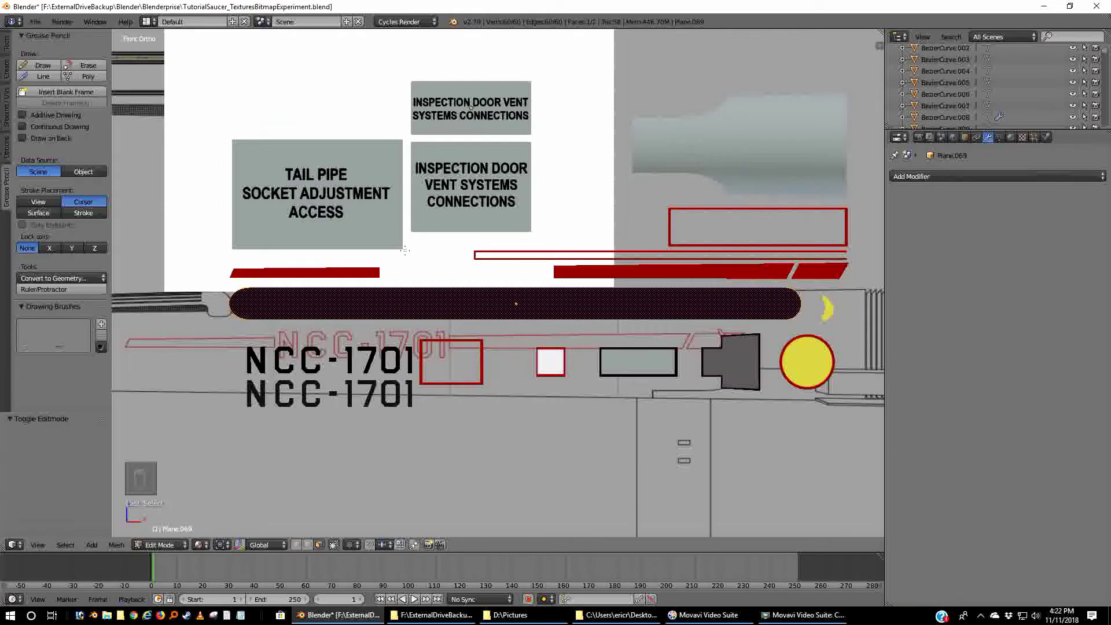
pyautogui.scroll(-8, 405, 250)
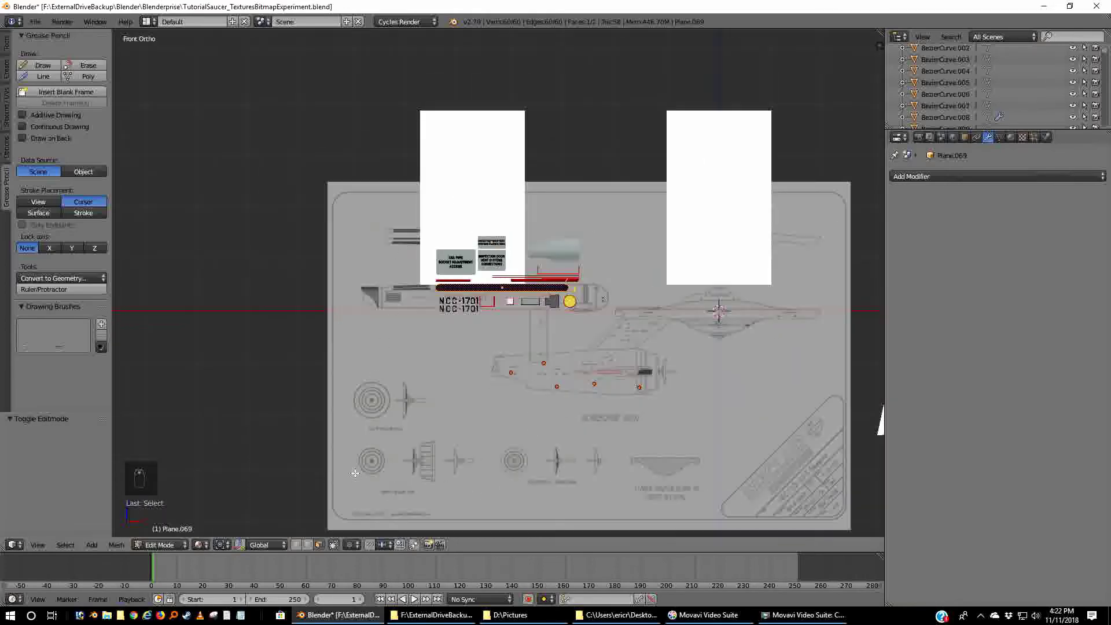
# - Leave mesh editing, switch to an empty layer and add a plane mesh at the origin
pyautogui.press('Tab')
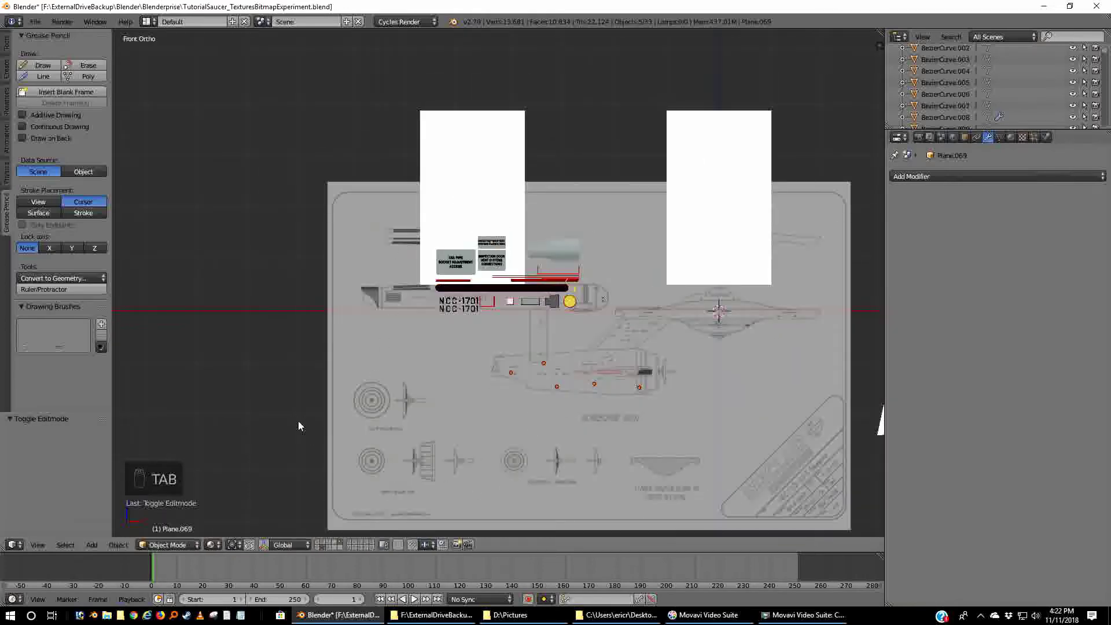
pyautogui.click(335, 545)
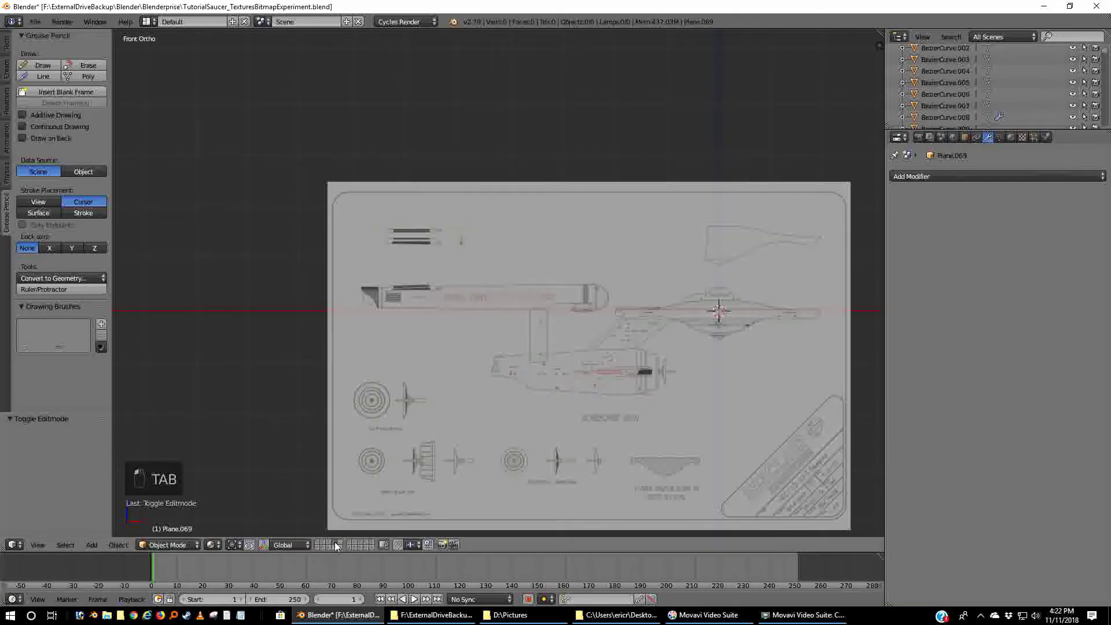
pyautogui.scroll(2, 579, 366)
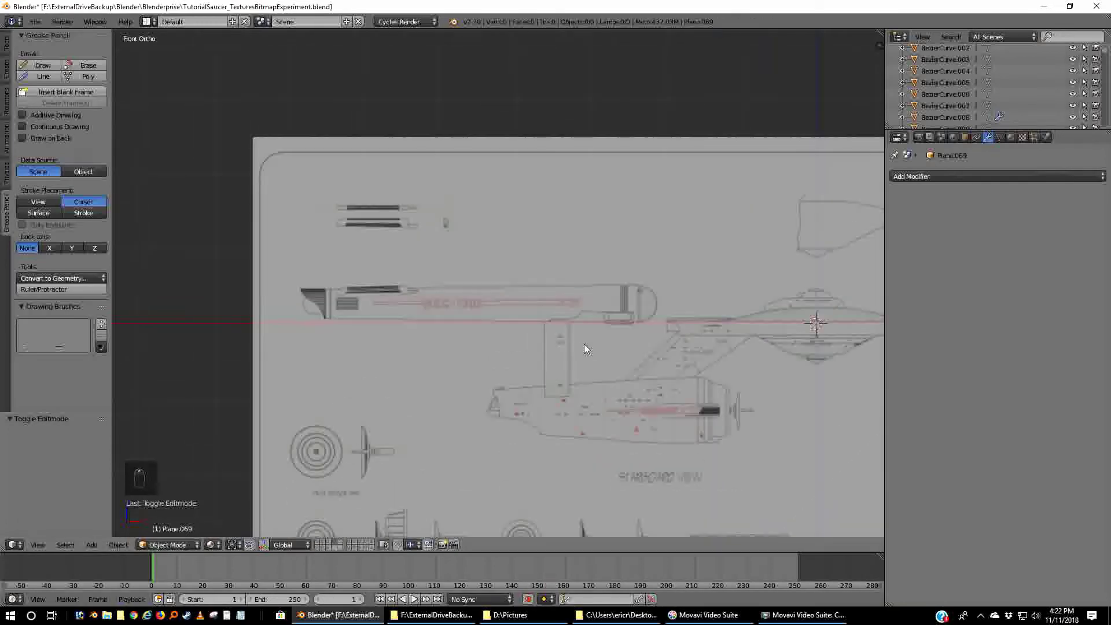
pyautogui.hotkey('shift', 'a')
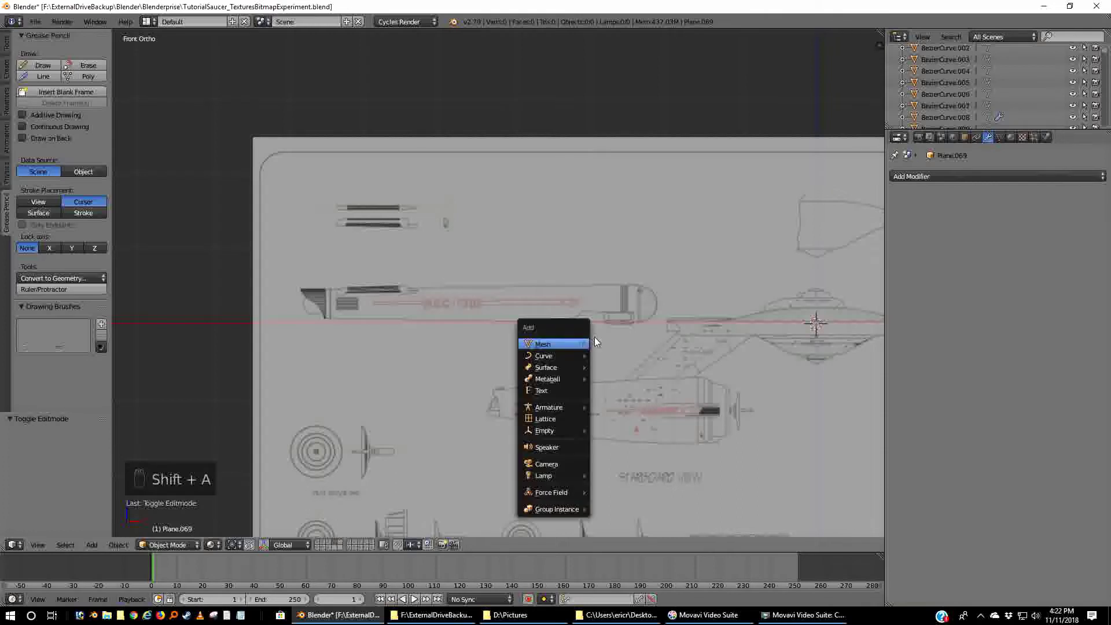
pyautogui.click(605, 341)
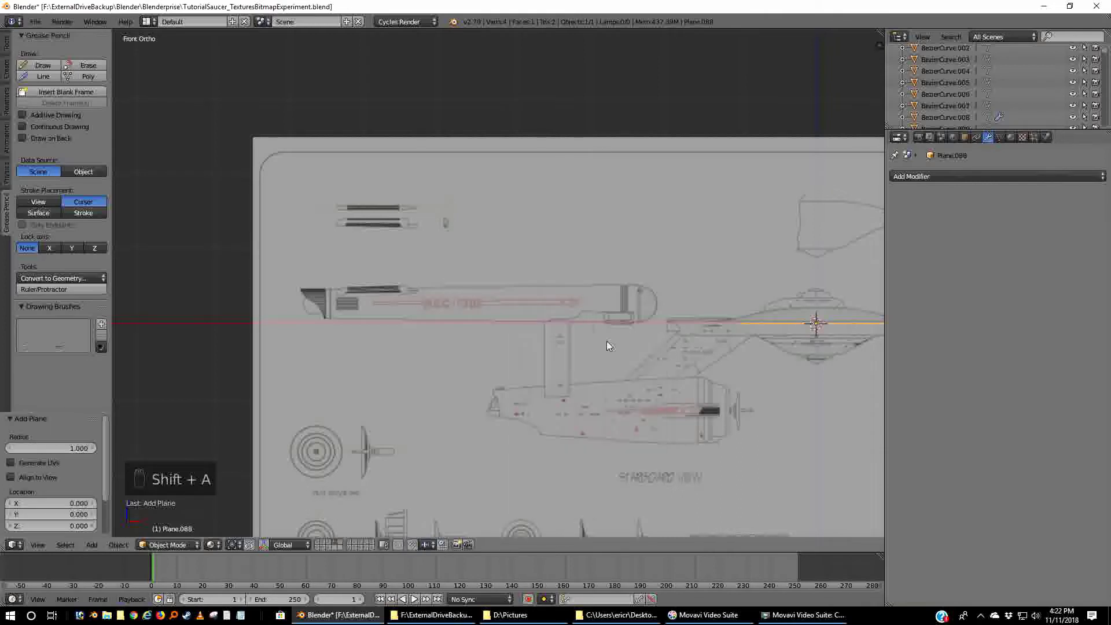
# - Rotate the new plane 90° in right view so that it stands upright
pyautogui.scroll(-2, 724, 328)
pyautogui.press('KP_3')
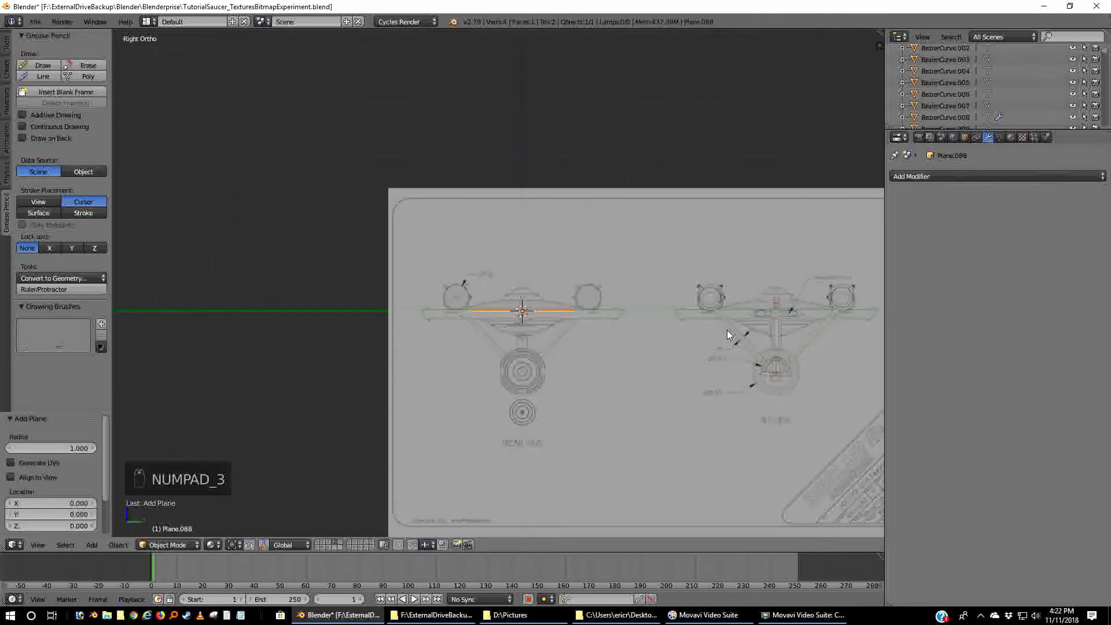
pyautogui.press('r')
pyautogui.press('9')
pyautogui.press('0')
pyautogui.press('Return')
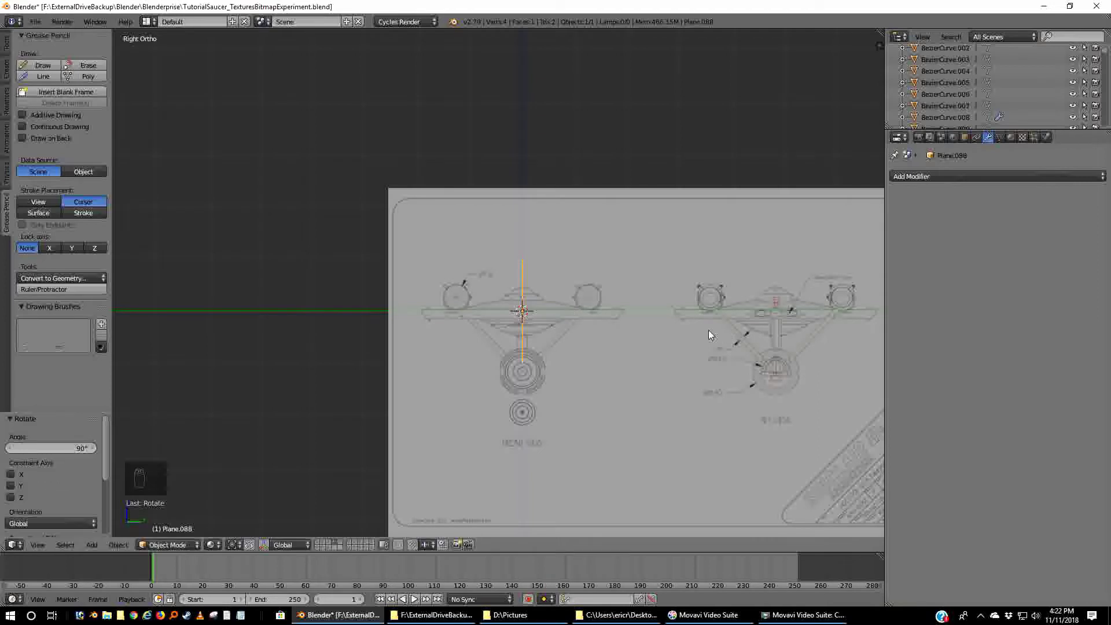
# - Duplicate the upright plane and move the copy about 1.78 units along negative Y, in front of the original
pyautogui.press('KP_1')
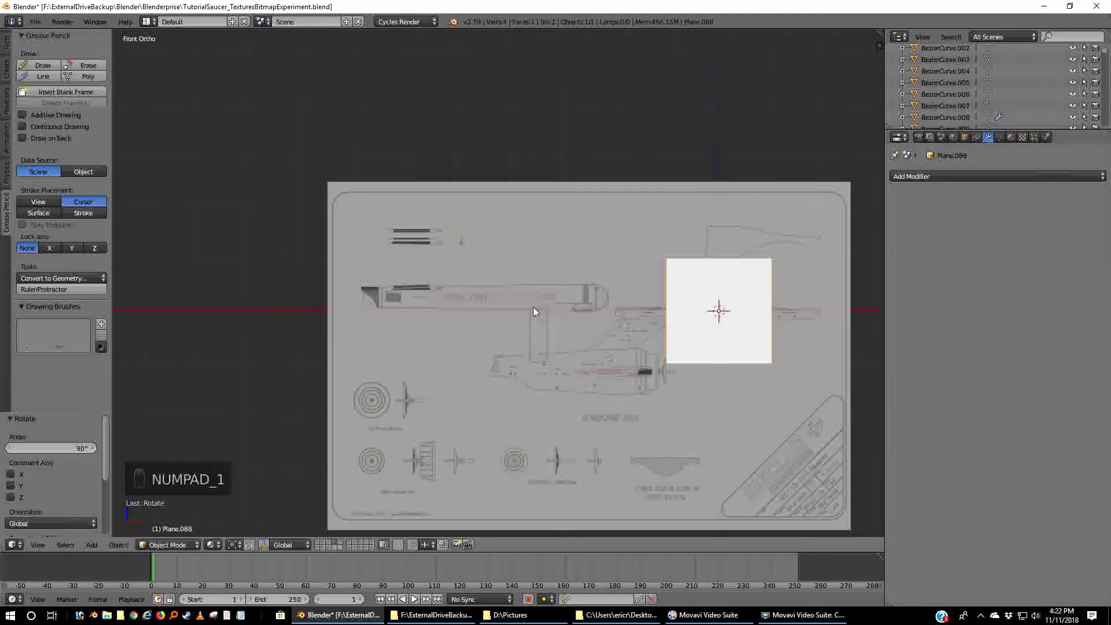
pyautogui.keyDown('shift'); pyautogui.moveTo(763, 354); pyautogui.dragTo(553, 346, button='middle'); pyautogui.keyUp('shift')
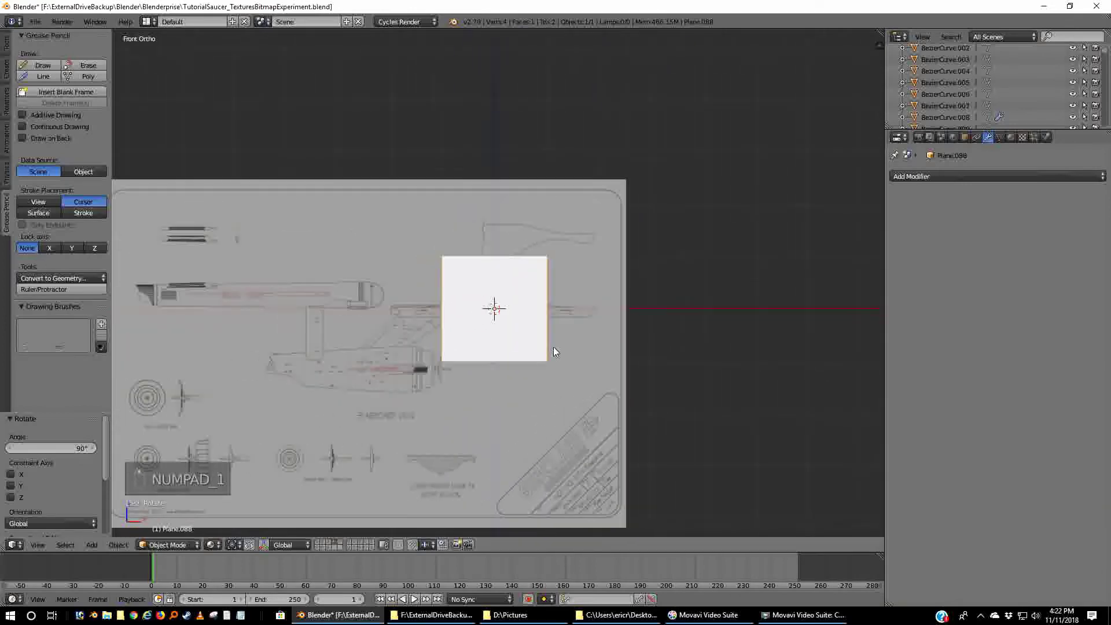
pyautogui.press('KP_3')
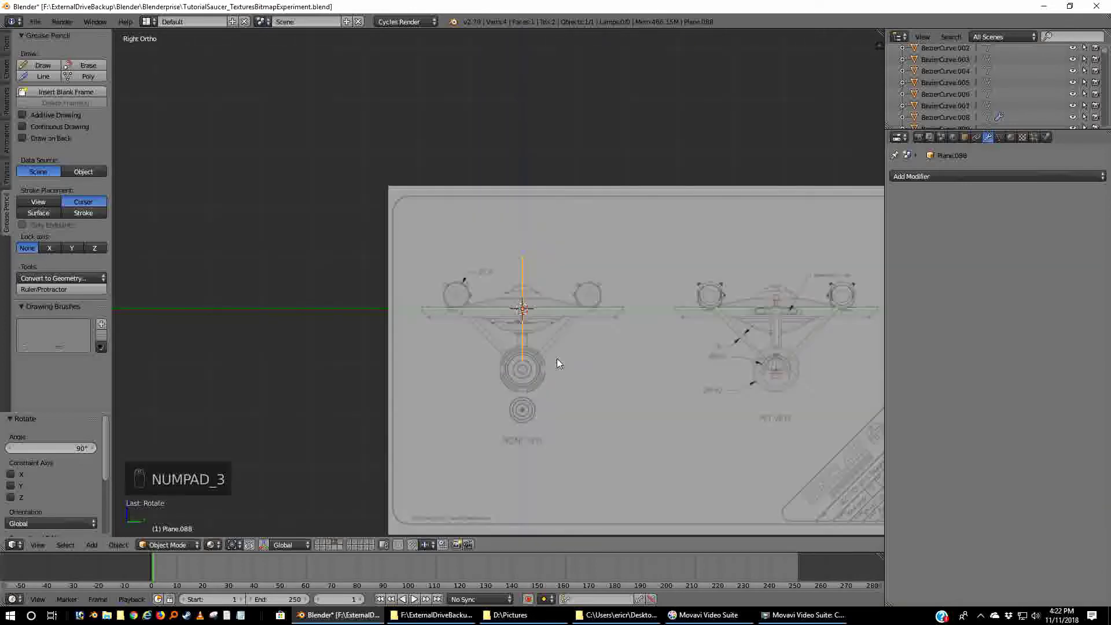
pyautogui.hotkey('shift', 'd')
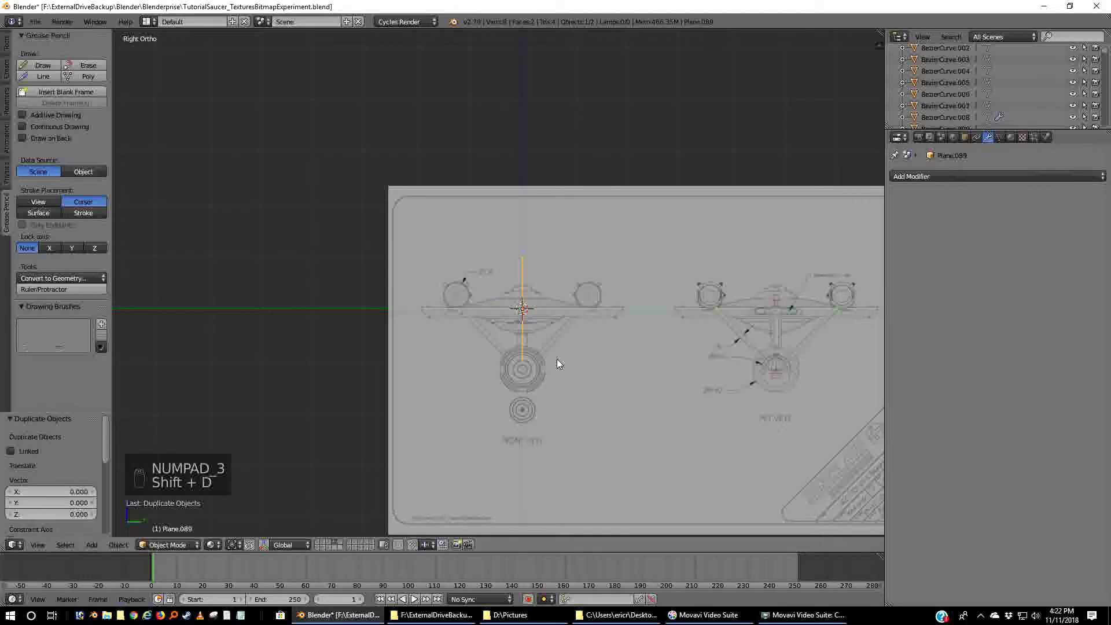
pyautogui.press('g')
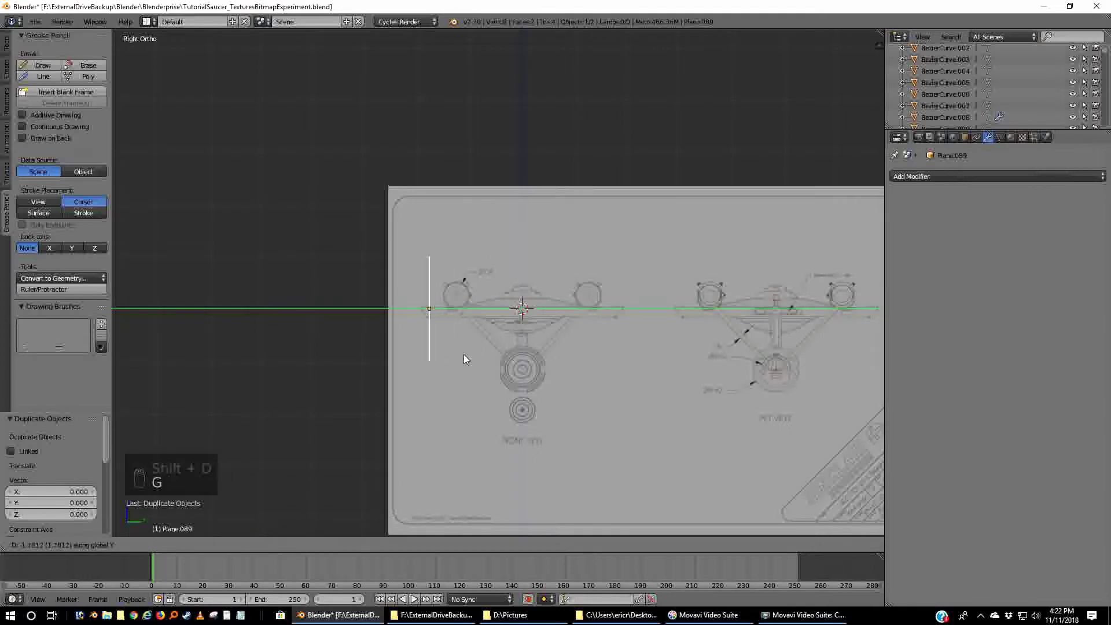
pyautogui.click(464, 354)
pyautogui.moveTo(530, 358); pyautogui.dragTo(584, 367, button='middle')
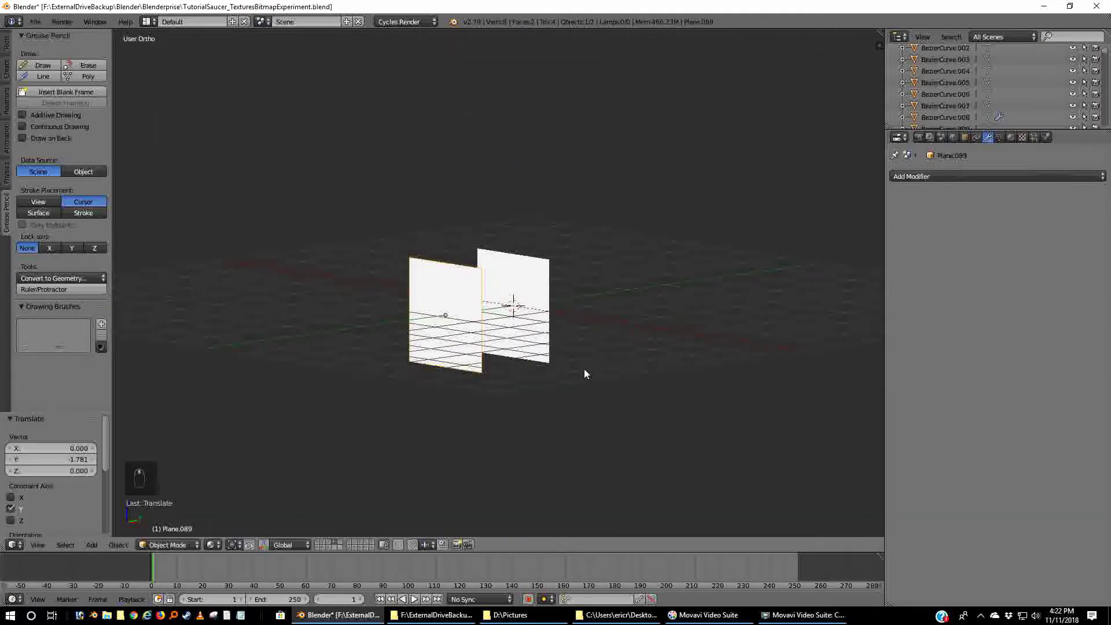
pyautogui.press('KP_1')
pyautogui.scroll(3, 584, 373)
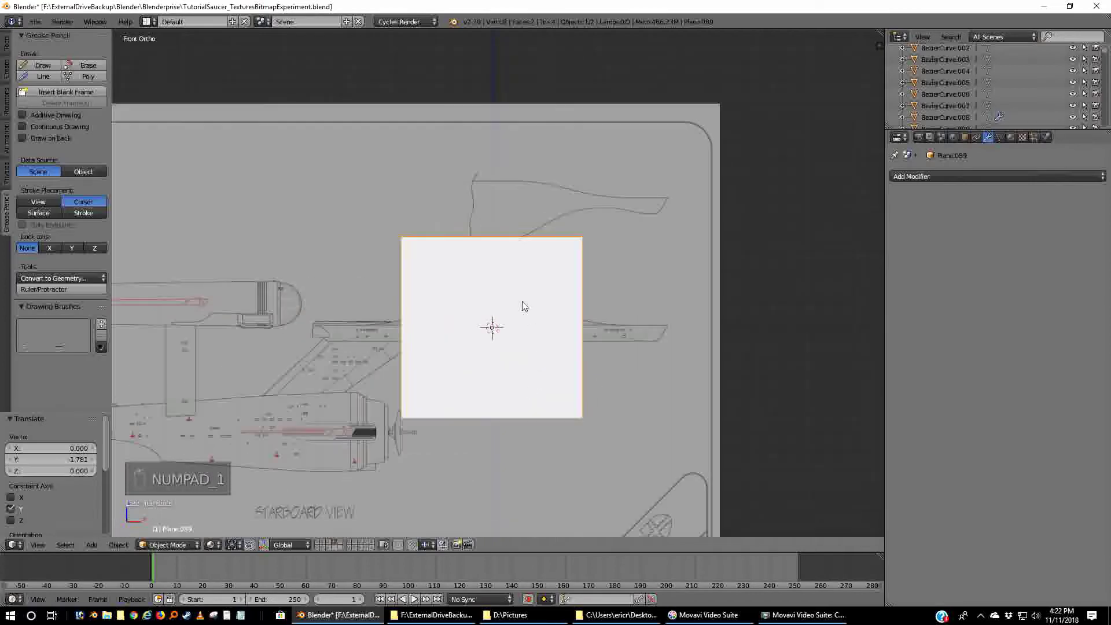
pyautogui.moveTo(656, 327); pyautogui.dragTo(627, 339, button='middle')
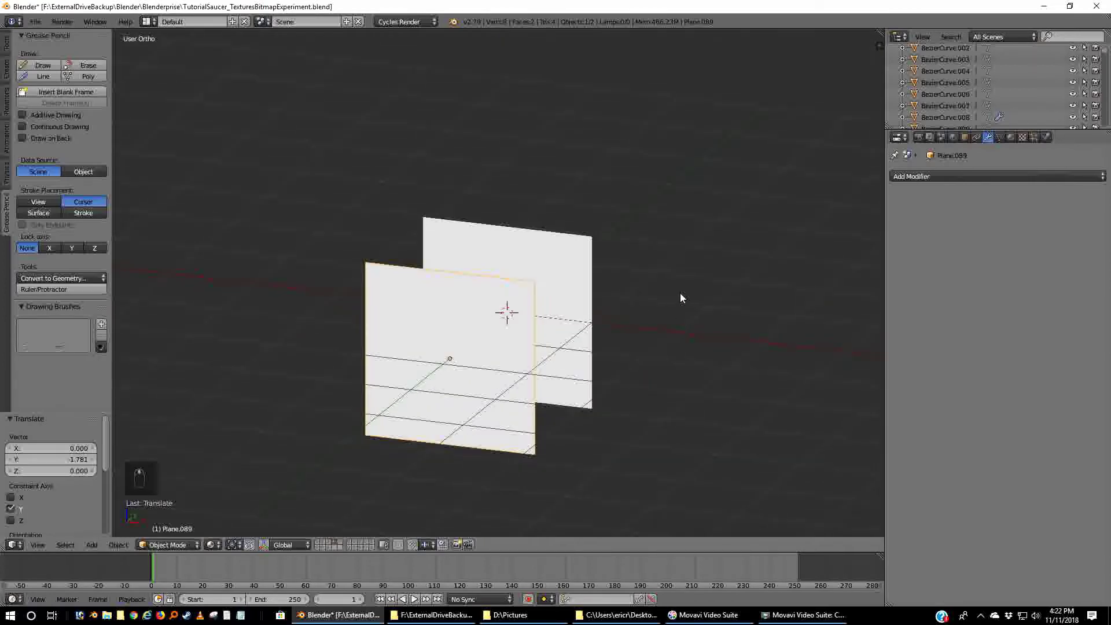
# - Delete the offset copy and select the original plane
pyautogui.press('x')
pyautogui.click(620, 292)
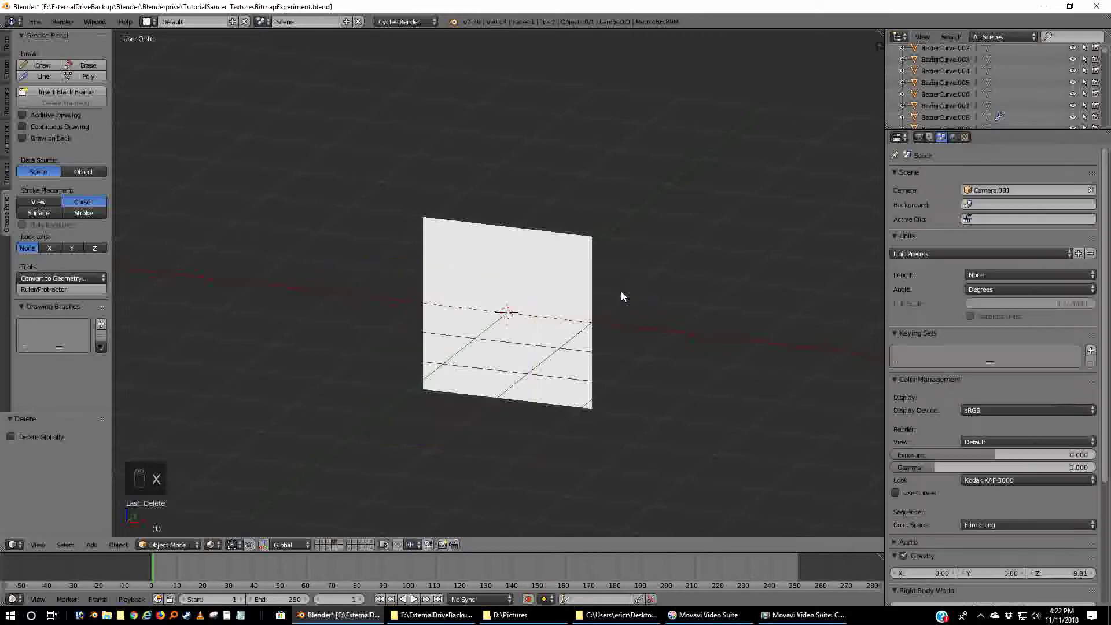
pyautogui.rightClick(588, 304)
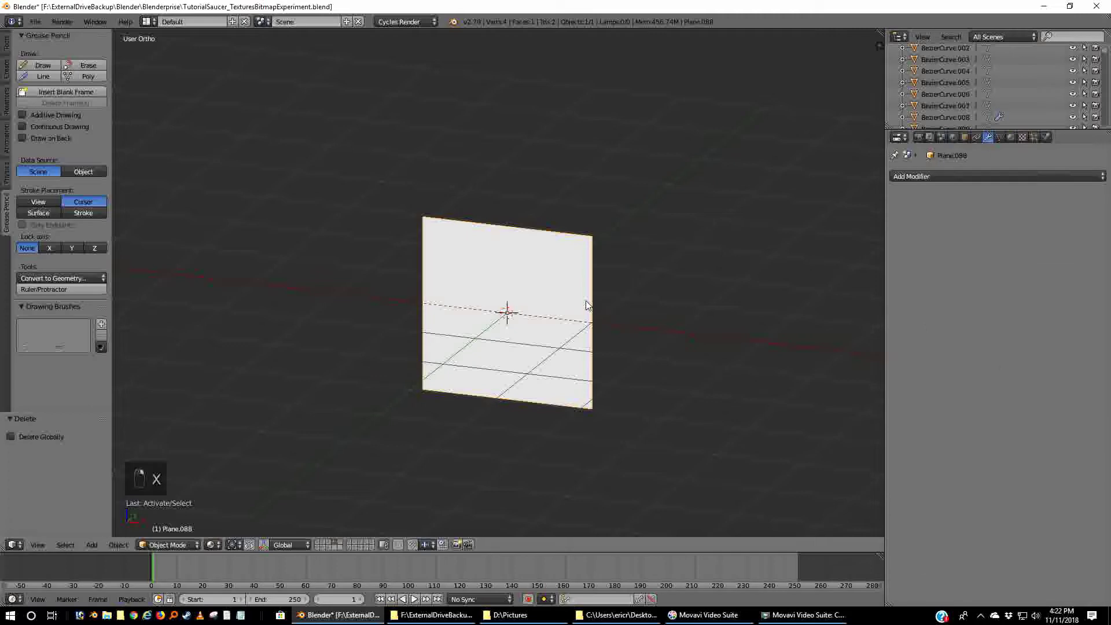
pyautogui.hotkey('ctrl', 'd')
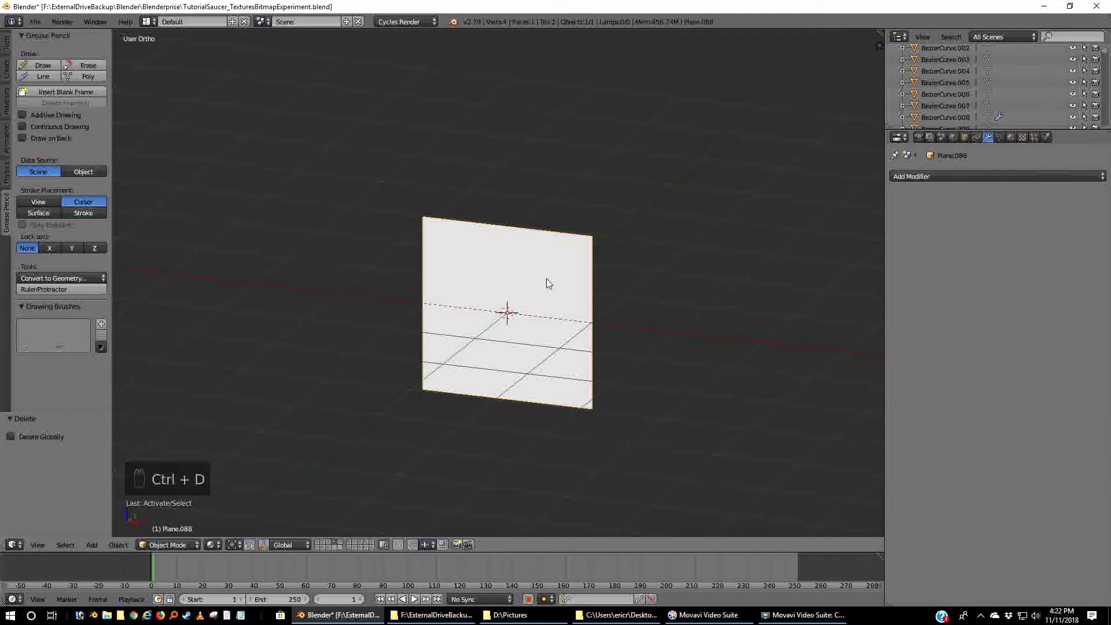
pyautogui.press('g')
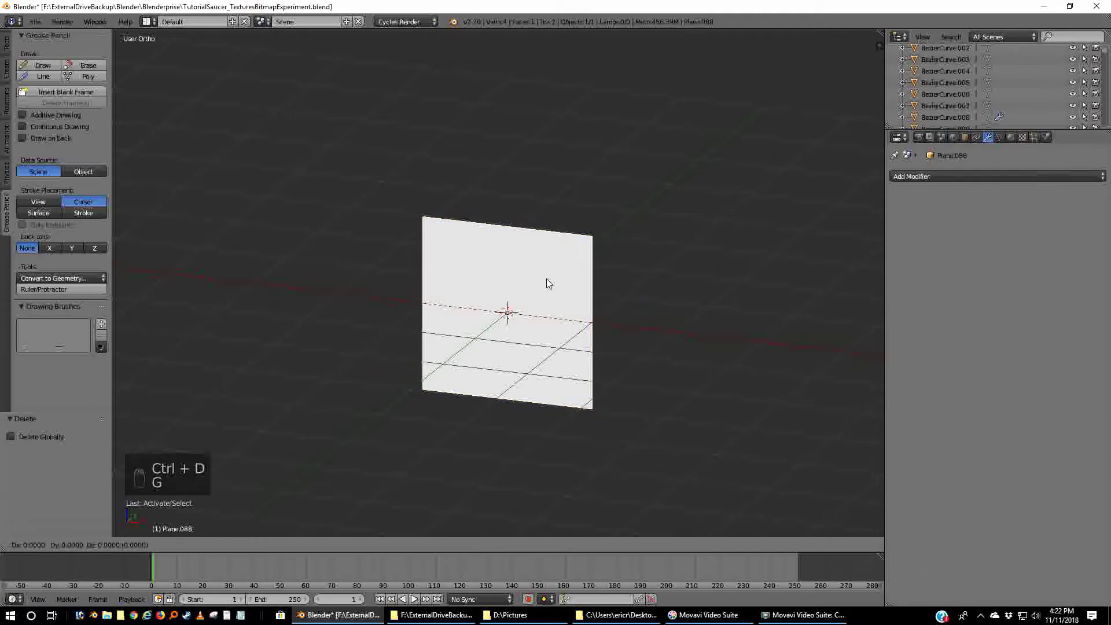
pyautogui.press('z')
pyautogui.rightClick(542, 365)
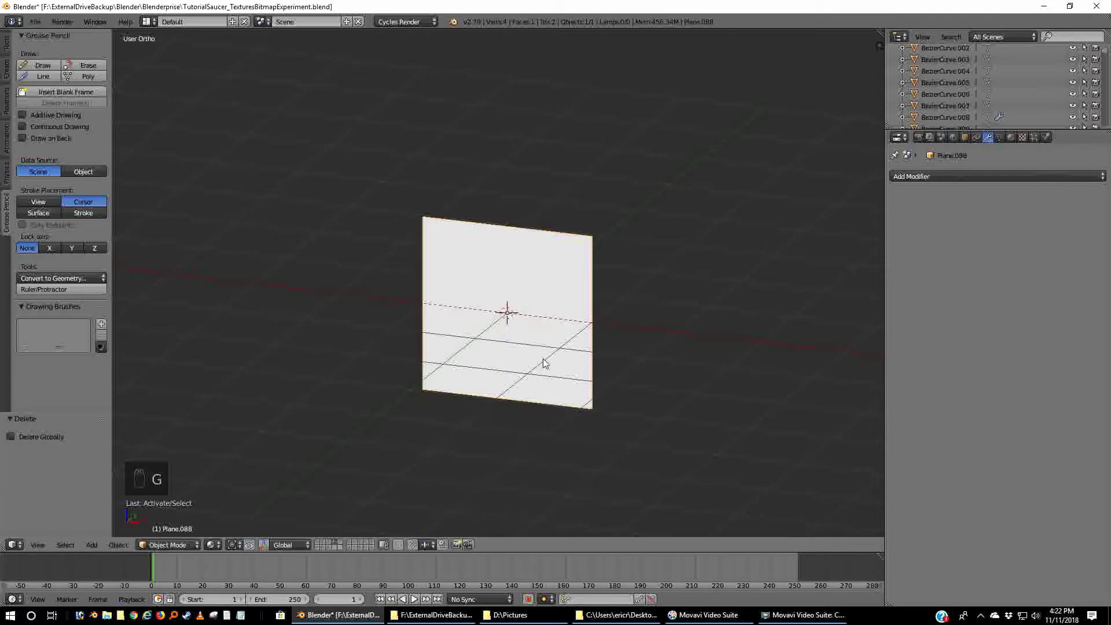
# - Duplicate the upright plane and move the copy about 2.17 units down along Z, below the original
pyautogui.hotkey('shift', 'd')
pyautogui.rightClick(543, 364)
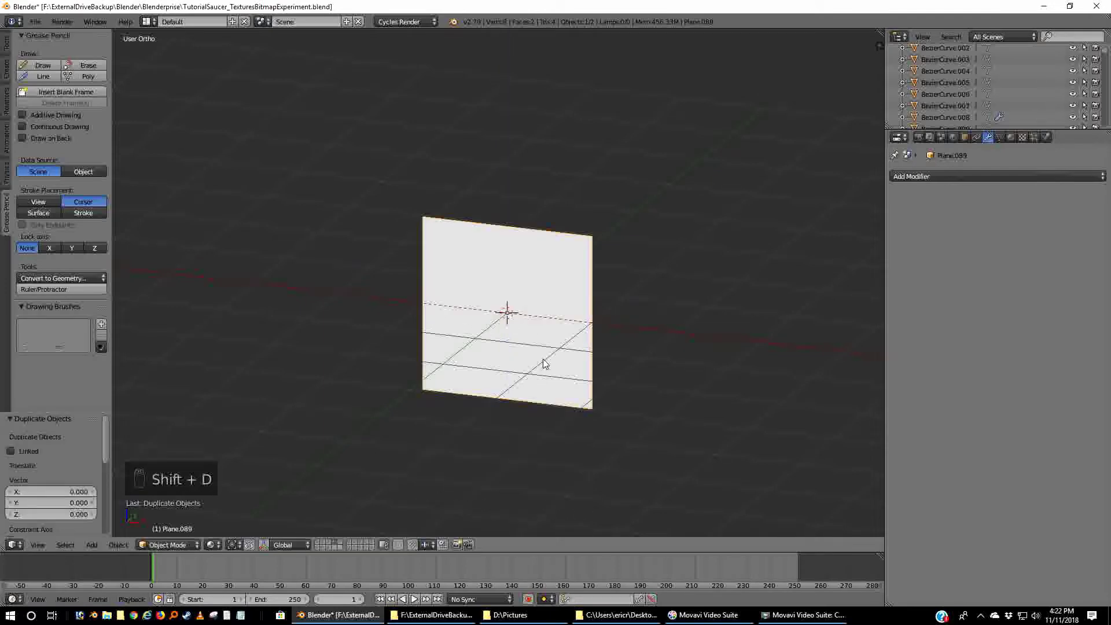
pyautogui.press('g')
pyautogui.press('z')
pyautogui.click(594, 46)
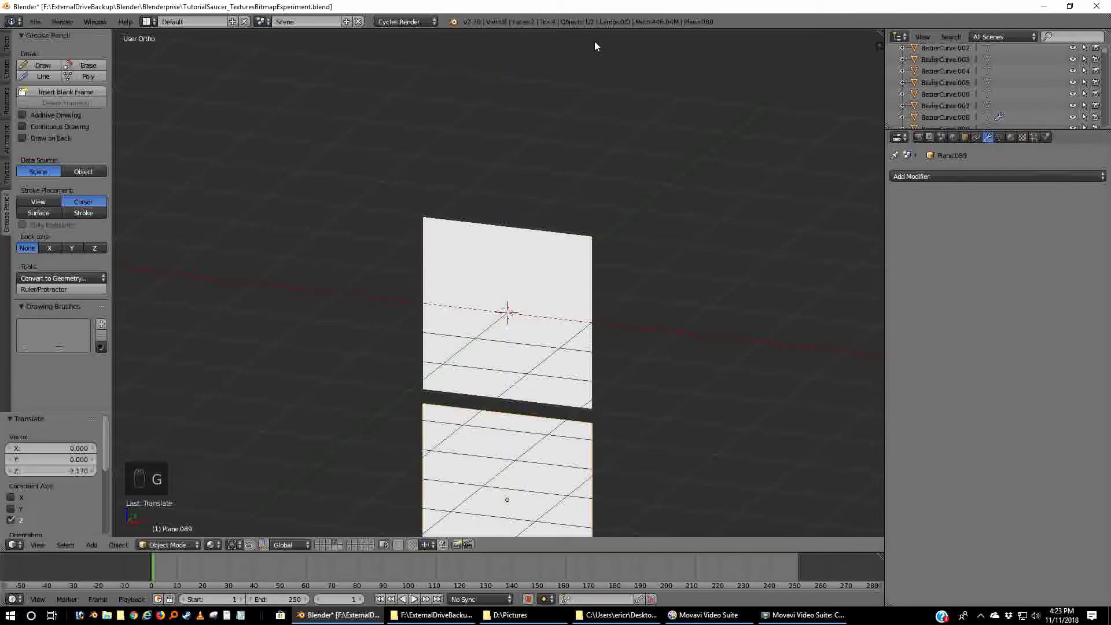
# - Join the upper and lower planes into a single object in front view and keep it selected
pyautogui.press('KP_1')
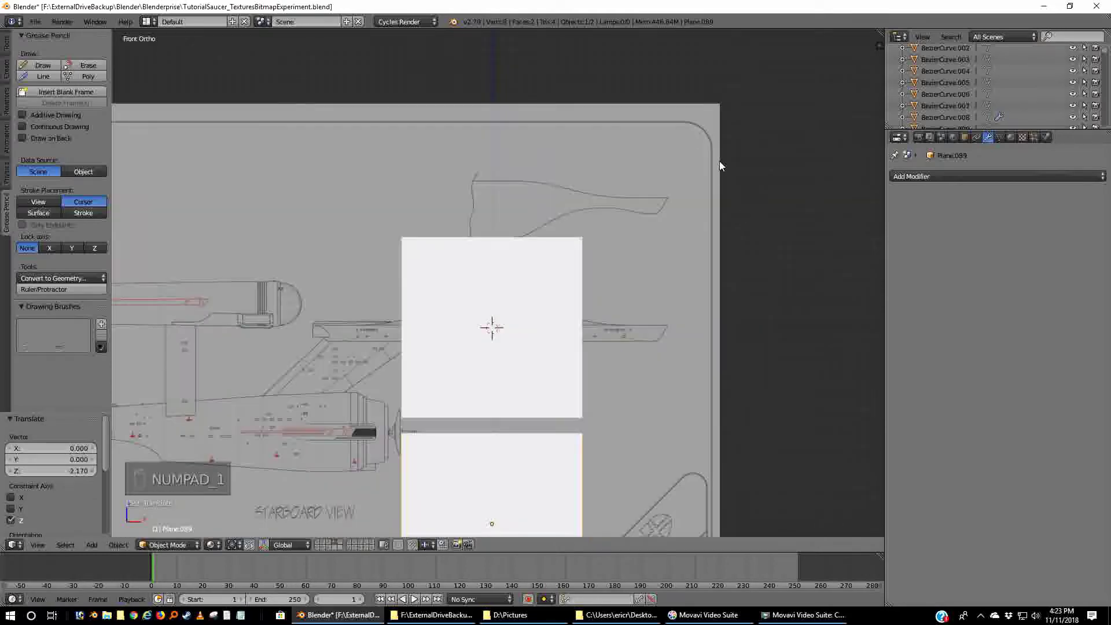
pyautogui.keyDown('shift'); pyautogui.moveTo(639, 258); pyautogui.dragTo(636, 123, button='middle'); pyautogui.keyUp('shift')
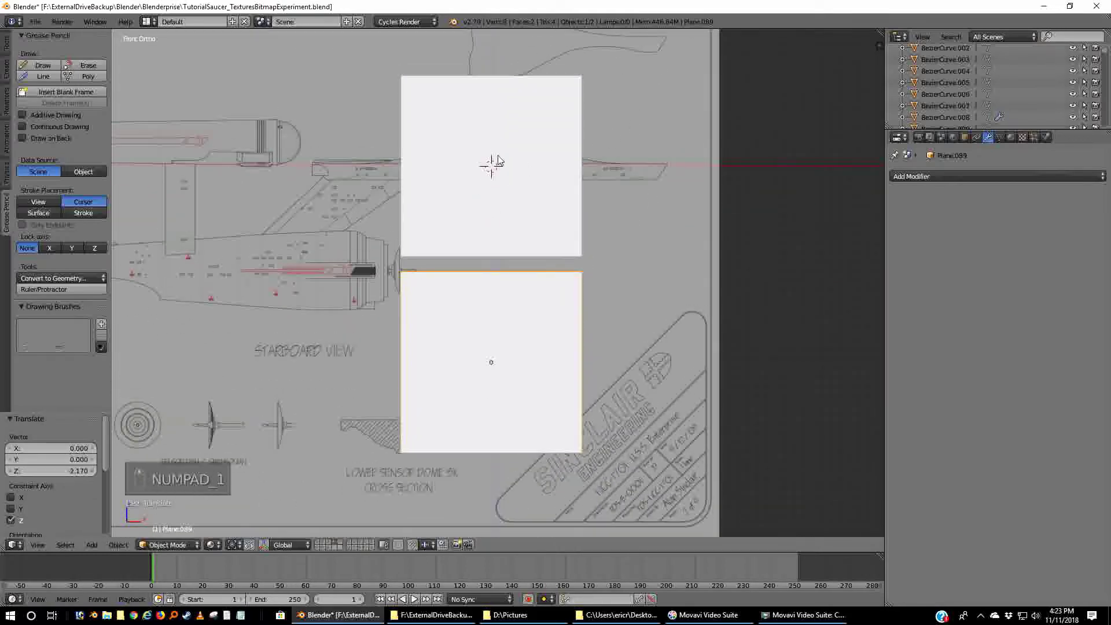
pyautogui.keyDown('shift'); pyautogui.rightClick(555, 194); pyautogui.keyUp('shift')
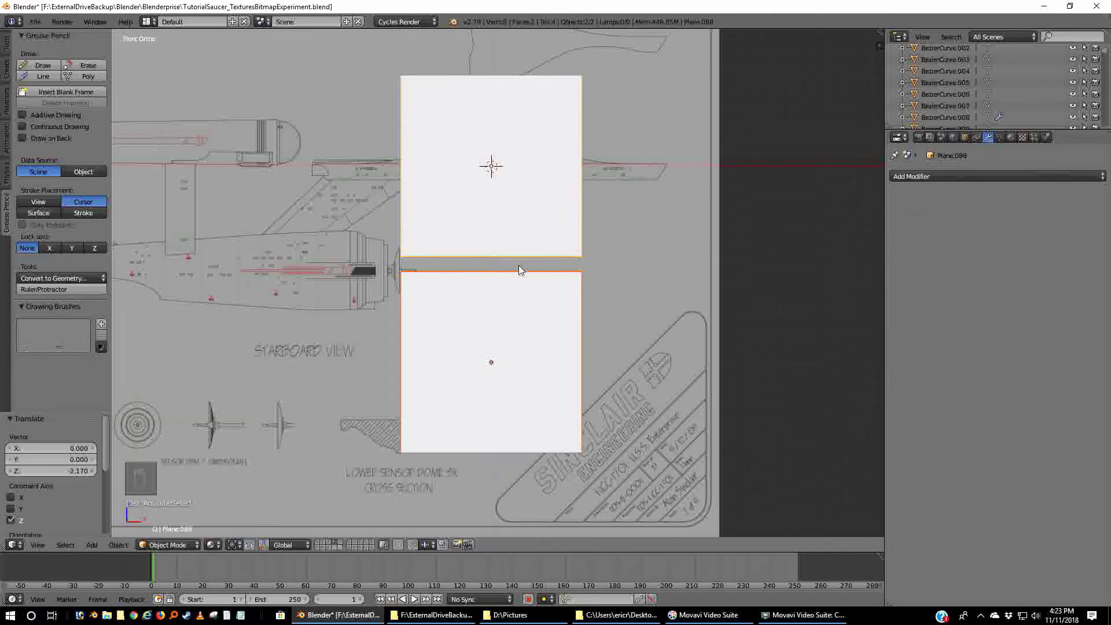
pyautogui.hotkey('ctrl', 'j')
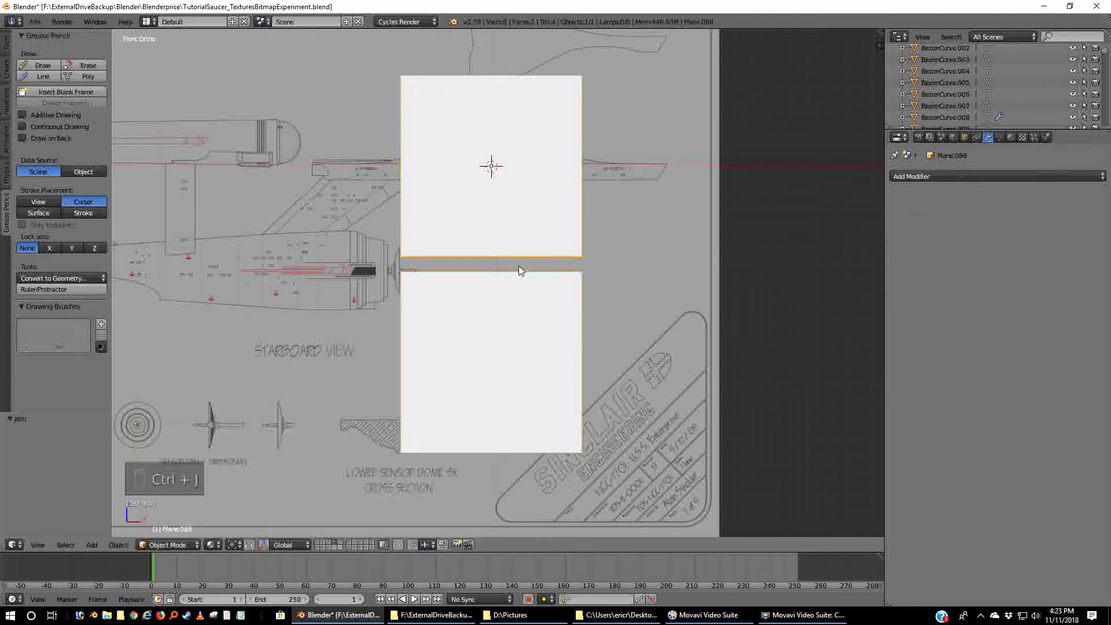
pyautogui.rightClick(542, 237)
pyautogui.scroll(-3, 652, 263)
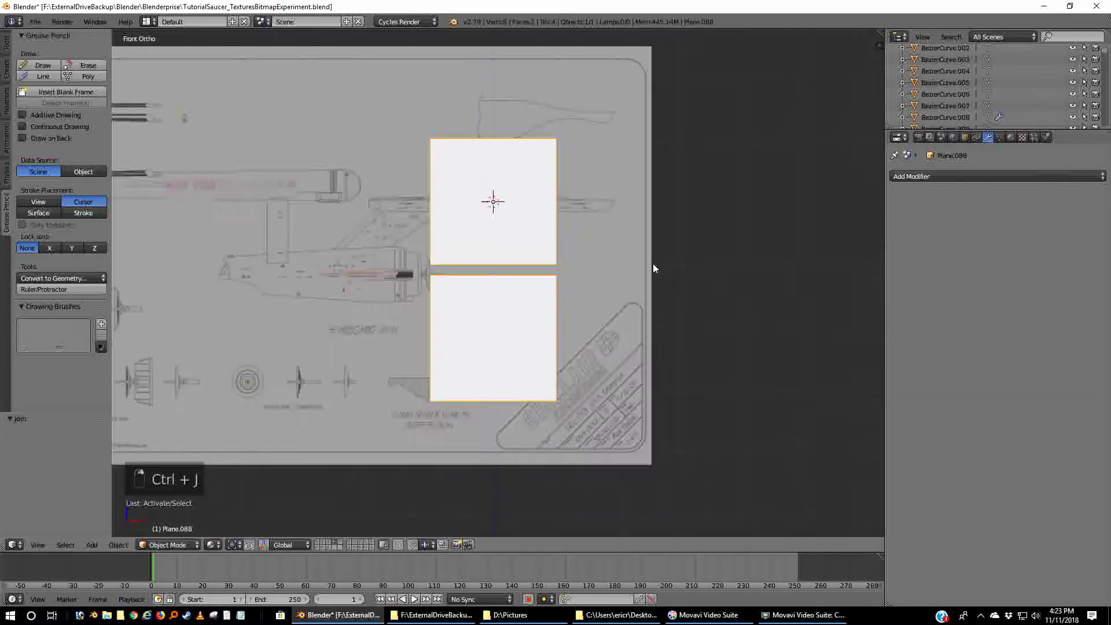
pyautogui.scroll(3, 652, 262)
pyautogui.press('g')
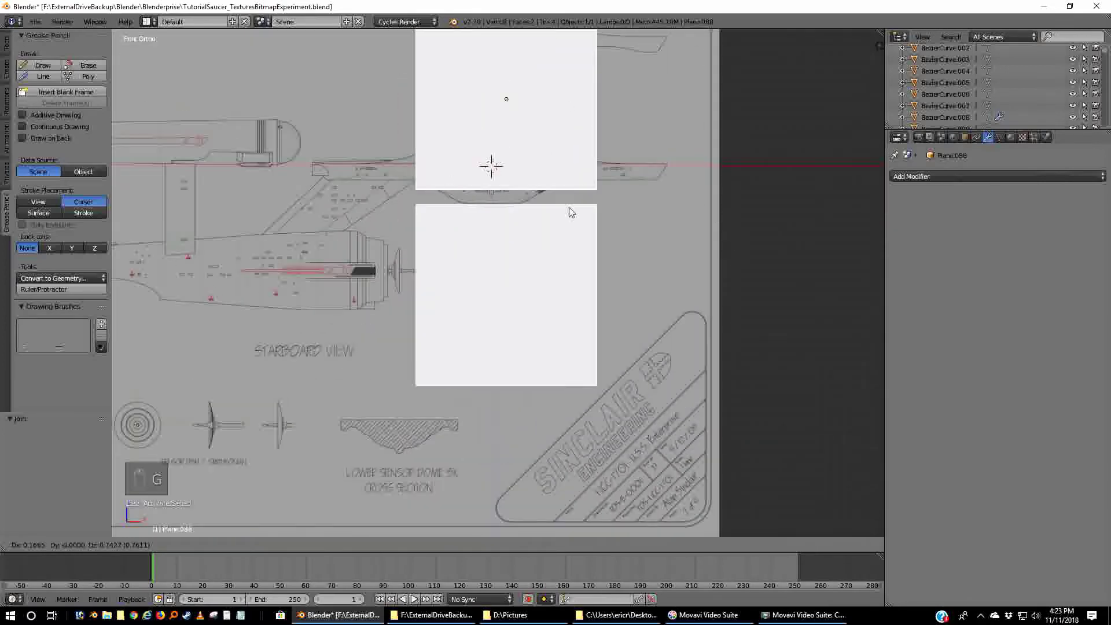
pyautogui.rightClick(575, 265)
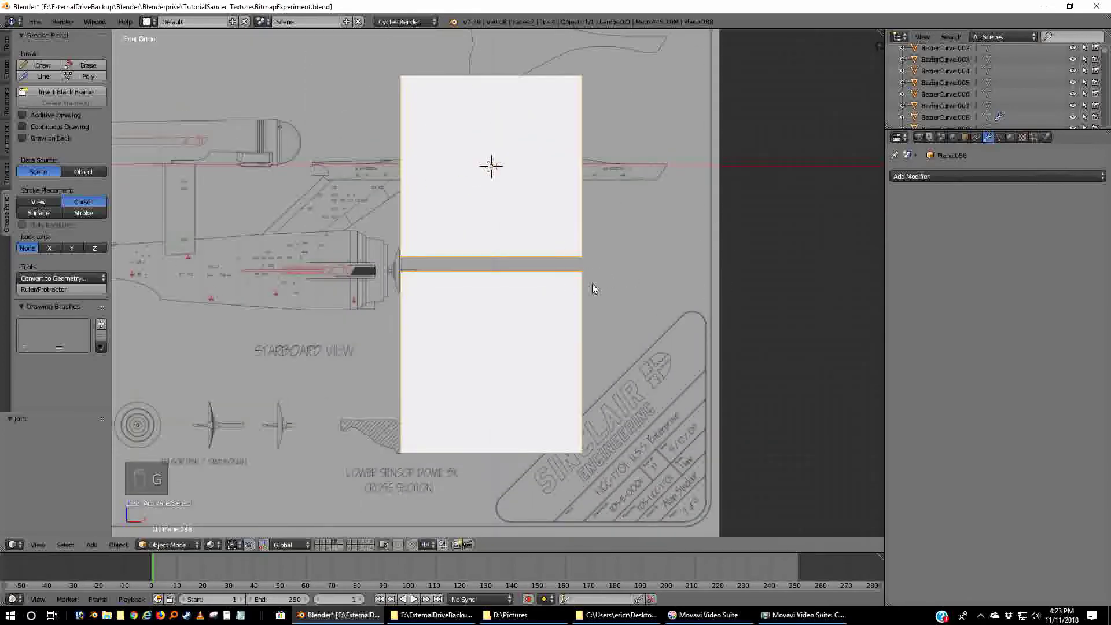
# - Assign the existing BCDeck material to the joined planes while in Edit Mode with wireframe display
pyautogui.press('Tab')
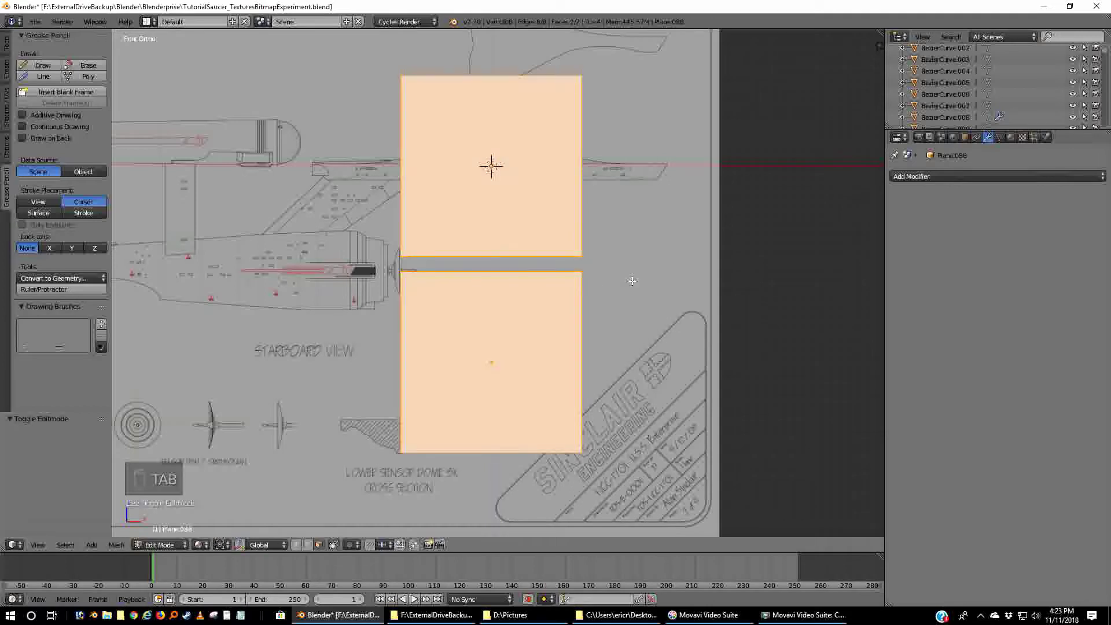
pyautogui.press('z')
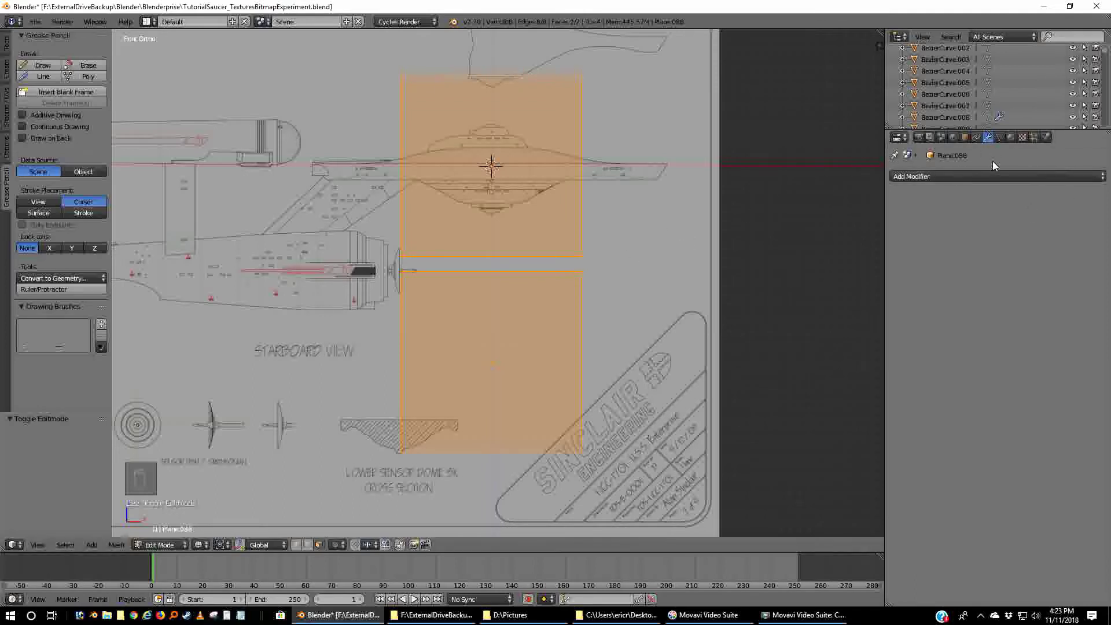
pyautogui.click(1010, 136)
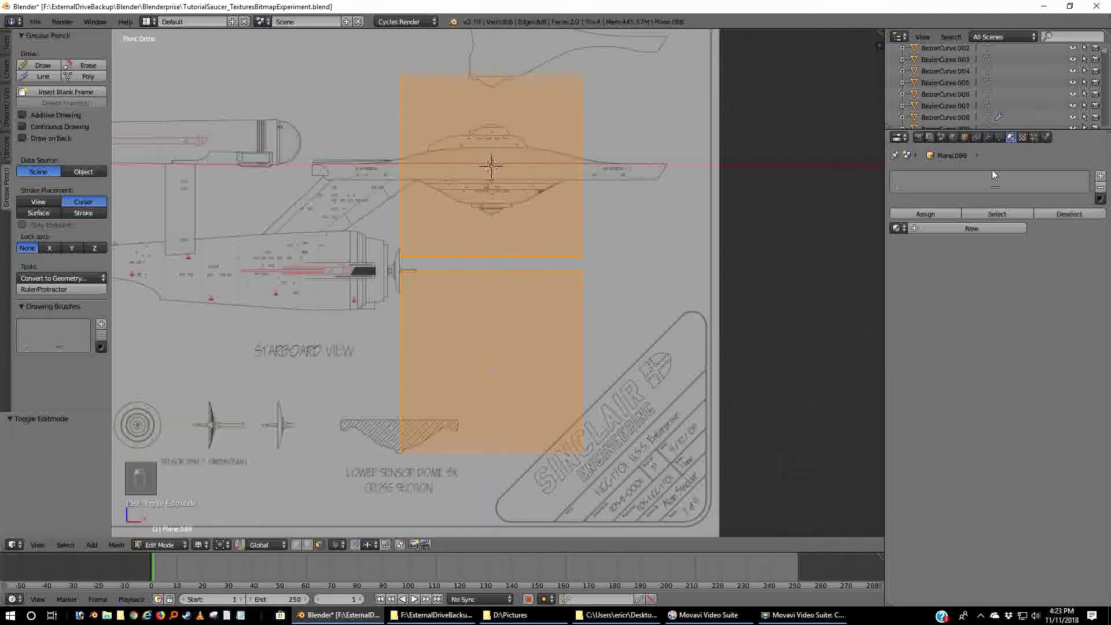
pyautogui.click(897, 228)
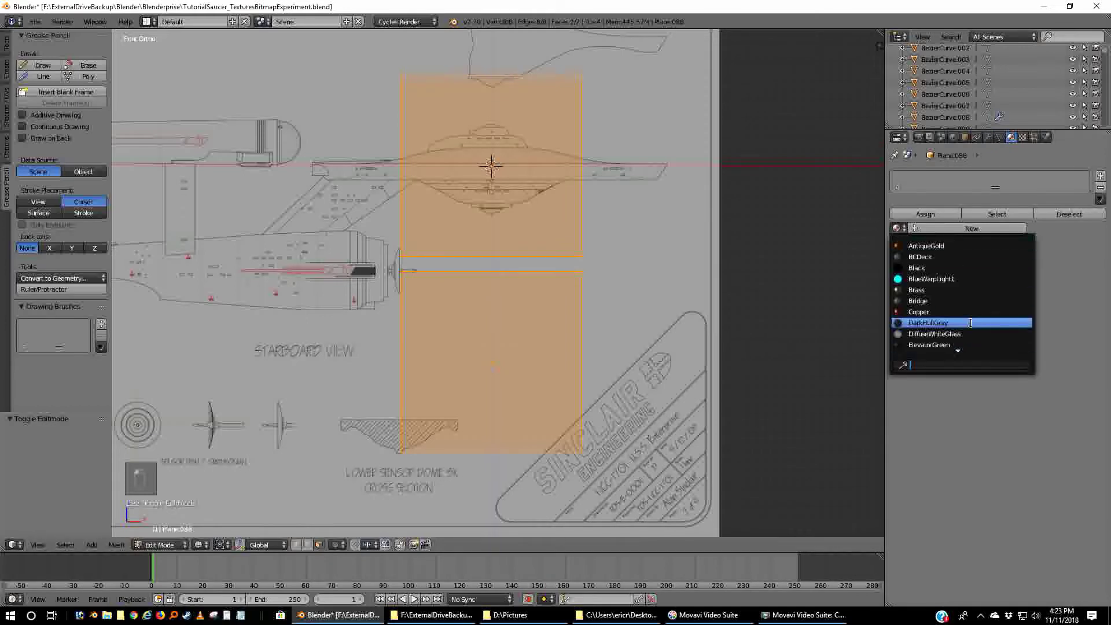
pyautogui.click(965, 256)
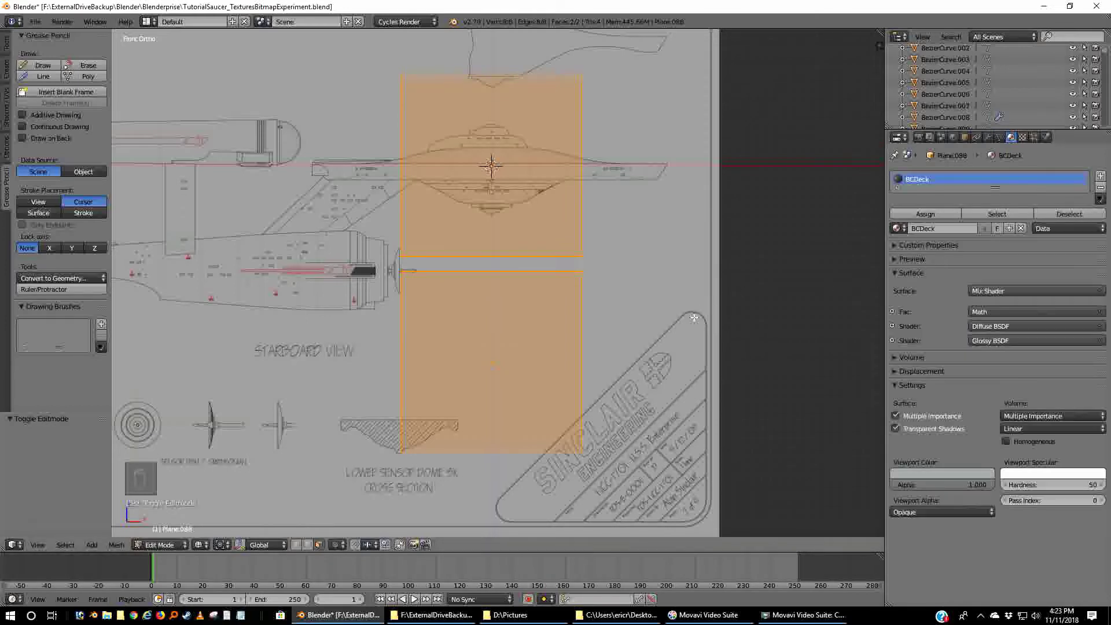
# - Display the planes with Material viewport shading and check their shared material in Object Mode
pyautogui.press('z')
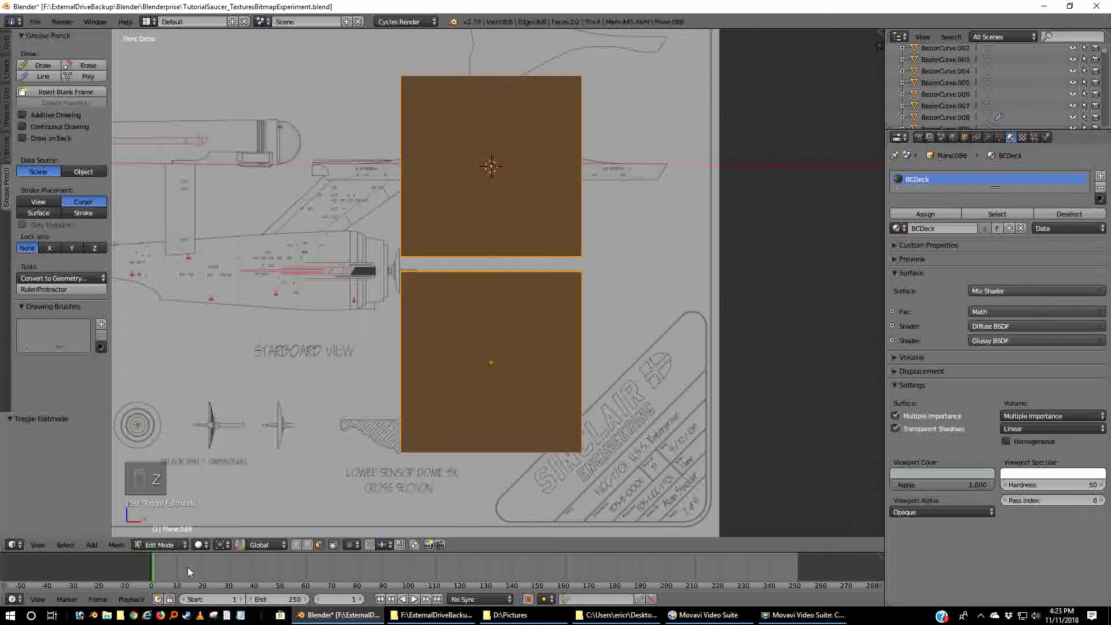
pyautogui.click(199, 545)
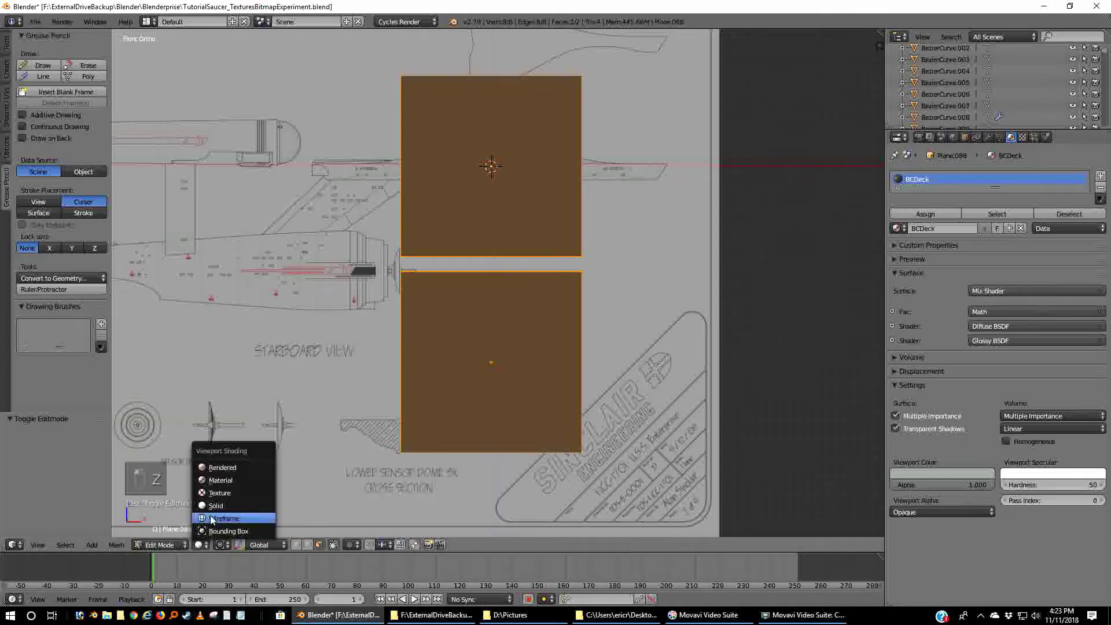
pyautogui.click(223, 482)
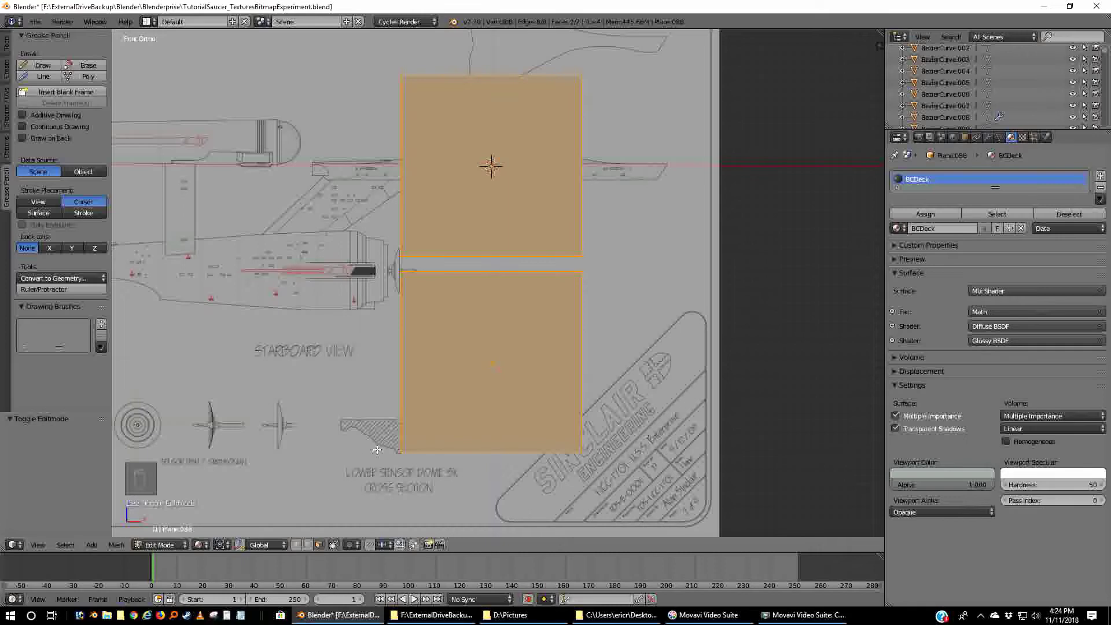
pyautogui.press('Tab')
pyautogui.moveTo(627, 376); pyautogui.dragTo(591, 361, button='middle')
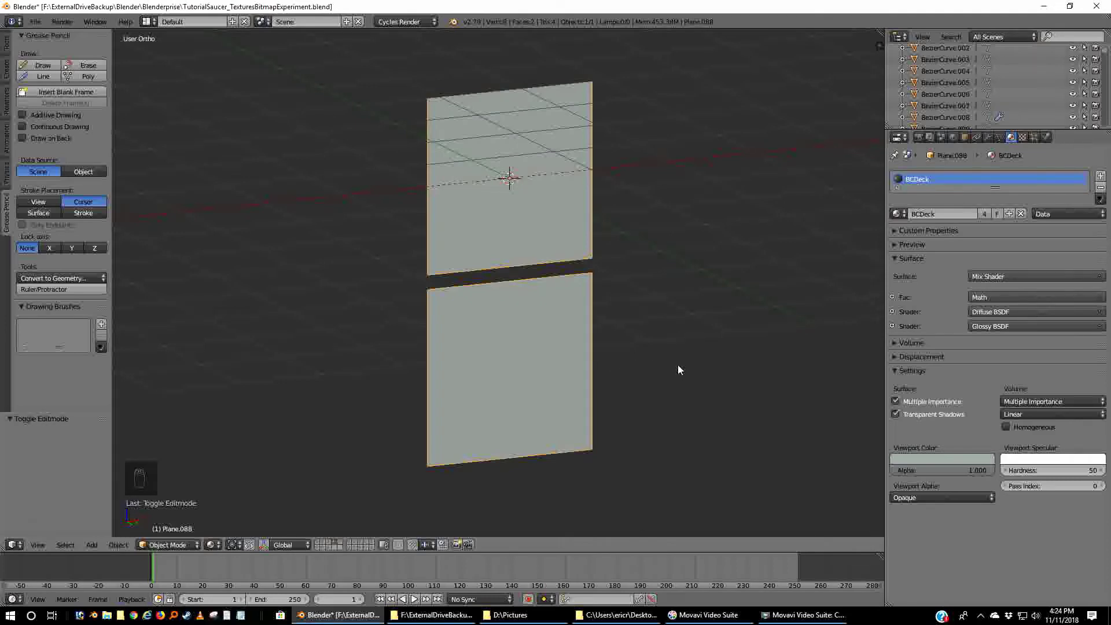
# - Separate the upper square from the joined planes into its own object, using wireframe display and vertex selection
pyautogui.press('KP_1')
pyautogui.press('Tab')
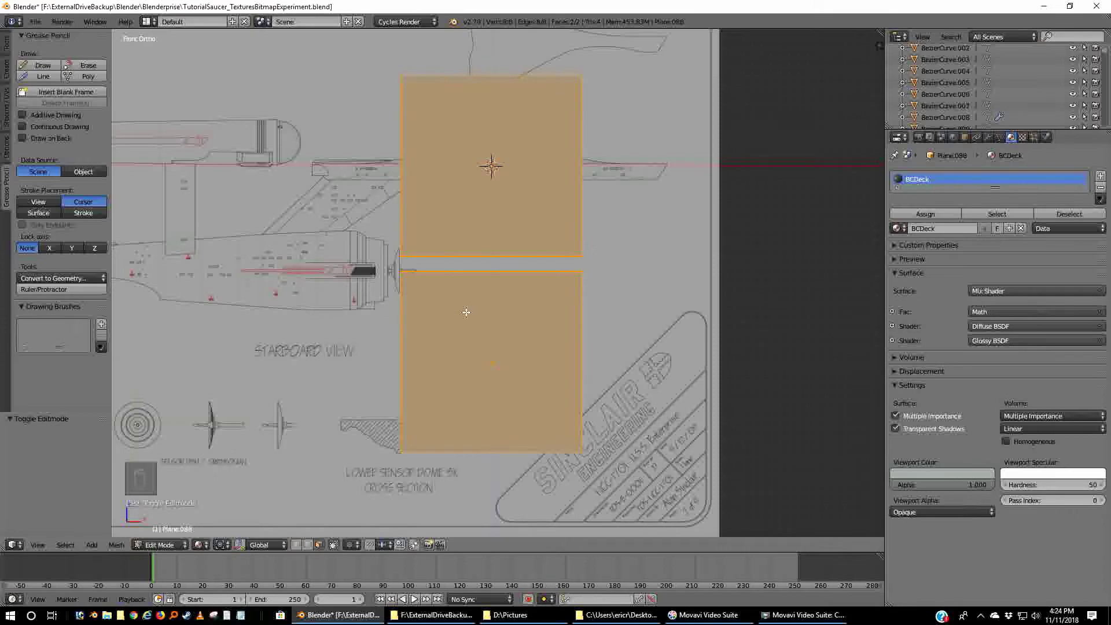
pyautogui.press('z')
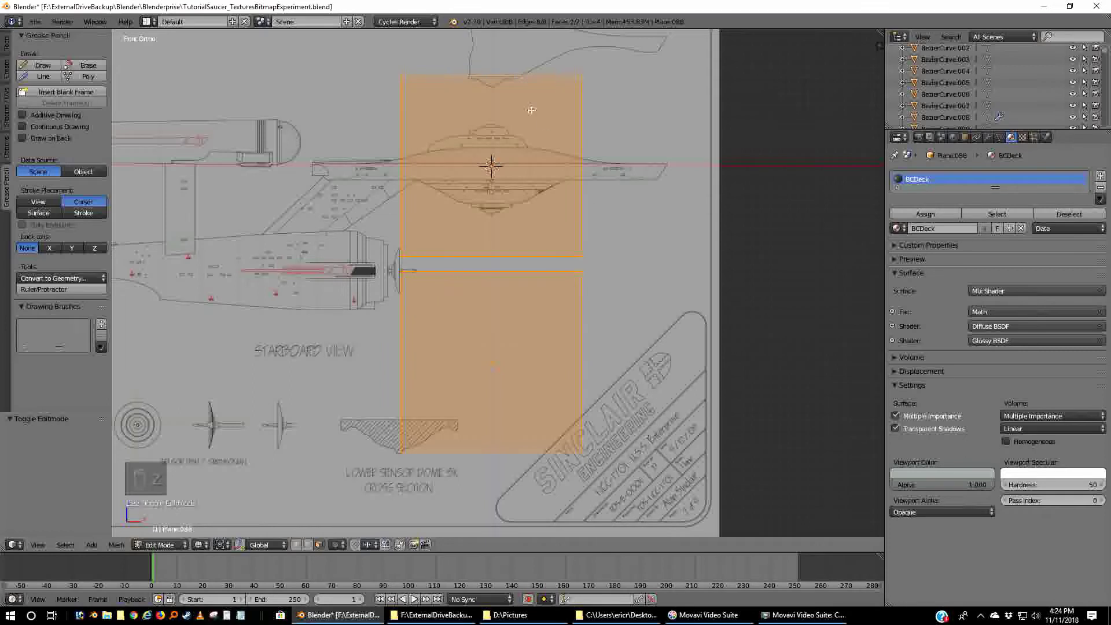
pyautogui.press('a')
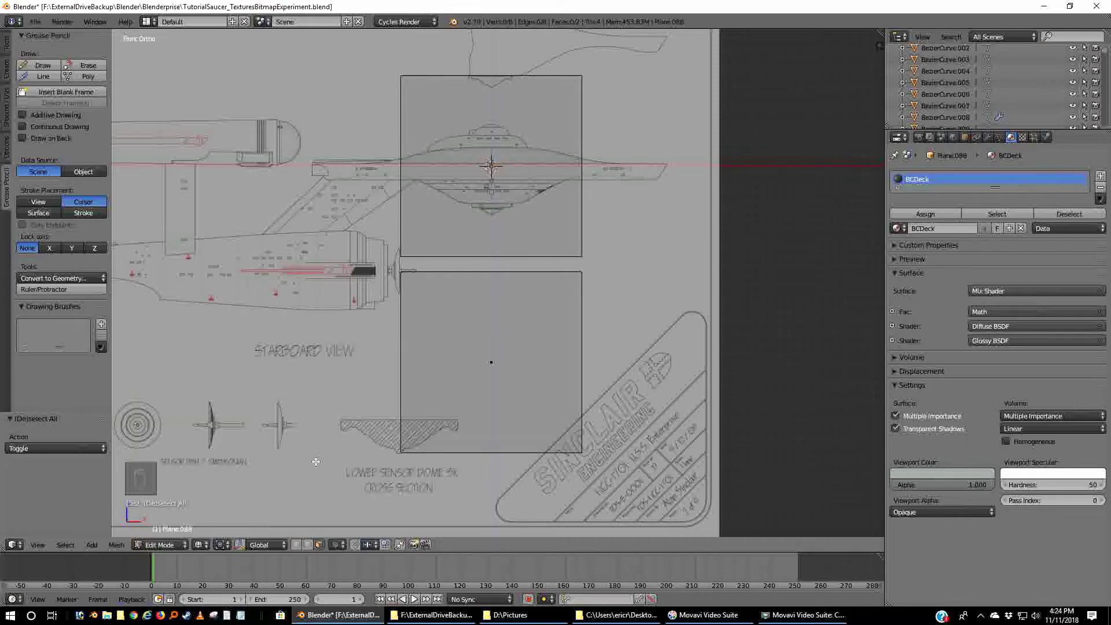
pyautogui.click(295, 544)
pyautogui.press('b')
pyautogui.moveTo(380, 52); pyautogui.dragTo(623, 262)
pyautogui.press('p')
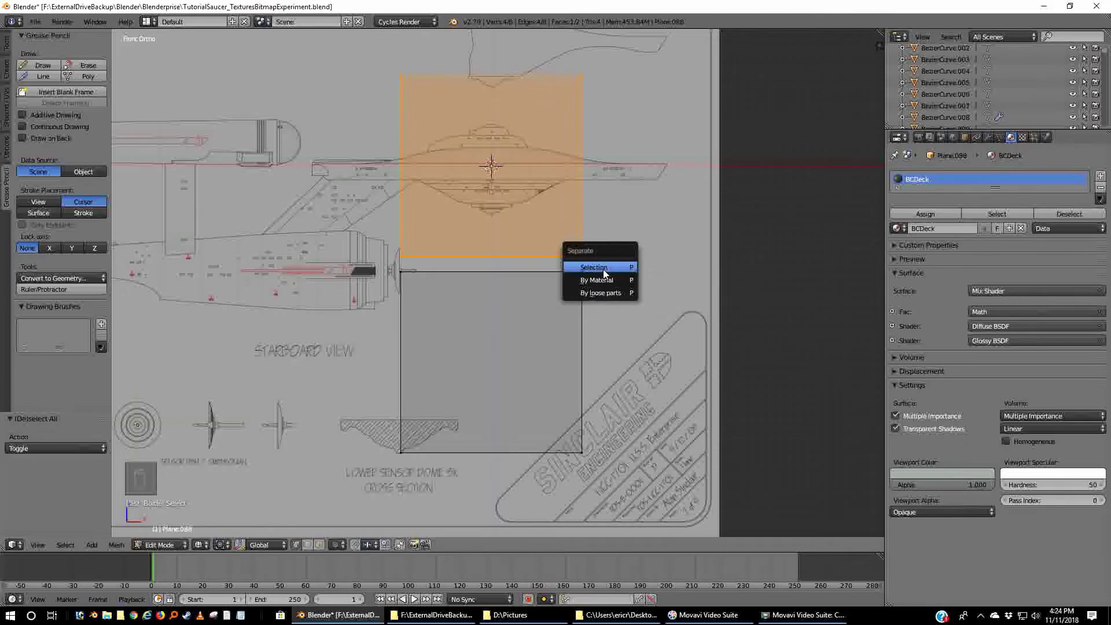
pyautogui.click(605, 271)
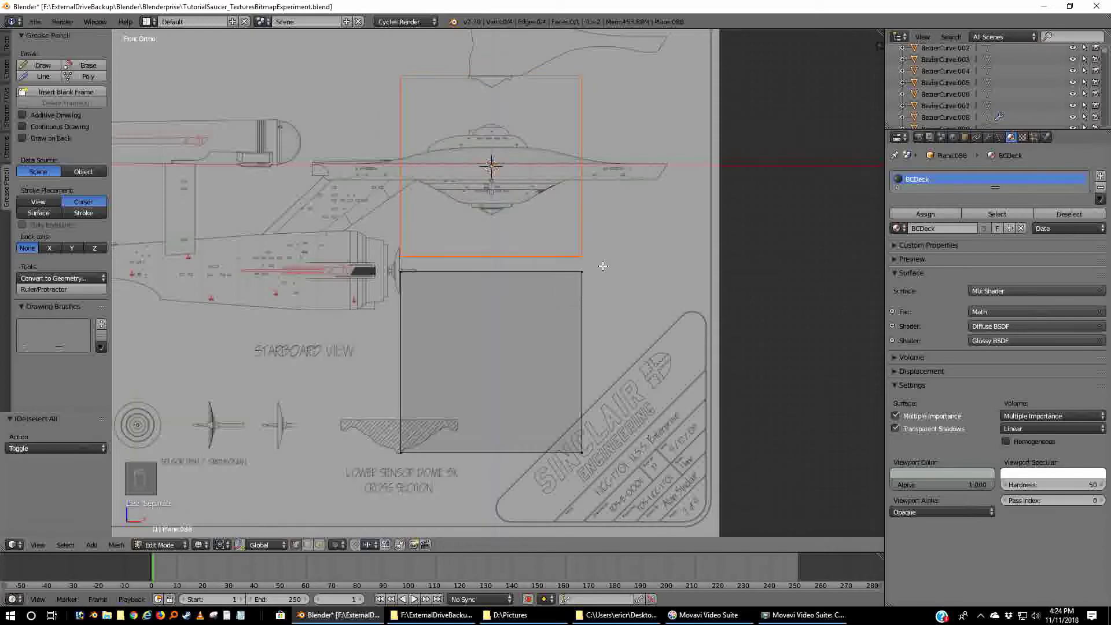
pyautogui.press('Tab')
# - Delete both the upper and lower example planes
pyautogui.rightClick(582, 206)
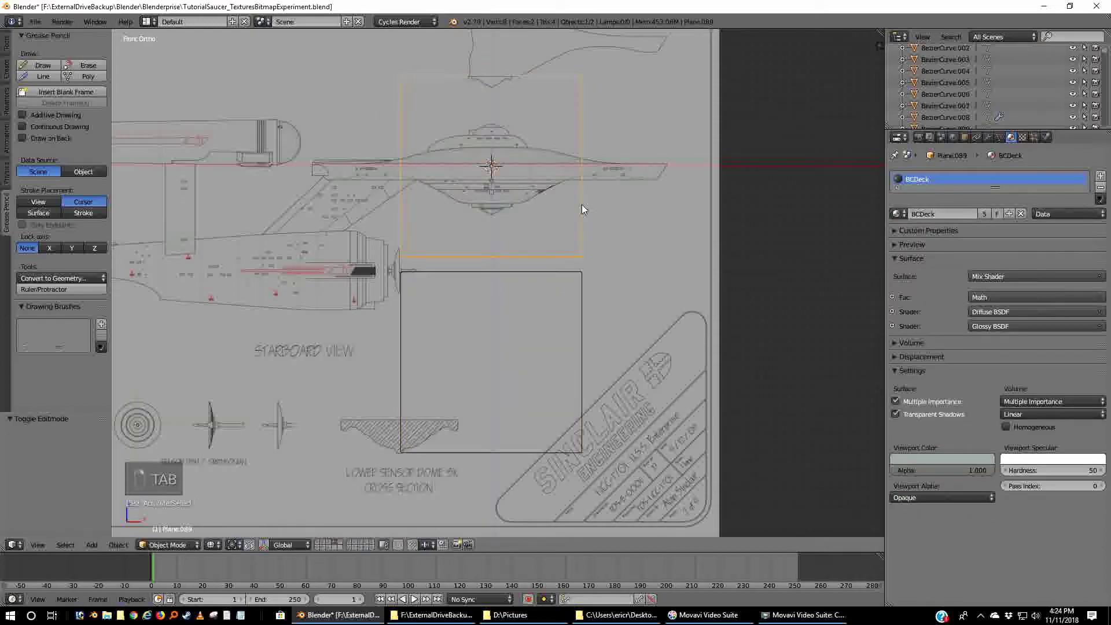
pyautogui.rightClick(580, 350)
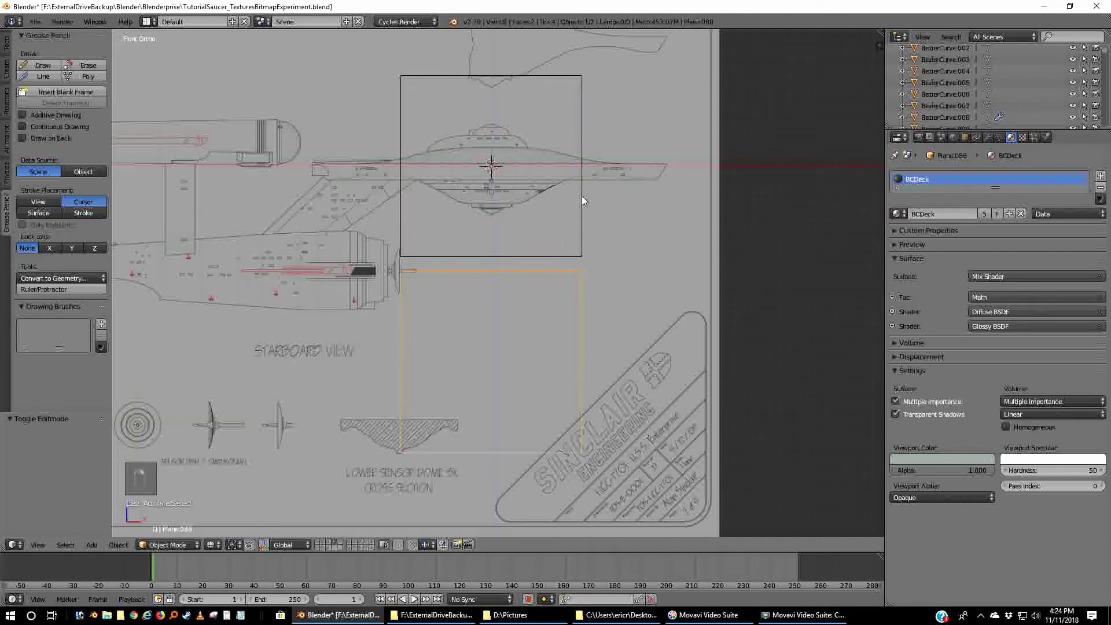
pyautogui.keyDown('shift'); pyautogui.rightClick(569, 260); pyautogui.keyUp('shift')
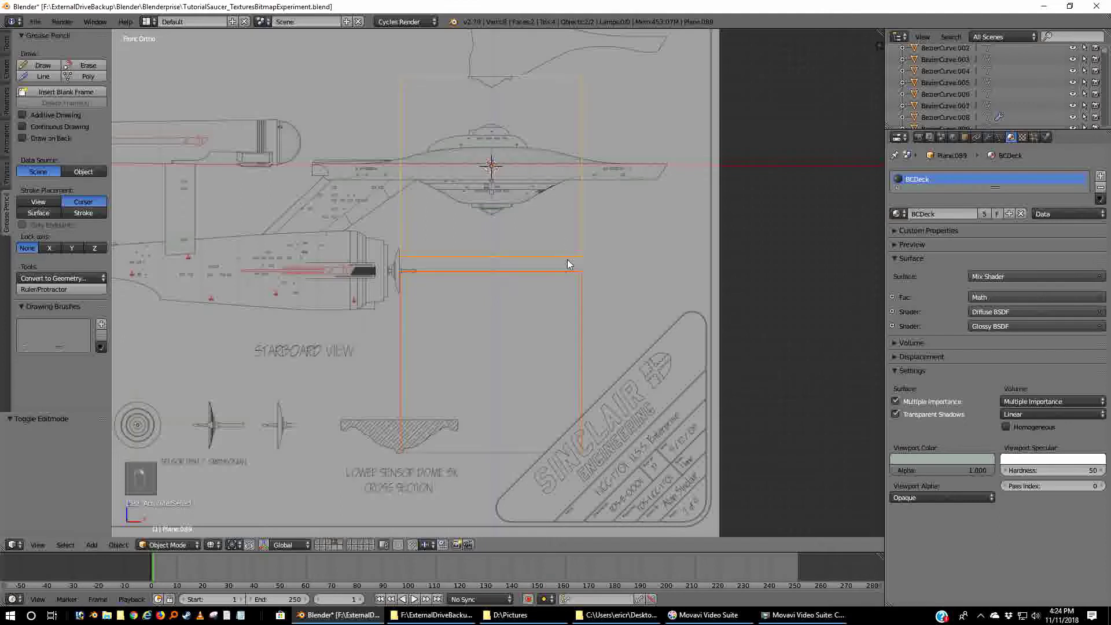
pyautogui.press('x')
pyautogui.click(564, 259)
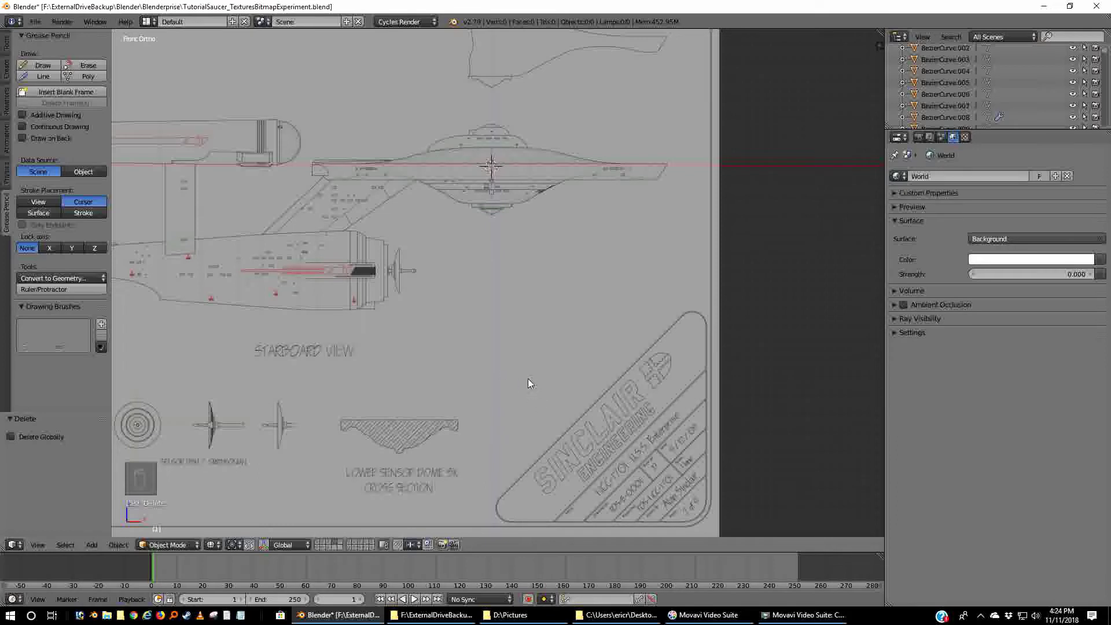
# - Show the layer with the marking meshes, select the black number-text object near the nacelle's rounded end and check its mesh
pyautogui.click(339, 542)
pyautogui.rightClick(292, 150)
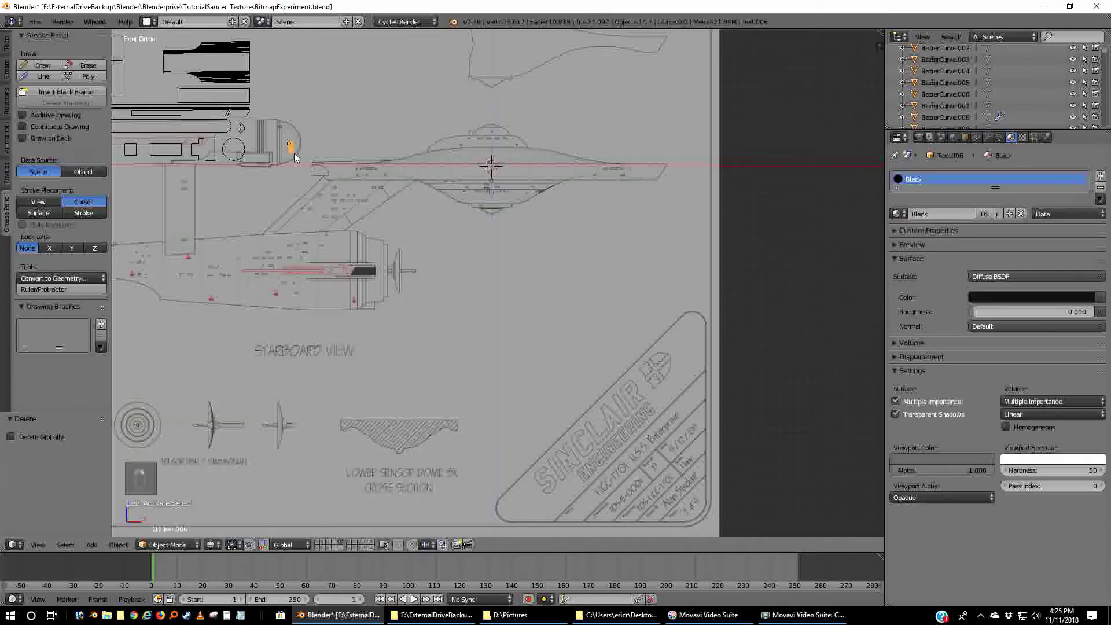
pyautogui.scroll(4, 289, 199)
pyautogui.keyDown('shift'); pyautogui.moveTo(253, 196); pyautogui.dragTo(632, 392, button='middle'); pyautogui.keyUp('shift')
pyautogui.scroll(7, 516, 296)
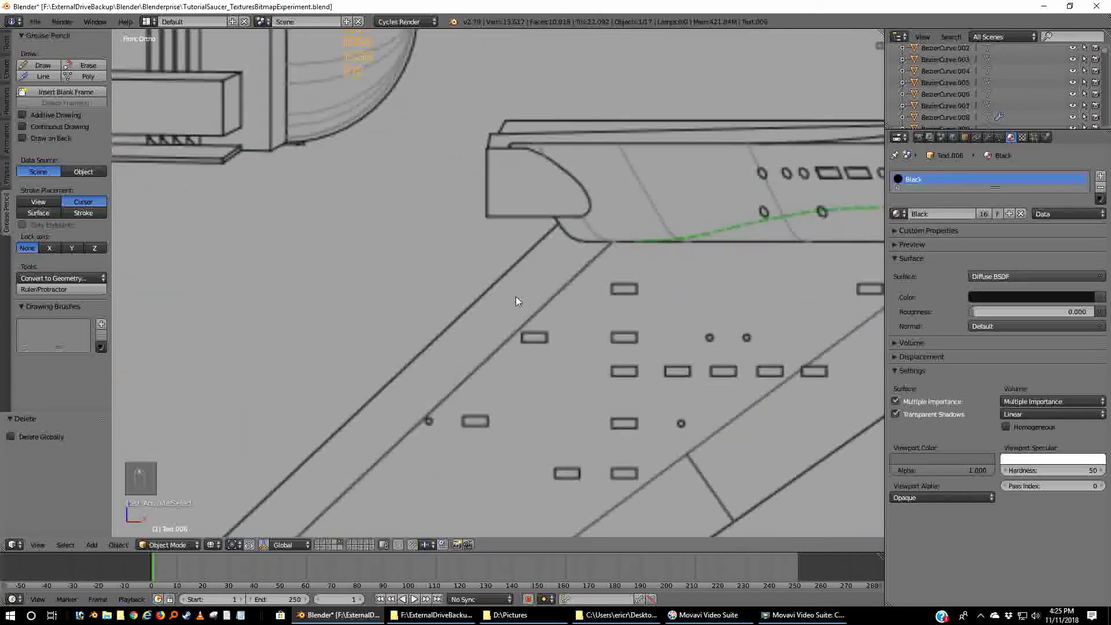
pyautogui.keyDown('shift'); pyautogui.moveTo(389, 250); pyautogui.dragTo(549, 505, button='middle'); pyautogui.keyUp('shift')
pyautogui.scroll(4, 555, 406)
pyautogui.keyDown('shift'); pyautogui.scroll(3, 544, 404); pyautogui.keyUp('shift')
pyautogui.scroll(4, 602, 409)
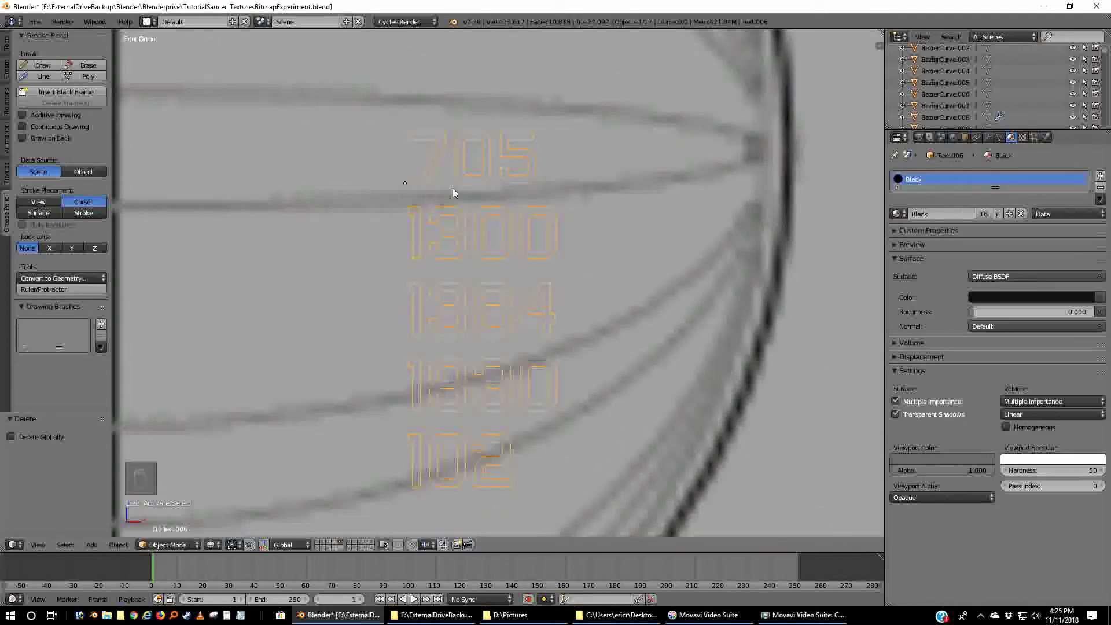
pyautogui.press('Tab')
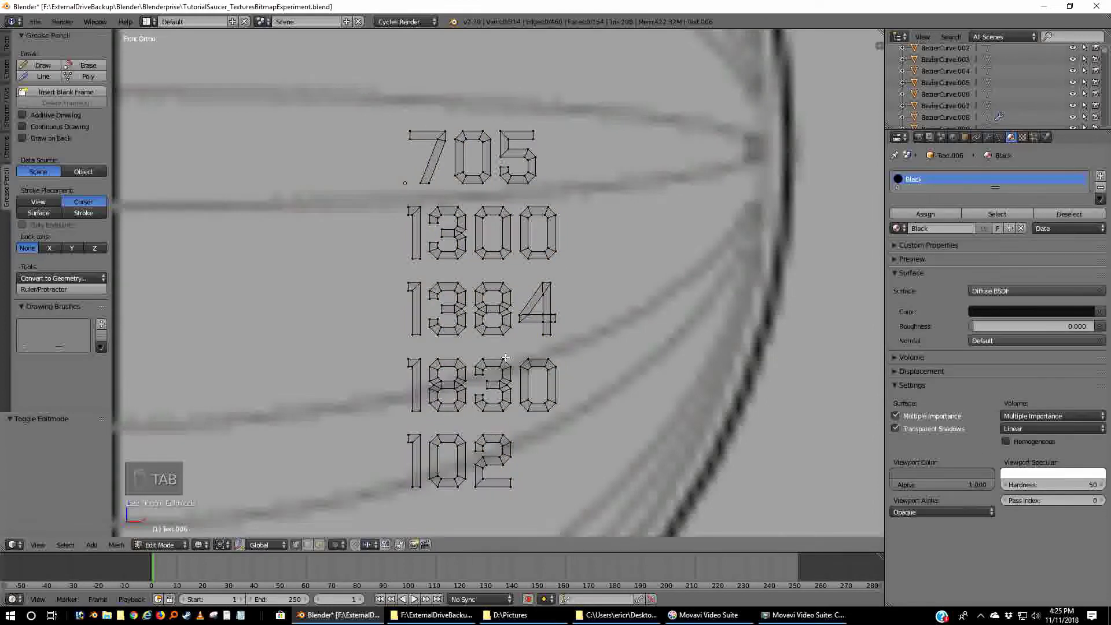
pyautogui.press('Tab')
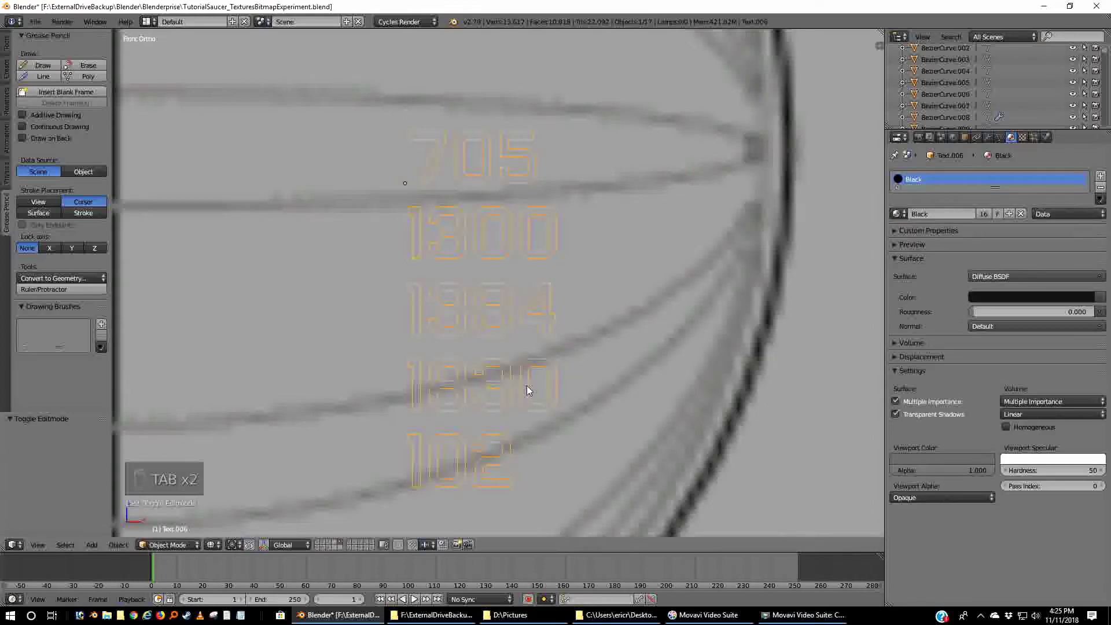
pyautogui.scroll(-2, 529, 383)
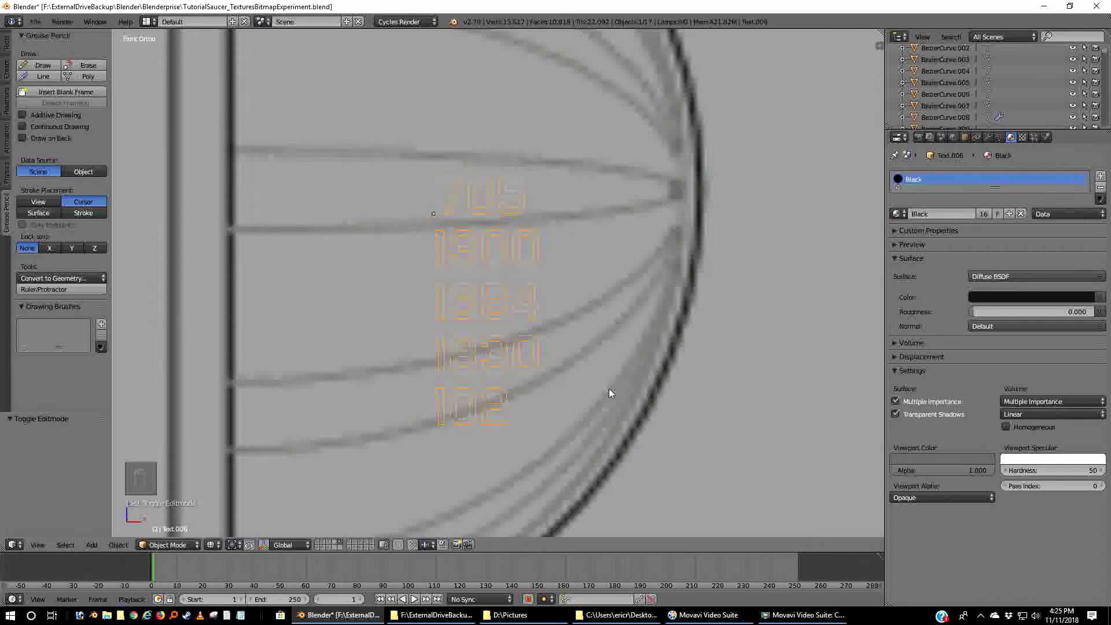
# - Separate the number 705 from the joined number text into its own object
pyautogui.press('Tab')
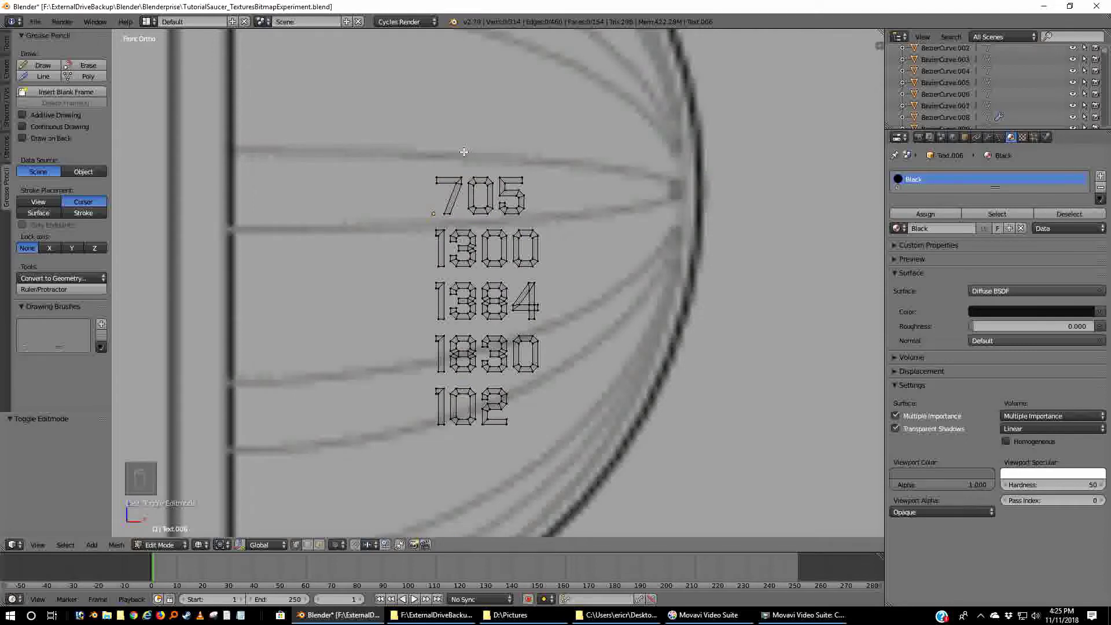
pyautogui.press('b')
pyautogui.moveTo(418, 156); pyautogui.dragTo(548, 220)
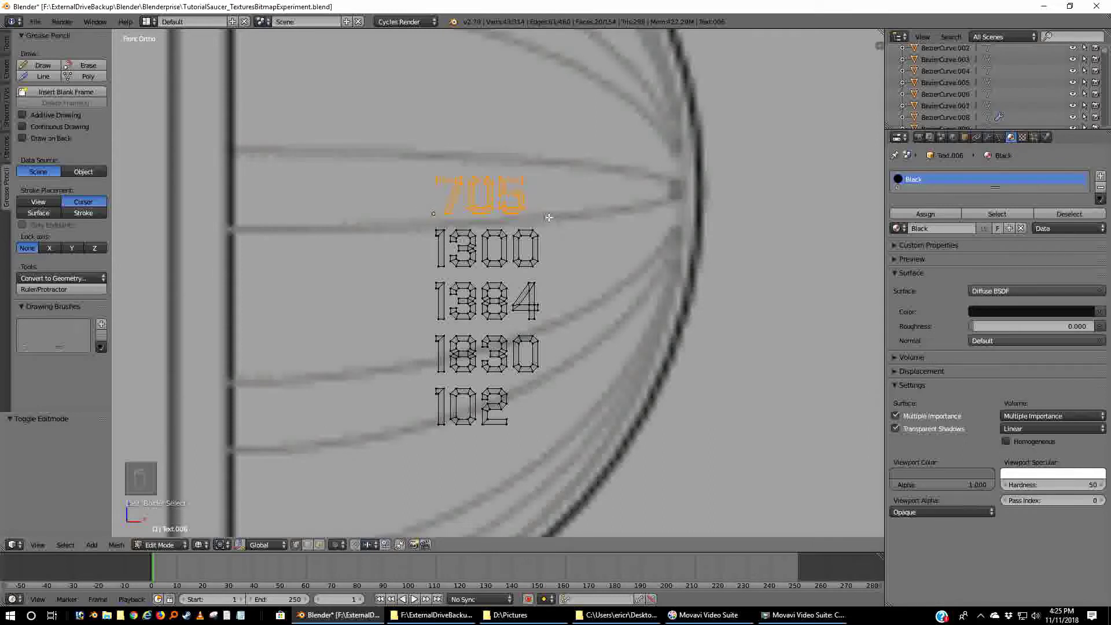
pyautogui.press('p')
pyautogui.click(550, 219)
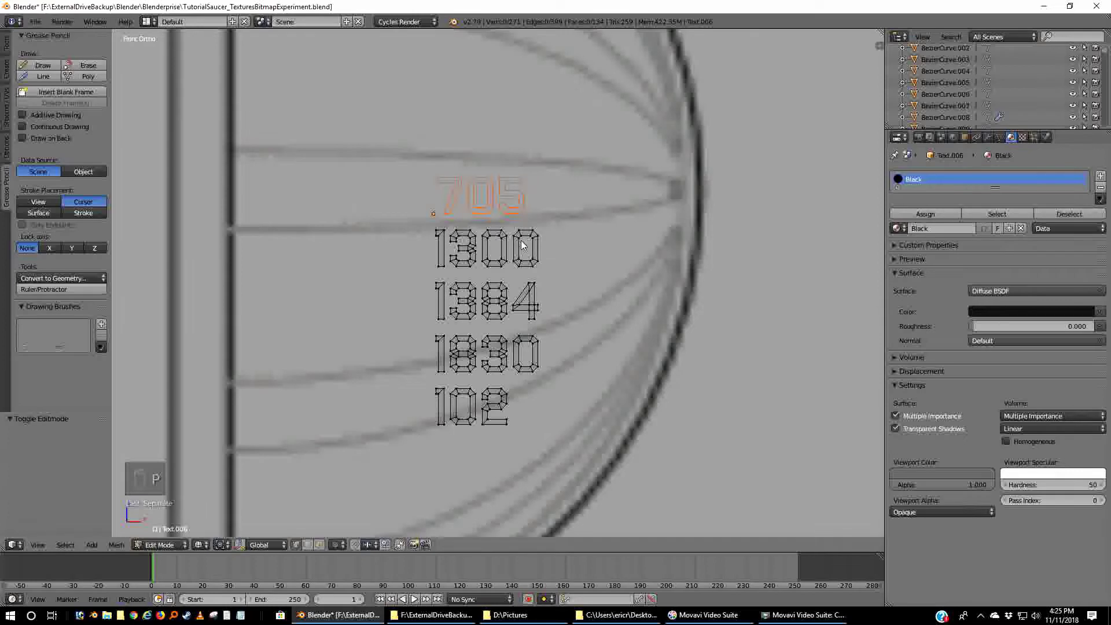
pyautogui.press('Tab')
# - Separate the number 1300 from the remaining number text into its own object
pyautogui.press('Tab')
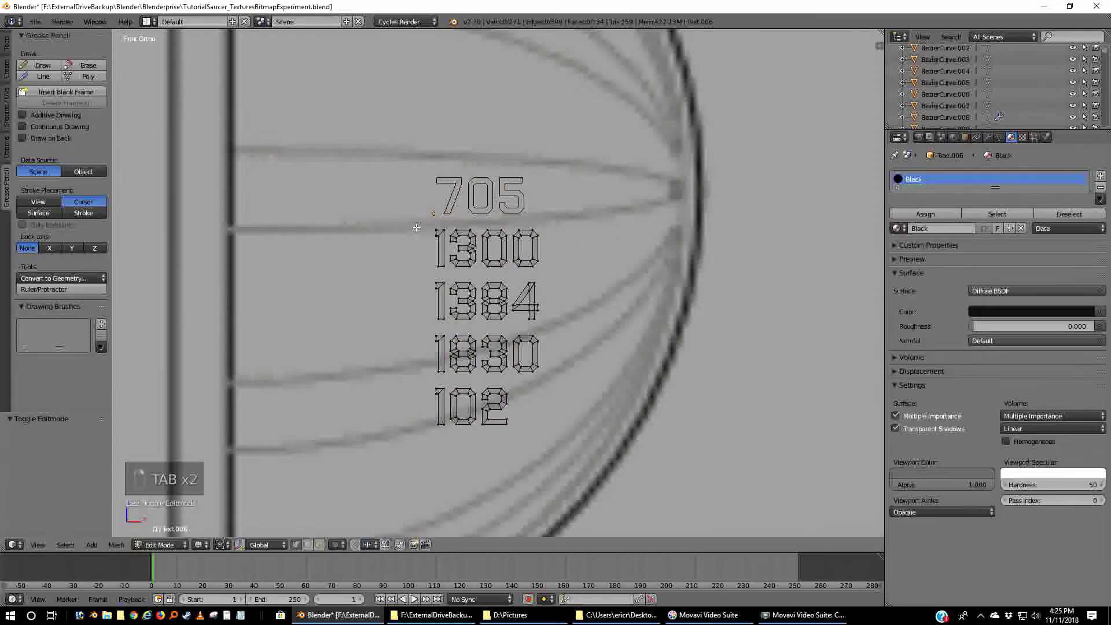
pyautogui.press('b')
pyautogui.press('b')
pyautogui.press('b')
pyautogui.moveTo(427, 223); pyautogui.dragTo(544, 270)
pyautogui.press('p')
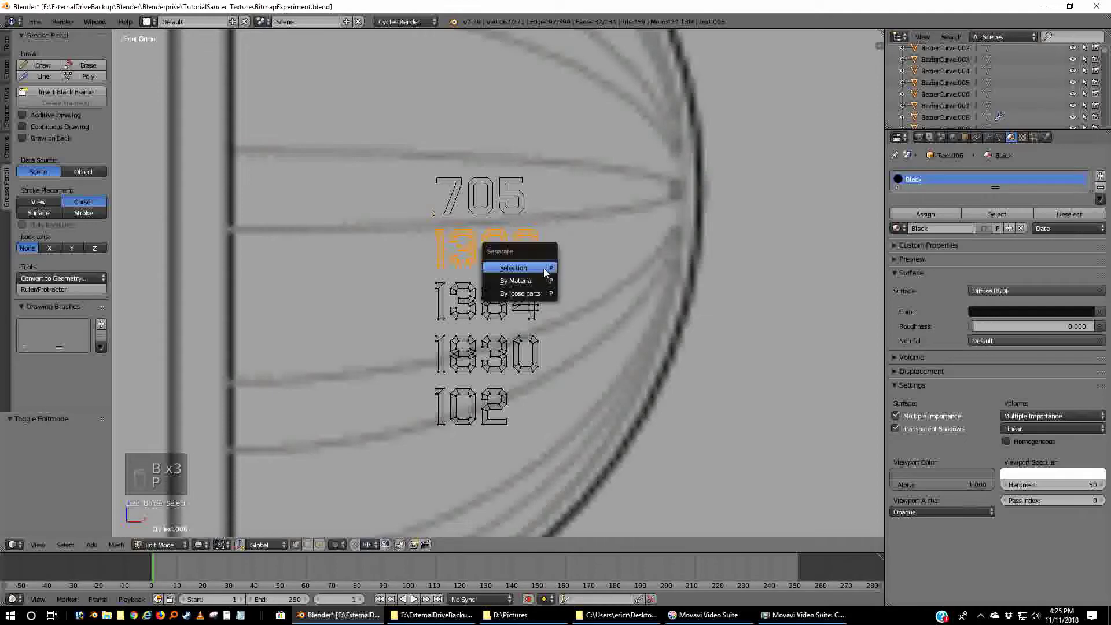
pyautogui.click(544, 268)
pyautogui.press('Tab')
# - Select the remaining number text and separate the number 1384 into its own object
pyautogui.rightClick(517, 293)
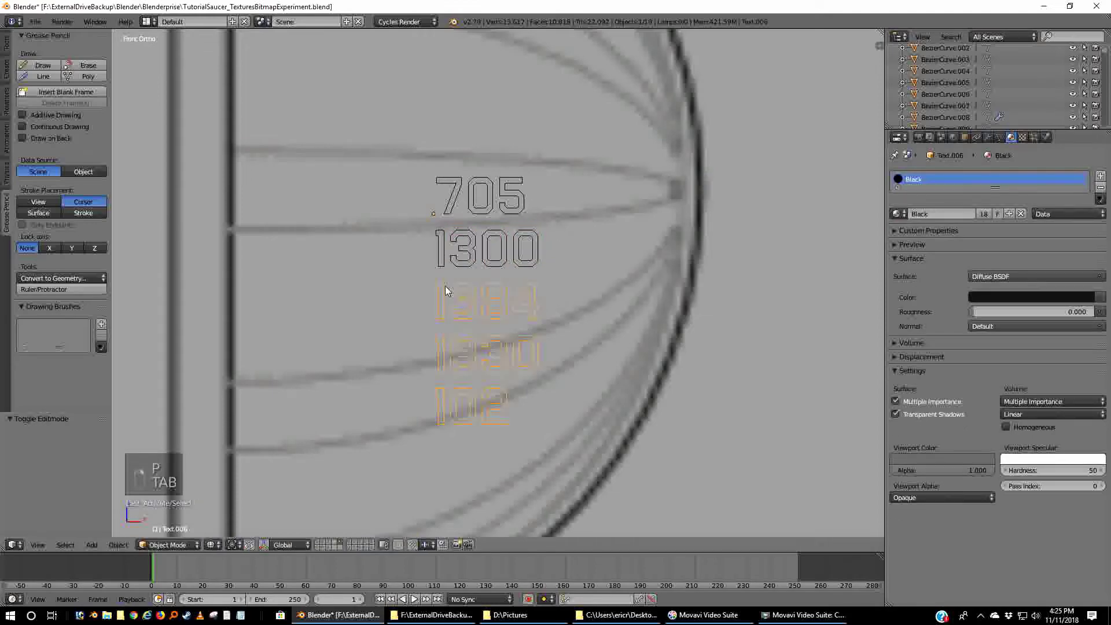
pyautogui.press('Tab')
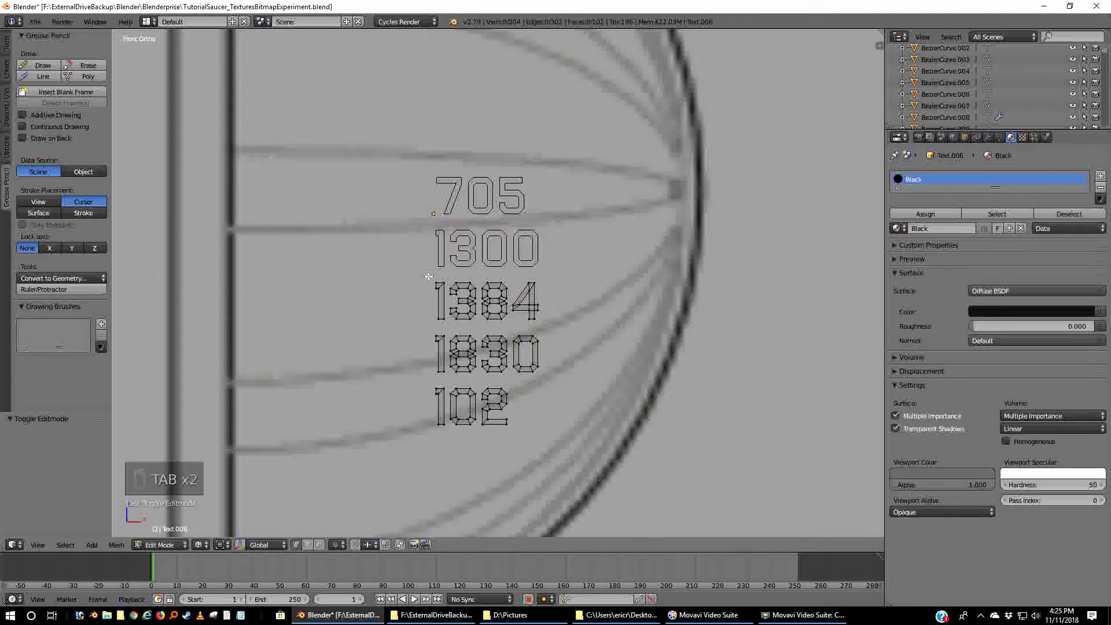
pyautogui.press('b')
pyautogui.moveTo(428, 277); pyautogui.dragTo(557, 327)
pyautogui.press('p')
pyautogui.click(557, 327)
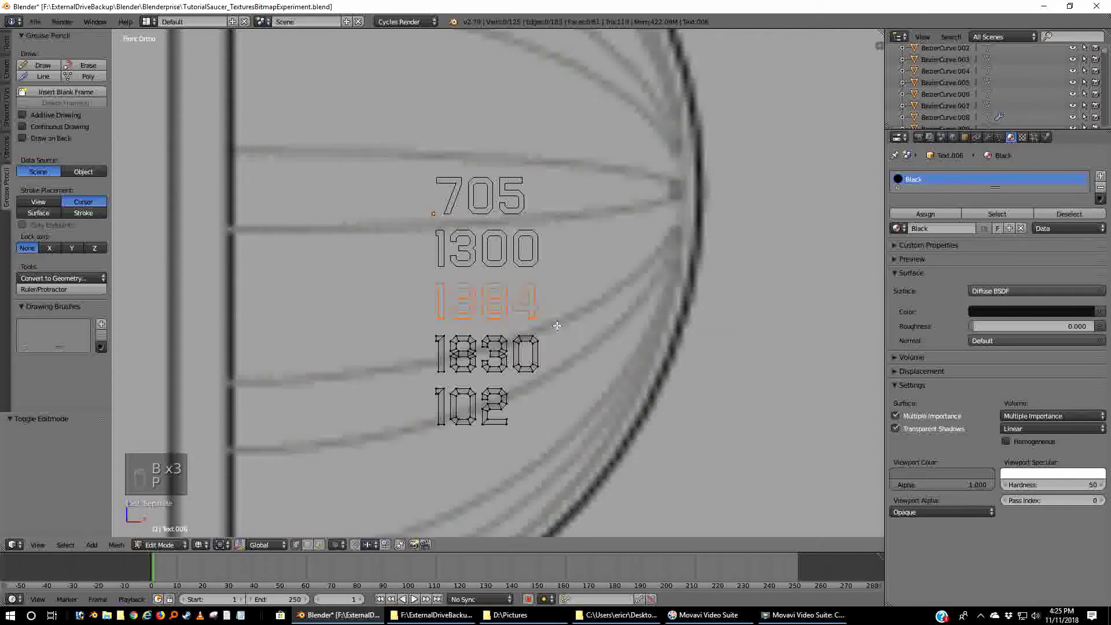
pyautogui.press('Tab')
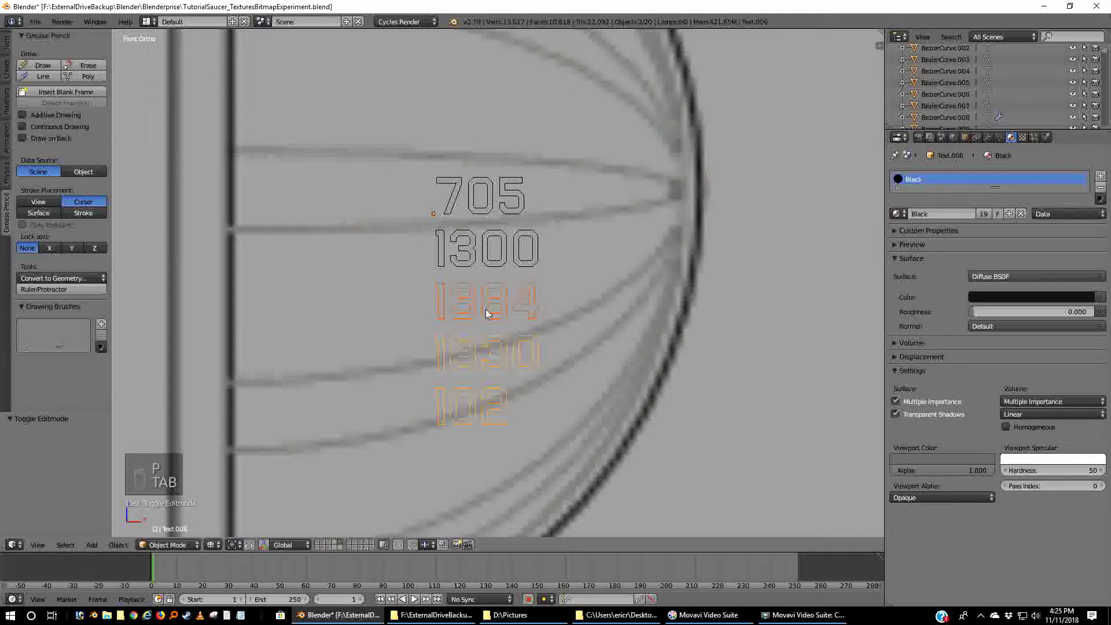
# - Separate the number 1830 from the remaining number text into its own object and select the leftover 102
pyautogui.rightClick(489, 315)
pyautogui.rightClick(490, 362)
pyautogui.press('Tab')
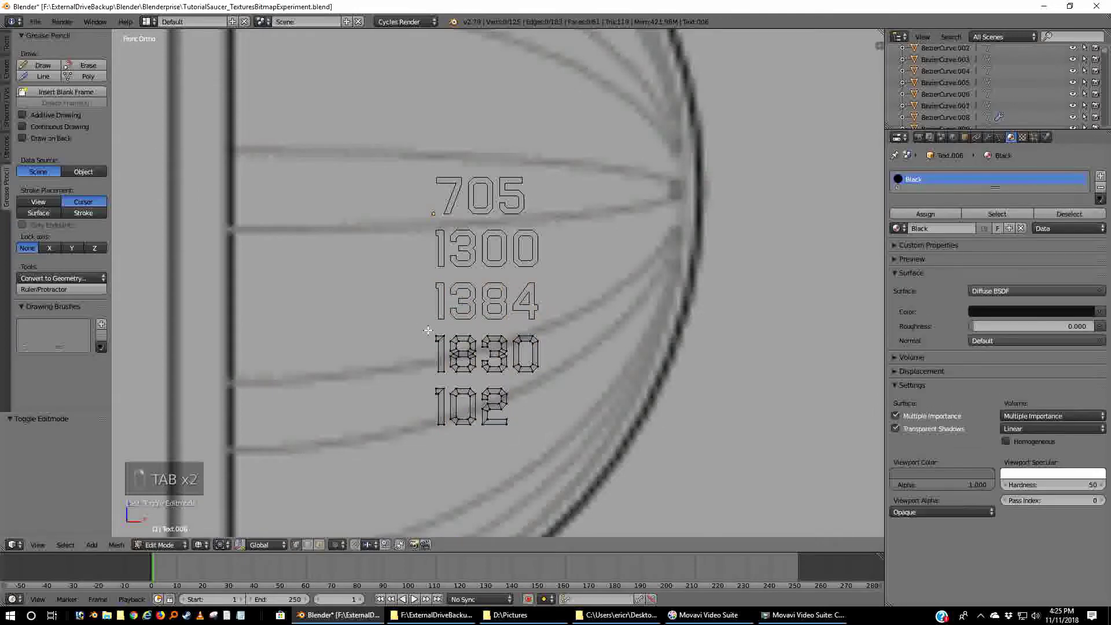
pyautogui.press('b')
pyautogui.press('b')
pyautogui.press('b')
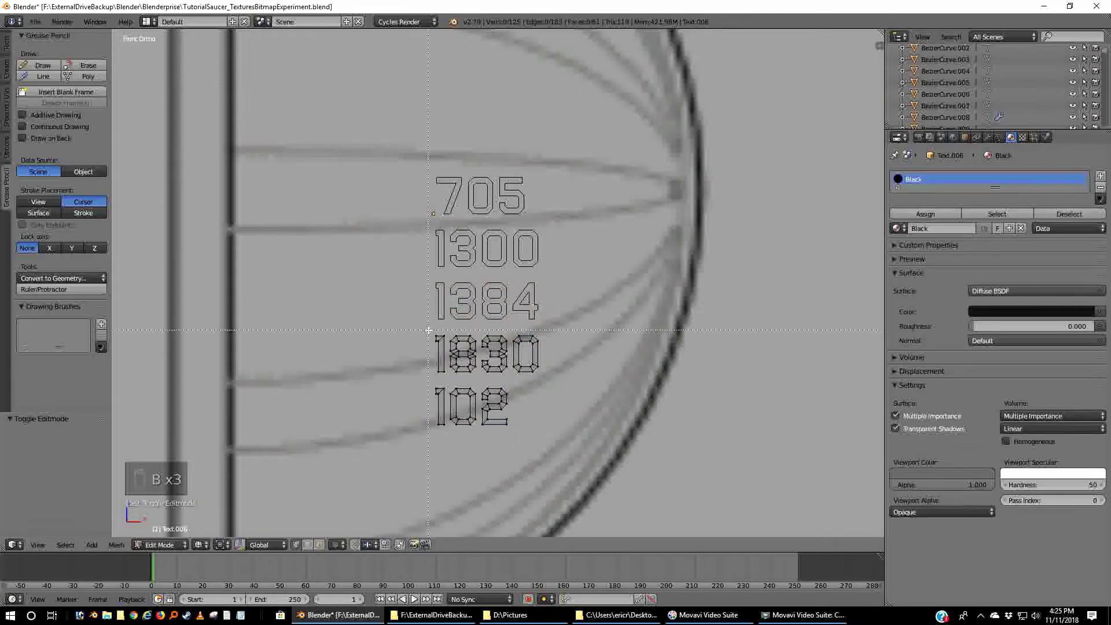
pyautogui.moveTo(428, 330); pyautogui.dragTo(558, 375)
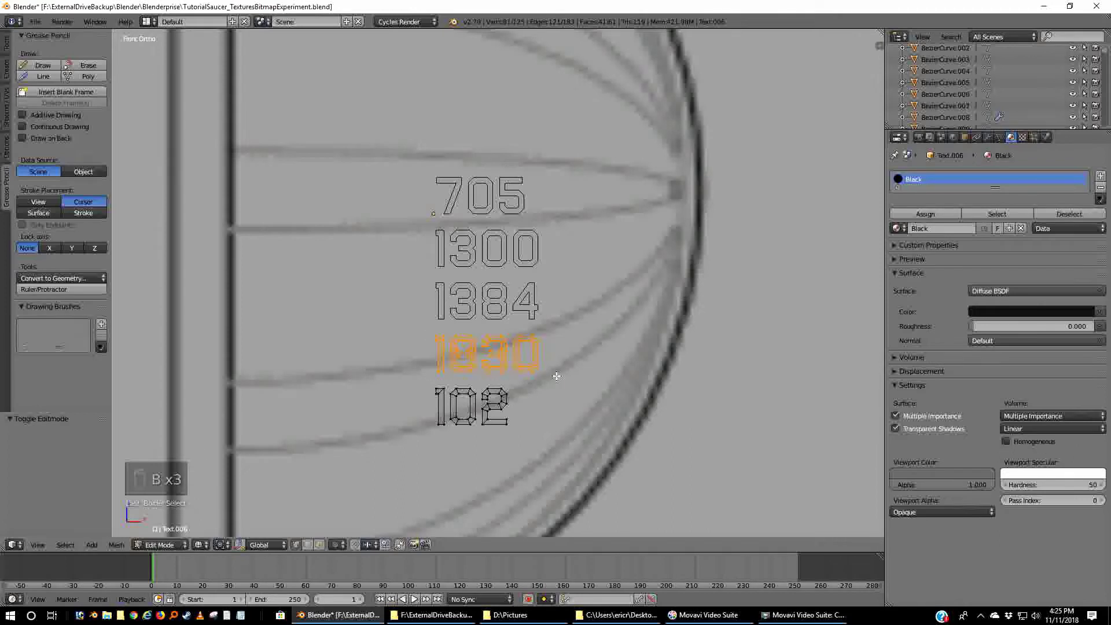
pyautogui.press('p')
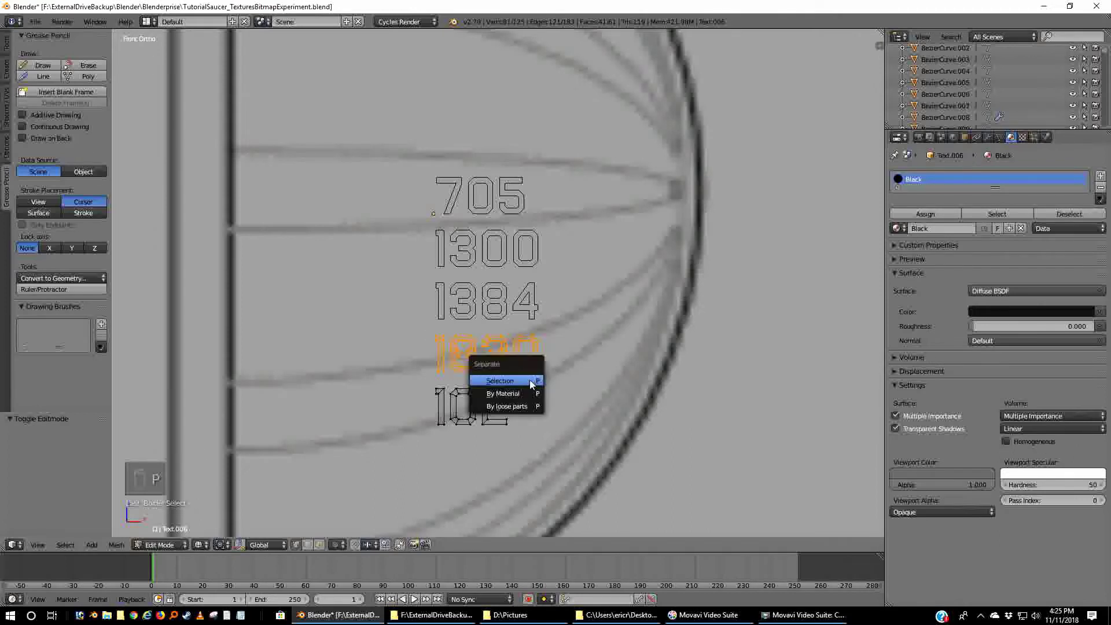
pyautogui.click(498, 380)
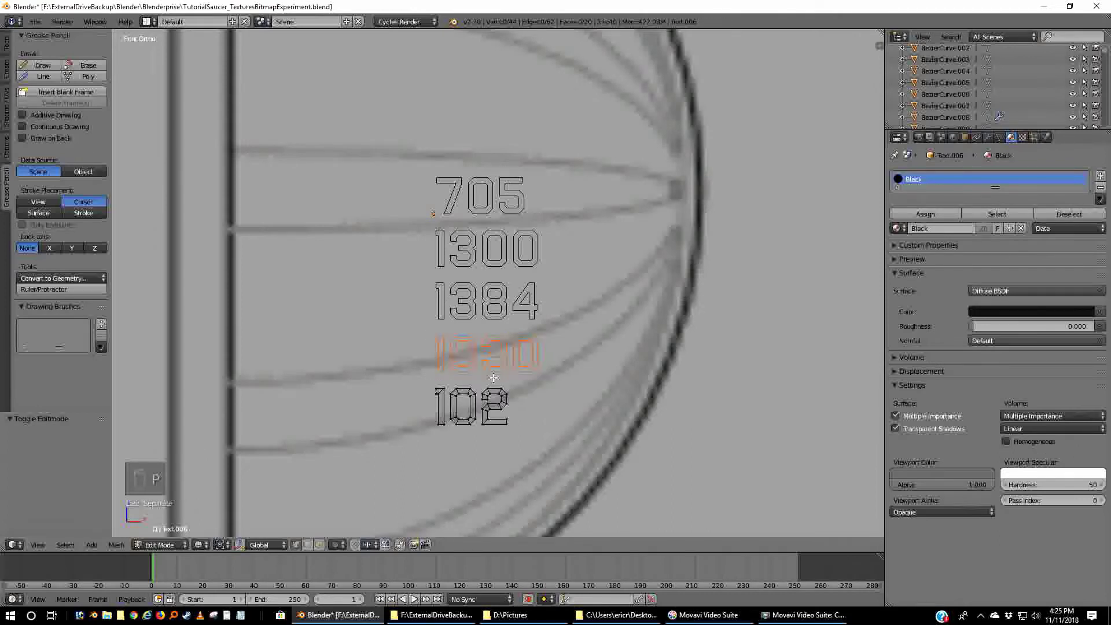
pyautogui.press('Tab')
pyautogui.rightClick(461, 394)
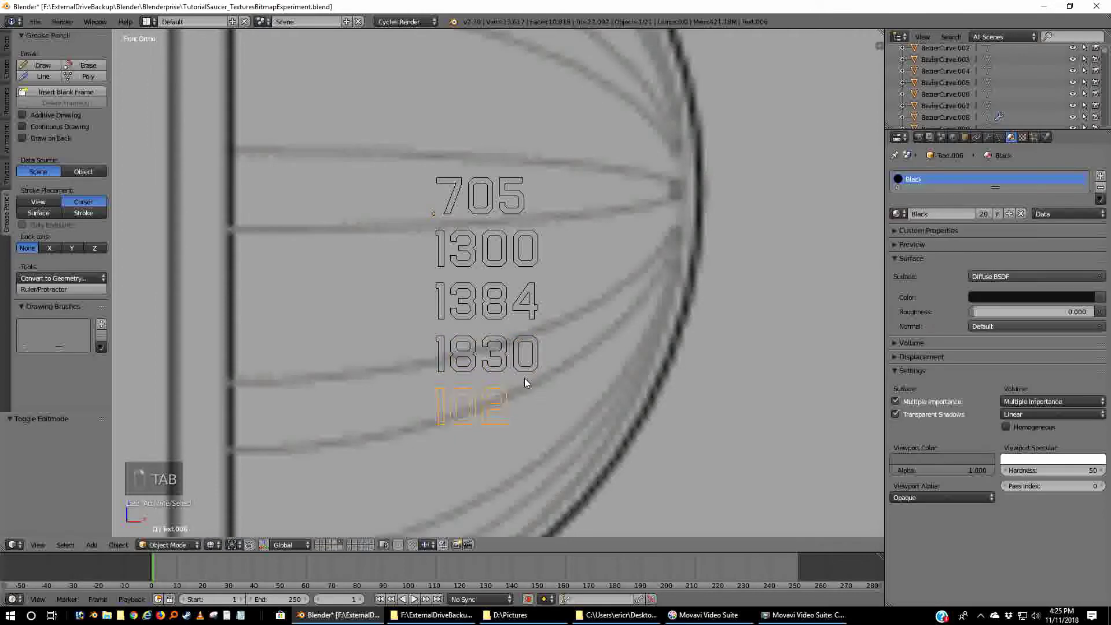
# - Set the origins of the 705 and 1300 number objects to their geometry
pyautogui.rightClick(491, 204)
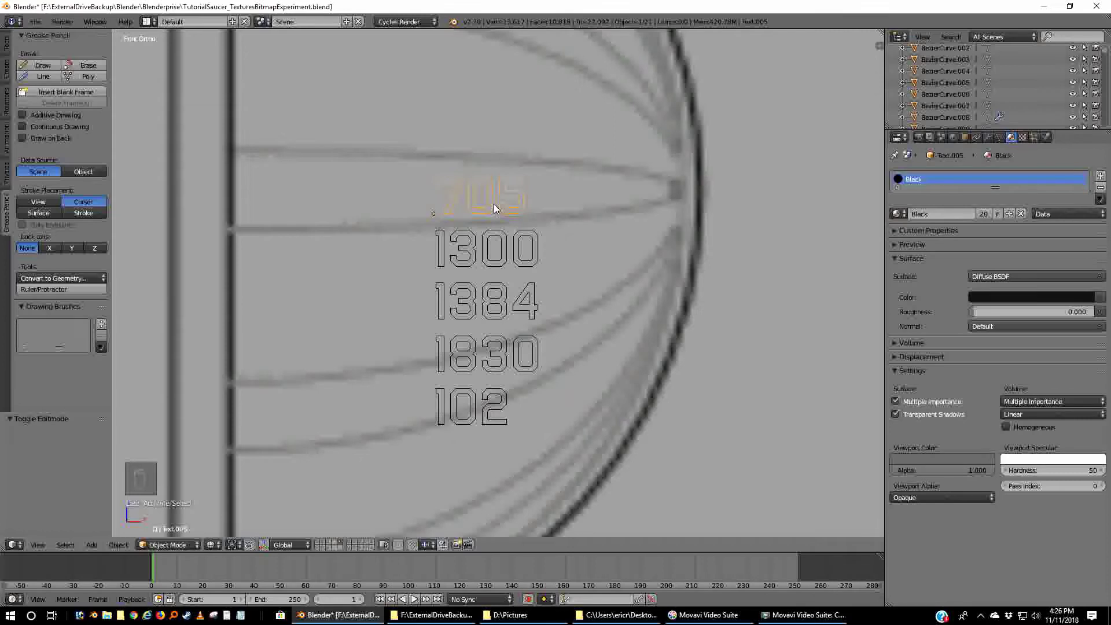
pyautogui.hotkey('ctrl', 'shift', 'alt', 'c')
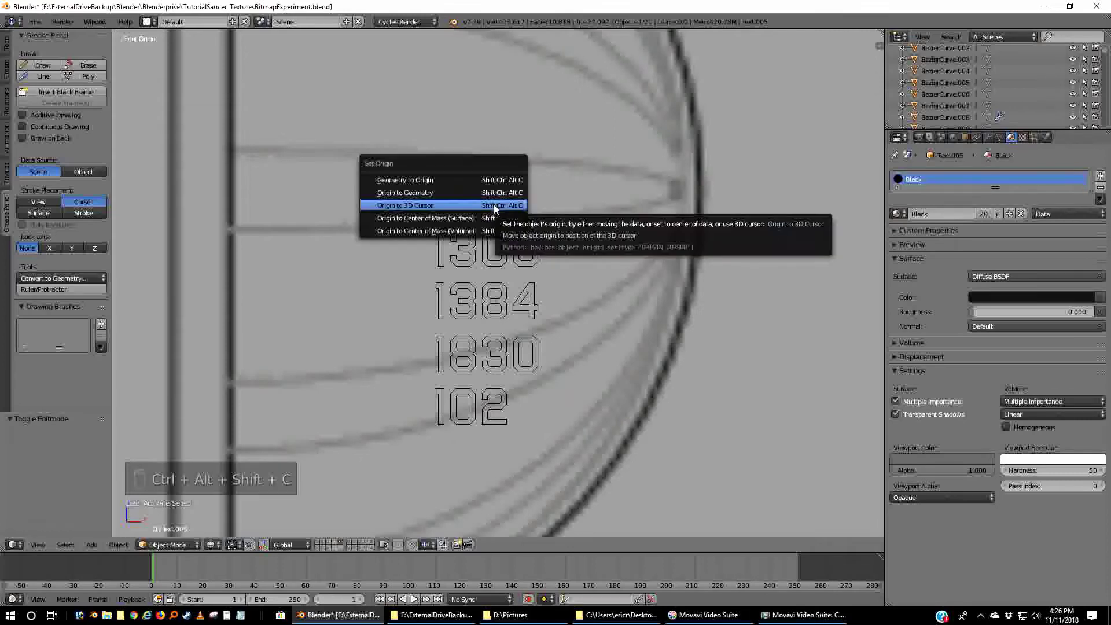
pyautogui.click(415, 194)
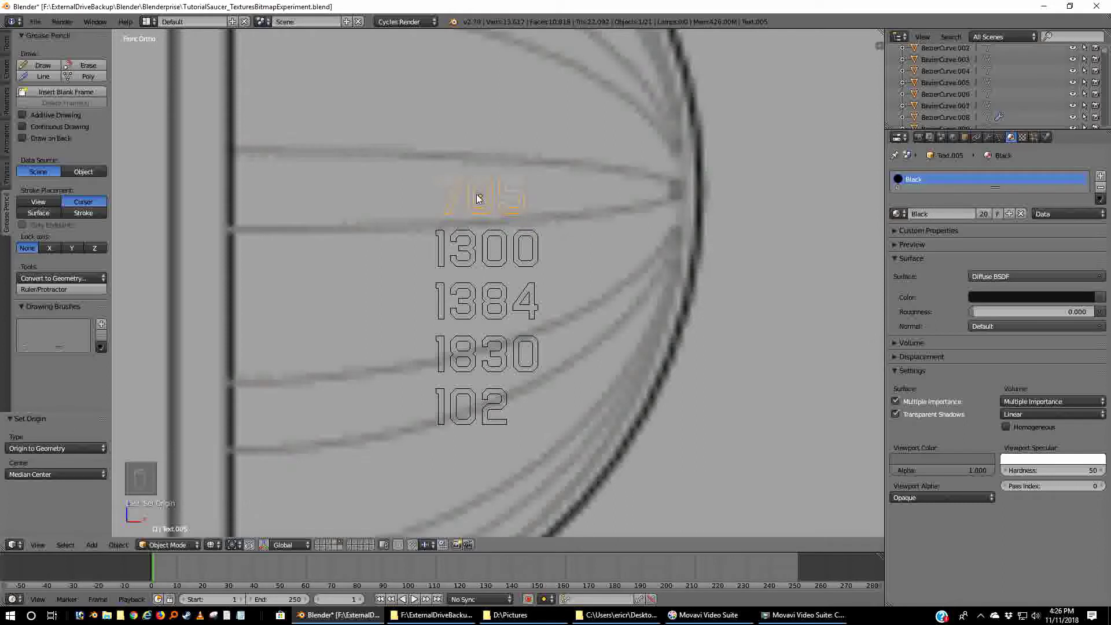
pyautogui.rightClick(504, 239)
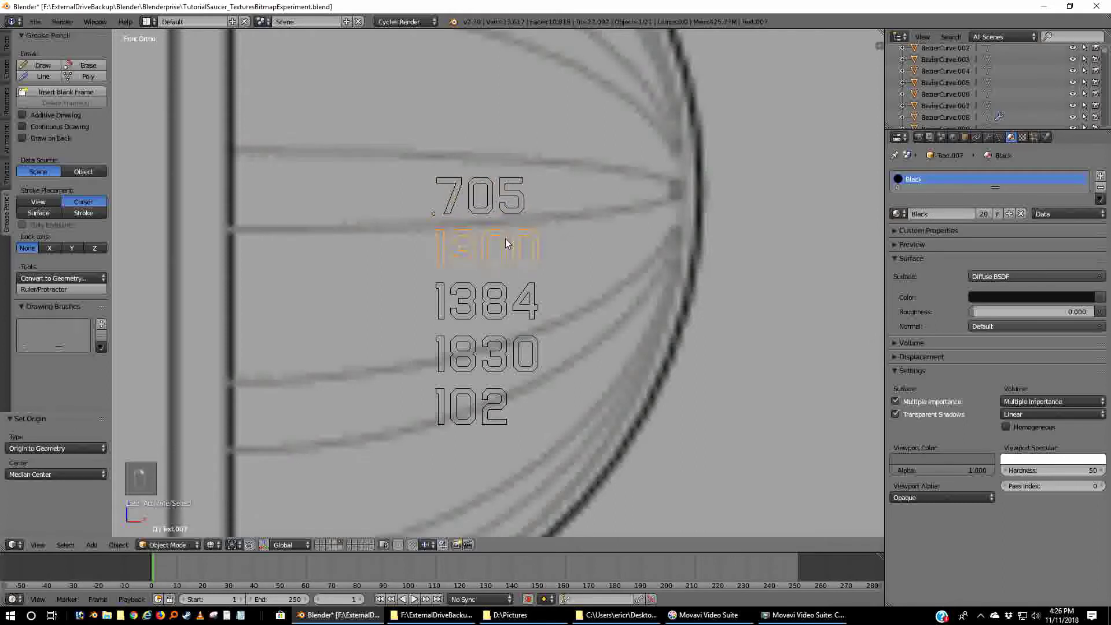
pyautogui.hotkey('ctrl', 'alt', 'shift', 'c')
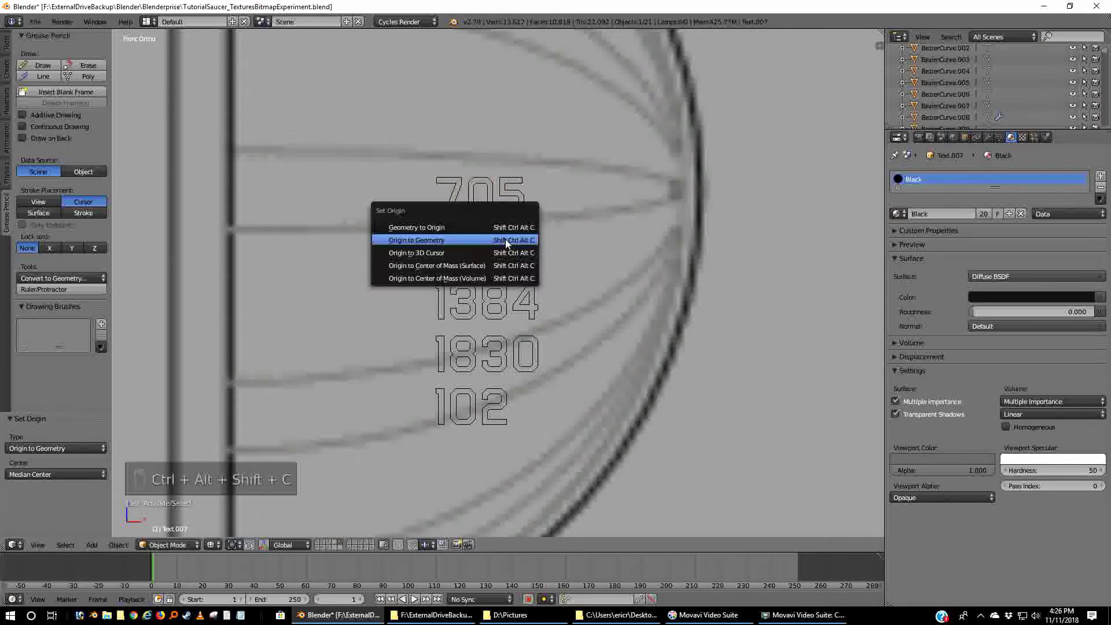
pyautogui.click(505, 241)
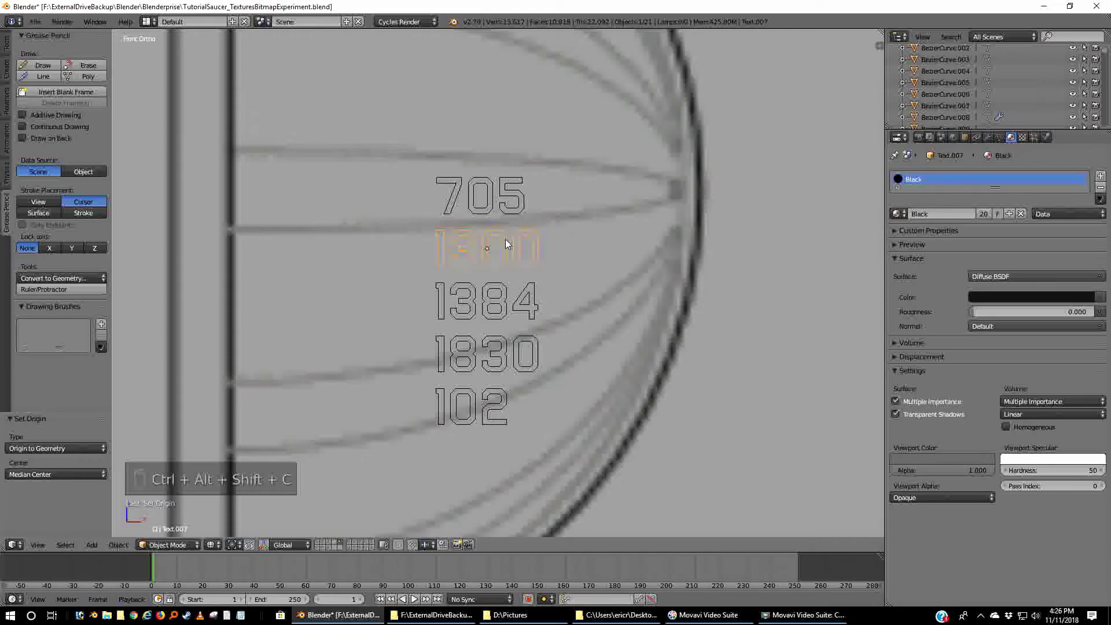
# - Set the origin of the 1384 number object to its geometry
pyautogui.rightClick(503, 309)
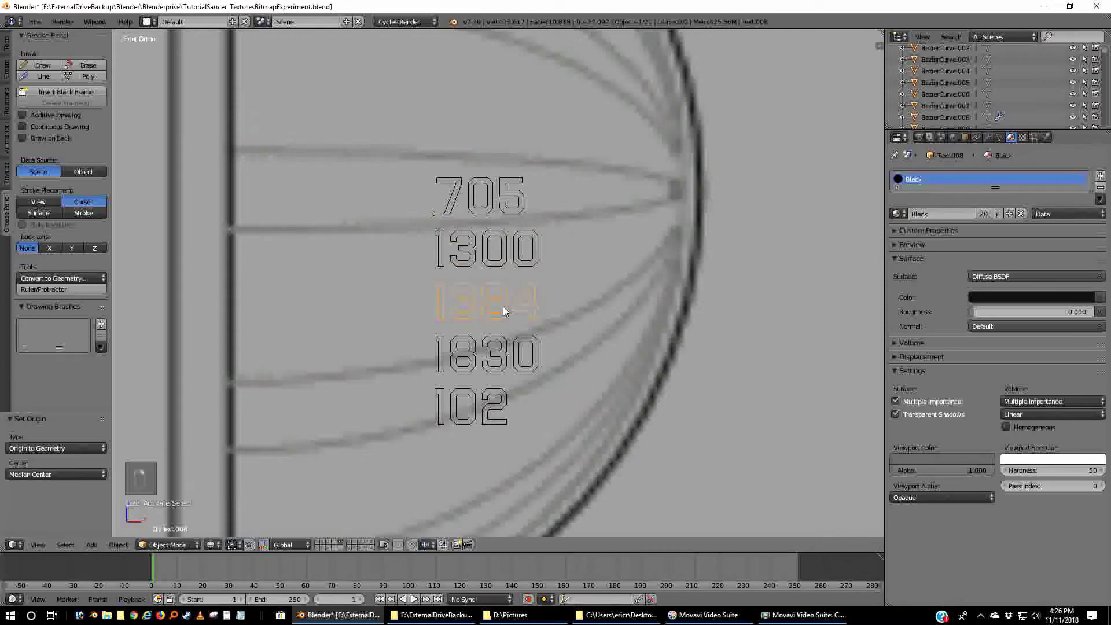
pyautogui.hotkey('ctrl', 'shift', 'c')
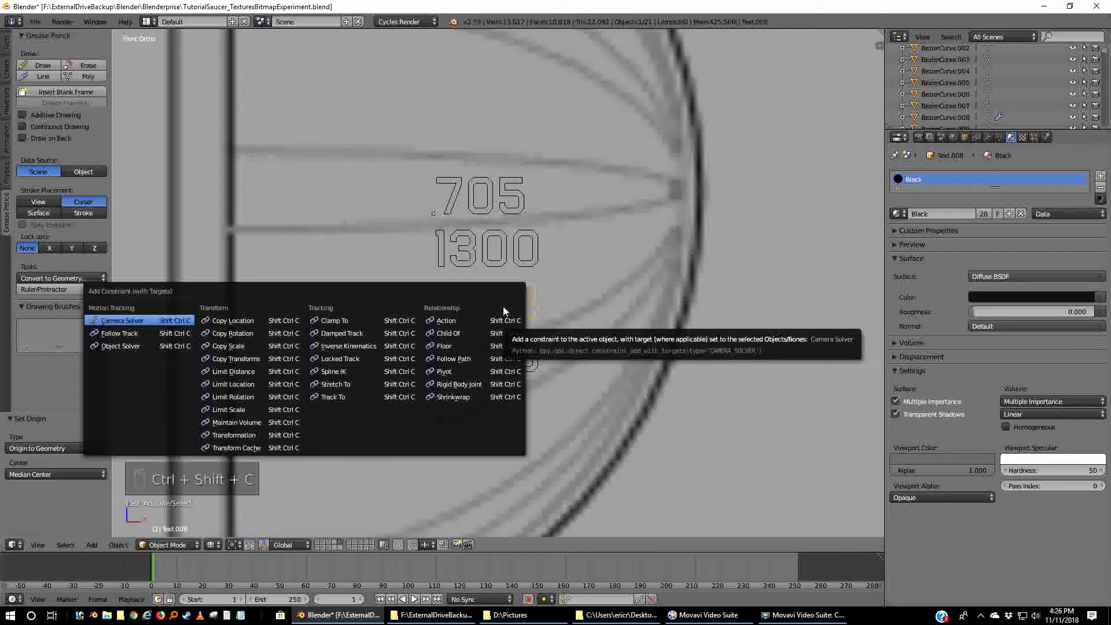
pyautogui.press('Escape')
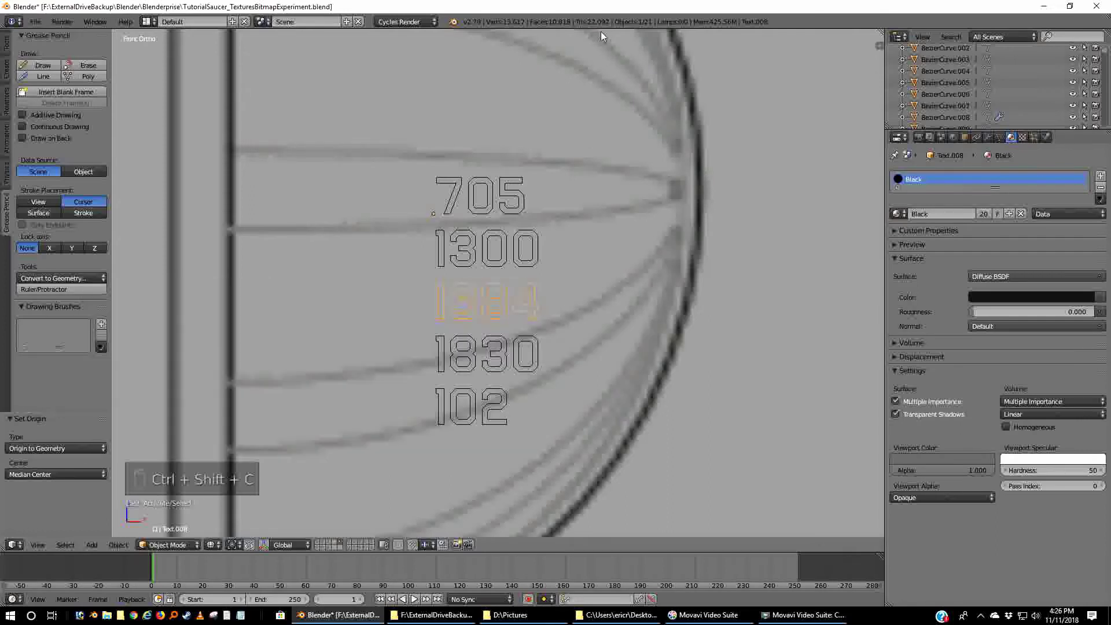
pyautogui.hotkey('ctrl', 'alt', 'shift', 'c')
pyautogui.click(519, 305)
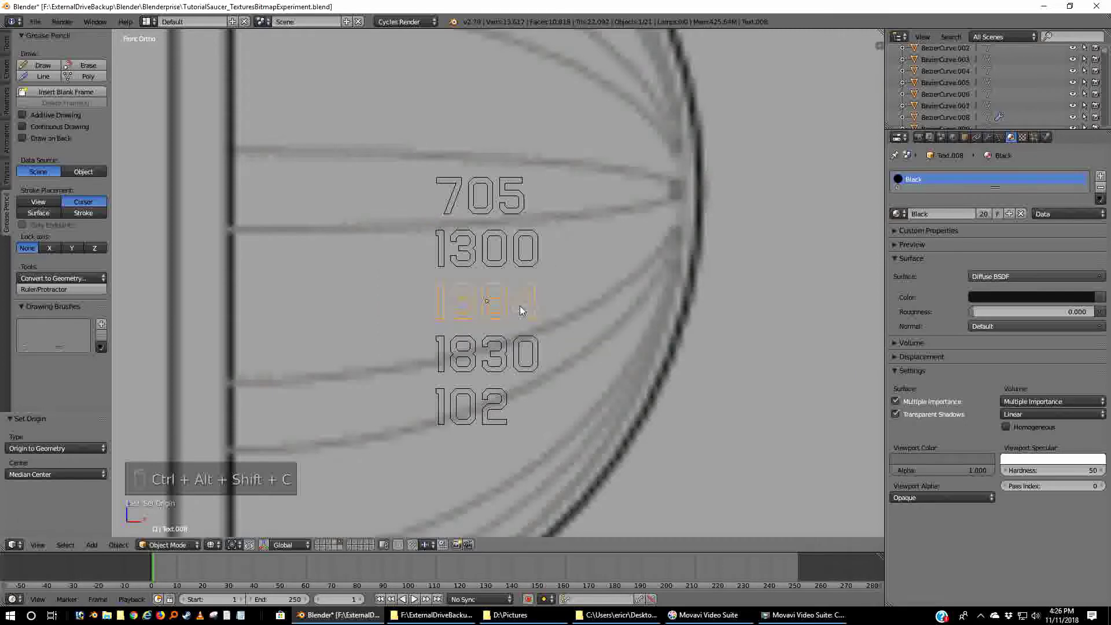
# - Set the origins of the 1830 and 102 number objects to their geometry
pyautogui.rightClick(501, 359)
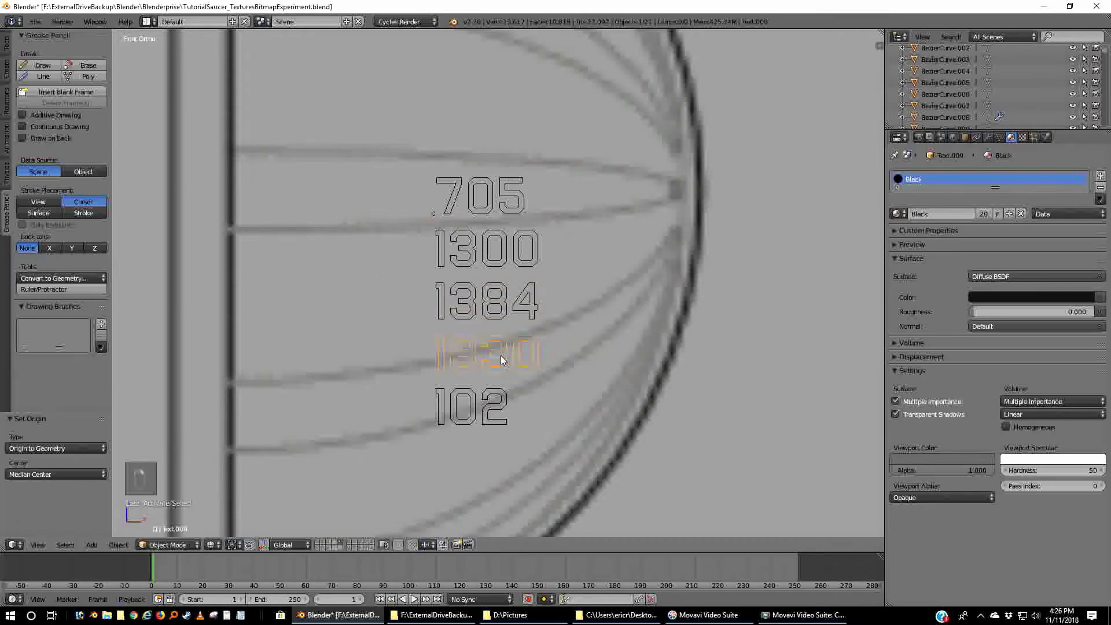
pyautogui.hotkey('ctrl', 'alt', 'shift', 'c')
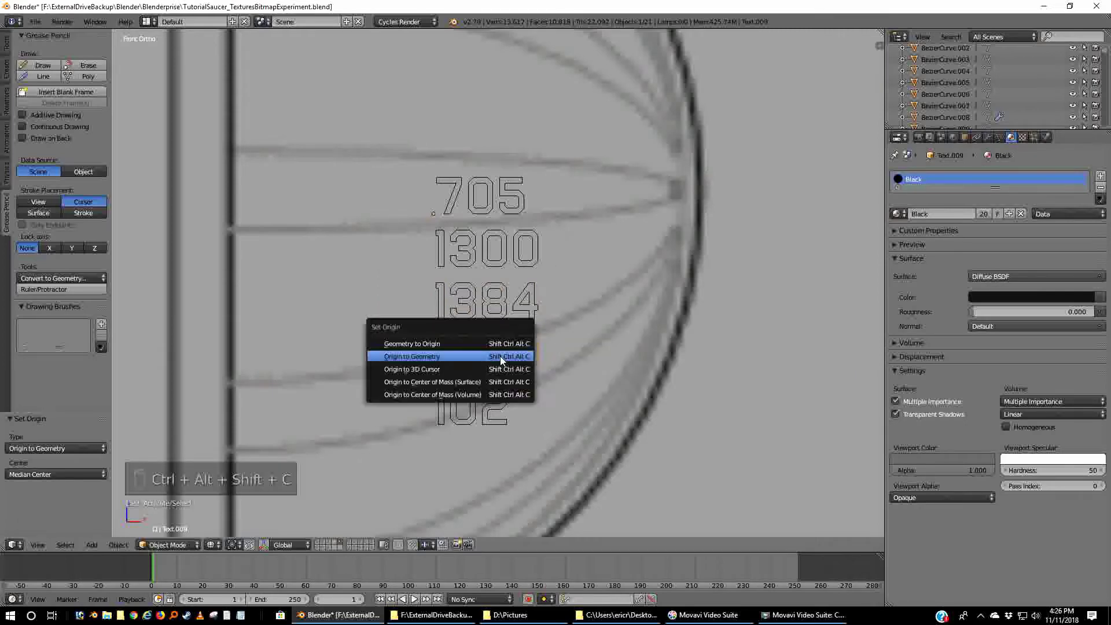
pyautogui.click(501, 359)
pyautogui.rightClick(496, 409)
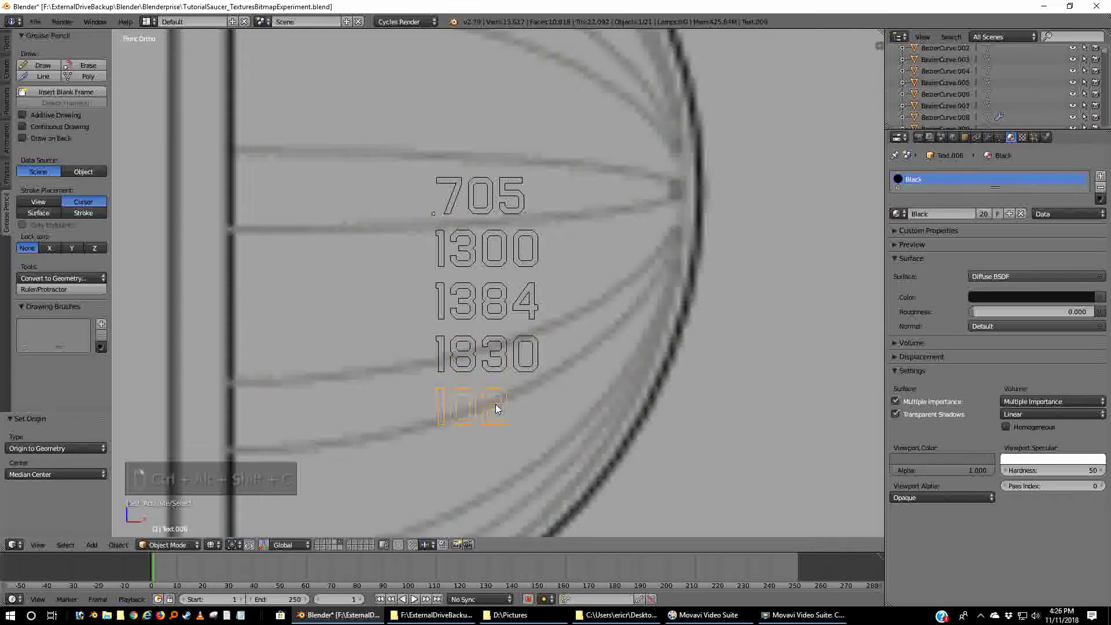
pyautogui.hotkey('ctrl', 'alt', 'shift', 'c')
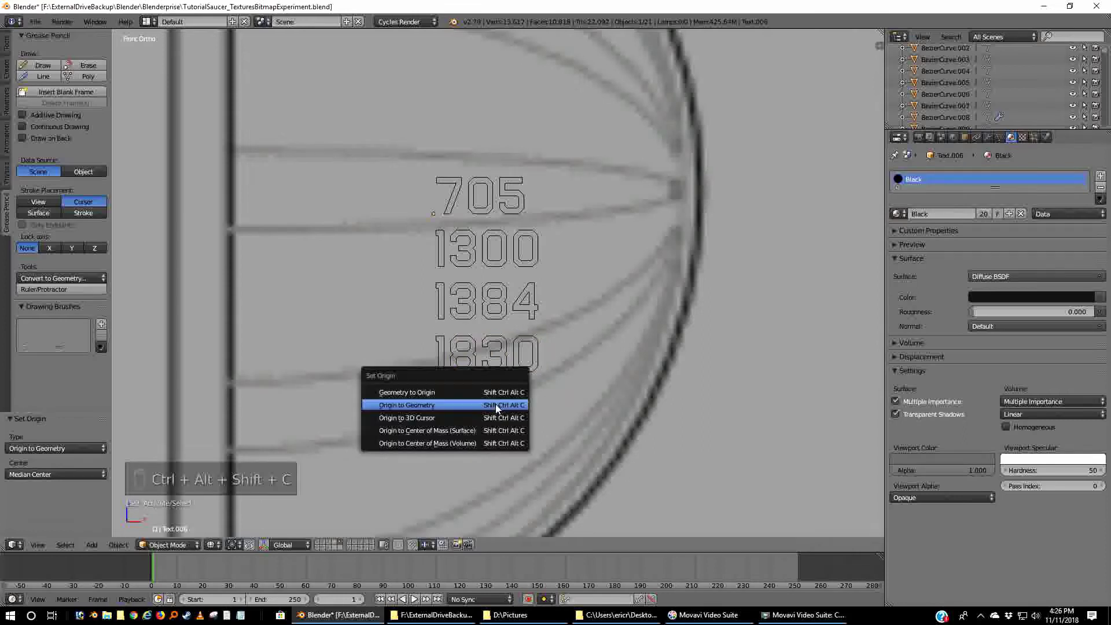
pyautogui.click(496, 409)
# - Move the number 102 onto the foremost small red marking near the lower edge of the engineering hull
pyautogui.scroll(-3, 495, 409)
pyautogui.scroll(-10, 495, 409)
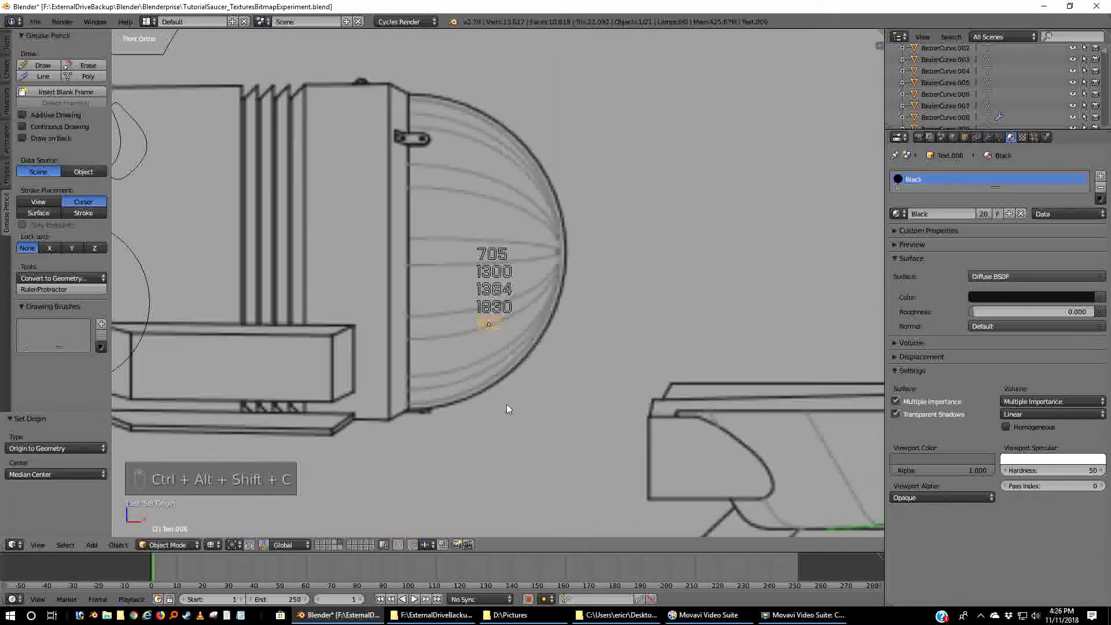
pyautogui.keyDown('shift'); pyautogui.moveTo(557, 409); pyautogui.dragTo(504, 273, button='middle'); pyautogui.keyUp('shift')
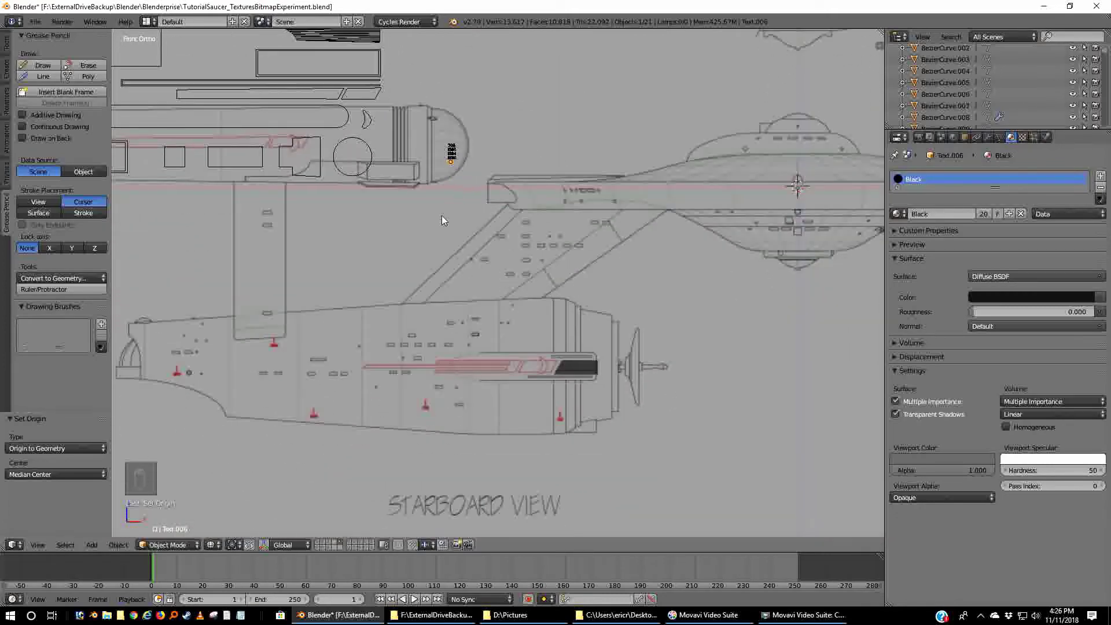
pyautogui.press('g')
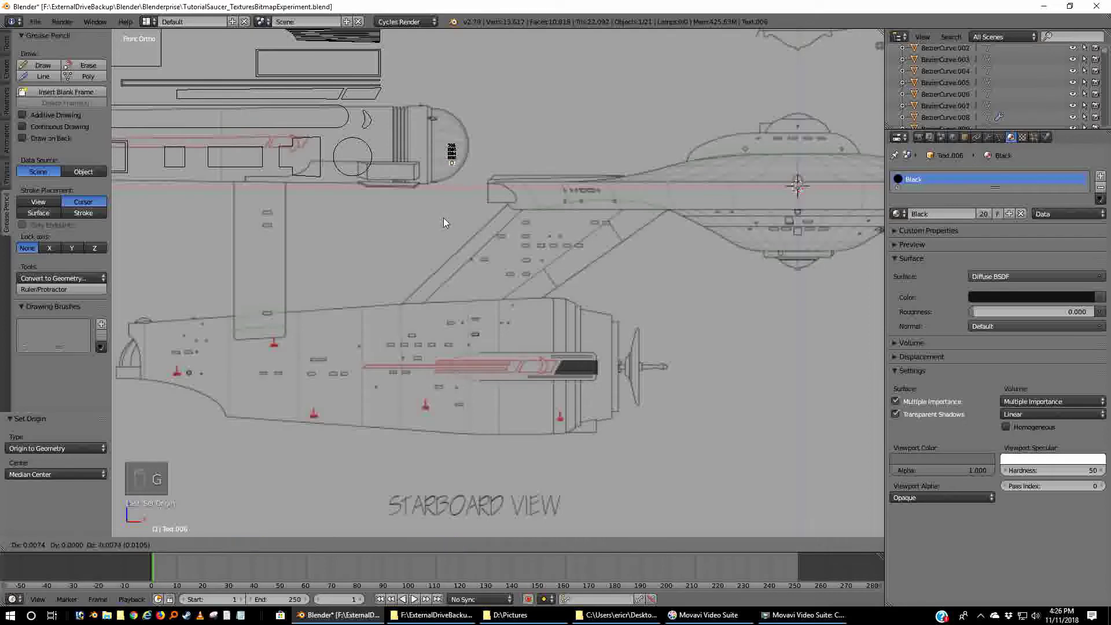
pyautogui.click(553, 473)
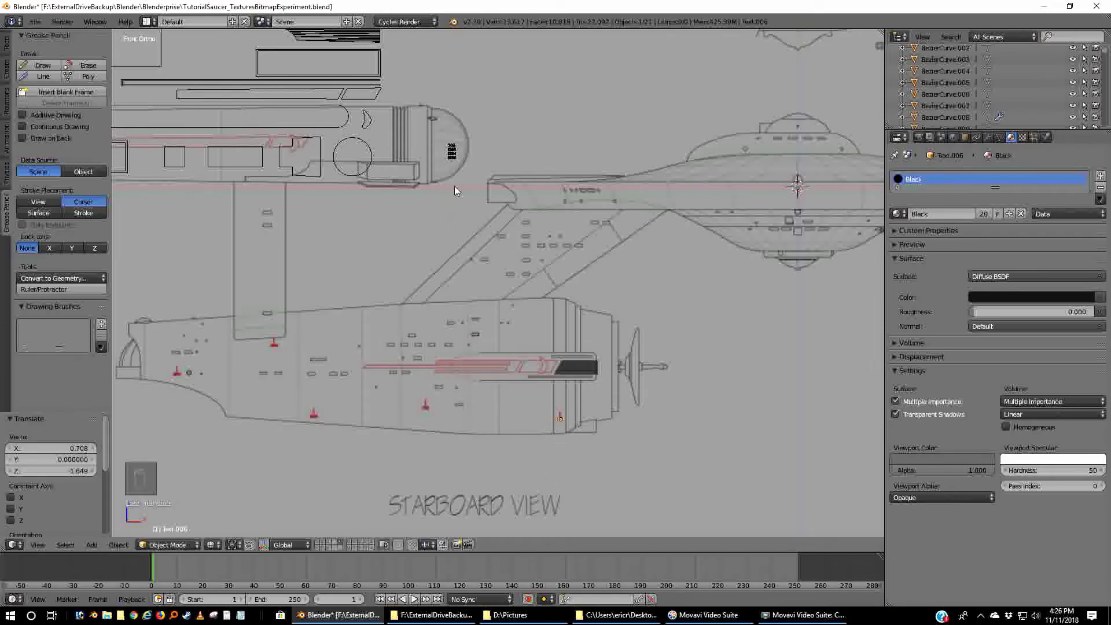
# - Move the number 705 to the second small red marking from the hull's front and 1300 to the third, along the lower edge
pyautogui.rightClick(452, 149)
pyautogui.press('g')
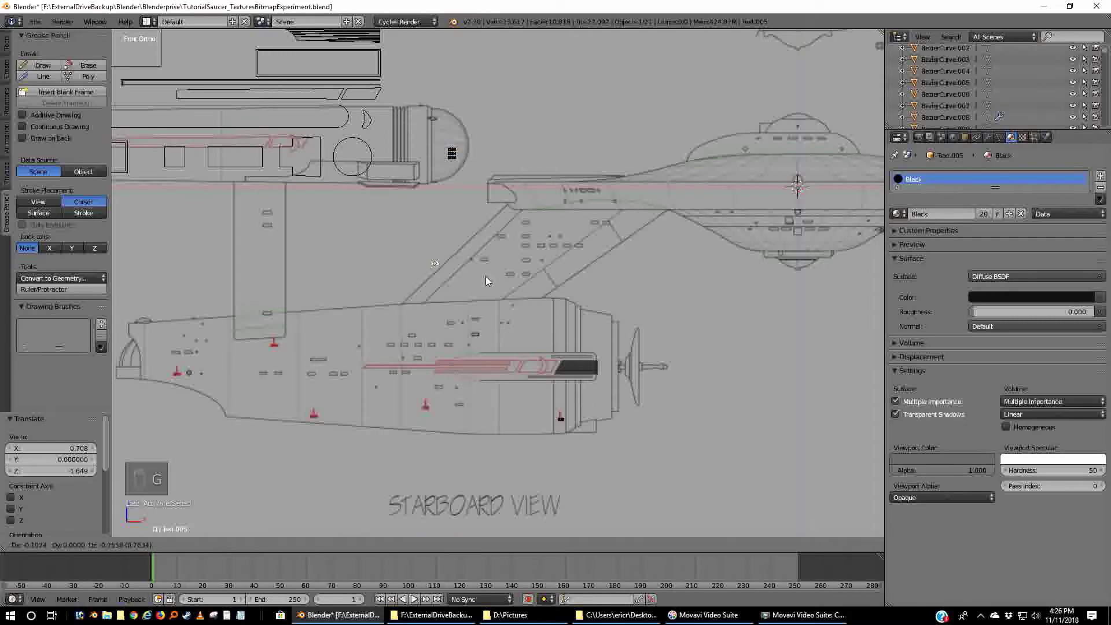
pyautogui.click(477, 407)
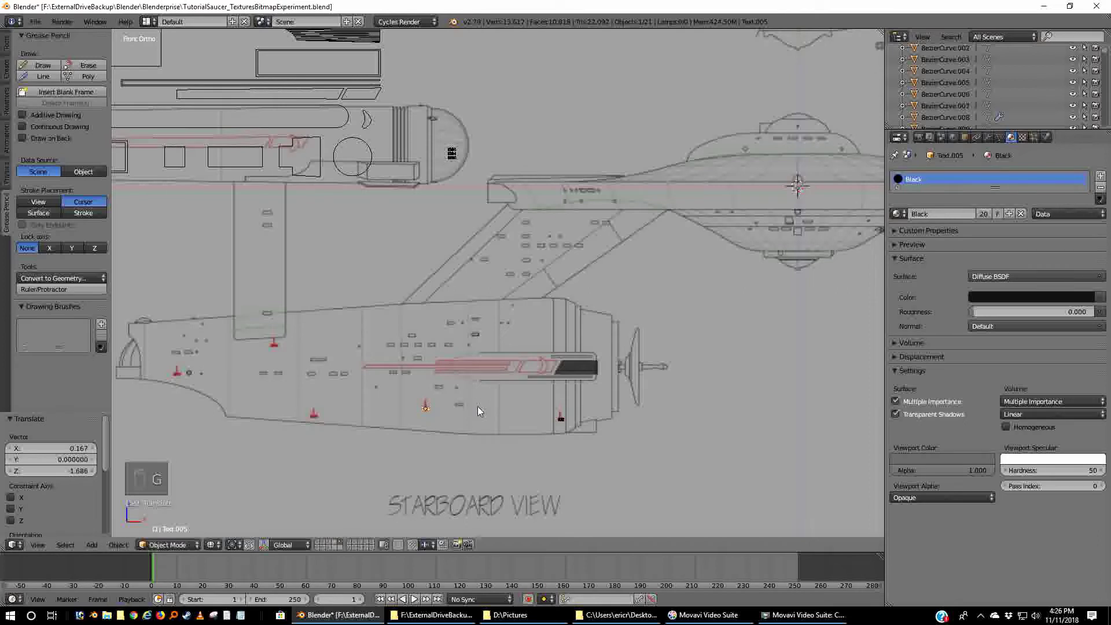
pyautogui.rightClick(453, 140)
pyautogui.press('g')
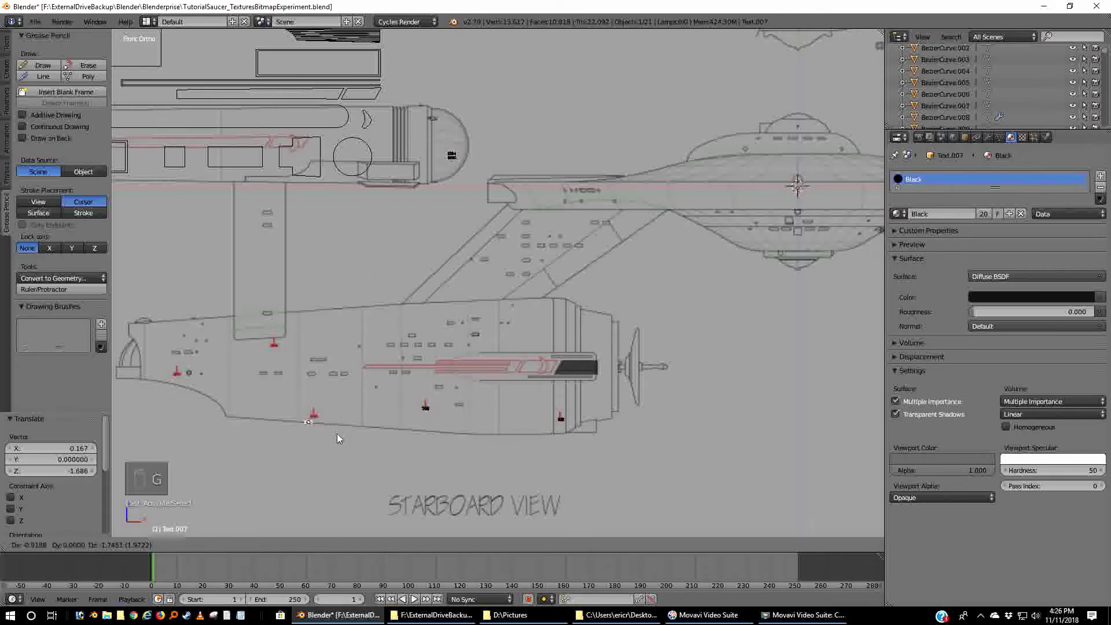
pyautogui.click(342, 428)
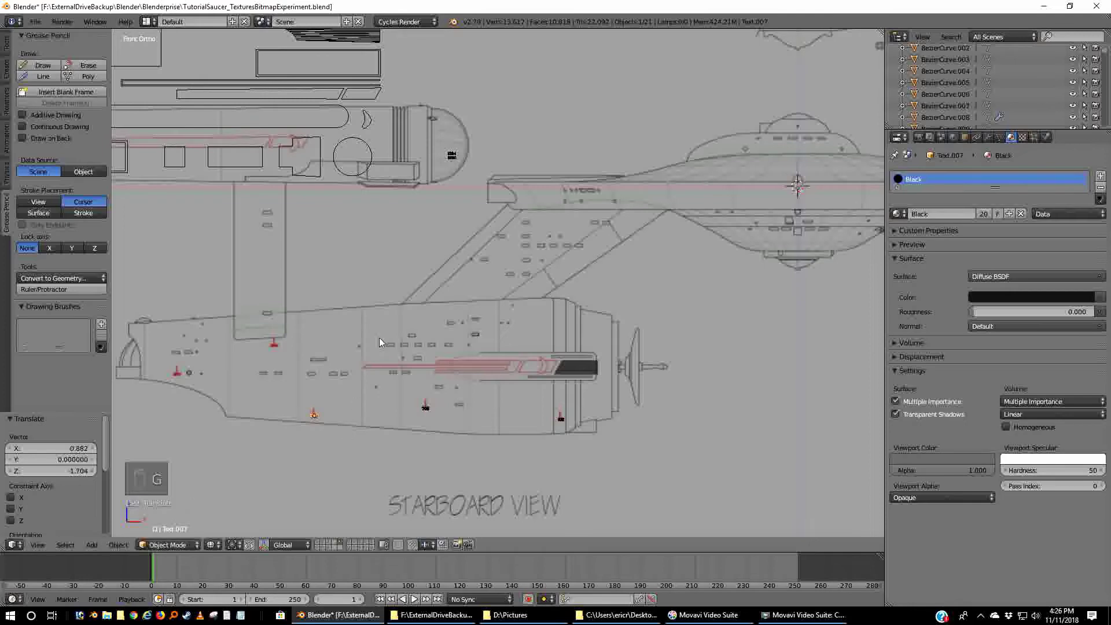
# - Move the number 1384 to the red marking below the nacelle pylon and 1830 to the red marking near the hull's stern
pyautogui.rightClick(454, 155)
pyautogui.press('g')
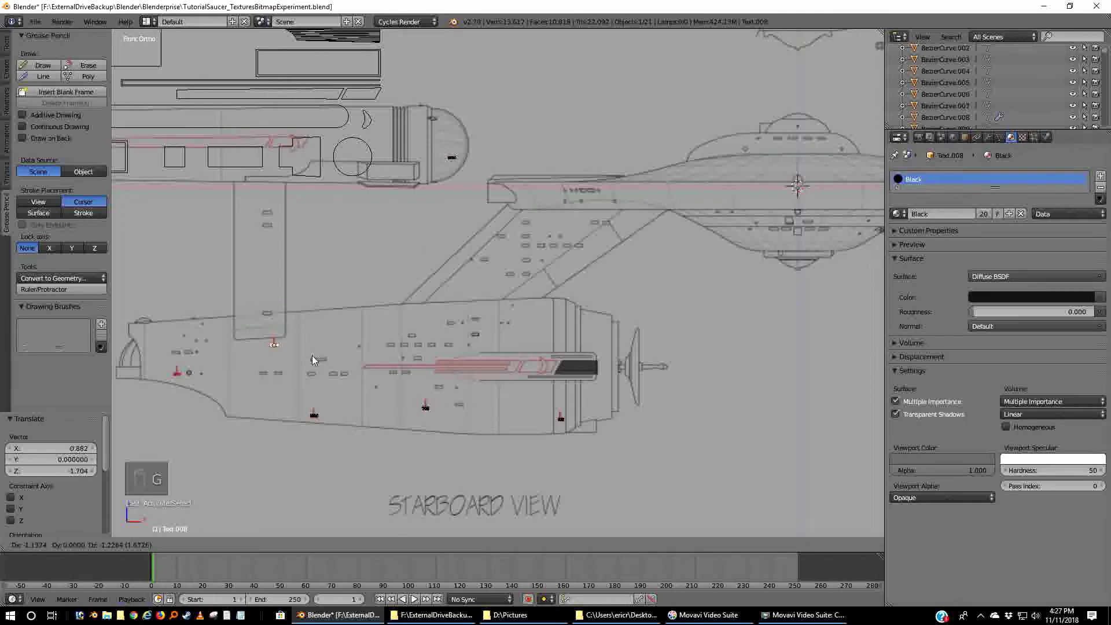
pyautogui.click(313, 356)
pyautogui.rightClick(456, 157)
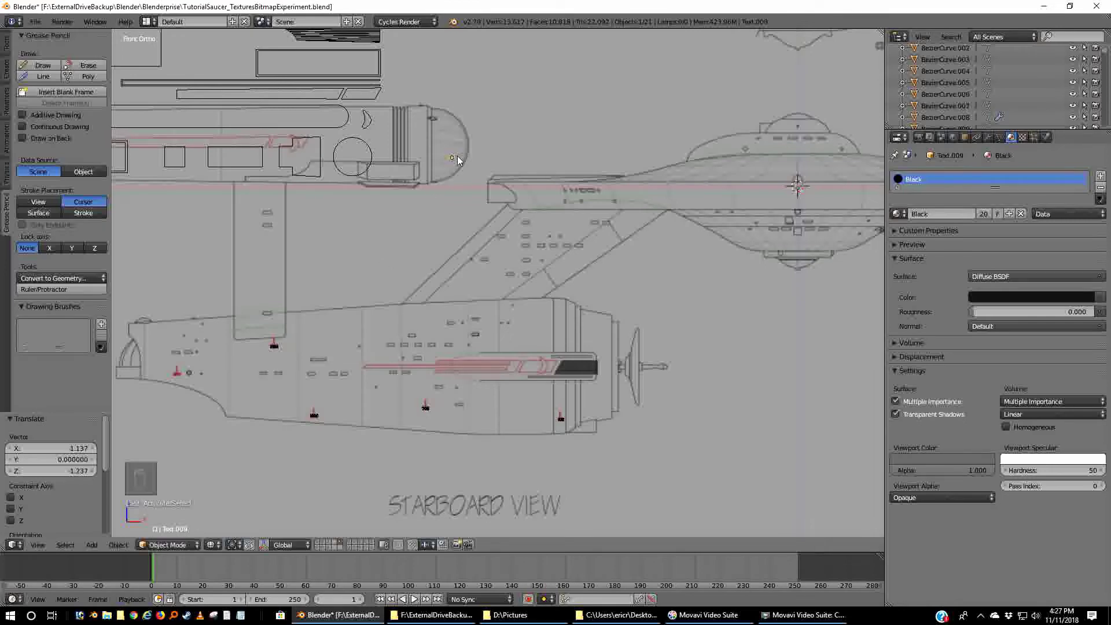
pyautogui.press('g')
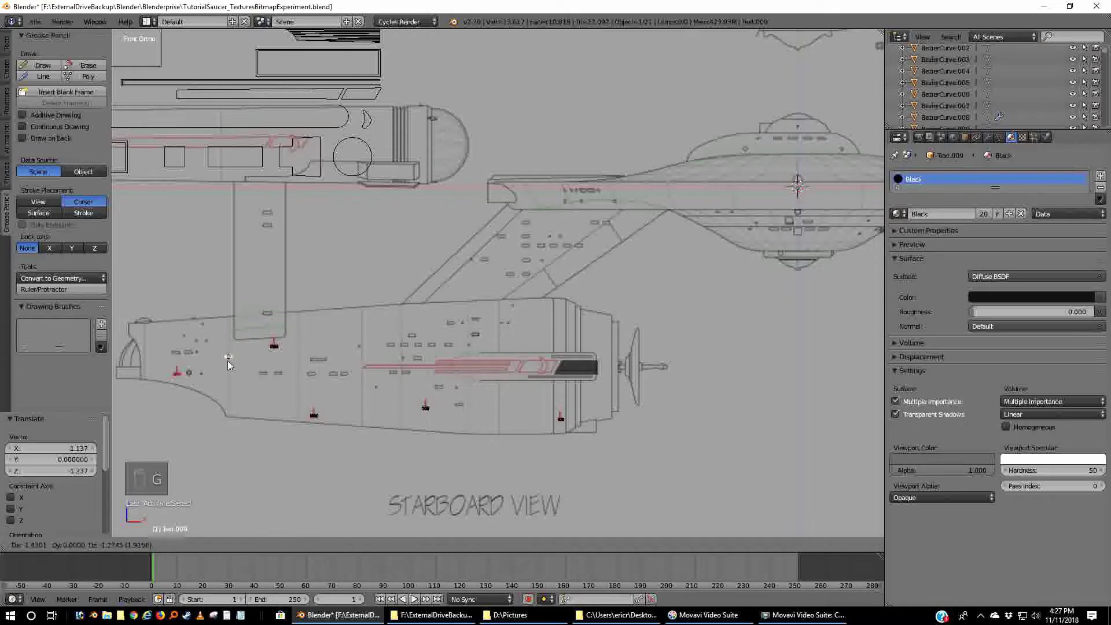
pyautogui.click(180, 373)
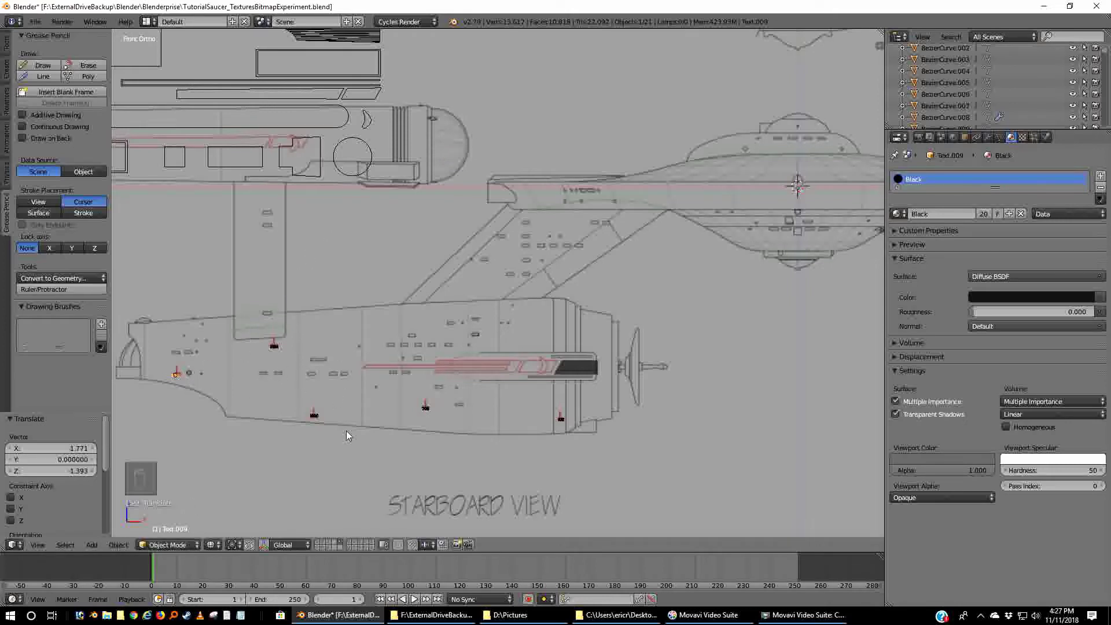
# - Display the ship model in solid shading from an angled front view, together with the layer holding the marking meshes
pyautogui.click(318, 542)
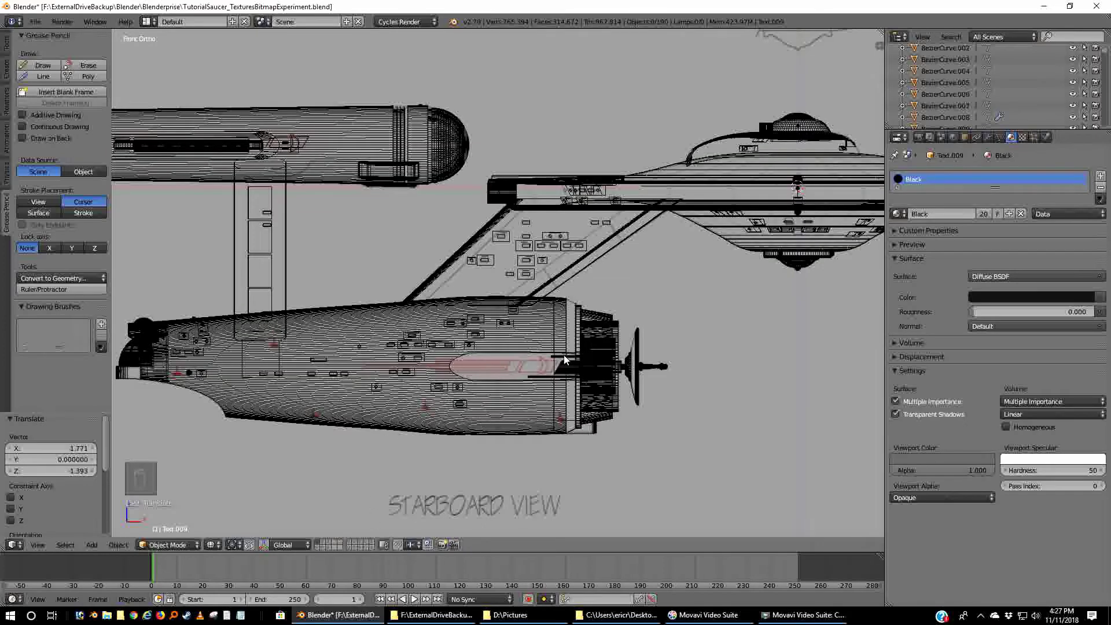
pyautogui.press('z')
pyautogui.moveTo(620, 463)
pyautogui.mouseDown(button='middle')
pyautogui.moveTo(698, 434)
pyautogui.moveTo(596, 432)
pyautogui.moveTo(590, 422)
pyautogui.mouseUp(button='middle')
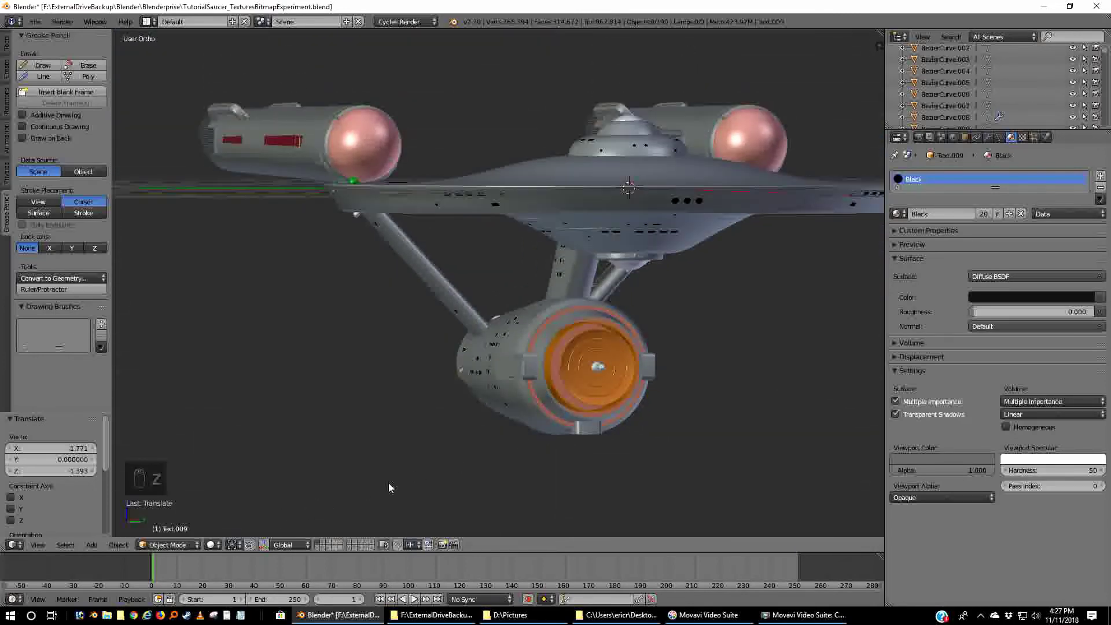
pyautogui.keyDown('shift'); pyautogui.click(341, 542); pyautogui.keyUp('shift')
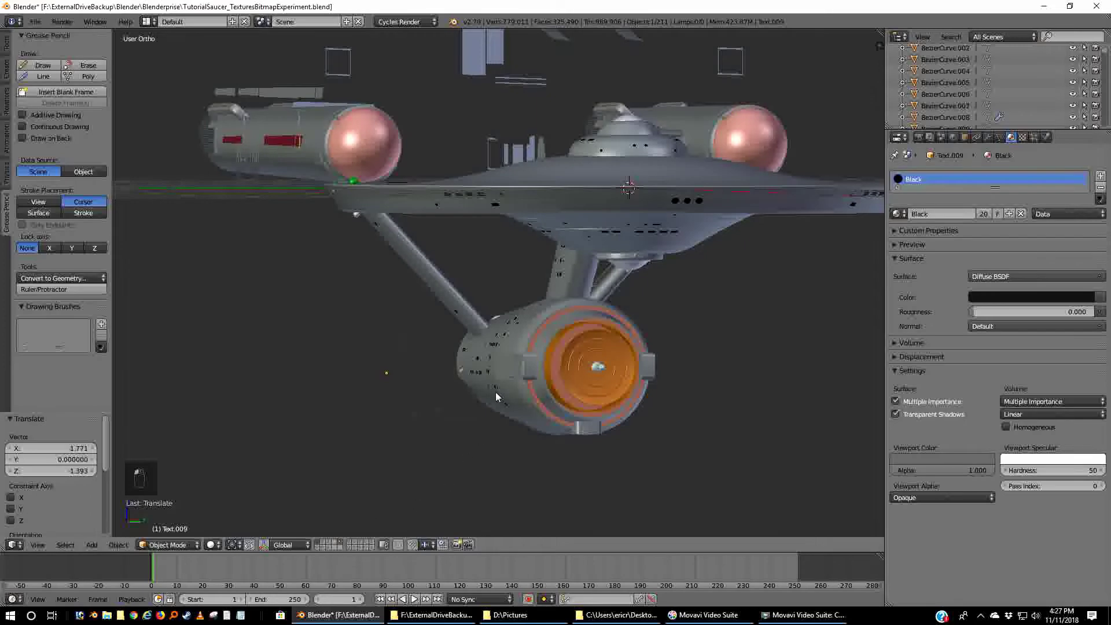
# - Select the number 1300 and set the Black material's viewport color to black
pyautogui.scroll(-1, 469, 431)
pyautogui.scroll(3, 469, 446)
pyautogui.moveTo(470, 446); pyautogui.dragTo(463, 350, button='middle')
pyautogui.scroll(3, 492, 382)
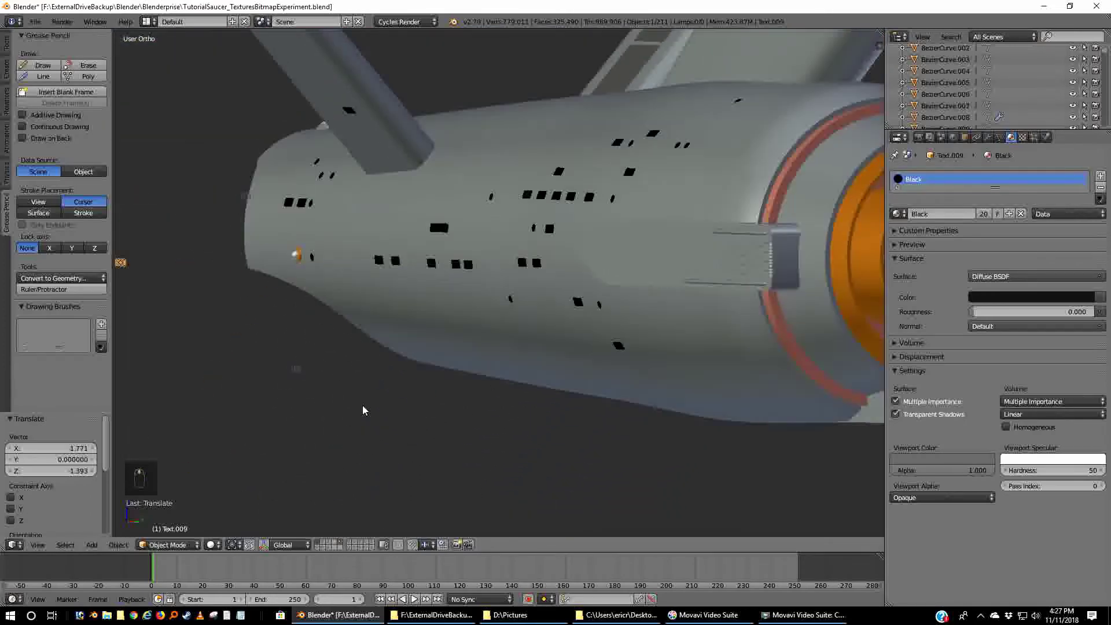
pyautogui.rightClick(296, 369)
pyautogui.click(924, 460)
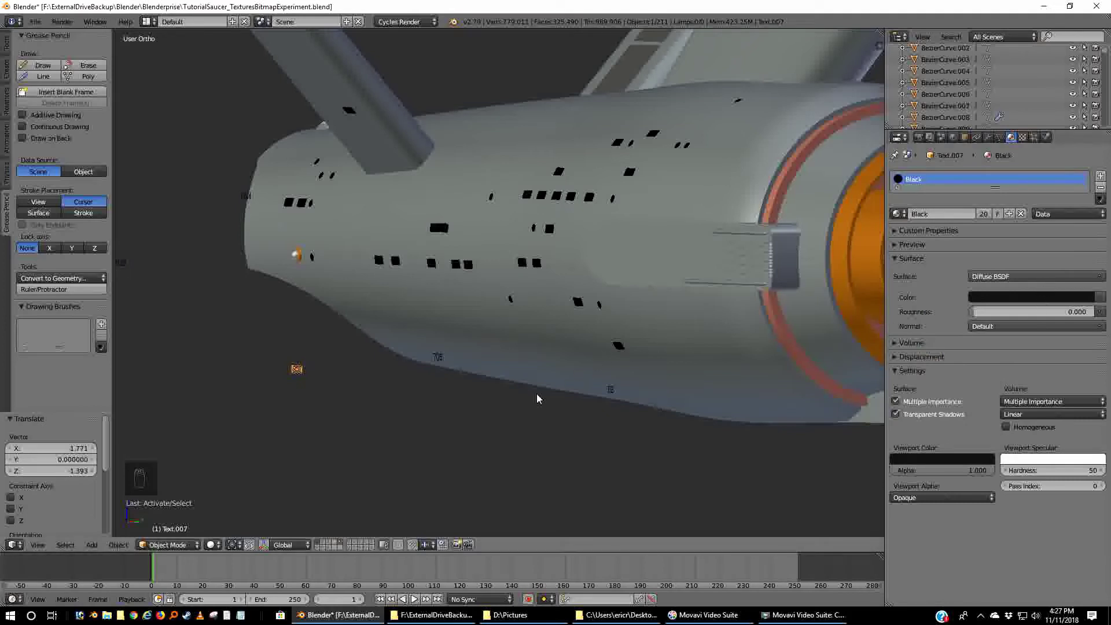
# - Nudge the number 102 in the front wireframe view to center it on the foremost red marking of the engineering hull
pyautogui.rightClick(611, 390)
pyautogui.press('KP_3')
pyautogui.scroll(2, 615, 443)
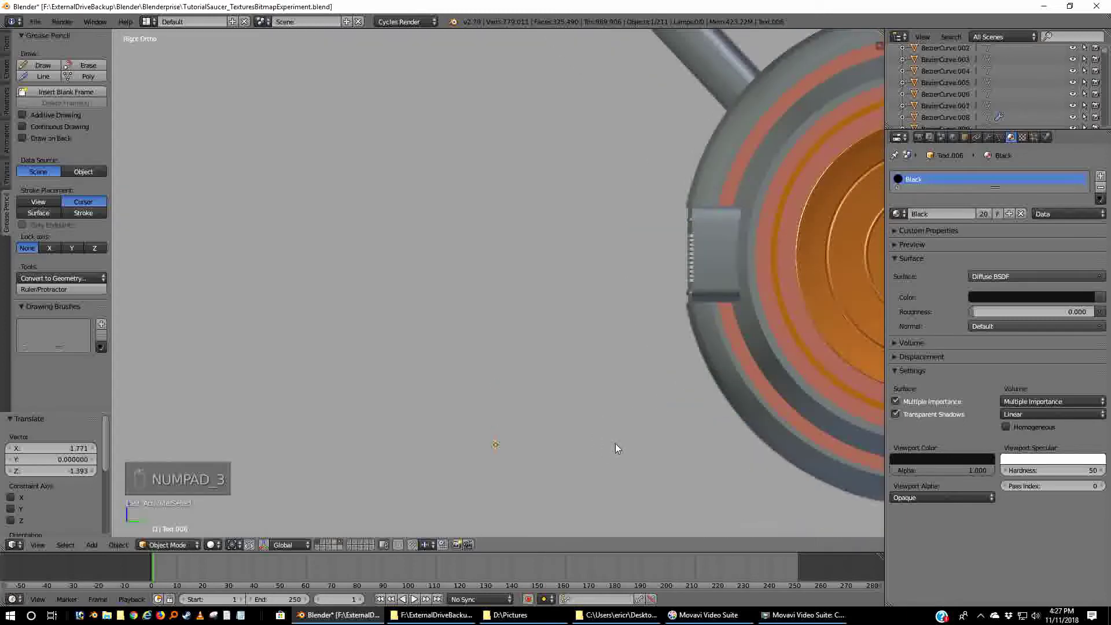
pyautogui.keyDown('shift'); pyautogui.moveTo(615, 443); pyautogui.dragTo(444, 334, button='middle'); pyautogui.keyUp('shift')
pyautogui.scroll(2, 440, 347)
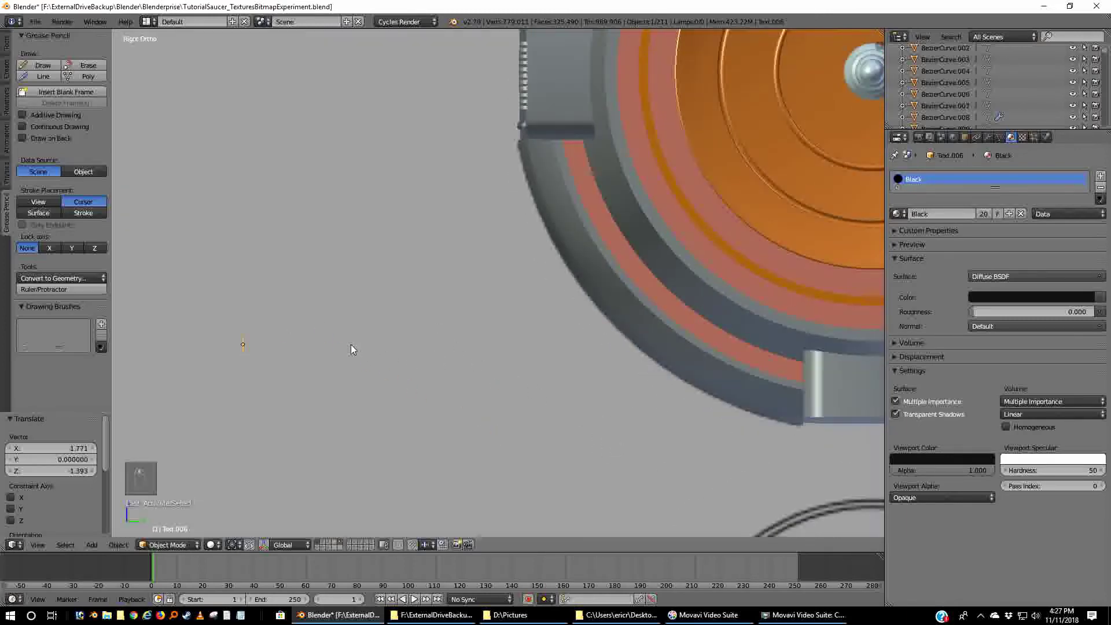
pyautogui.press('KP_1')
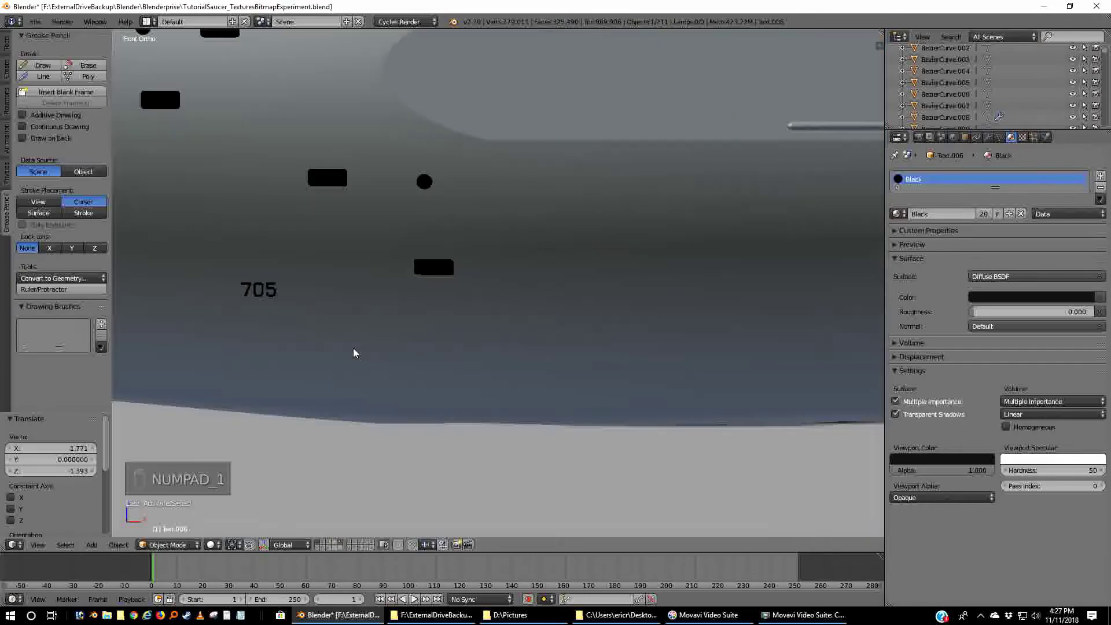
pyautogui.press('z')
pyautogui.scroll(-3, 389, 339)
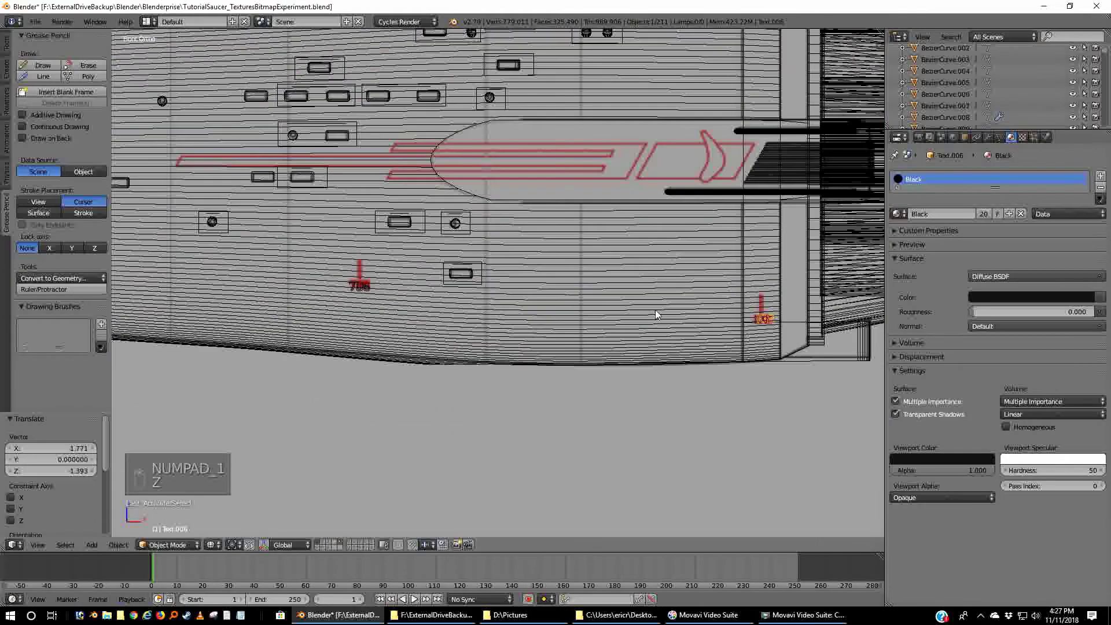
pyautogui.keyDown('shift'); pyautogui.moveTo(658, 310); pyautogui.dragTo(437, 302, button='middle'); pyautogui.keyUp('shift')
pyautogui.scroll(3, 595, 386)
pyautogui.scroll(2, 684, 418)
pyautogui.scroll(3, 542, 363)
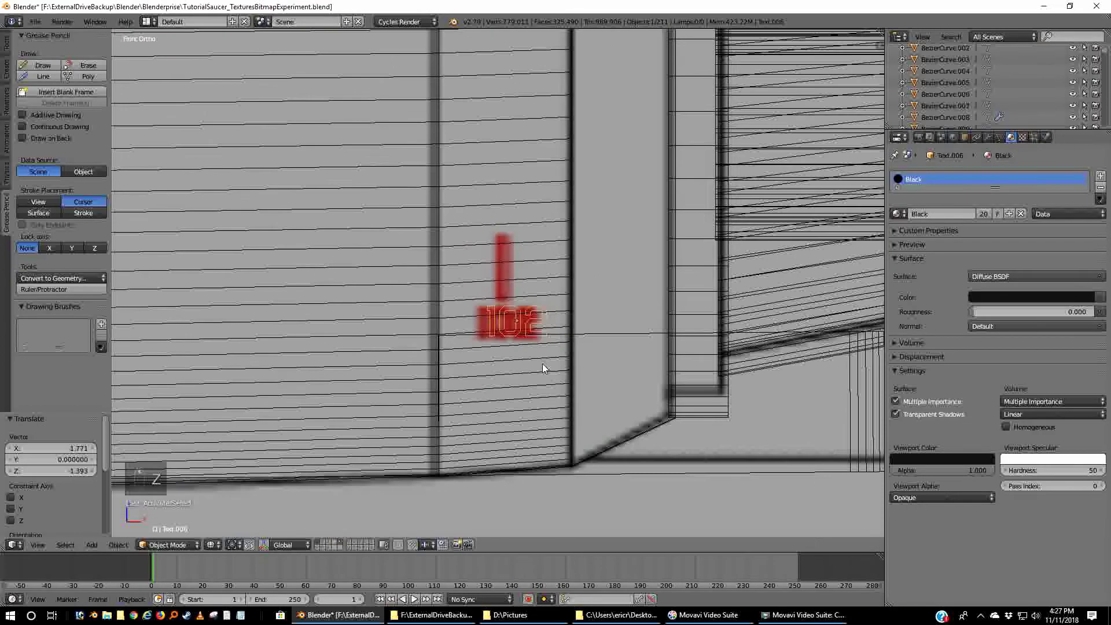
pyautogui.scroll(2, 579, 360)
pyautogui.press('g')
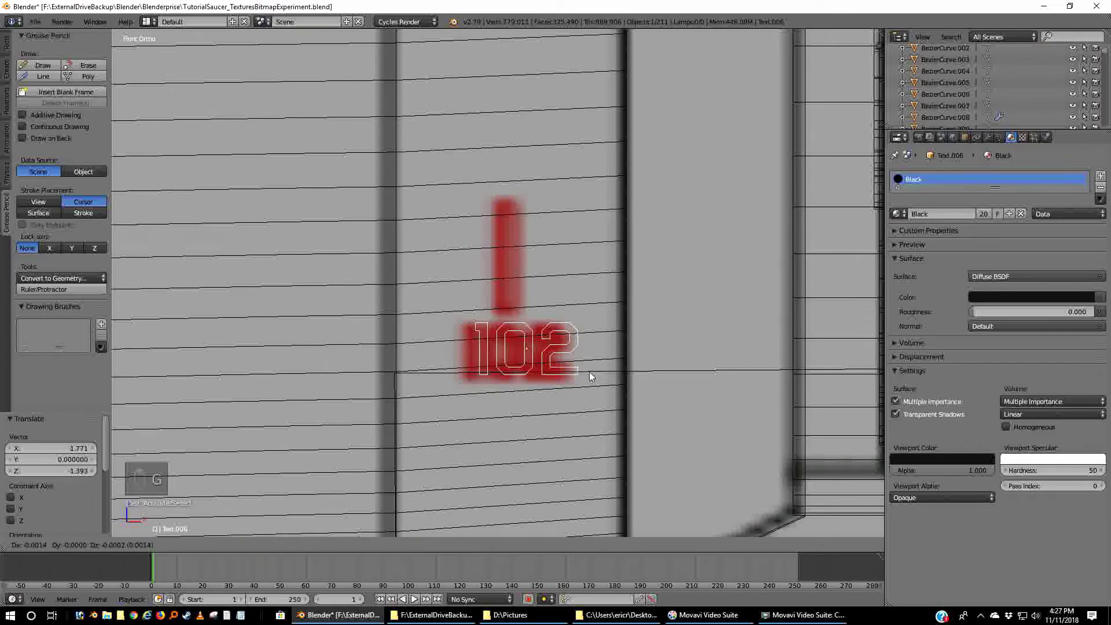
pyautogui.click(584, 374)
pyautogui.scroll(-10, 585, 378)
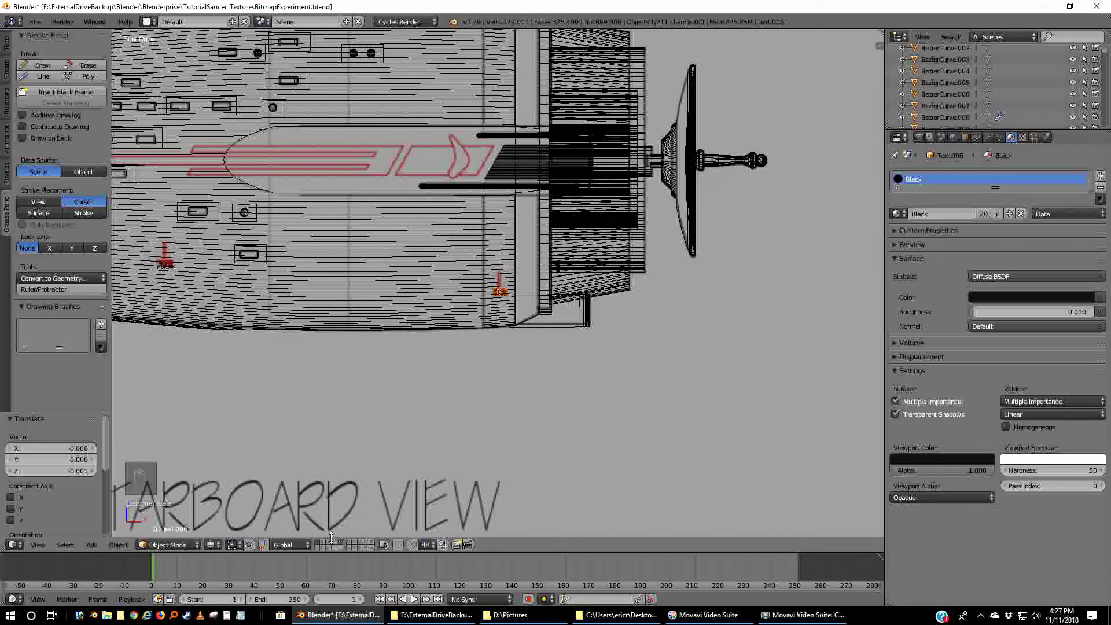
# - Display the layer holding the tick marks together with the hull and numbers, and select the tick above 102
pyautogui.keyDown('shift'); pyautogui.click(322, 542); pyautogui.keyUp('shift')
pyautogui.keyDown('shift'); pyautogui.click(328, 542); pyautogui.keyUp('shift')
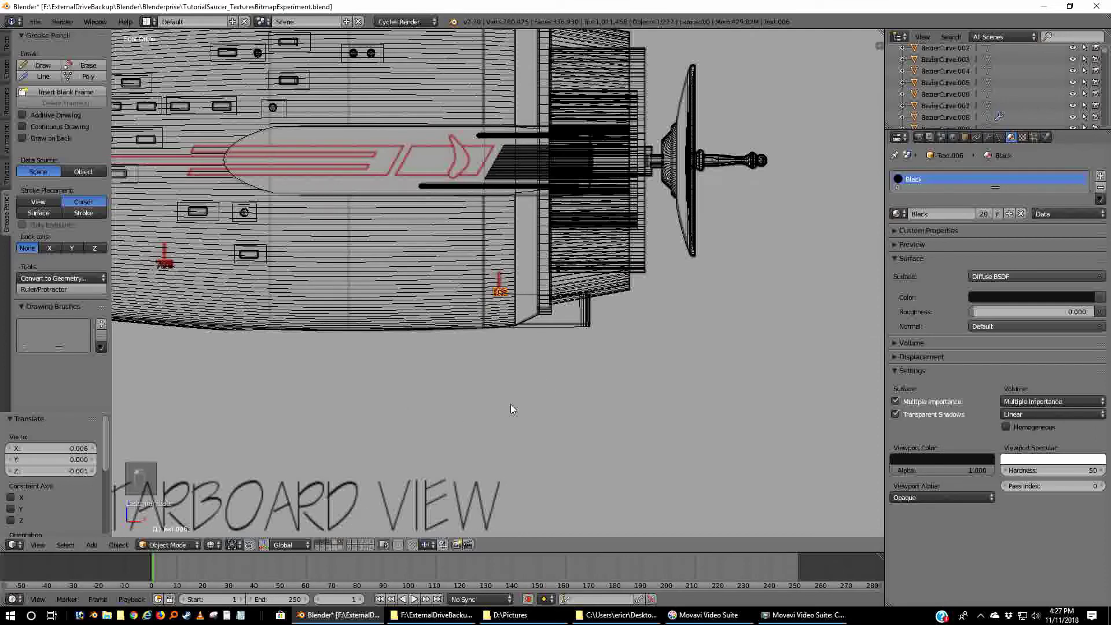
pyautogui.scroll(5, 546, 377)
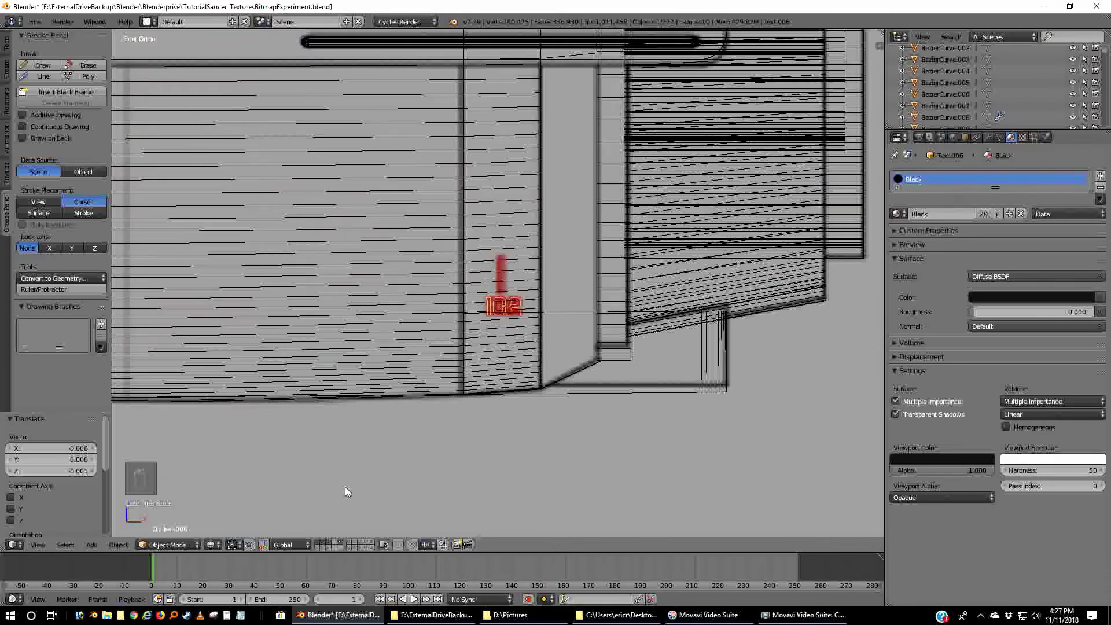
pyautogui.keyDown('shift'); pyautogui.click(327, 546); pyautogui.keyUp('shift')
pyautogui.keyDown('shift'); pyautogui.click(316, 547); pyautogui.keyUp('shift')
pyautogui.keyDown('shift'); pyautogui.click(317, 546); pyautogui.keyUp('shift')
pyautogui.rightClick(502, 273)
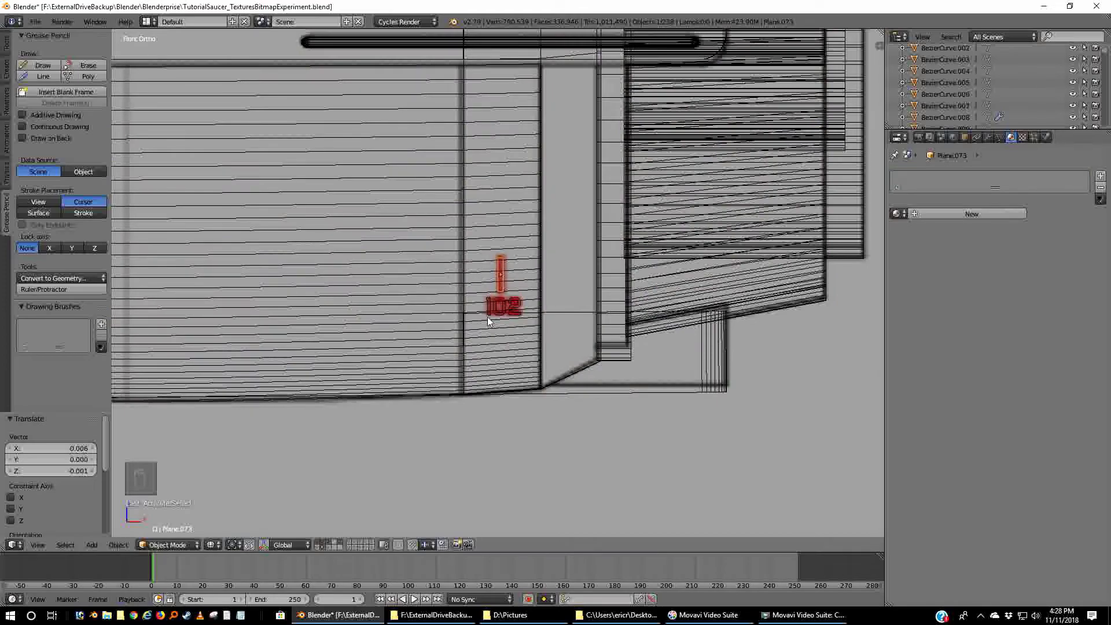
# - Examine how the ticks and numbers along the engineering hull line up with its surface, from the side, at an angle and head-on
pyautogui.scroll(-6, 492, 316)
pyautogui.keyDown('shift'); pyautogui.moveTo(247, 310); pyautogui.dragTo(355, 363, button='middle'); pyautogui.keyUp('shift')
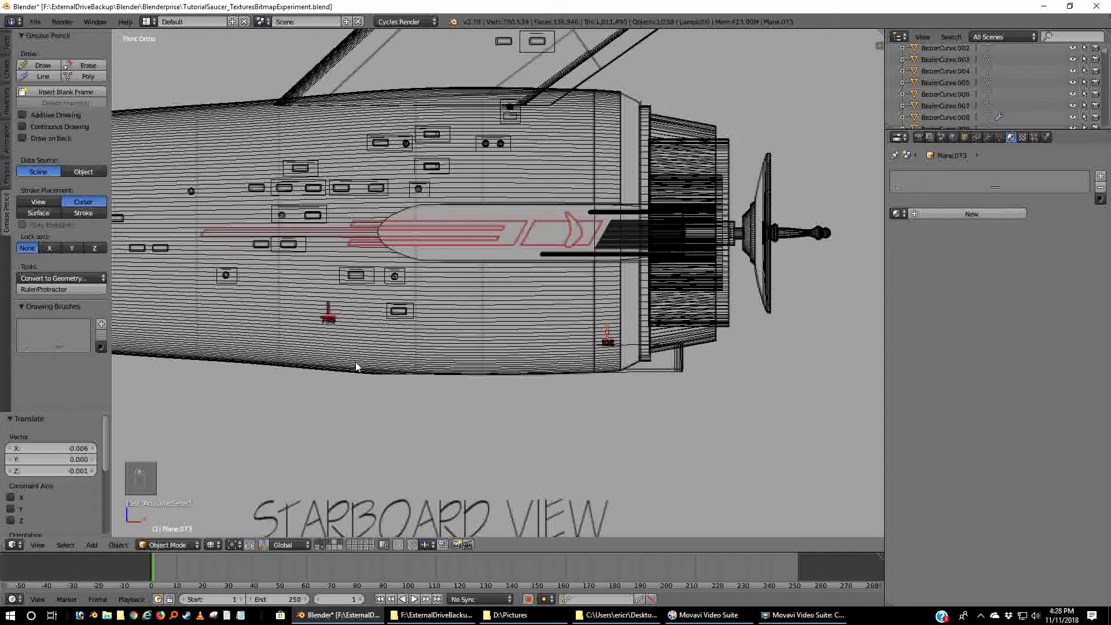
pyautogui.keyDown('shift'); pyautogui.moveTo(328, 314); pyautogui.dragTo(584, 394, button='middle'); pyautogui.keyUp('shift')
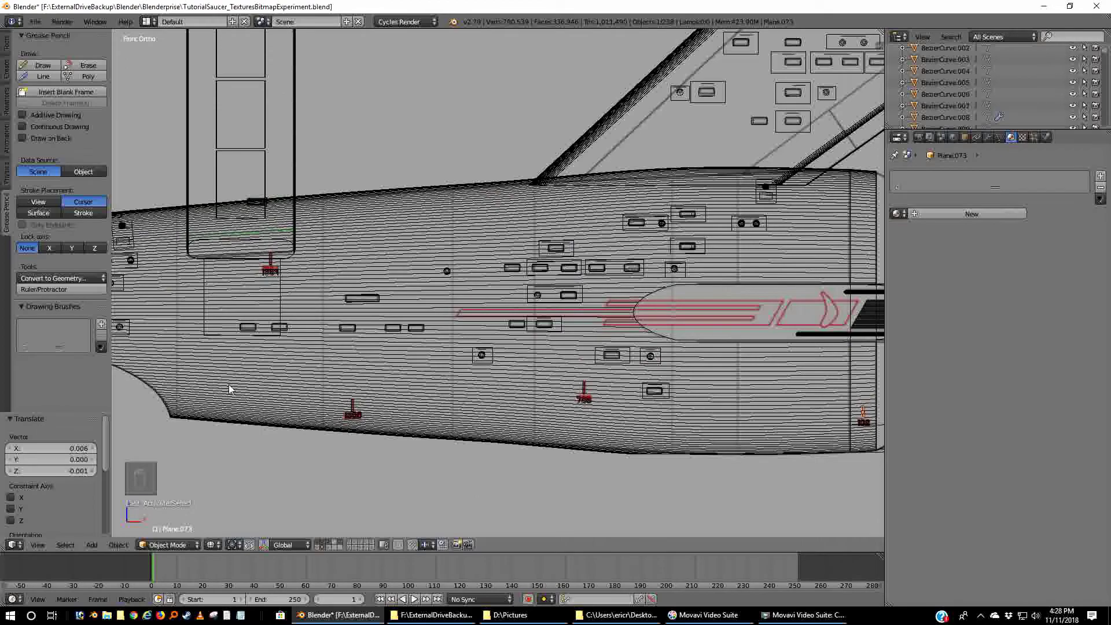
pyautogui.keyDown('shift'); pyautogui.moveTo(228, 385); pyautogui.dragTo(435, 406, button='middle'); pyautogui.keyUp('shift')
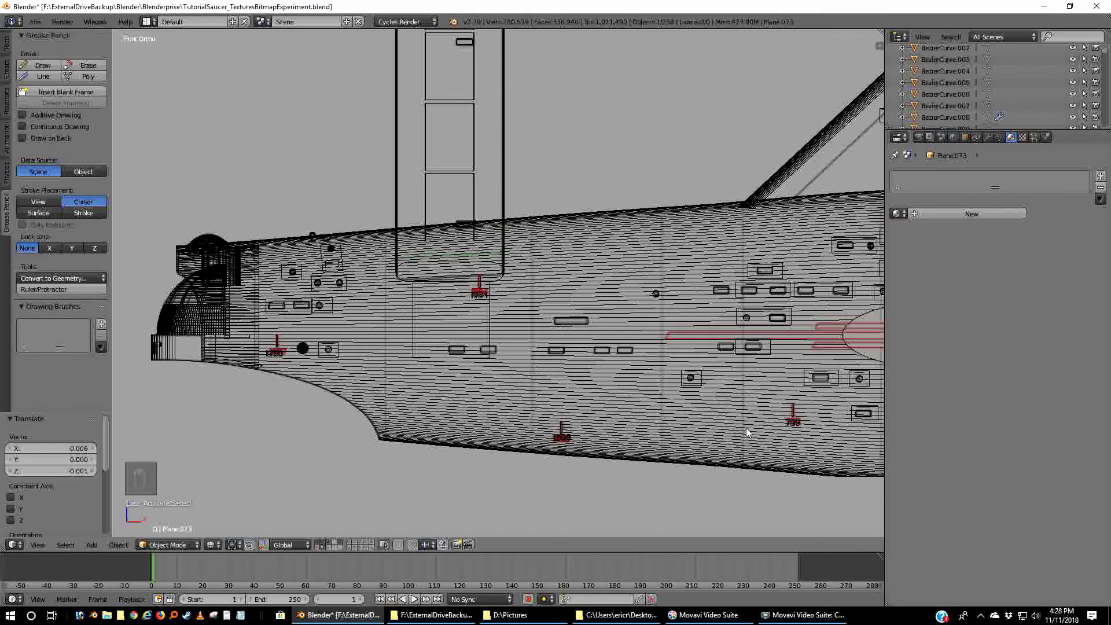
pyautogui.moveTo(744, 429); pyautogui.dragTo(651, 440, button='middle')
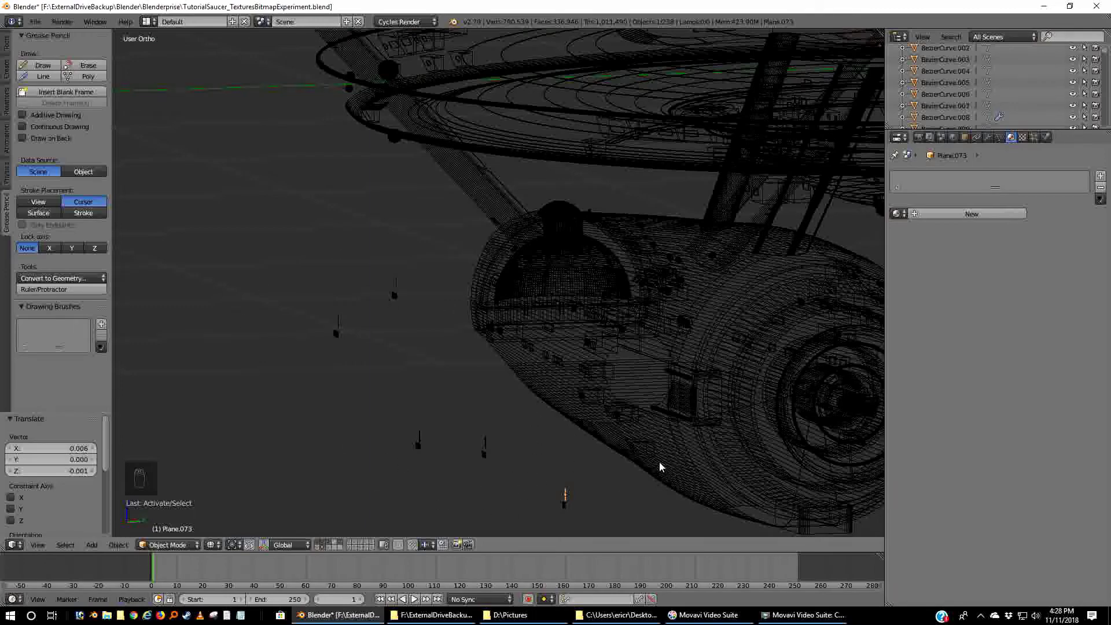
pyautogui.moveTo(658, 461)
pyautogui.mouseDown(button='middle')
pyautogui.moveTo(528, 466)
pyautogui.moveTo(642, 455)
pyautogui.mouseUp(button='middle')
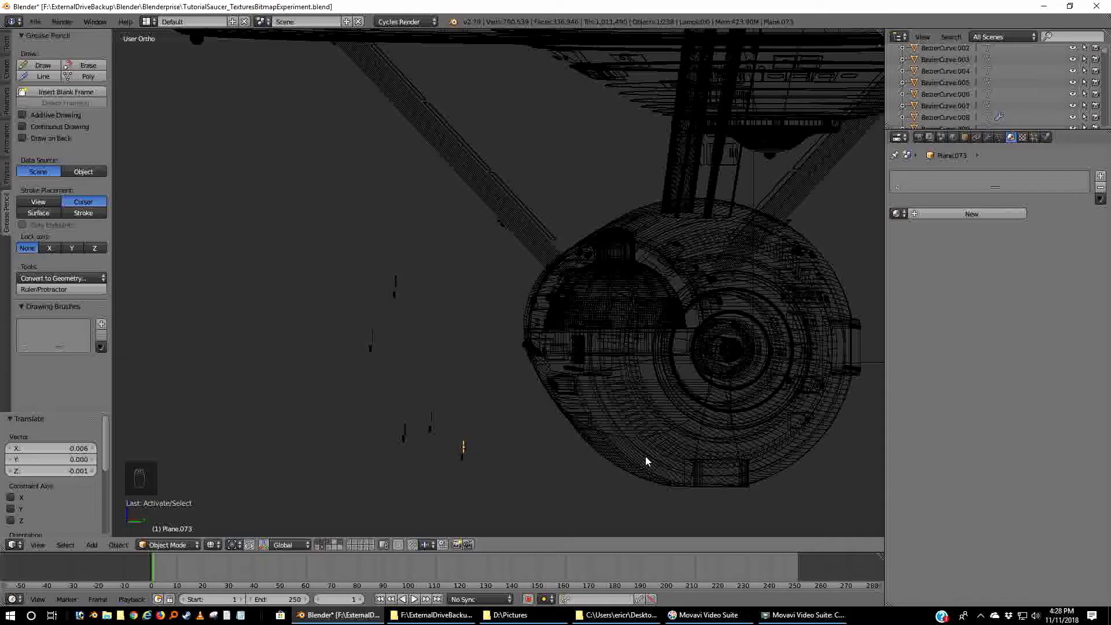
pyautogui.press('KP_3')
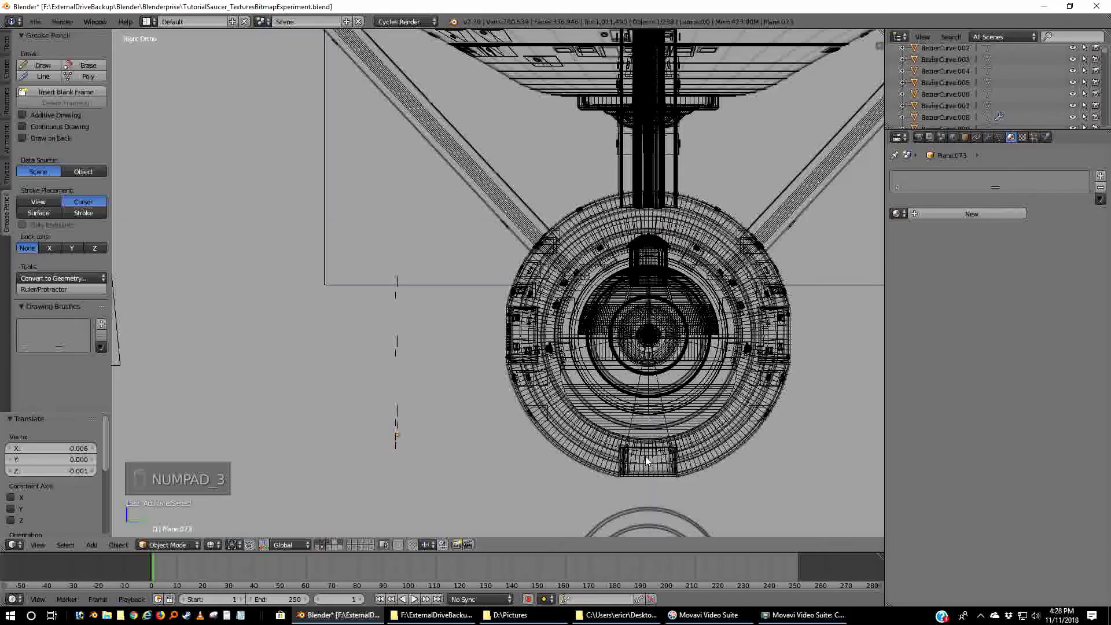
pyautogui.scroll(3, 527, 482)
pyautogui.keyDown('shift'); pyautogui.moveTo(385, 490); pyautogui.dragTo(730, 352, button='middle'); pyautogui.keyUp('shift')
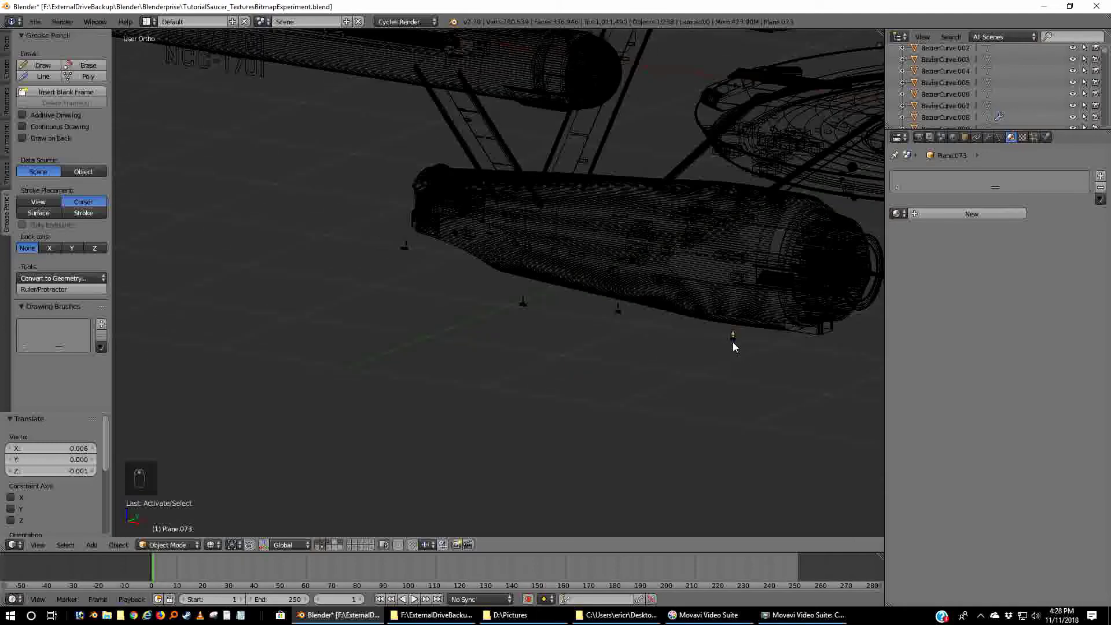
# - Move the number 102 along the Y axis by about 0.477 to the engineering hull's surface
pyautogui.rightClick(733, 342)
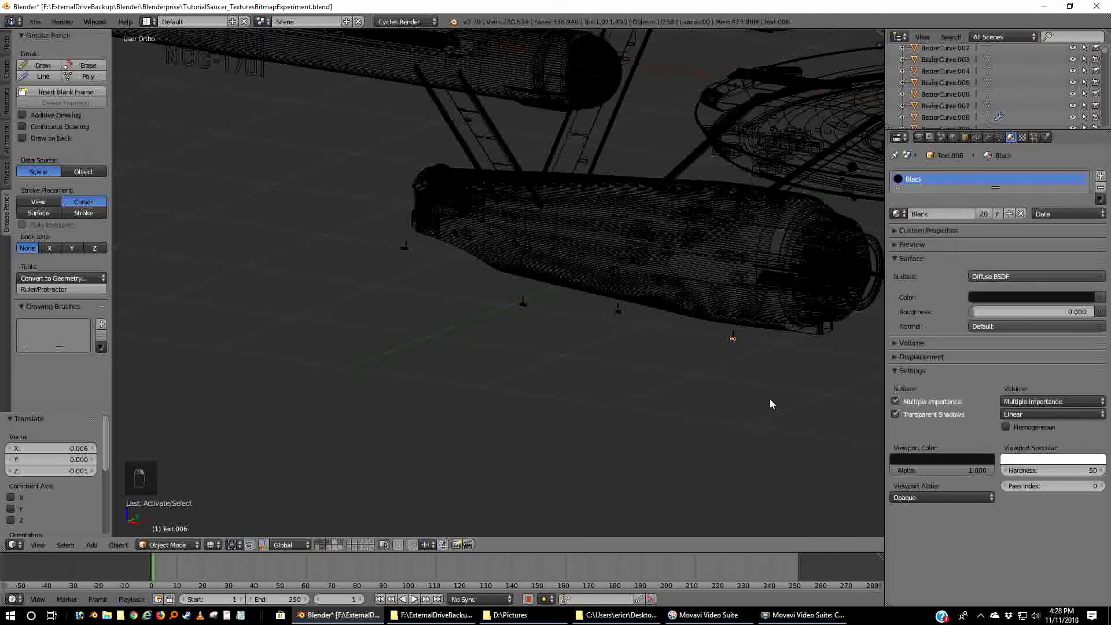
pyautogui.scroll(2, 769, 404)
pyautogui.scroll(3, 580, 388)
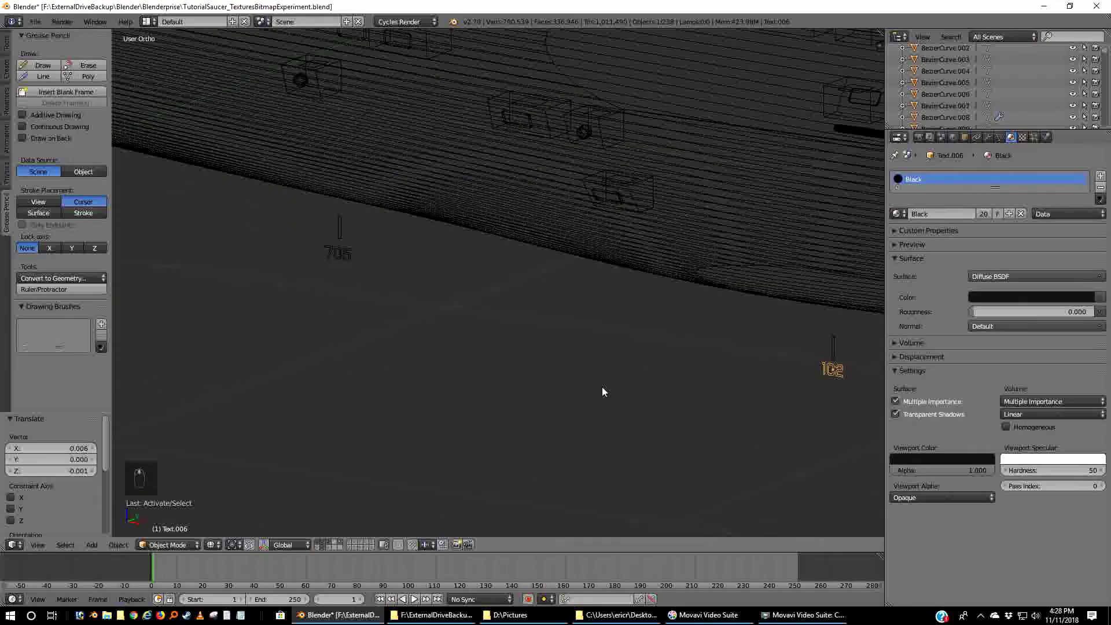
pyautogui.press('KP_3')
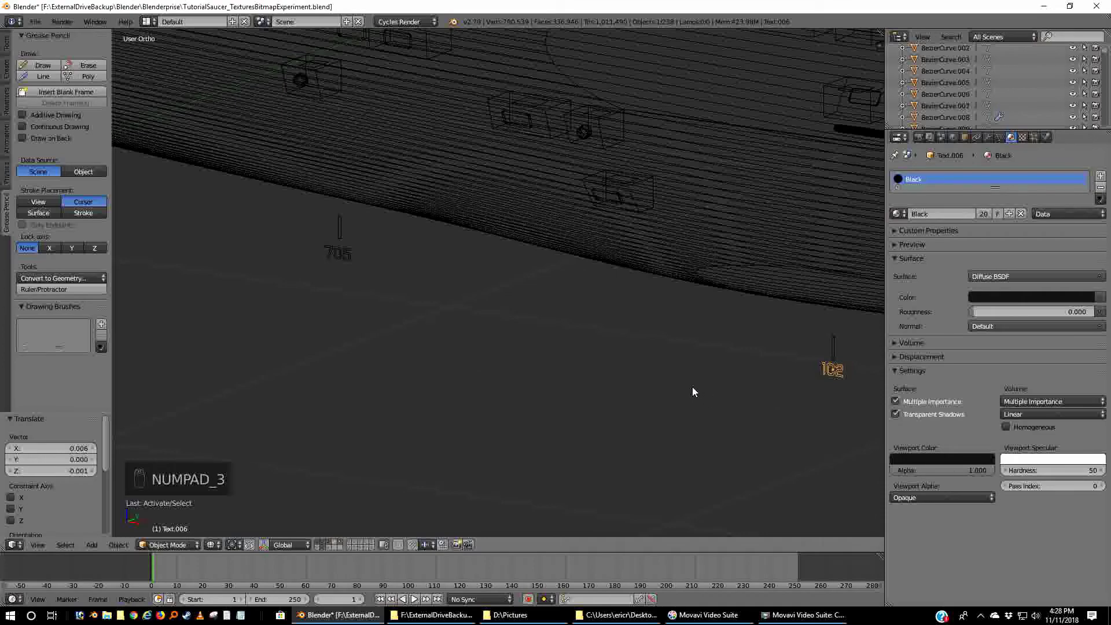
pyautogui.keyDown('shift'); pyautogui.moveTo(267, 298); pyautogui.dragTo(286, 357, button='middle'); pyautogui.keyUp('shift')
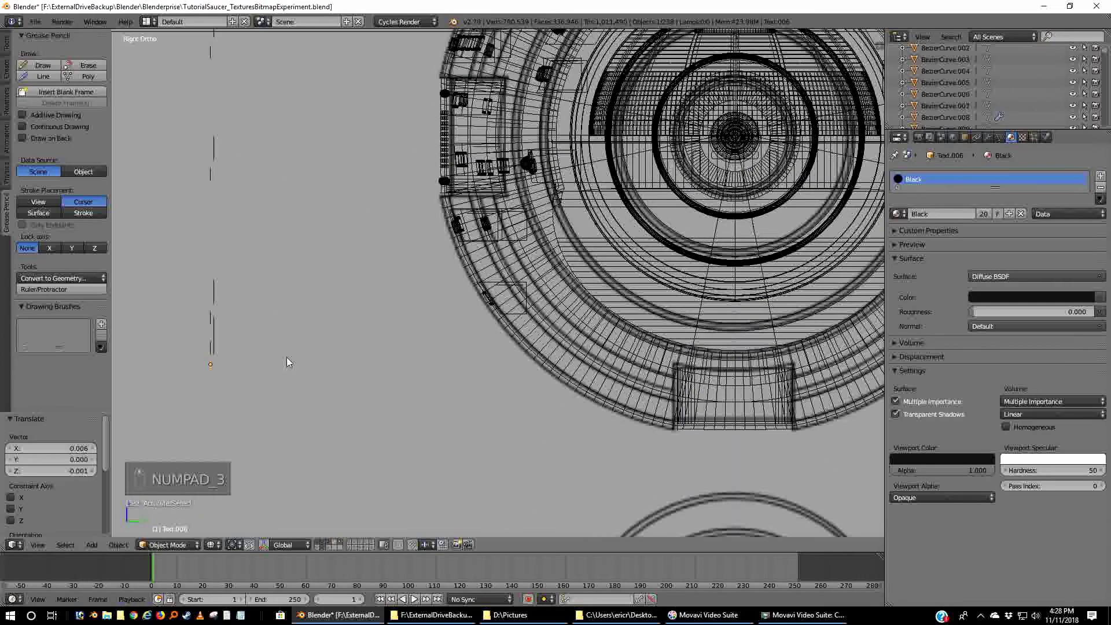
pyautogui.press('g')
pyautogui.press('y')
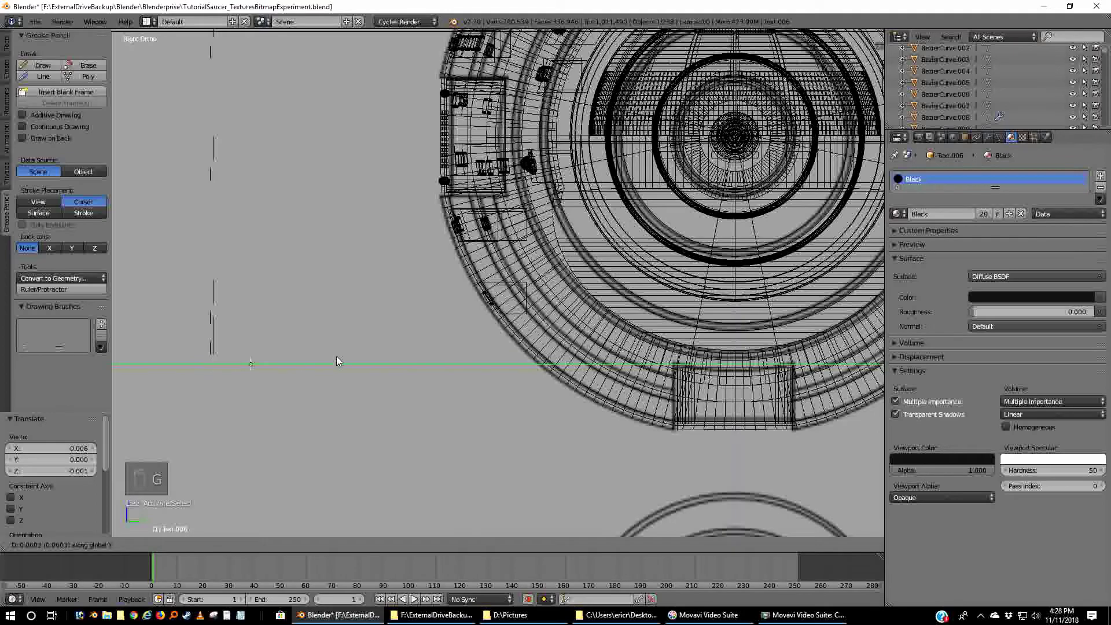
pyautogui.click(607, 342)
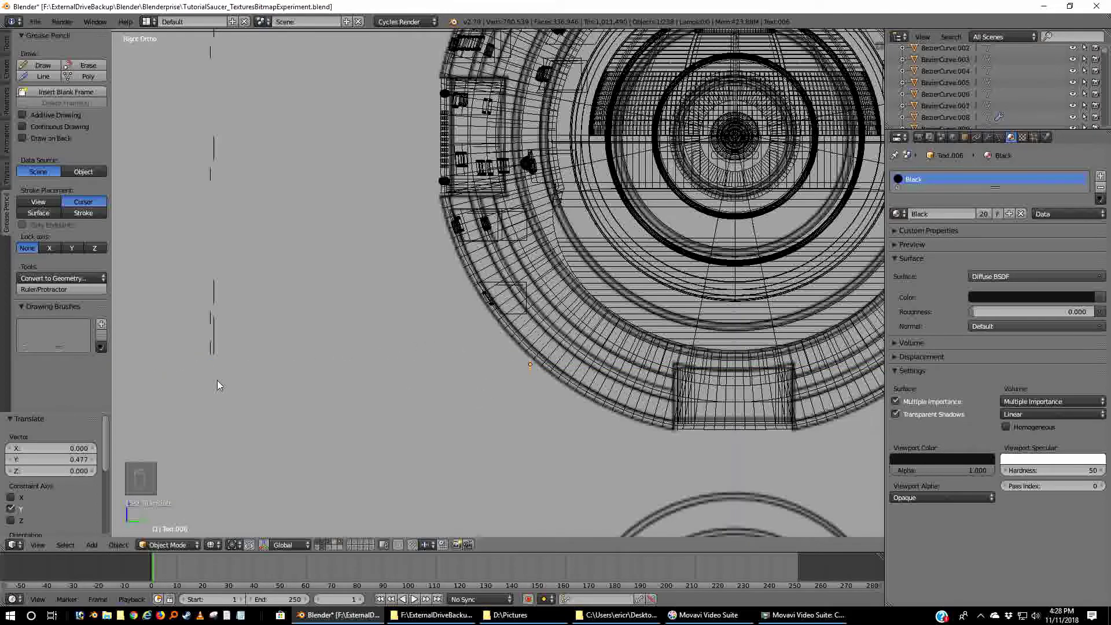
# - Move the tick mark belonging to 102 along the Y axis by about 0.44 to the engineering hull's surface
pyautogui.moveTo(217, 380); pyautogui.dragTo(508, 363, button='middle')
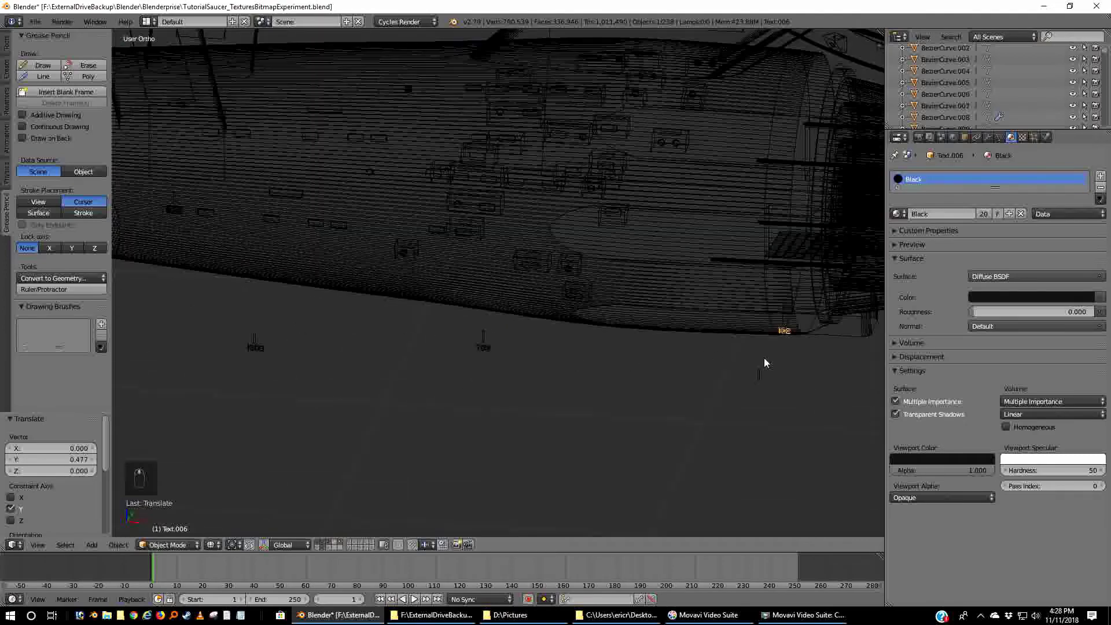
pyautogui.rightClick(760, 377)
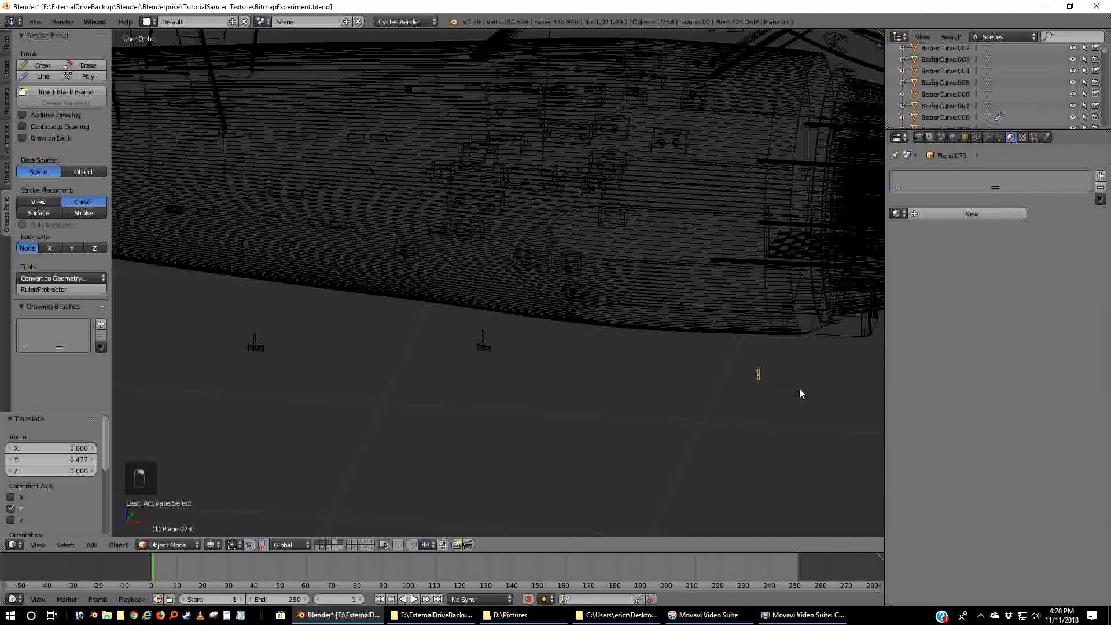
pyautogui.press('KP_3')
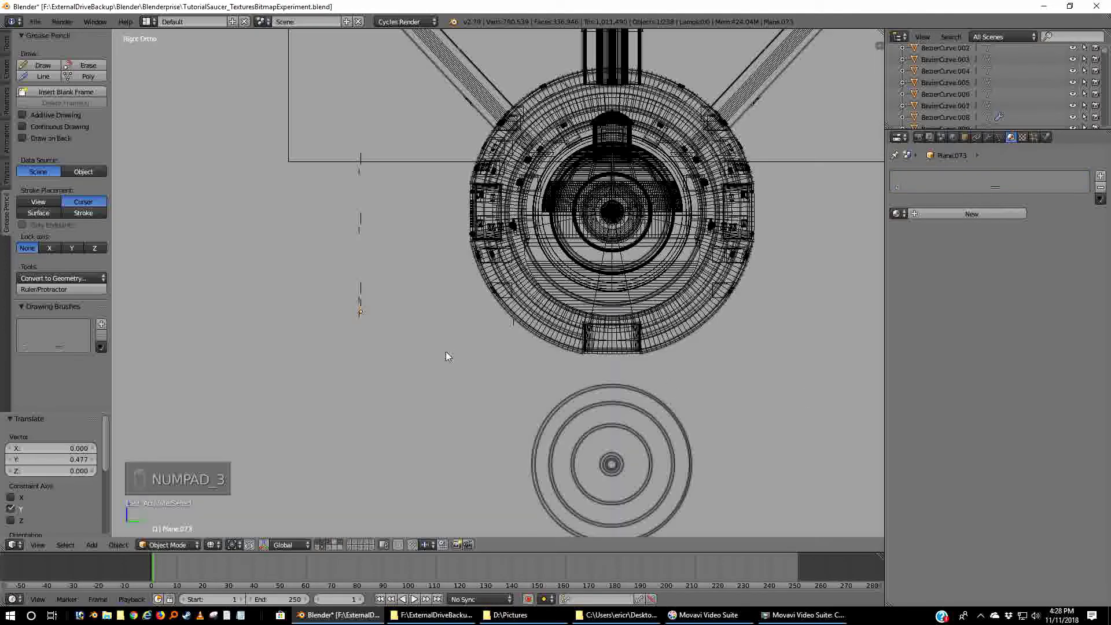
pyautogui.press('g')
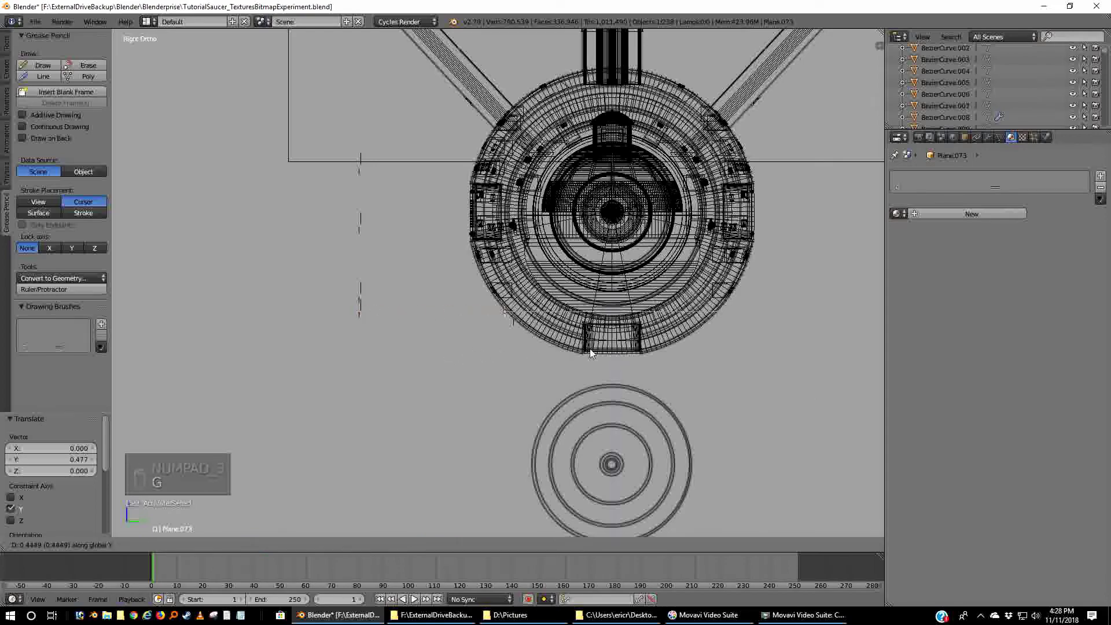
pyautogui.click(588, 349)
pyautogui.scroll(6, 557, 389)
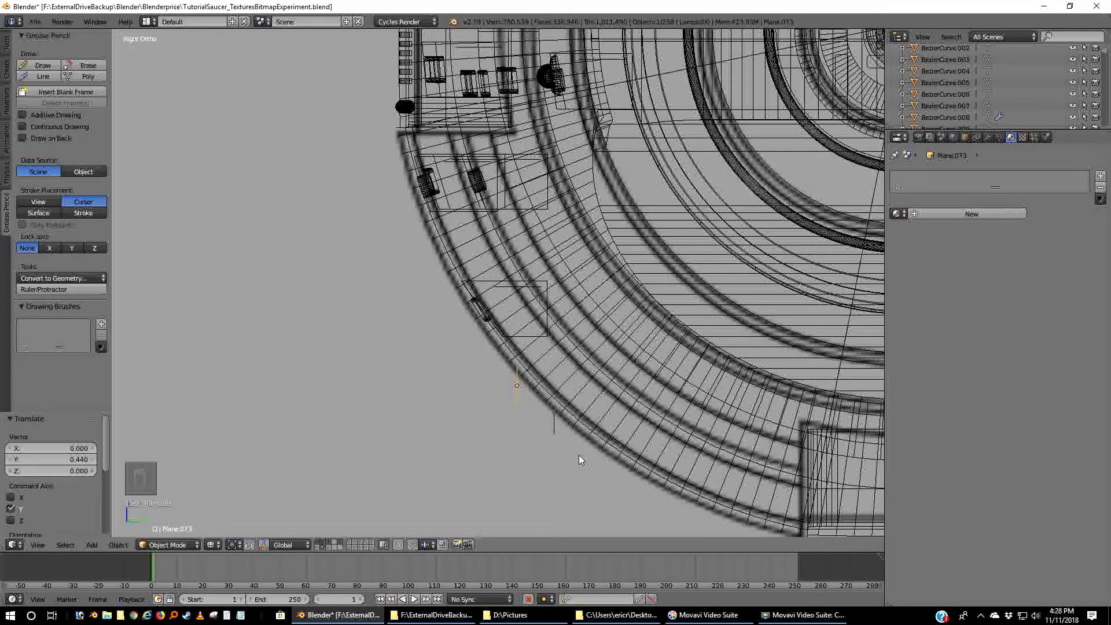
# - Turn off shadow ray visibility for the tick mark above the number 102, after reviewing the same setting on the number
pyautogui.press('z')
pyautogui.moveTo(580, 459)
pyautogui.mouseDown(button='middle')
pyautogui.moveTo(583, 474)
pyautogui.moveTo(598, 450)
pyautogui.mouseUp(button='middle')
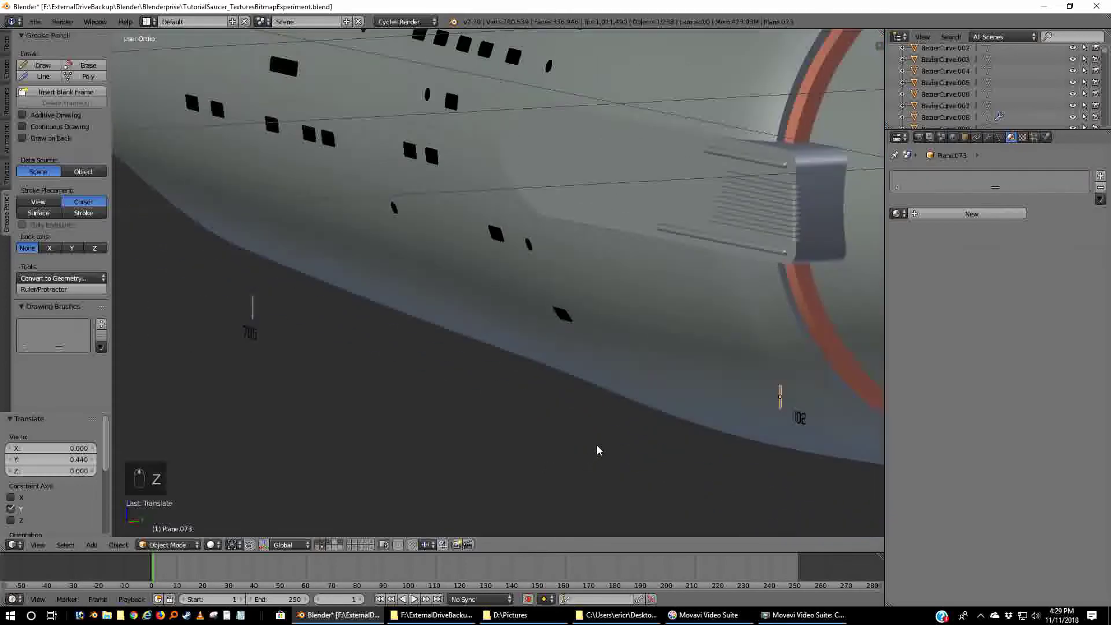
pyautogui.keyDown('shift'); pyautogui.moveTo(695, 433); pyautogui.dragTo(555, 396, button='middle'); pyautogui.keyUp('shift')
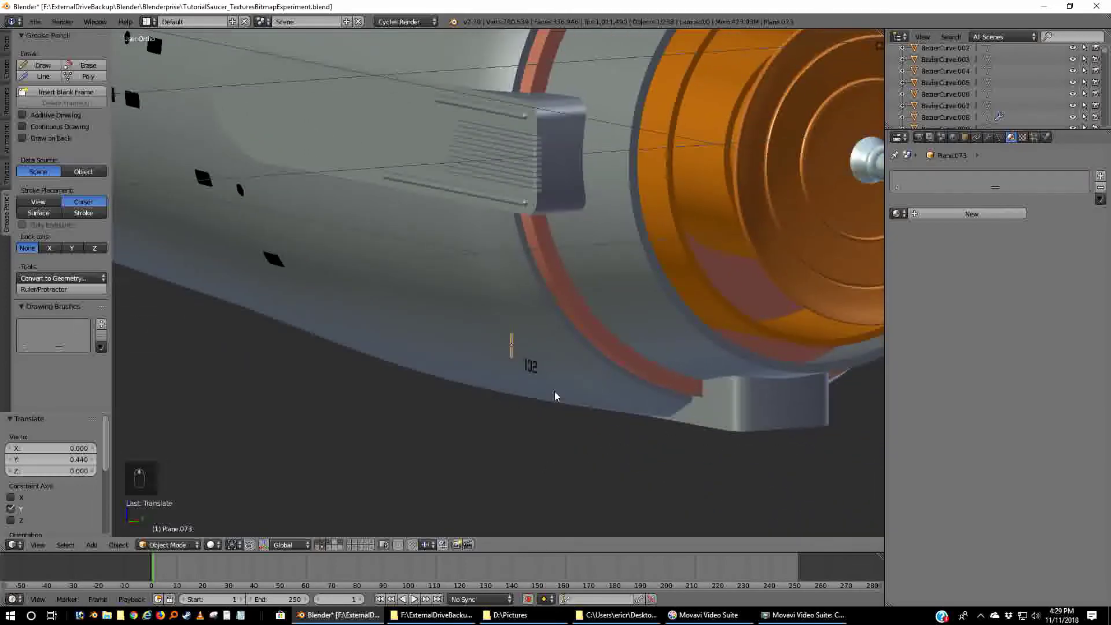
pyautogui.rightClick(533, 375)
pyautogui.press('KP_1')
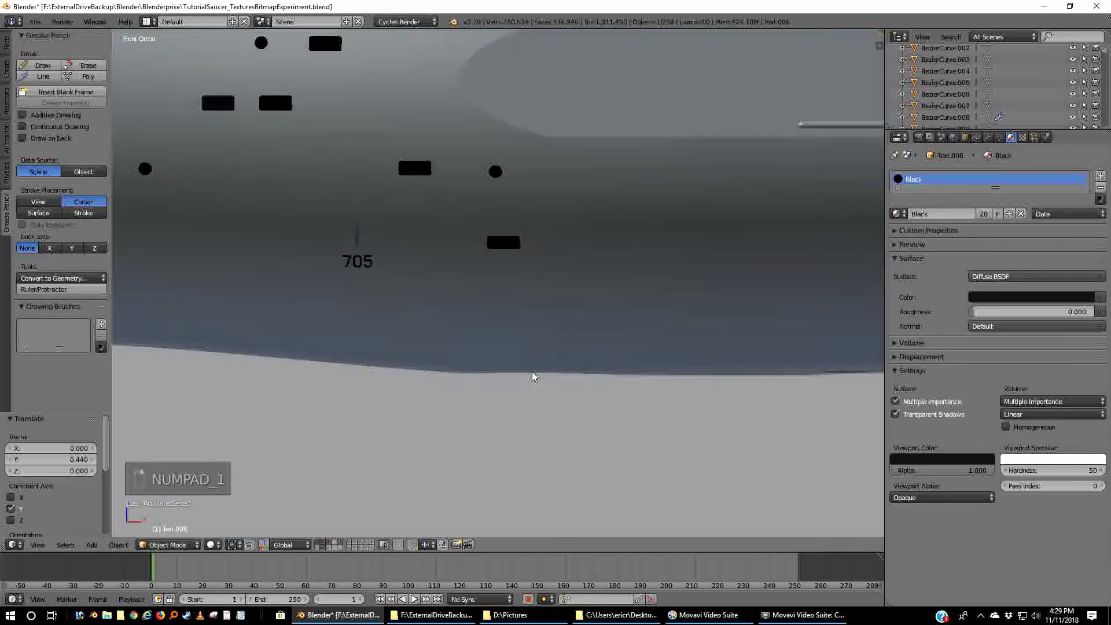
pyautogui.keyDown('shift'); pyautogui.moveTo(824, 359); pyautogui.dragTo(289, 359, button='middle'); pyautogui.keyUp('shift')
pyautogui.scroll(2, 258, 345)
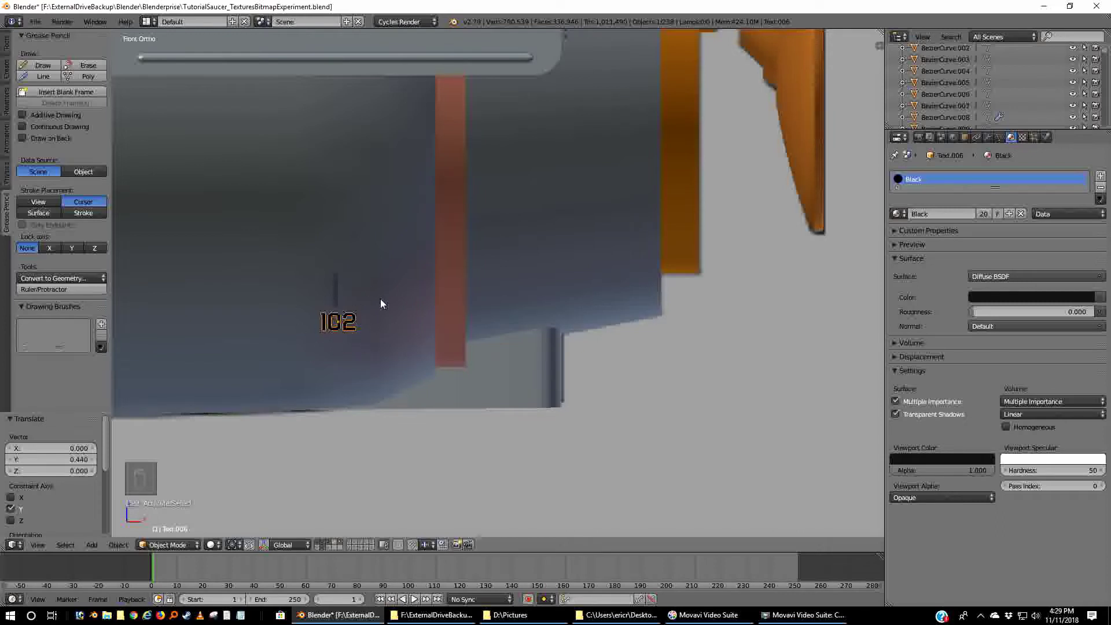
pyautogui.click(964, 137)
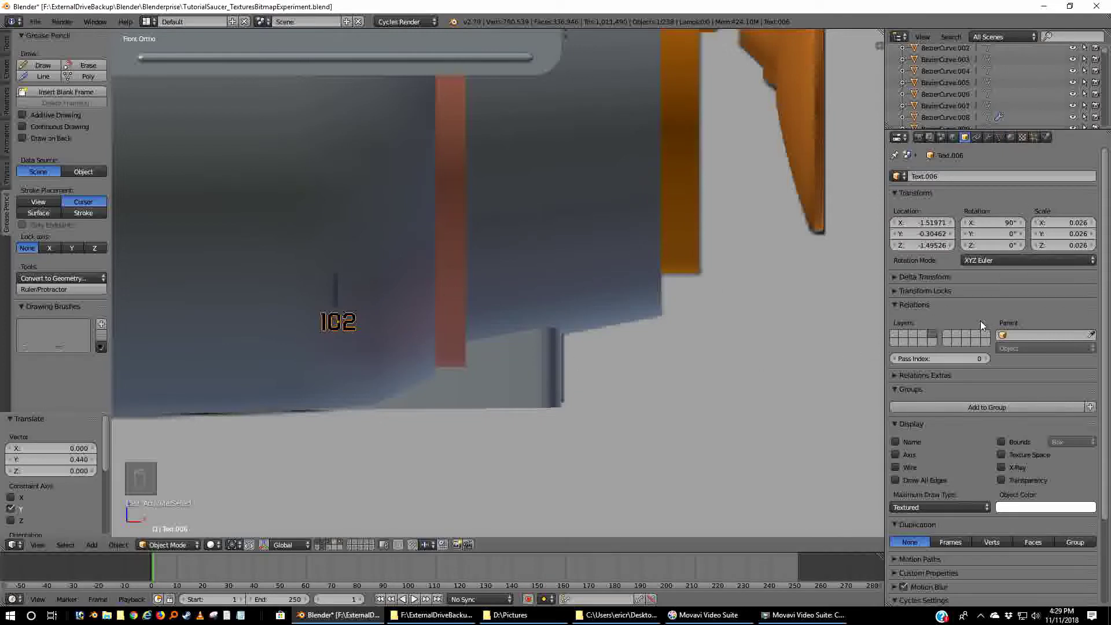
pyautogui.scroll(-5, 980, 321)
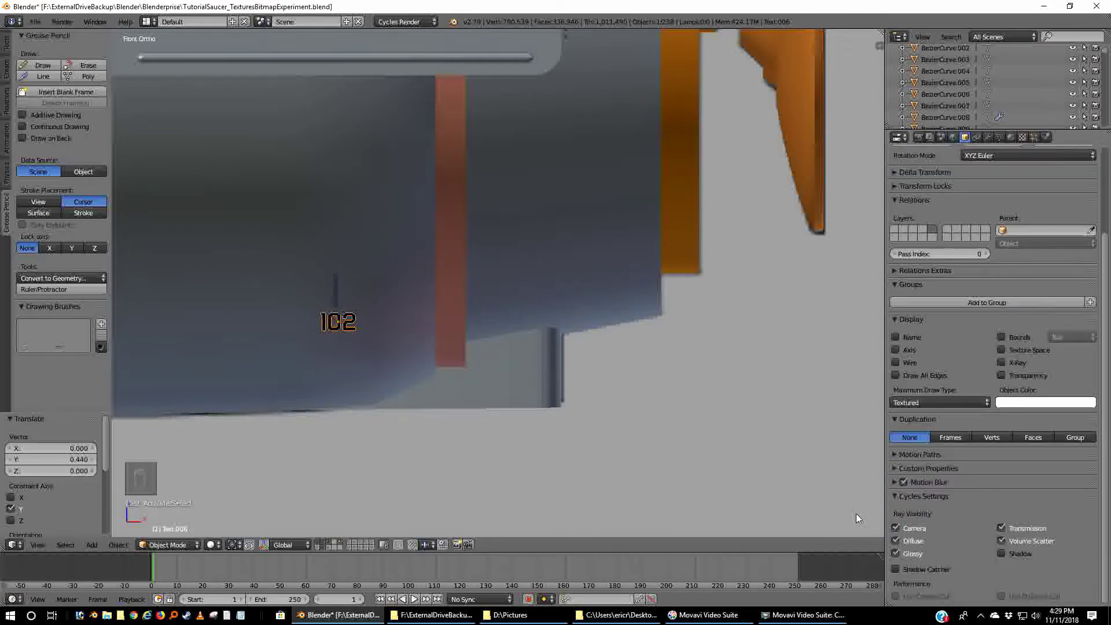
pyautogui.rightClick(334, 290)
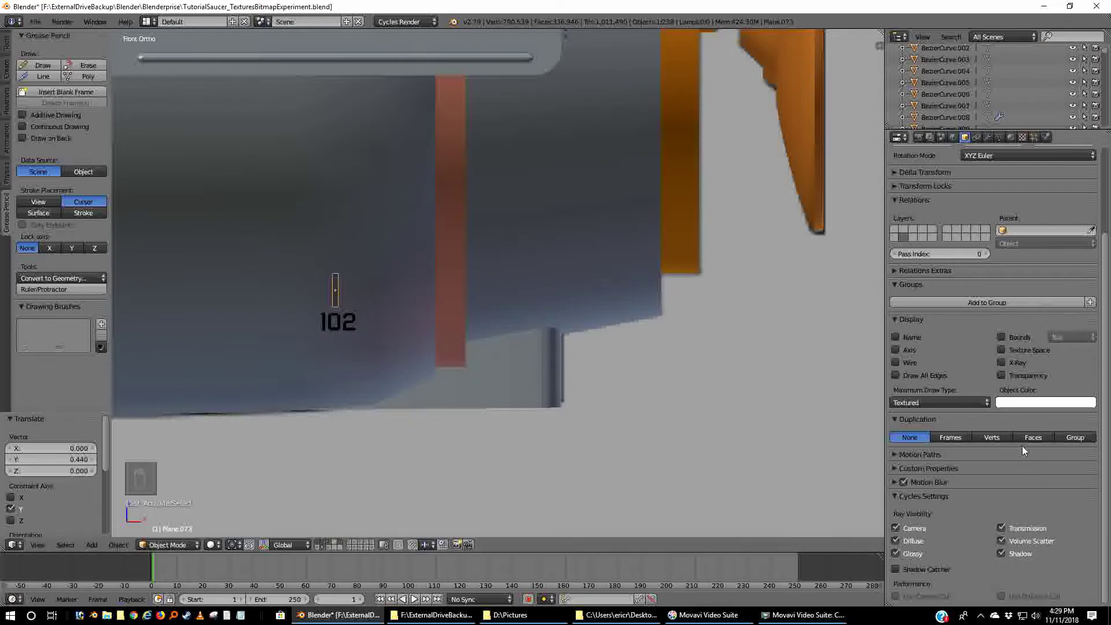
pyautogui.click(1002, 552)
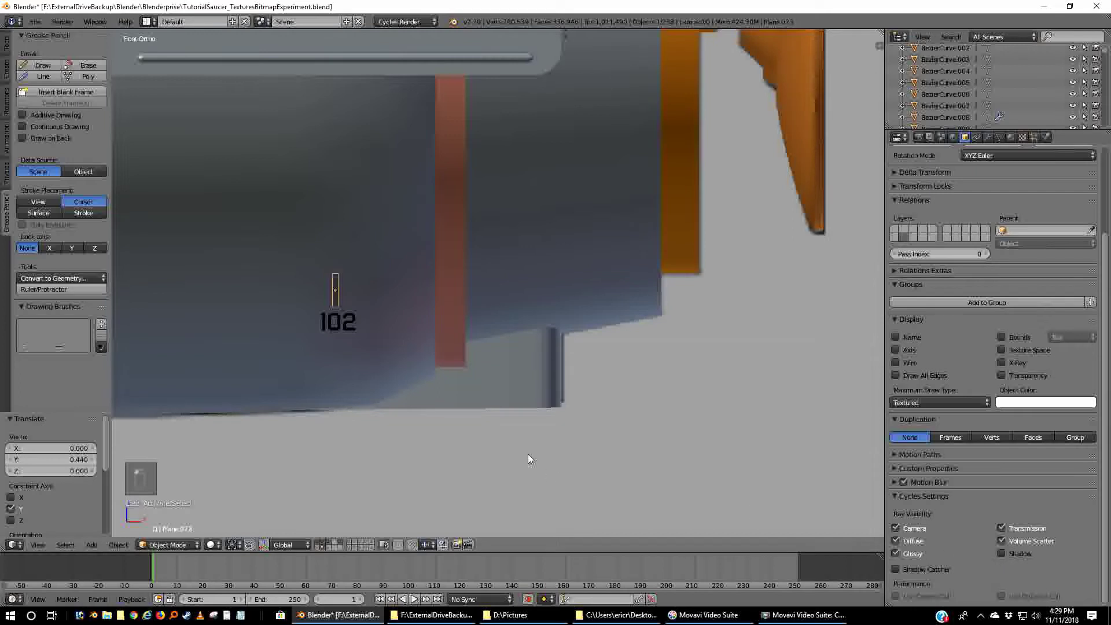
# - Add a Shrinkwrap modifier to the number 102 with the engineering hull, Sphere.051, as its target
pyautogui.rightClick(347, 318)
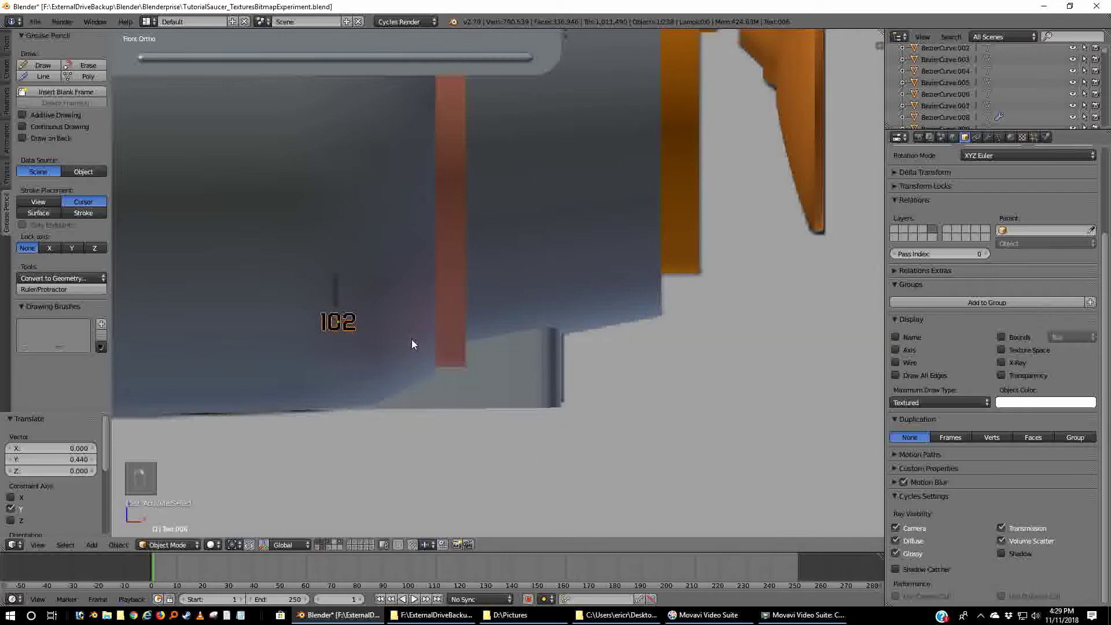
pyautogui.click(987, 138)
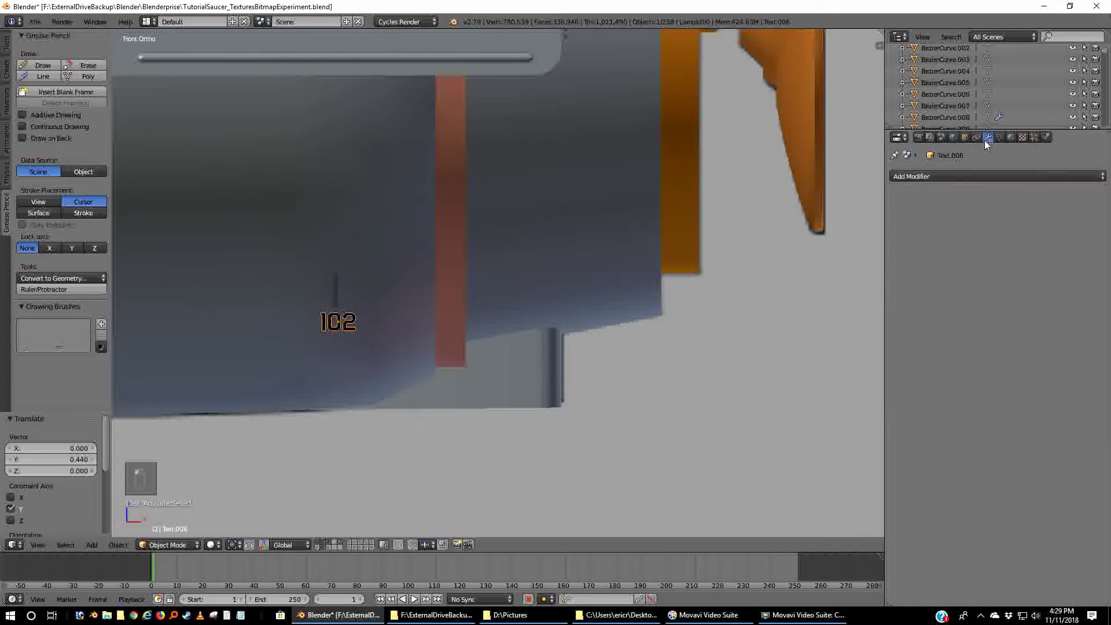
pyautogui.click(943, 176)
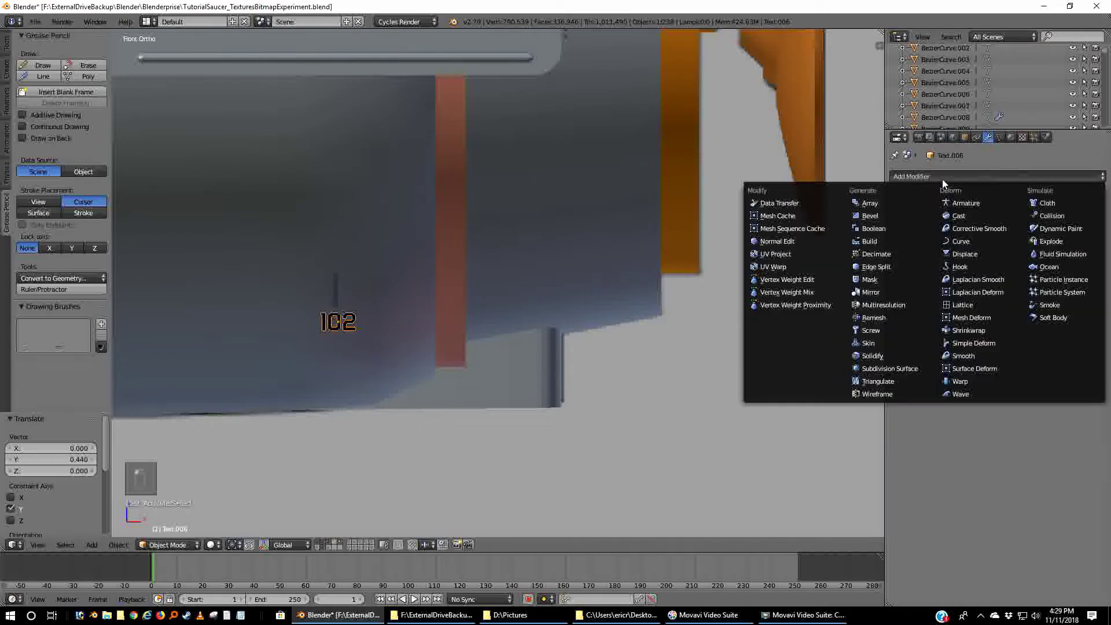
pyautogui.click(963, 331)
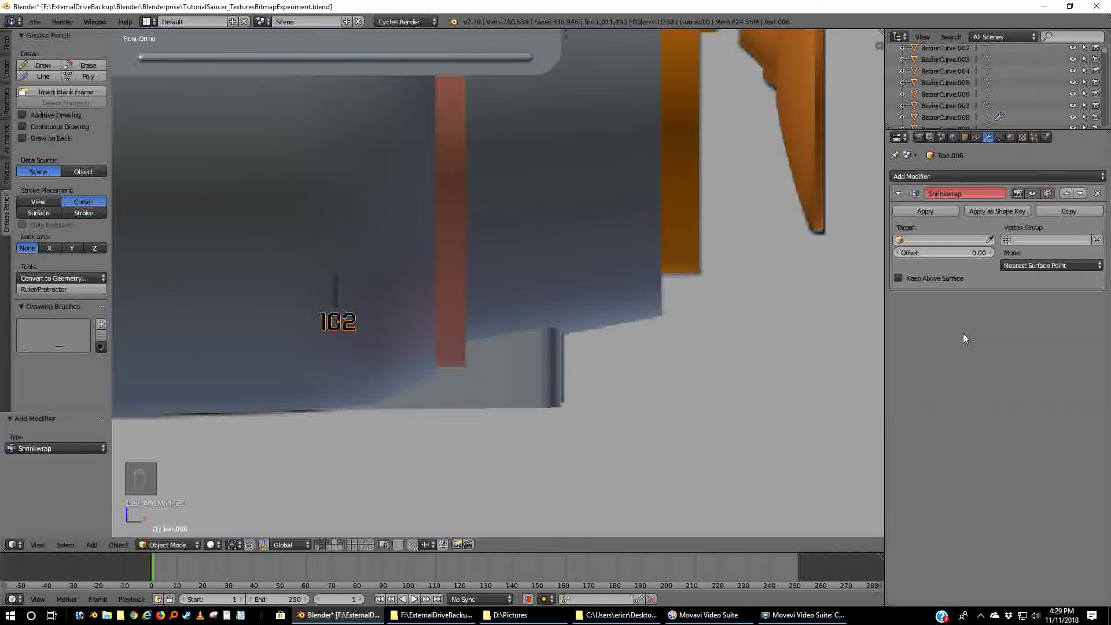
pyautogui.click(989, 238)
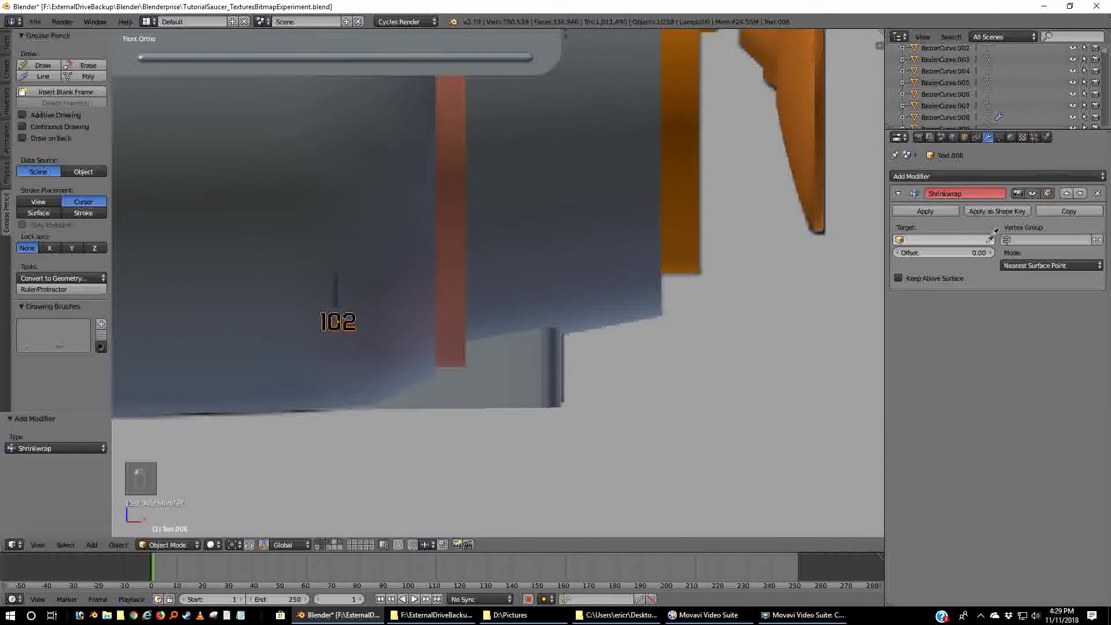
pyautogui.click(368, 317)
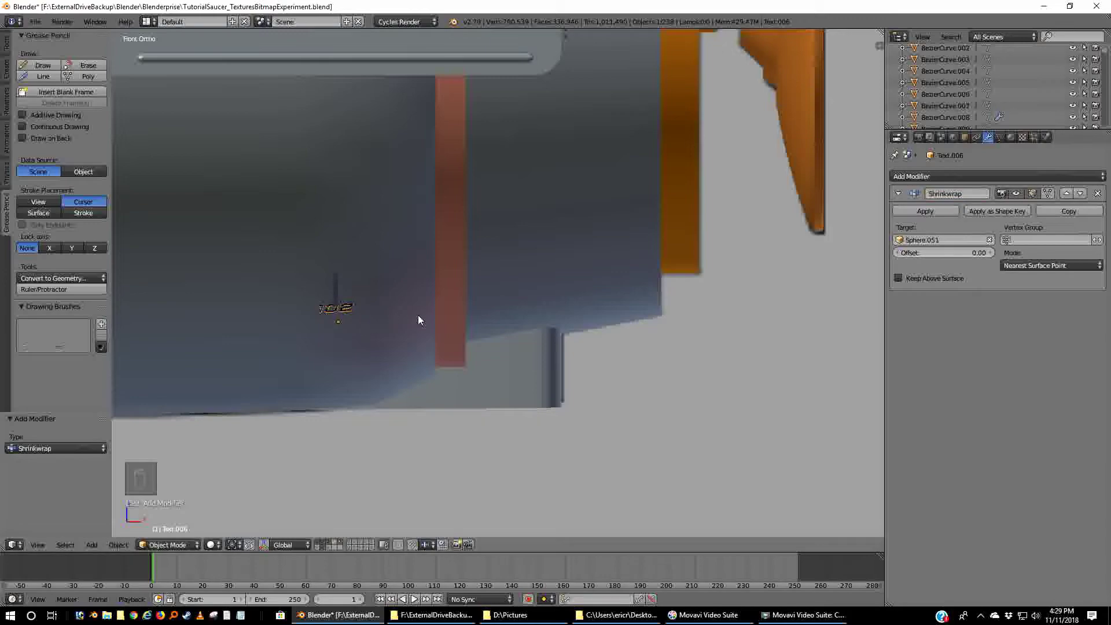
# - Move the number 102 down along the Z axis by about 0.038 and enable Keep Above Surface in its Shrinkwrap modifier
pyautogui.press('z')
pyautogui.scroll(4, 380, 336)
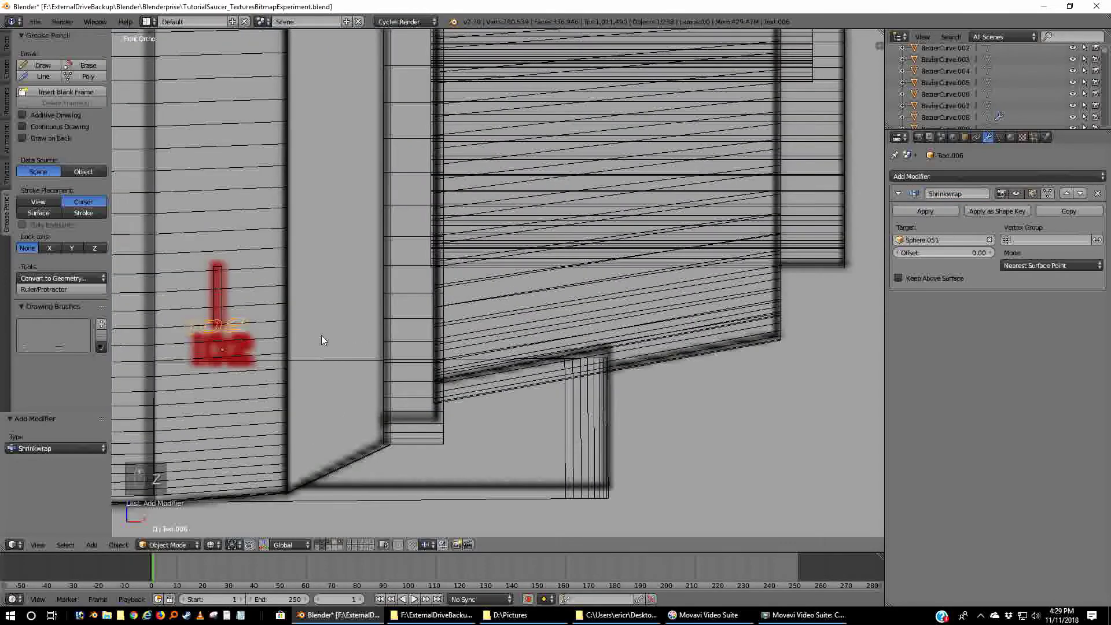
pyautogui.keyDown('shift'); pyautogui.moveTo(322, 337); pyautogui.dragTo(550, 312, button='middle'); pyautogui.keyUp('shift')
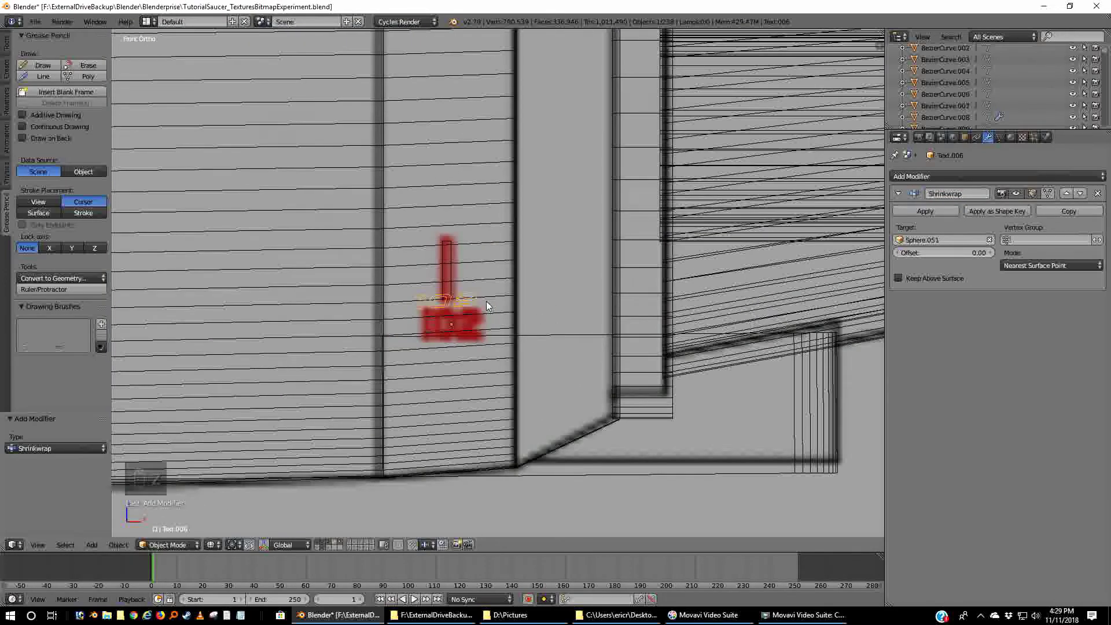
pyautogui.press('g')
pyautogui.press('z')
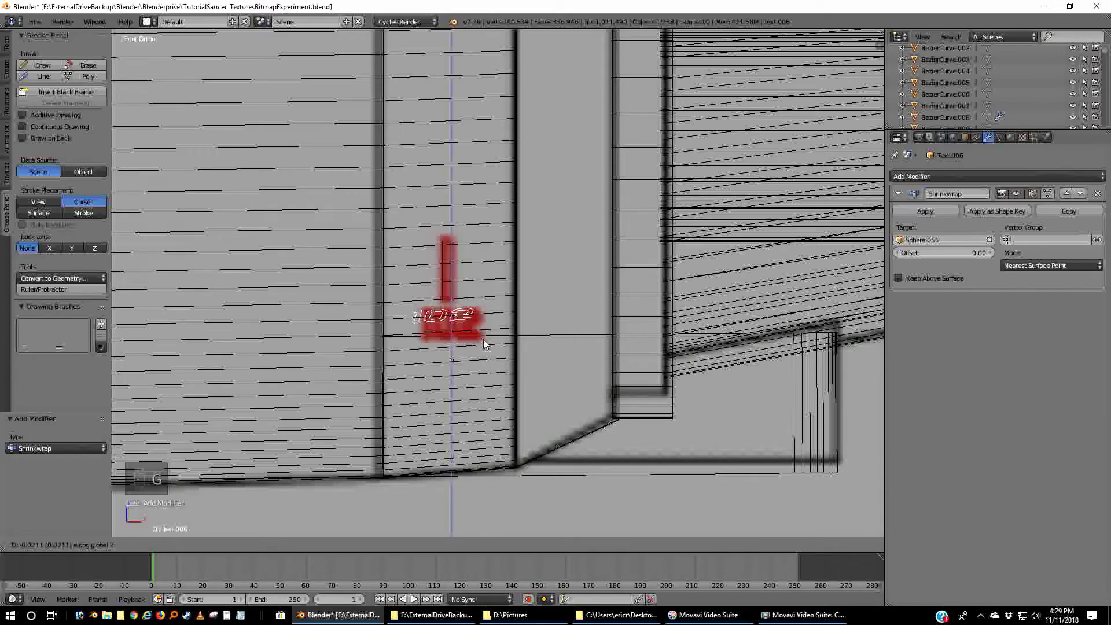
pyautogui.click(492, 365)
pyautogui.press('z')
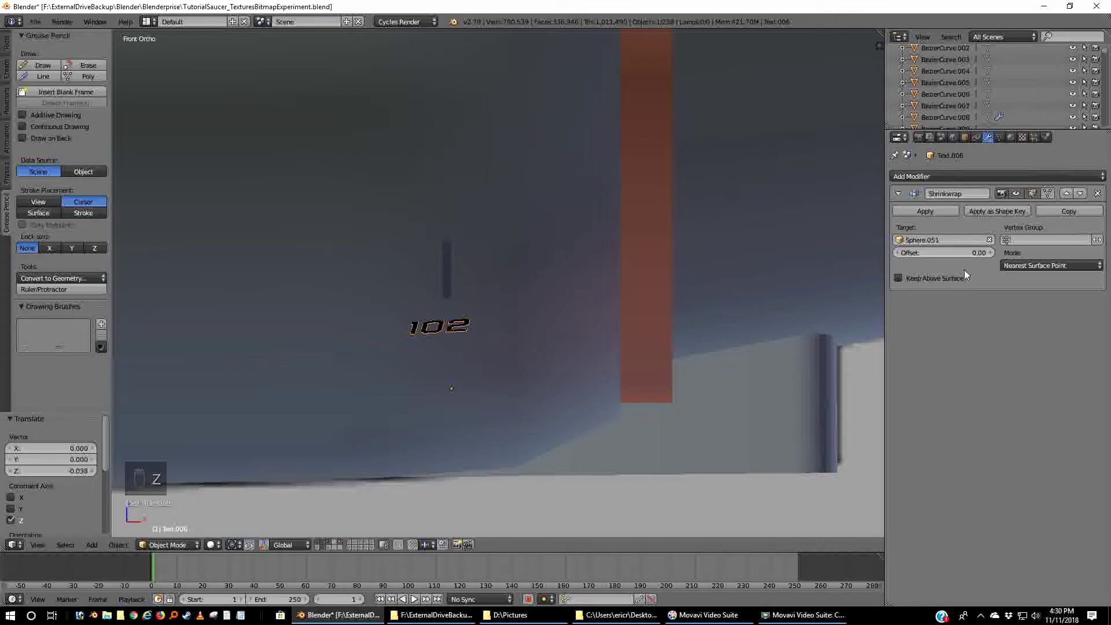
pyautogui.click(897, 279)
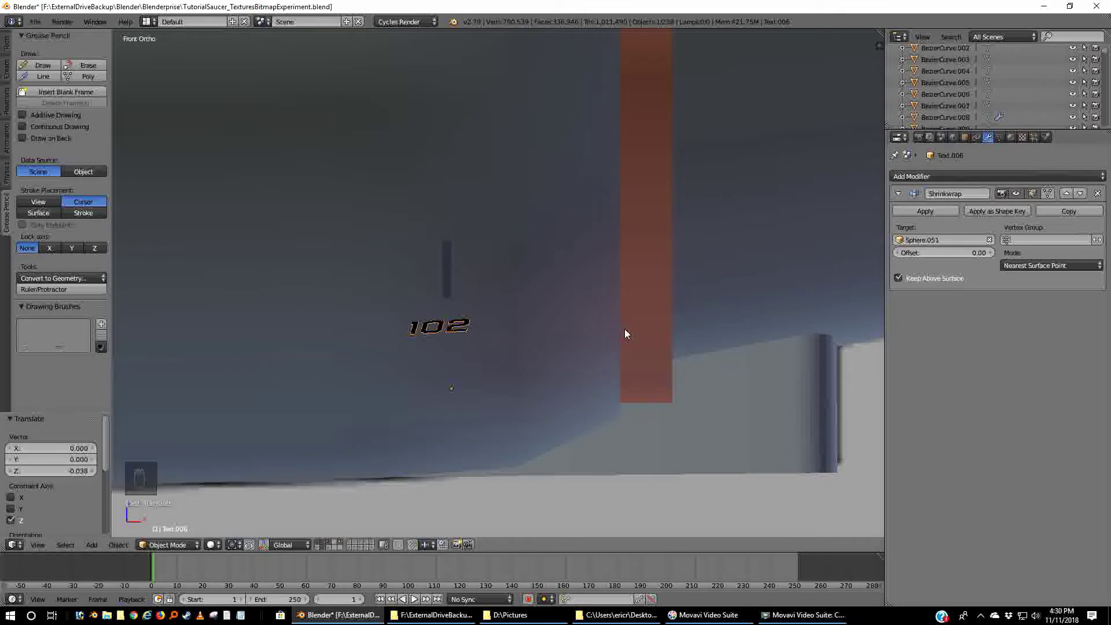
# - Try to move the shrinkwrapped number 102 along the Y axis, checking its fit to the hull's surface from the side
pyautogui.press('g')
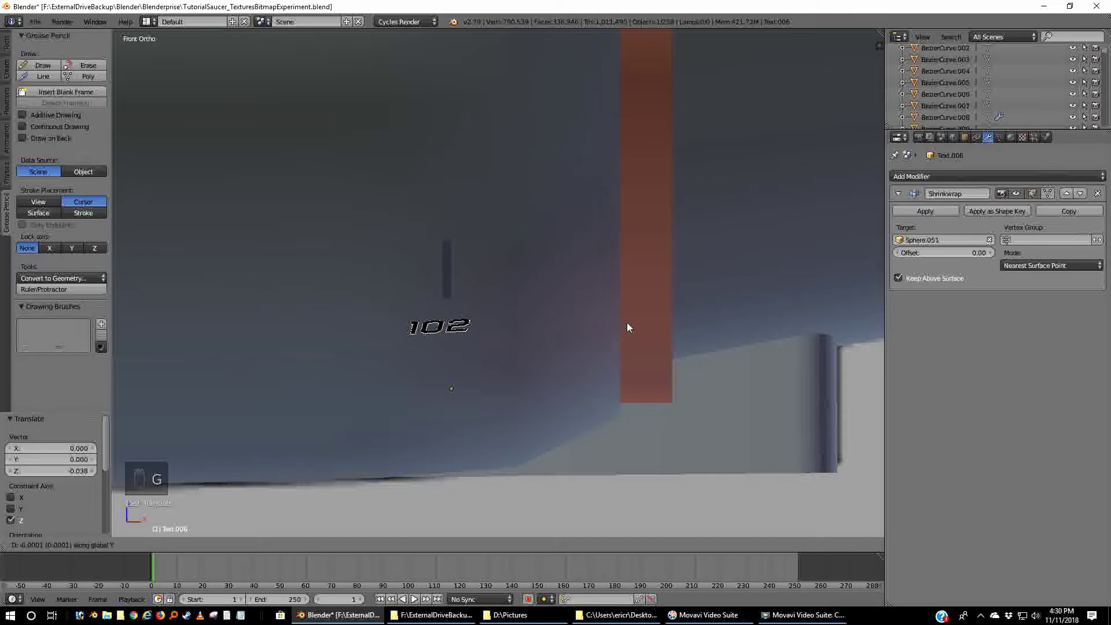
pyautogui.rightClick(636, 324)
pyautogui.press('KP_3')
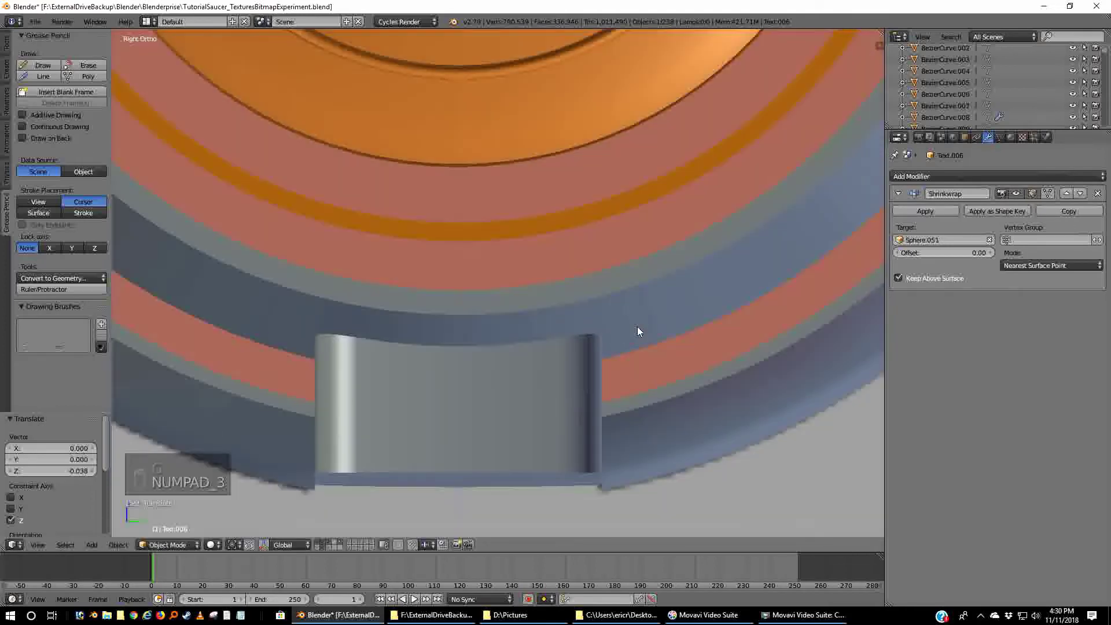
pyautogui.keyDown('shift'); pyautogui.moveTo(419, 351); pyautogui.dragTo(127, 303, button='middle'); pyautogui.keyUp('shift')
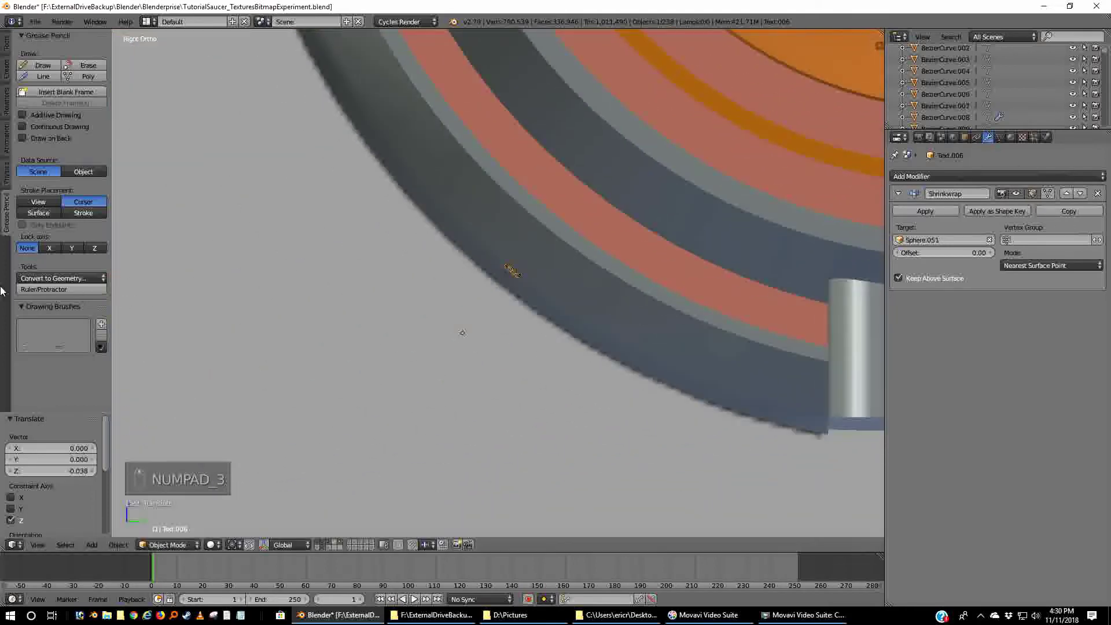
pyautogui.click(6, 70)
pyautogui.scroll(6, 524, 258)
pyautogui.keyDown('shift'); pyautogui.moveTo(606, 239); pyautogui.dragTo(531, 329, button='middle'); pyautogui.keyUp('shift')
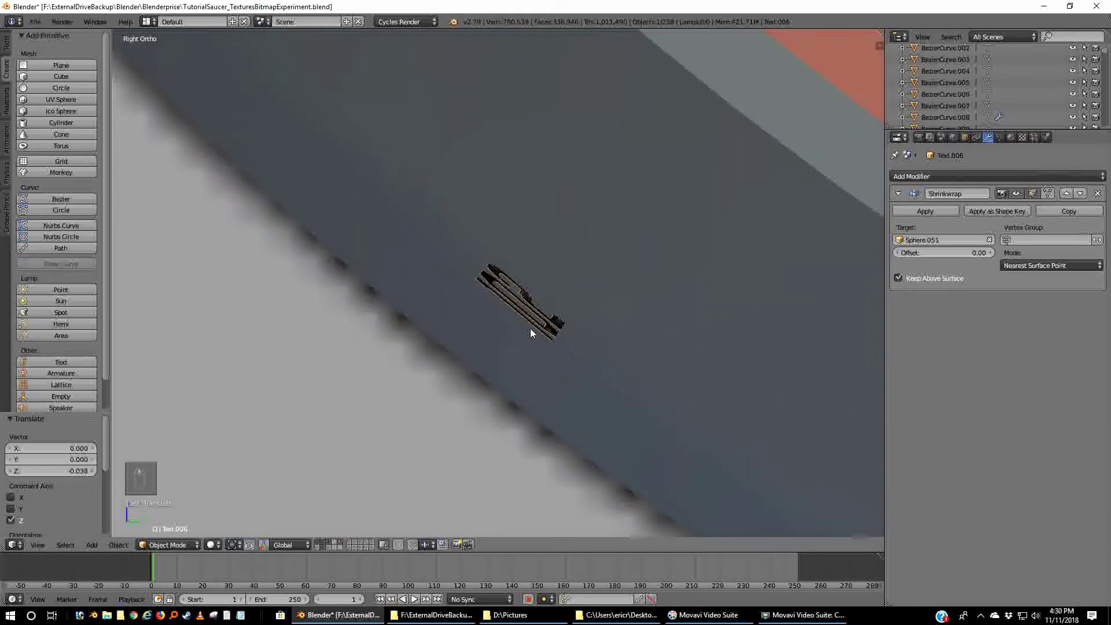
pyautogui.scroll(3, 535, 321)
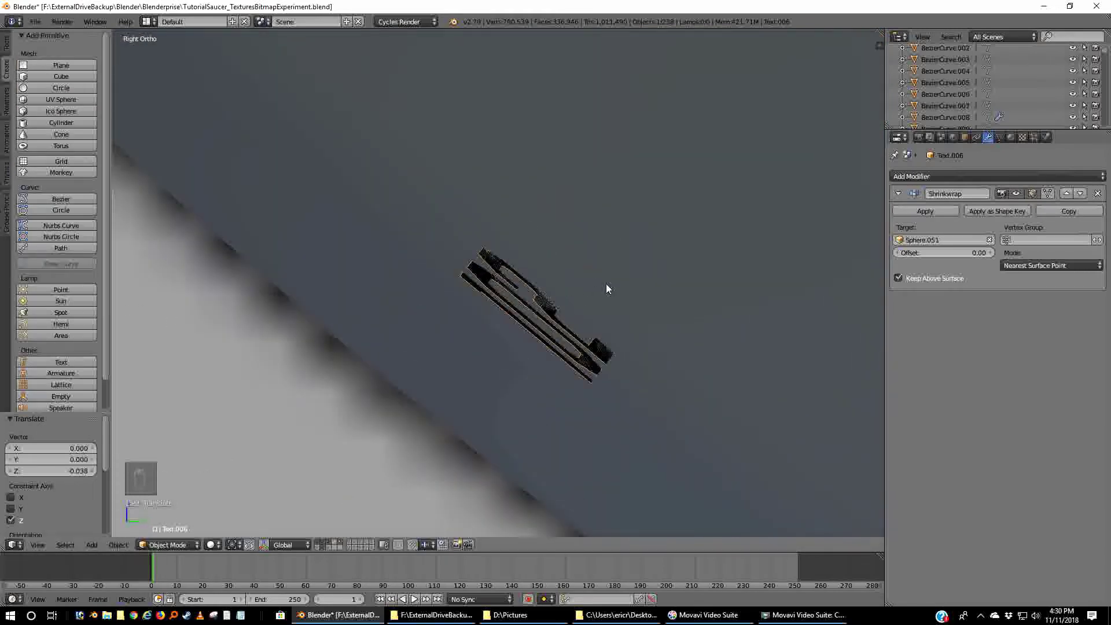
pyautogui.press('g')
pyautogui.press('y')
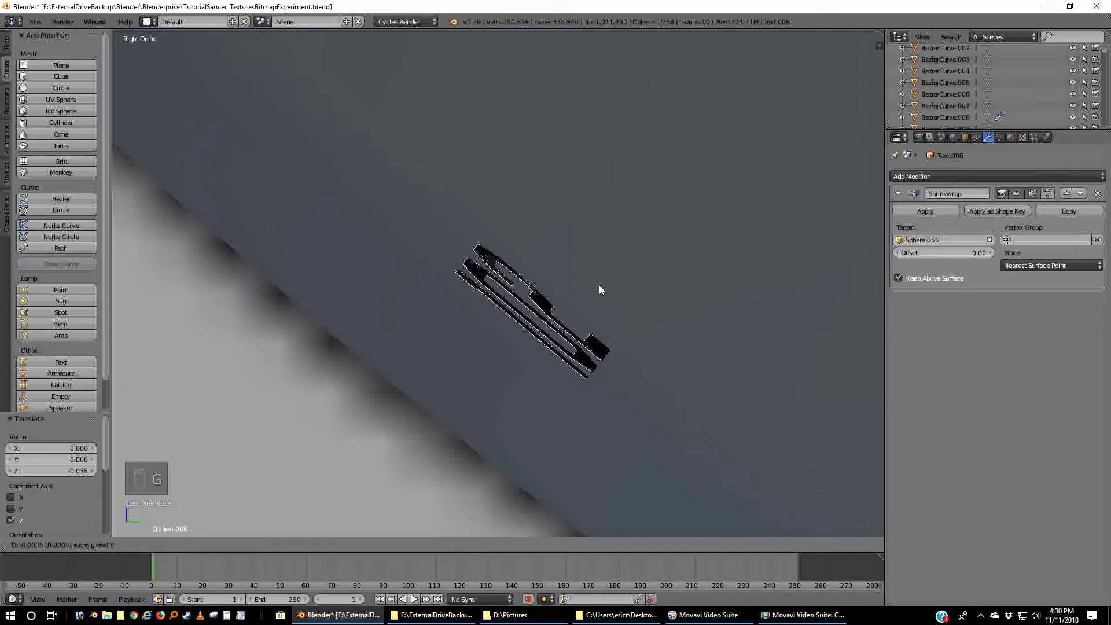
pyautogui.click(601, 287)
# - Move the number 102 by about 0.006 along the X axis to line it up with its red hull marking
pyautogui.press('KP_1')
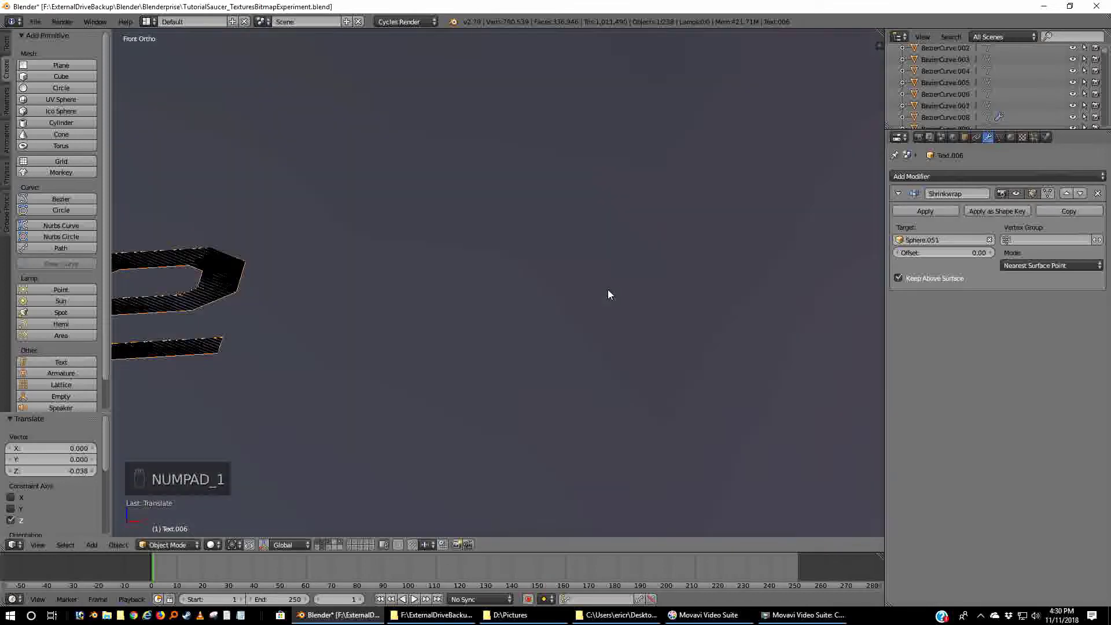
pyautogui.press('z')
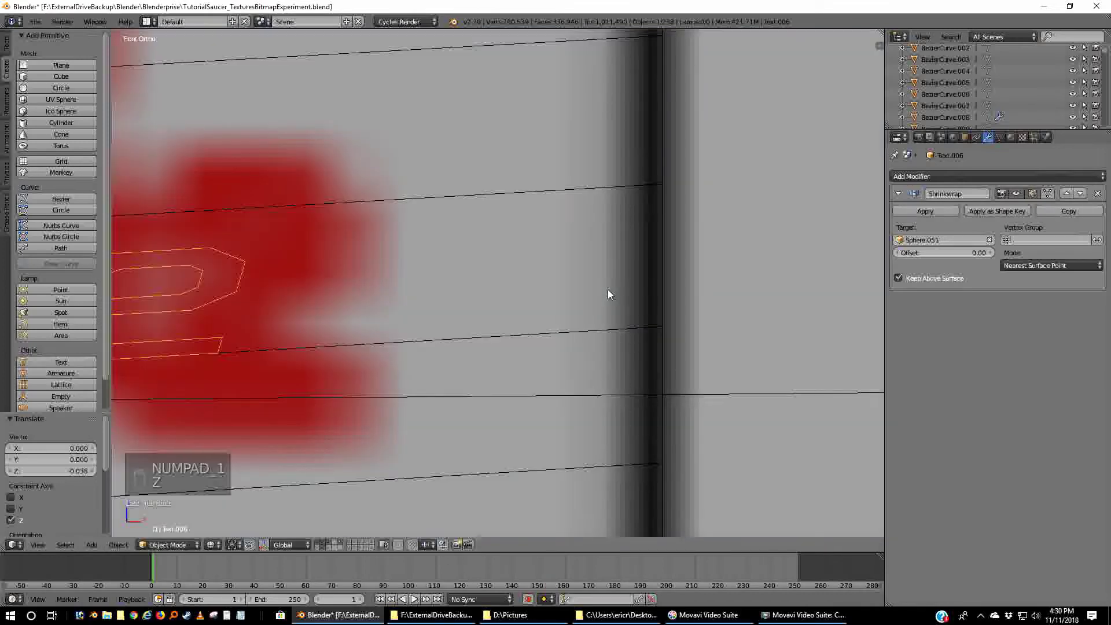
pyautogui.scroll(-4, 450, 274)
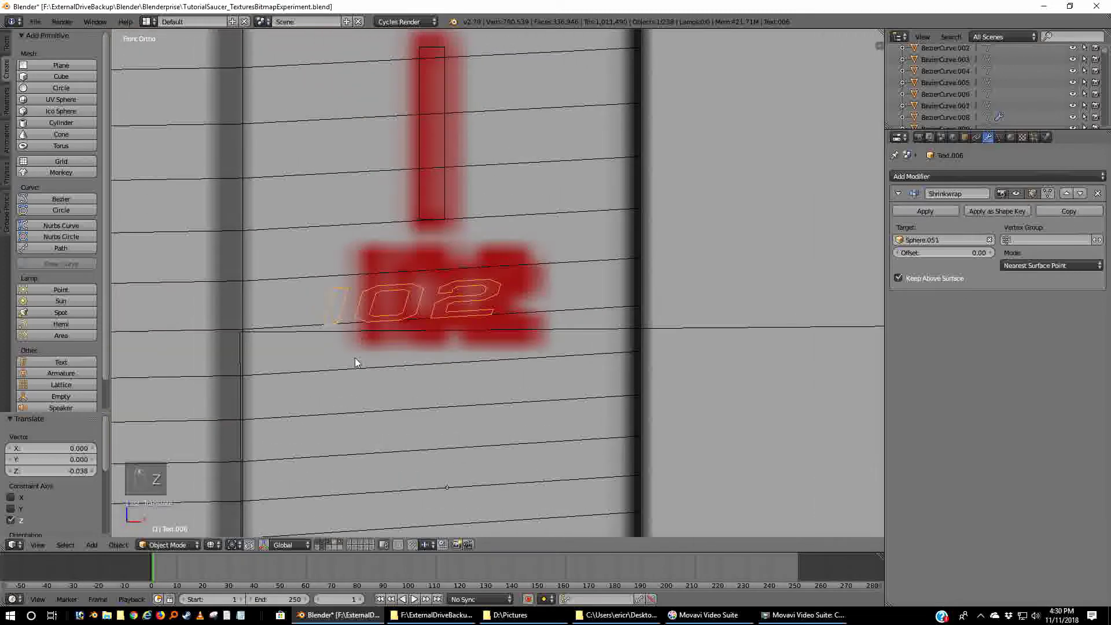
pyautogui.press('g')
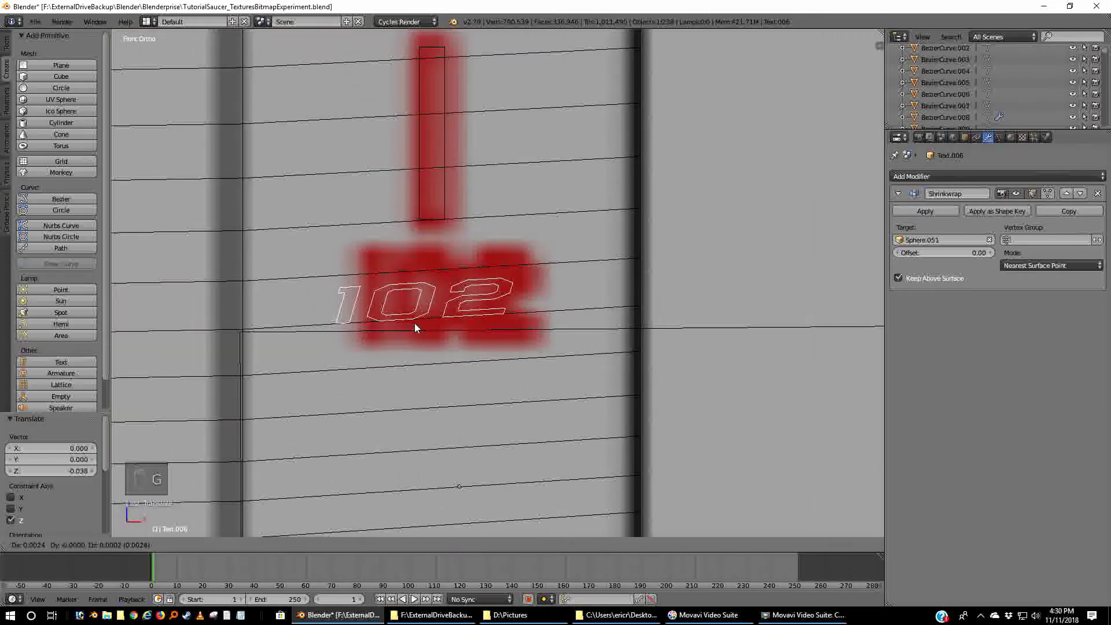
pyautogui.click(428, 327)
pyautogui.press('s')
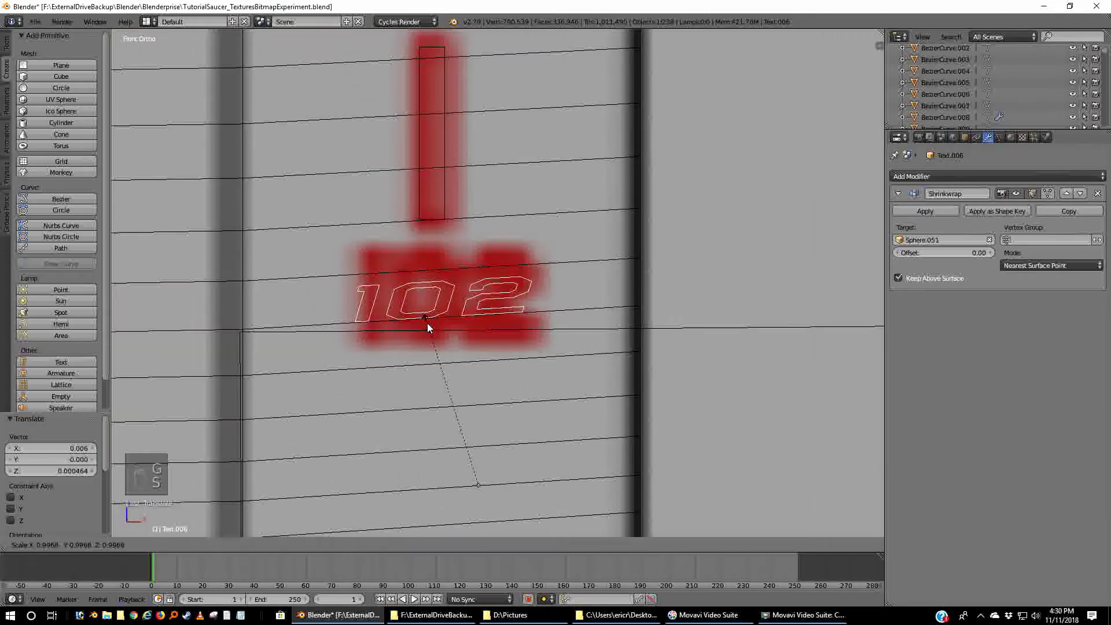
pyautogui.press('z')
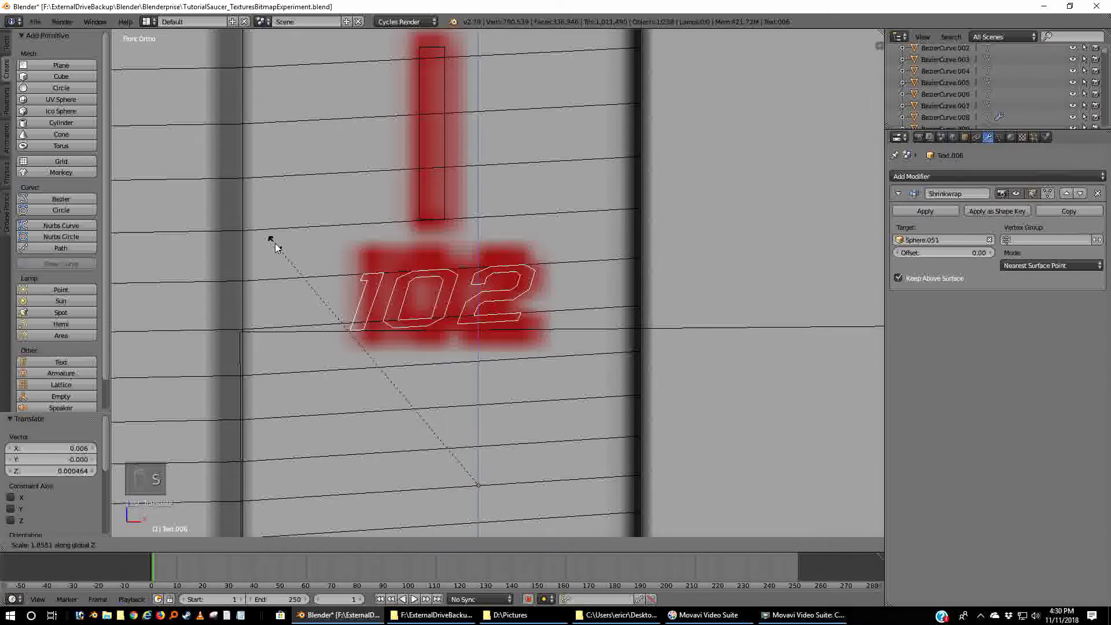
pyautogui.rightClick(276, 244)
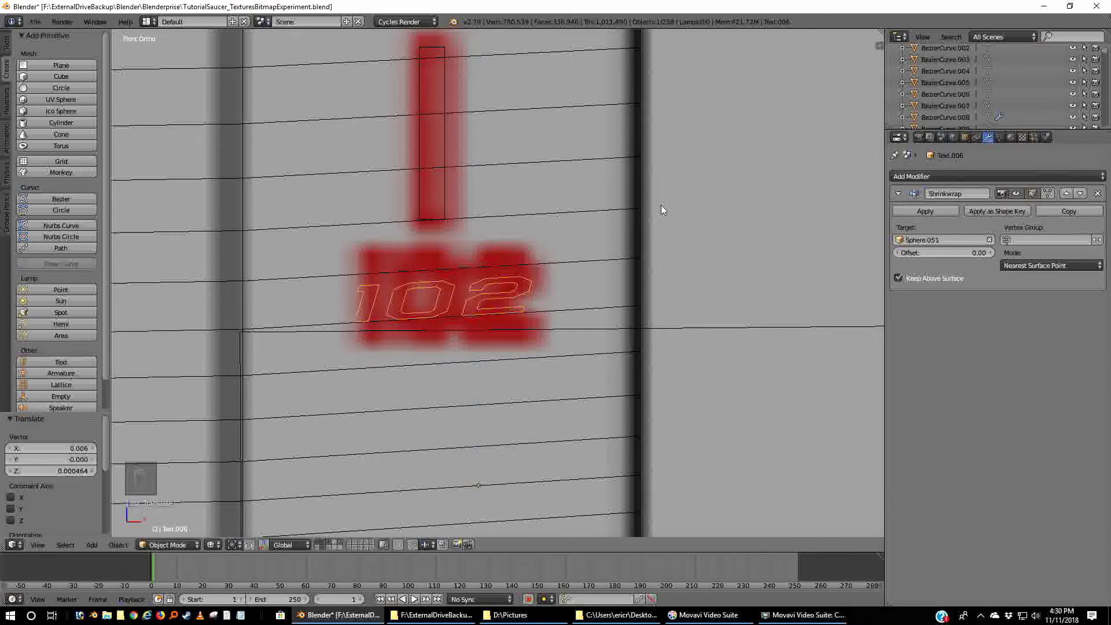
# - Try Nearest Vertex as the Shrinkwrap mode for the number 102, and set the mode to Project instead
pyautogui.click(1035, 265)
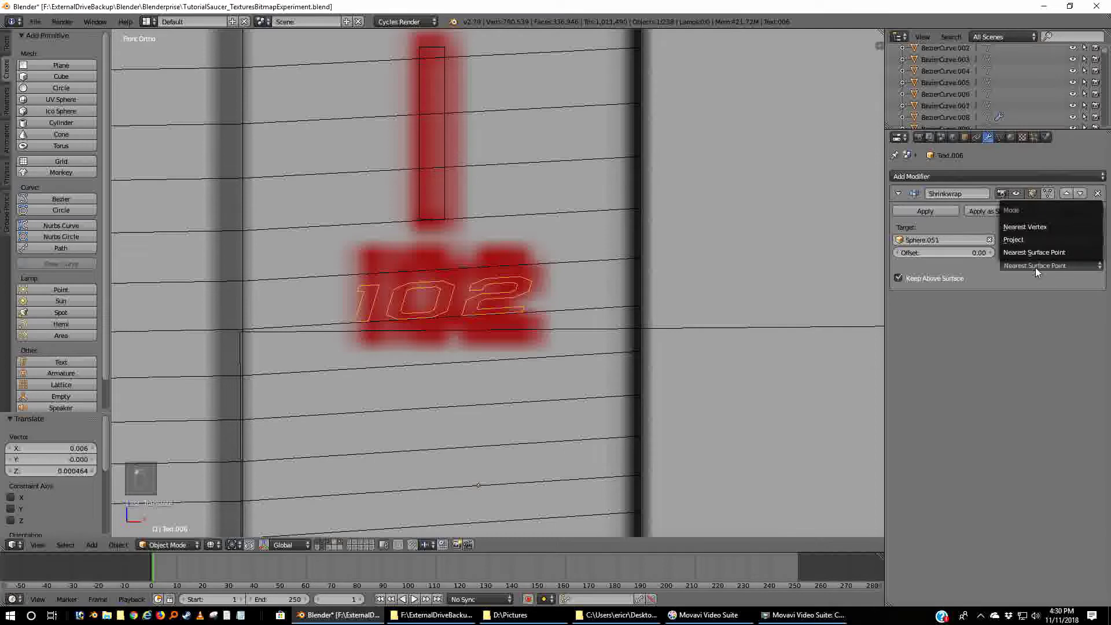
pyautogui.click(1037, 227)
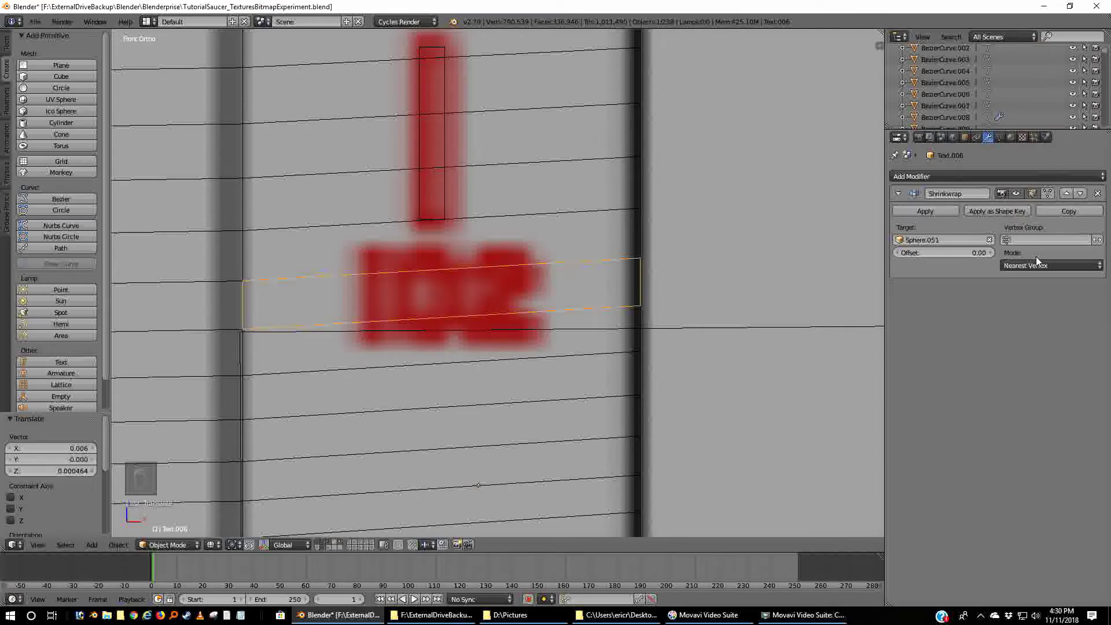
pyautogui.click(1035, 264)
pyautogui.click(1015, 238)
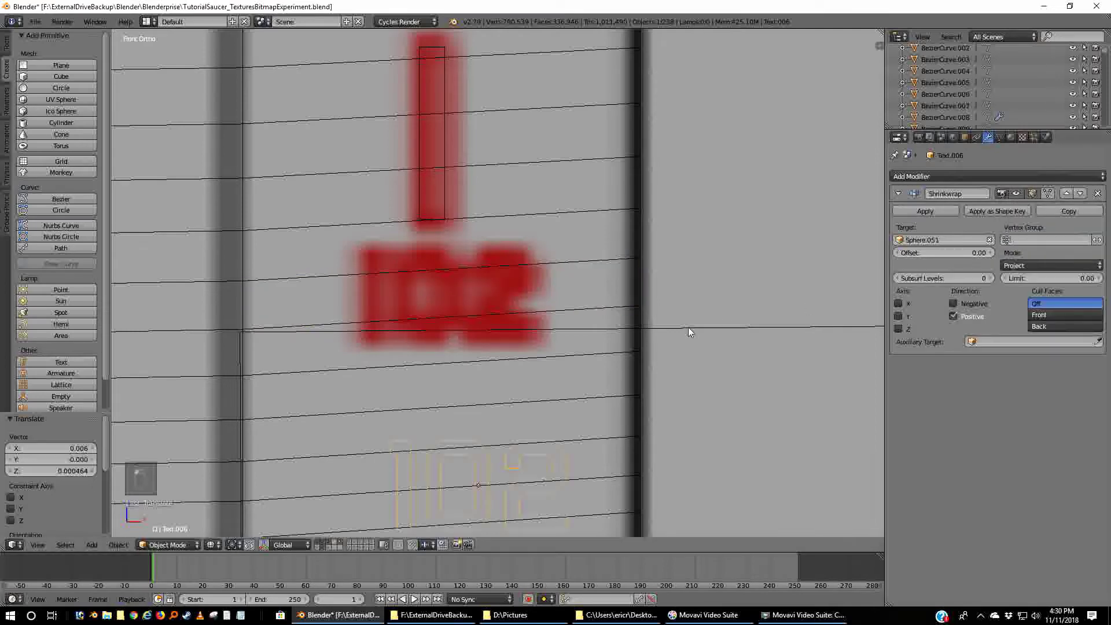
# - Move the number 102 up along the Z axis by about 0.039 and shift it about 0.005 along X onto its red hull marking
pyautogui.scroll(-7, 752, 308)
pyautogui.scroll(4, 694, 307)
pyautogui.scroll(3, 662, 310)
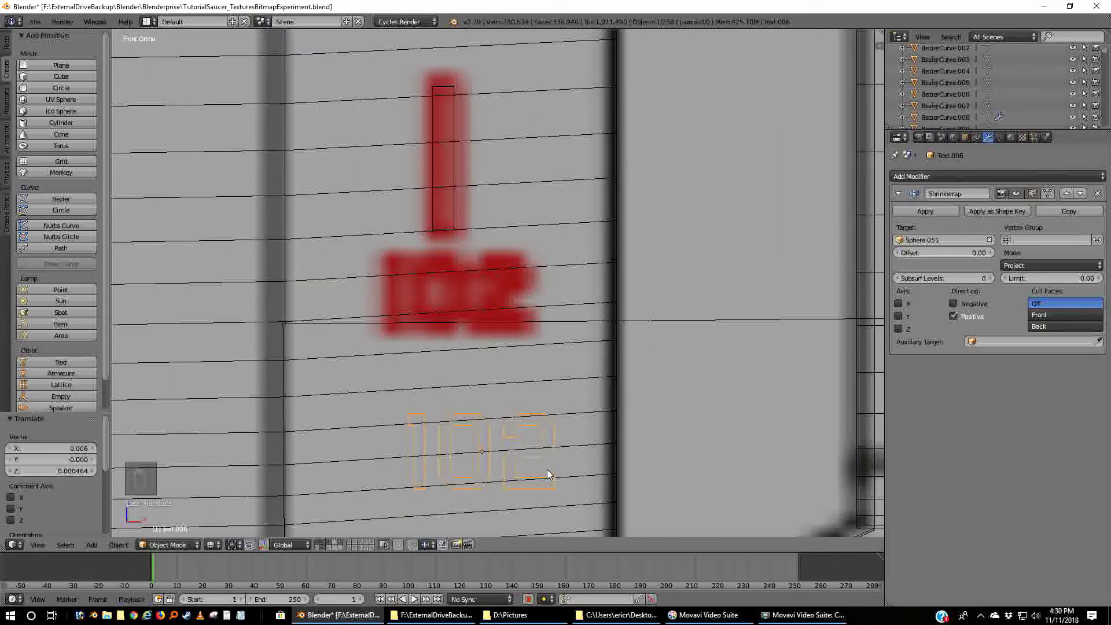
pyautogui.press('g')
pyautogui.press('z')
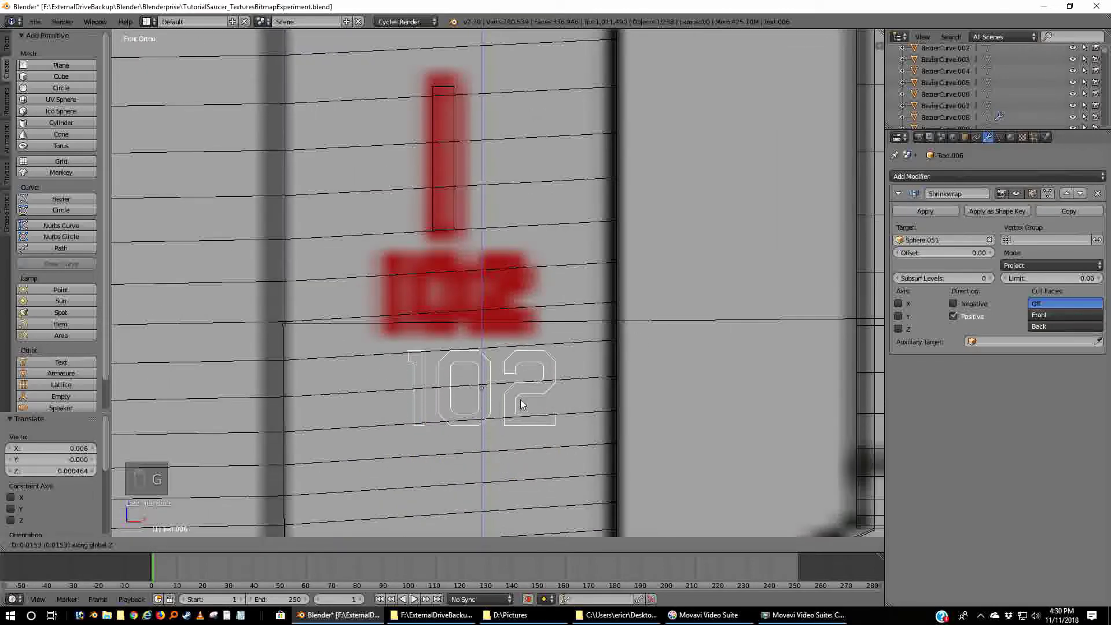
pyautogui.click(556, 319)
pyautogui.press('g')
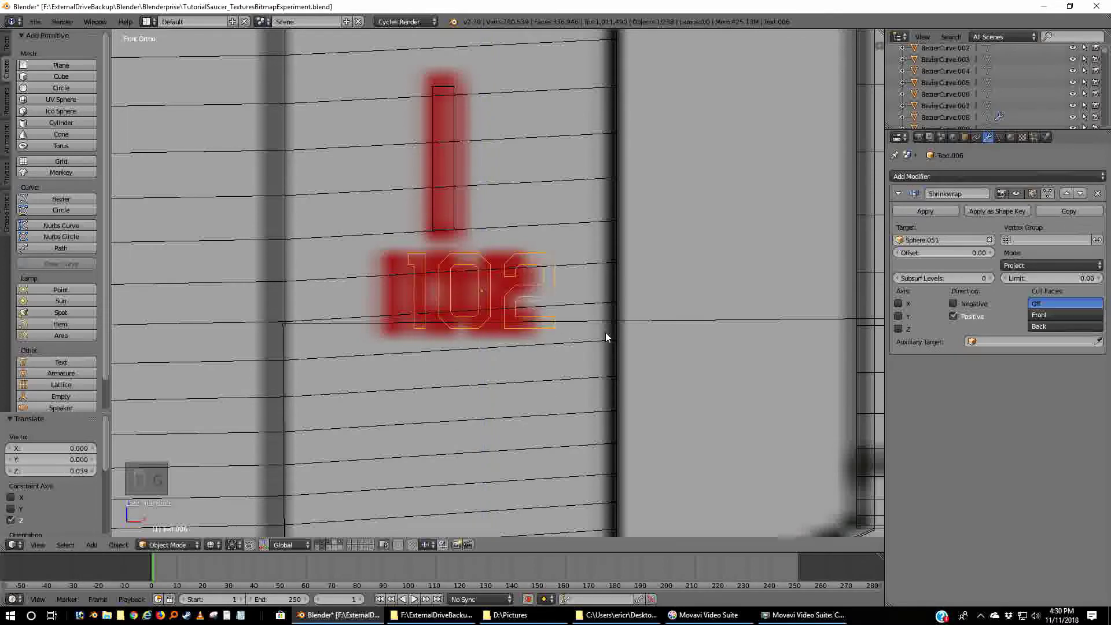
pyautogui.click(583, 337)
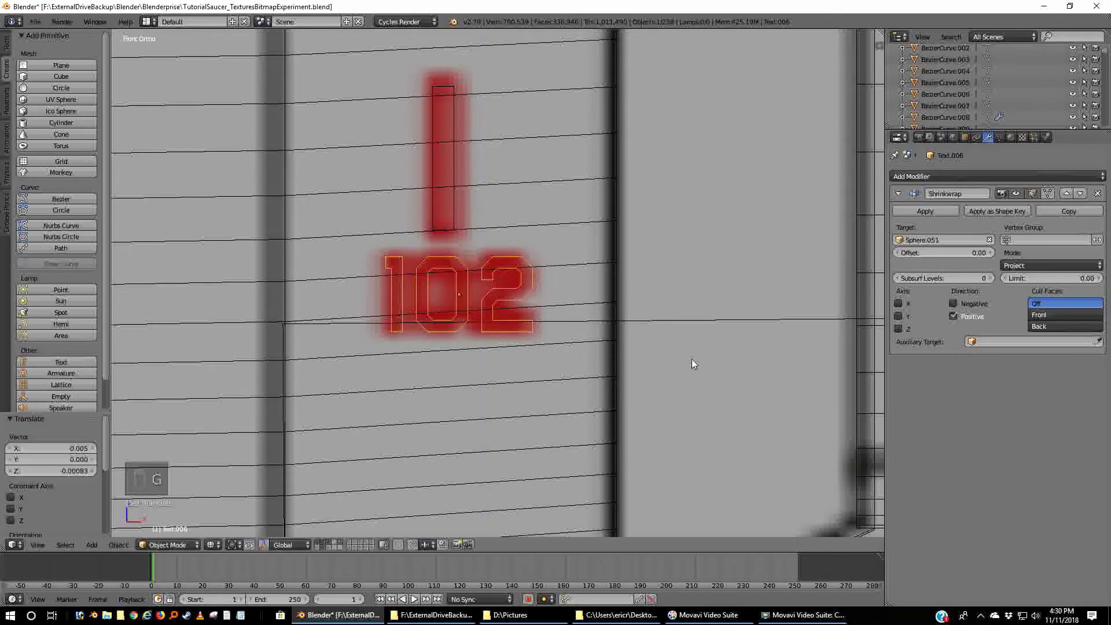
# - Set the Shrinkwrap offset of the number 102 to -0.02, judging it in solid shading
pyautogui.hotkey('shift', 'z')
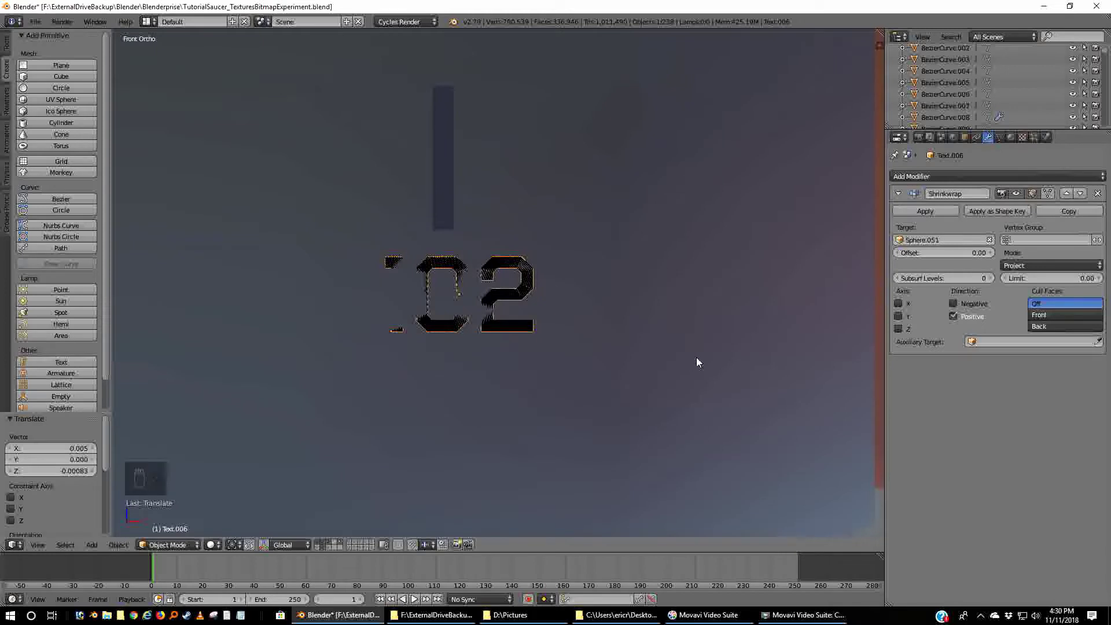
pyautogui.click(991, 253)
pyautogui.click(898, 253)
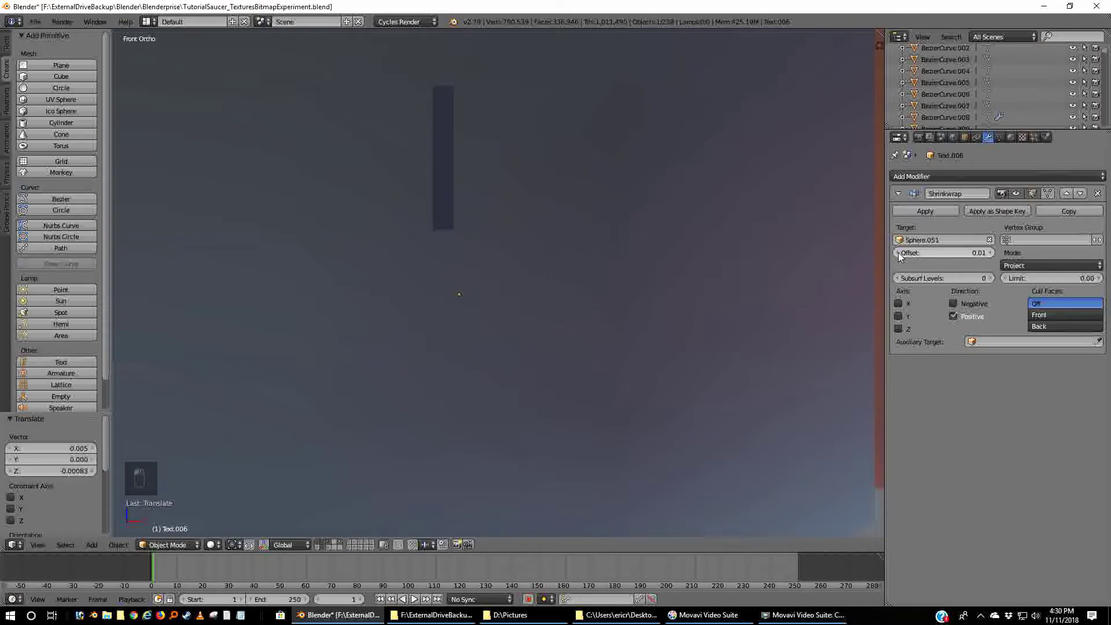
pyautogui.click(898, 252)
pyautogui.click(897, 253)
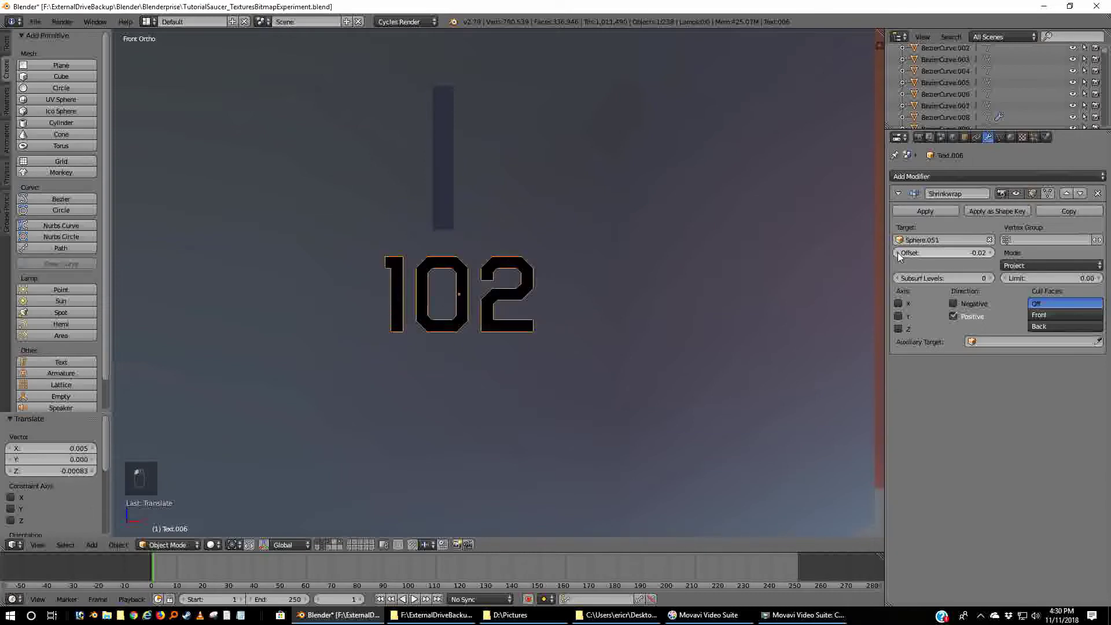
# - Check how the number 102 and its tick mark look on the hull in rendered viewport shading
pyautogui.moveTo(727, 310)
pyautogui.mouseDown(button='middle')
pyautogui.moveTo(739, 322)
pyautogui.moveTo(696, 328)
pyautogui.moveTo(662, 312)
pyautogui.moveTo(635, 325)
pyautogui.moveTo(657, 297)
pyautogui.moveTo(751, 263)
pyautogui.moveTo(721, 280)
pyautogui.moveTo(739, 315)
pyautogui.mouseUp(button='middle')
pyautogui.press('KP_3')
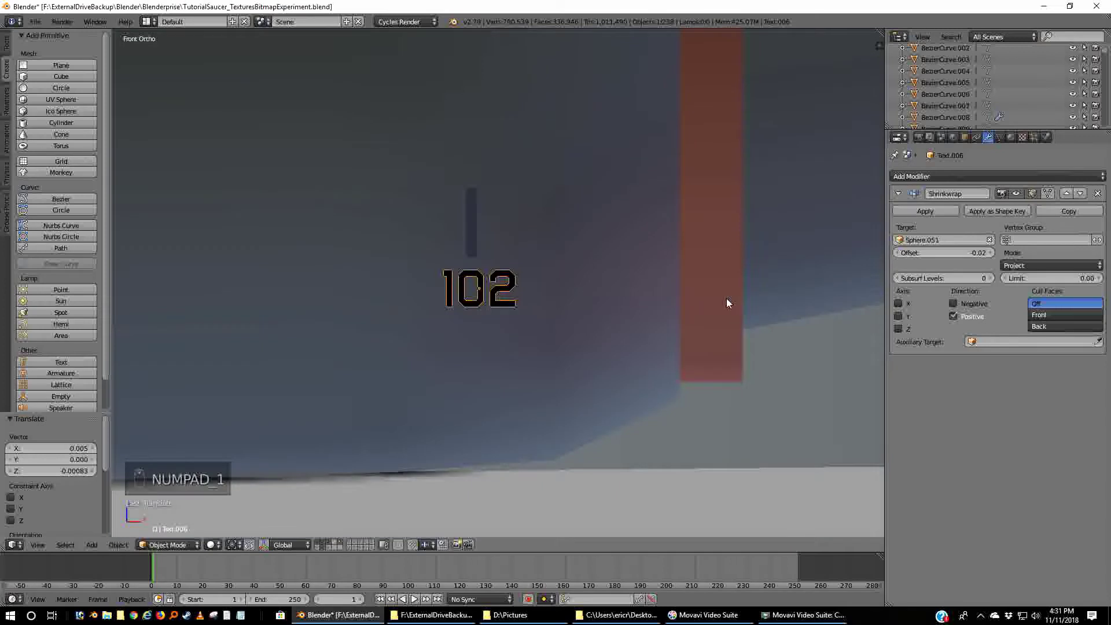
pyautogui.press('KP_1')
pyautogui.scroll(3, 680, 311)
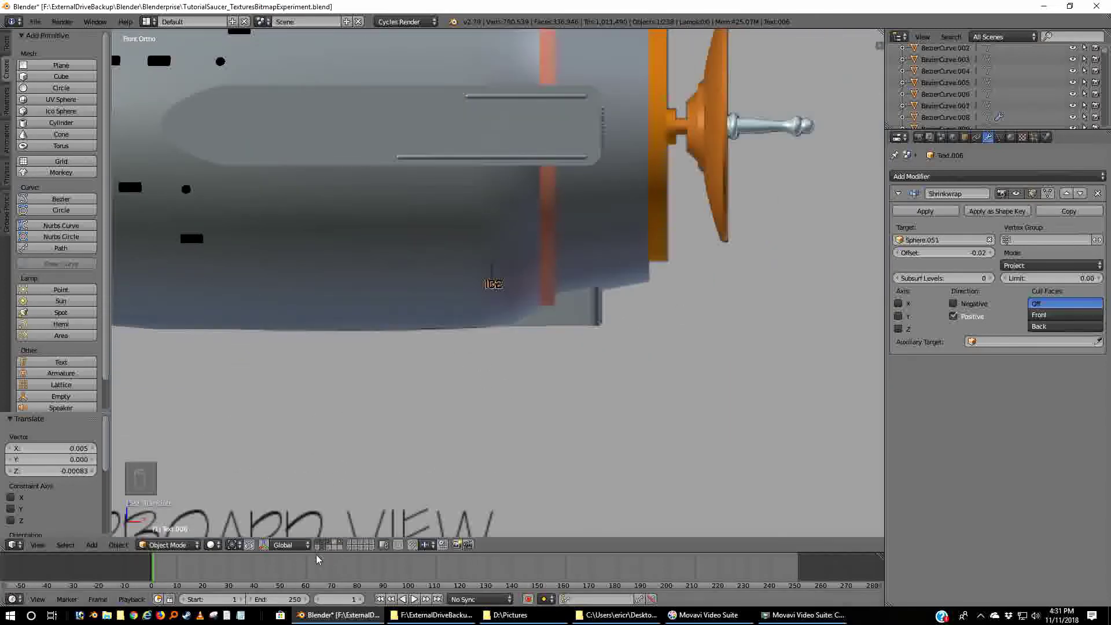
pyautogui.click(212, 544)
pyautogui.click(220, 469)
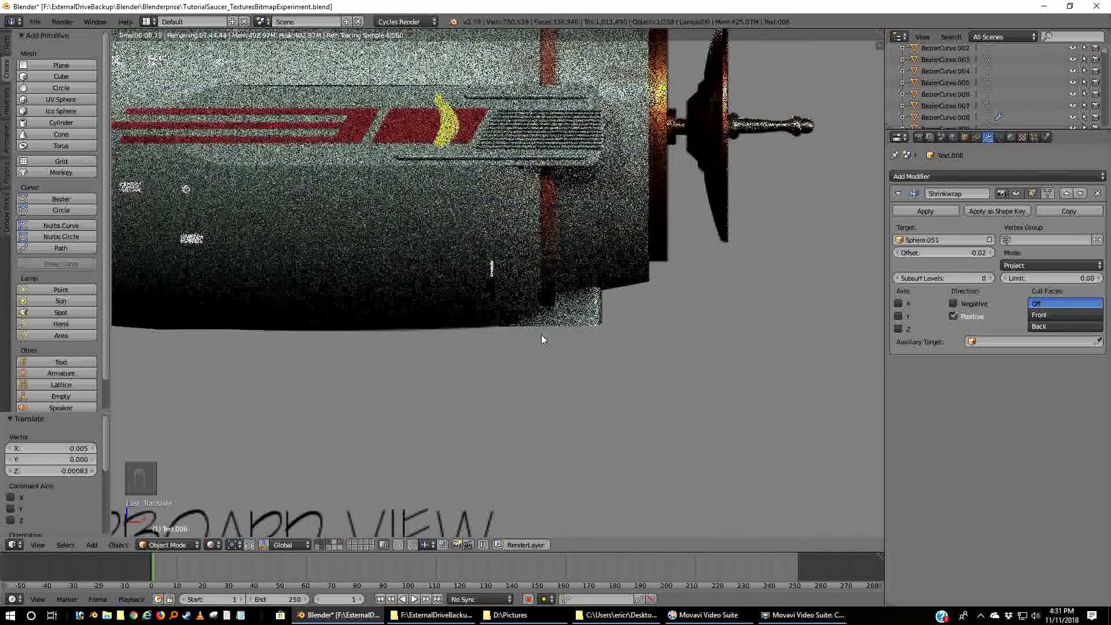
pyautogui.scroll(1, 465, 362)
pyautogui.scroll(2, 464, 362)
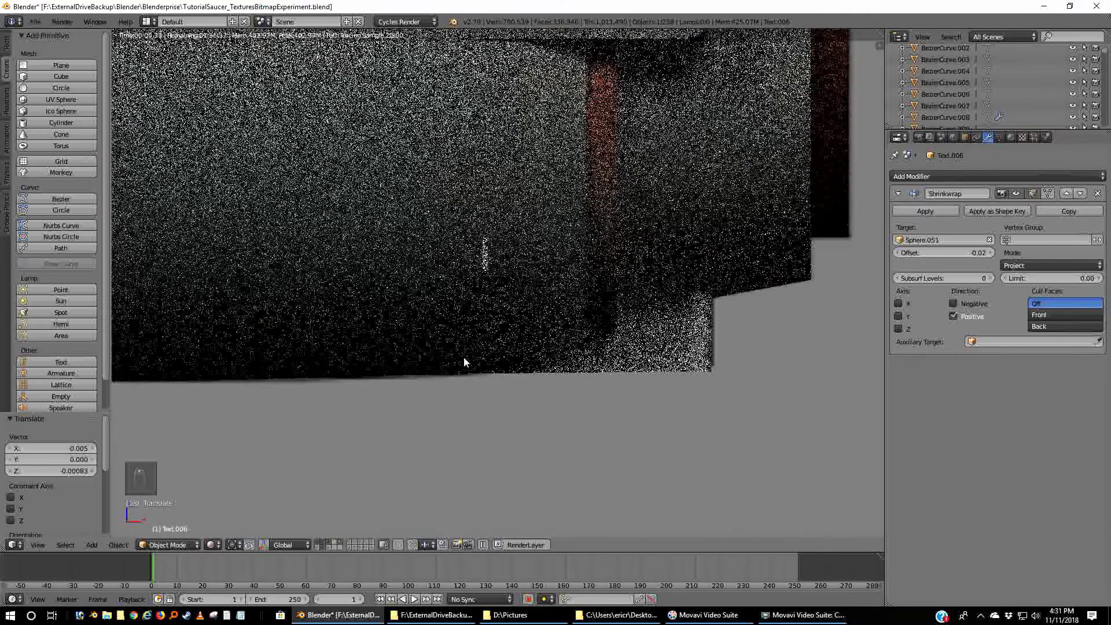
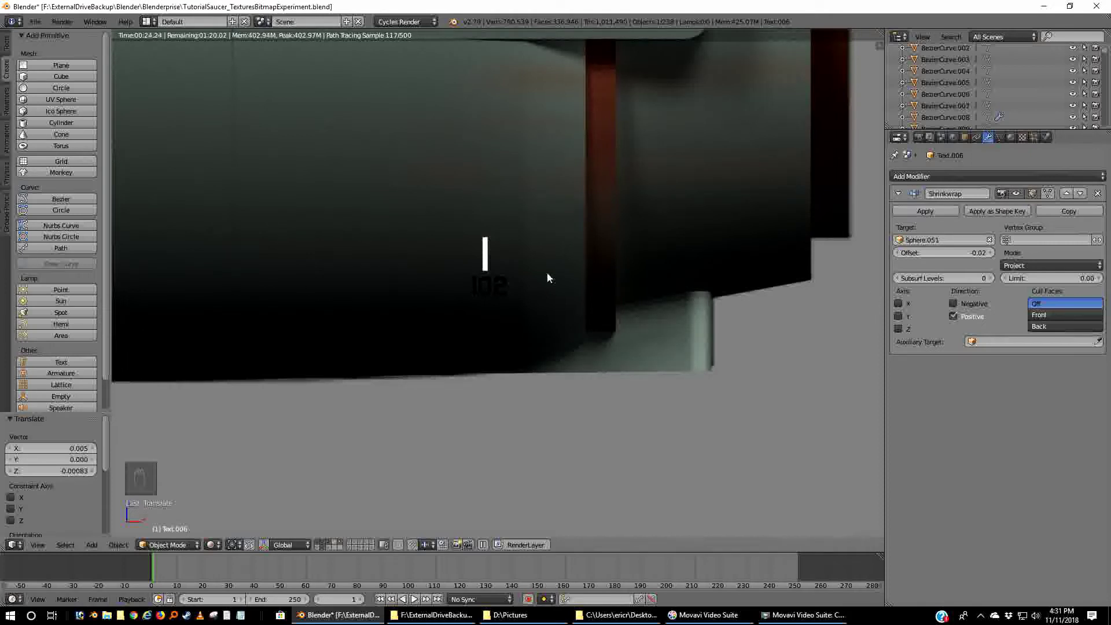
# - Assign the existing Black material to the tick mark above the number 102 and display the model in wireframe
pyautogui.rightClick(486, 250)
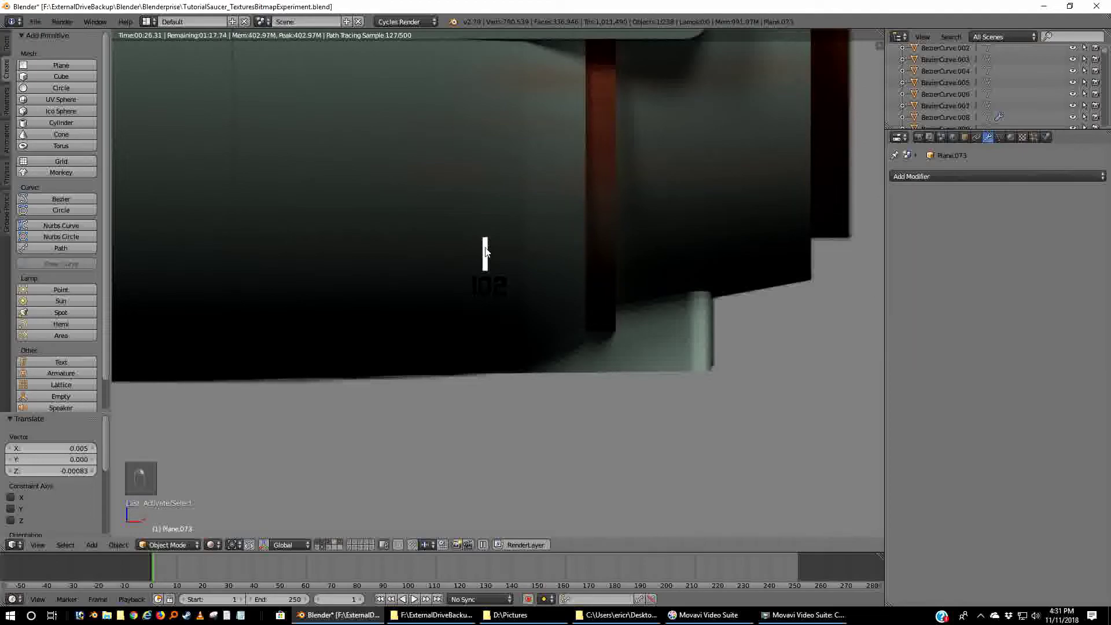
pyautogui.click(1012, 137)
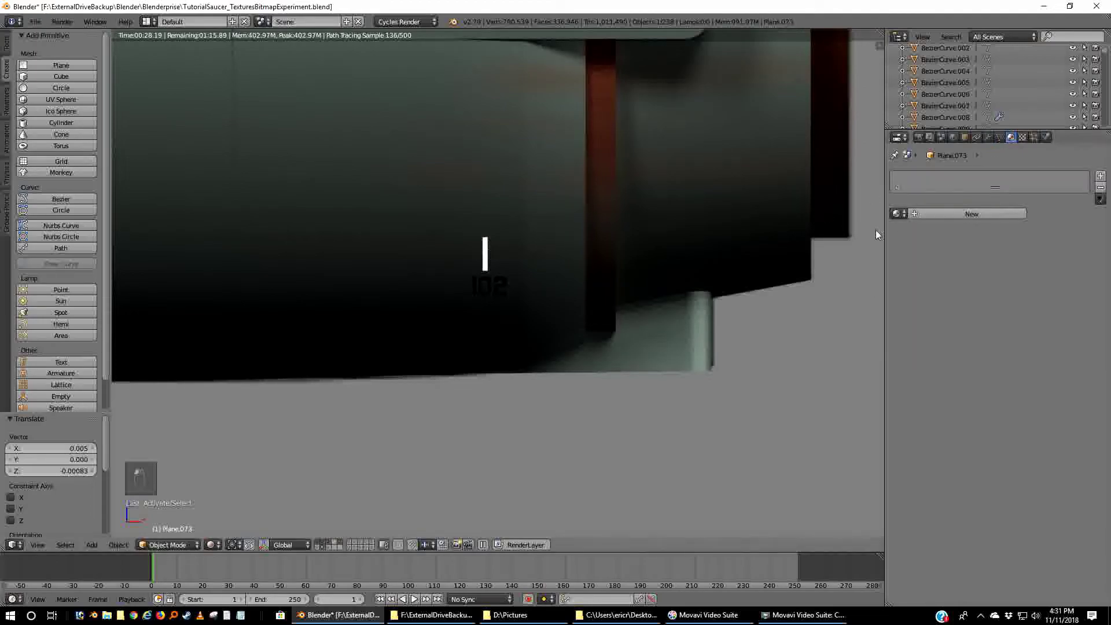
pyautogui.scroll(-10, 616, 256)
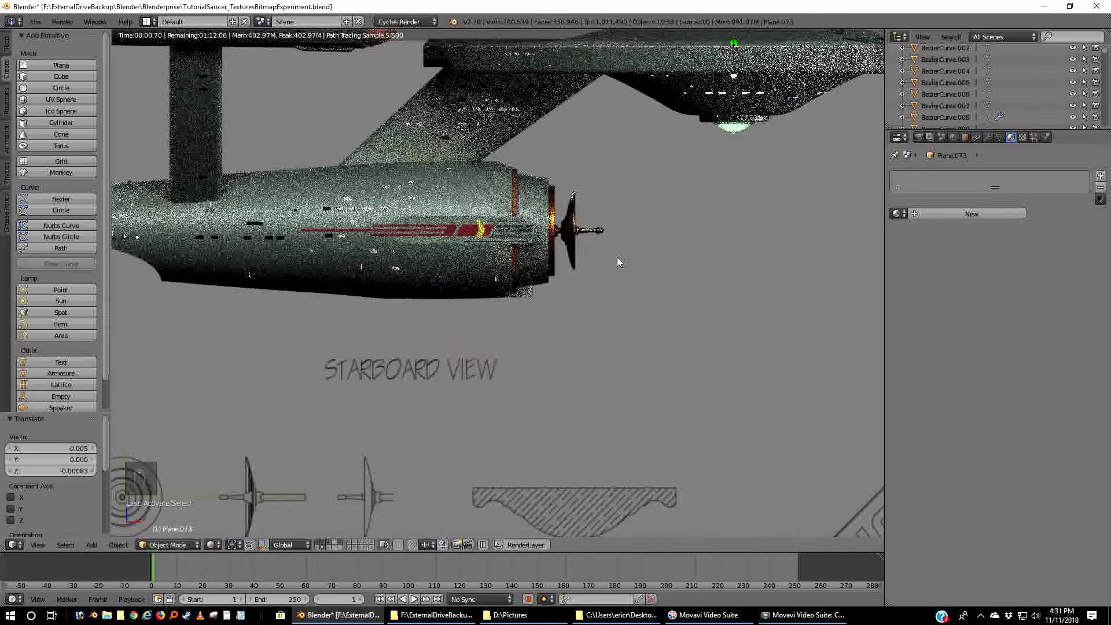
pyautogui.moveTo(497, 298); pyautogui.dragTo(472, 306, button='middle')
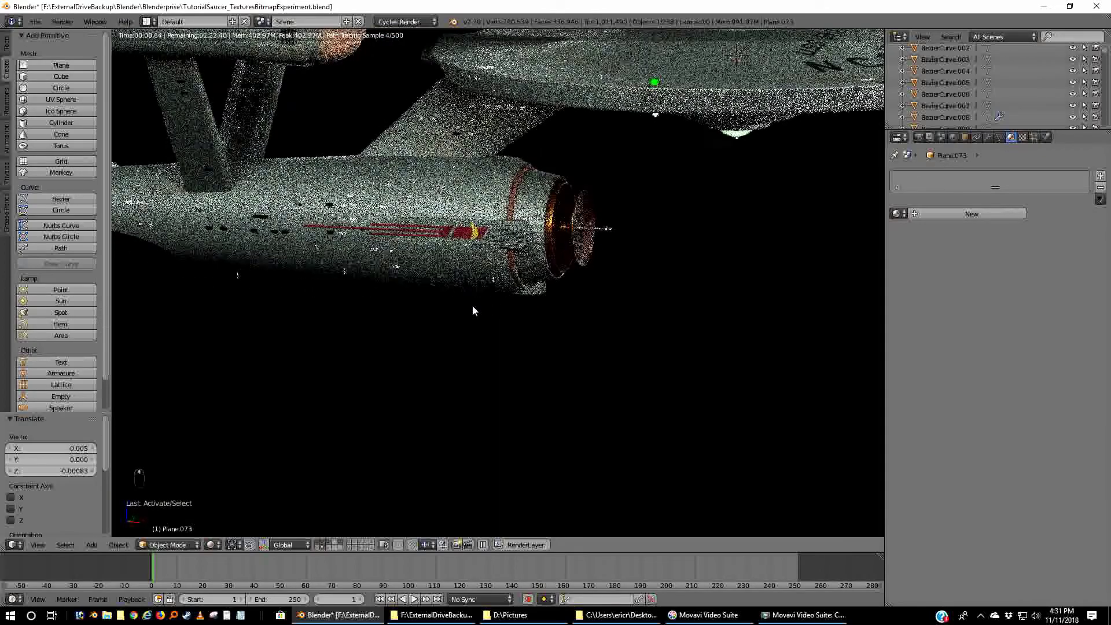
pyautogui.press('z')
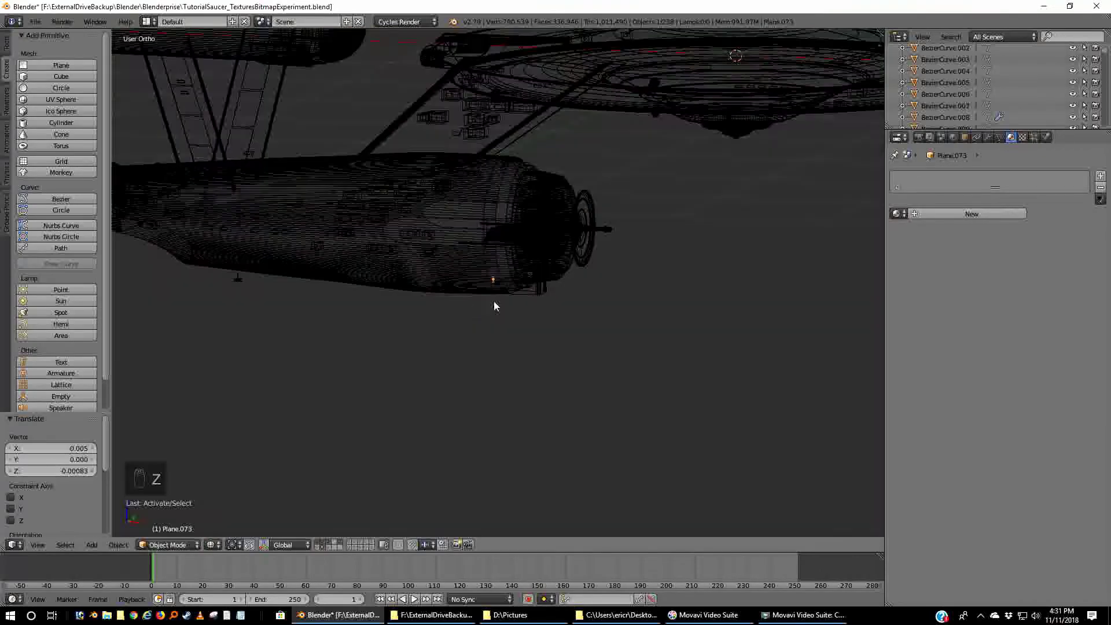
pyautogui.scroll(5, 592, 279)
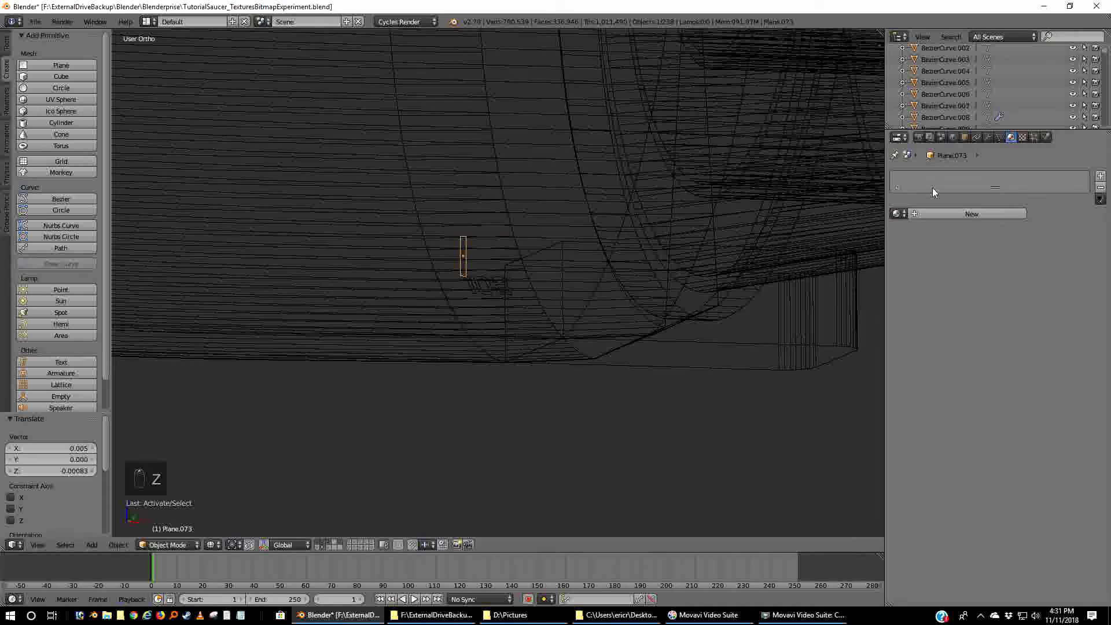
pyautogui.click(898, 214)
pyautogui.click(926, 250)
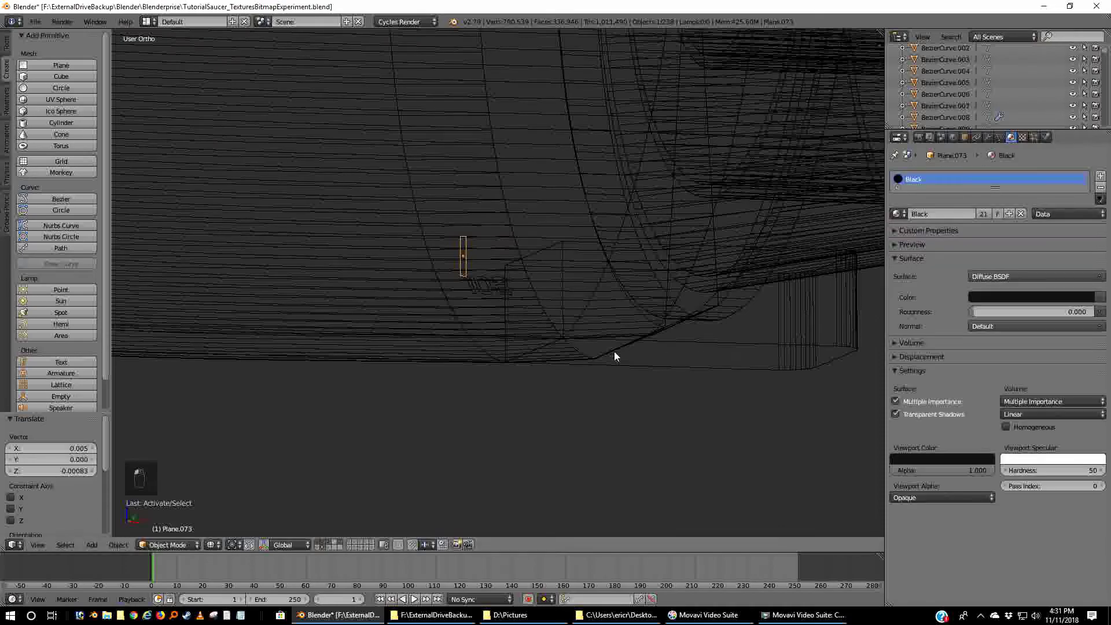
# - Assign the Black material to the next tick mark aft of the 102 marking, low on the engineering hull
pyautogui.scroll(-4, 483, 376)
pyautogui.moveTo(484, 377); pyautogui.dragTo(557, 448, button='middle')
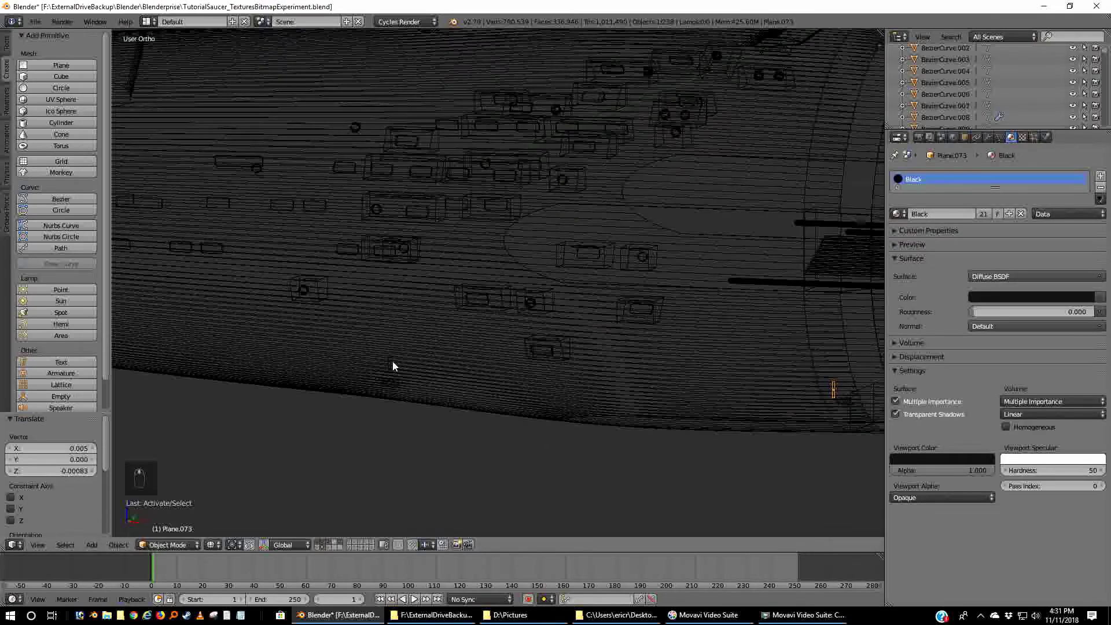
pyautogui.rightClick(389, 364)
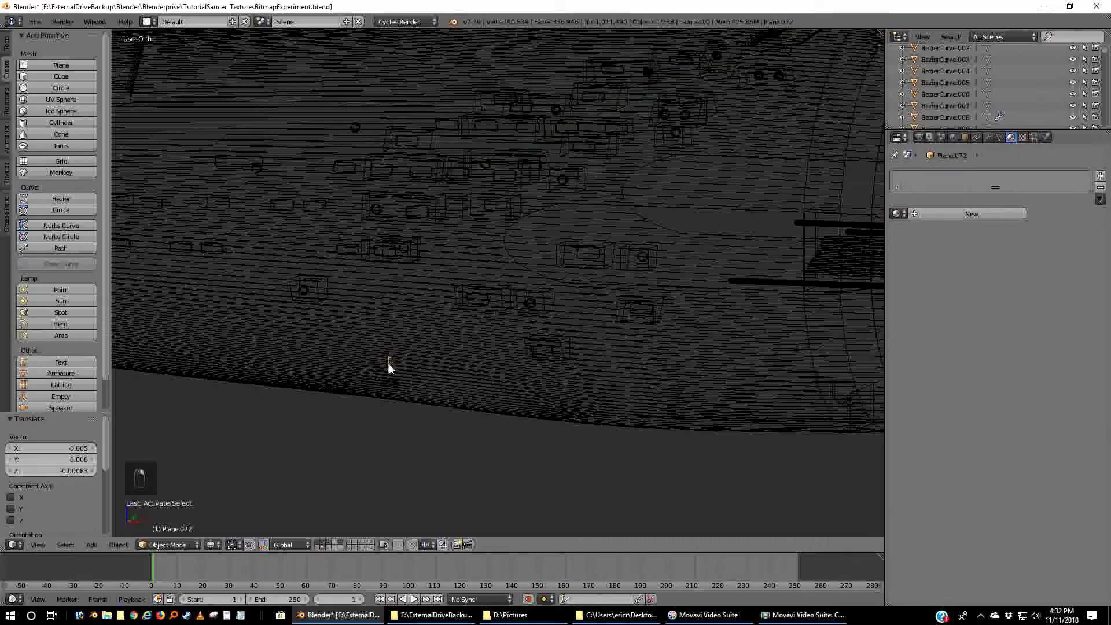
pyautogui.click(894, 214)
pyautogui.click(920, 250)
# - Assign the Black material to the tick mark just beneath the hull's lower edge, aft of the previous one
pyautogui.moveTo(362, 362); pyautogui.dragTo(618, 439, button='middle')
pyautogui.rightClick(421, 506)
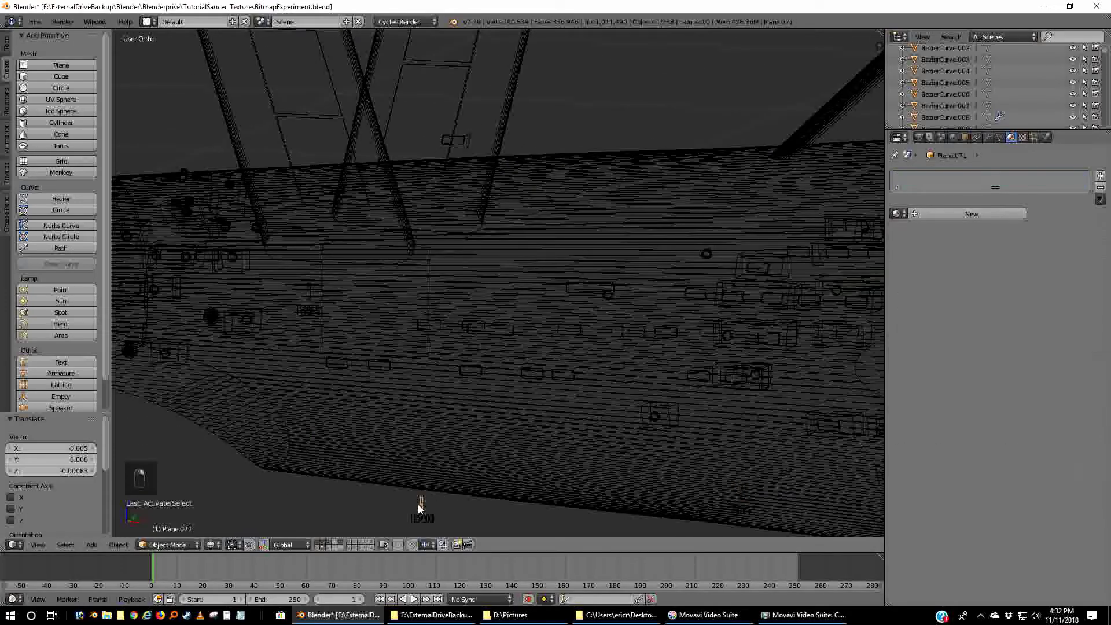
pyautogui.click(896, 213)
pyautogui.click(912, 253)
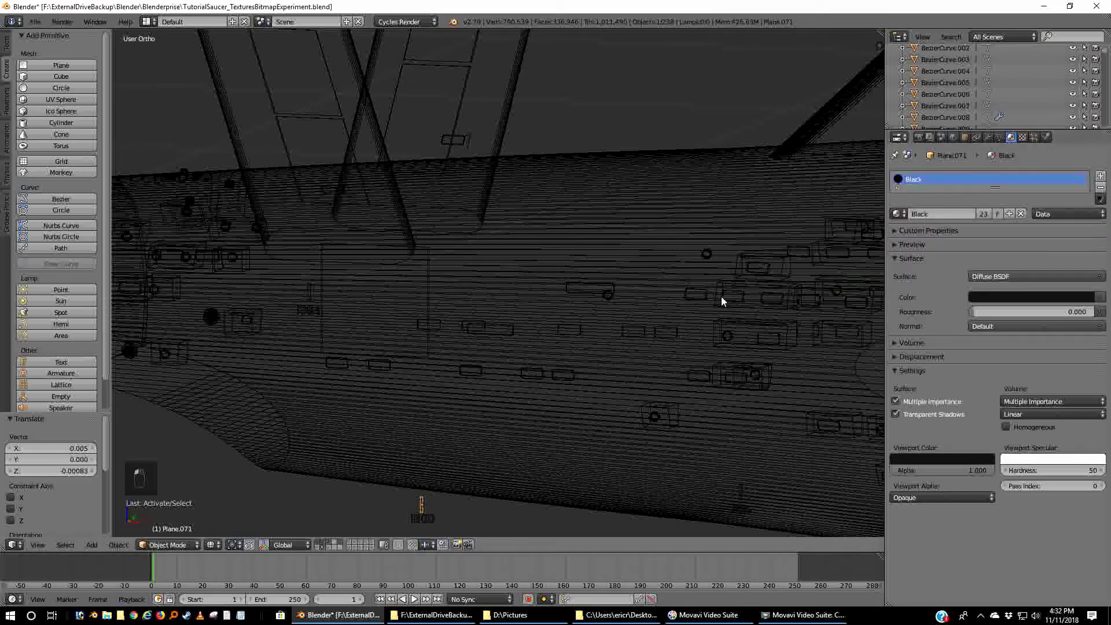
# - Assign the Black material to the tick mark on the hull side below the nacelle pylons
pyautogui.moveTo(330, 305); pyautogui.dragTo(451, 318, button='middle')
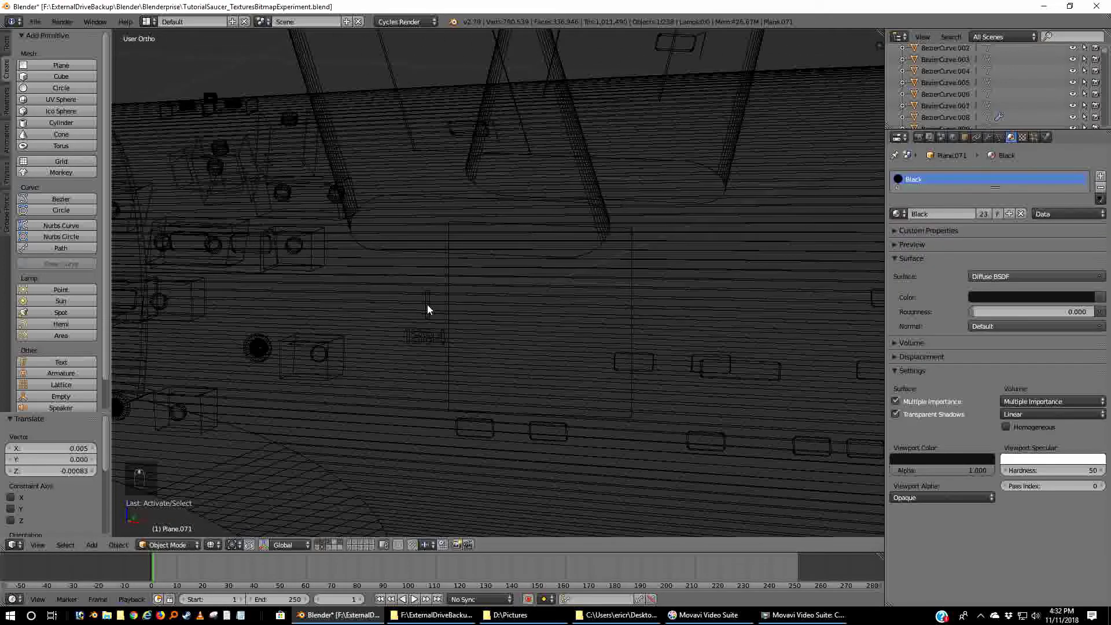
pyautogui.rightClick(427, 304)
pyautogui.click(896, 214)
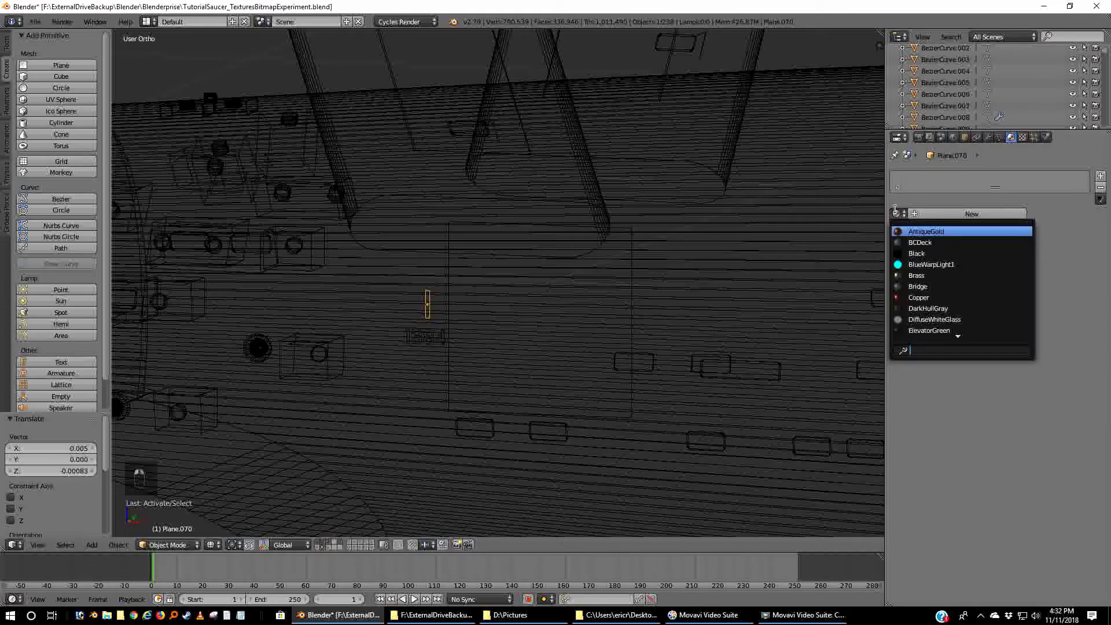
pyautogui.click(916, 253)
# - Assign the Black material to the rearmost tick mark, at the stern end of the engineering hull
pyautogui.moveTo(566, 324); pyautogui.dragTo(518, 341, button='middle')
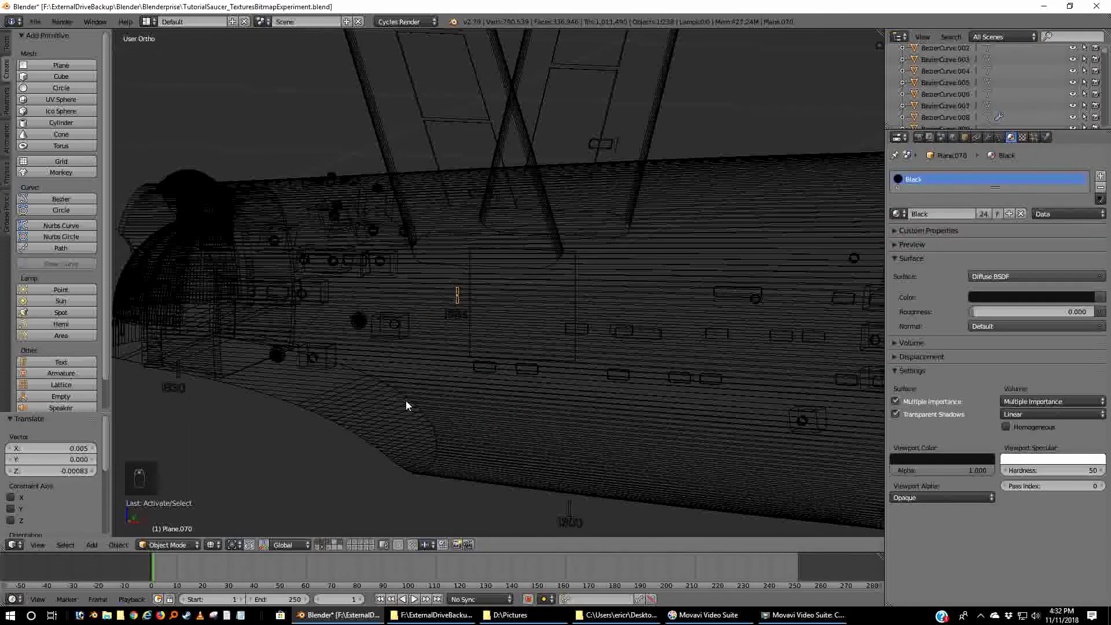
pyautogui.keyDown('shift'); pyautogui.moveTo(406, 404); pyautogui.dragTo(644, 424, button='middle'); pyautogui.keyUp('shift')
pyautogui.rightClick(445, 383)
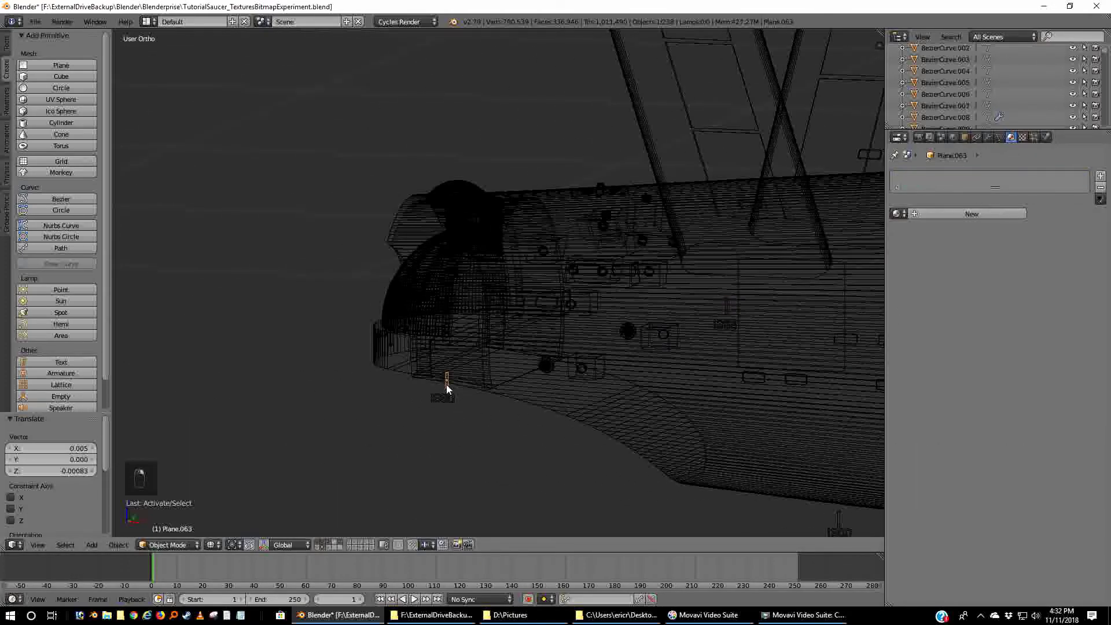
pyautogui.click(896, 213)
pyautogui.click(917, 253)
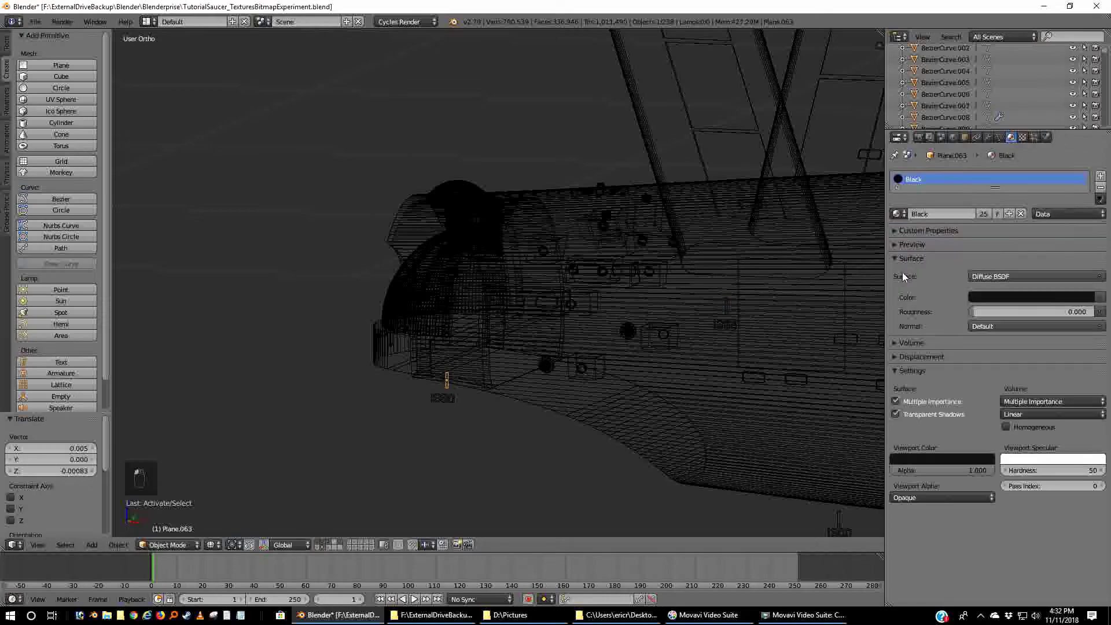
# - Add a Shrinkwrap modifier to the tick mark above the 102 marking, targeting the engineering hull (Sphere.051)
pyautogui.press('KP_1')
pyautogui.scroll(-2, 763, 376)
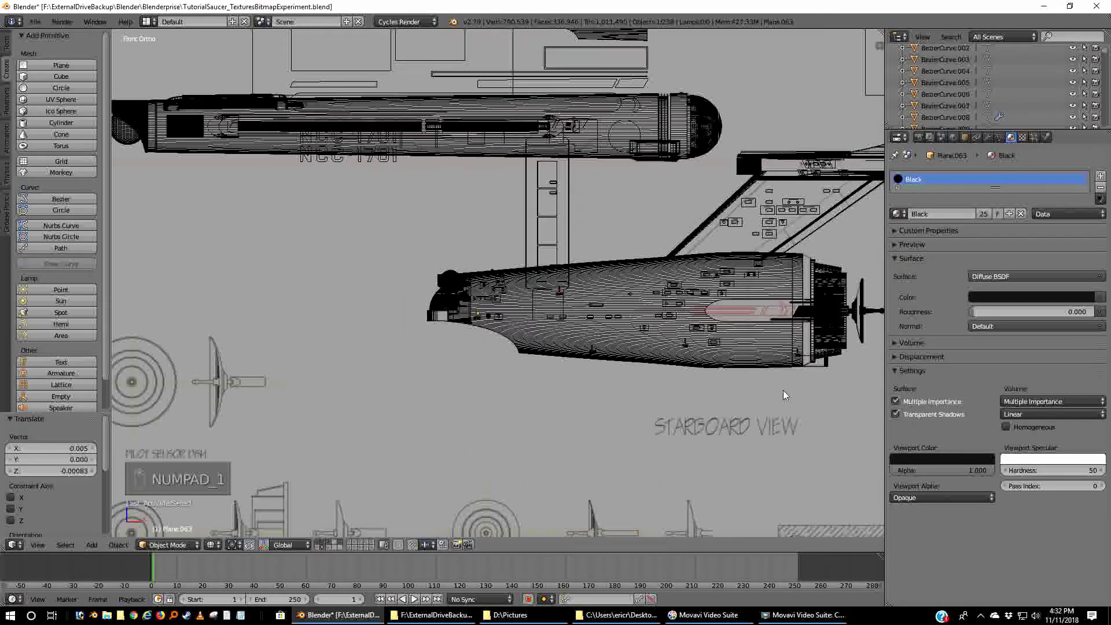
pyautogui.keyDown('shift'); pyautogui.moveTo(782, 390); pyautogui.dragTo(540, 361, button='middle'); pyautogui.keyUp('shift')
pyautogui.scroll(4, 544, 373)
pyautogui.press('a')
pyautogui.press('a')
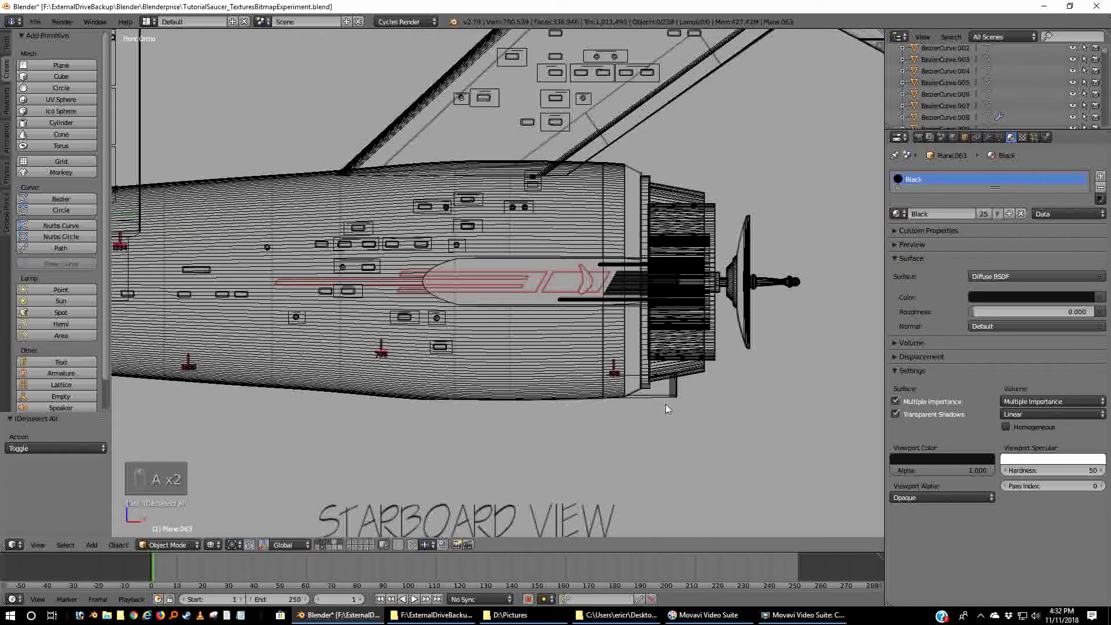
pyautogui.scroll(5, 731, 450)
pyautogui.keyDown('shift'); pyautogui.moveTo(758, 453); pyautogui.dragTo(545, 354, button='middle'); pyautogui.keyUp('shift')
pyautogui.scroll(5, 694, 462)
pyautogui.keyDown('shift'); pyautogui.moveTo(702, 470); pyautogui.dragTo(614, 284, button='middle'); pyautogui.keyUp('shift')
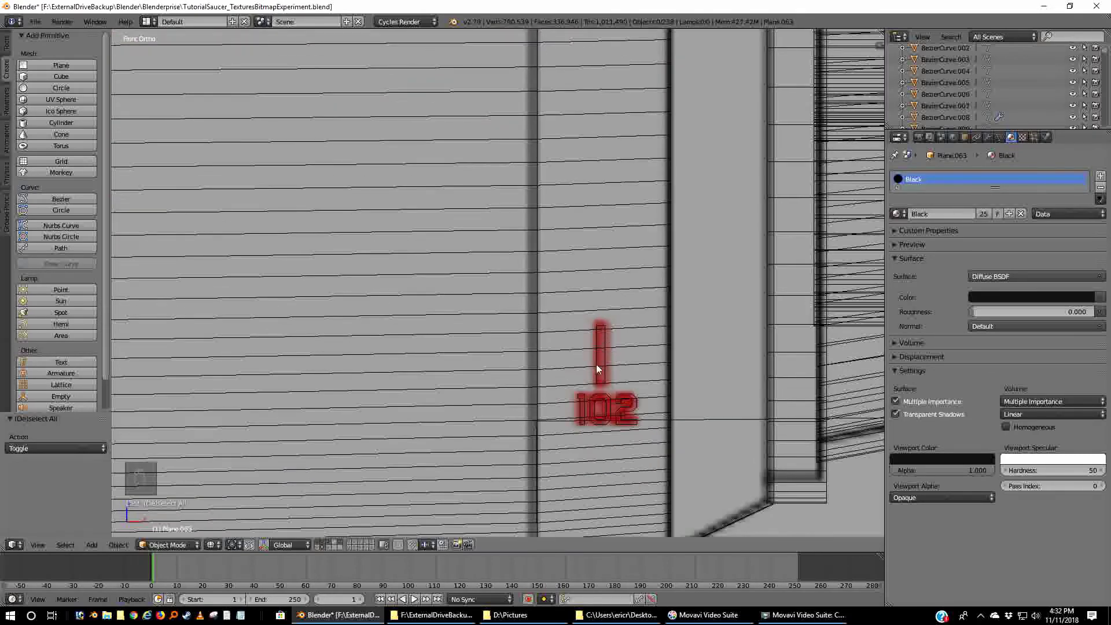
pyautogui.rightClick(604, 365)
pyautogui.press('z')
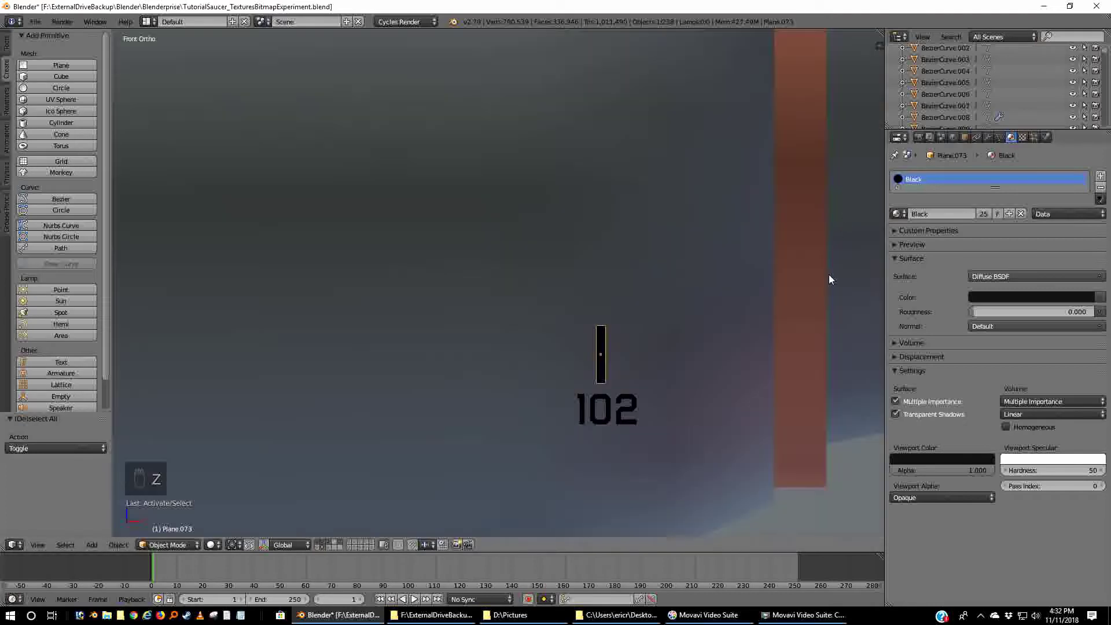
pyautogui.click(988, 137)
pyautogui.click(952, 175)
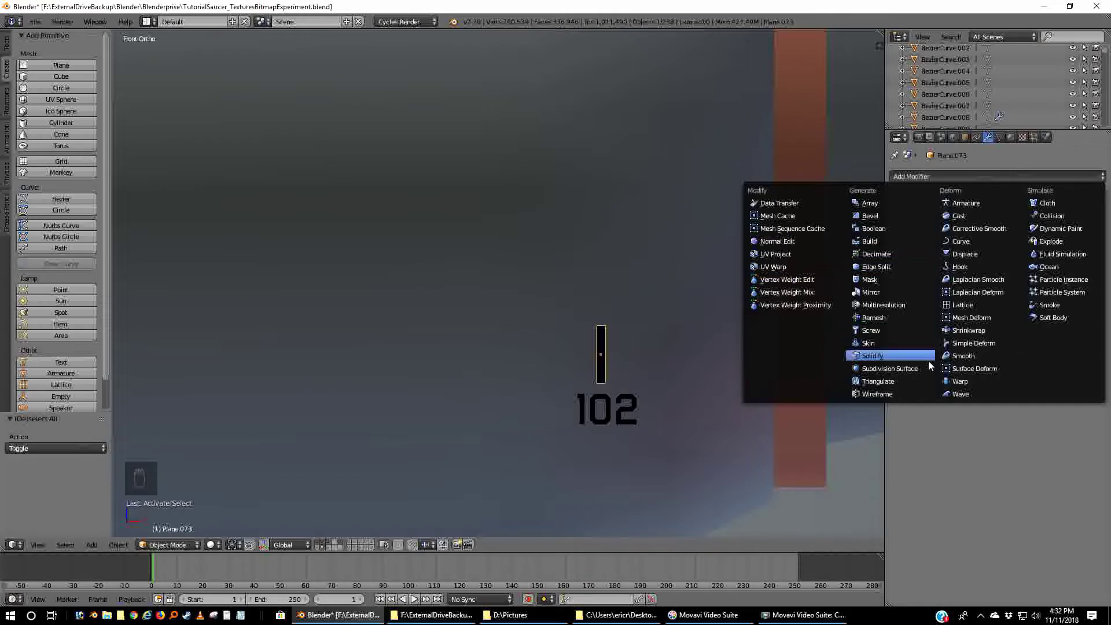
pyautogui.click(977, 331)
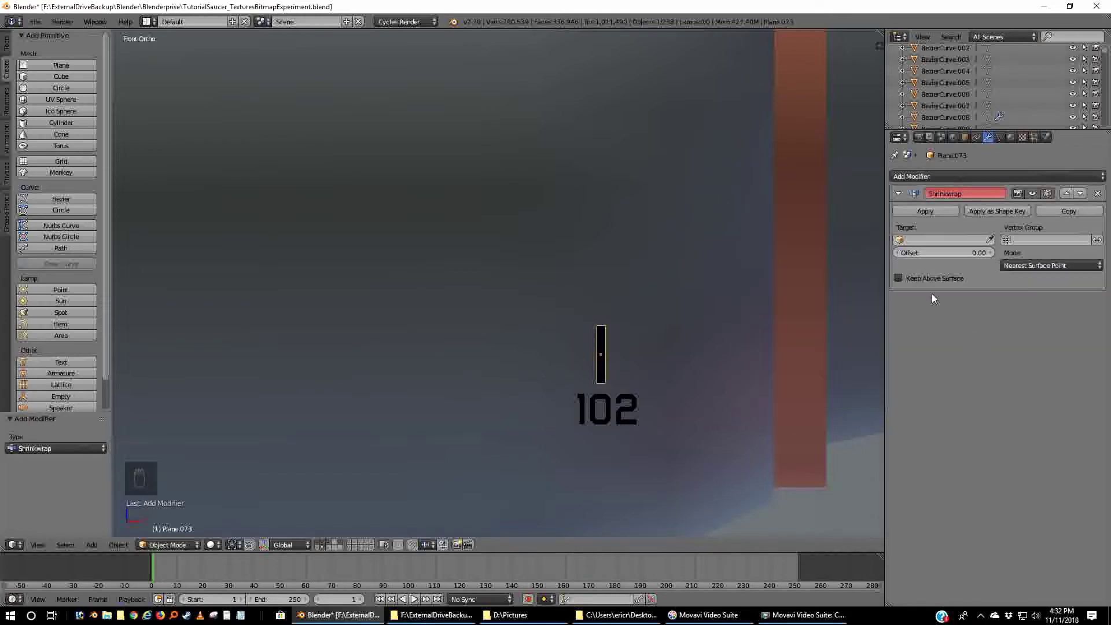
pyautogui.click(990, 241)
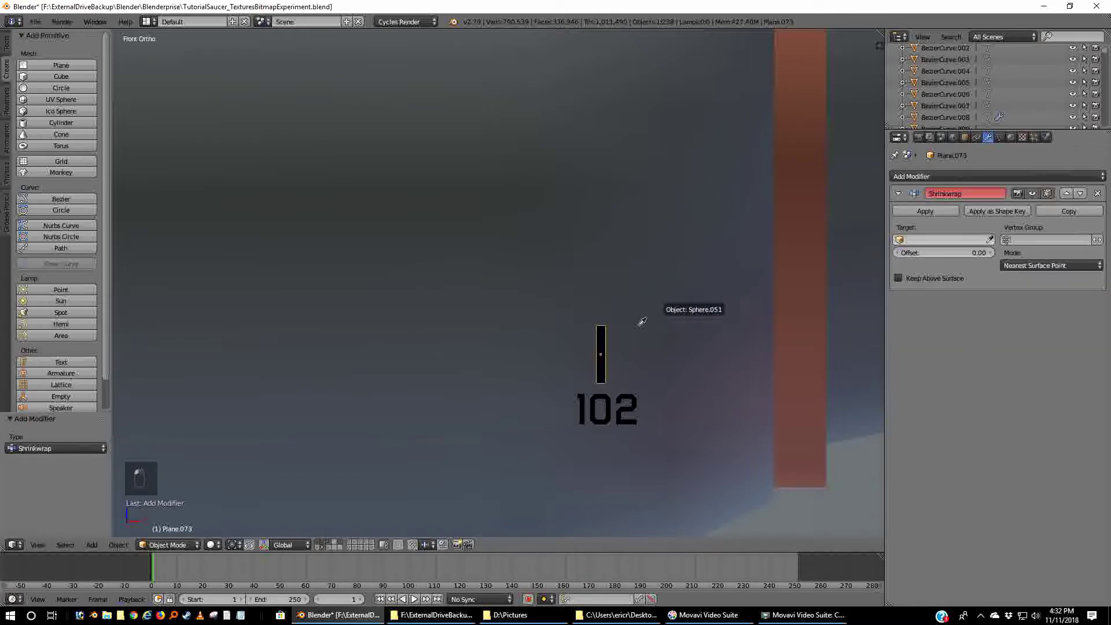
pyautogui.click(606, 339)
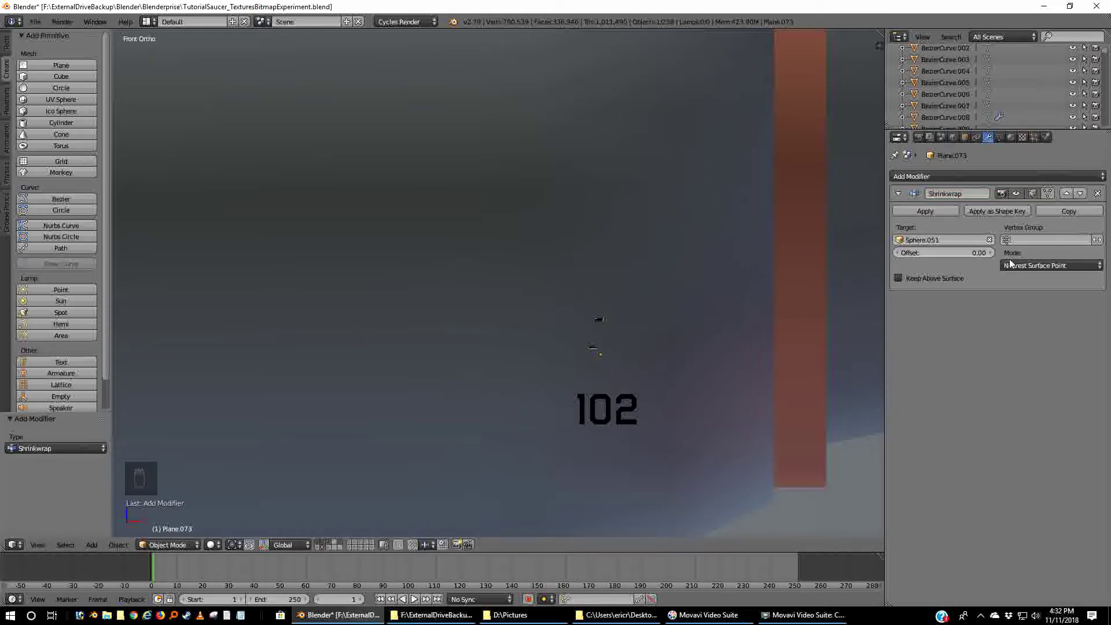
# - Switch the 102 tick mark's Shrinkwrap mode to Project and set its offset to -0.07
pyautogui.click(1039, 266)
pyautogui.click(1021, 241)
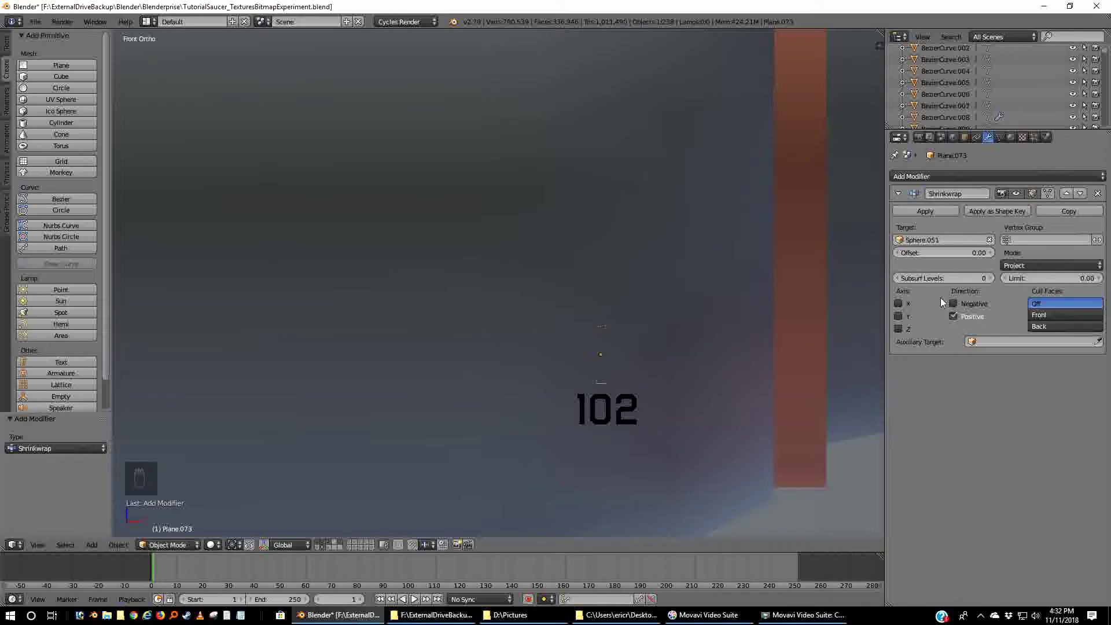
pyautogui.click(896, 253)
pyautogui.click(896, 253)
pyautogui.click(896, 253)
pyautogui.click(896, 253)
pyautogui.click(896, 253)
pyautogui.click(896, 253)
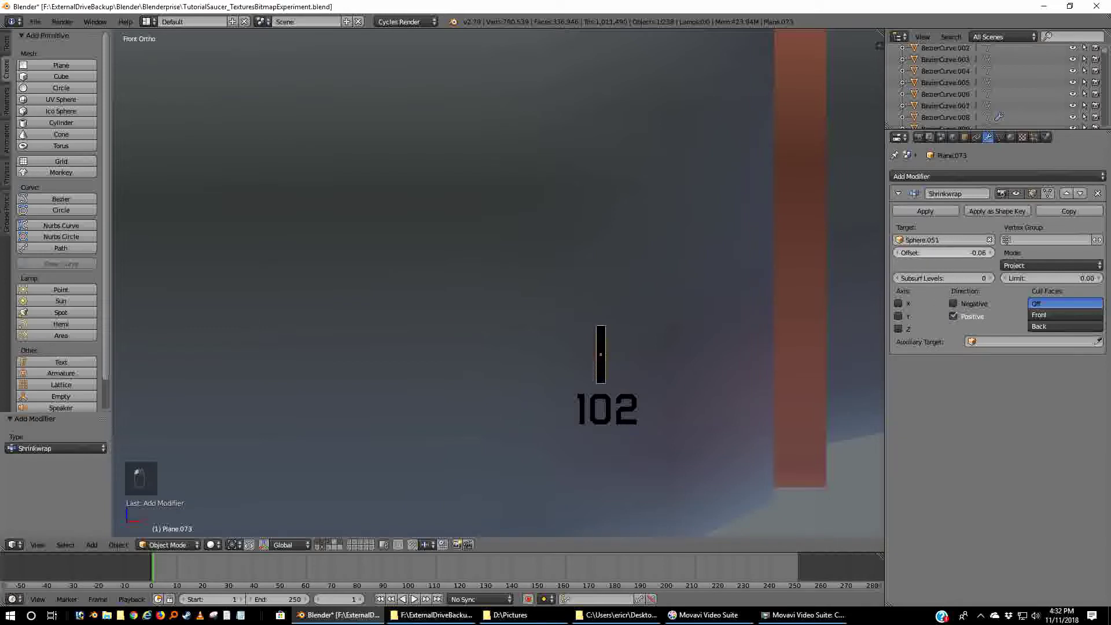
pyautogui.click(896, 253)
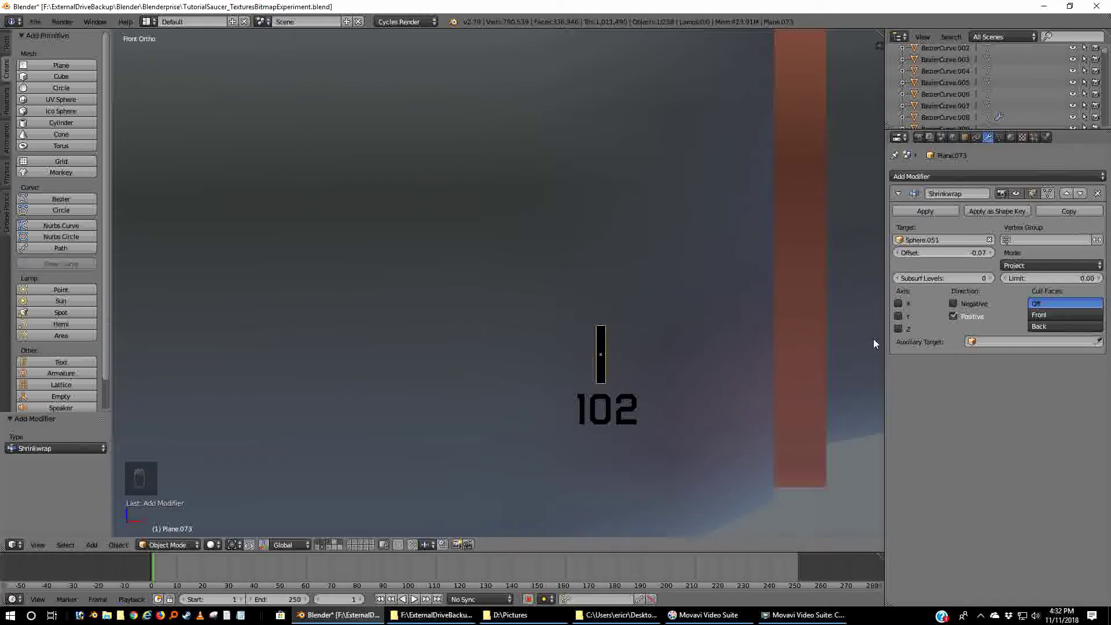
# - Examine from several angles how the 102 tick mark and the other markings sit relative to the engineering hull
pyautogui.click(965, 138)
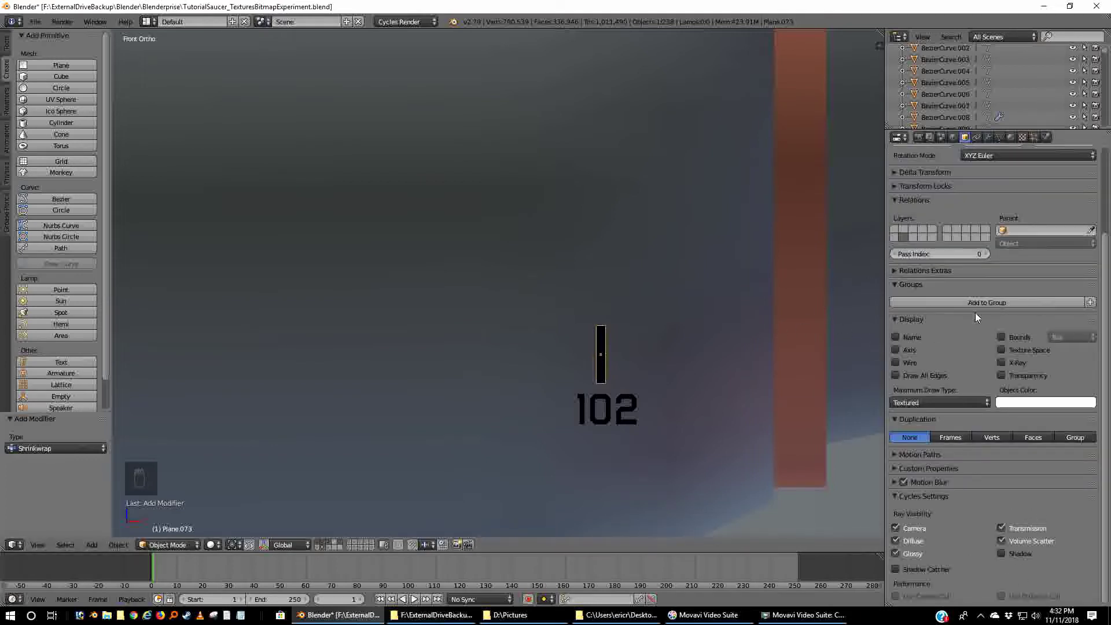
pyautogui.click(988, 138)
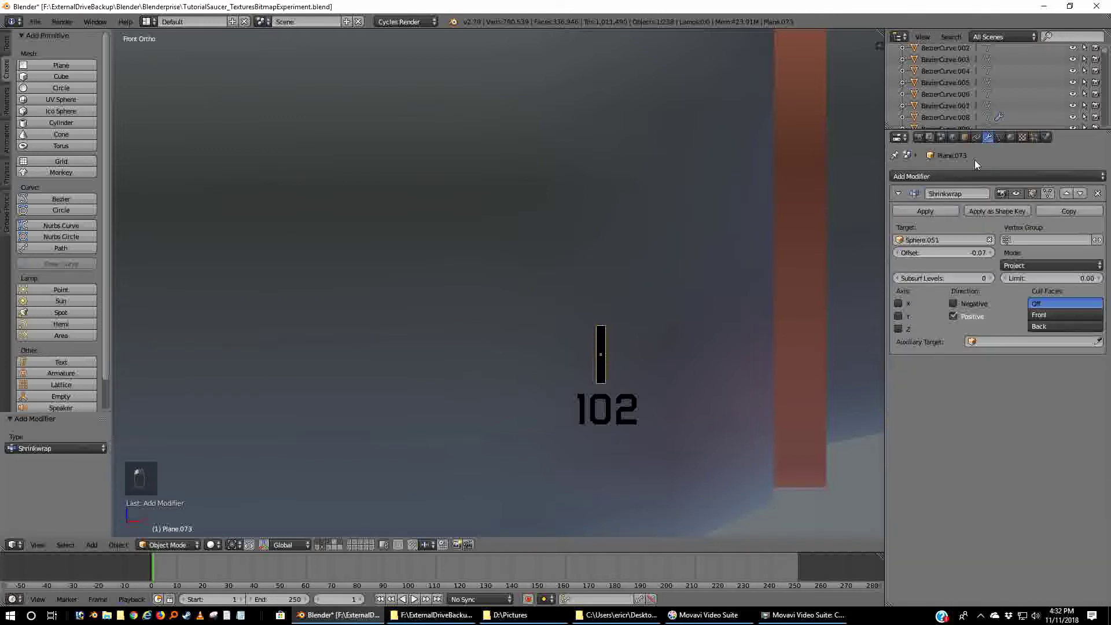
pyautogui.scroll(-3, 705, 339)
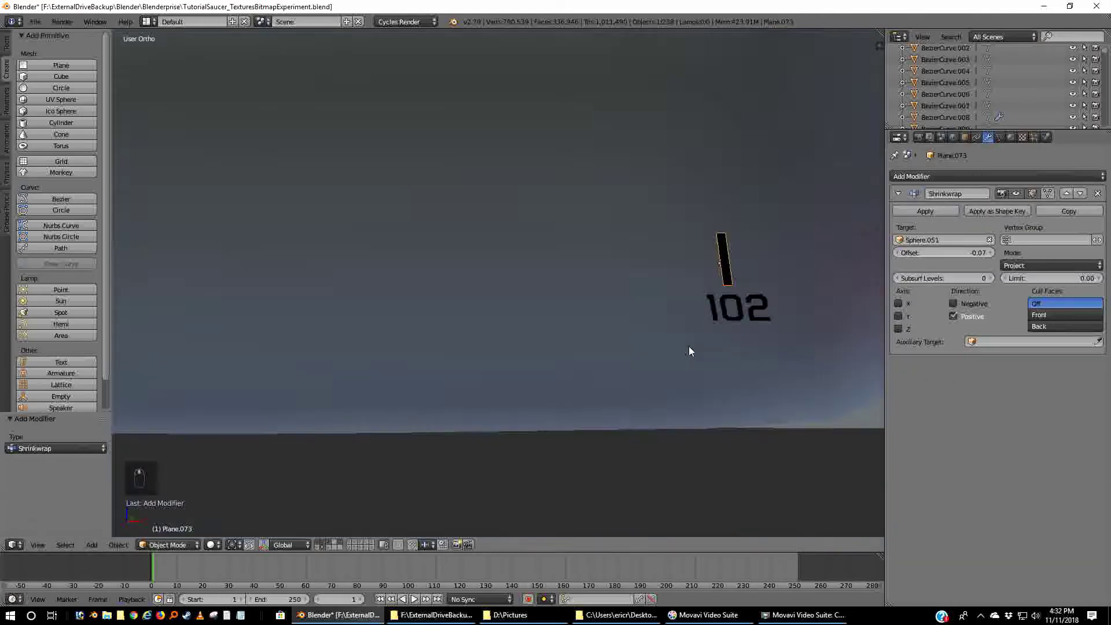
pyautogui.moveTo(689, 349); pyautogui.dragTo(534, 340, button='middle')
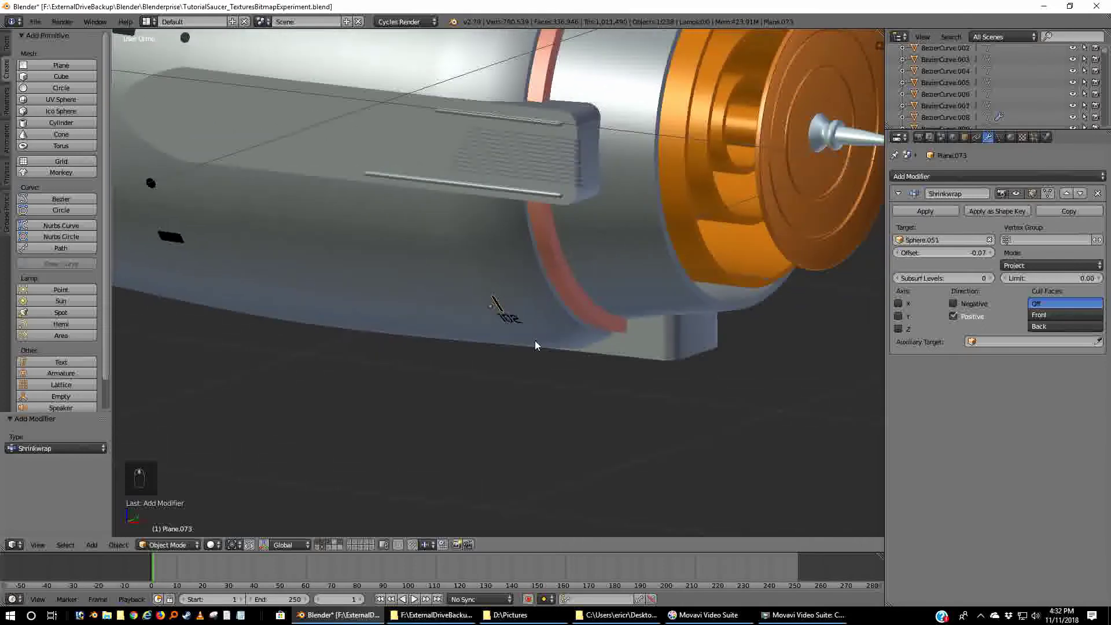
pyautogui.scroll(7, 626, 342)
pyautogui.scroll(3, 575, 372)
pyautogui.moveTo(575, 372); pyautogui.dragTo(654, 384, button='middle')
pyautogui.scroll(-6, 653, 371)
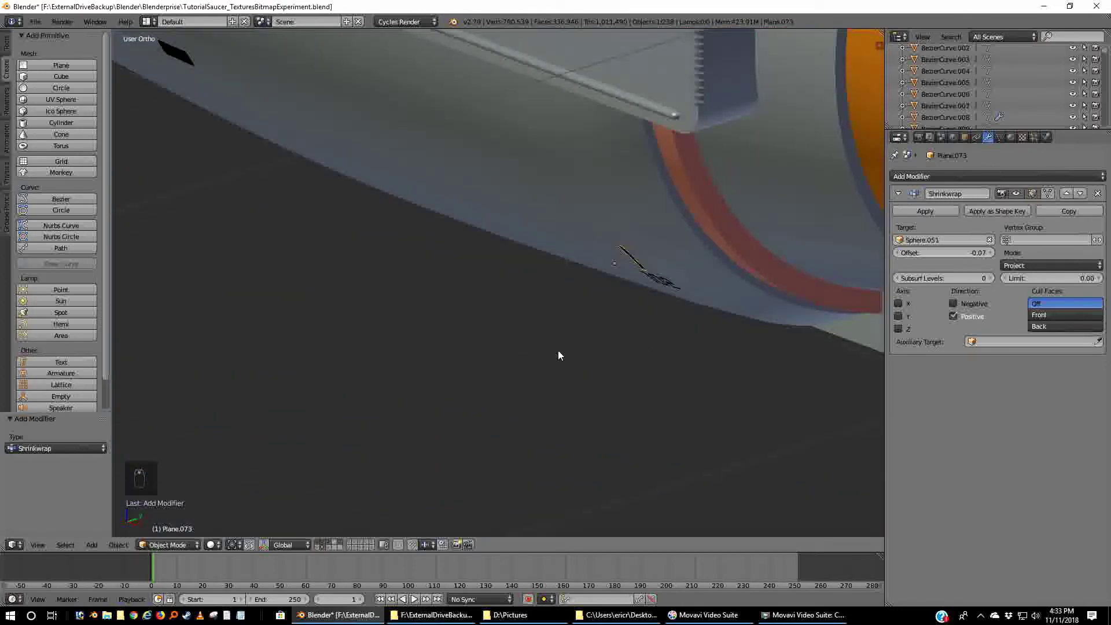
pyautogui.scroll(2, 557, 349)
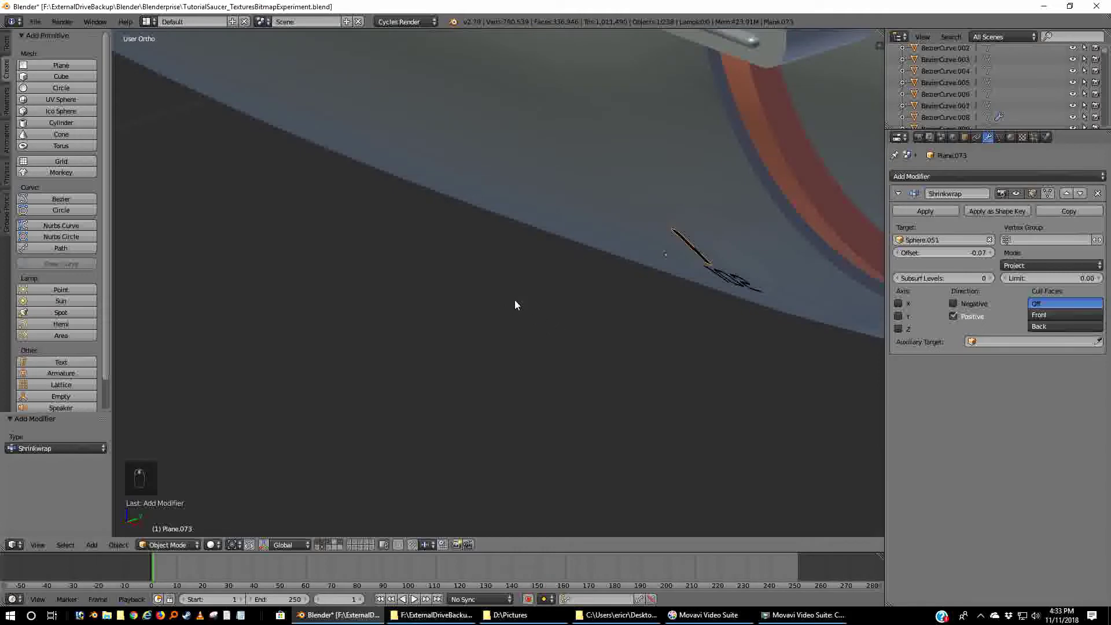
pyautogui.scroll(-6, 515, 297)
pyautogui.scroll(3, 520, 324)
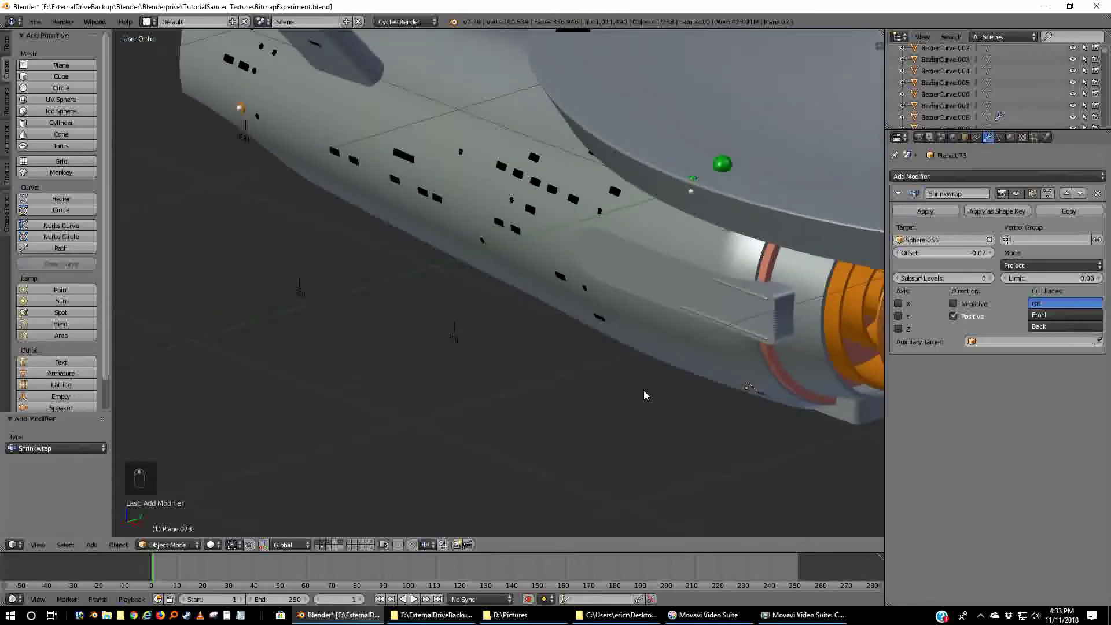
pyautogui.keyDown('shift'); pyautogui.moveTo(645, 395); pyautogui.dragTo(669, 412, button='middle'); pyautogui.keyUp('shift')
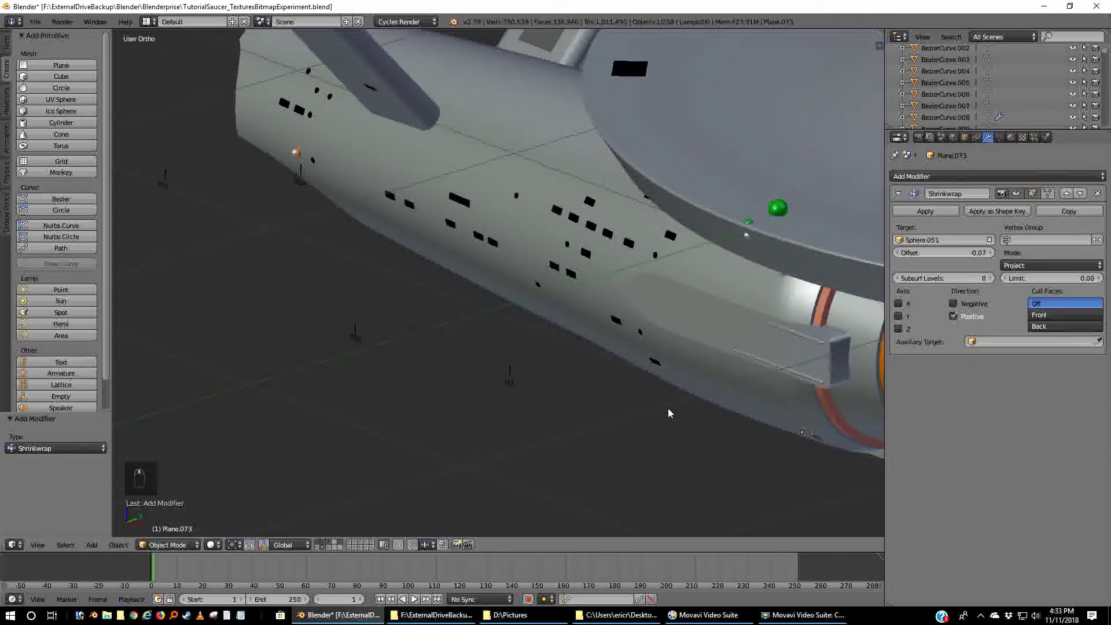
# - Rotate the tick mark above 1384 around the X axis by about -24.6° plus a further -6.1° to follow the hull's slope
pyautogui.rightClick(508, 383)
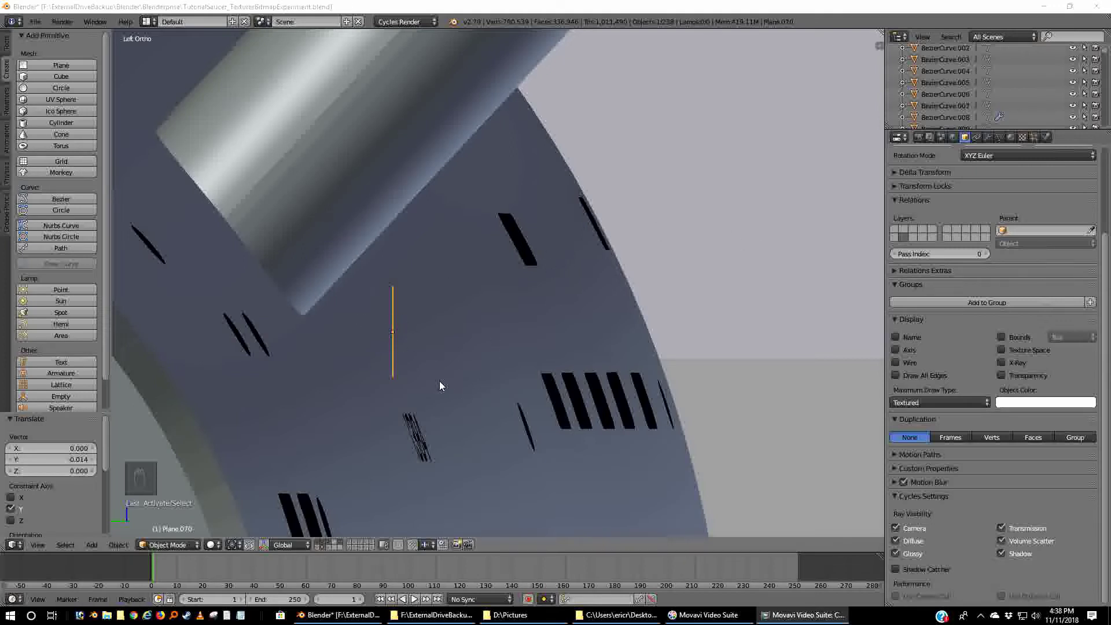
pyautogui.click(508, 7)
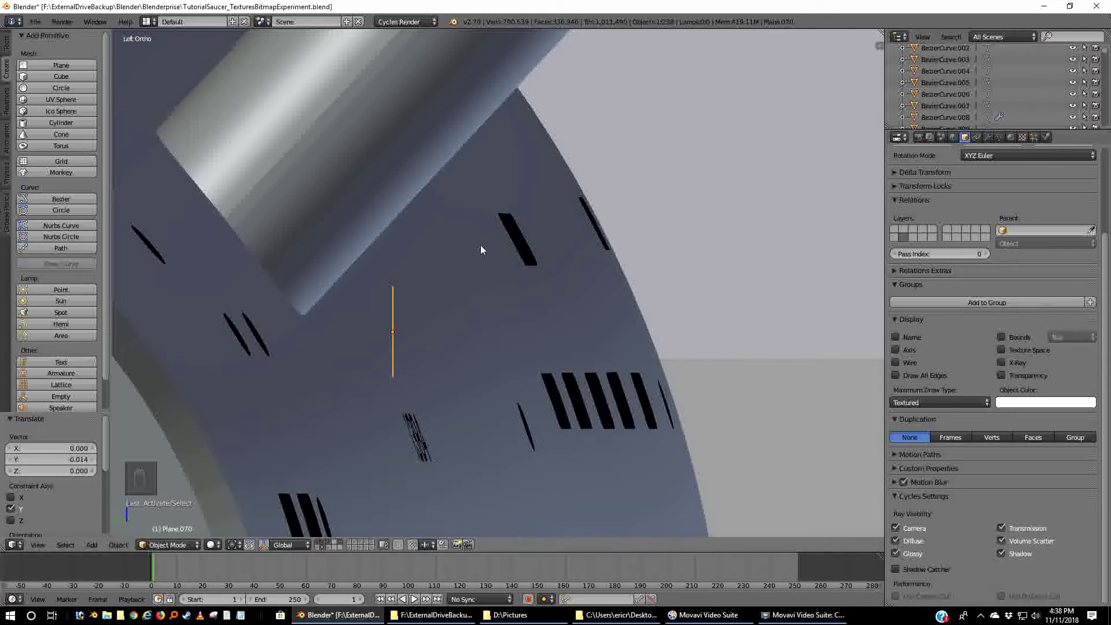
pyautogui.press('r')
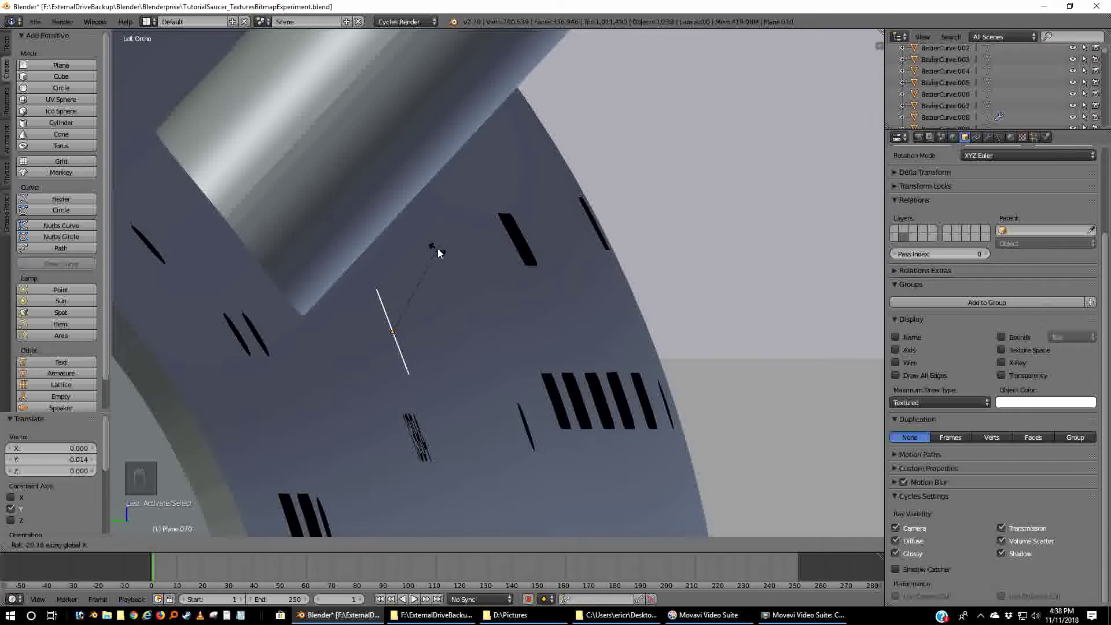
pyautogui.click(431, 248)
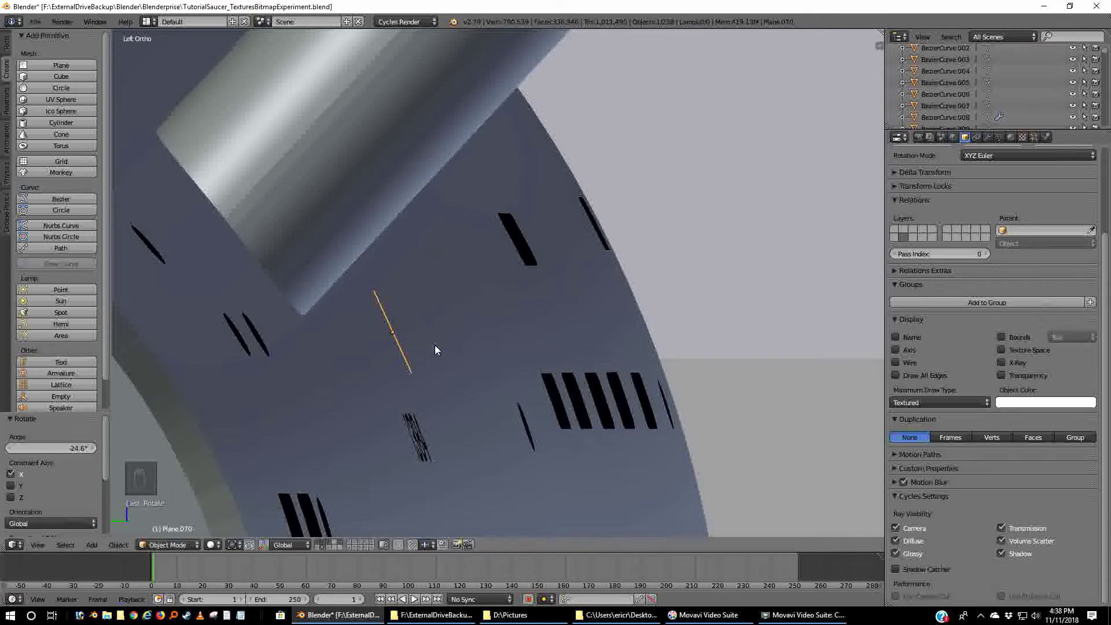
pyautogui.moveTo(451, 344)
pyautogui.mouseDown(button='middle')
pyautogui.moveTo(467, 338)
pyautogui.moveTo(457, 341)
pyautogui.mouseUp(button='middle')
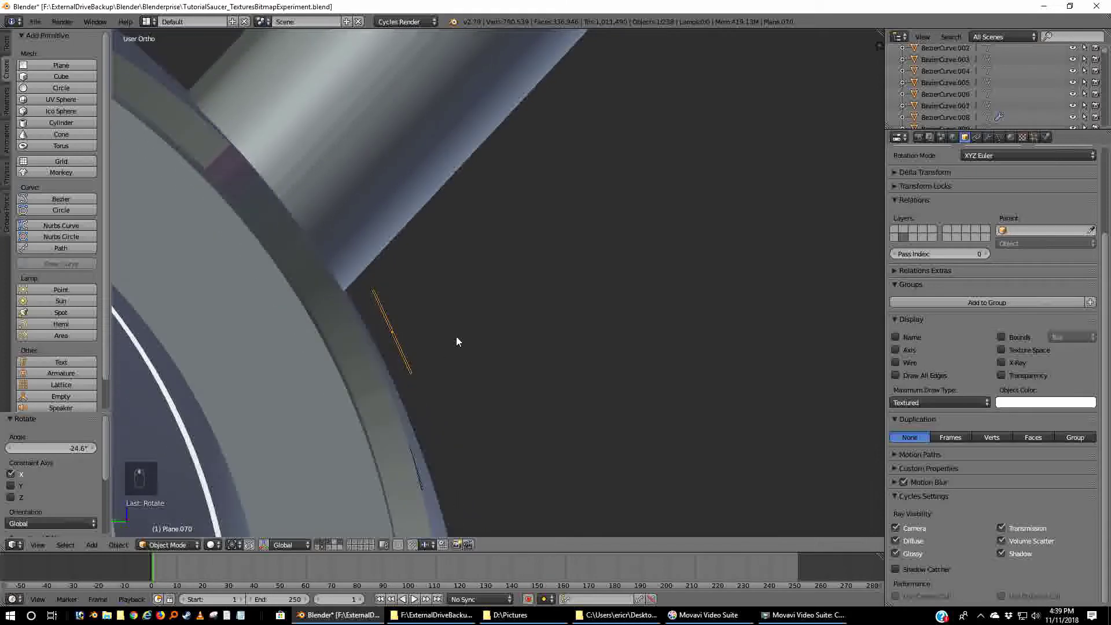
pyautogui.press('r')
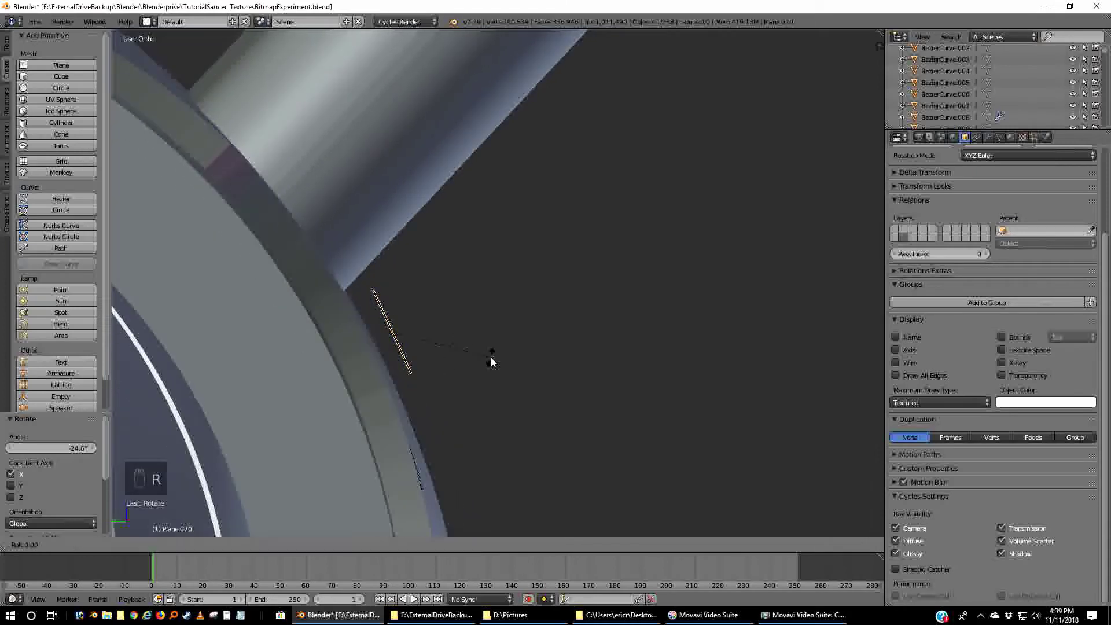
pyautogui.click(499, 348)
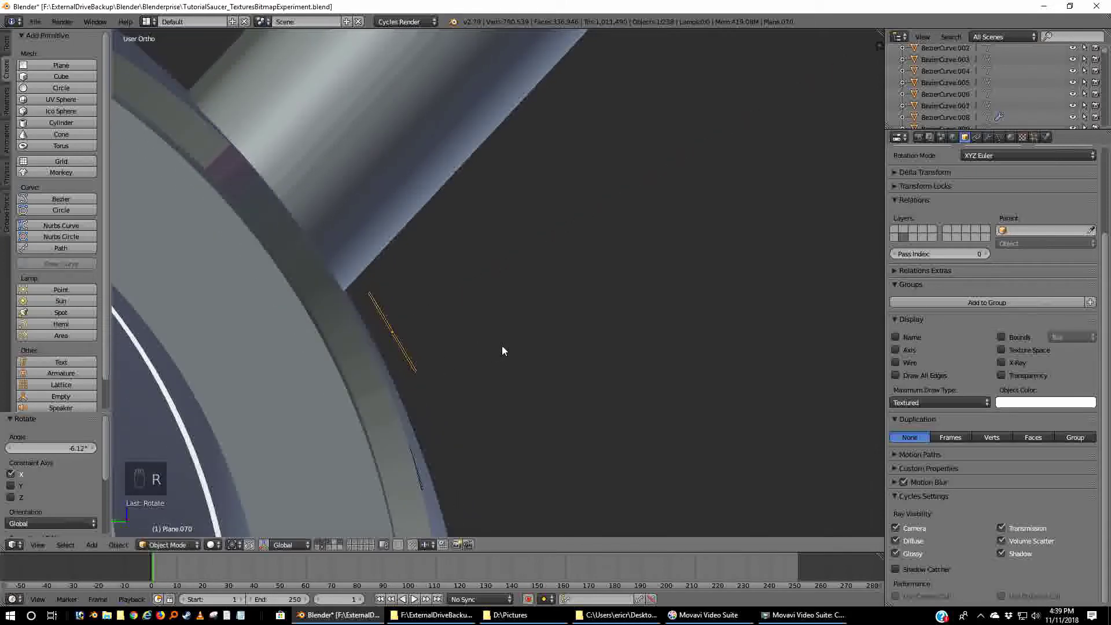
# - Move the 1384 tick mark about 0.006 along the Y axis, closer to the hull surface
pyautogui.moveTo(501, 351); pyautogui.dragTo(503, 347, button='middle')
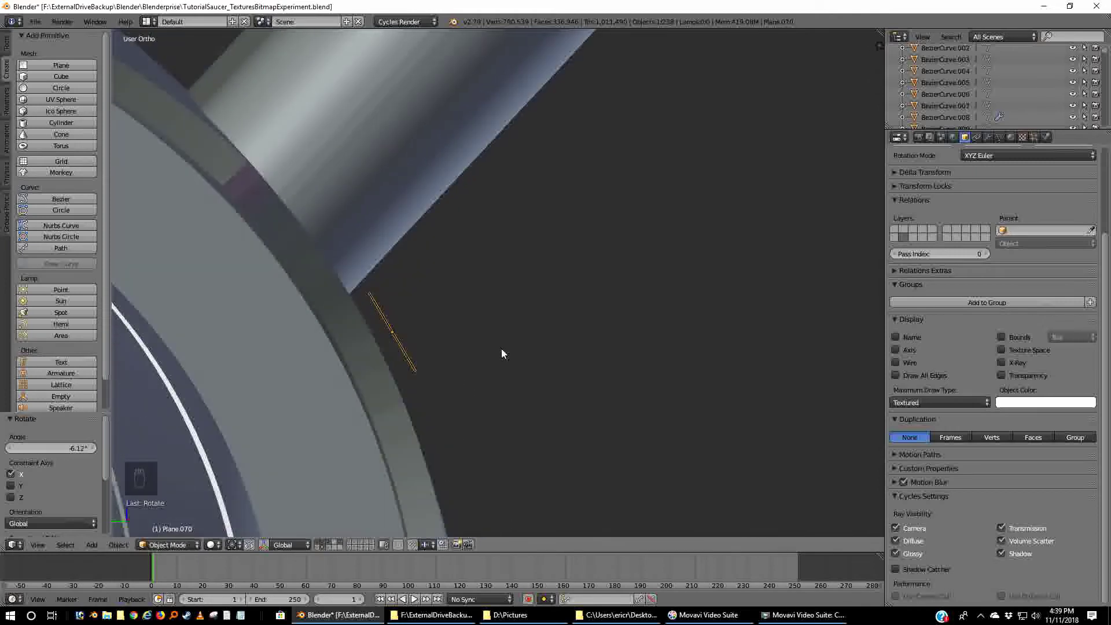
pyautogui.press('g')
pyautogui.press('y')
pyautogui.click(484, 350)
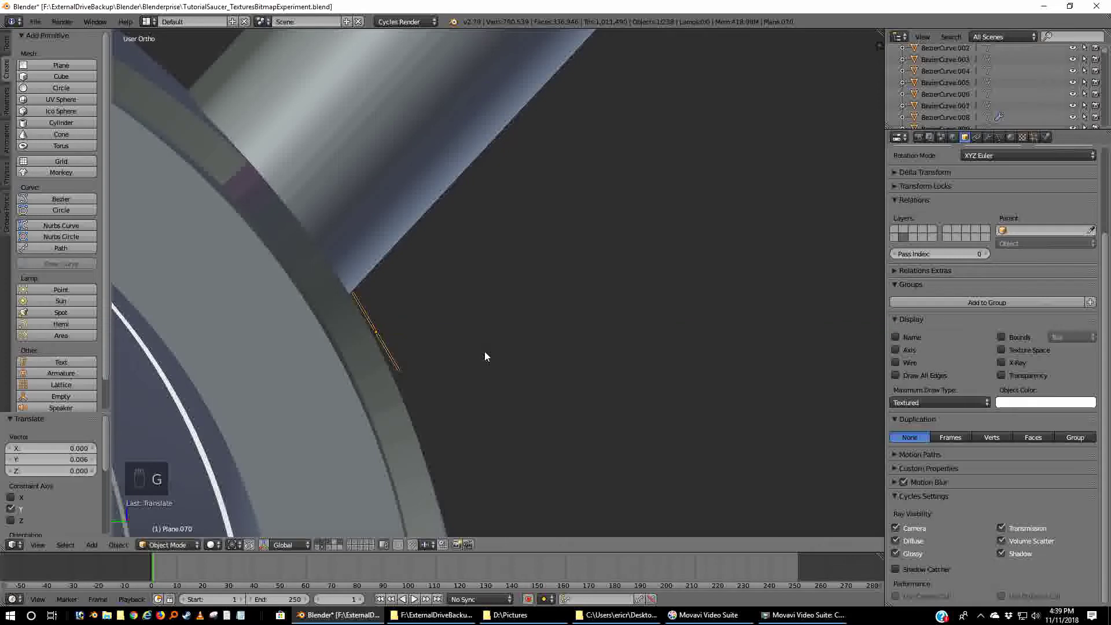
# - Turn off Cycles shadow ray visibility for the tick mark above 1384
pyautogui.moveTo(558, 354); pyautogui.dragTo(467, 346, button='middle')
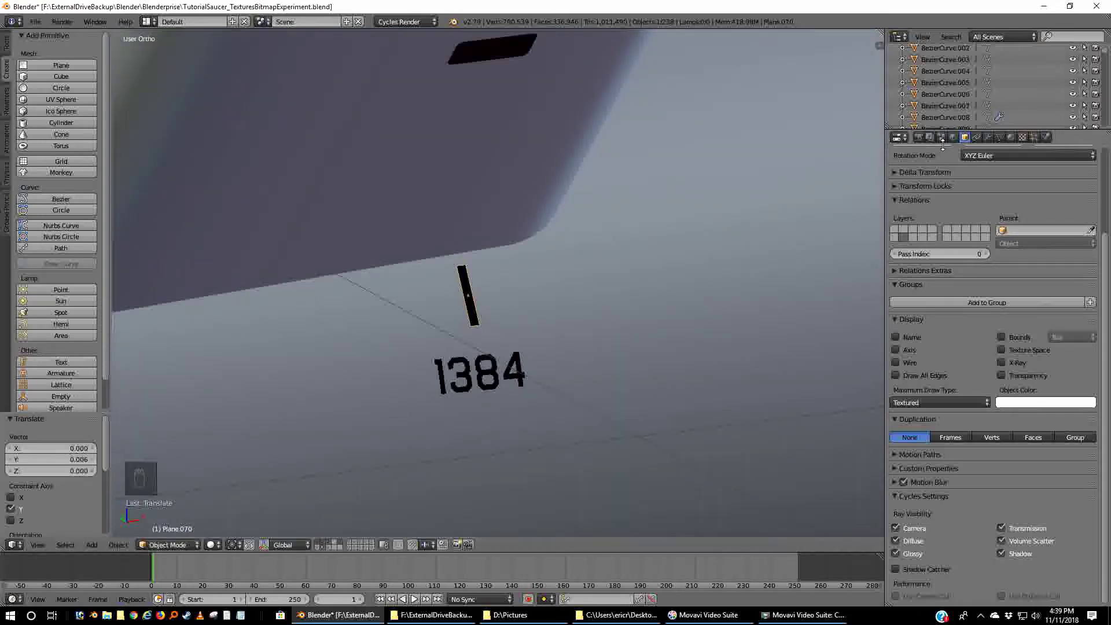
pyautogui.click(988, 138)
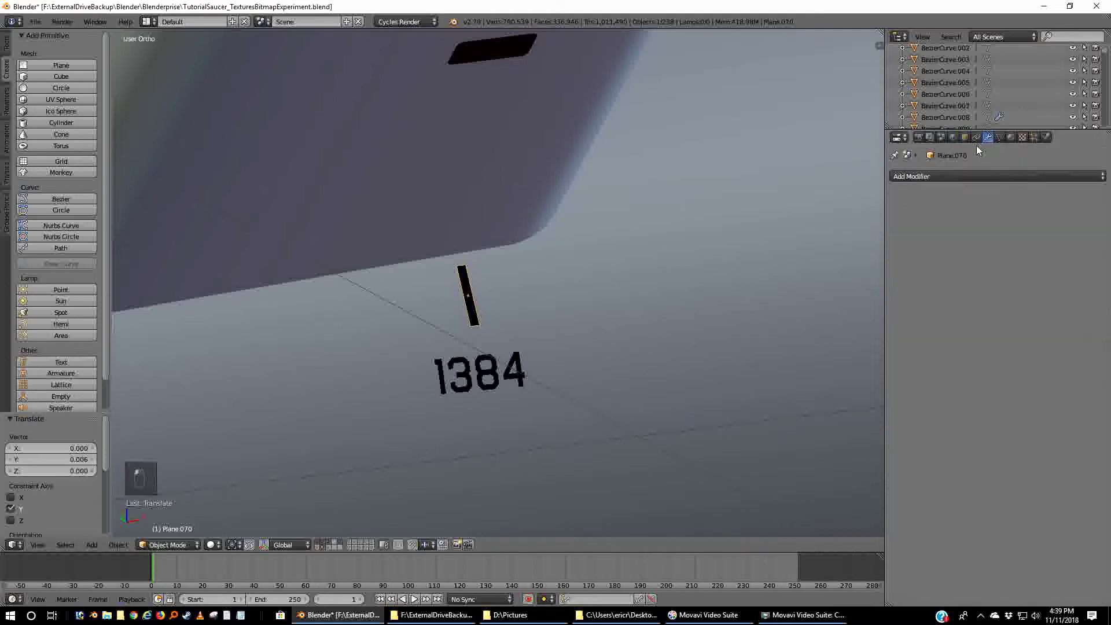
pyautogui.click(965, 137)
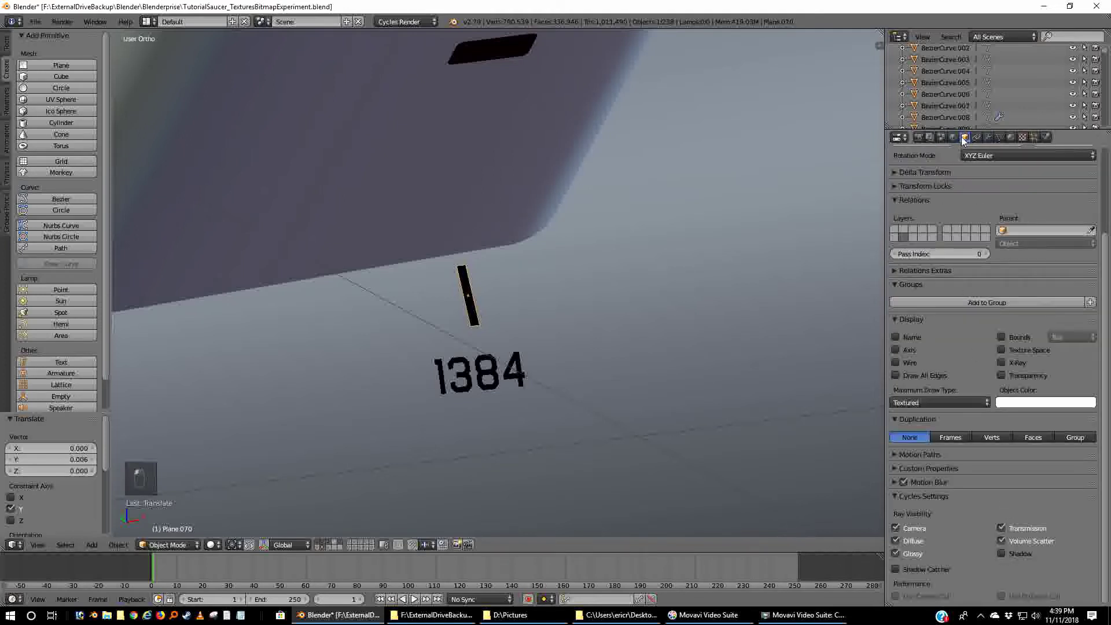
# - Add a Shrinkwrap modifier in Project mode to the 1384 tick mark, targeting the engineering hull Sphere.051
pyautogui.click(988, 137)
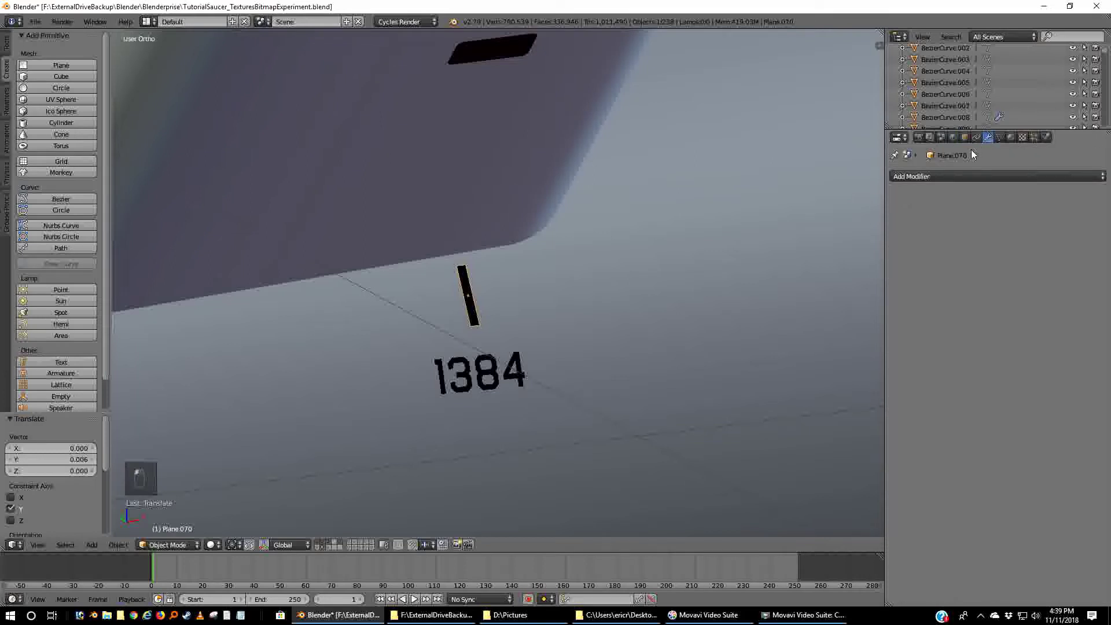
pyautogui.click(953, 173)
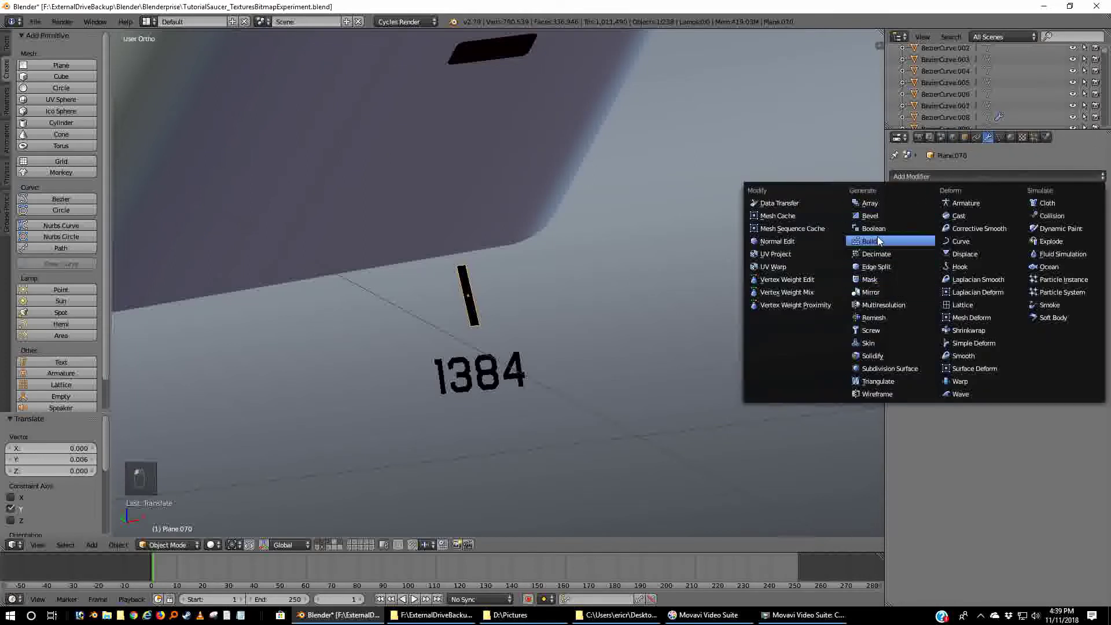
pyautogui.click(977, 329)
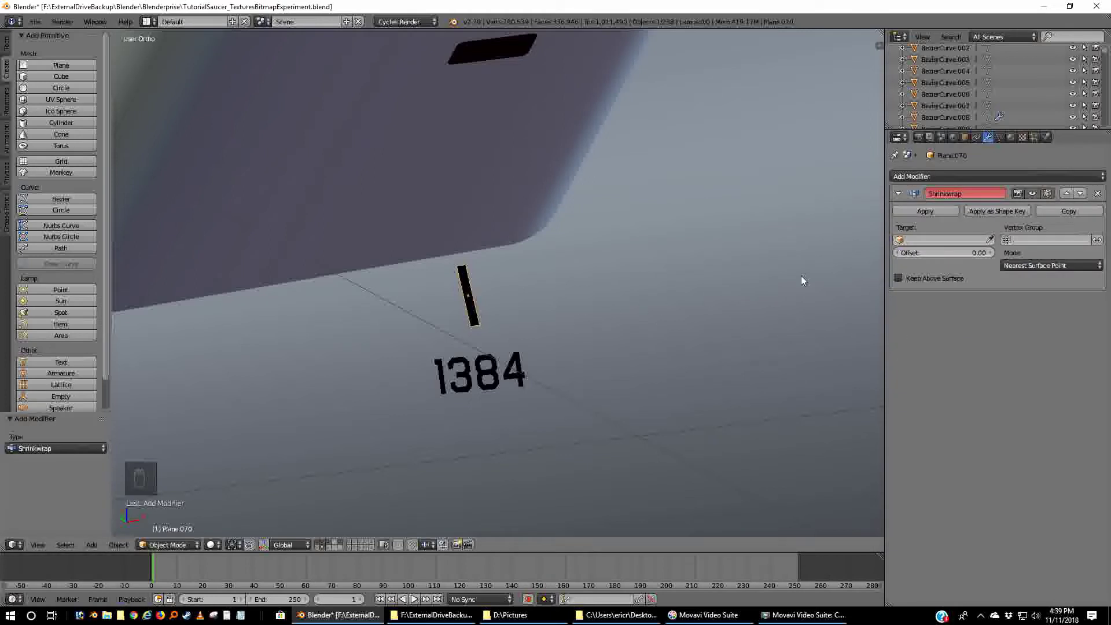
pyautogui.click(1066, 265)
pyautogui.click(1015, 239)
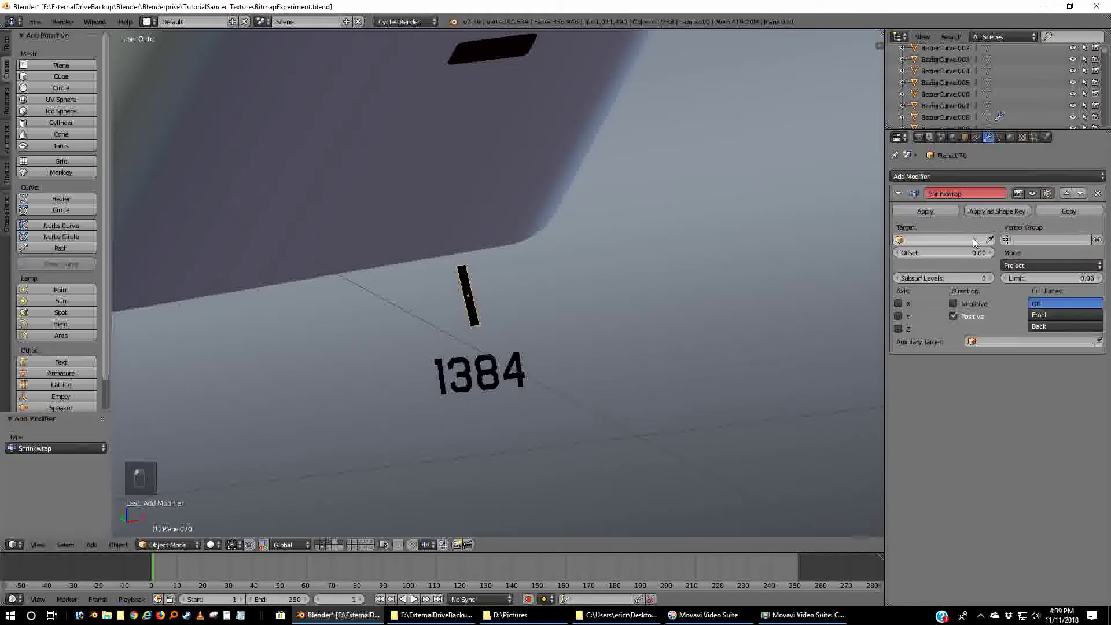
pyautogui.click(990, 240)
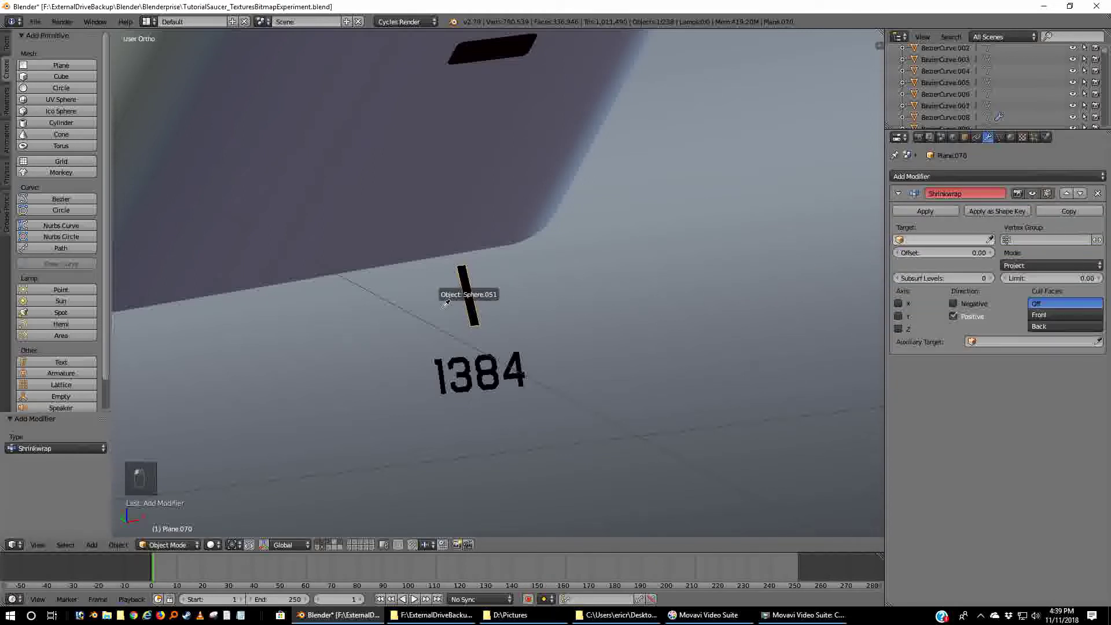
pyautogui.click(466, 294)
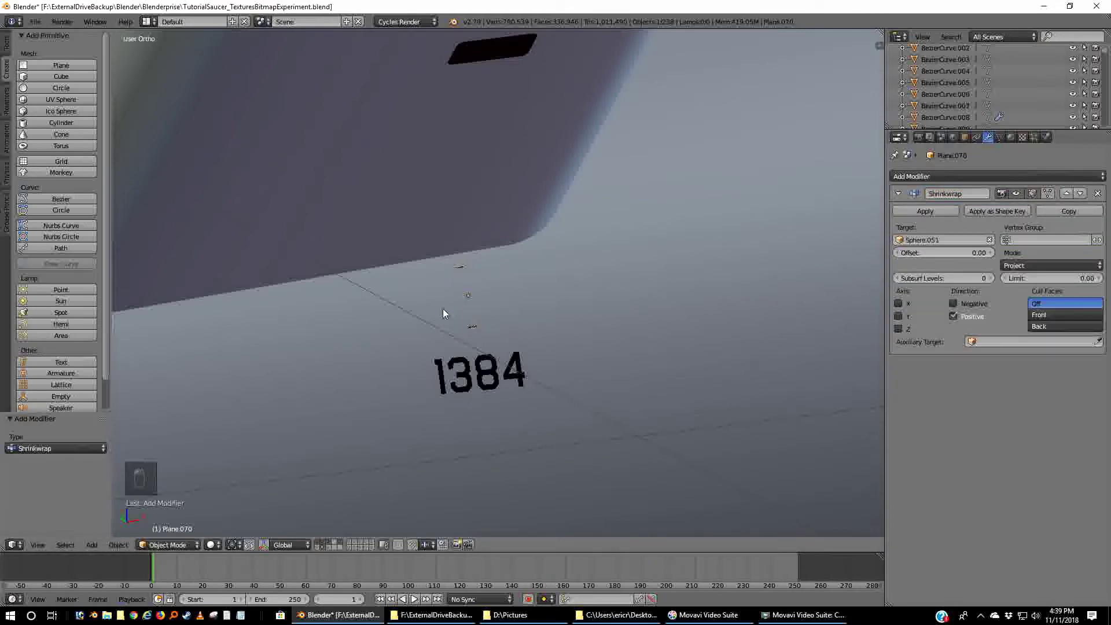
# - Set the 1384 tick mark's Shrinkwrap offset to -0.03
pyautogui.click(896, 254)
pyautogui.click(896, 254)
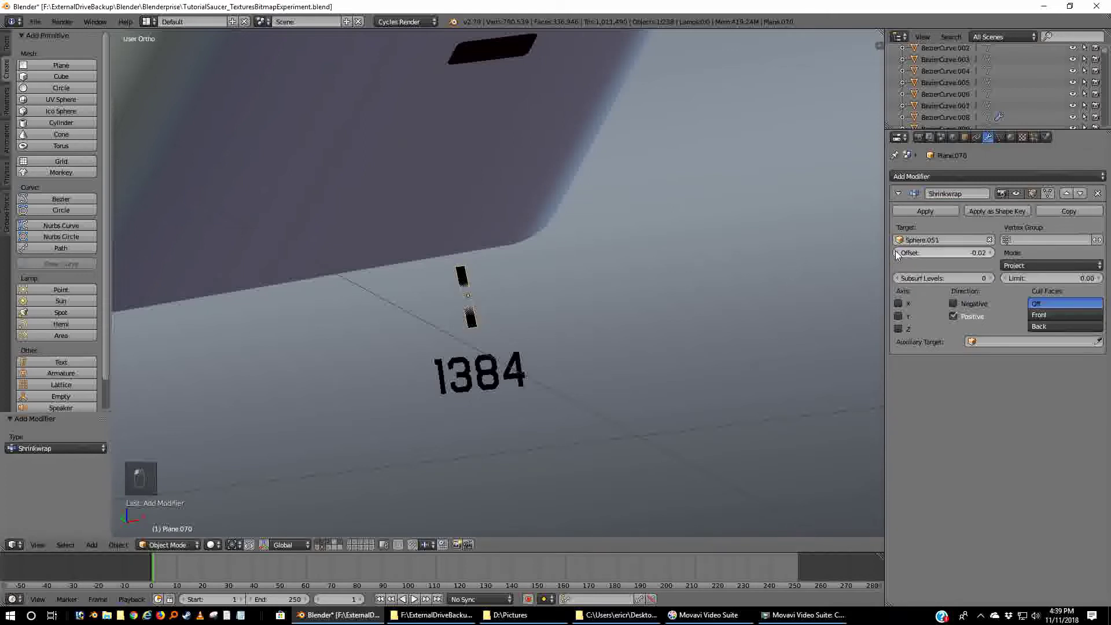
pyautogui.click(896, 254)
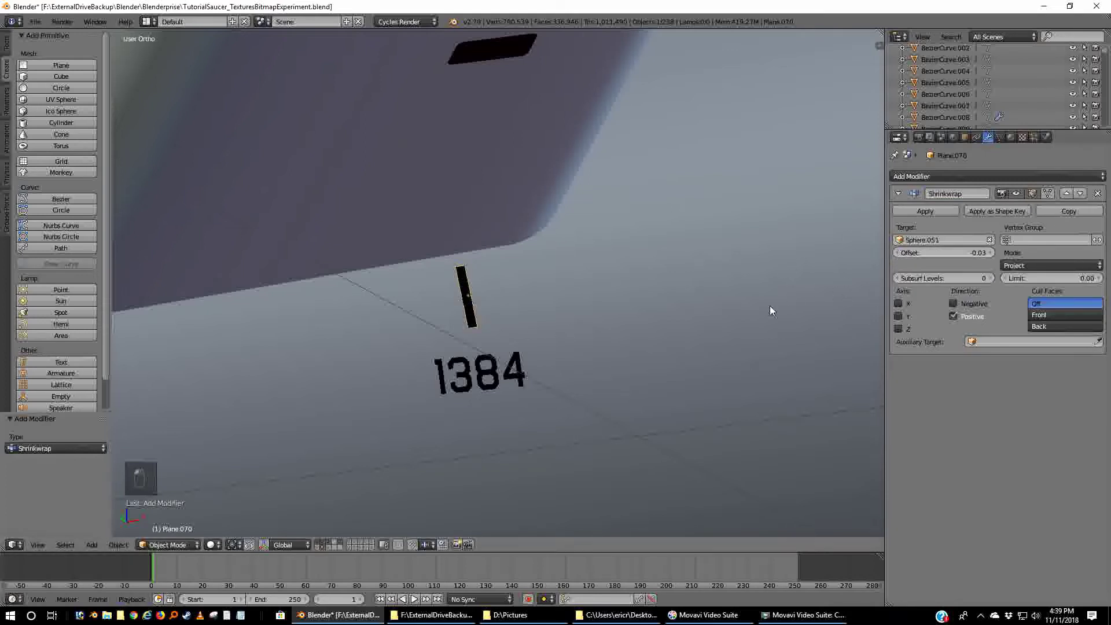
# - Subdivide the 1384 tick mark with four evenly spaced loop cuts across its length and check its fit to the hull
pyautogui.moveTo(769, 303); pyautogui.dragTo(394, 356, button='middle')
pyautogui.press('Tab')
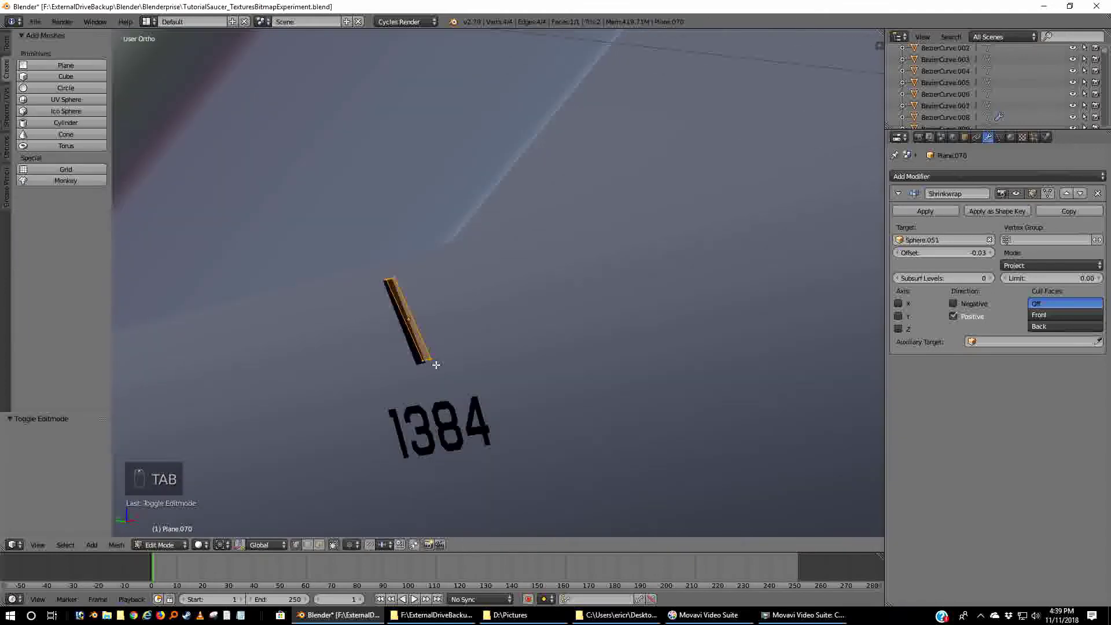
pyautogui.hotkey('ctrl', 'r')
pyautogui.click(397, 331)
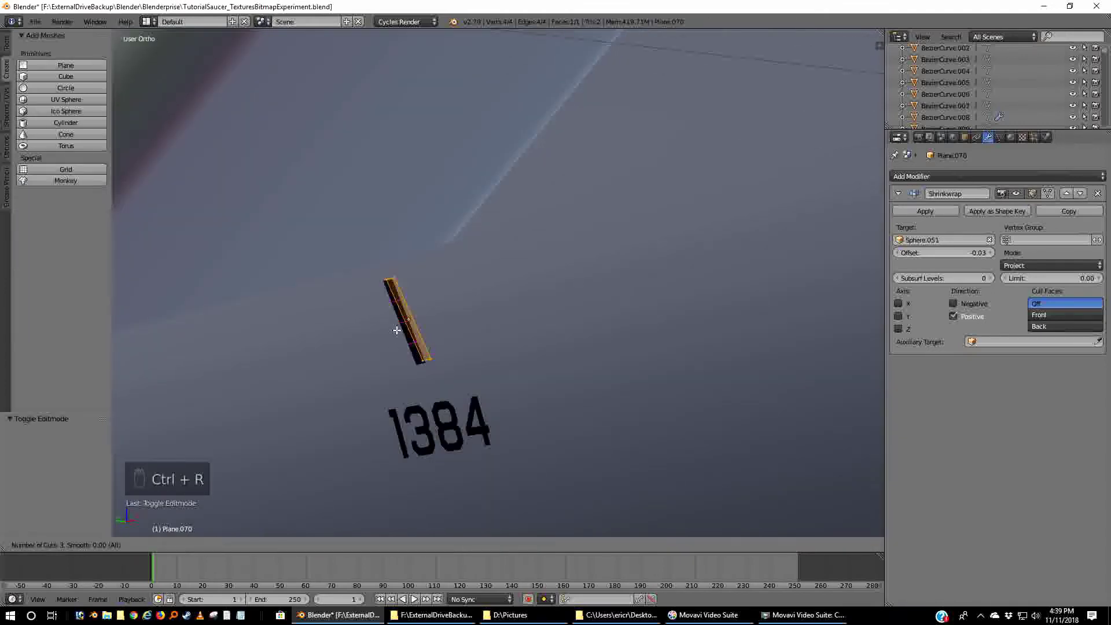
pyautogui.click(398, 330)
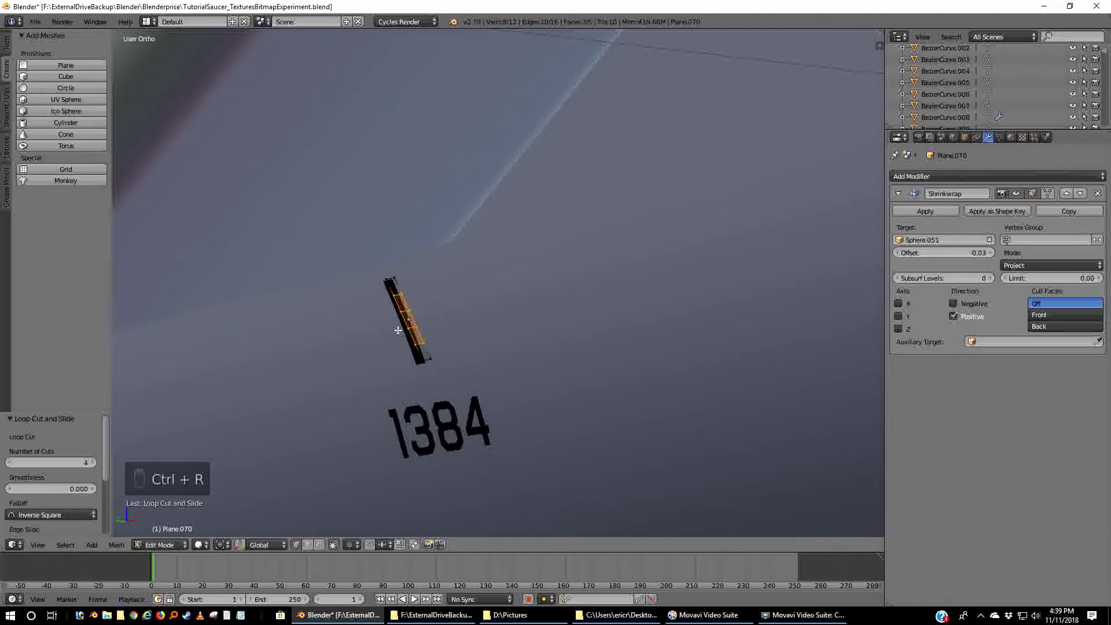
pyautogui.press('a')
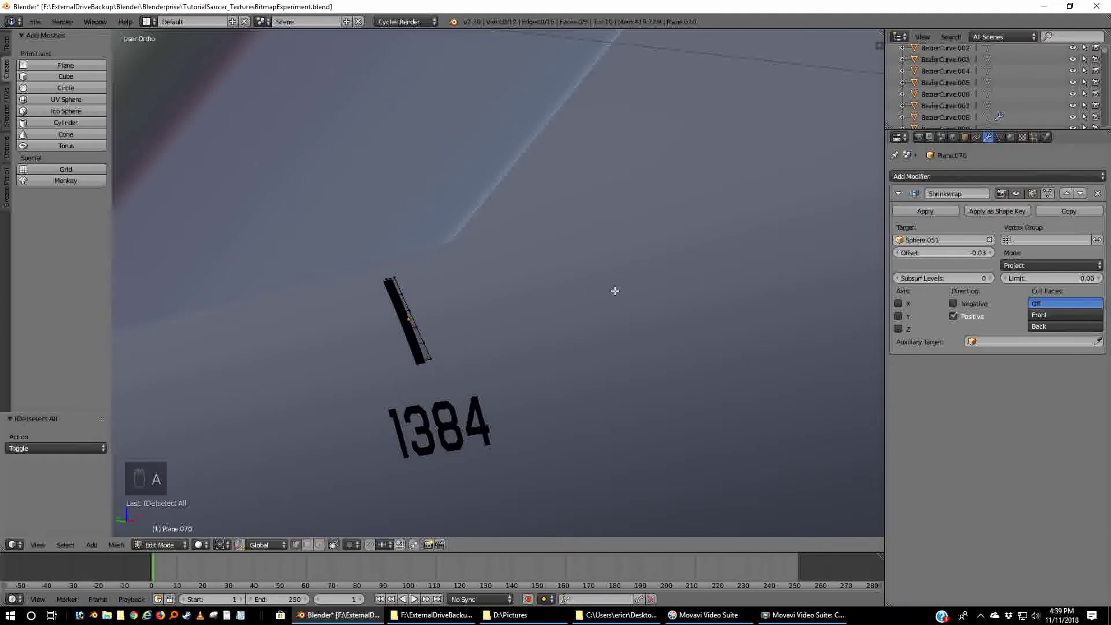
pyautogui.press('Tab')
pyautogui.moveTo(575, 345); pyautogui.dragTo(454, 317, button='middle')
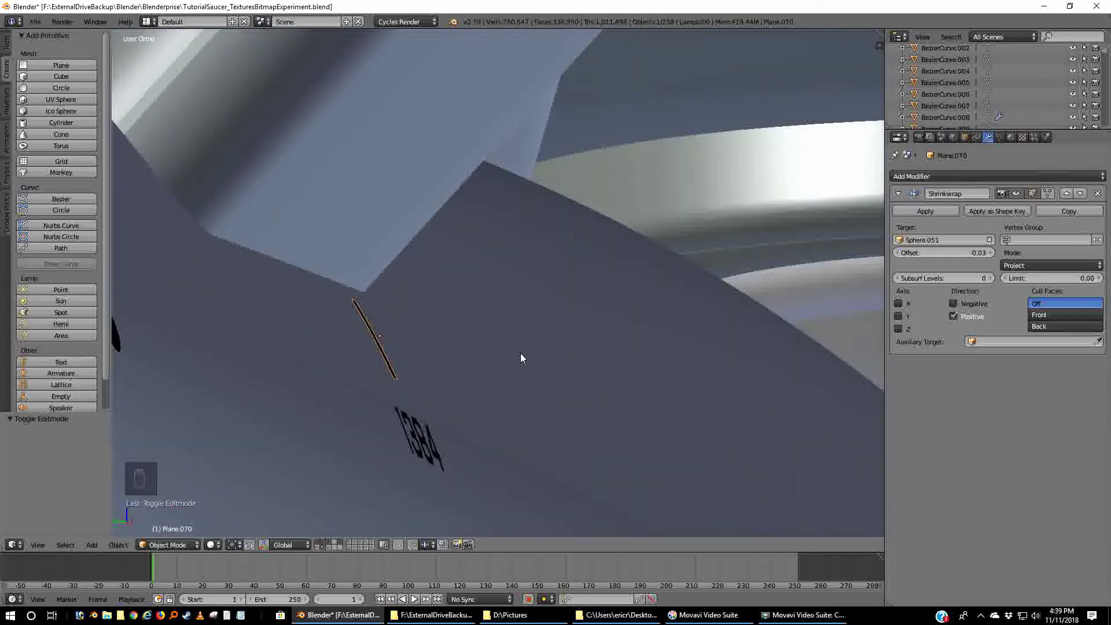
pyautogui.moveTo(520, 358); pyautogui.dragTo(523, 393, button='middle')
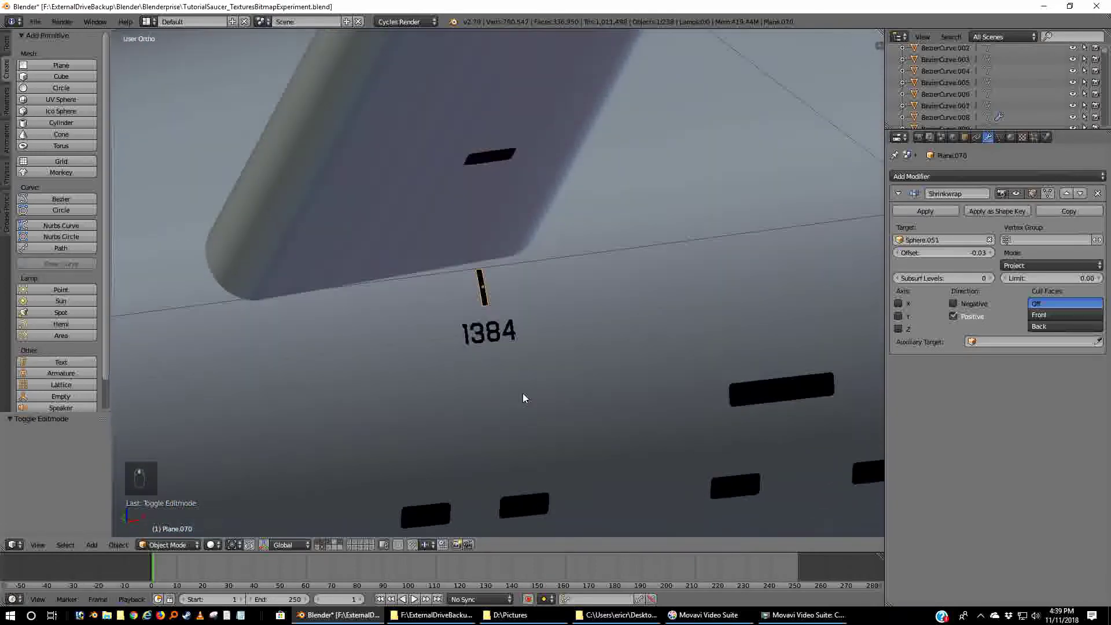
# - Select the tick mark above 1830 and subdivide it with five evenly spaced loop cuts across its length
pyautogui.scroll(-3, 434, 385)
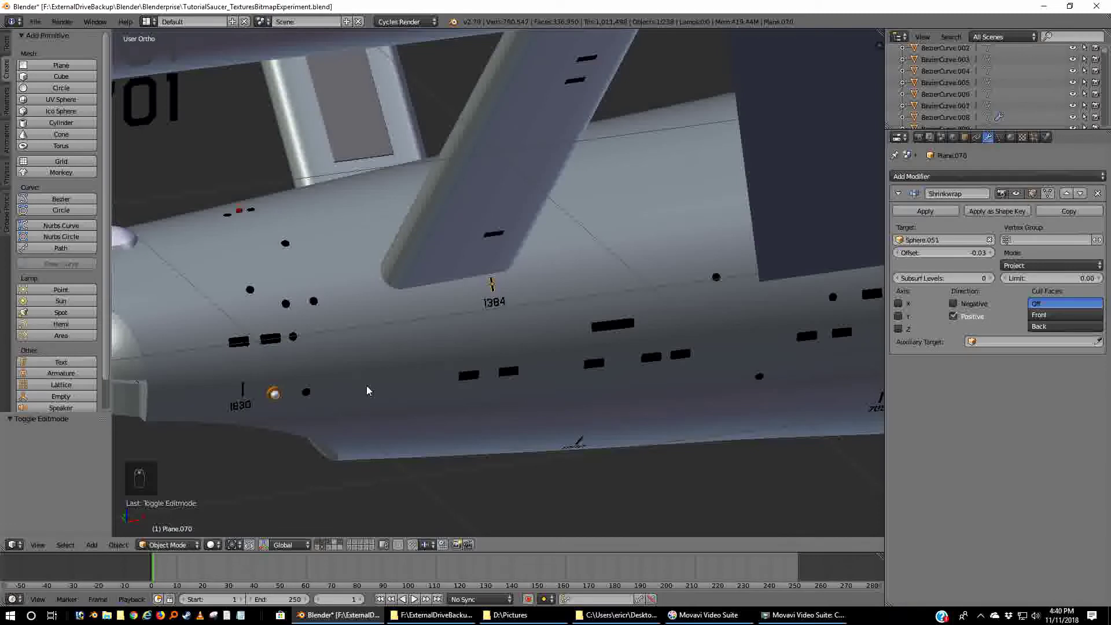
pyautogui.moveTo(366, 384)
pyautogui.mouseDown(button='middle')
pyautogui.moveTo(387, 377)
pyautogui.moveTo(377, 398)
pyautogui.moveTo(385, 382)
pyautogui.mouseUp(button='middle')
pyautogui.rightClick(281, 403)
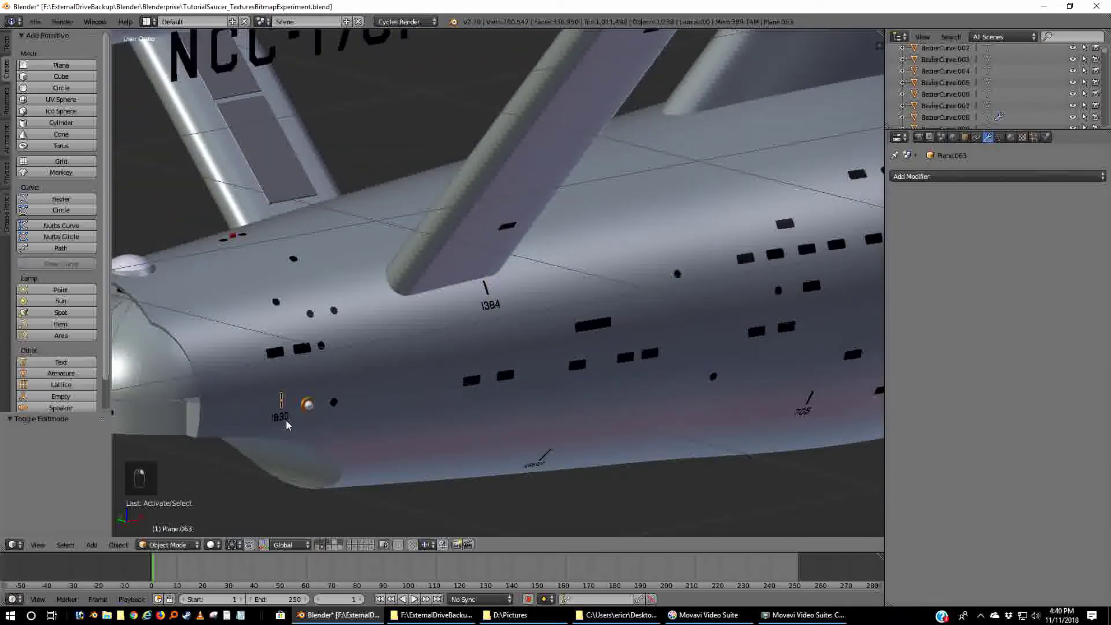
pyautogui.scroll(3, 287, 445)
pyautogui.keyDown('shift'); pyautogui.moveTo(320, 428); pyautogui.dragTo(660, 231, button='middle'); pyautogui.keyUp('shift')
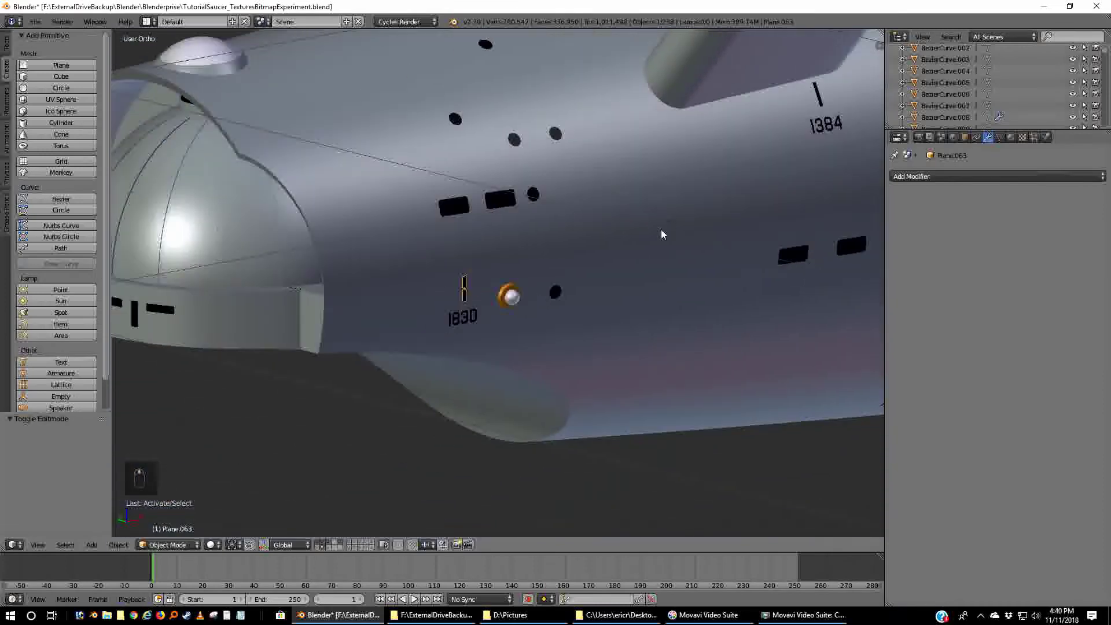
pyautogui.scroll(6, 434, 393)
pyautogui.keyDown('shift'); pyautogui.moveTo(420, 408); pyautogui.dragTo(534, 413, button='middle'); pyautogui.keyUp('shift')
pyautogui.scroll(3, 569, 379)
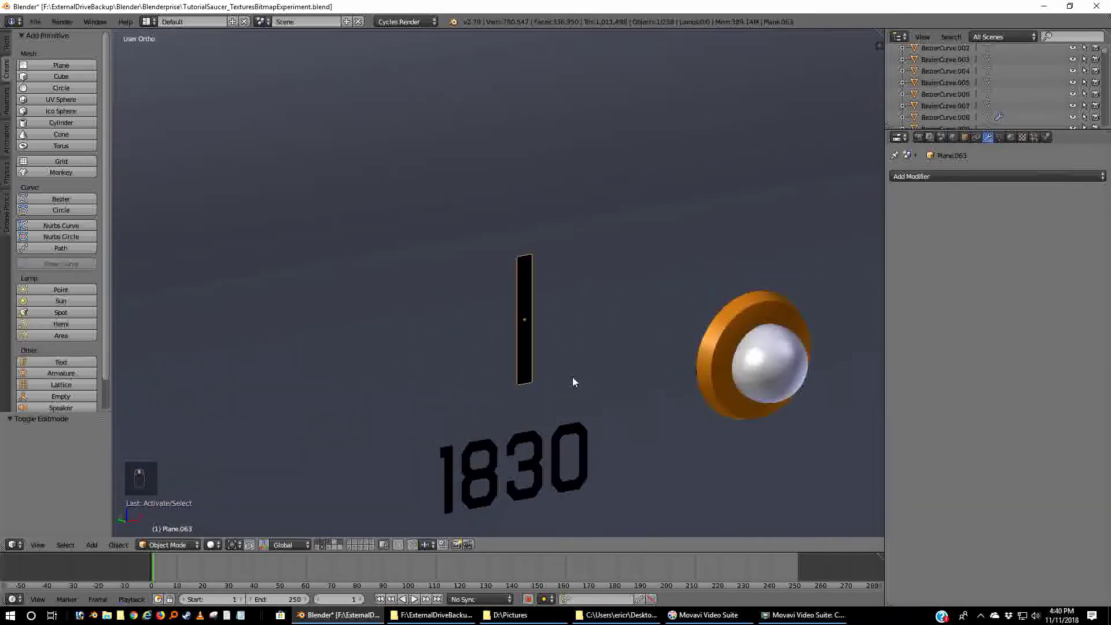
pyautogui.press('Tab')
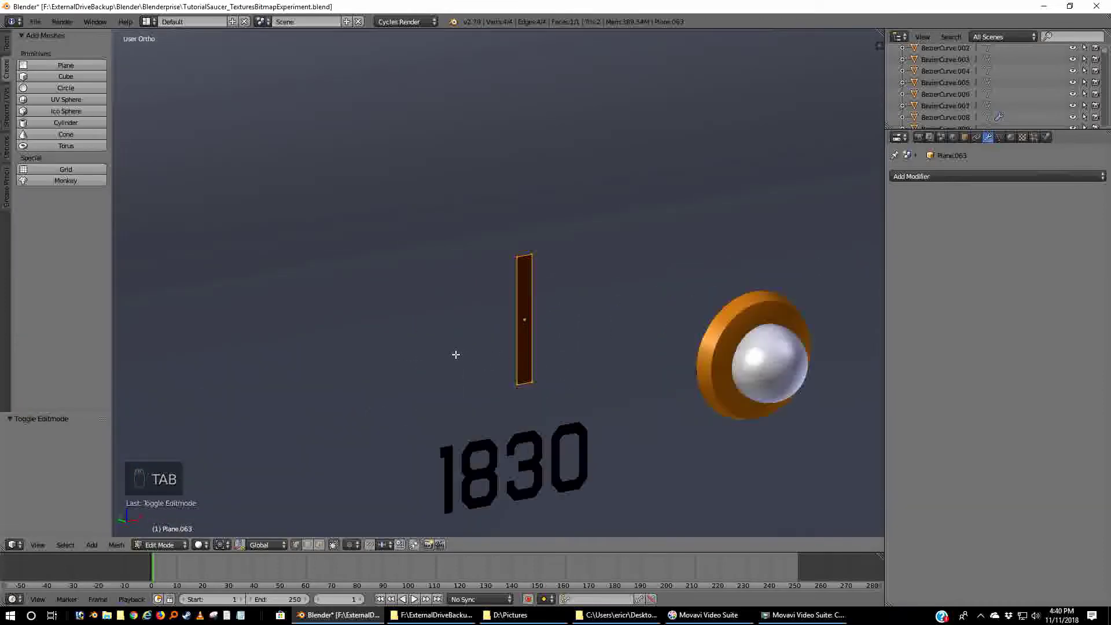
pyautogui.hotkey('ctrl', 'r')
pyautogui.scroll(4, 507, 347)
pyautogui.click(507, 348)
pyautogui.rightClick(508, 347)
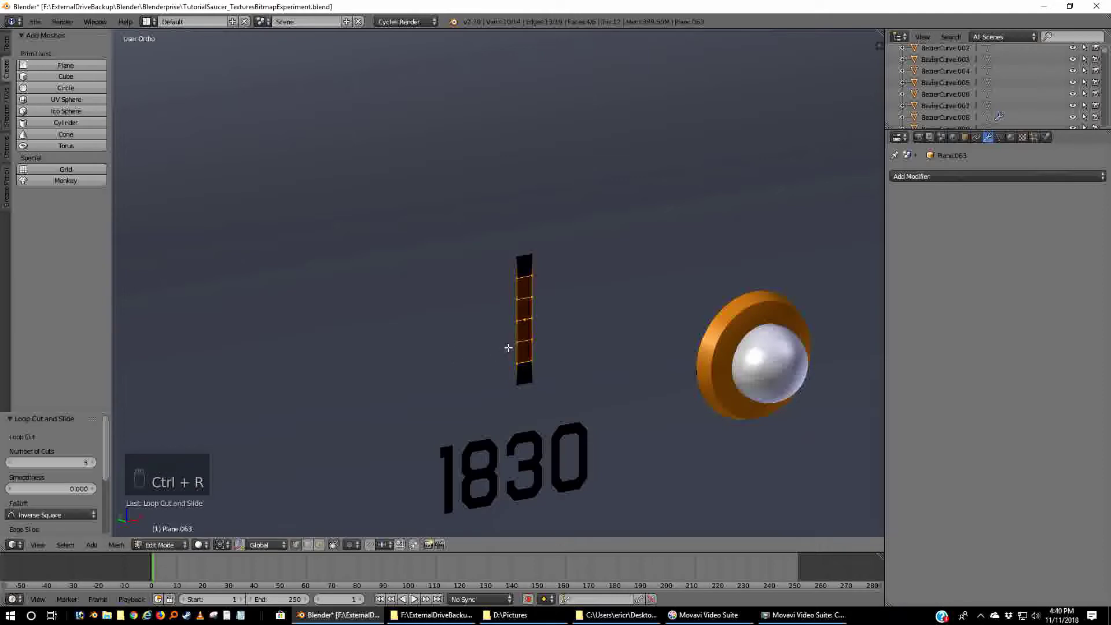
pyautogui.press('a')
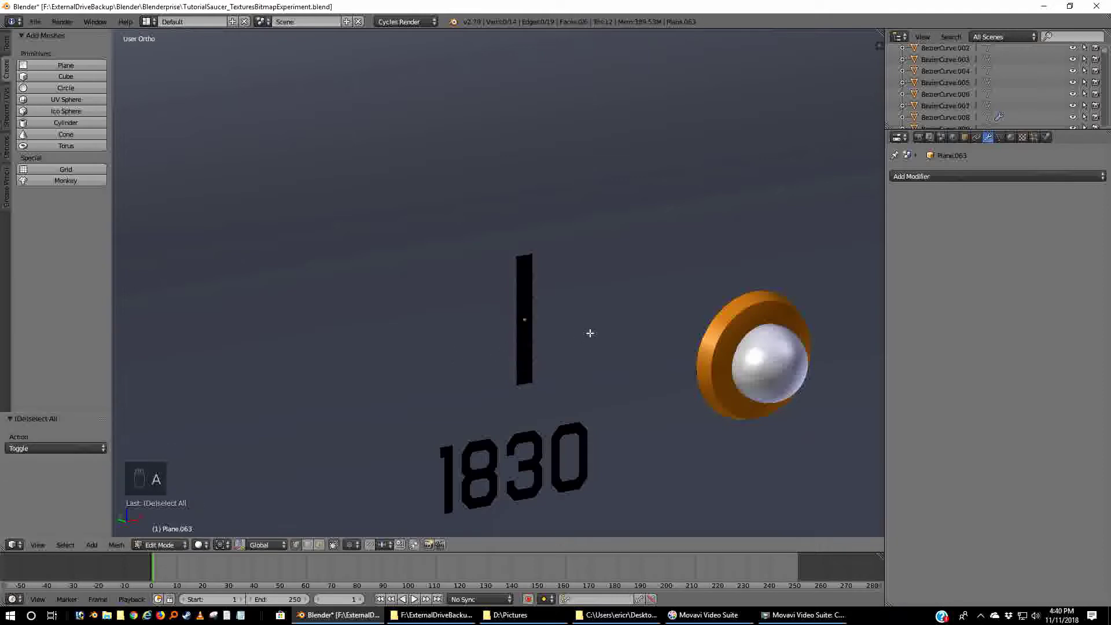
pyautogui.press('Tab')
# - Add a Shrinkwrap modifier to the 1830 tick mark in Project mode, targeting hull Sphere.051 with an offset of -0.01
pyautogui.scroll(-6, 756, 225)
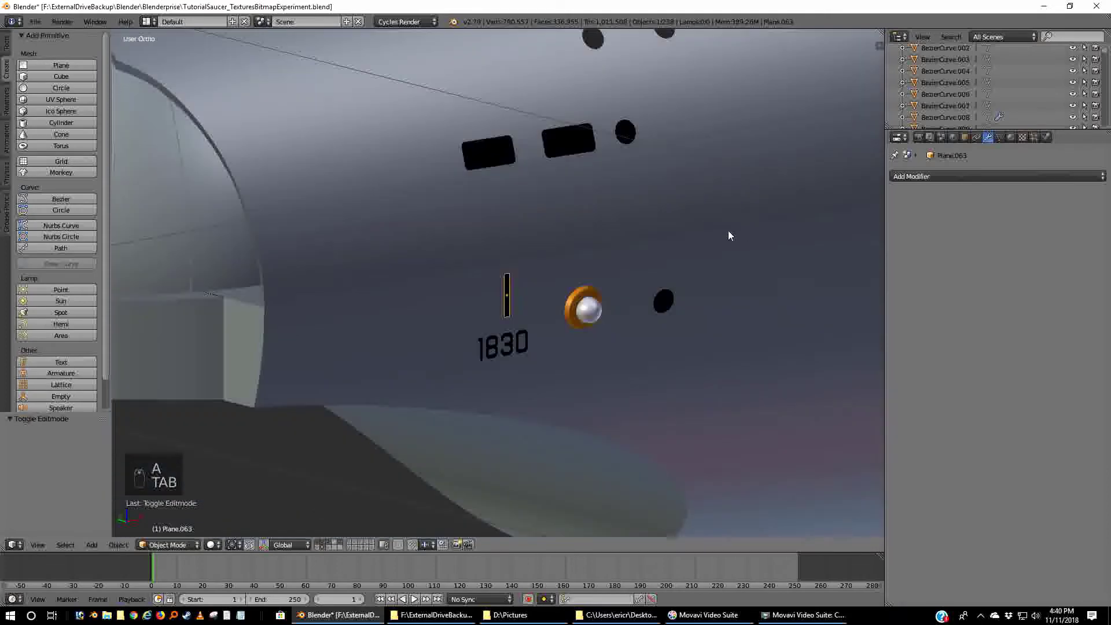
pyautogui.moveTo(727, 230)
pyautogui.mouseDown(button='middle')
pyautogui.moveTo(716, 237)
pyautogui.moveTo(744, 227)
pyautogui.mouseUp(button='middle')
pyautogui.scroll(8, 740, 231)
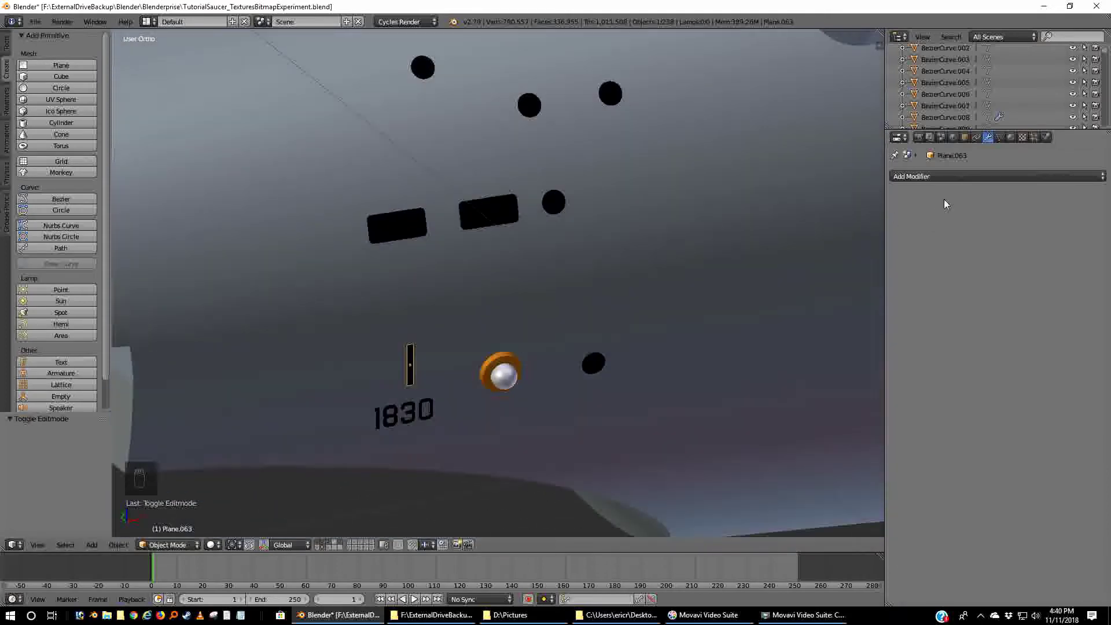
pyautogui.click(927, 177)
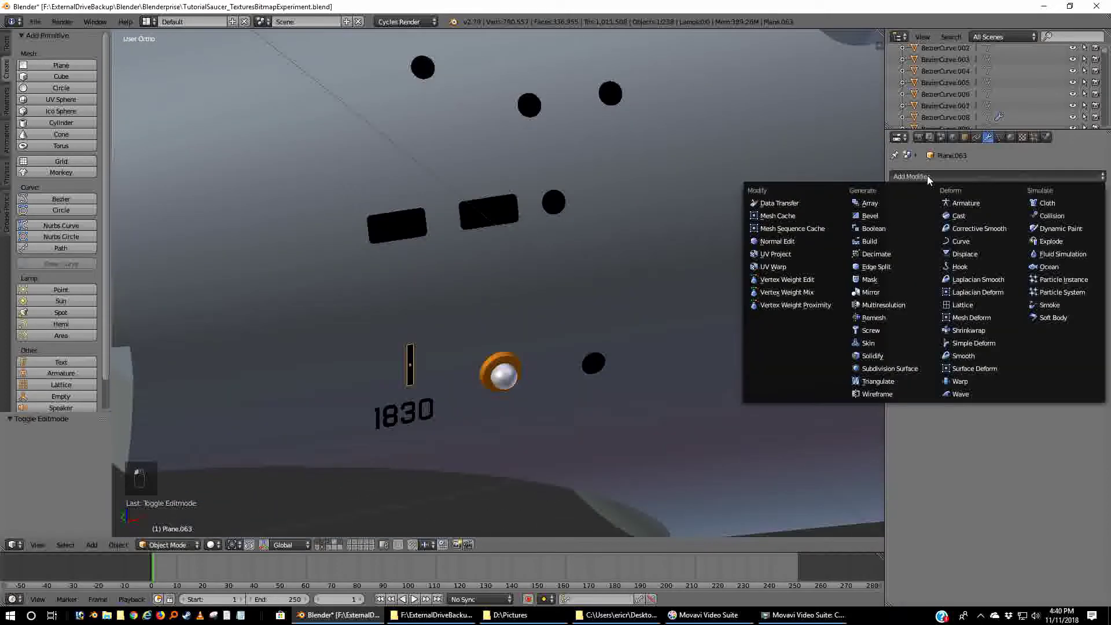
pyautogui.click(967, 330)
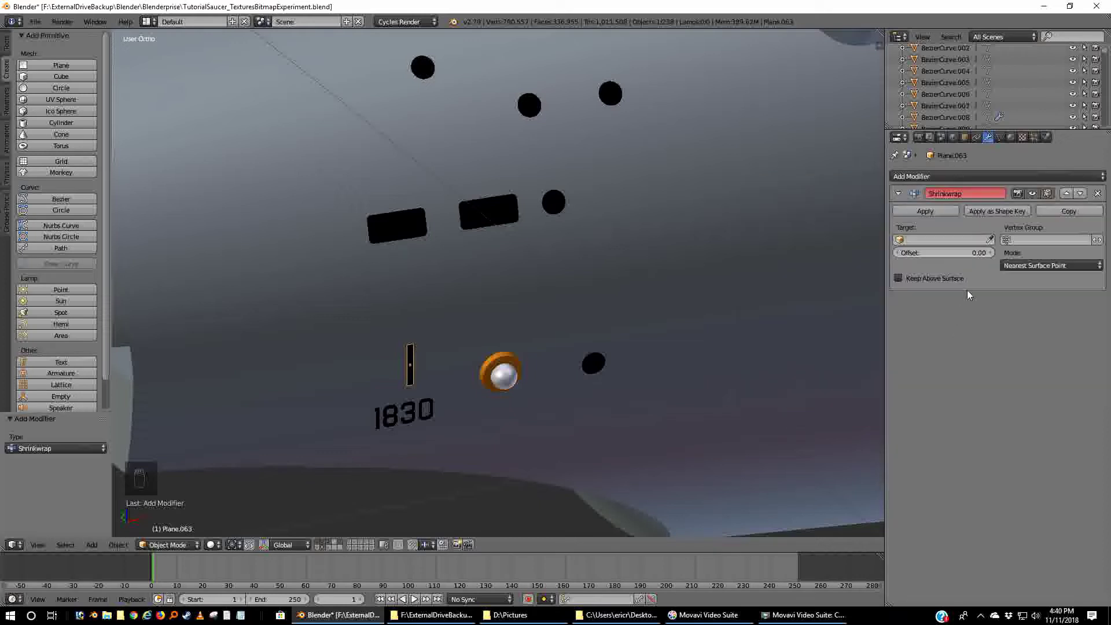
pyautogui.click(1048, 265)
pyautogui.click(1019, 240)
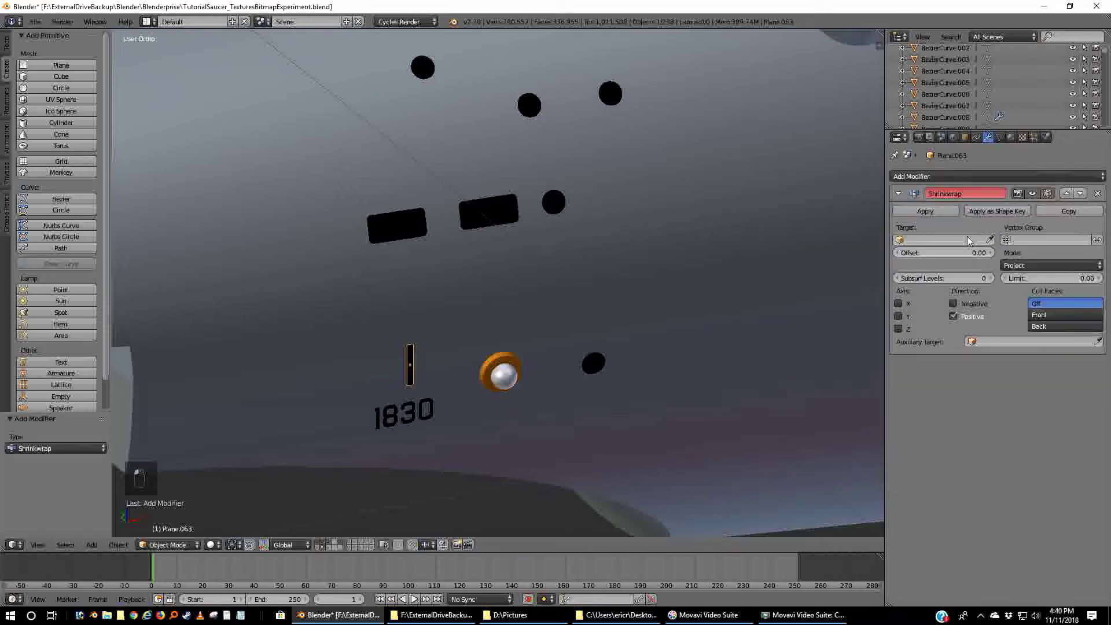
pyautogui.click(990, 239)
pyautogui.click(398, 351)
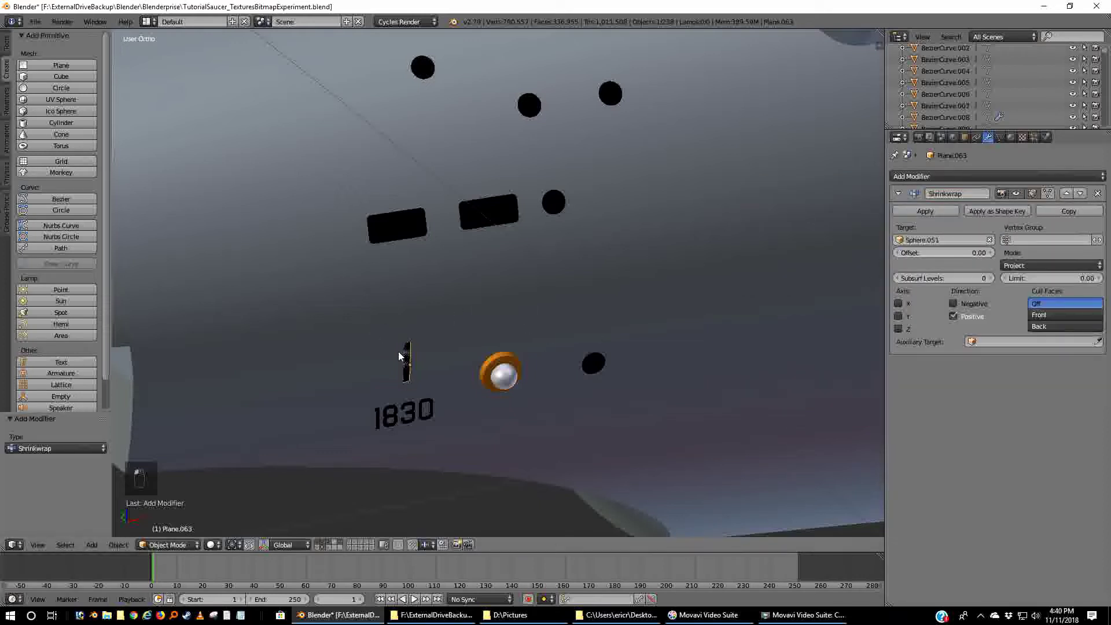
pyautogui.click(897, 252)
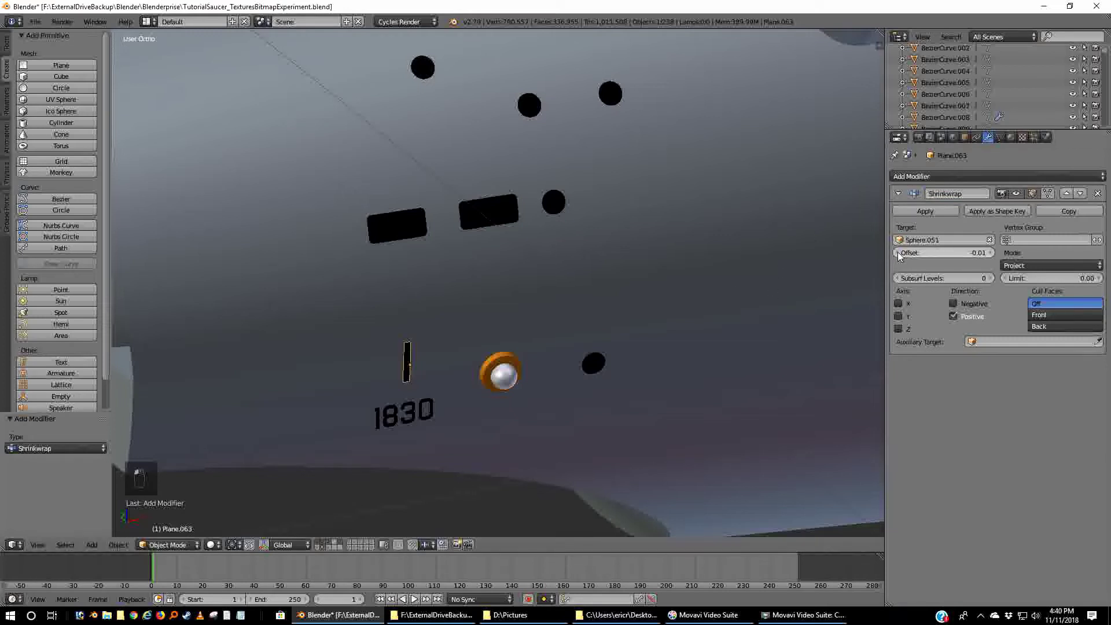
# - Select the 1830 number mesh and turn off its Cycles shadow ray visibility
pyautogui.rightClick(414, 415)
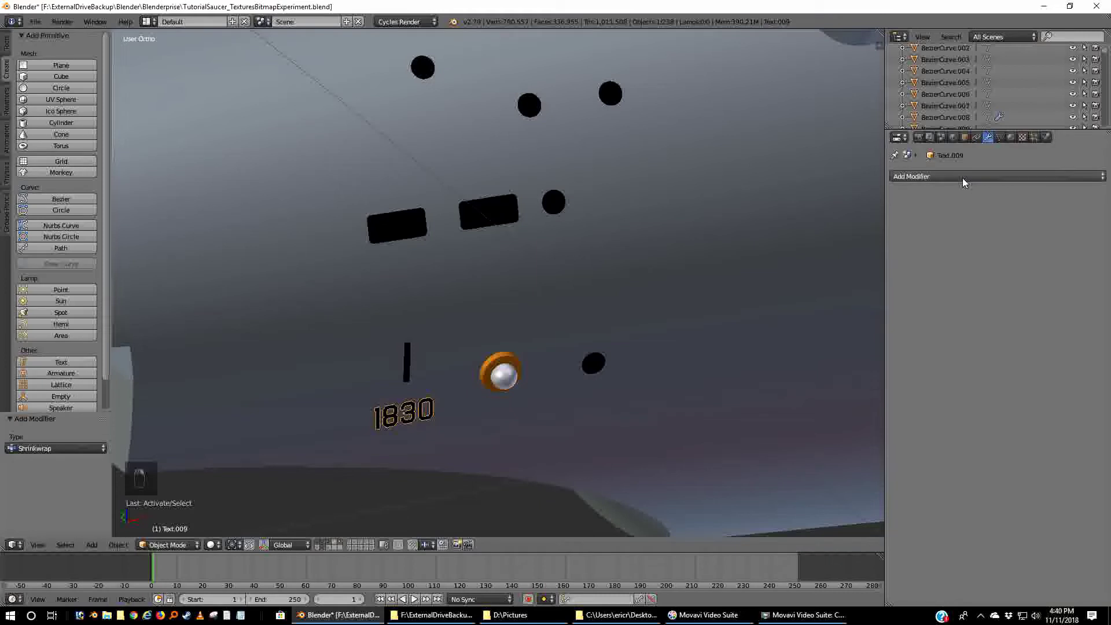
pyautogui.click(963, 138)
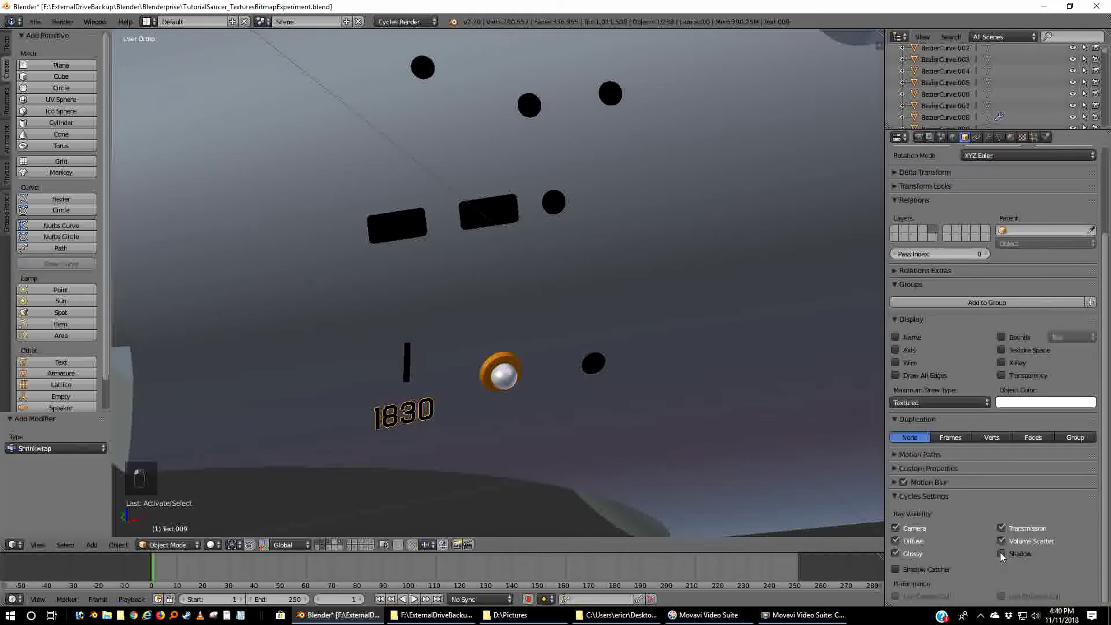
# - Add a Shrinkwrap modifier to the 1830 number in Project mode, targeting hull Sphere.051 with an offset of -0.01
pyautogui.click(985, 138)
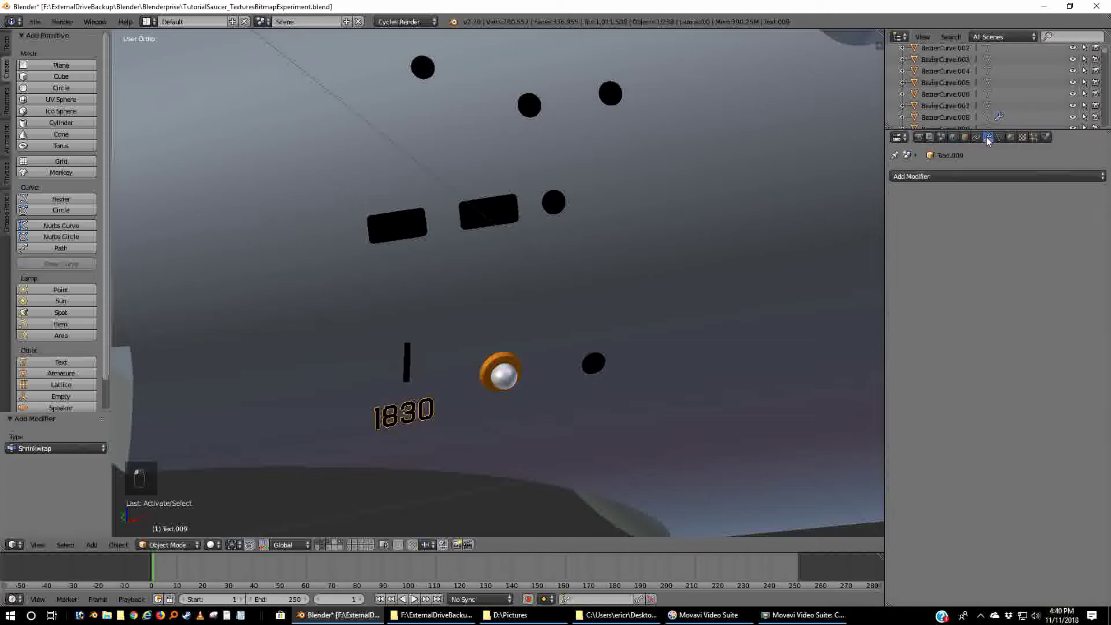
pyautogui.click(974, 176)
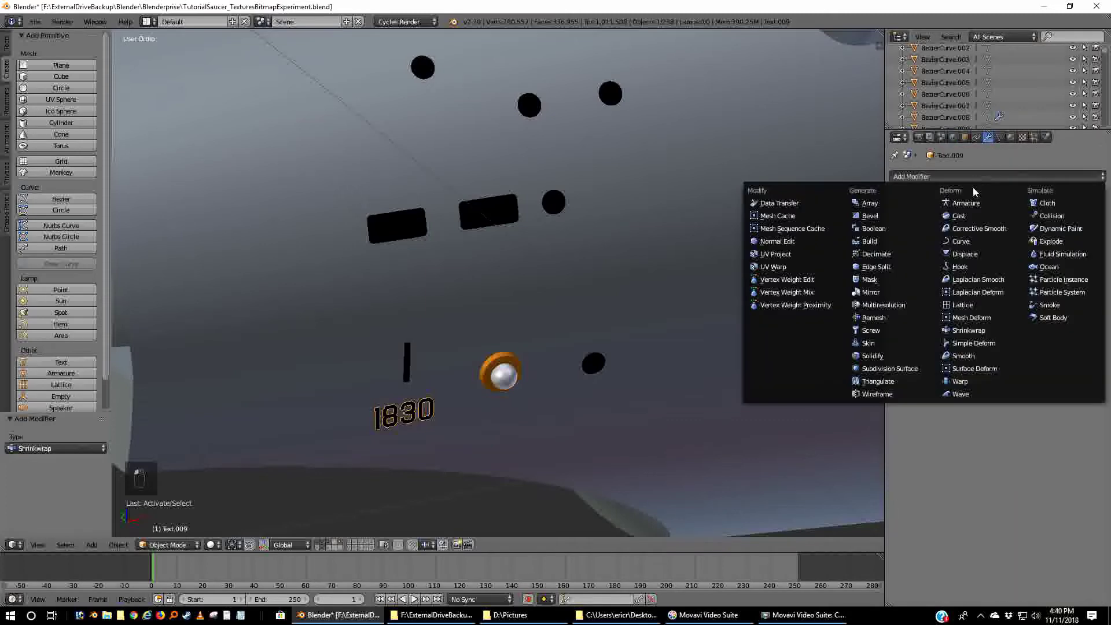
pyautogui.click(963, 340)
pyautogui.click(1024, 262)
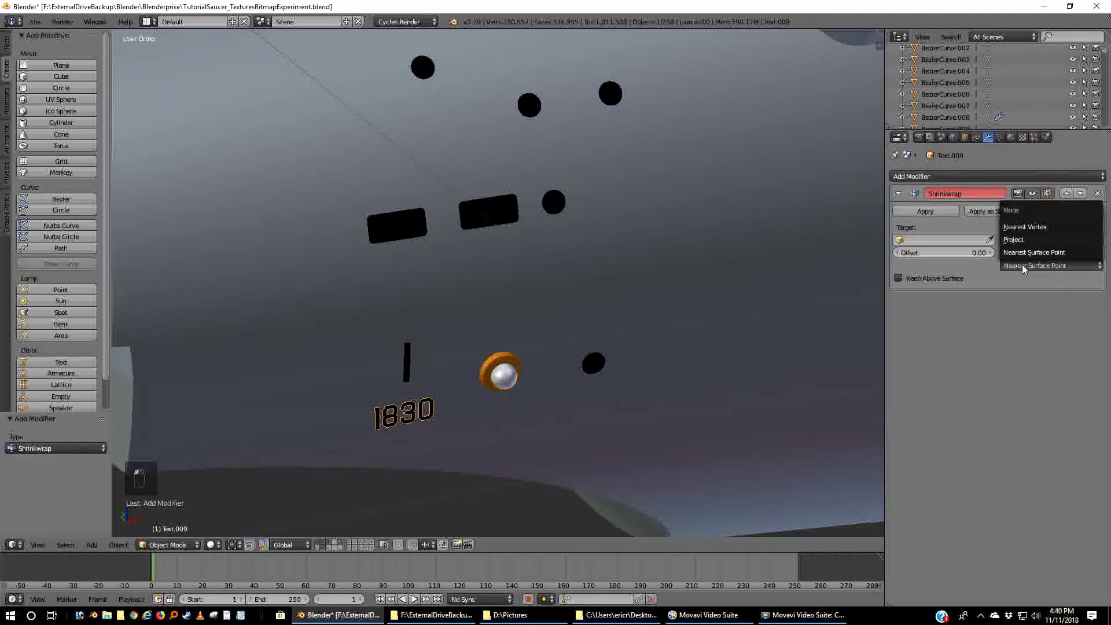
pyautogui.click(1021, 238)
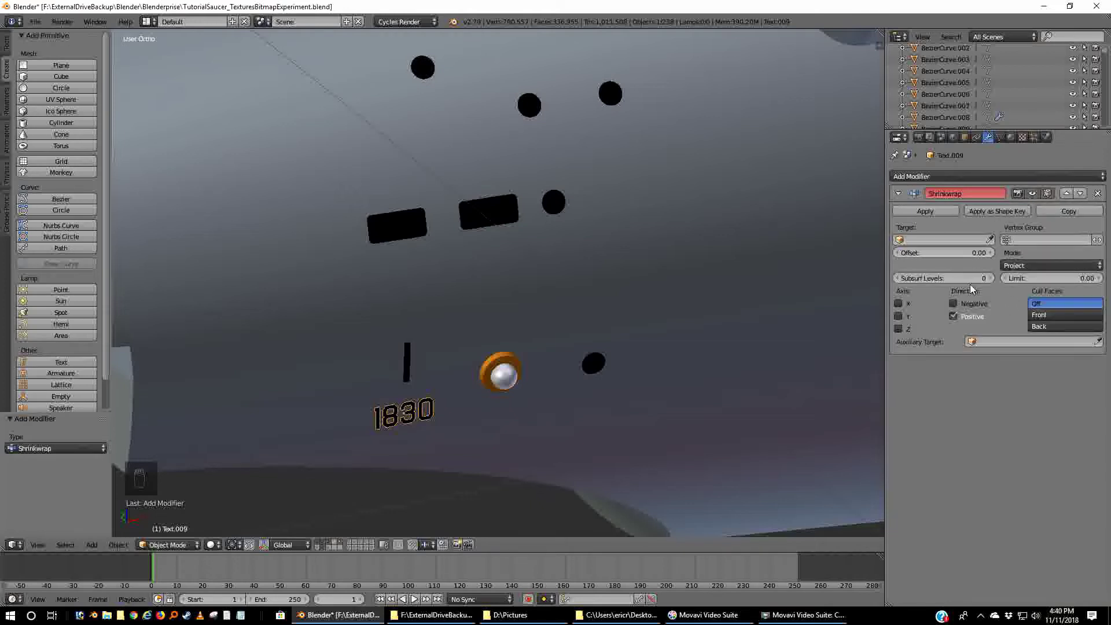
pyautogui.click(990, 239)
pyautogui.click(442, 411)
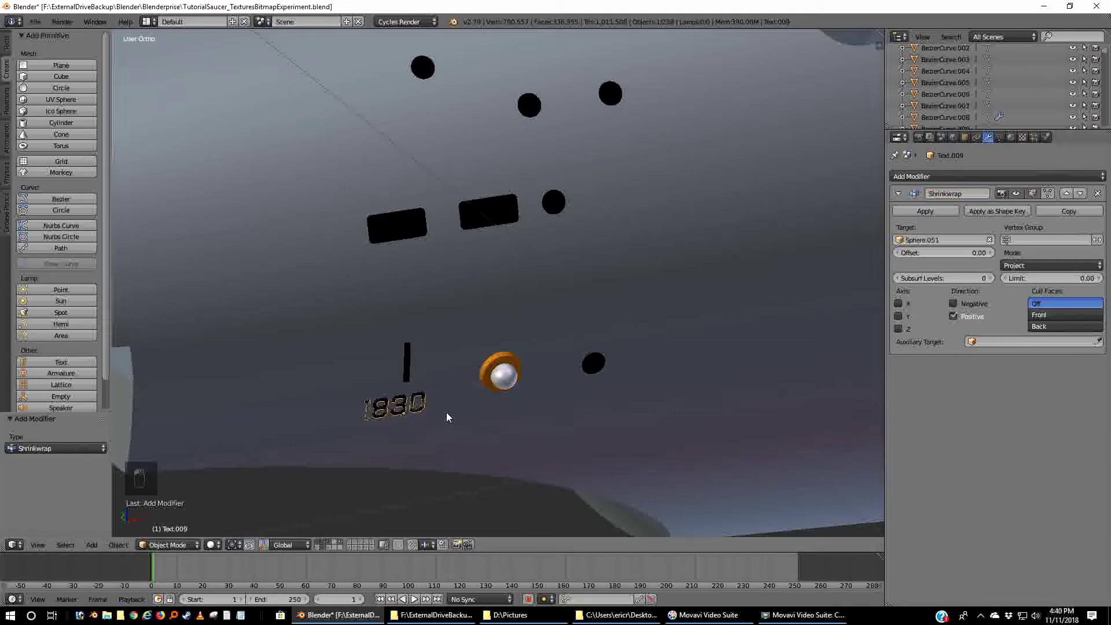
pyautogui.click(897, 253)
# - Deselect everything and examine how the number and tick markings sit along the engineering hull
pyautogui.moveTo(618, 369); pyautogui.dragTo(664, 324, button='middle')
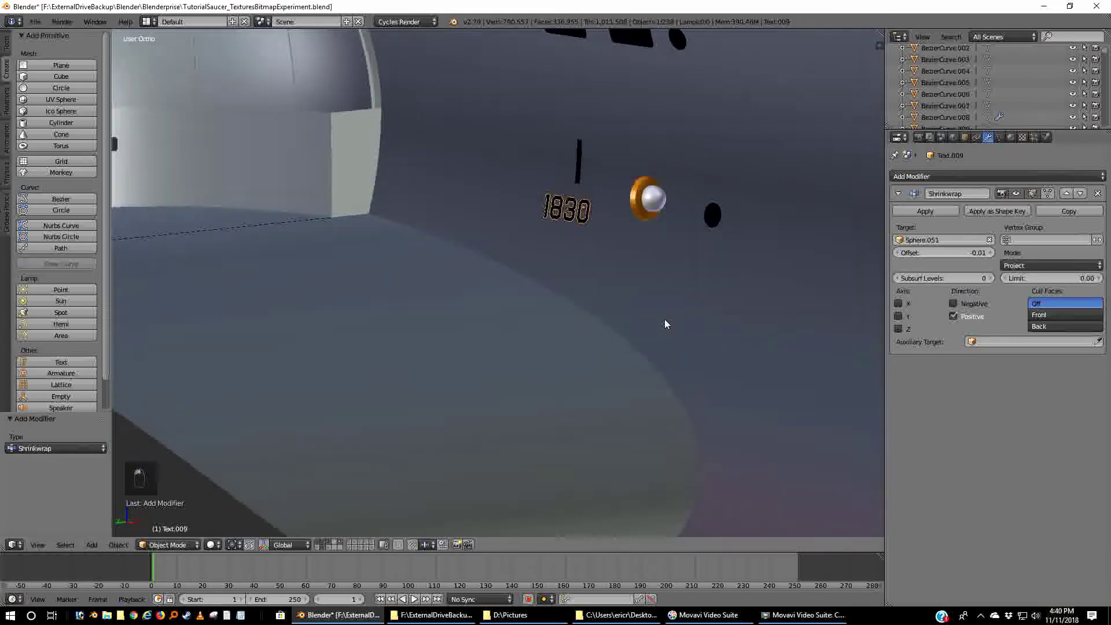
pyautogui.scroll(-4, 665, 321)
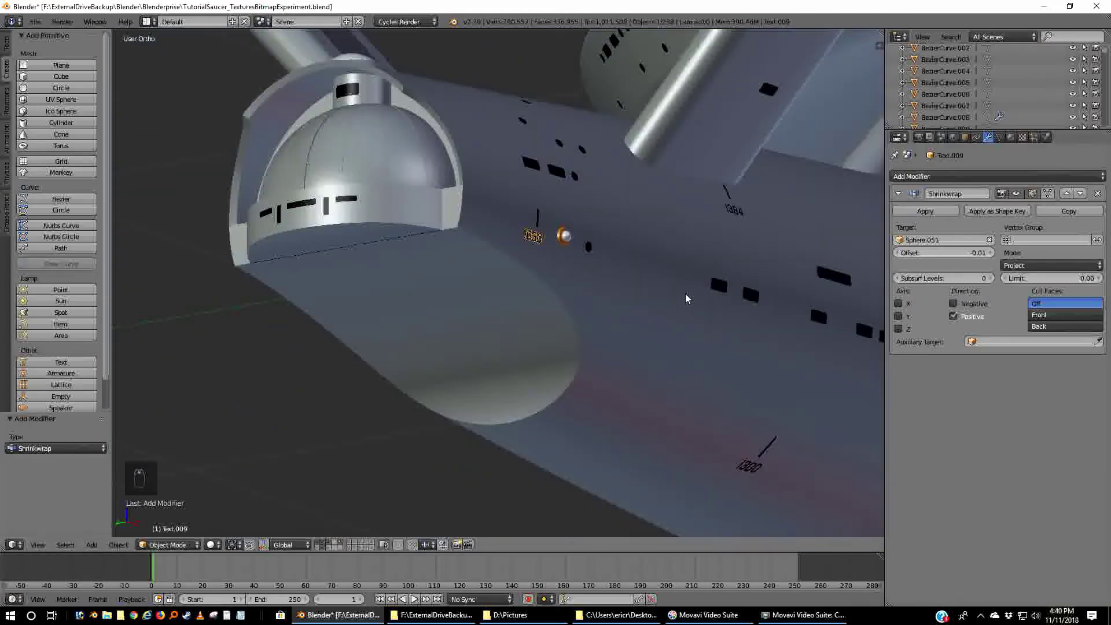
pyautogui.press('a')
pyautogui.moveTo(727, 310); pyautogui.dragTo(678, 317, button='middle')
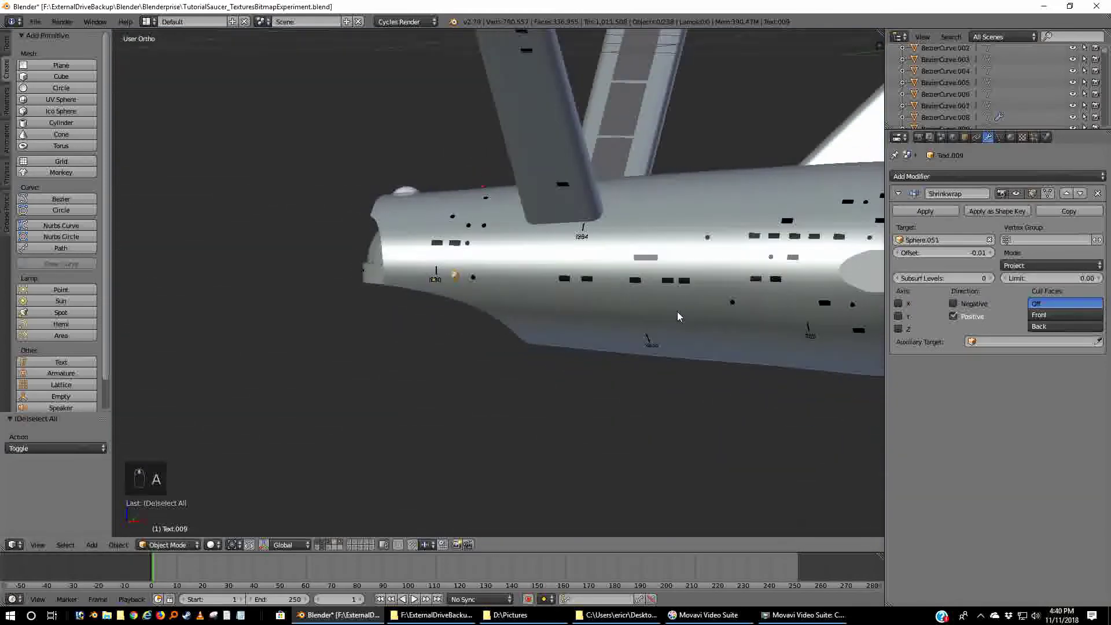
pyautogui.scroll(-3, 677, 312)
pyautogui.moveTo(800, 294)
pyautogui.mouseDown(button='middle')
pyautogui.moveTo(752, 305)
pyautogui.moveTo(791, 282)
pyautogui.mouseUp(button='middle')
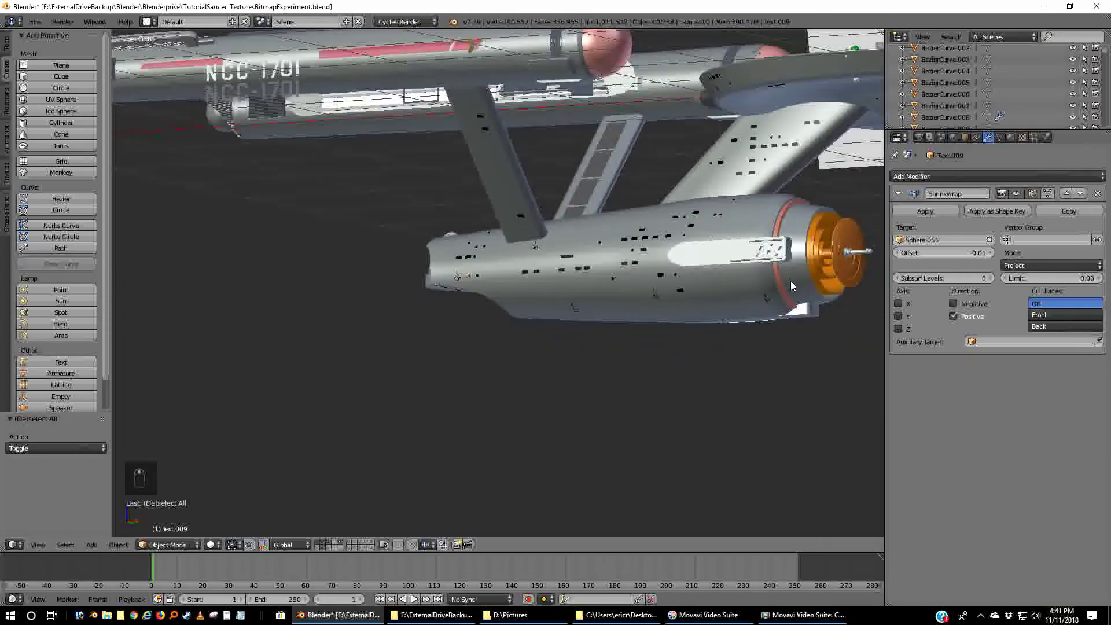
pyautogui.scroll(4, 748, 328)
pyautogui.moveTo(817, 318); pyautogui.dragTo(847, 310, button='middle')
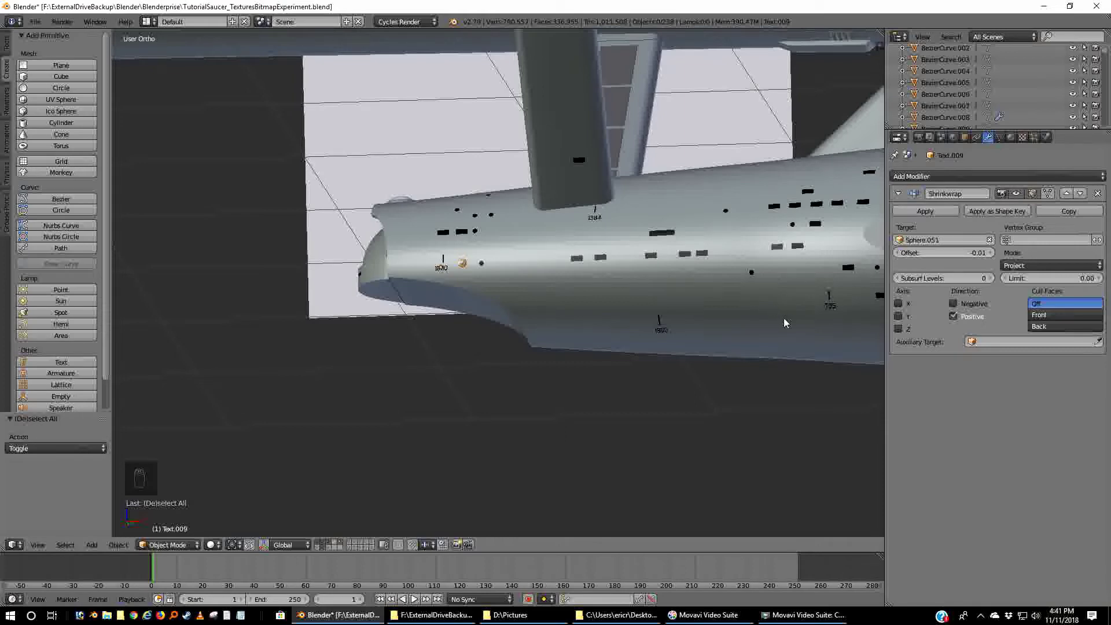
pyautogui.scroll(-3, 794, 307)
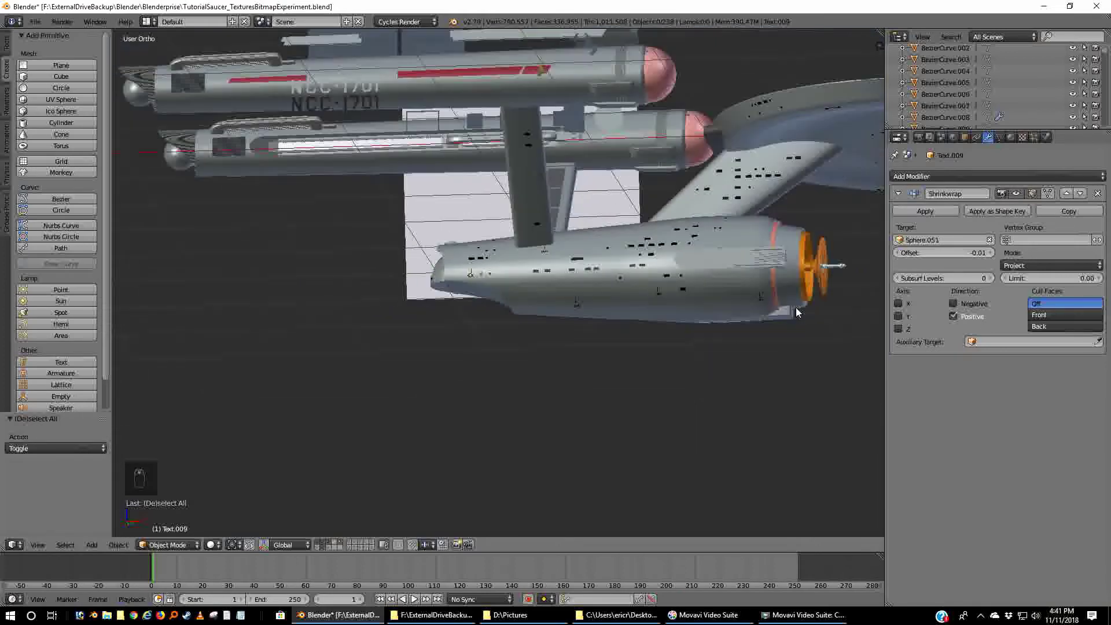
# - Snap the 3D cursor to the scene center and show the selected 1830 number in wireframe from the top
pyautogui.hotkey('shift', 's')
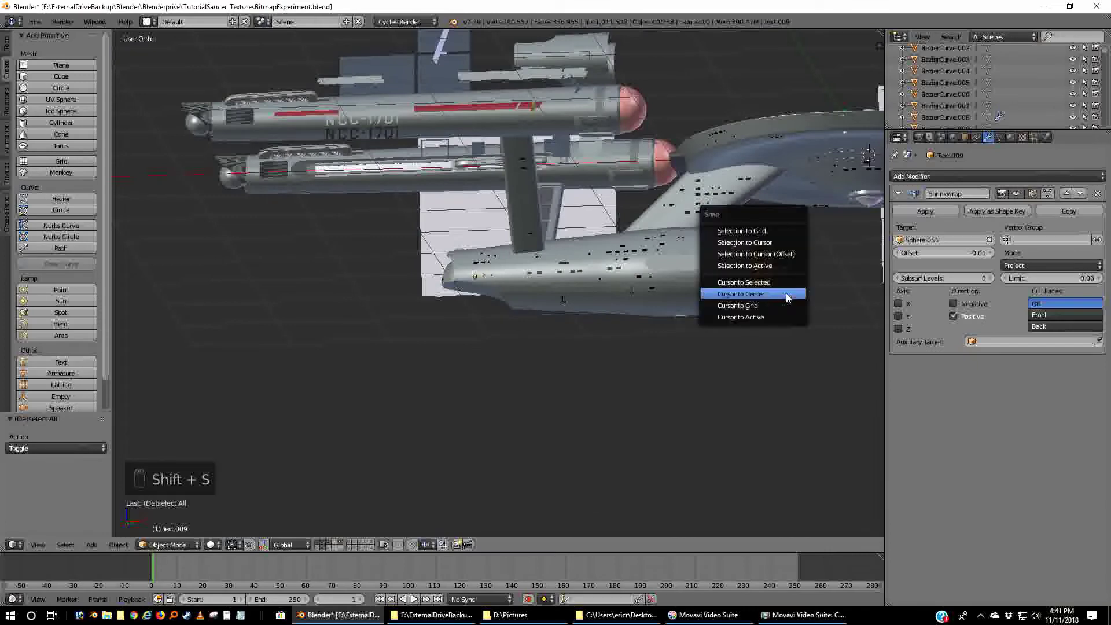
pyautogui.click(741, 294)
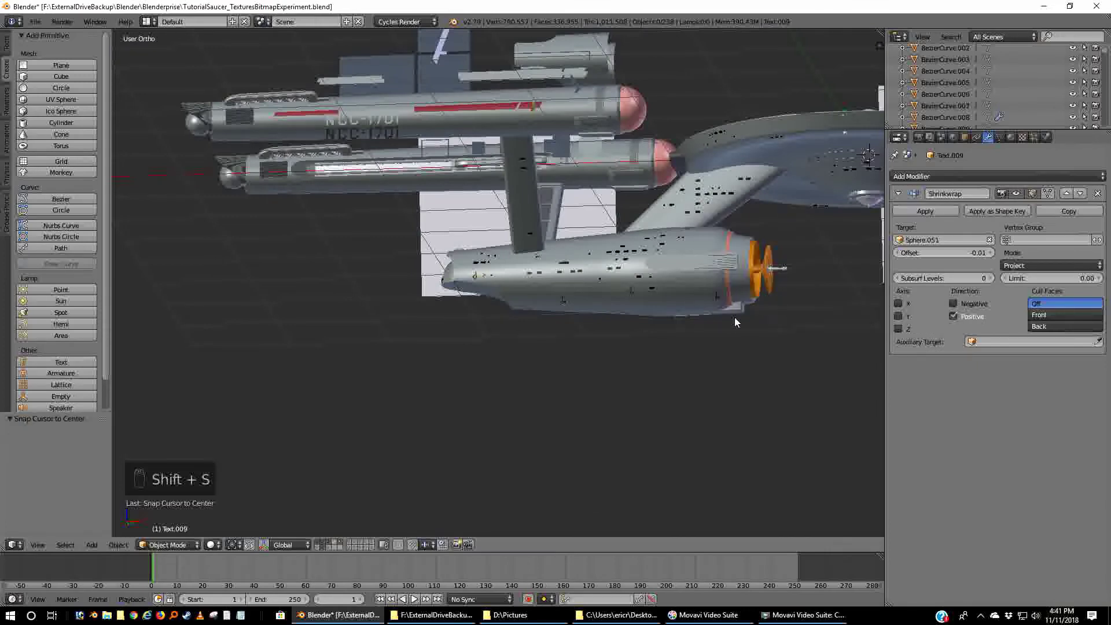
pyautogui.scroll(6, 734, 322)
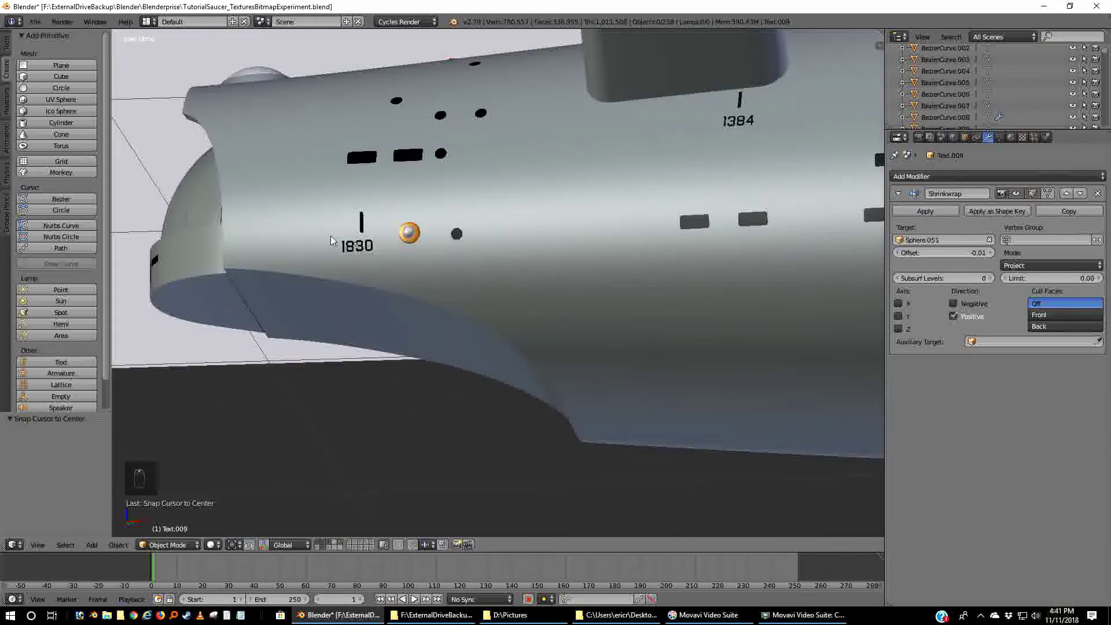
pyautogui.rightClick(351, 251)
pyautogui.press('z')
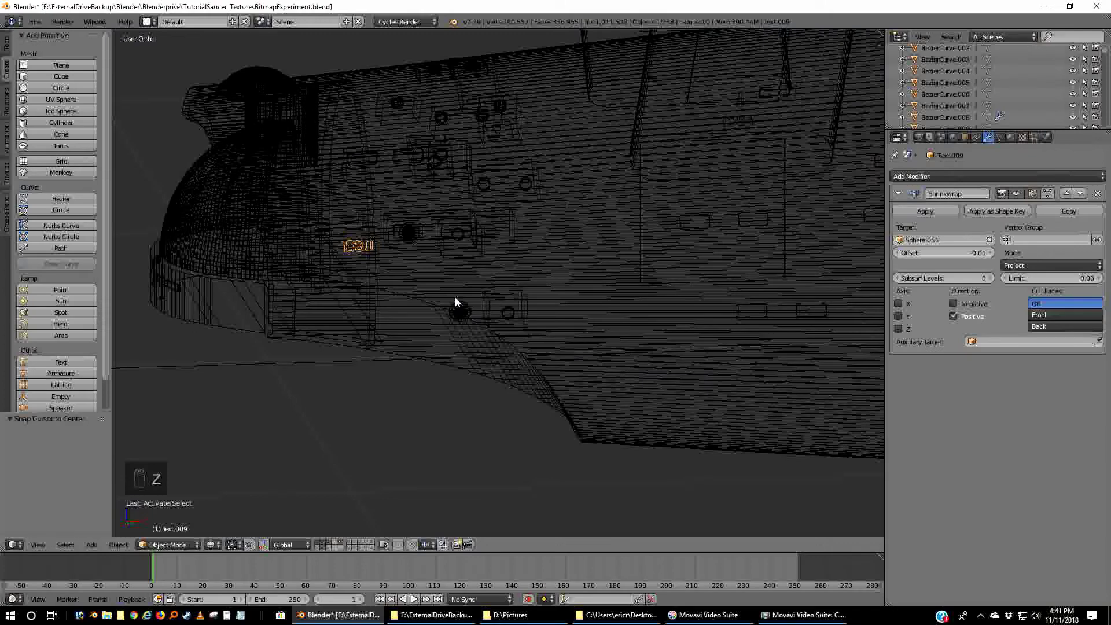
pyautogui.press('KP_7')
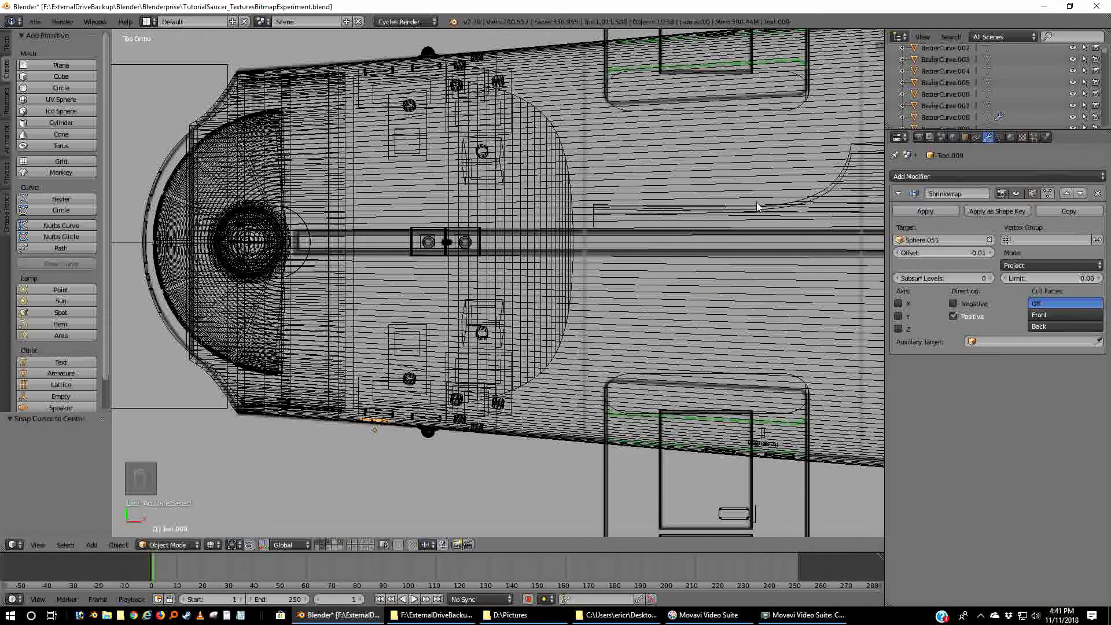
# - Try a Mirror modifier on the 1830 number, placed above its Shrinkwrap and switched from the X to the Y axis, and remove it
pyautogui.click(947, 177)
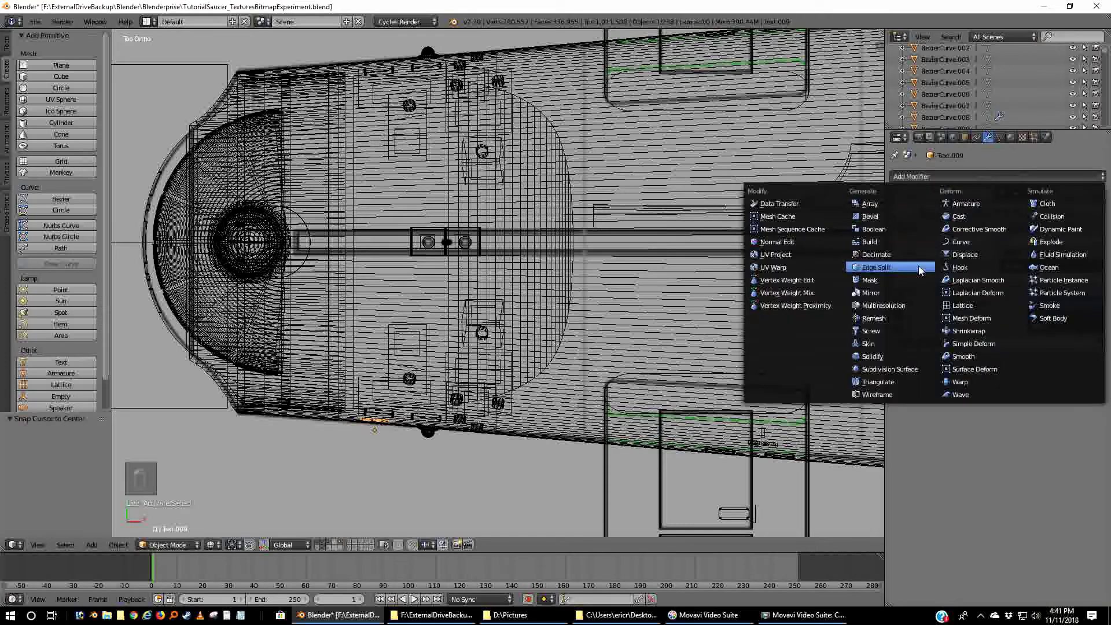
pyautogui.click(900, 293)
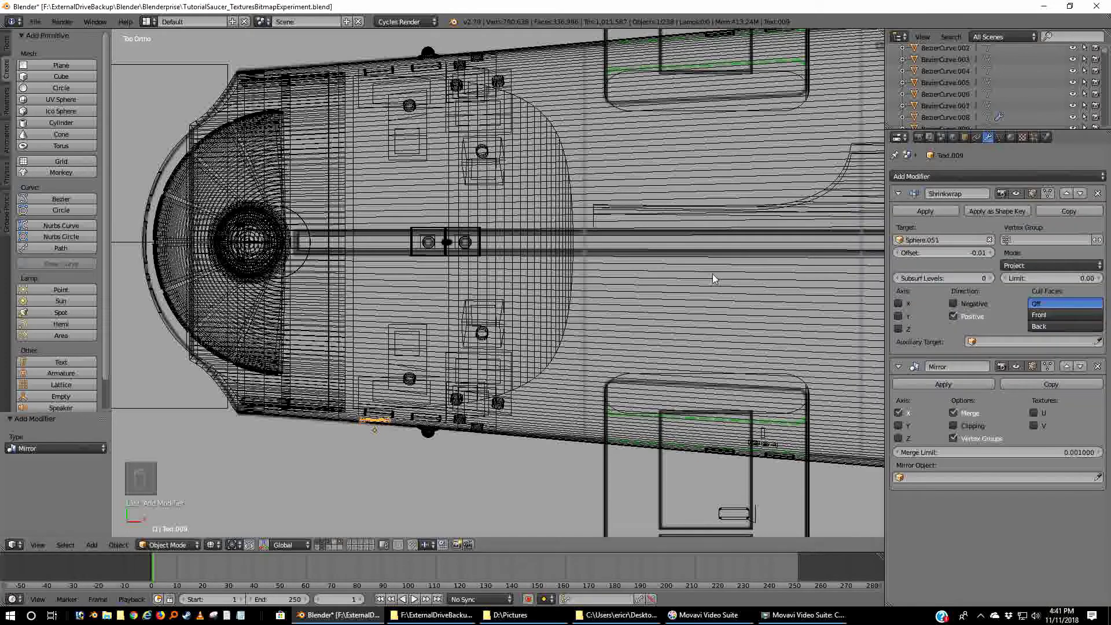
pyautogui.click(1066, 366)
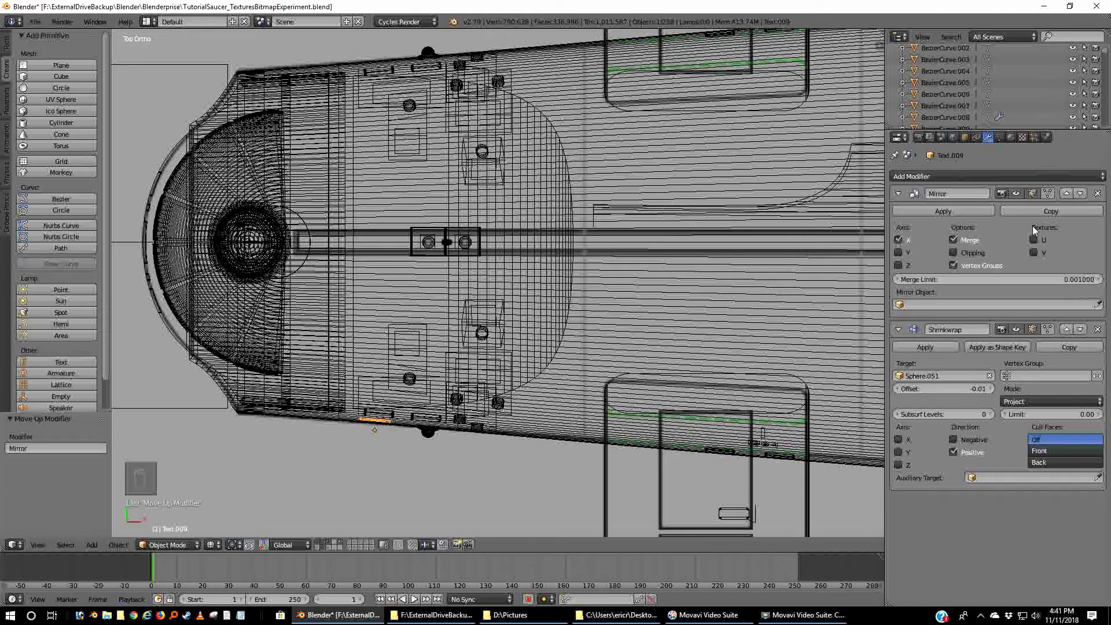
pyautogui.click(898, 239)
pyautogui.click(898, 252)
pyautogui.click(1097, 193)
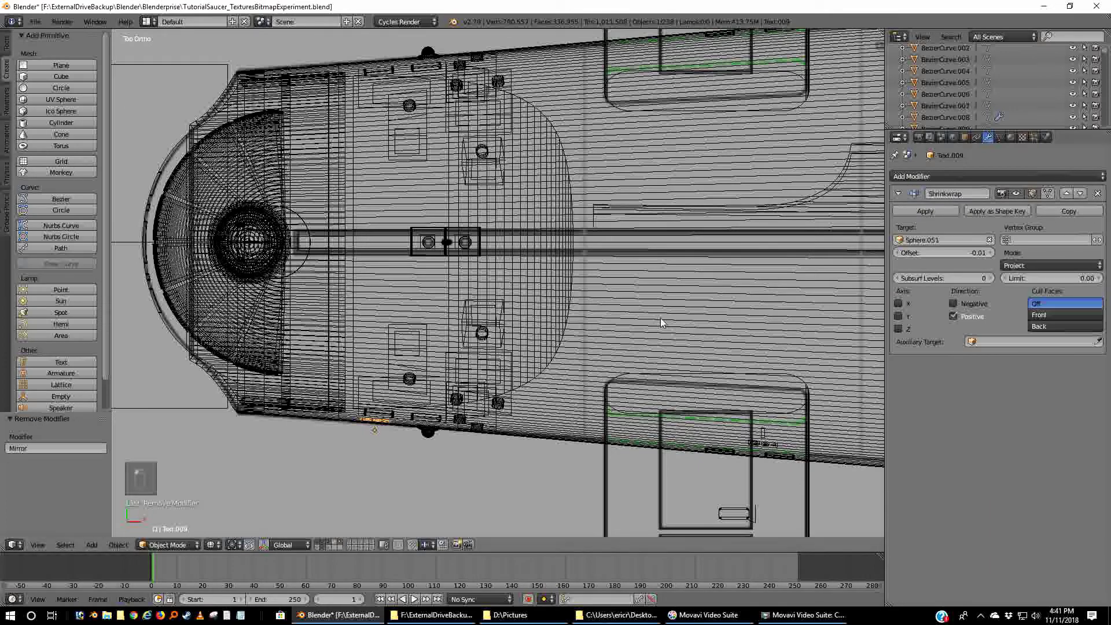
# - In front view, move the large rectangular plane above the nacelle onto the engineering hull's aft end, about 1.48 along X and -1.82 along Z
pyautogui.scroll(-3, 518, 407)
pyautogui.scroll(-3, 519, 404)
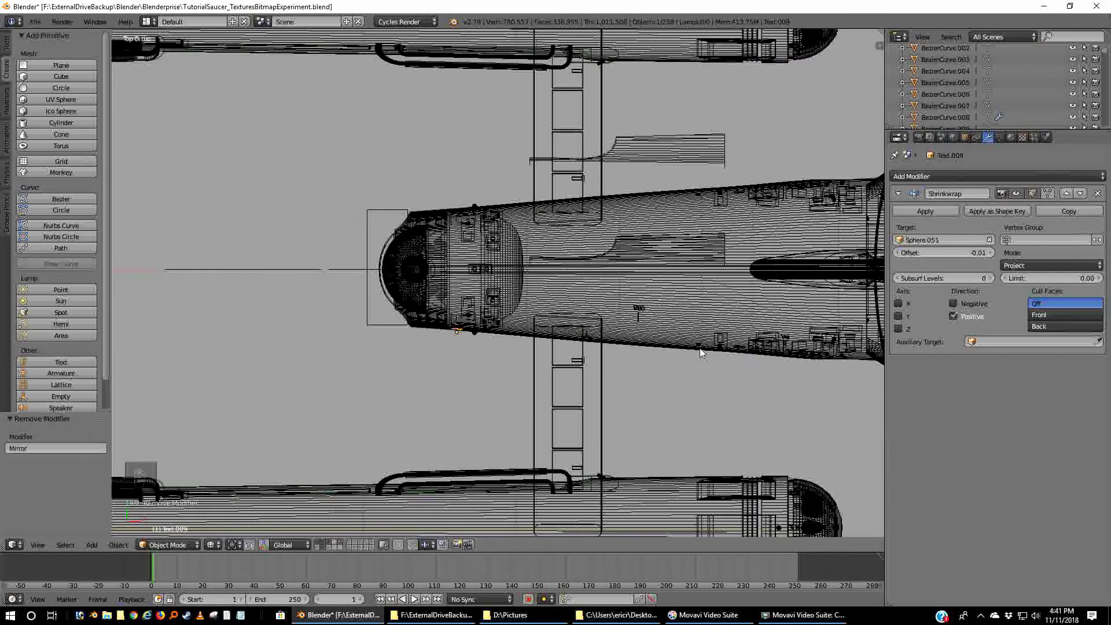
pyautogui.moveTo(696, 354); pyautogui.dragTo(382, 308, button='middle')
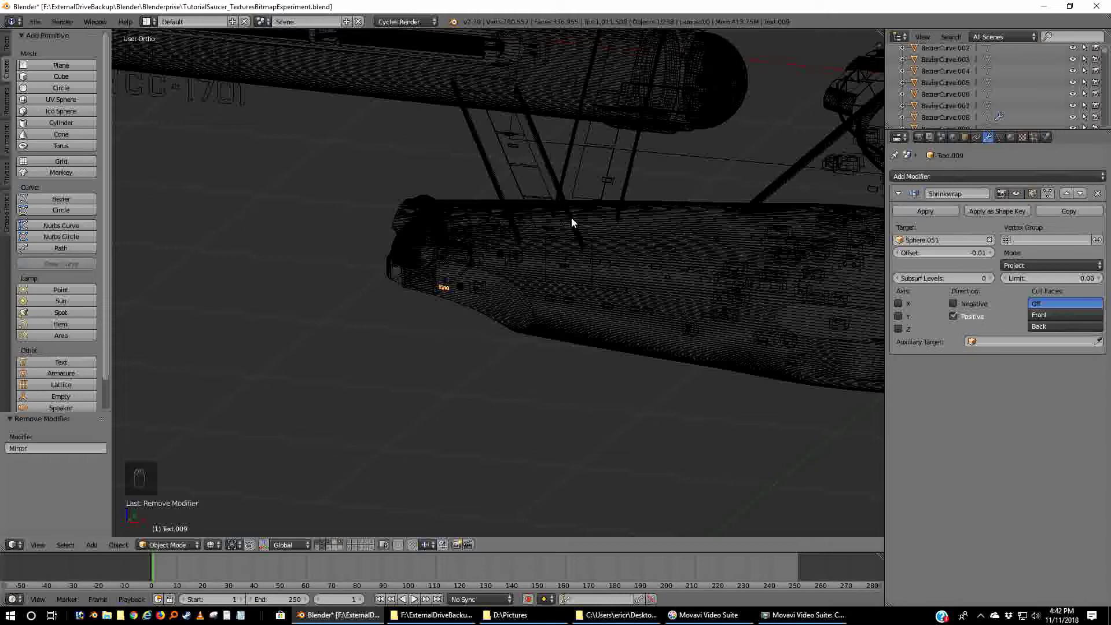
pyautogui.press('KP_1')
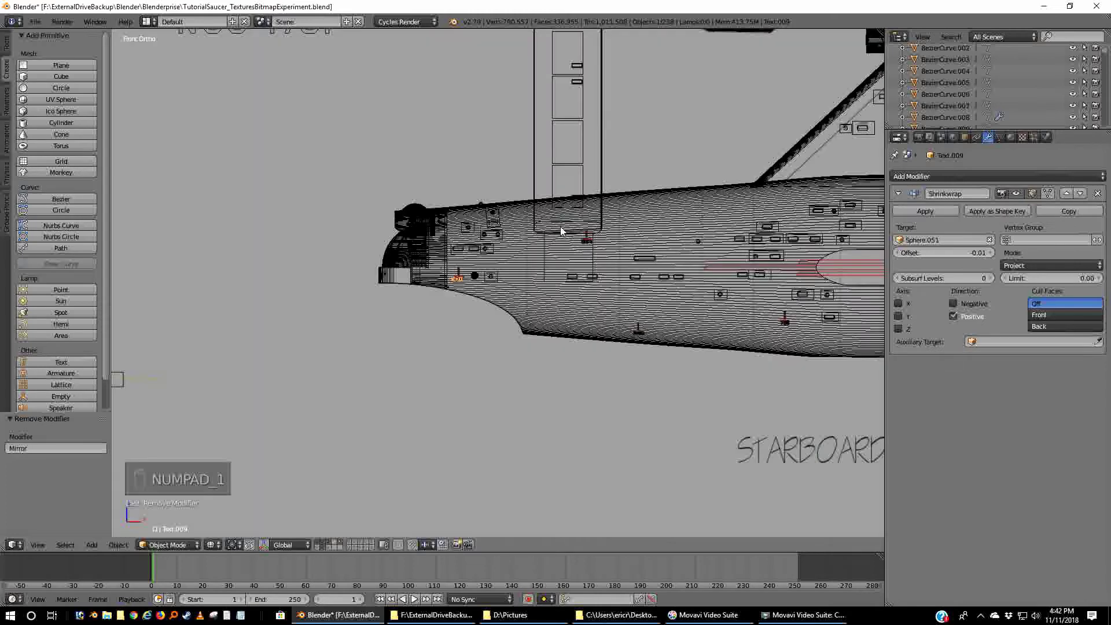
pyautogui.scroll(-3, 548, 229)
pyautogui.scroll(-3, 546, 225)
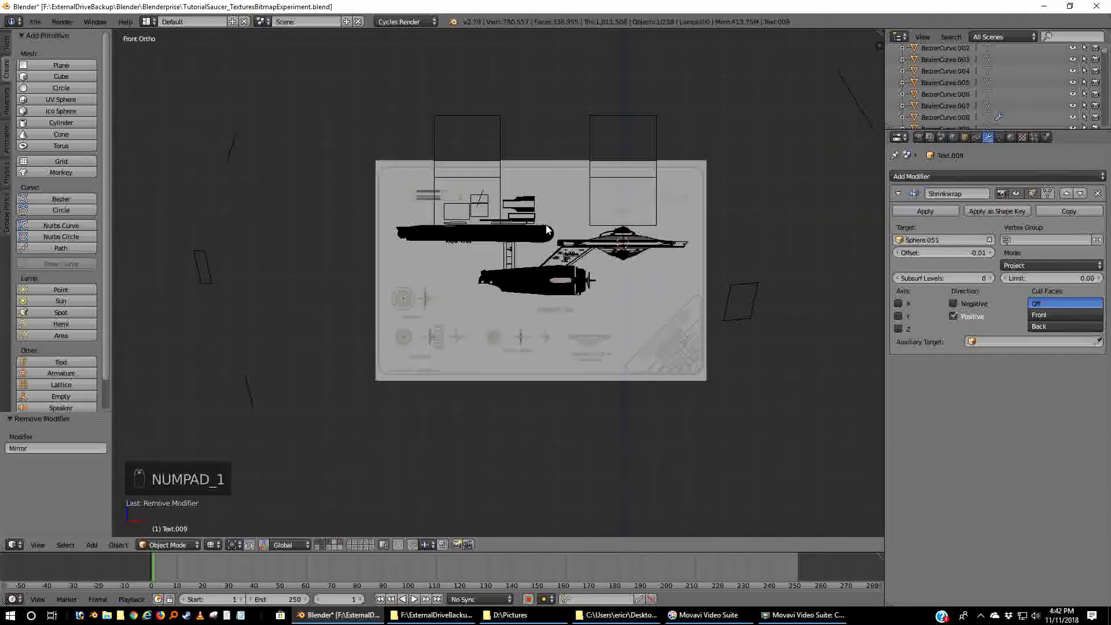
pyautogui.scroll(4, 546, 224)
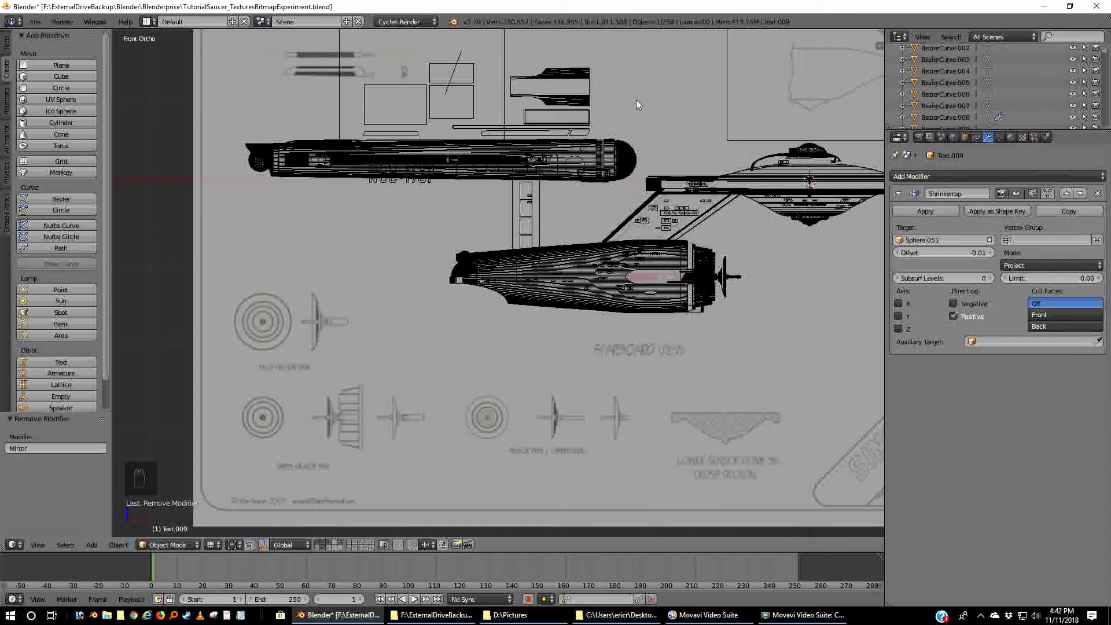
pyautogui.rightClick(418, 122)
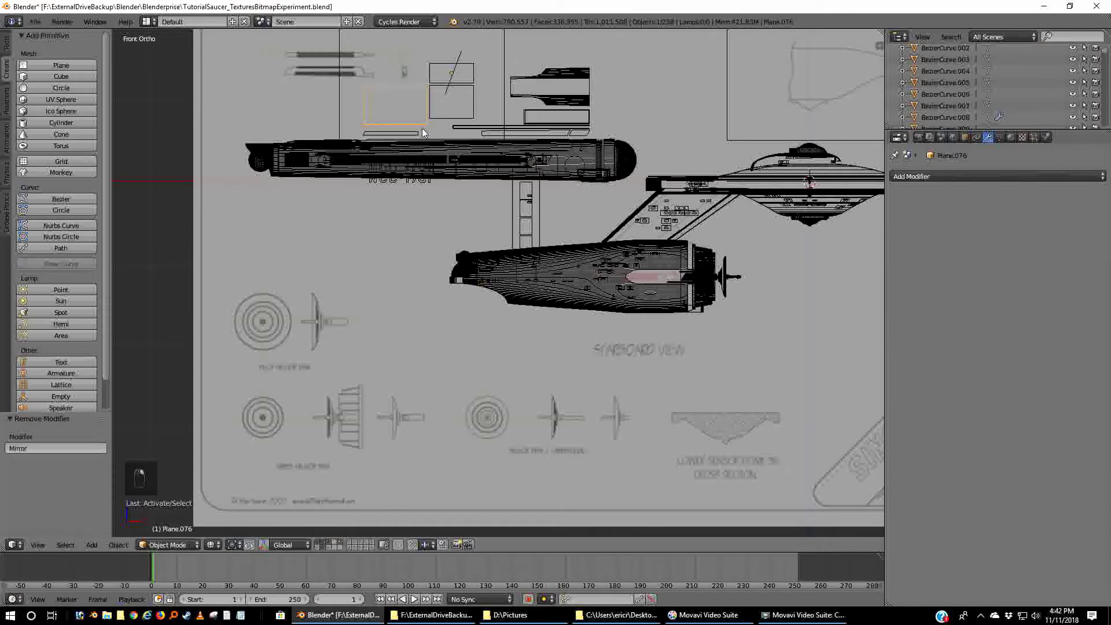
pyautogui.press('g')
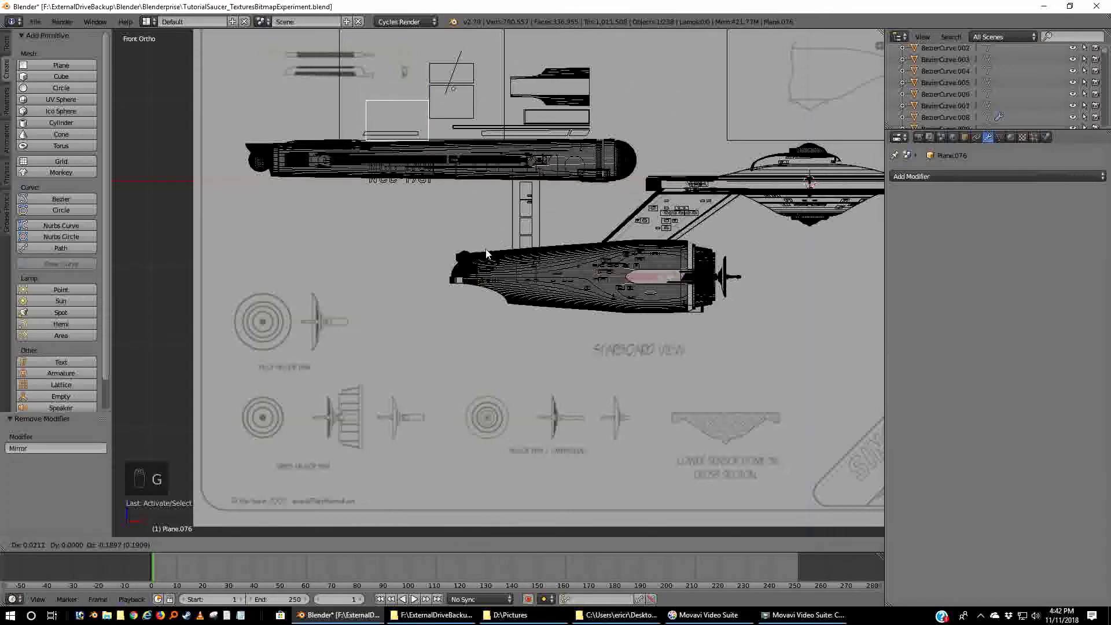
pyautogui.click(603, 377)
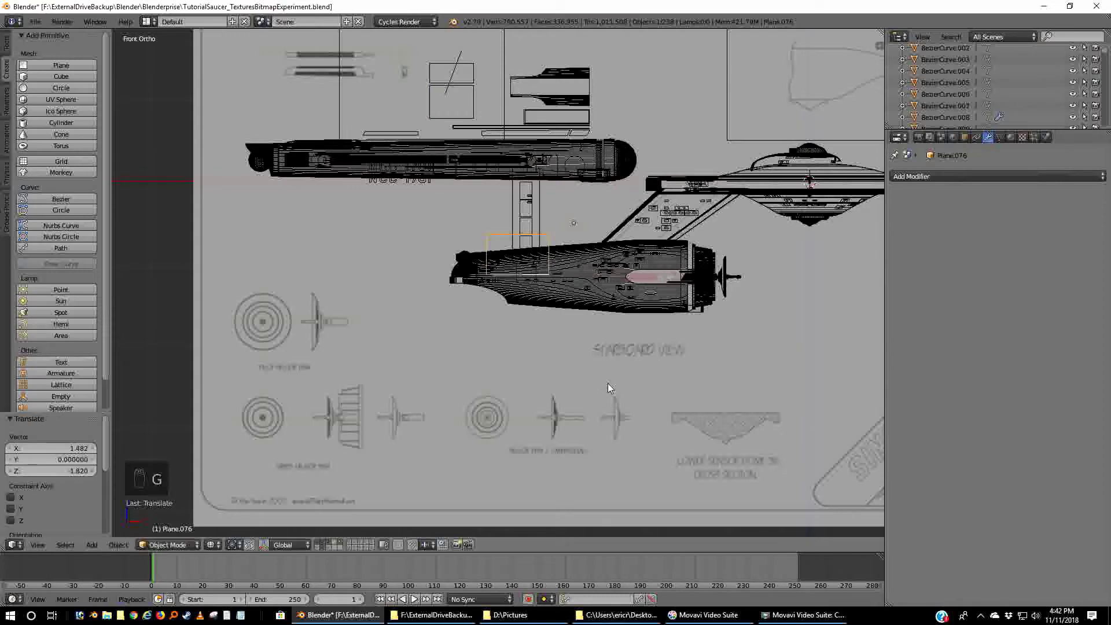
# - Set the moved plane's origin to its geometry and turn off its Cycles shadow ray visibility
pyautogui.hotkey('ctrl', 'alt', 'shift', 'c')
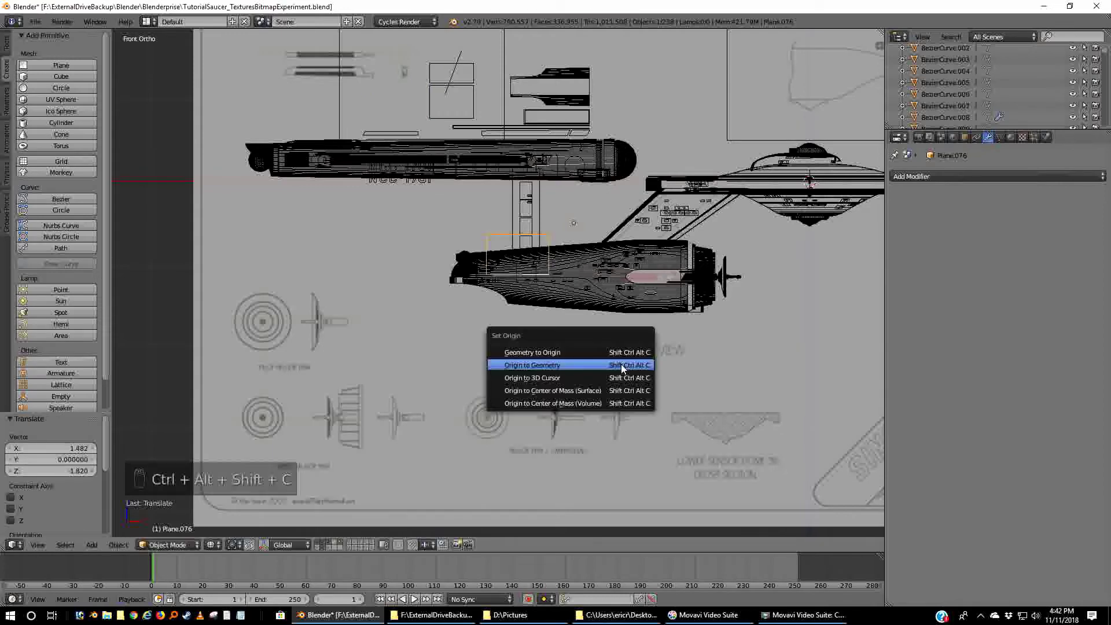
pyautogui.click(621, 365)
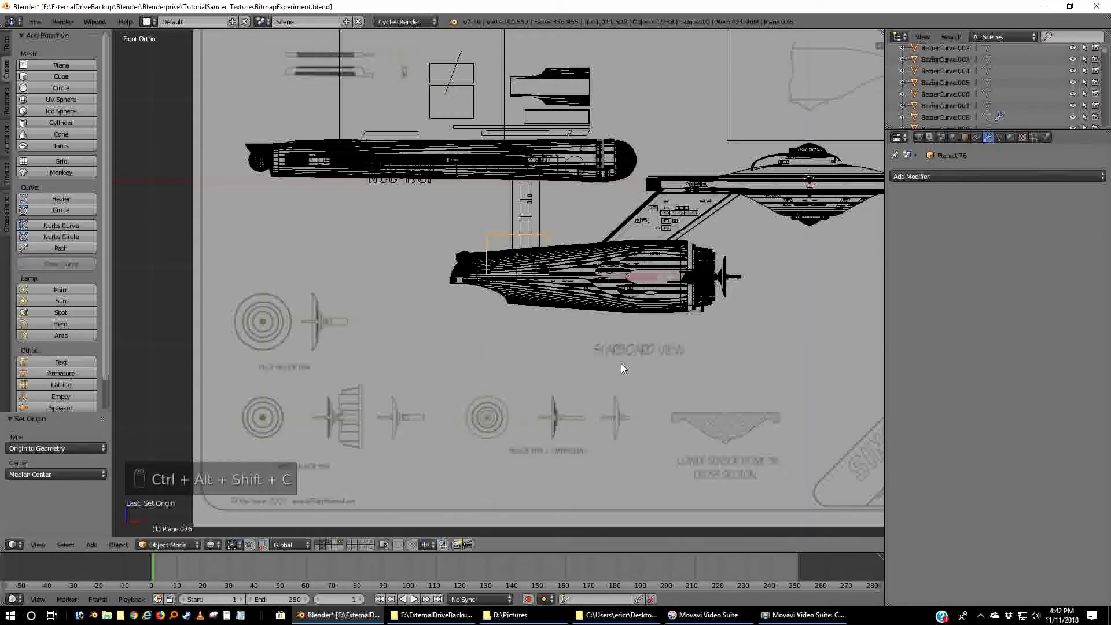
pyautogui.click(965, 137)
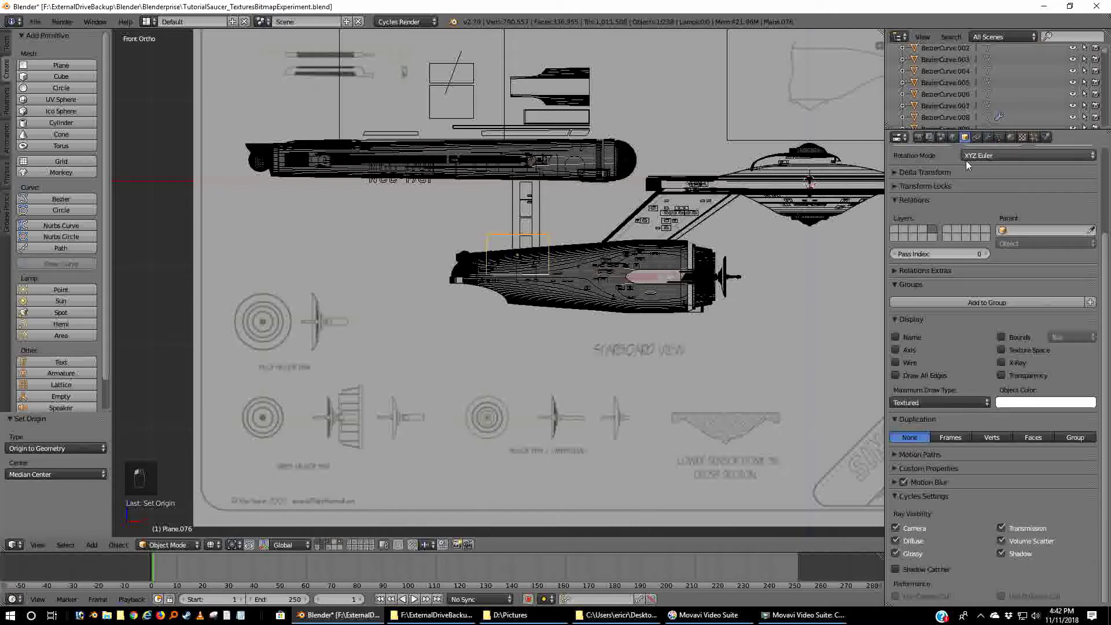
pyautogui.click(1002, 553)
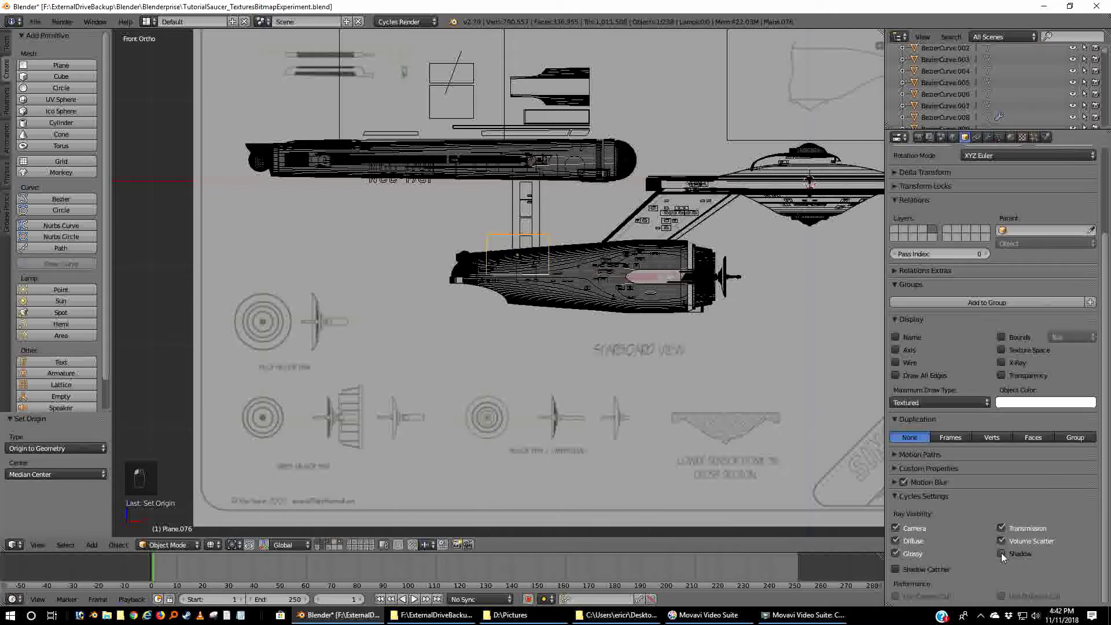
# - Raise the 1384 number about 0.005 along Z toward its tick mark below the pylon, and check it in solid shading
pyautogui.scroll(6, 616, 373)
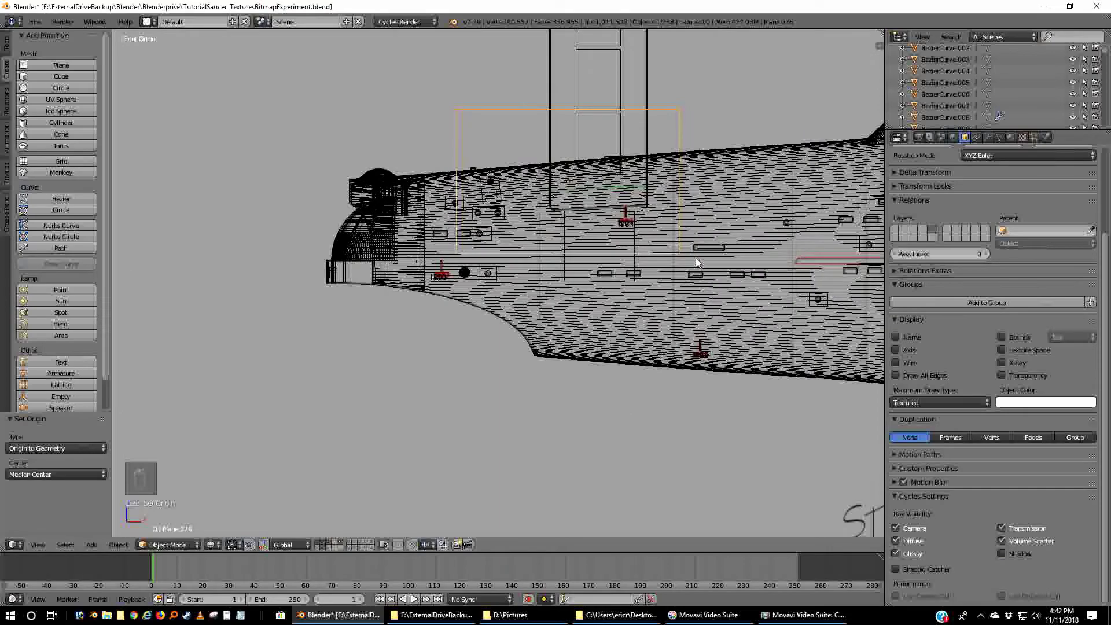
pyautogui.scroll(4, 696, 258)
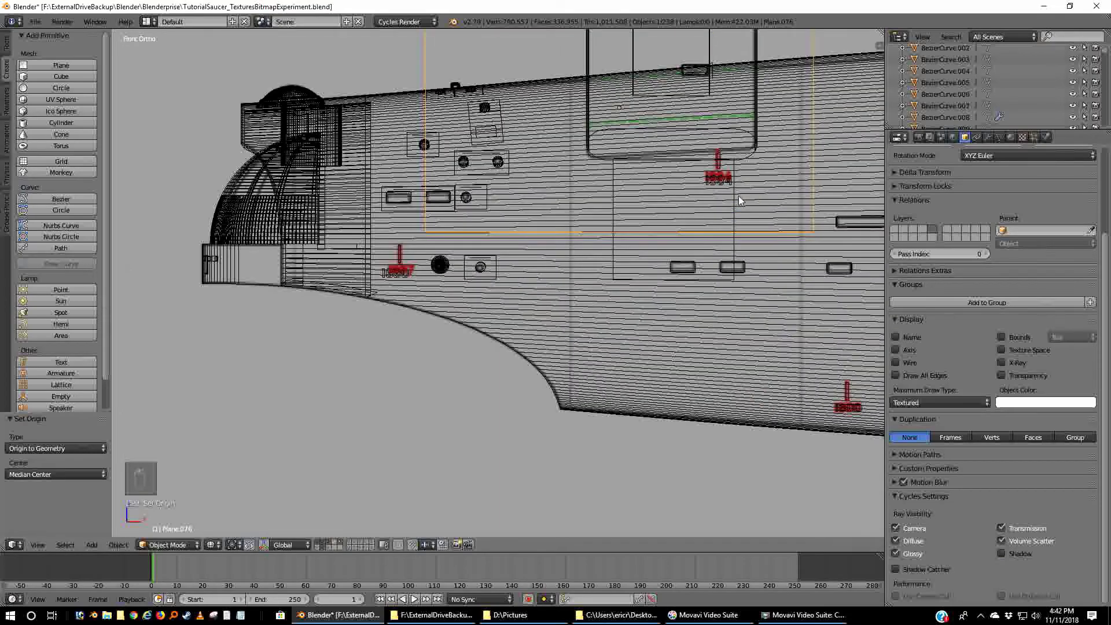
pyautogui.keyDown('shift'); pyautogui.moveTo(738, 195); pyautogui.dragTo(671, 317, button='middle'); pyautogui.keyUp('shift')
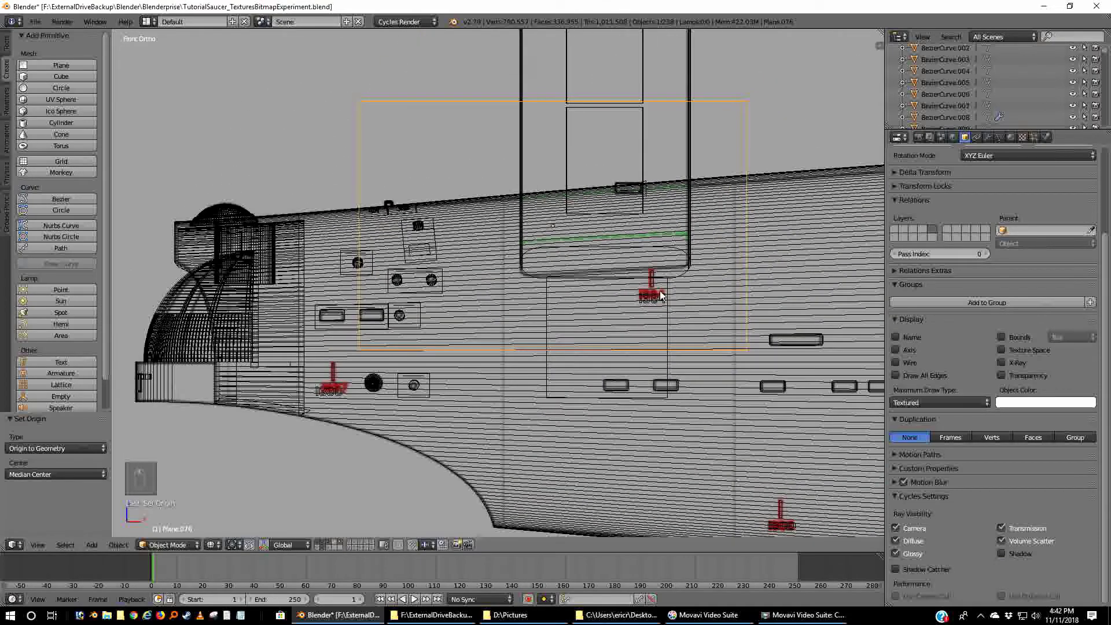
pyautogui.rightClick(666, 306)
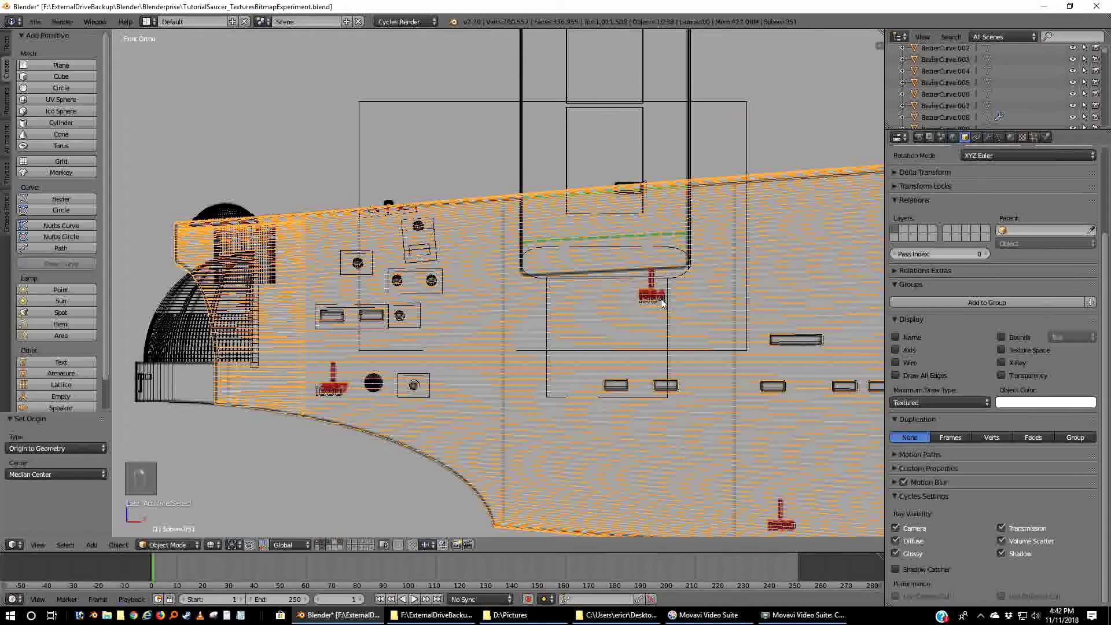
pyautogui.rightClick(664, 306)
pyautogui.scroll(4, 720, 352)
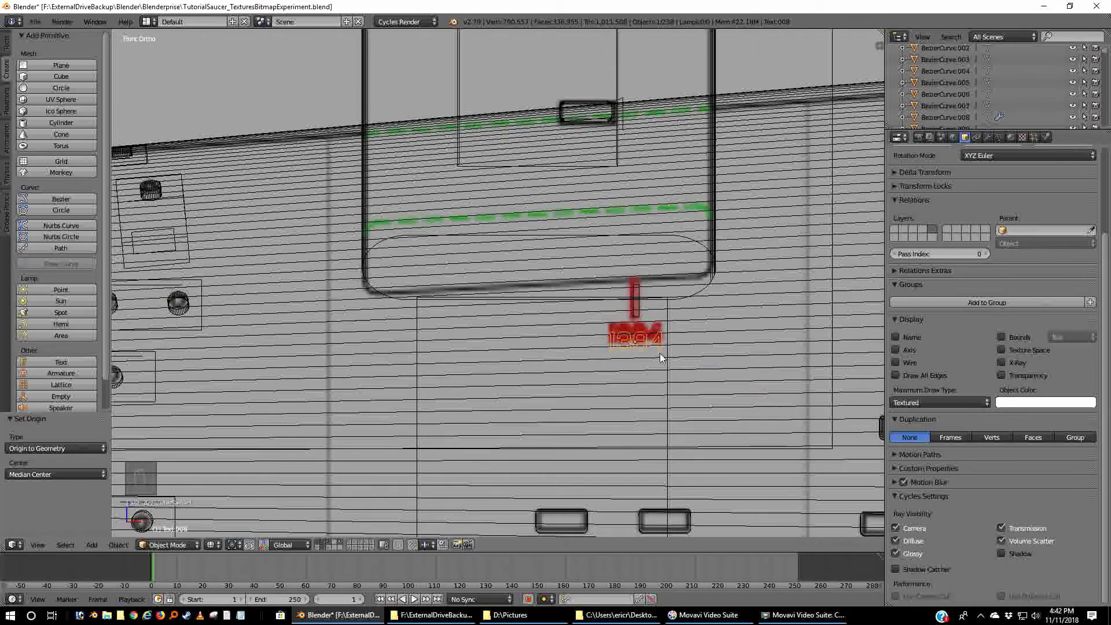
pyautogui.press('g')
pyautogui.press('z')
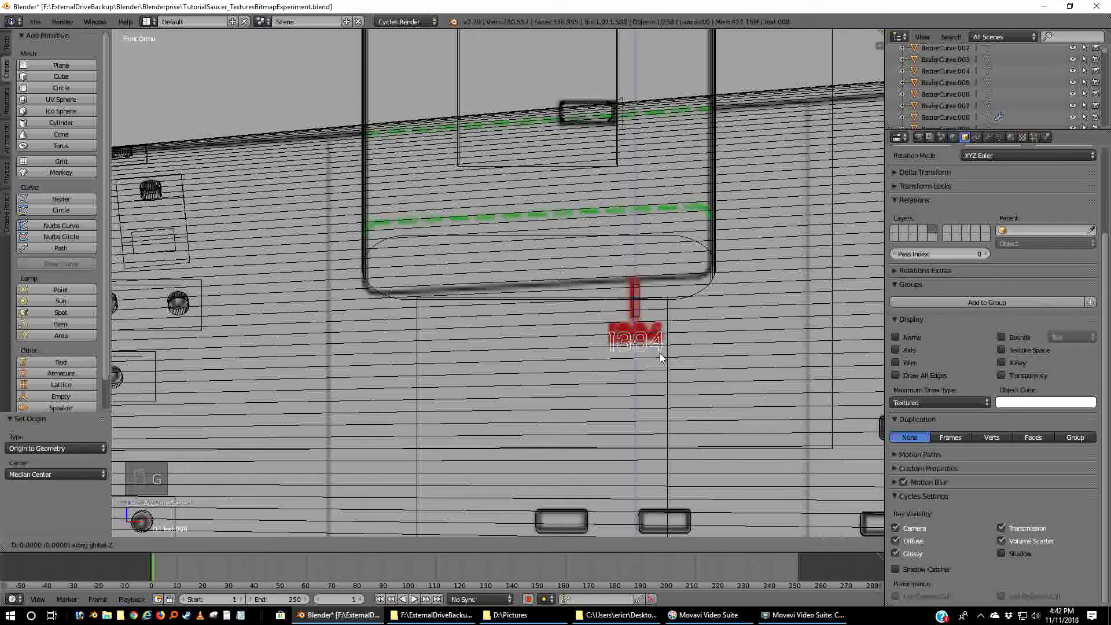
pyautogui.click(664, 349)
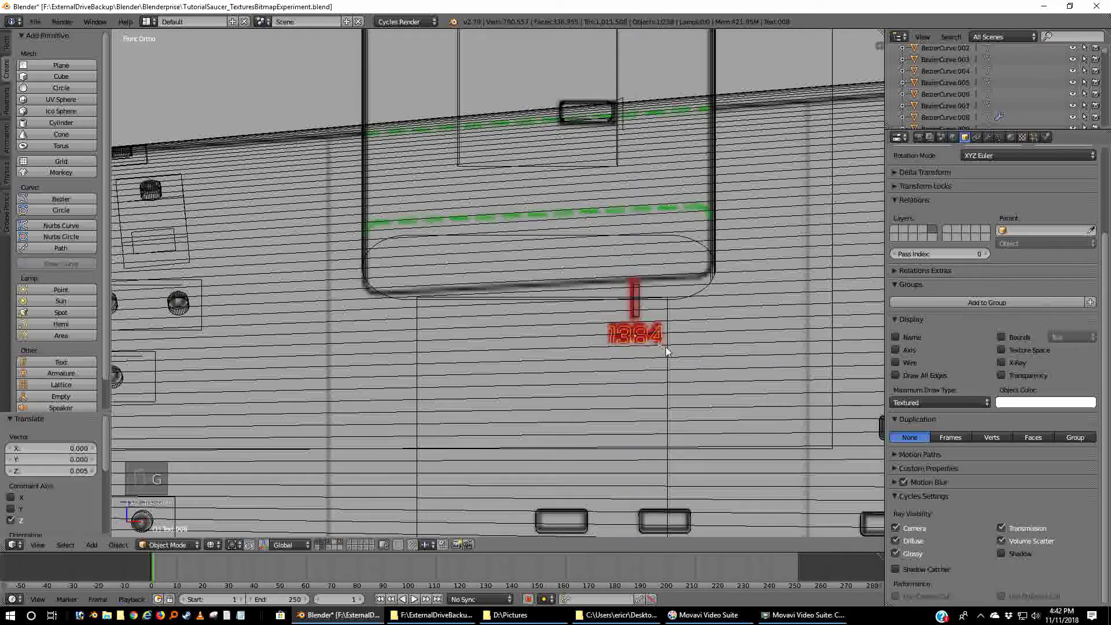
pyautogui.scroll(-4, 782, 363)
pyautogui.moveTo(817, 354); pyautogui.dragTo(713, 355, button='middle')
pyautogui.moveTo(507, 346); pyautogui.dragTo(664, 354, button='middle')
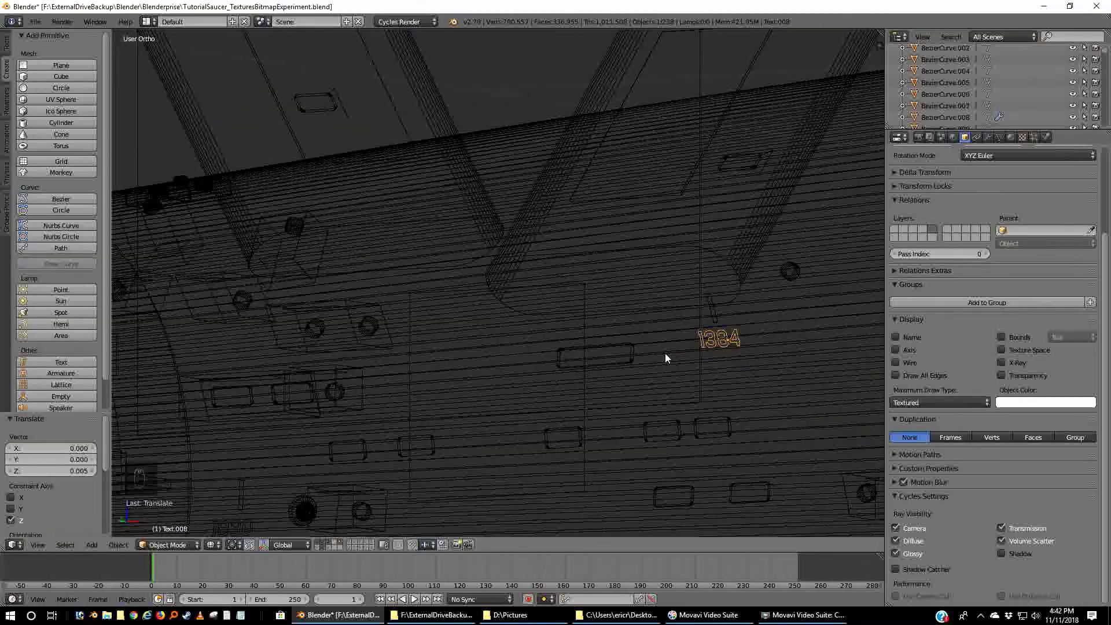
pyautogui.press('z')
pyautogui.moveTo(776, 377)
pyautogui.mouseDown(button='middle')
pyautogui.moveTo(716, 384)
pyautogui.moveTo(629, 370)
pyautogui.moveTo(737, 374)
pyautogui.mouseUp(button='middle')
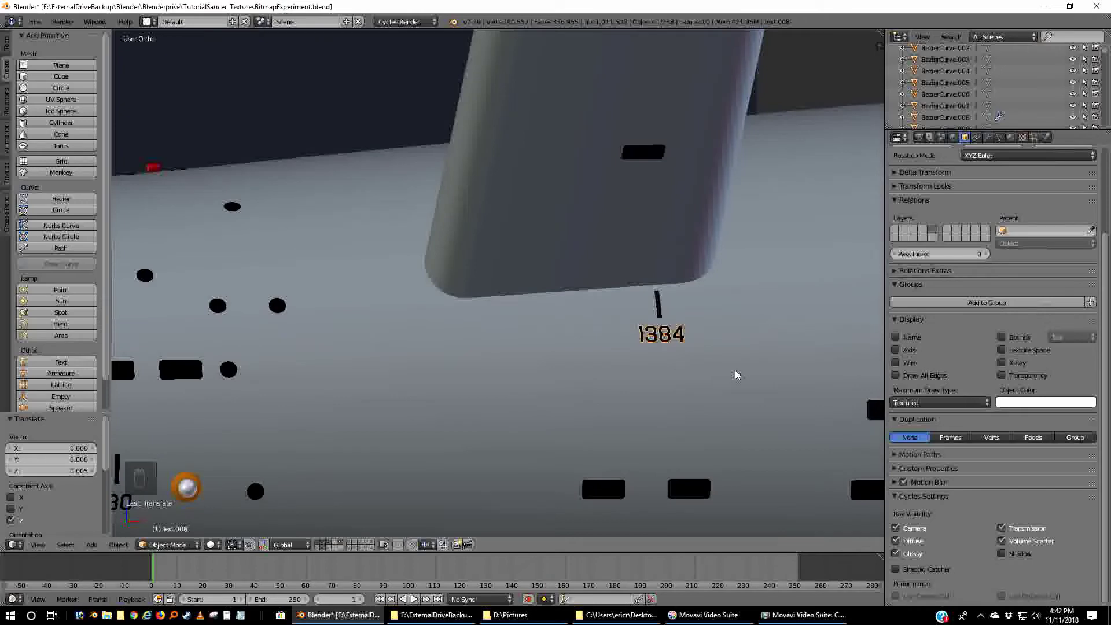
pyautogui.press('z')
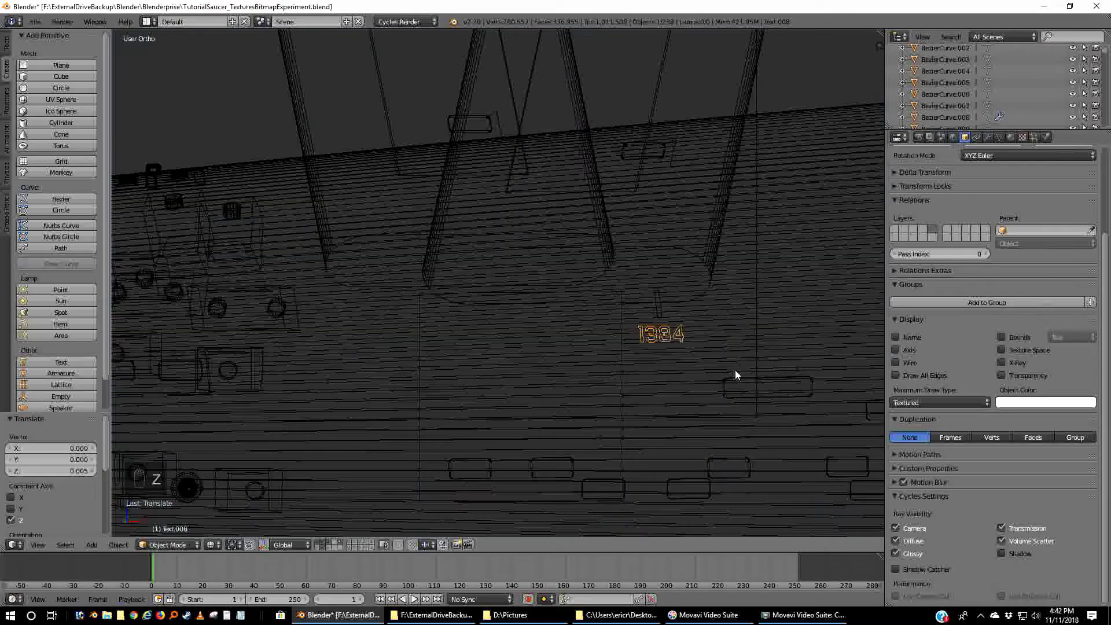
# - In right view, move the large rectangular plane about -0.469 along Y, just outside the engineering hull
pyautogui.press('a')
pyautogui.scroll(-5, 733, 373)
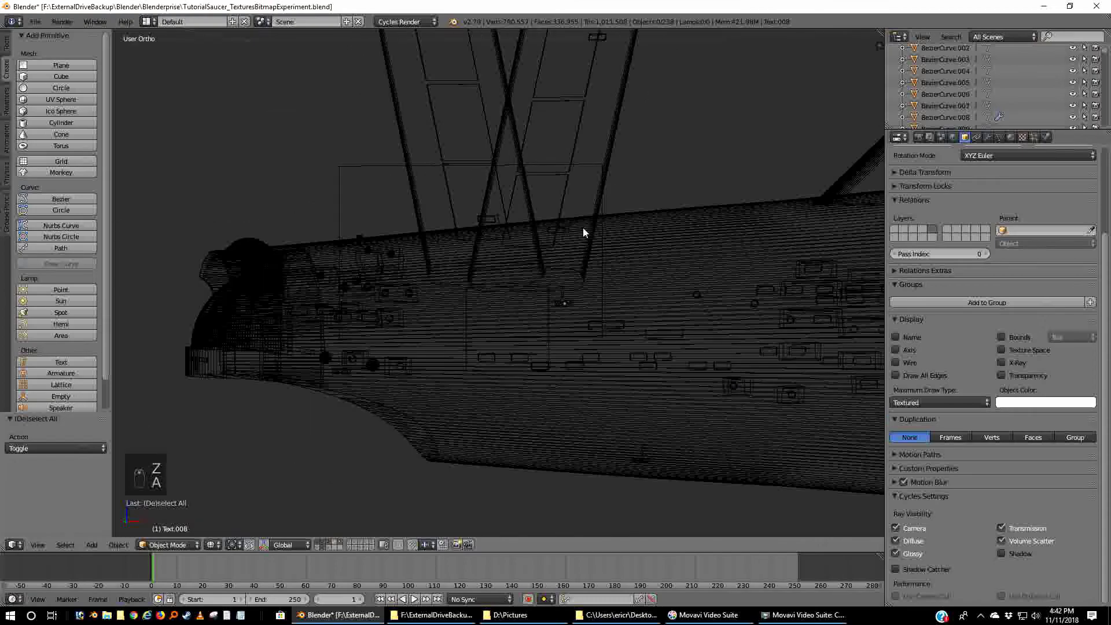
pyautogui.rightClick(387, 168)
pyautogui.moveTo(595, 253); pyautogui.dragTo(518, 271, button='middle')
pyautogui.press('KP_3')
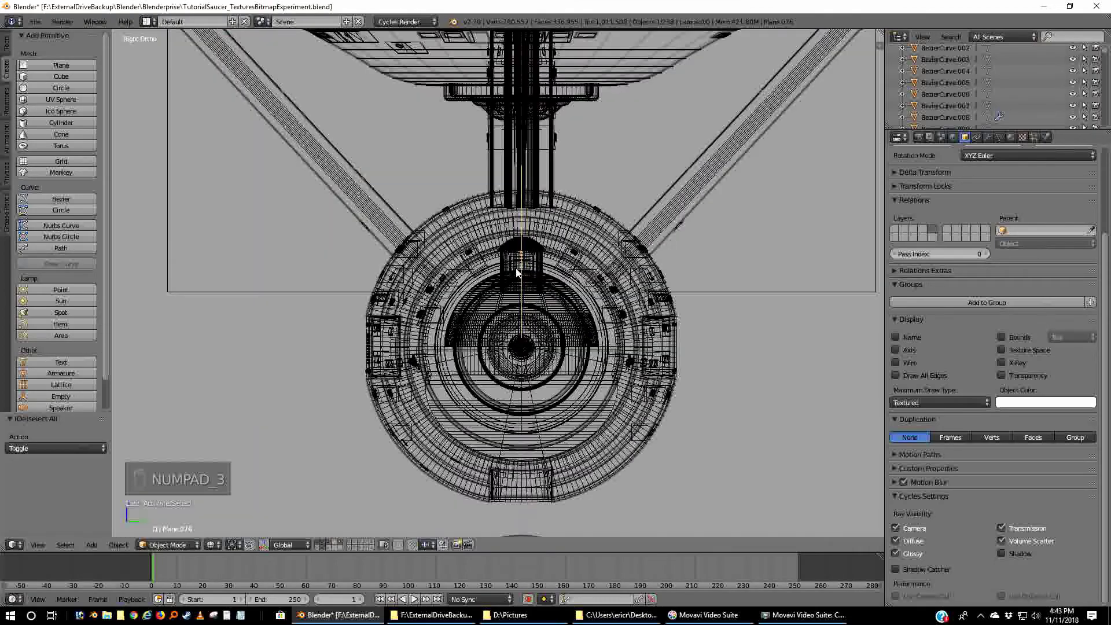
pyautogui.press('g')
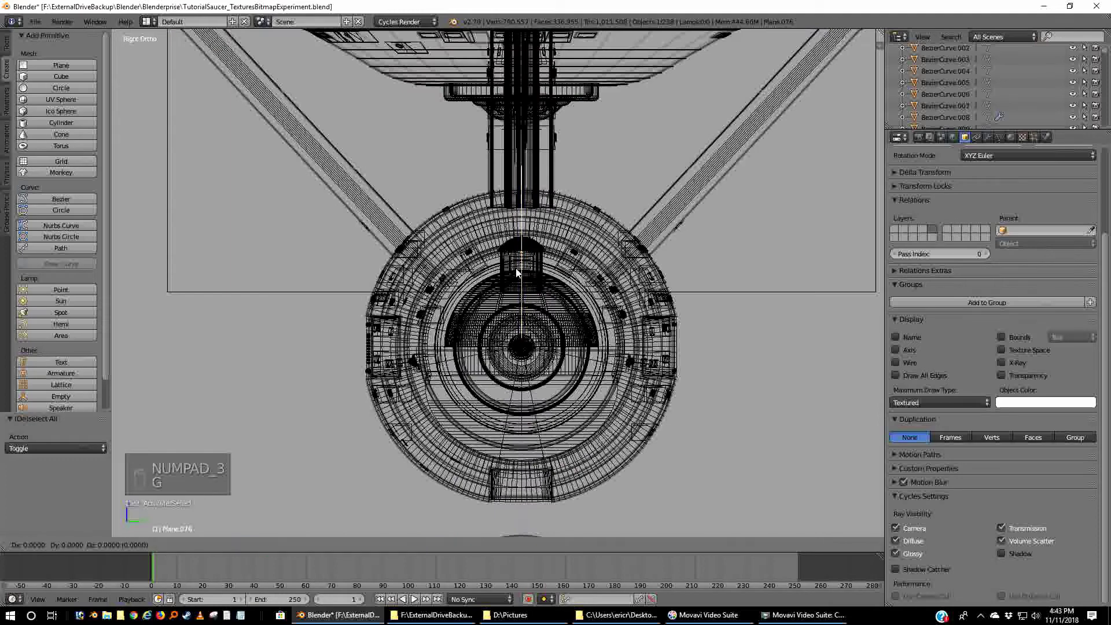
pyautogui.press('y')
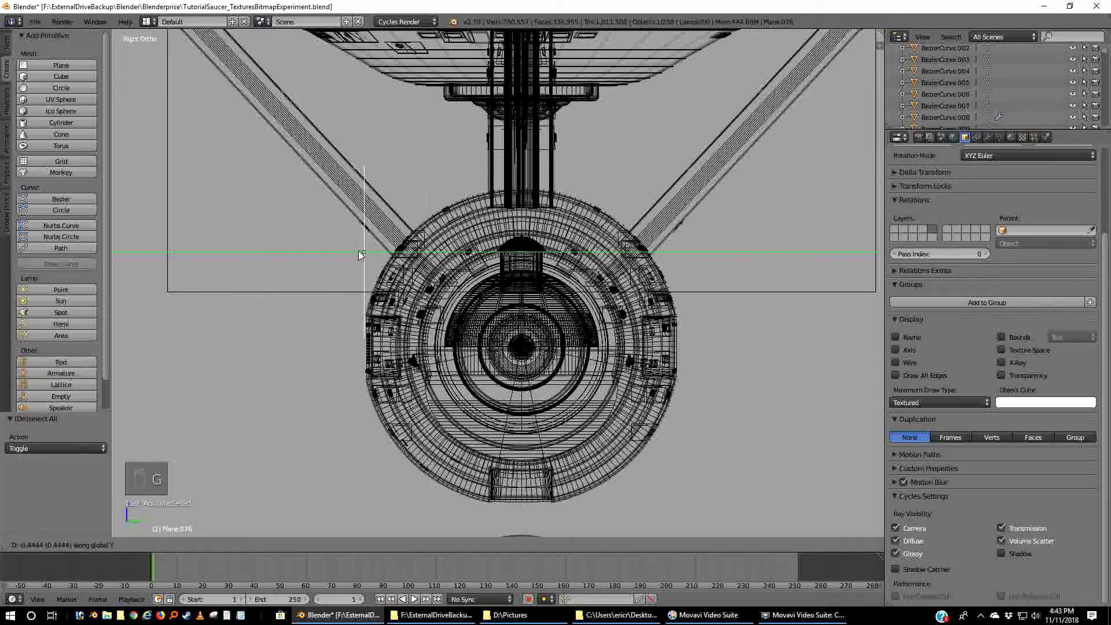
pyautogui.click(355, 253)
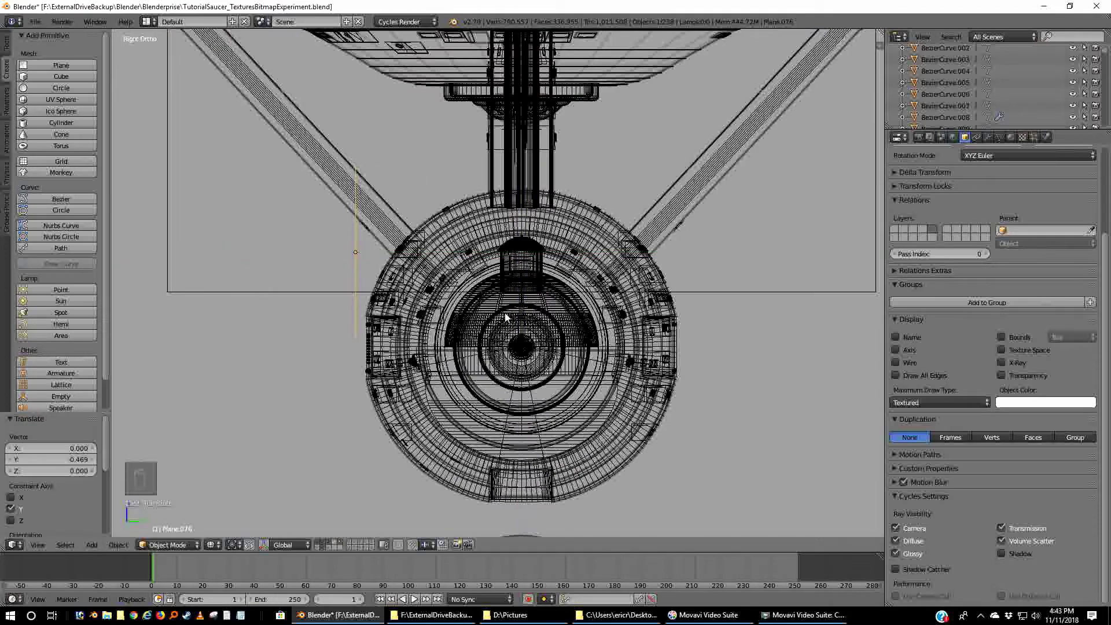
# - Close the tail pipe label reference photo and scale the rectangular plane down to about 0.076 in front view
pyautogui.press('KP_1')
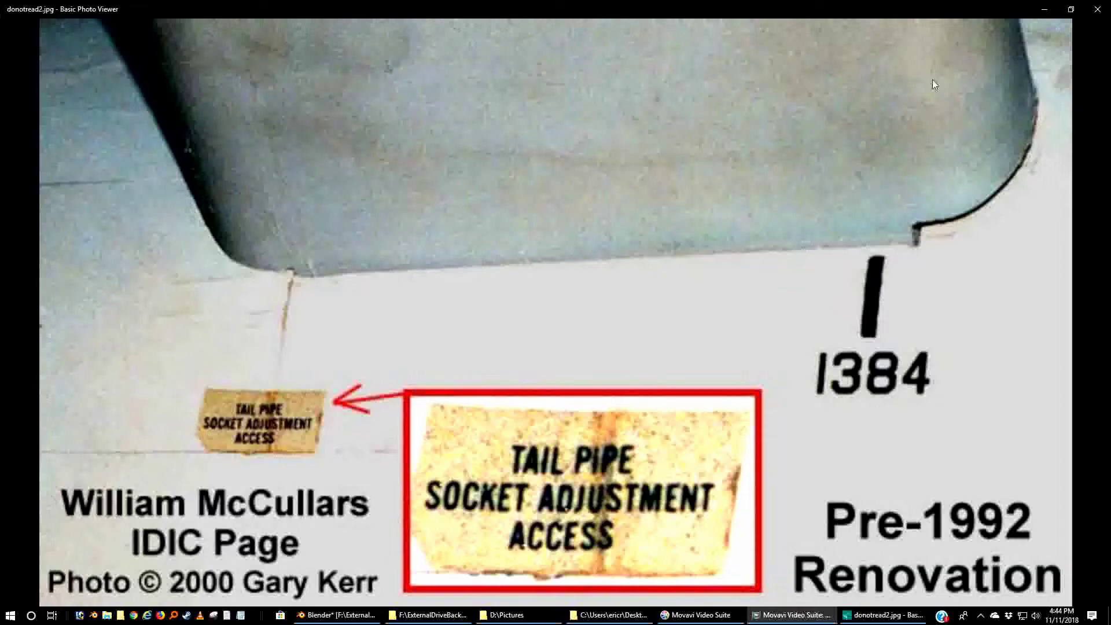
pyautogui.click(1097, 9)
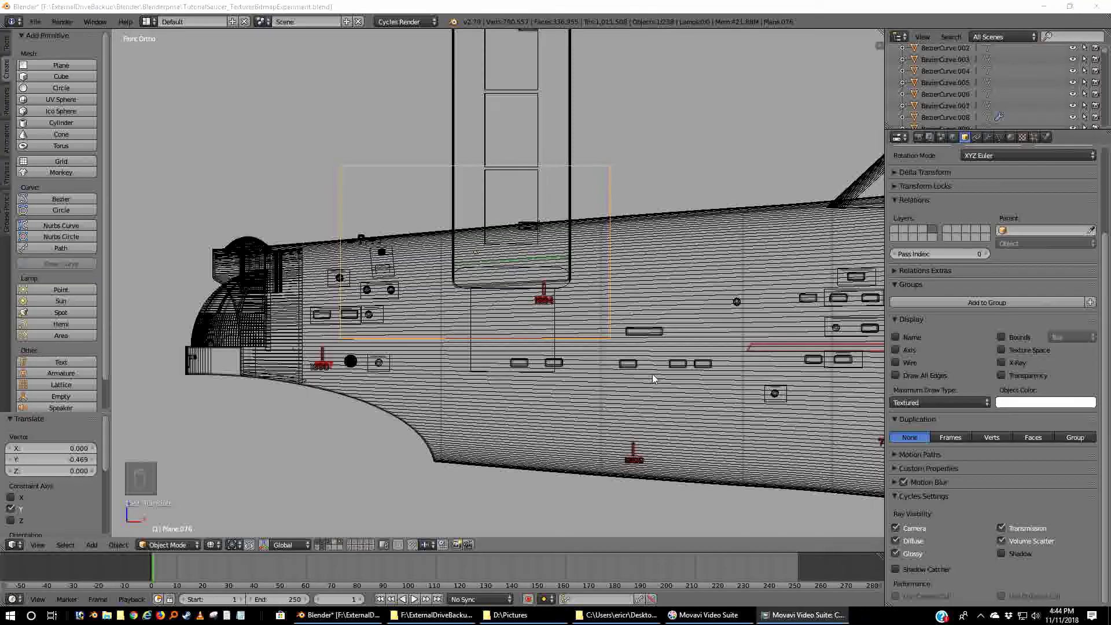
pyautogui.rightClick(588, 326)
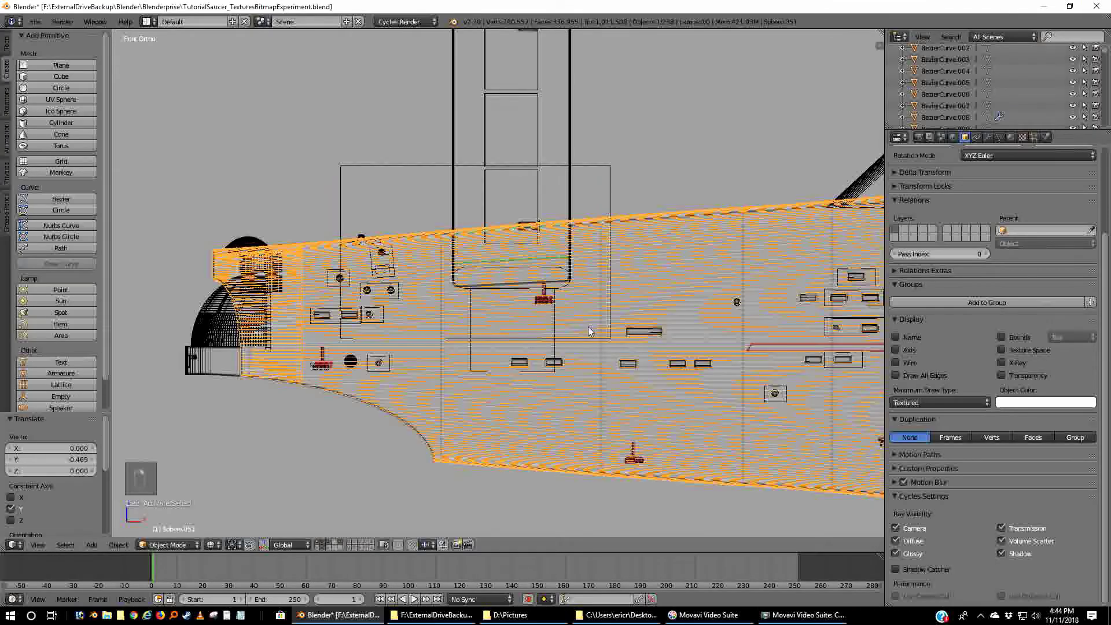
pyautogui.rightClick(602, 167)
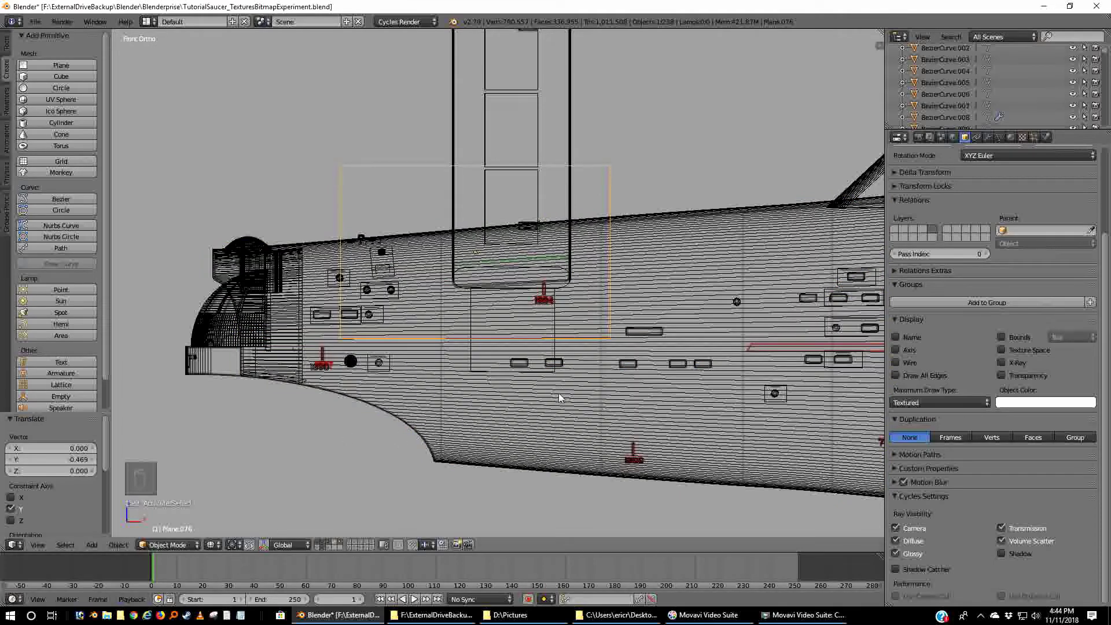
pyautogui.press('s')
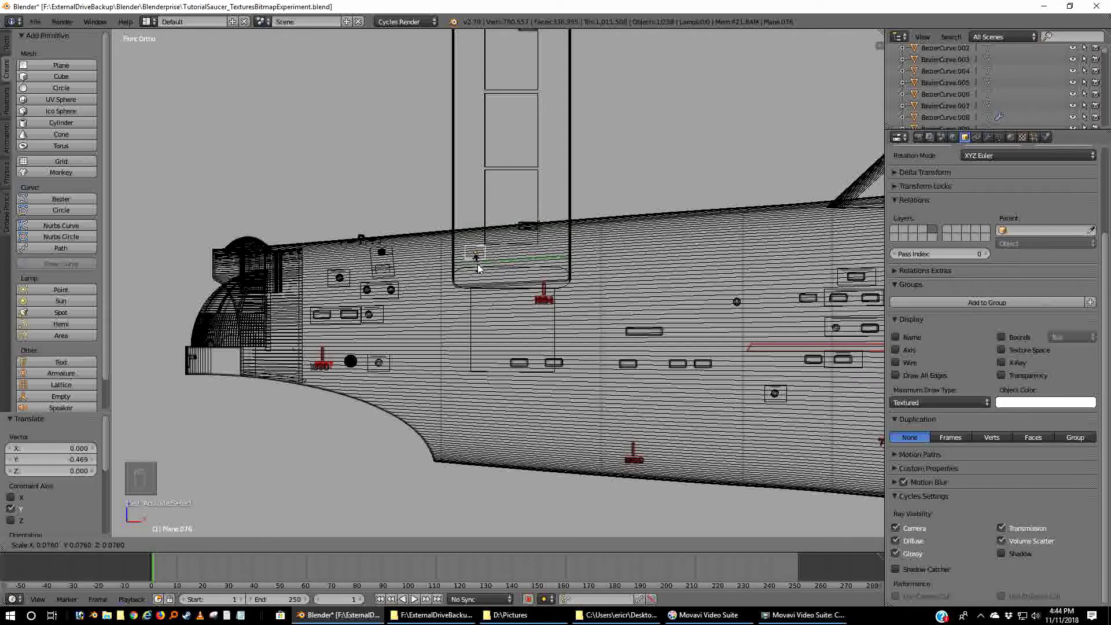
pyautogui.click(510, 310)
# - Place the small plane below the pylon's aft corner, about -0.035 along X and -0.143 along Z, scale it by 0.743 and nudge it aft about 0.009
pyautogui.scroll(3, 510, 310)
pyautogui.scroll(1, 520, 289)
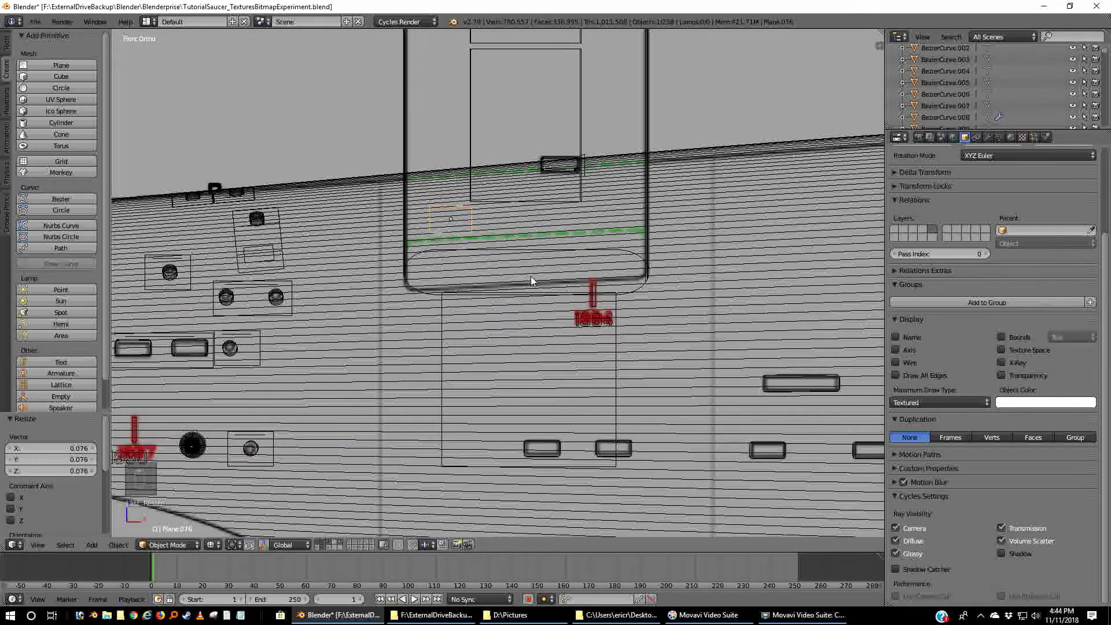
pyautogui.press('g')
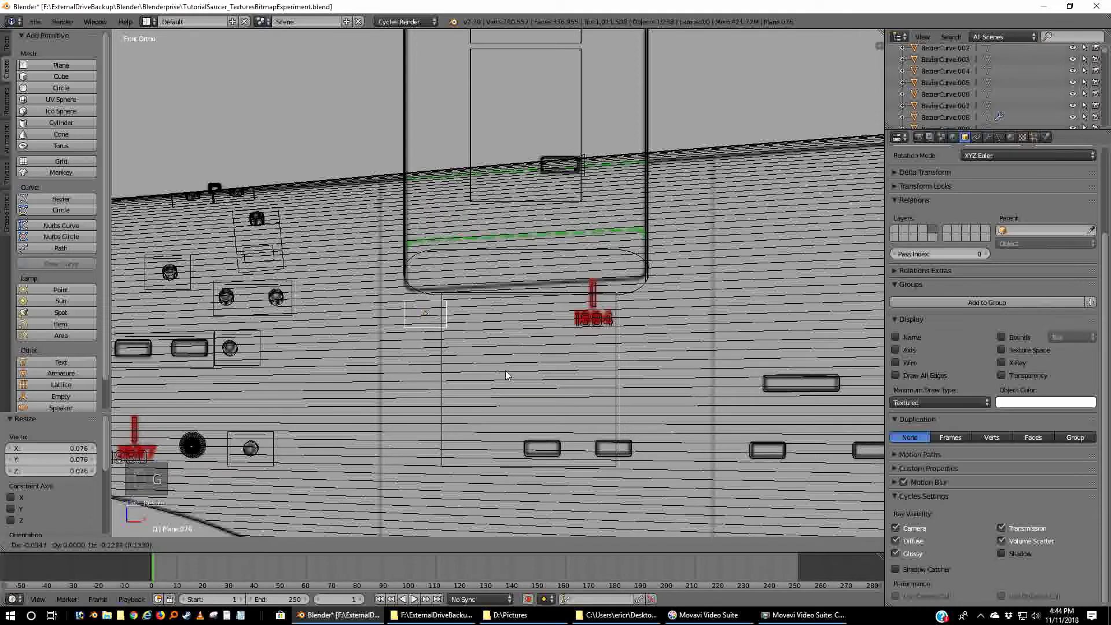
pyautogui.click(505, 380)
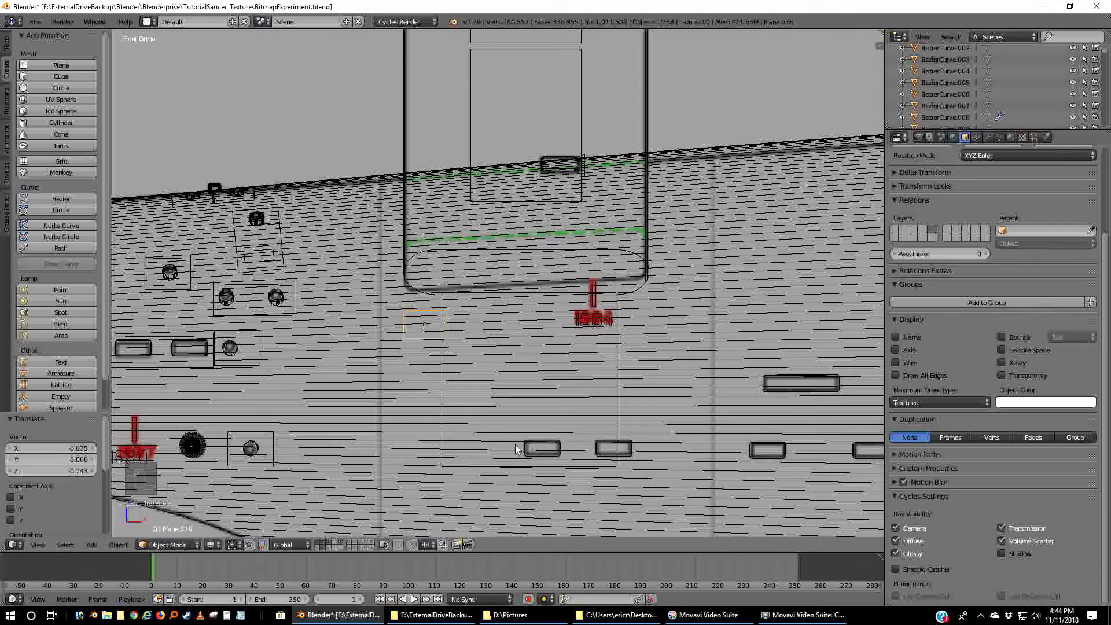
pyautogui.press('s')
pyautogui.click(501, 405)
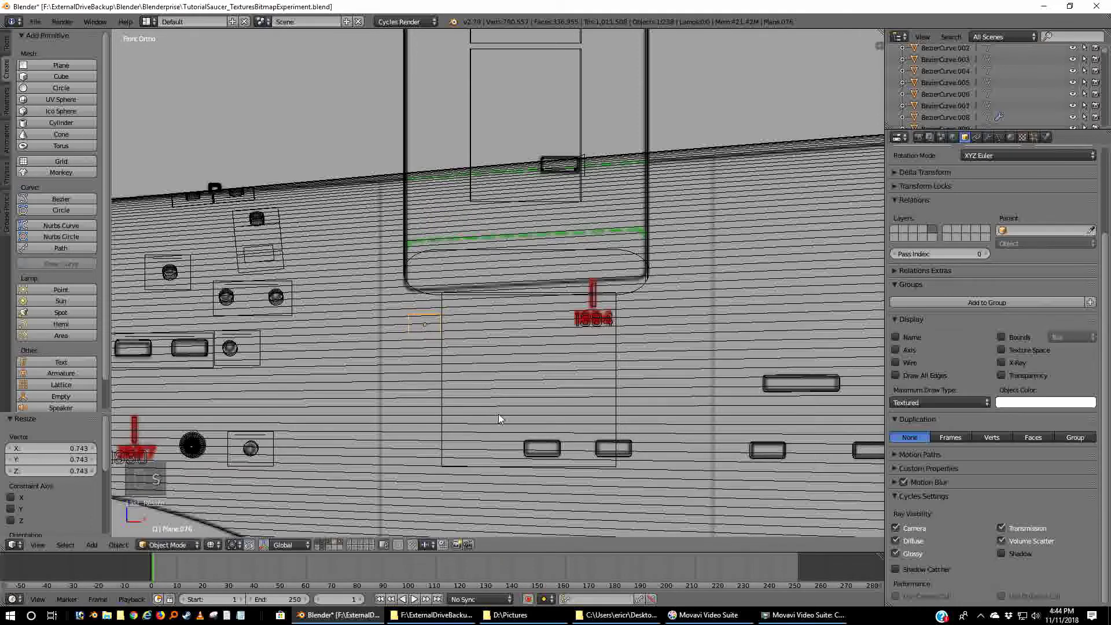
pyautogui.press('g')
pyautogui.click(491, 346)
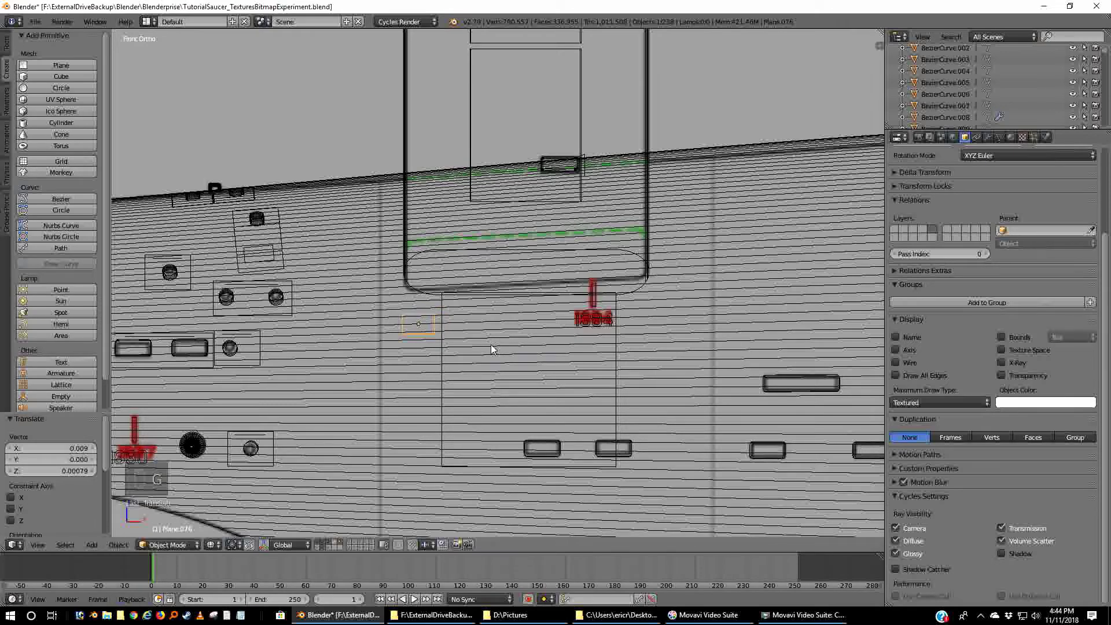
# - In left view with solid shading, move the small plane about 0.163 along Y onto the hull surface
pyautogui.press('ctrl+KP_3')
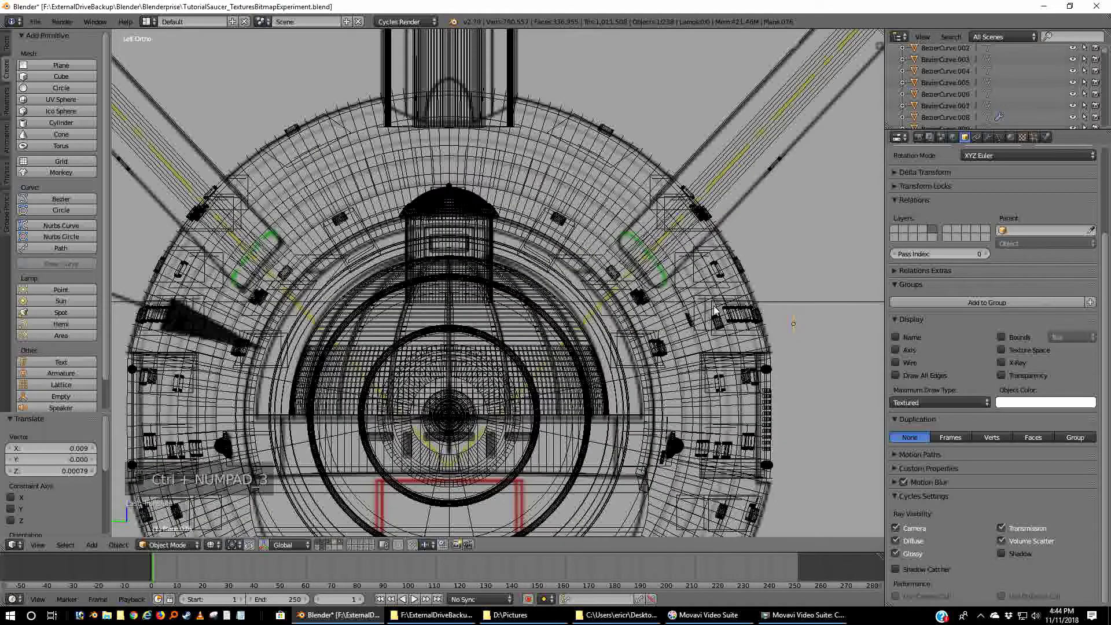
pyautogui.press('z')
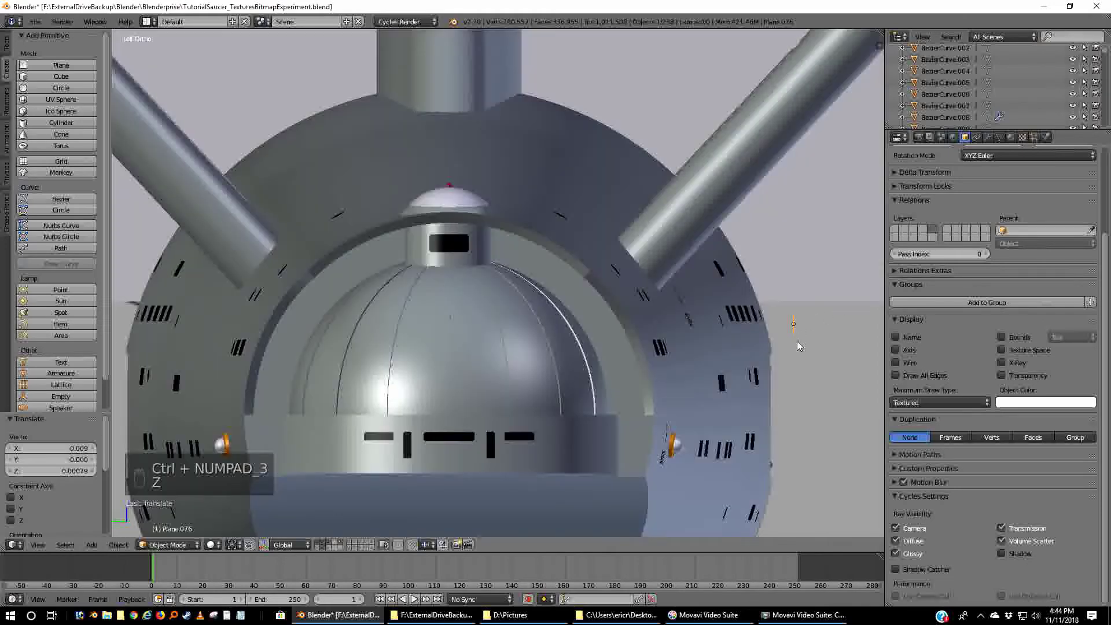
pyautogui.scroll(2, 796, 341)
pyautogui.keyDown('shift'); pyautogui.moveTo(788, 335); pyautogui.dragTo(555, 341, button='middle'); pyautogui.keyUp('shift')
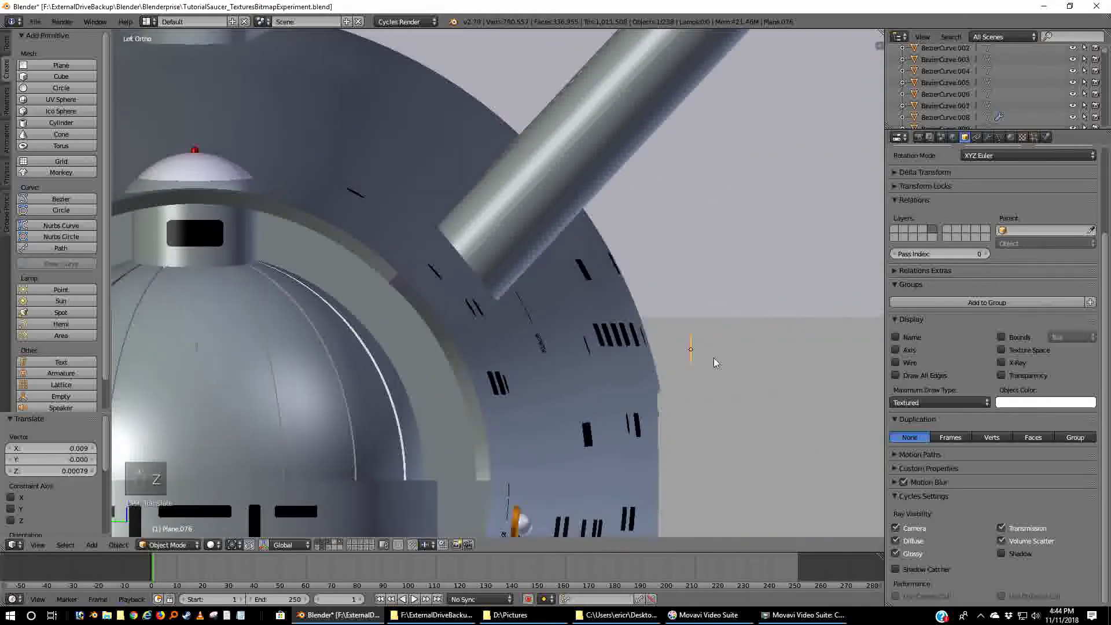
pyautogui.press('g')
pyautogui.press('y')
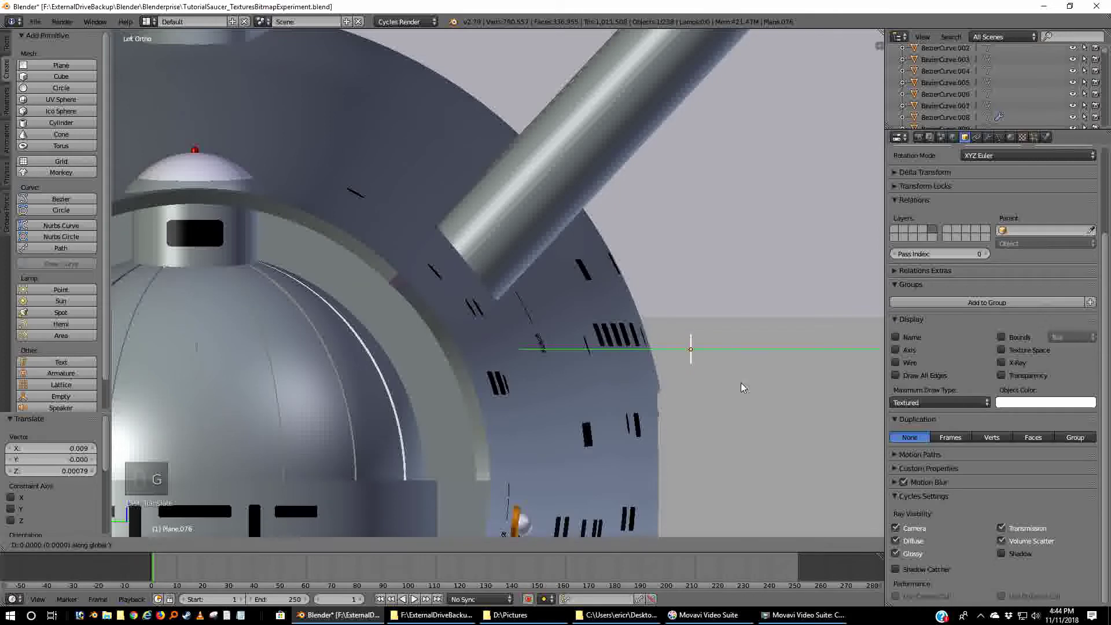
pyautogui.click(574, 377)
# - Rotate the small plane about -20.1° around X to match the hull's curvature
pyautogui.press('r')
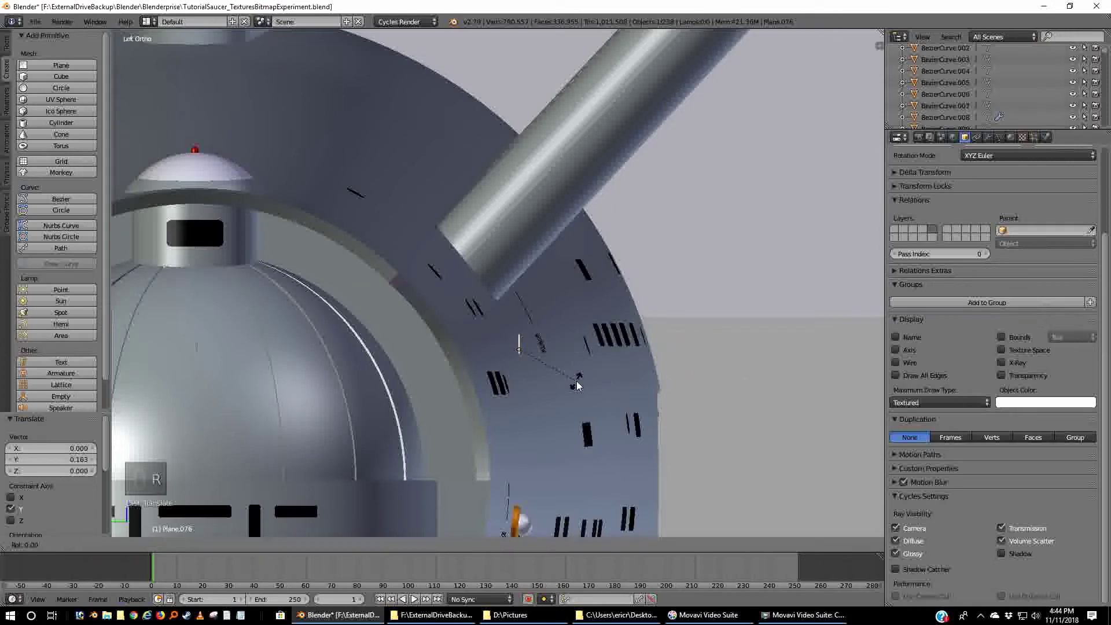
pyautogui.press('x')
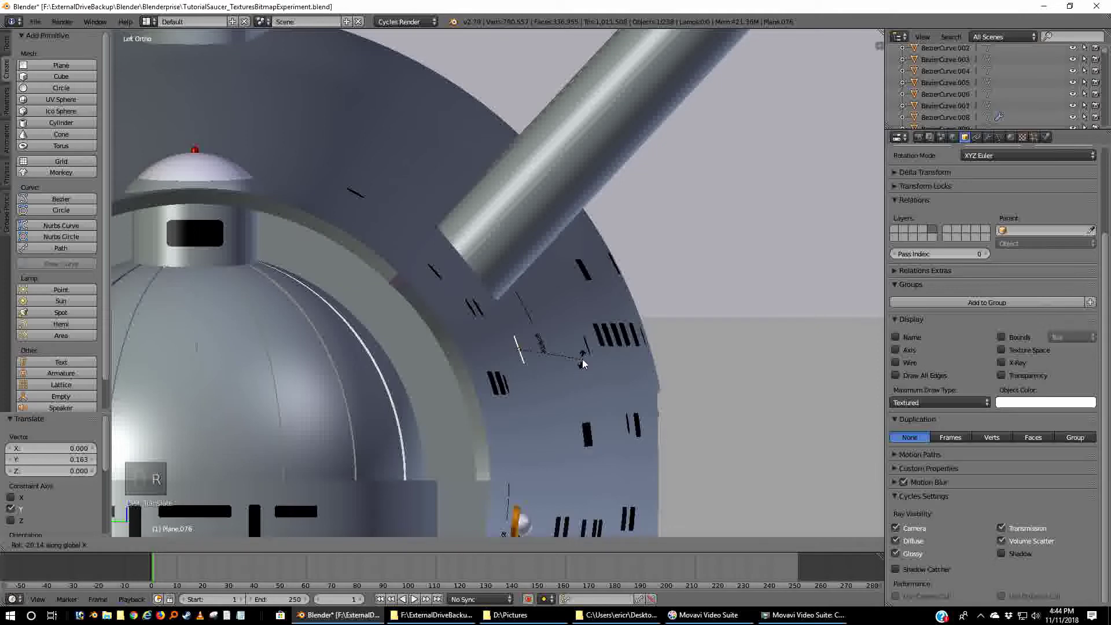
pyautogui.click(582, 361)
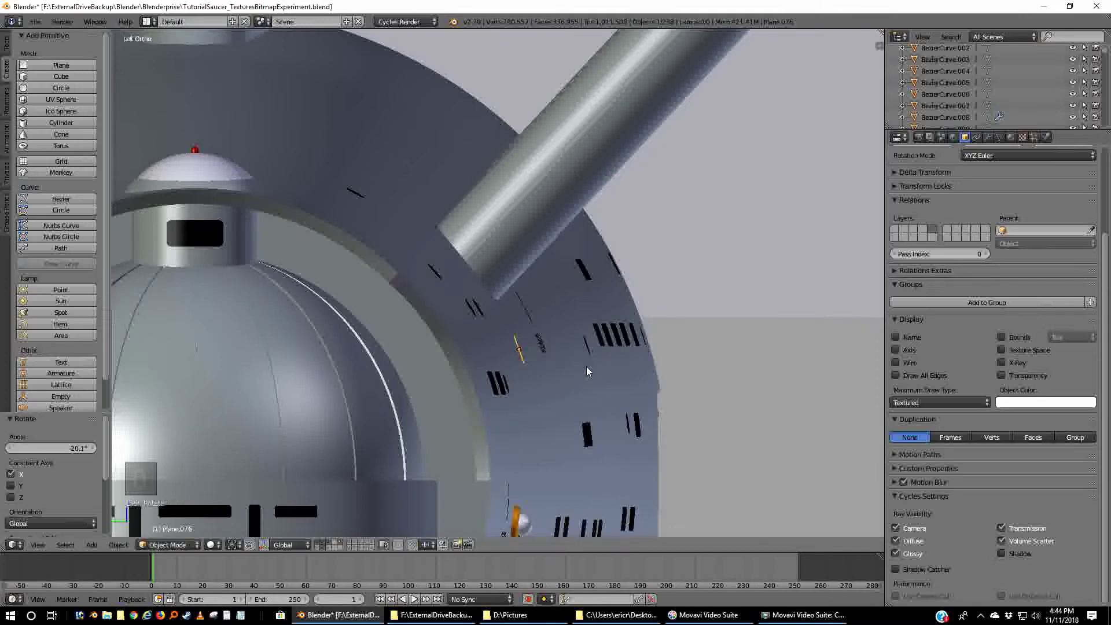
# - Viewing the hull from below, rotate the small label plane about -6.11° around Z to follow the hull's taper
pyautogui.press('ctrl+KP_7')
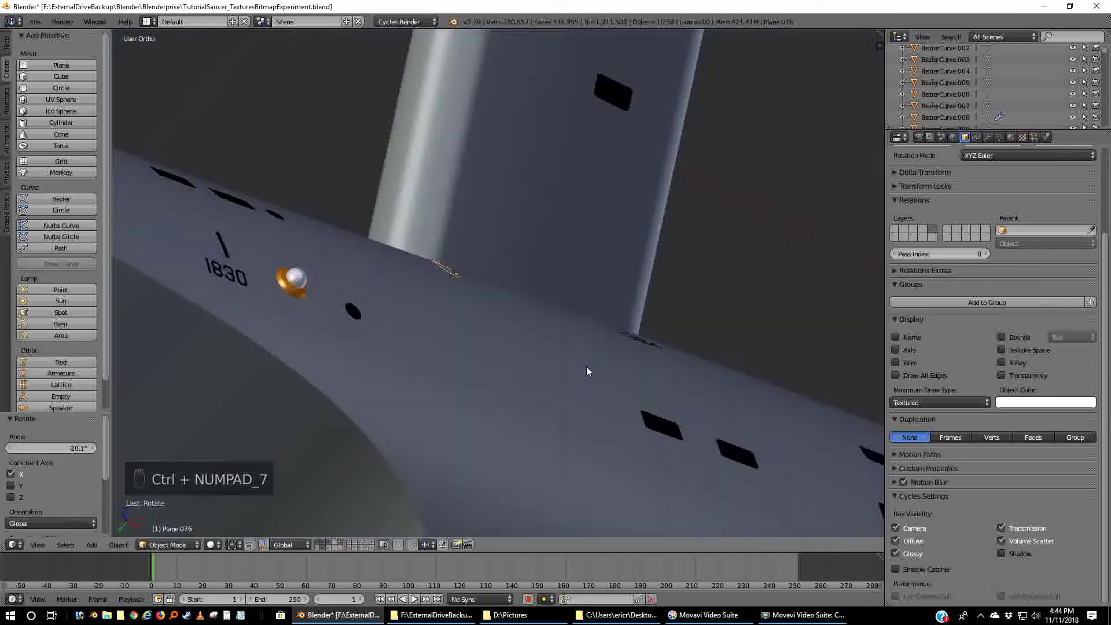
pyautogui.moveTo(543, 391); pyautogui.dragTo(546, 404, button='middle')
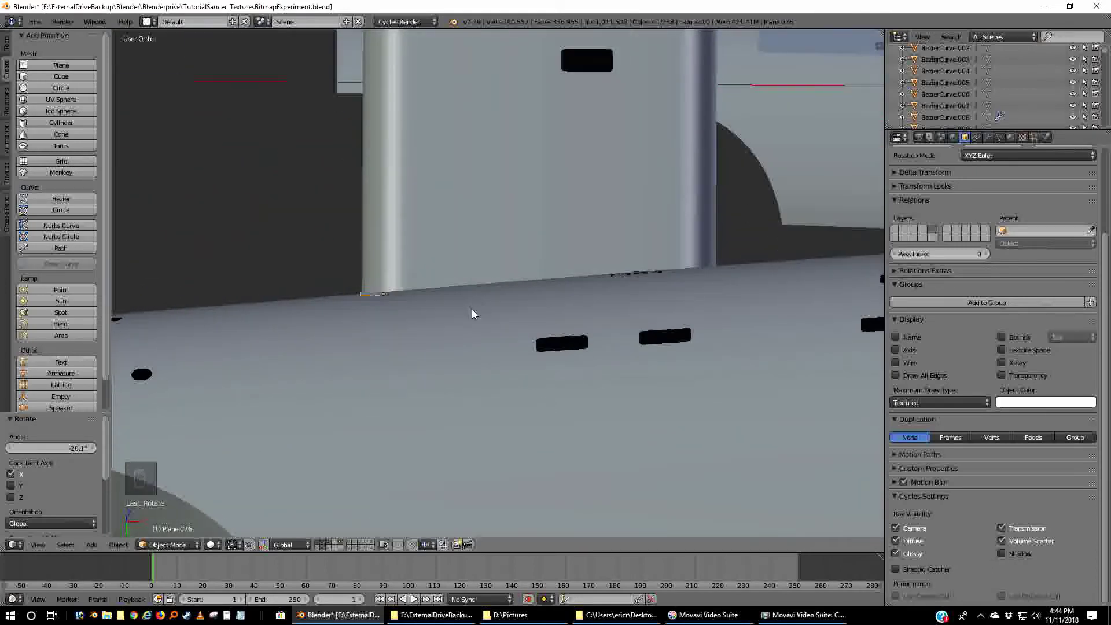
pyautogui.press('r')
pyautogui.press('z')
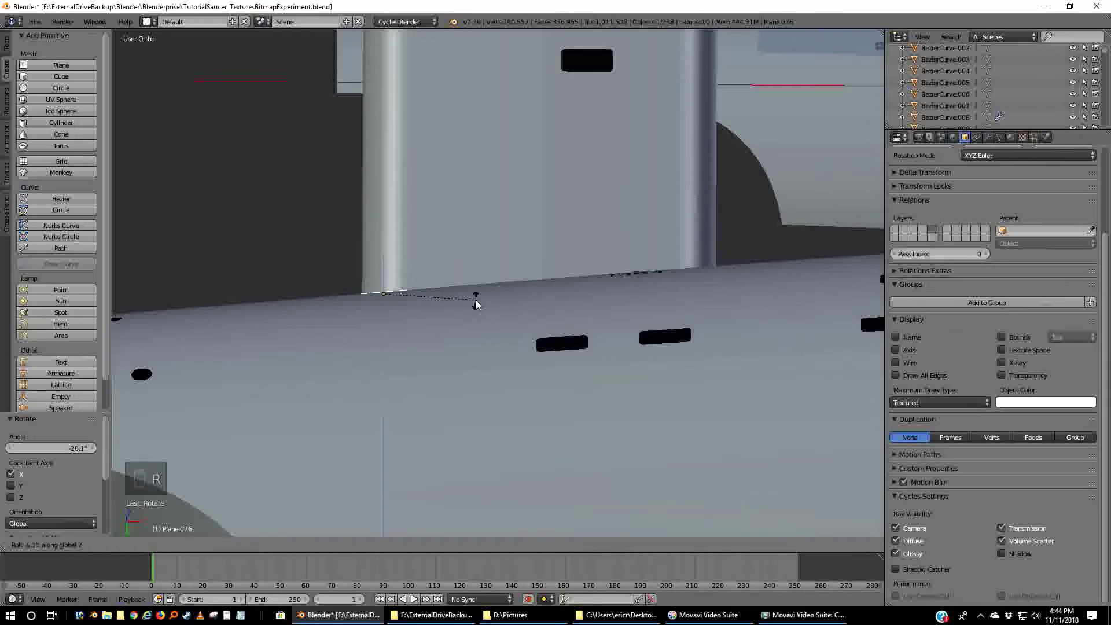
pyautogui.click(476, 307)
# - In left view, rotate the label plane about -2.78° around X and move it about -0.002 along Y
pyautogui.press('ctrl+KP_3')
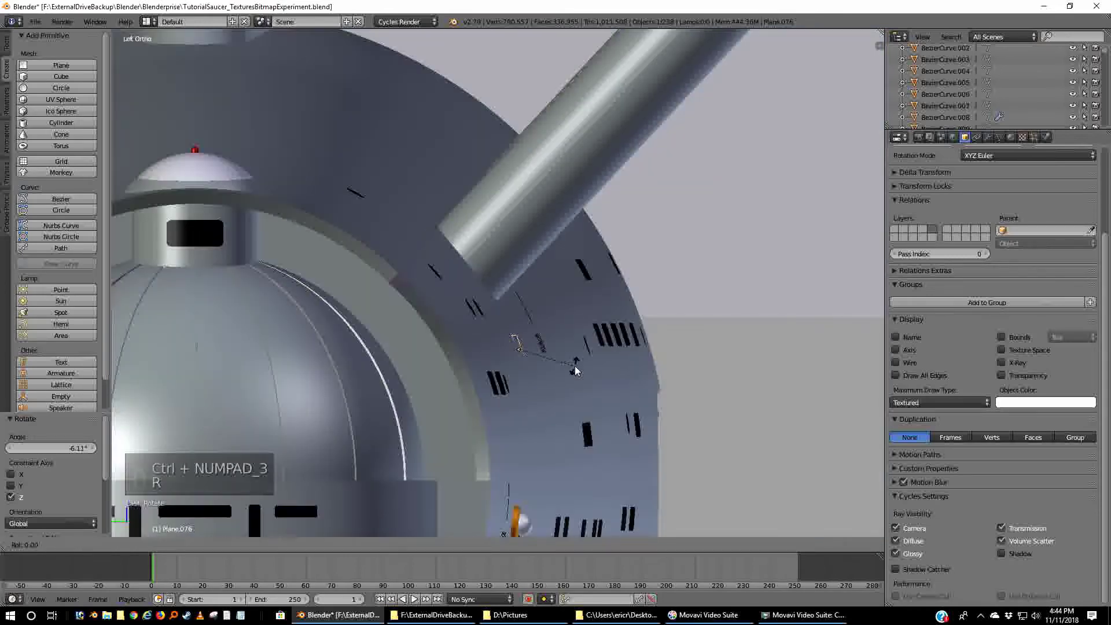
pyautogui.press('r')
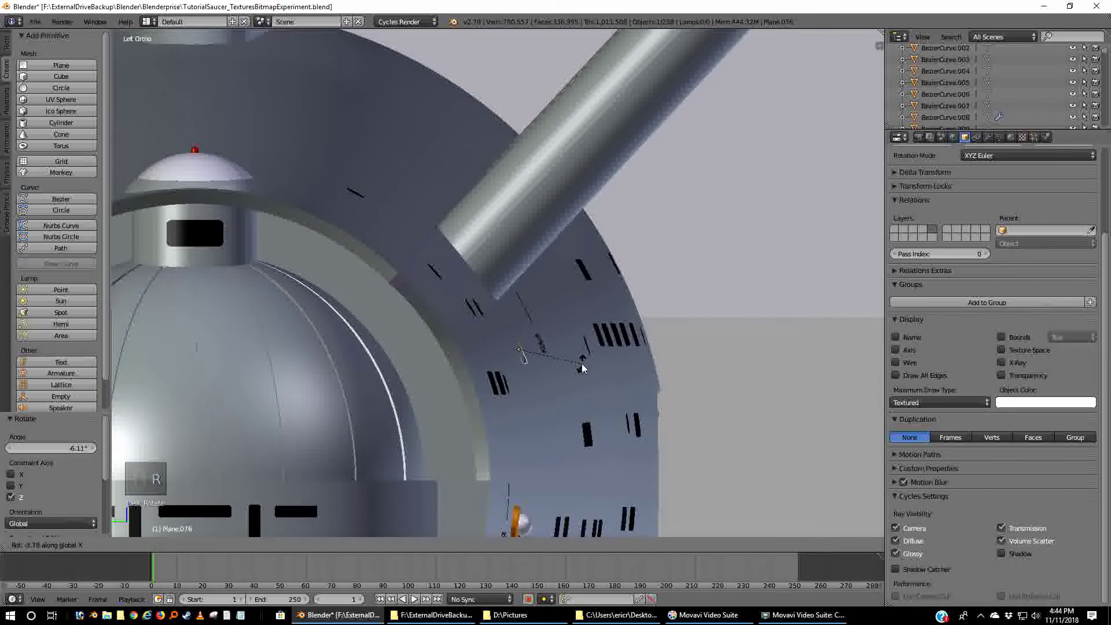
pyautogui.click(582, 367)
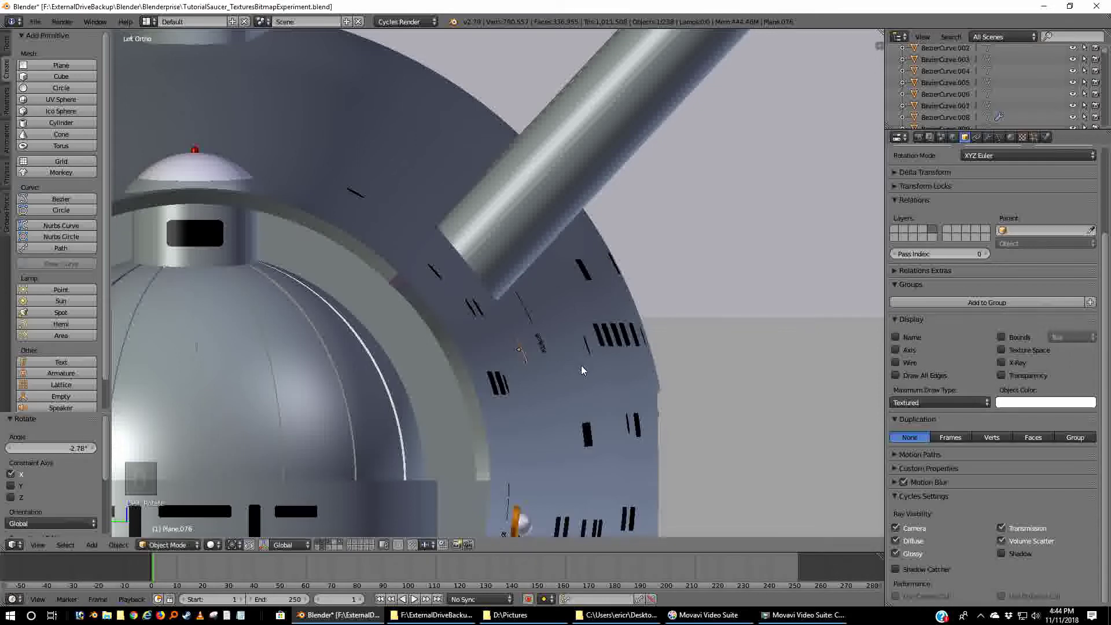
pyautogui.press('g')
pyautogui.press('y')
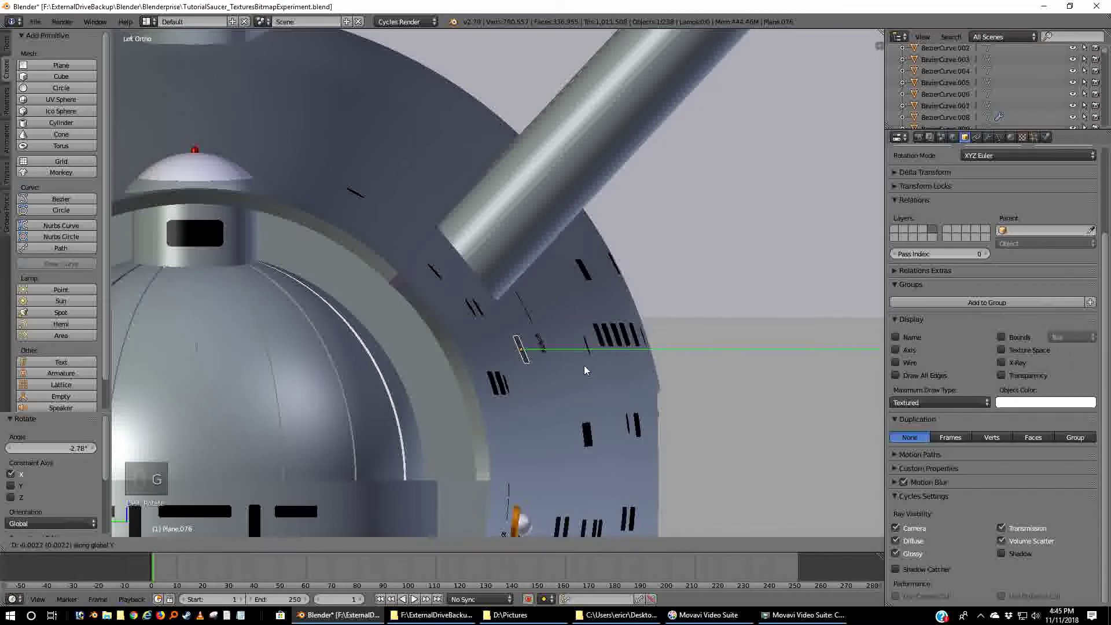
pyautogui.click(583, 367)
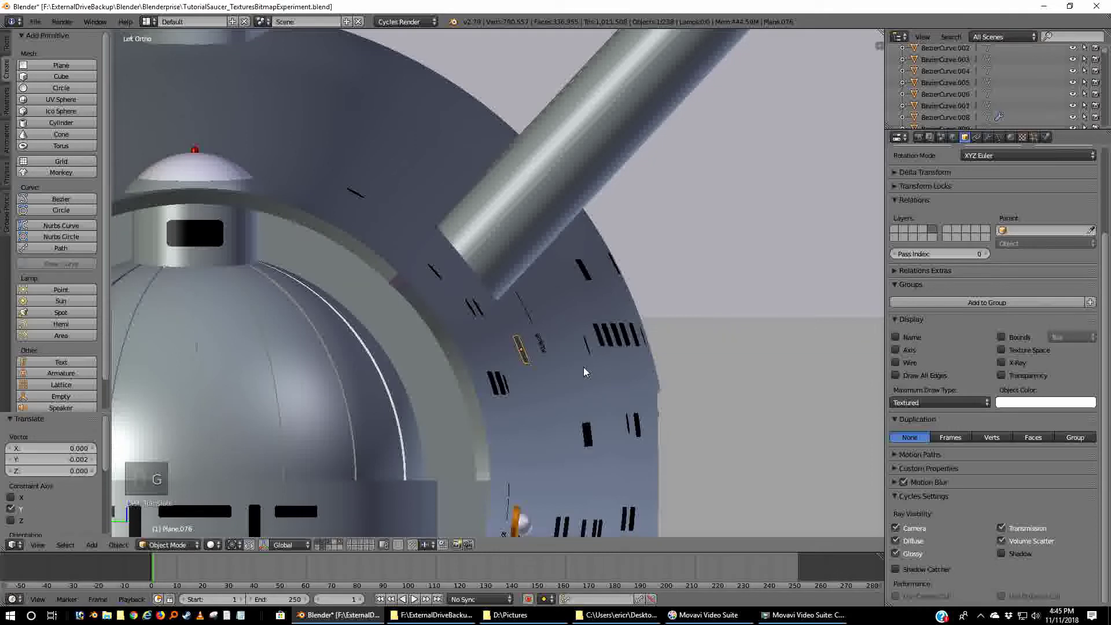
# - Add a Shrinkwrap modifier to the label plane in Project mode, targeting the hull Sphere.051 with an offset of -0.03
pyautogui.press('KP_1')
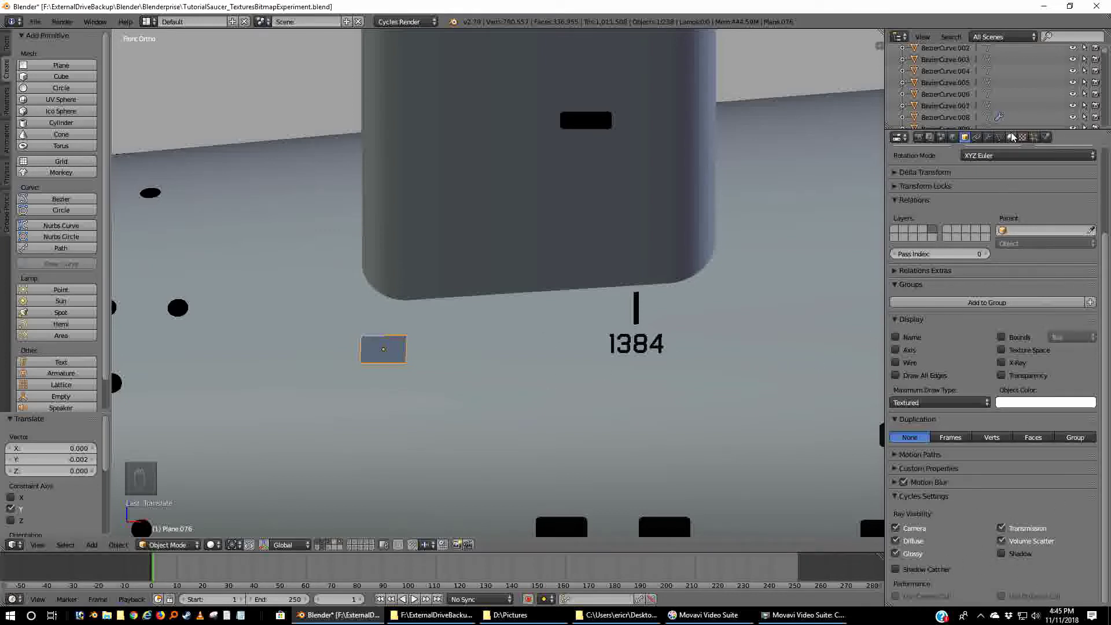
pyautogui.click(988, 137)
pyautogui.click(987, 175)
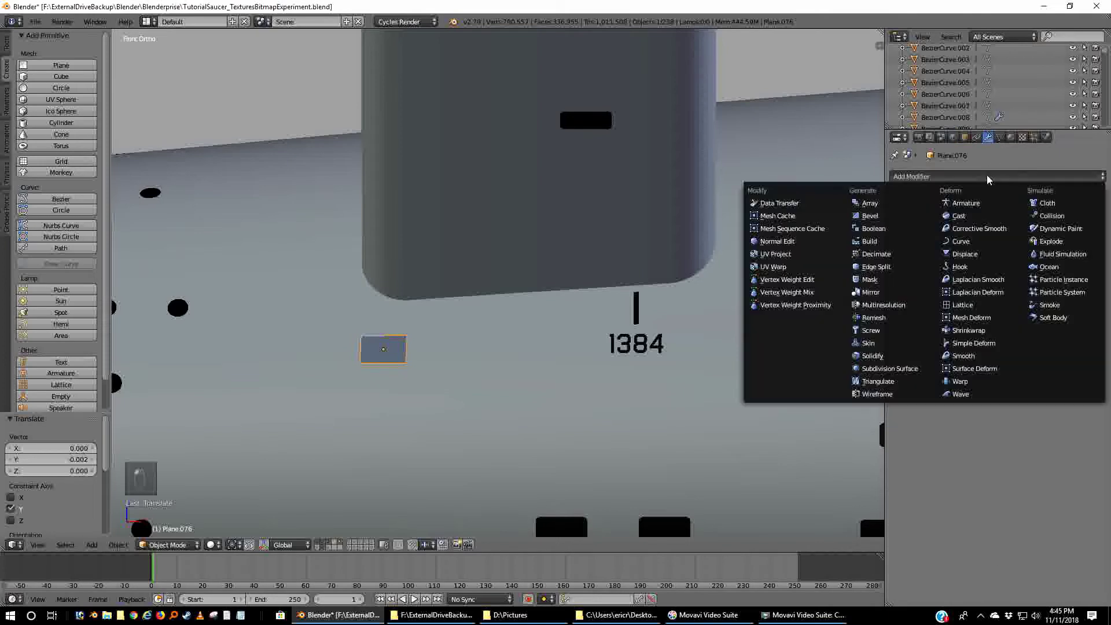
pyautogui.click(961, 330)
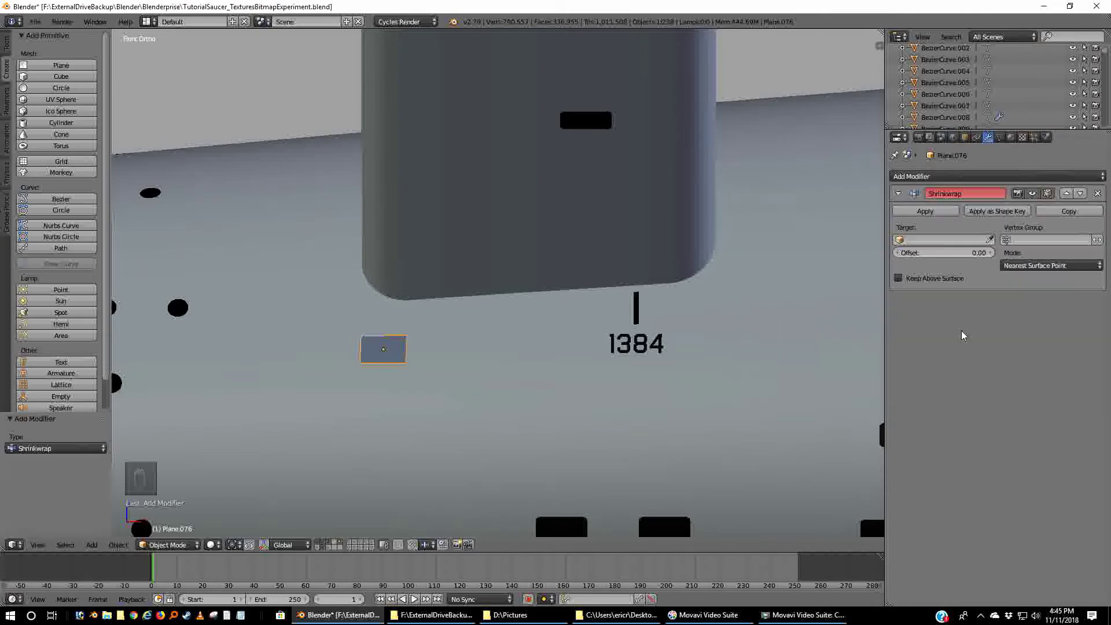
pyautogui.click(1038, 262)
pyautogui.click(1030, 241)
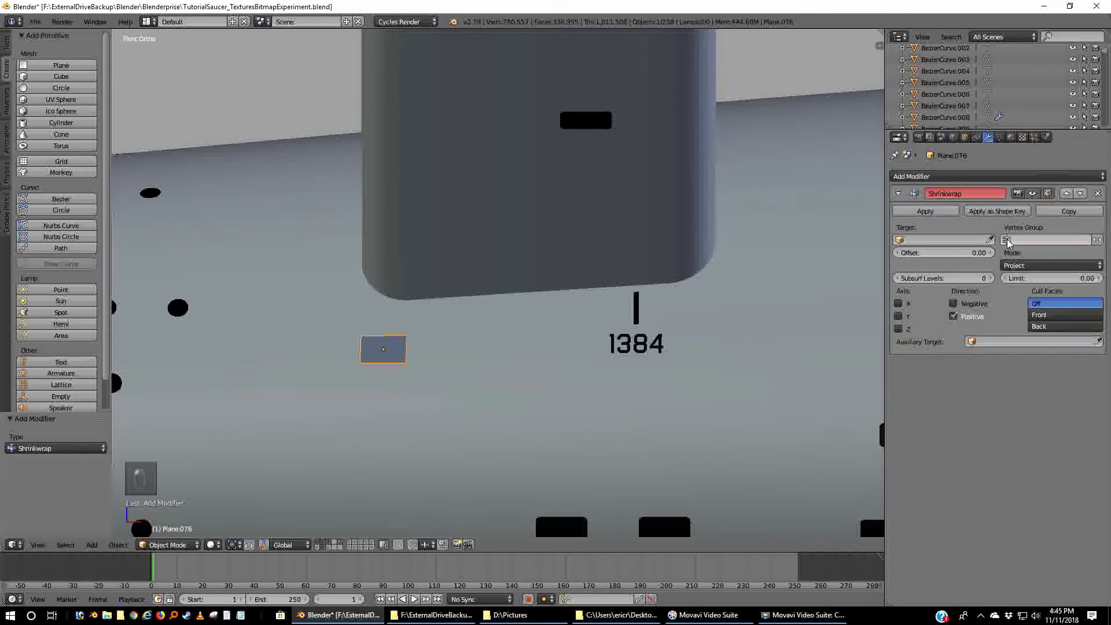
pyautogui.click(990, 239)
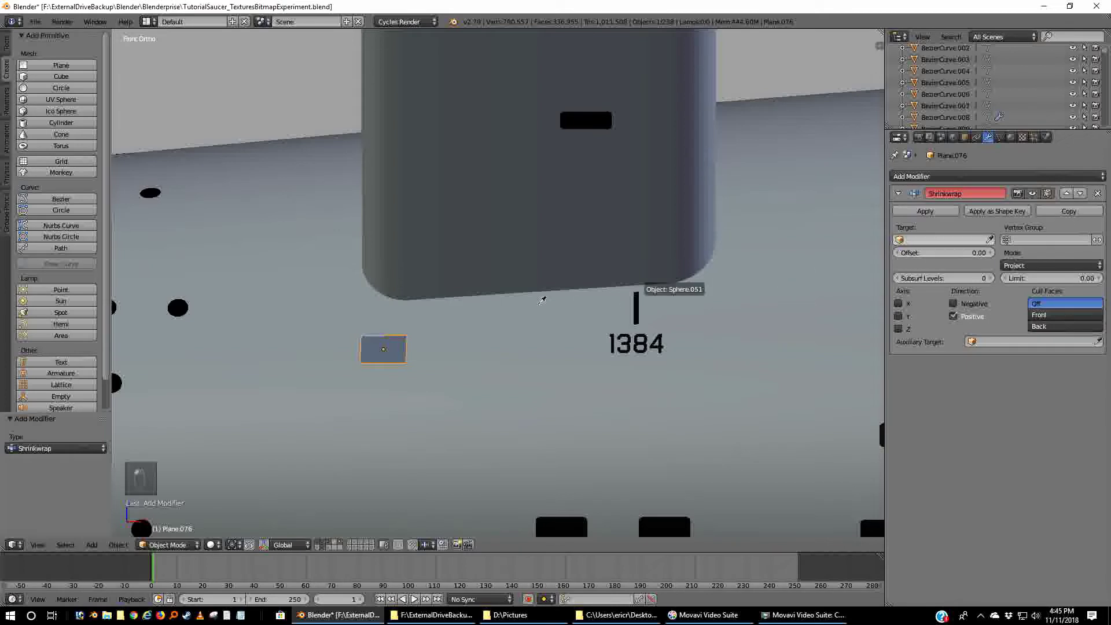
pyautogui.click(398, 332)
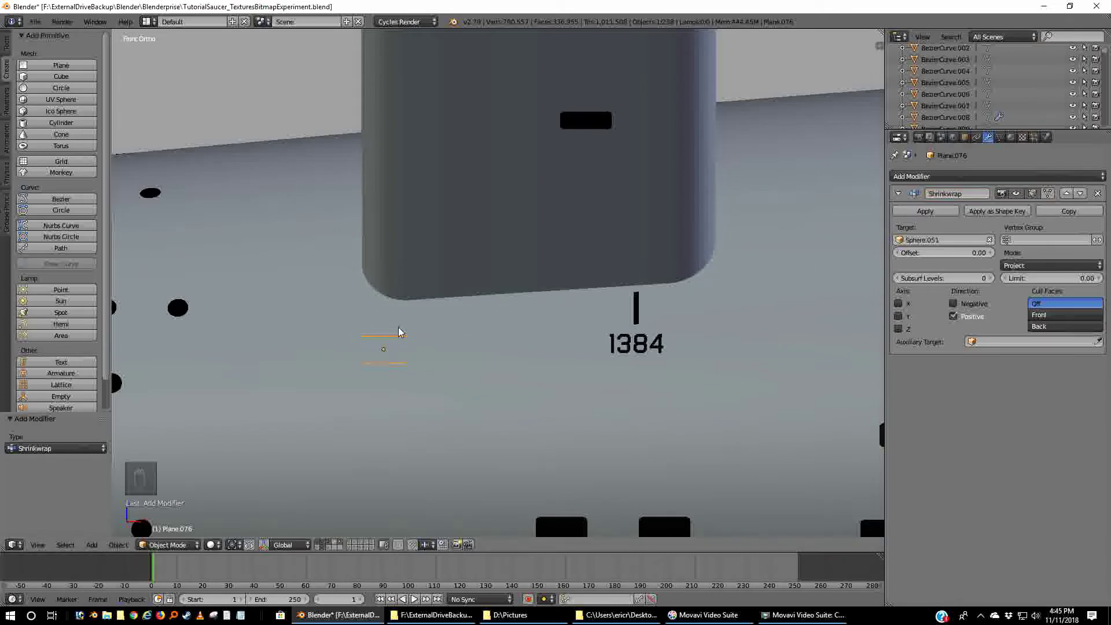
pyautogui.click(896, 253)
pyautogui.click(897, 252)
pyautogui.click(896, 253)
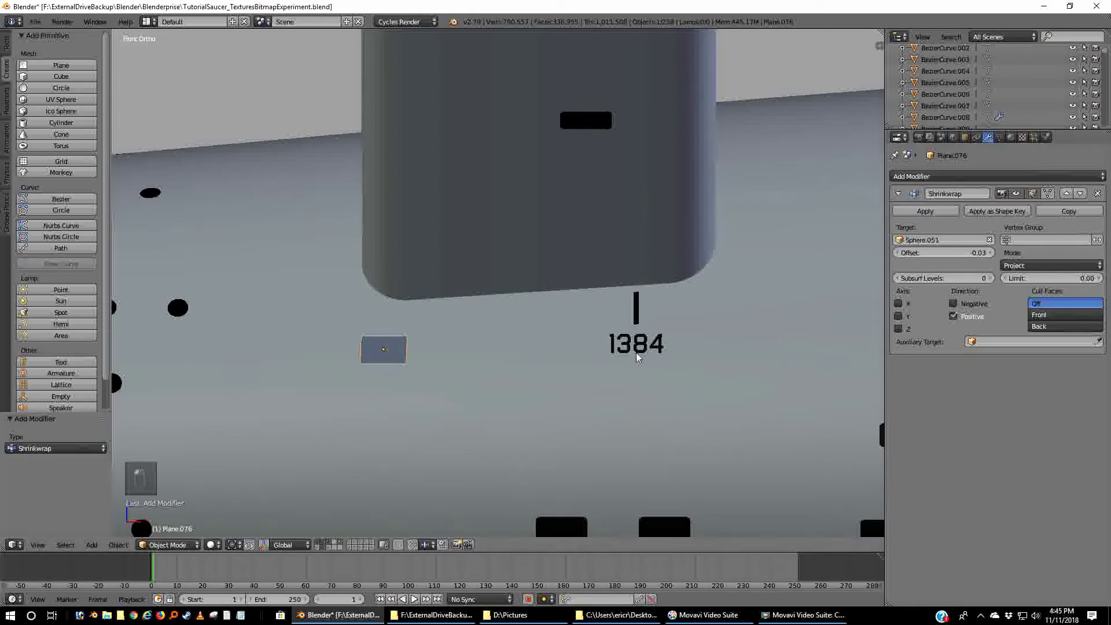
# - Display the model with material shading and rotate the tail pipe label plane slightly in front view
pyautogui.click(210, 547)
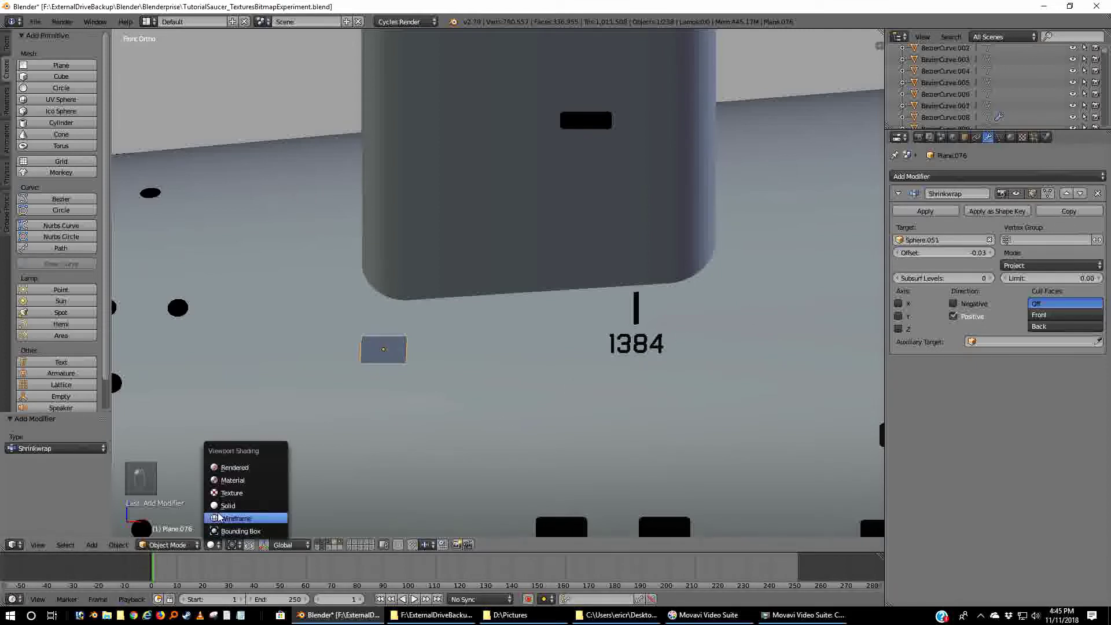
pyautogui.click(231, 477)
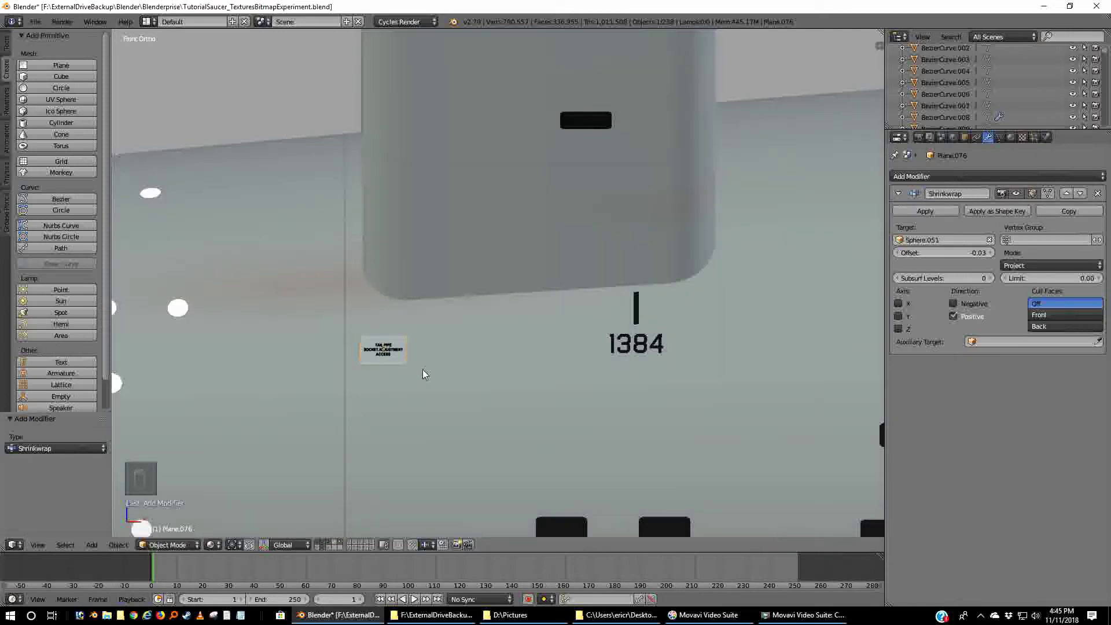
pyautogui.scroll(2, 399, 414)
pyautogui.keyDown('shift'); pyautogui.moveTo(399, 427); pyautogui.dragTo(620, 383, button='middle'); pyautogui.keyUp('shift')
pyautogui.scroll(3, 580, 426)
pyautogui.keyDown('shift'); pyautogui.moveTo(660, 463); pyautogui.dragTo(610, 412, button='middle'); pyautogui.keyUp('shift')
pyautogui.scroll(2, 610, 411)
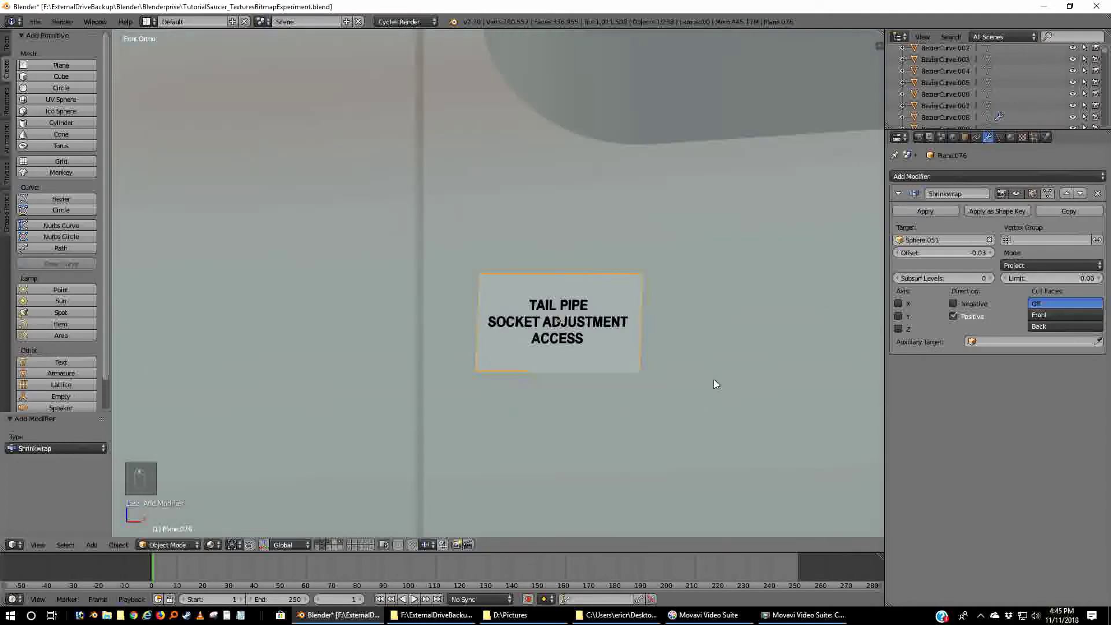
pyautogui.press('r')
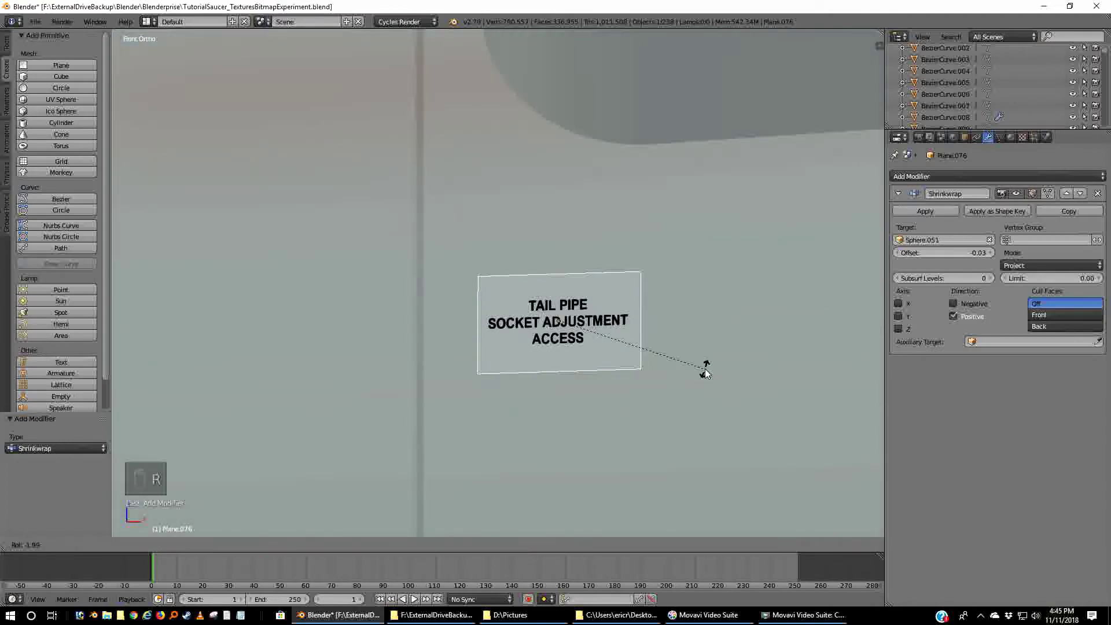
# - Rotate the tail pipe adjustment label by about -1.99° and deselect it
pyautogui.click(700, 378)
pyautogui.scroll(-8, 702, 383)
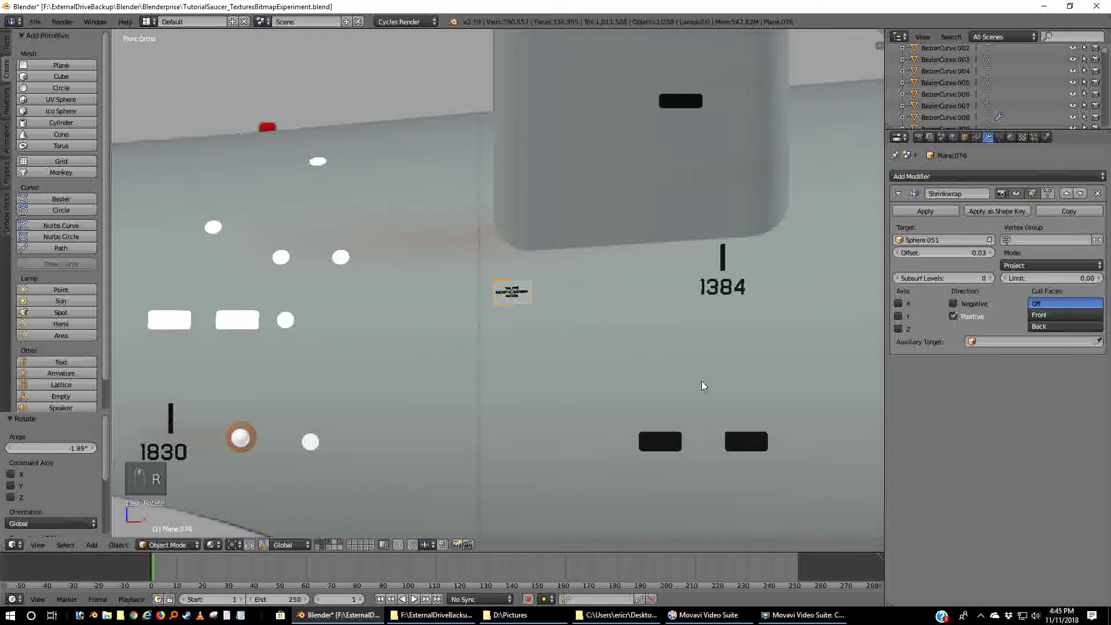
pyautogui.press('a')
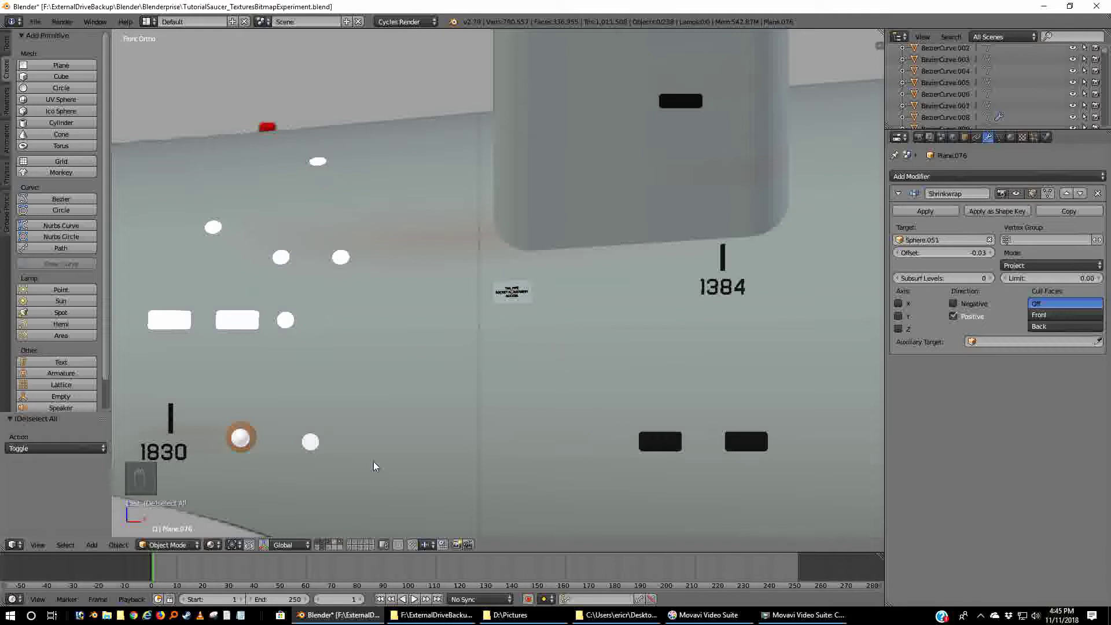
# - Preview the tail pipe label on the hull in Rendered shading, both up close and from a distance
pyautogui.click(211, 545)
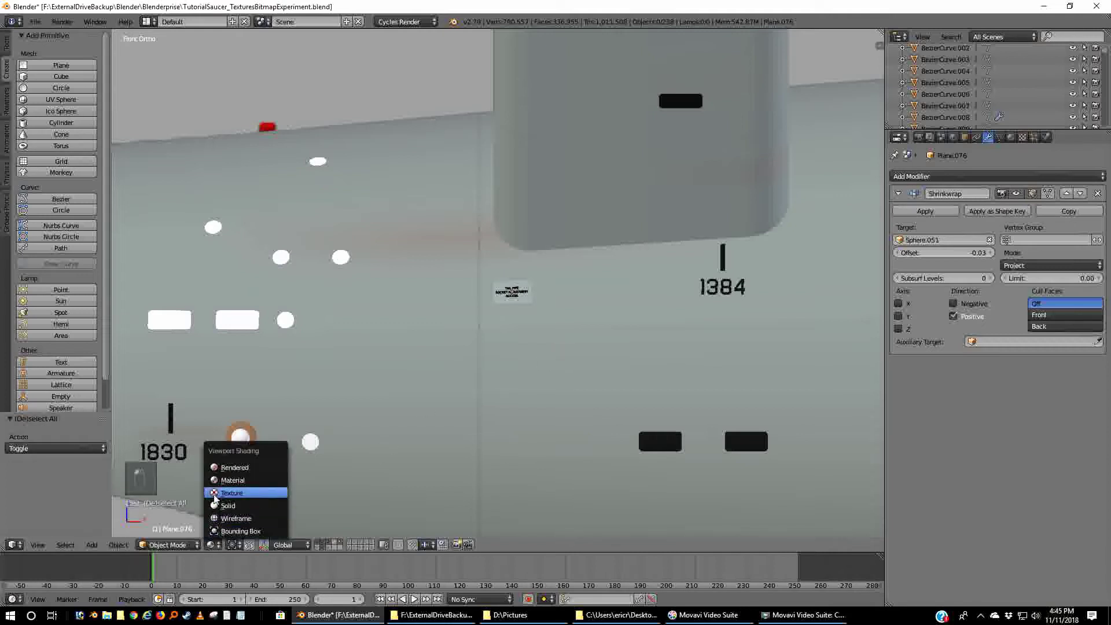
pyautogui.click(228, 467)
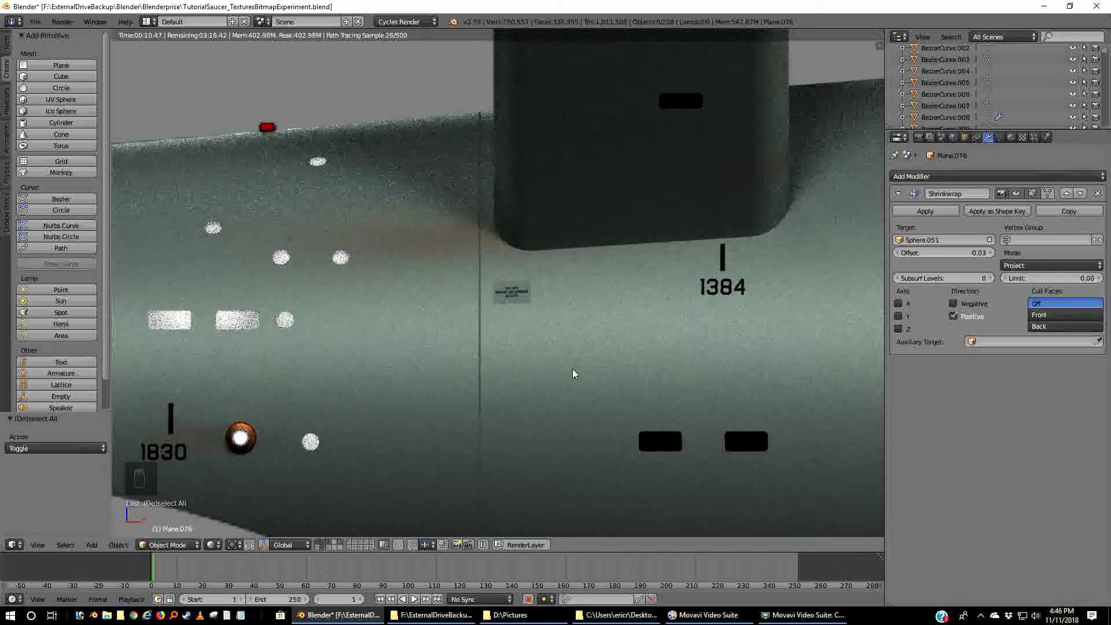
pyautogui.scroll(6, 572, 374)
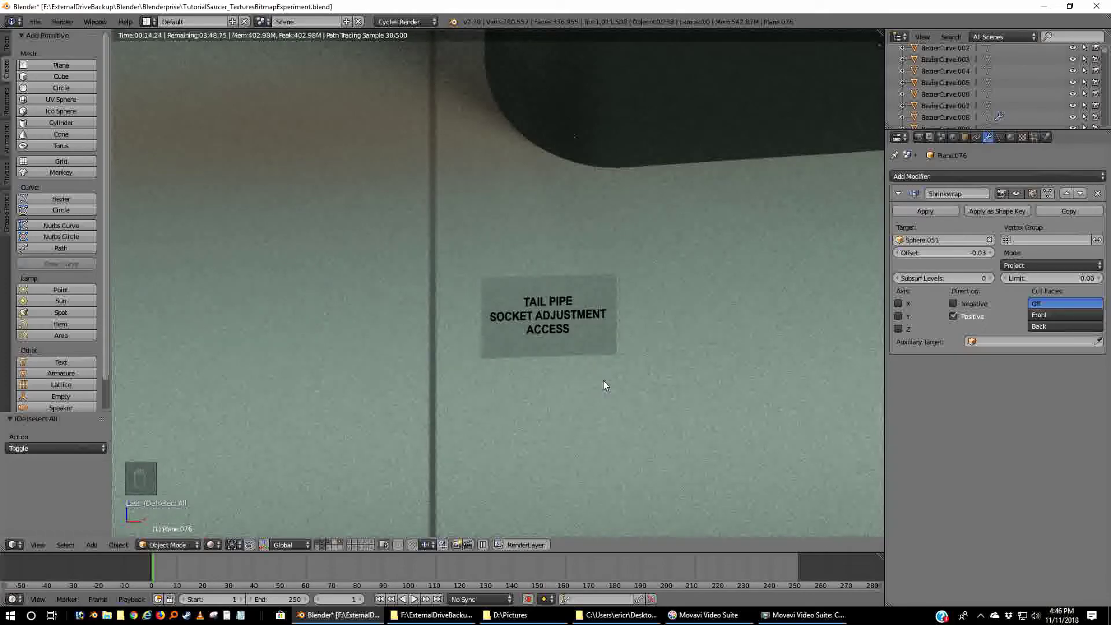
pyautogui.scroll(-5, 602, 380)
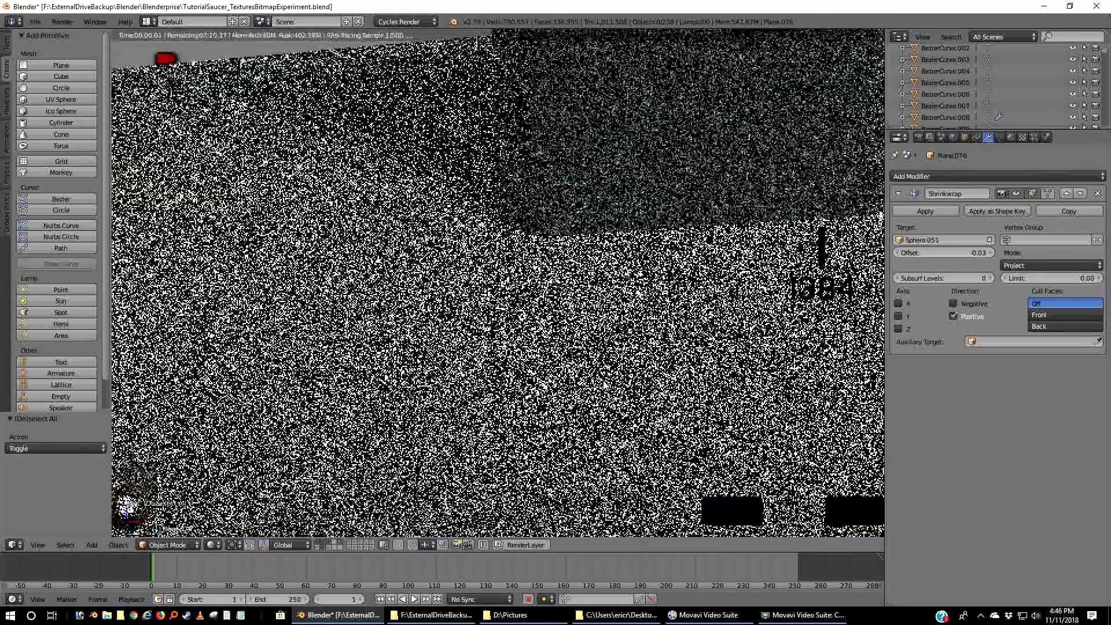
pyautogui.scroll(-2, 604, 383)
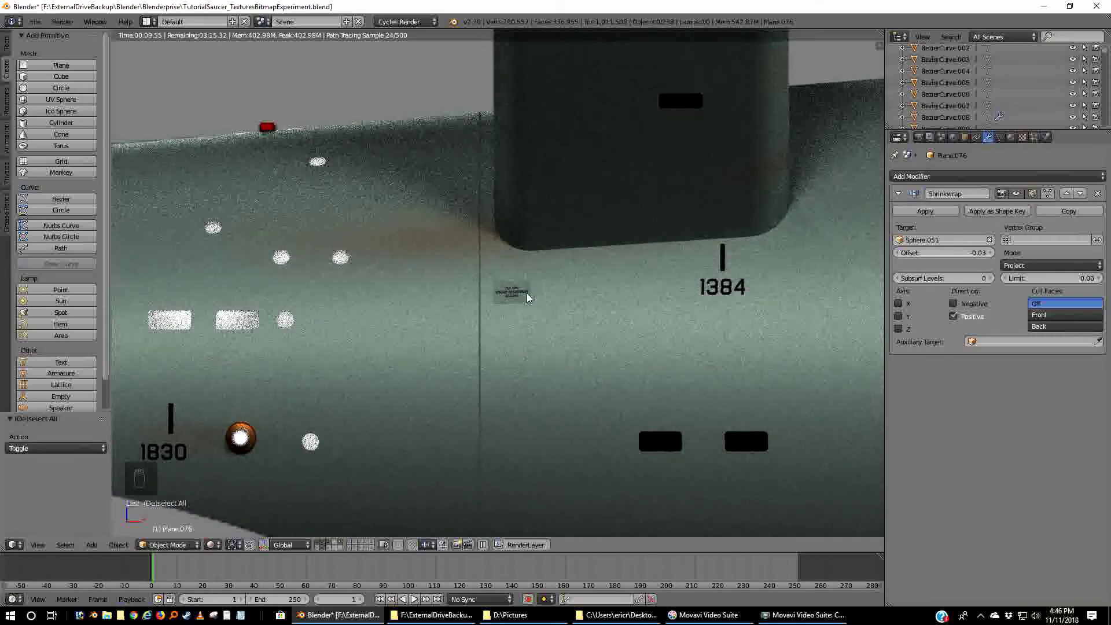
pyautogui.scroll(-3, 434, 421)
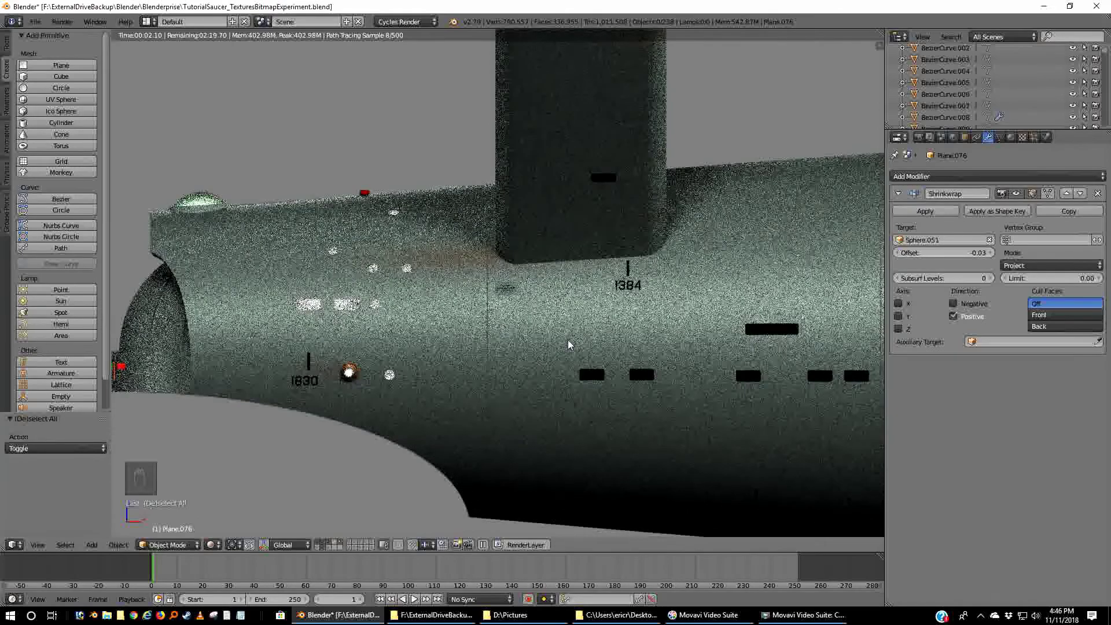
pyautogui.scroll(-4, 570, 342)
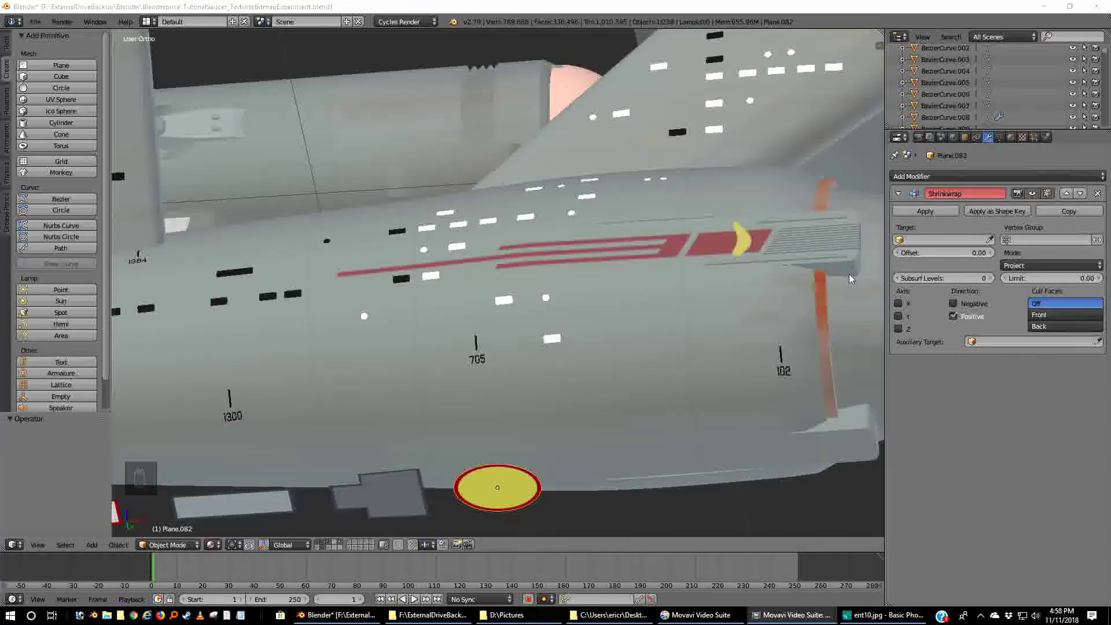
# - Inspect the yellow circle decal's mesh in Edit Mode, then return to Object Mode with Material shading
pyautogui.moveTo(650, 373); pyautogui.dragTo(666, 328, button='middle')
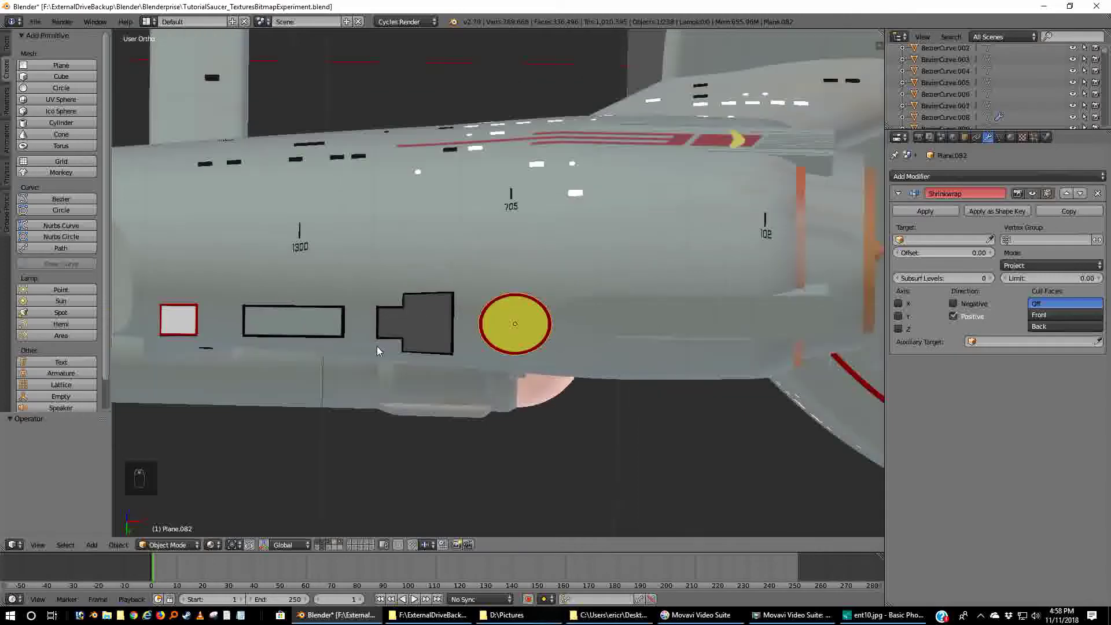
pyautogui.scroll(3, 599, 341)
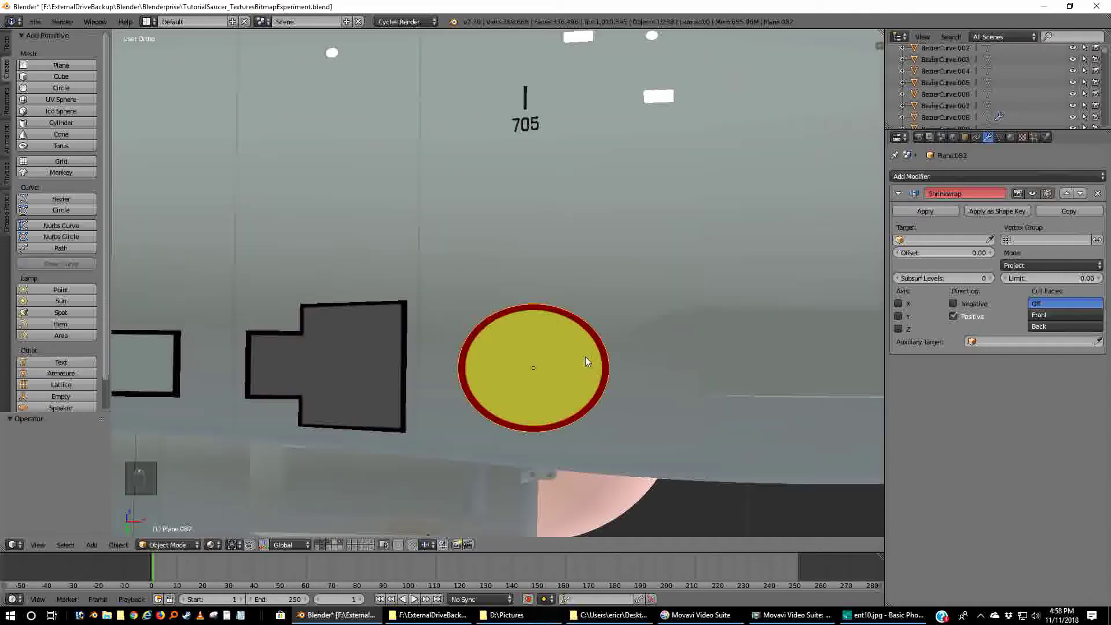
pyautogui.press('z')
pyautogui.press('Tab')
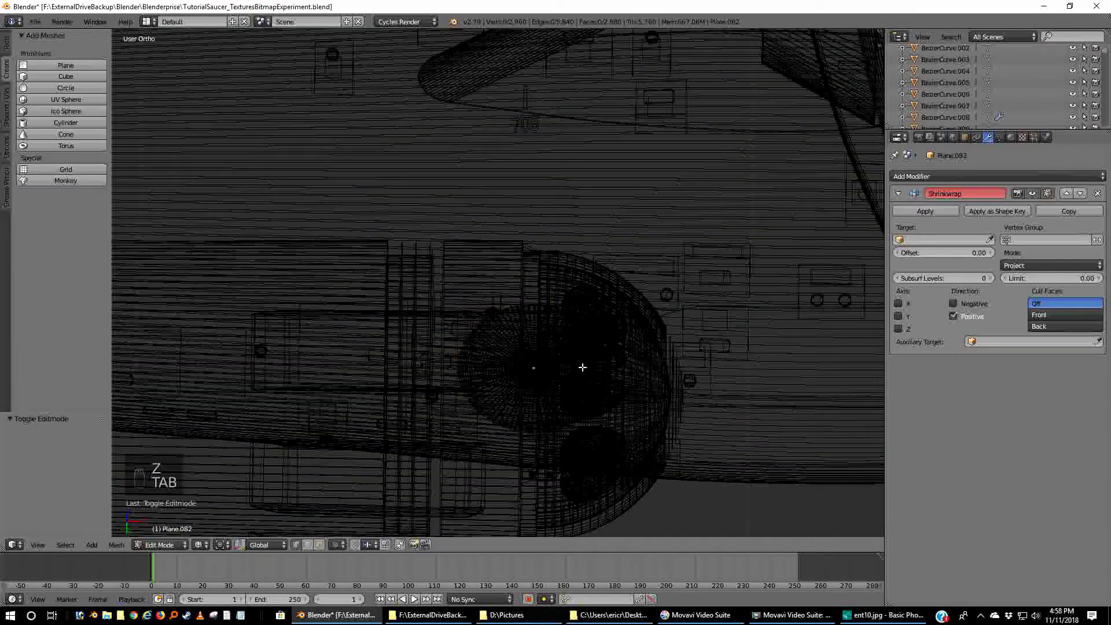
pyautogui.press('z')
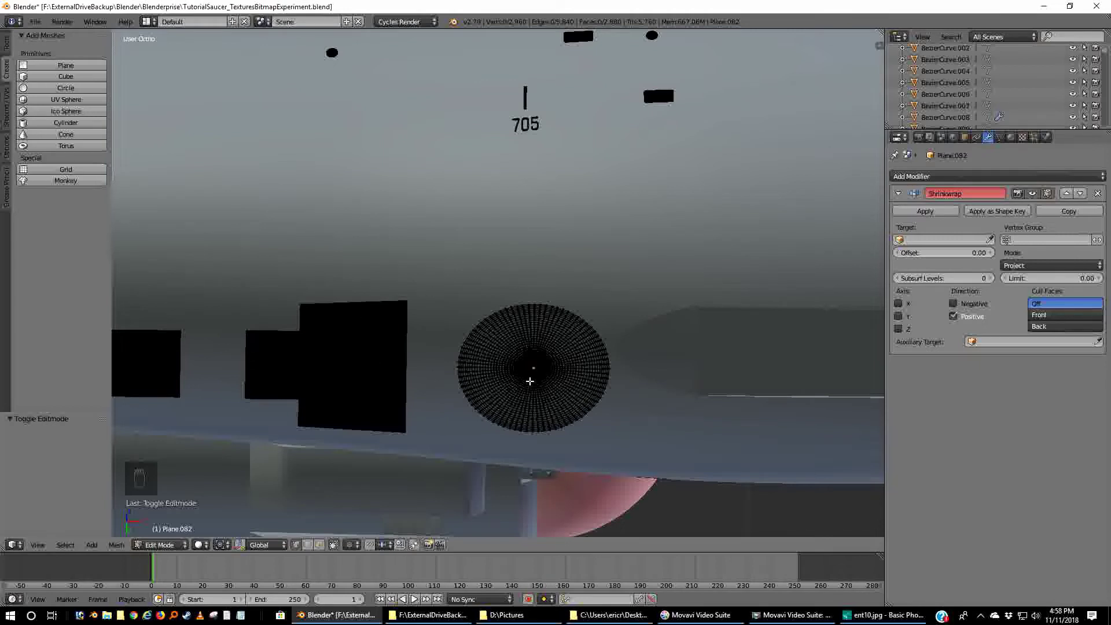
pyautogui.press('Tab')
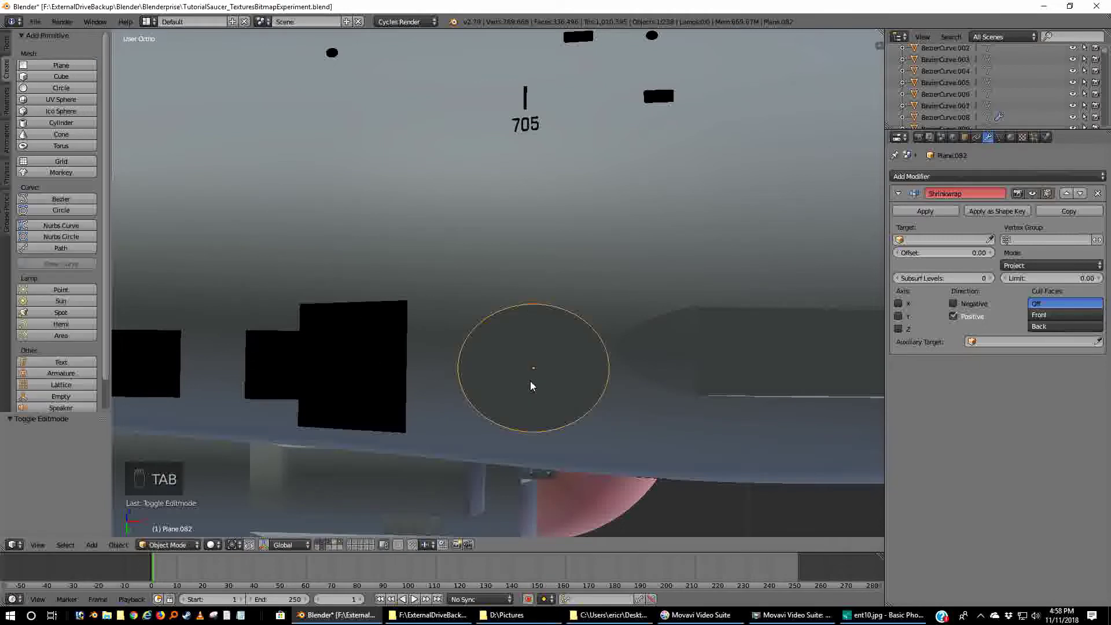
pyautogui.click(212, 544)
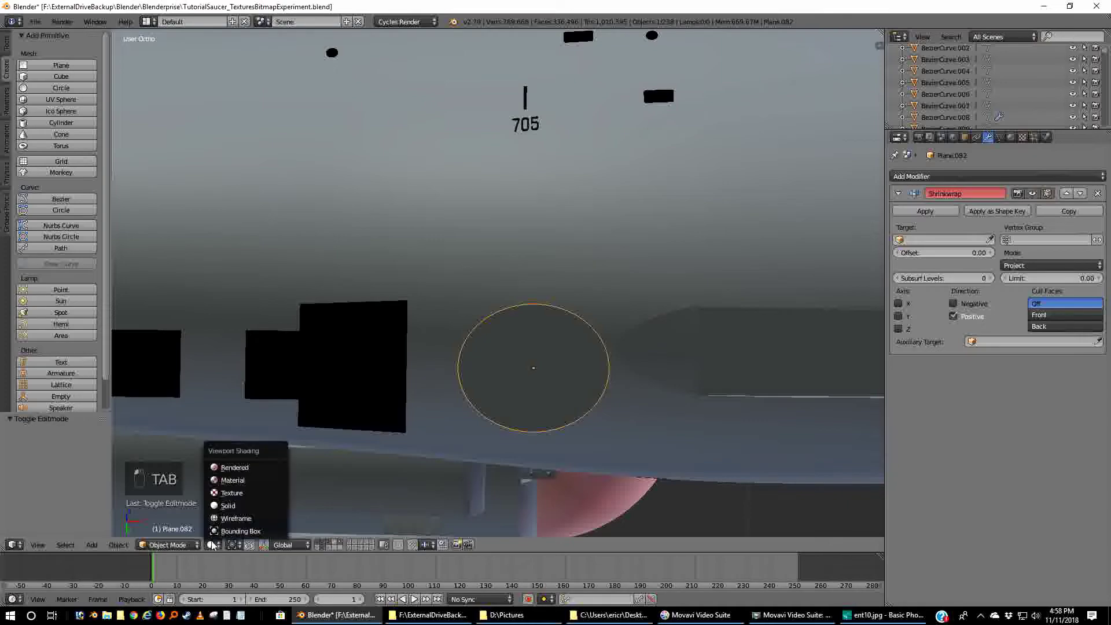
pyautogui.click(232, 479)
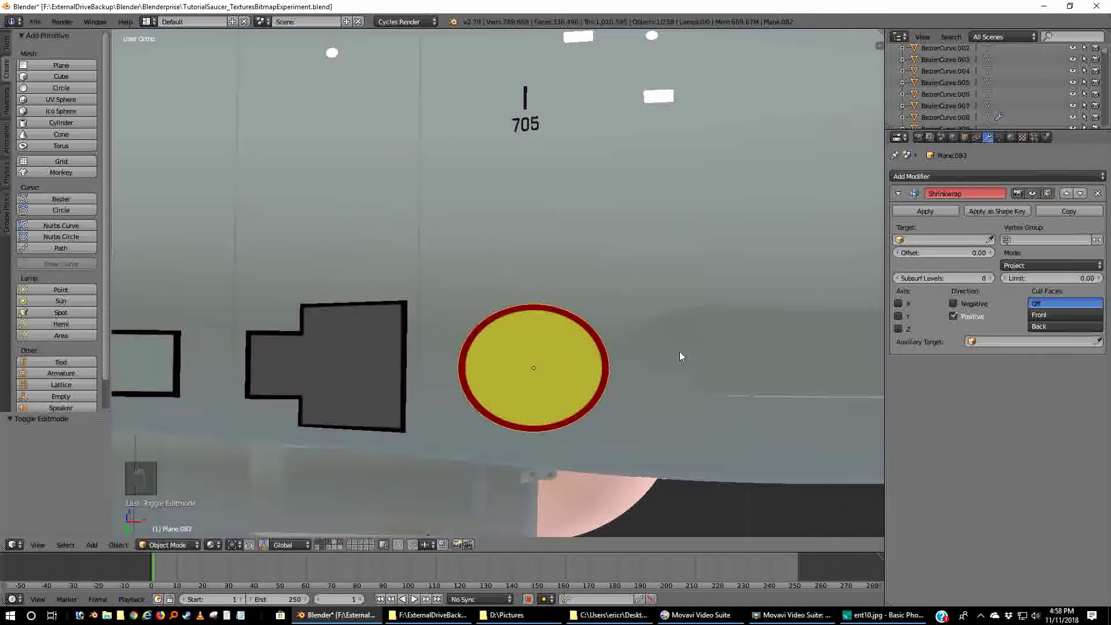
# - Examine the decals' placement beneath the hull from the bottom view in wireframe and solid, ending in Material shading
pyautogui.moveTo(680, 352); pyautogui.dragTo(659, 388, button='middle')
pyautogui.scroll(-5, 660, 388)
pyautogui.moveTo(545, 418); pyautogui.dragTo(573, 359, button='middle')
pyautogui.scroll(5, 572, 358)
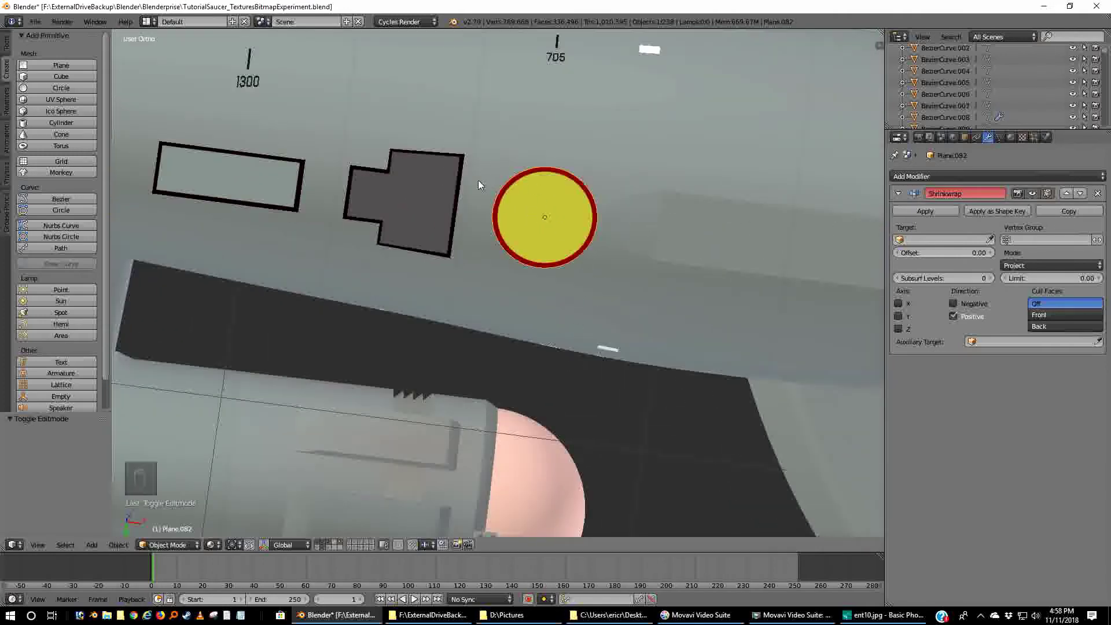
pyautogui.press('ctrl+KP_7')
pyautogui.keyDown('shift'); pyautogui.moveTo(527, 120); pyautogui.dragTo(548, 291, button='middle'); pyautogui.keyUp('shift')
pyautogui.press('z')
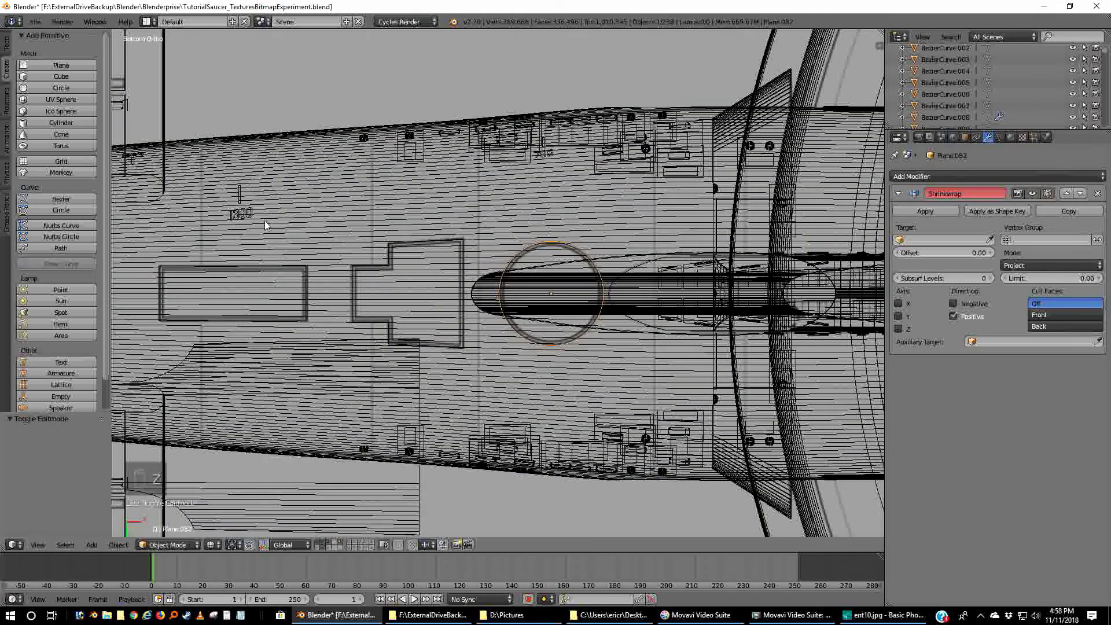
pyautogui.press('z')
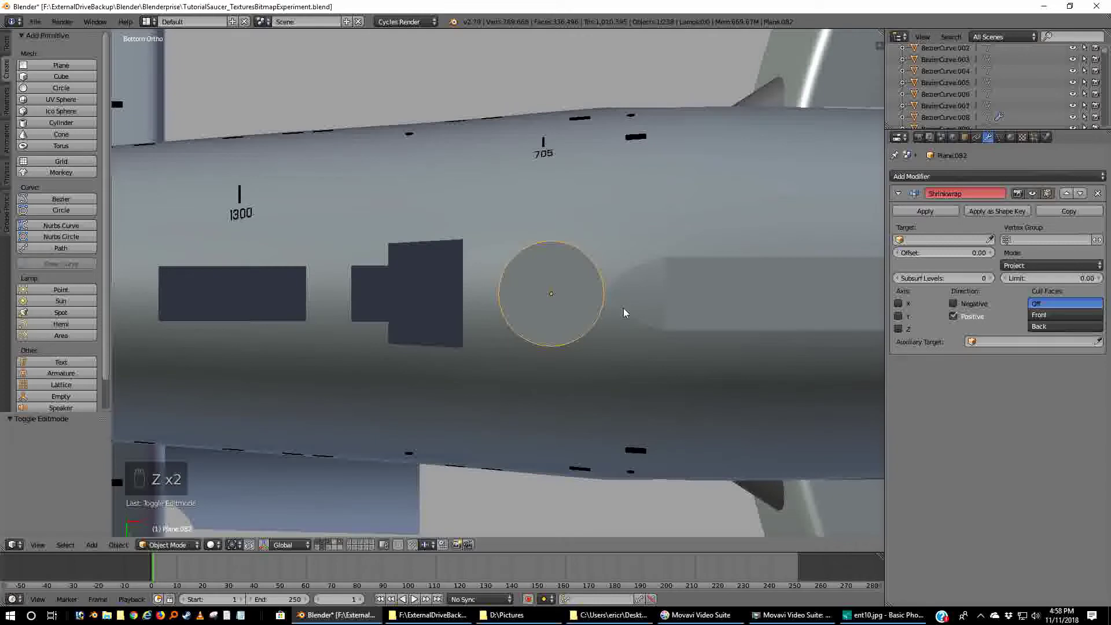
pyautogui.click(213, 543)
pyautogui.click(230, 485)
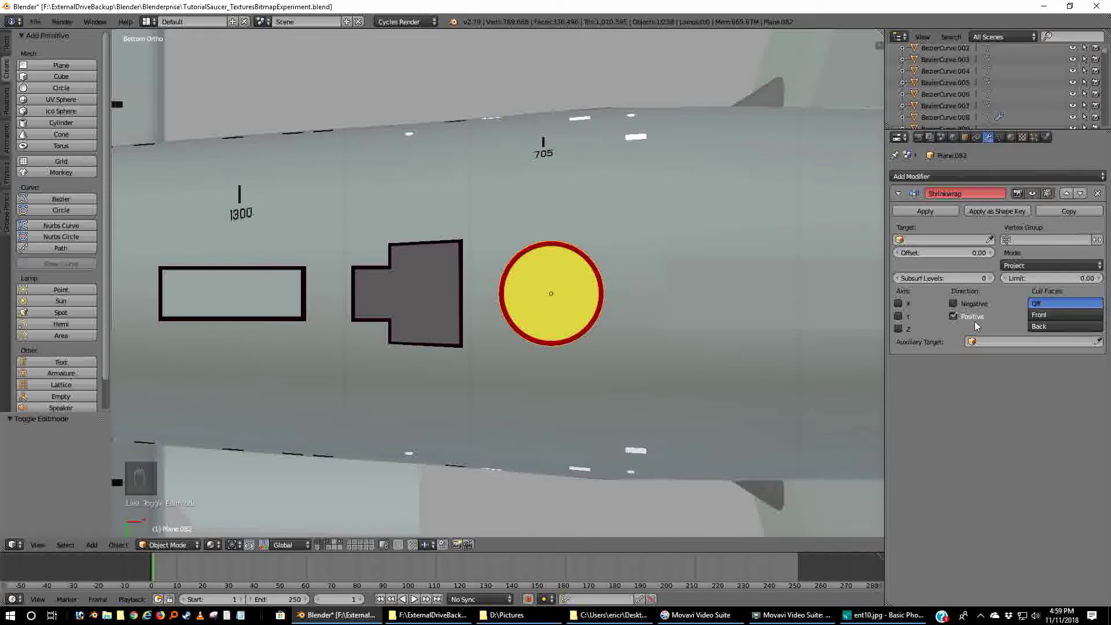
# - Set the hull, Sphere.051, as the yellow circle's Shrinkwrap target and move the circle up about 0.094 along Z
pyautogui.click(989, 240)
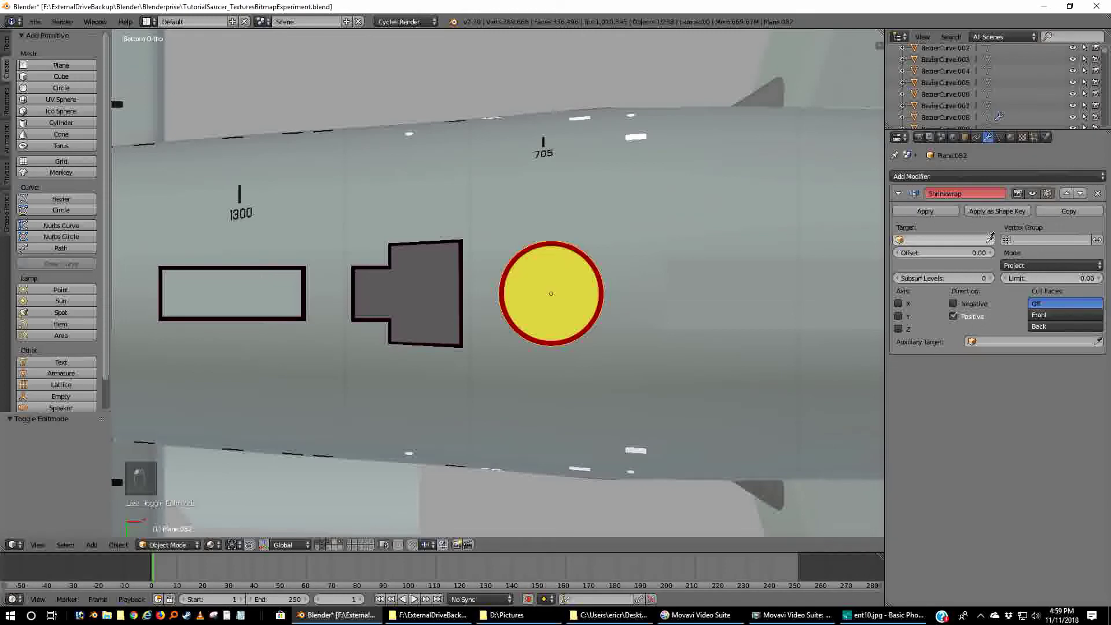
pyautogui.click(634, 278)
pyautogui.moveTo(634, 282); pyautogui.dragTo(571, 429, button='middle')
pyautogui.scroll(-6, 671, 355)
pyautogui.scroll(2, 573, 435)
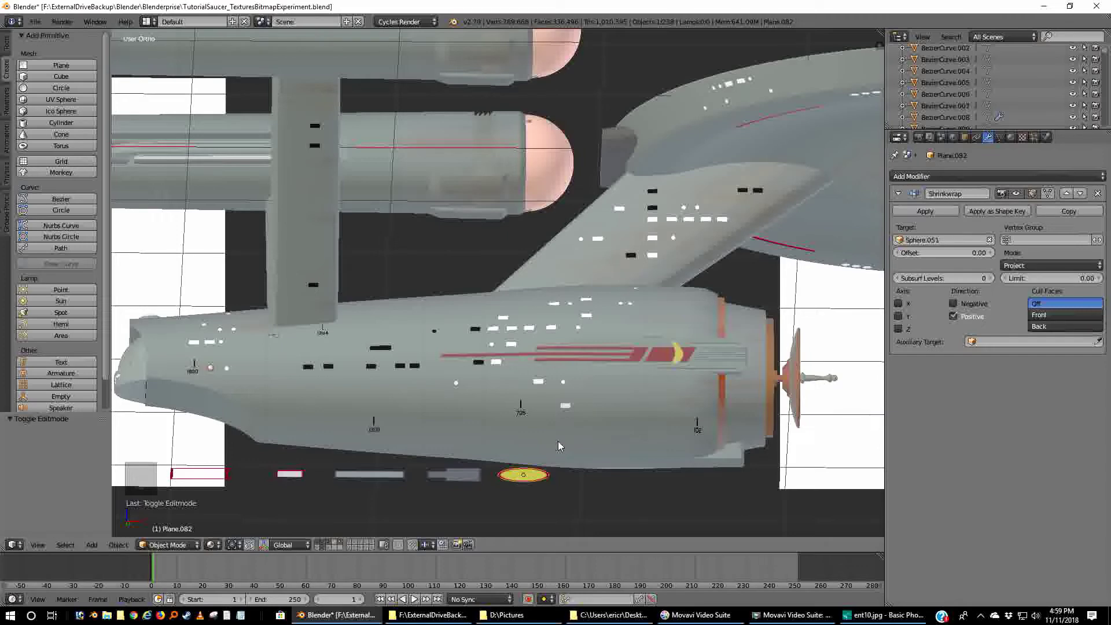
pyautogui.press('g')
pyautogui.press('z')
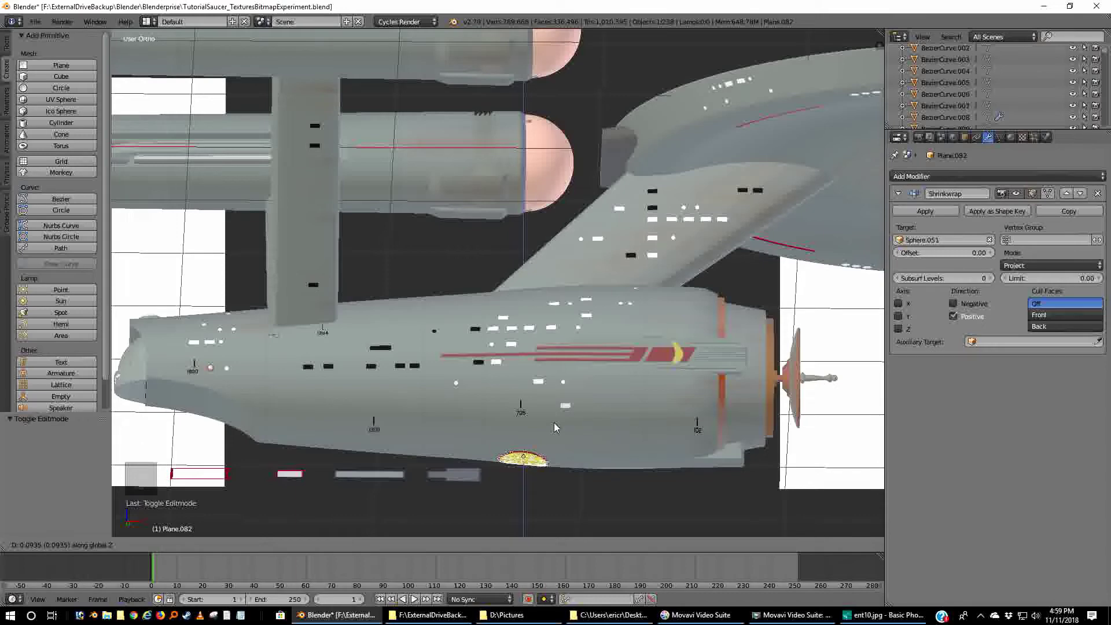
pyautogui.click(553, 427)
# - Set the yellow circle's Shrinkwrap offset to 0.01 and check its Cycles ray visibility settings
pyautogui.scroll(6, 525, 487)
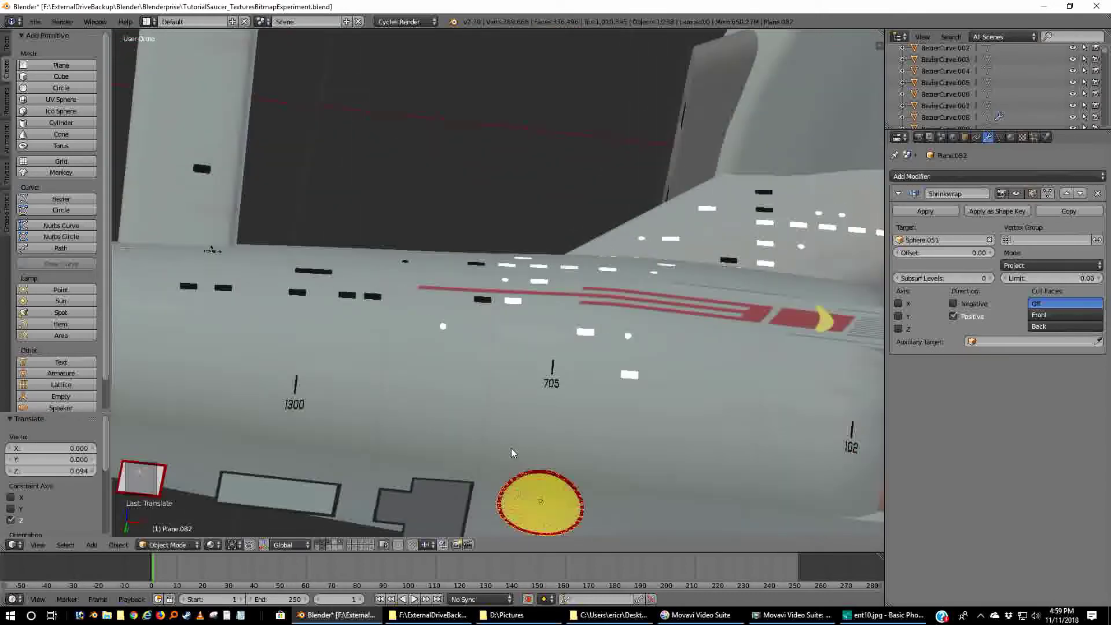
pyautogui.keyDown('shift'); pyautogui.moveTo(546, 505); pyautogui.dragTo(537, 312, button='middle'); pyautogui.keyUp('shift')
pyautogui.scroll(2, 554, 388)
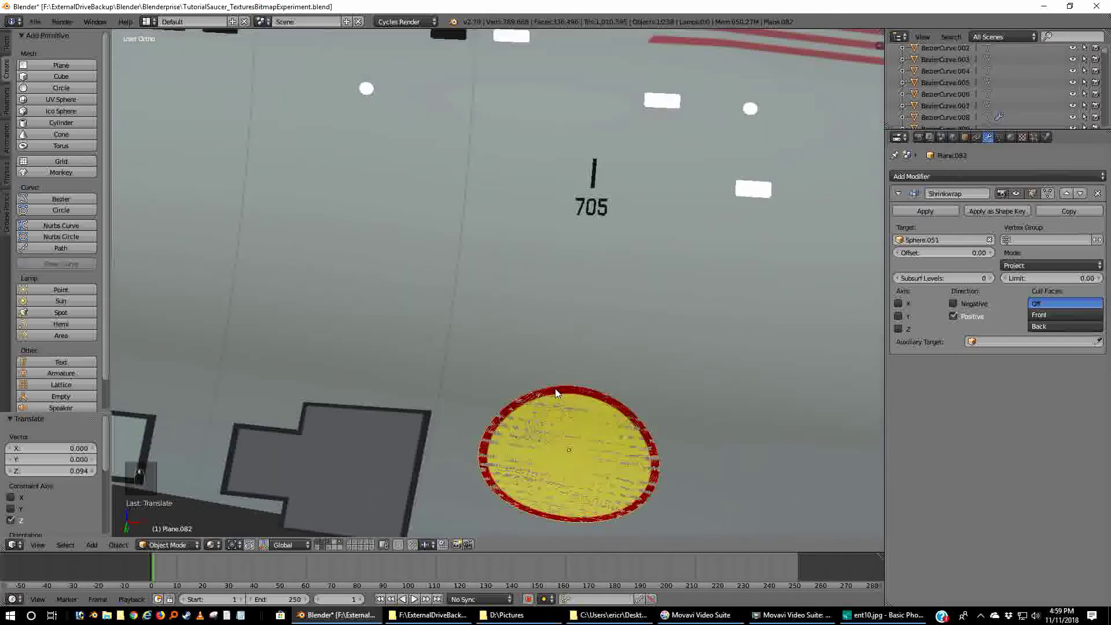
pyautogui.click(990, 253)
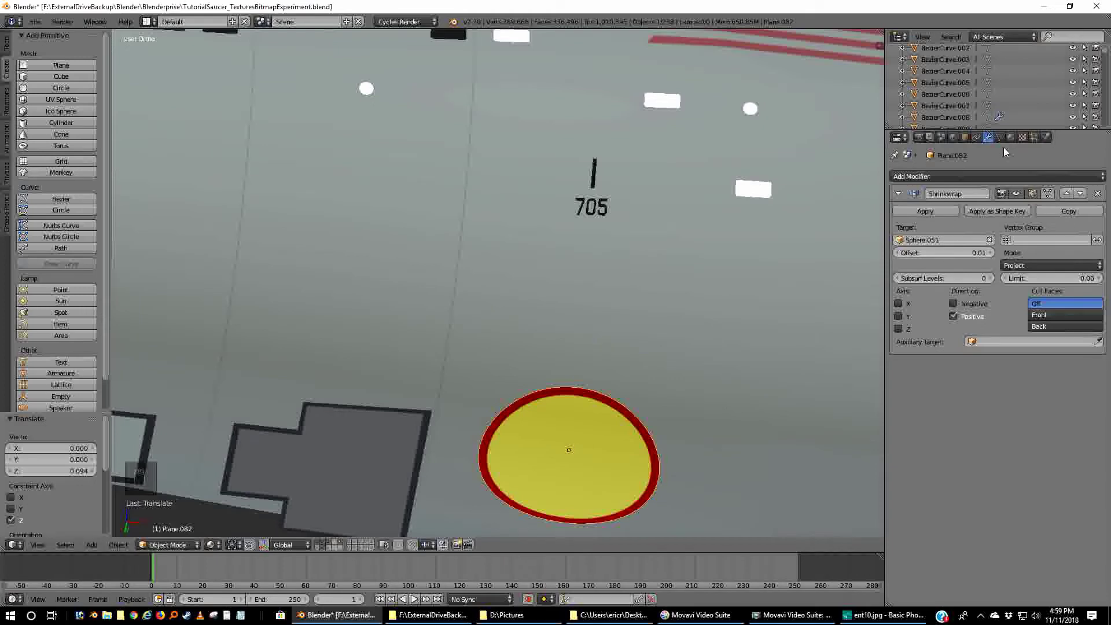
pyautogui.click(965, 137)
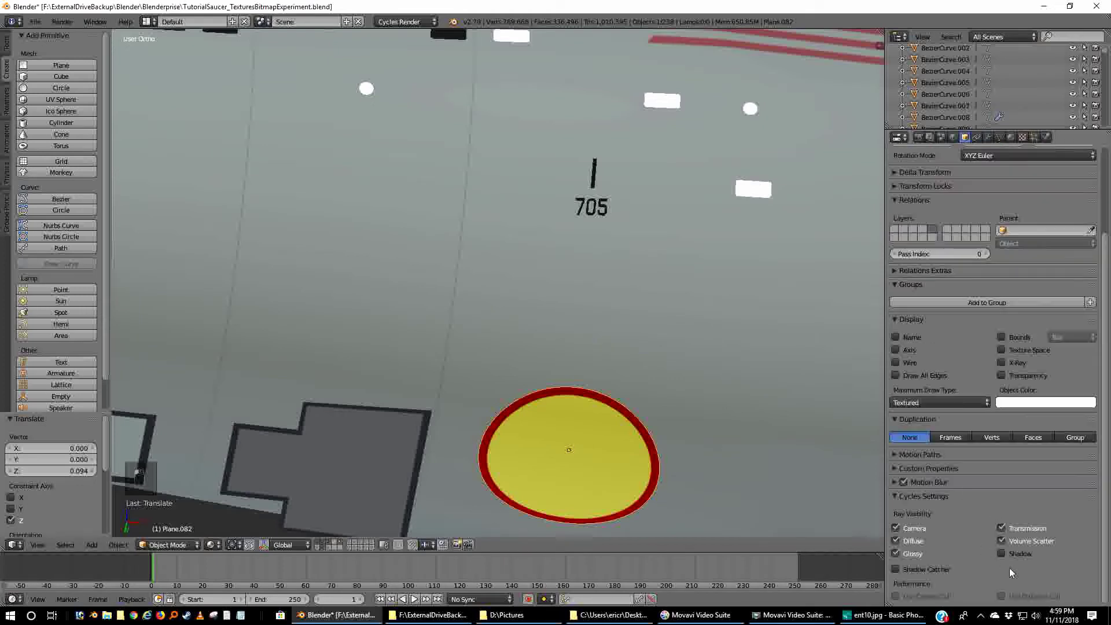
pyautogui.click(987, 137)
# - Add a Shrinkwrap modifier in Project mode to the dark stepped panel, targeting the hull, Sphere.051
pyautogui.moveTo(674, 426); pyautogui.dragTo(655, 426, button='middle')
pyautogui.press('a')
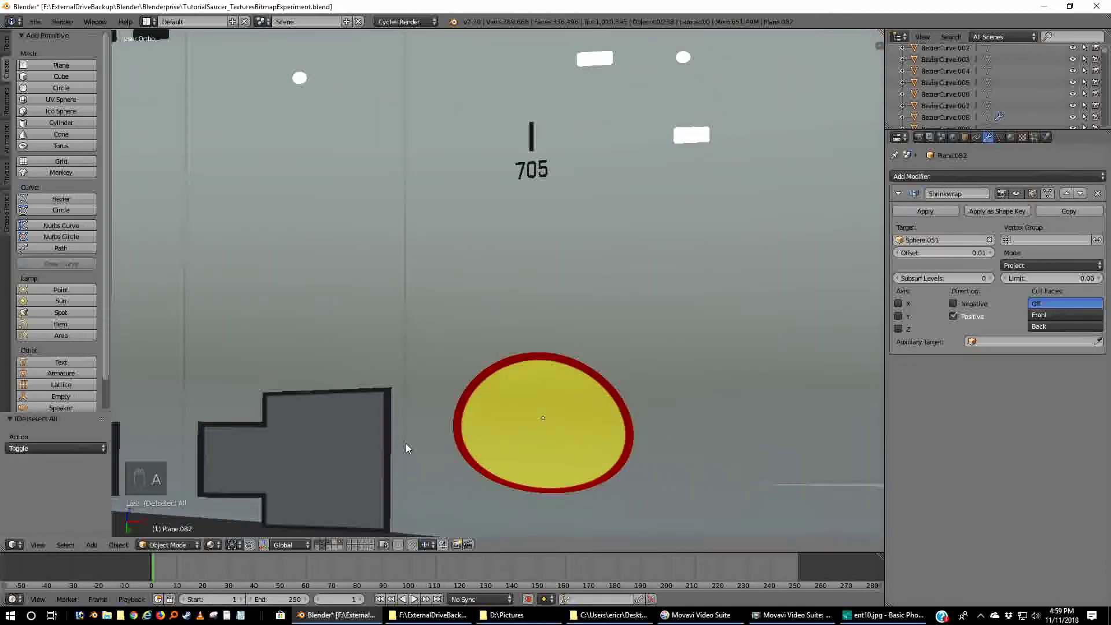
pyautogui.click(355, 437)
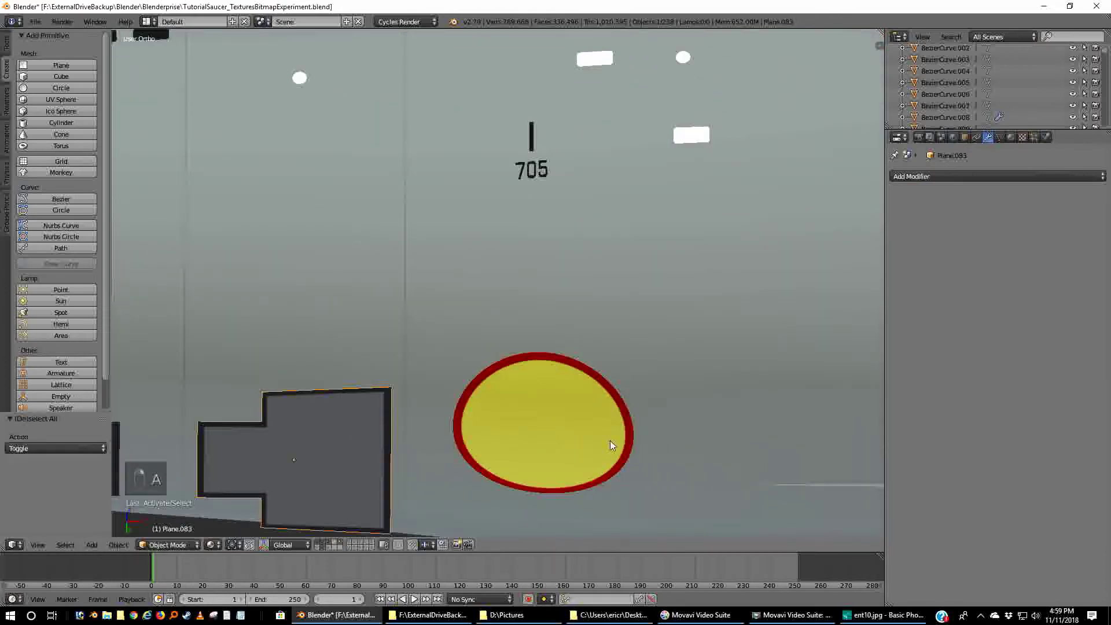
pyautogui.scroll(-2, 578, 443)
pyautogui.moveTo(450, 438); pyautogui.dragTo(474, 442, button='middle')
pyautogui.click(969, 175)
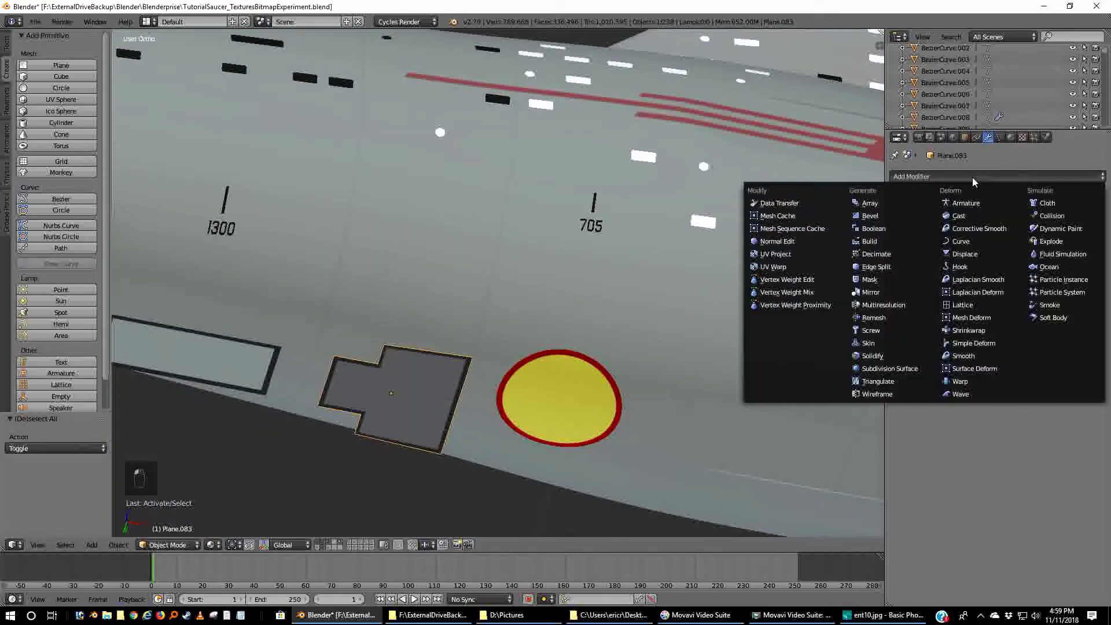
pyautogui.click(968, 330)
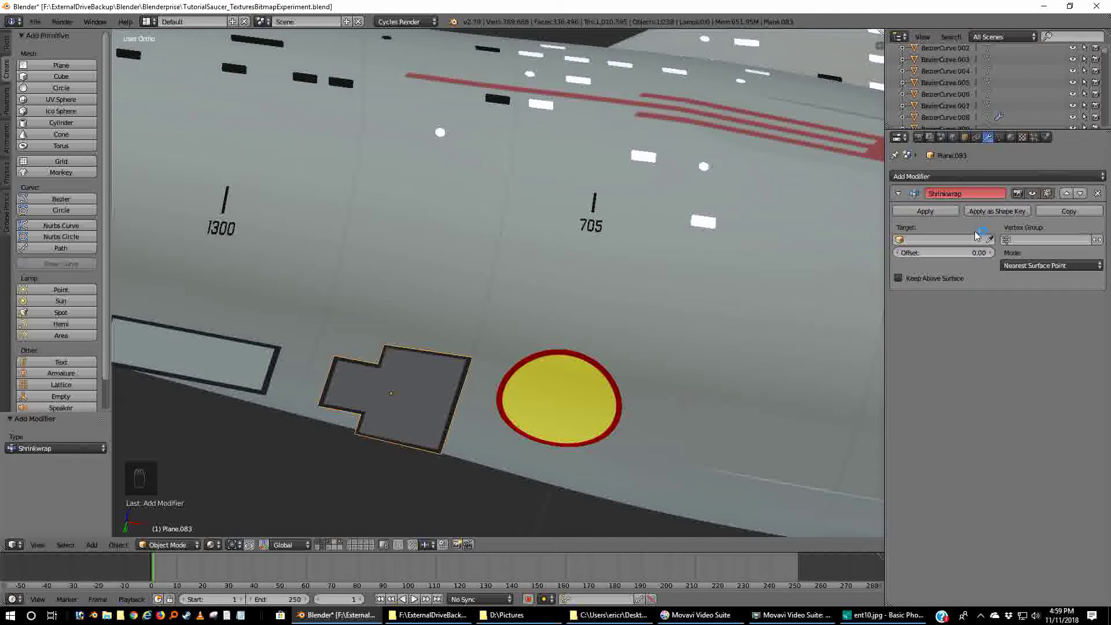
pyautogui.click(1035, 265)
pyautogui.click(1014, 242)
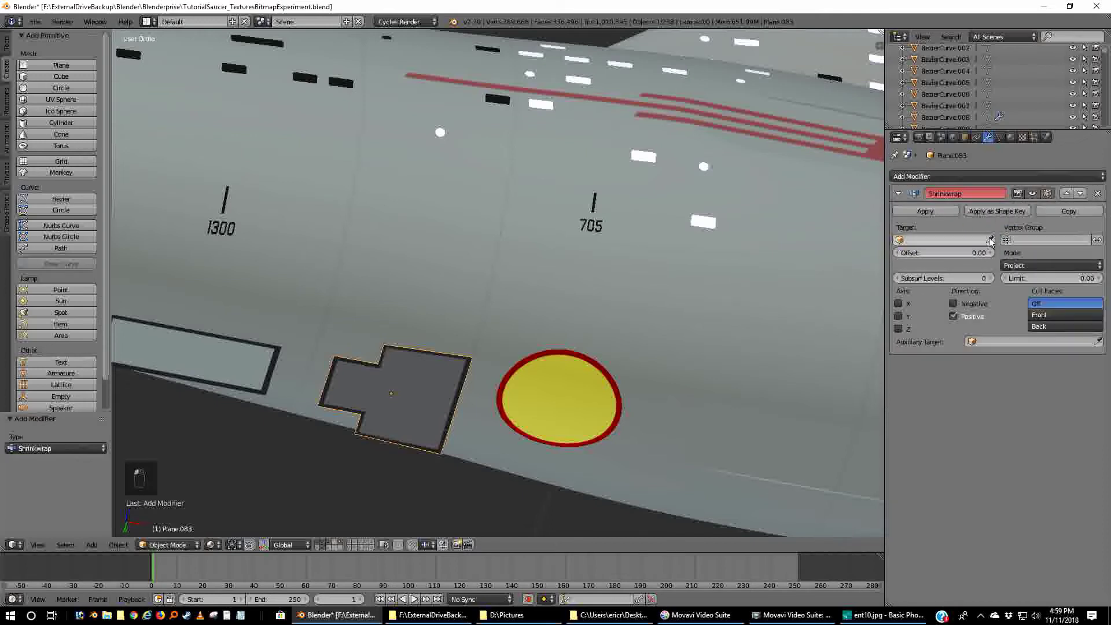
pyautogui.click(991, 242)
pyautogui.click(475, 324)
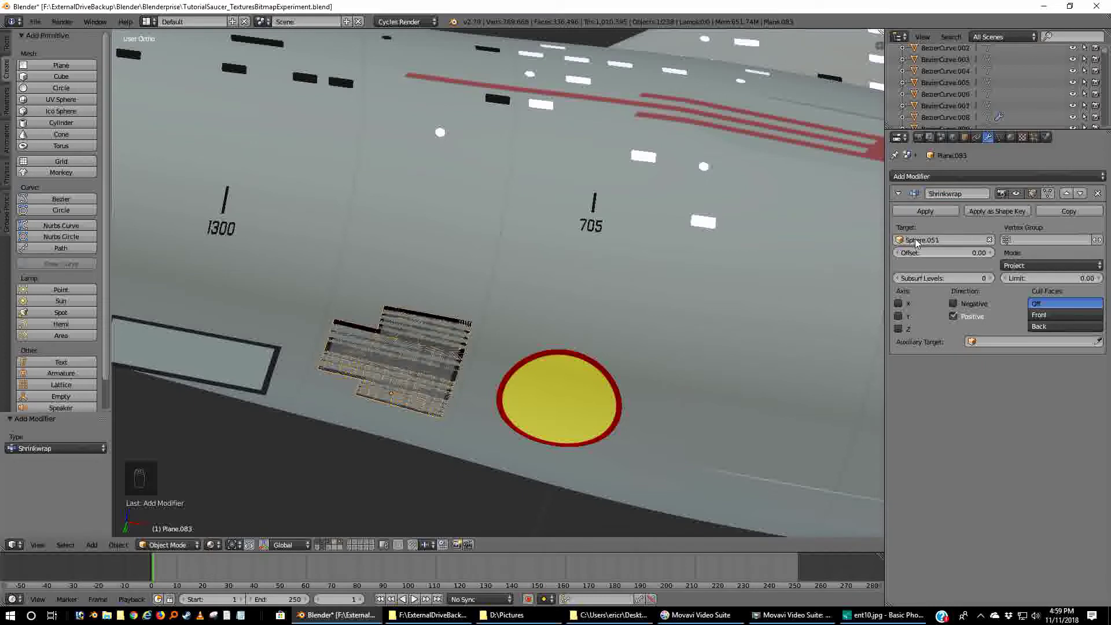
# - Set the dark panel's Shrinkwrap offset to -0.01
pyautogui.click(990, 253)
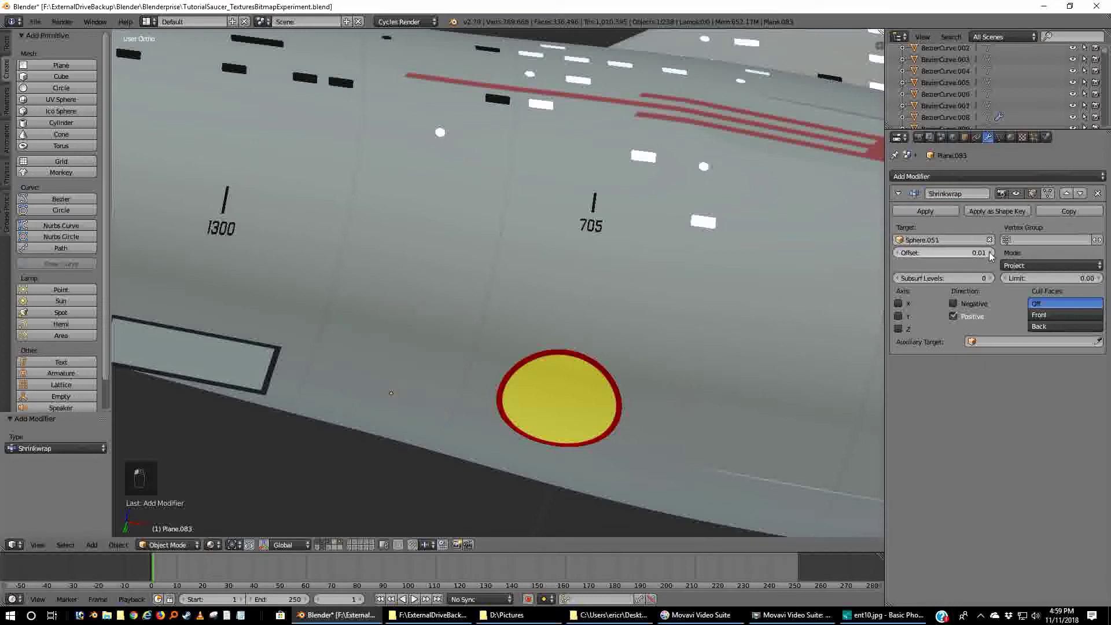
pyautogui.click(897, 254)
pyautogui.click(897, 253)
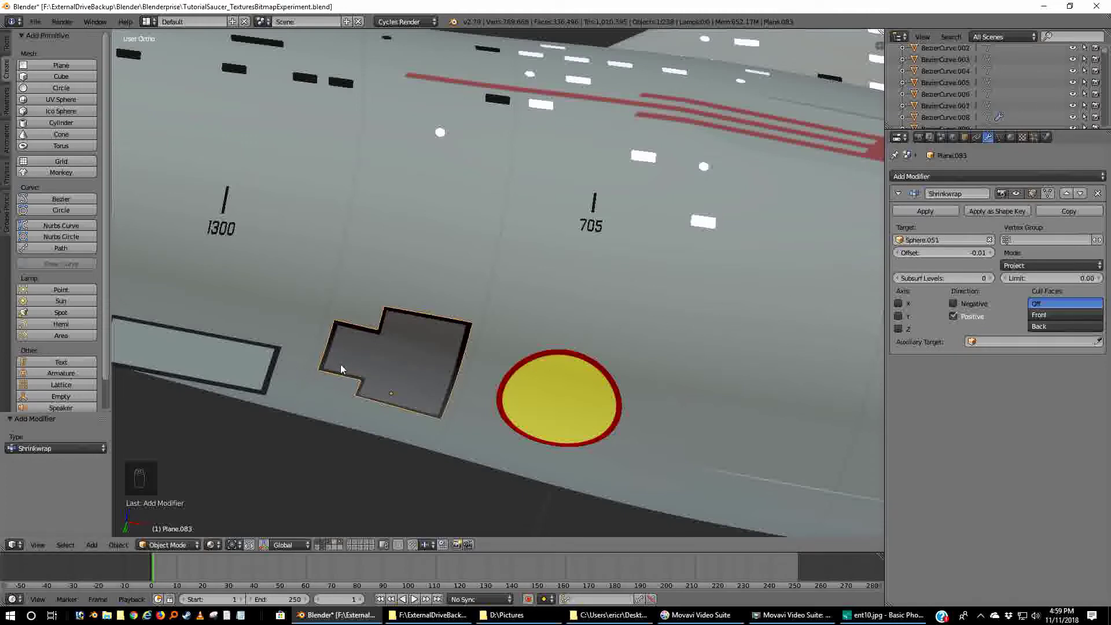
# - Check the dark stepped panel's Cycles ray visibility settings
pyautogui.click(964, 137)
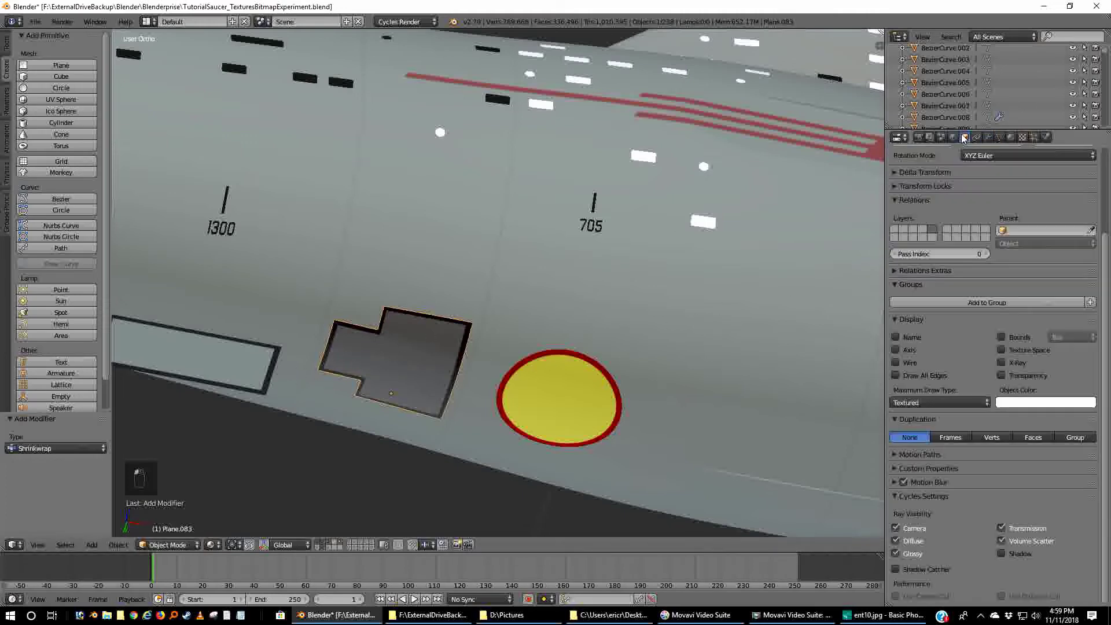
pyautogui.click(987, 137)
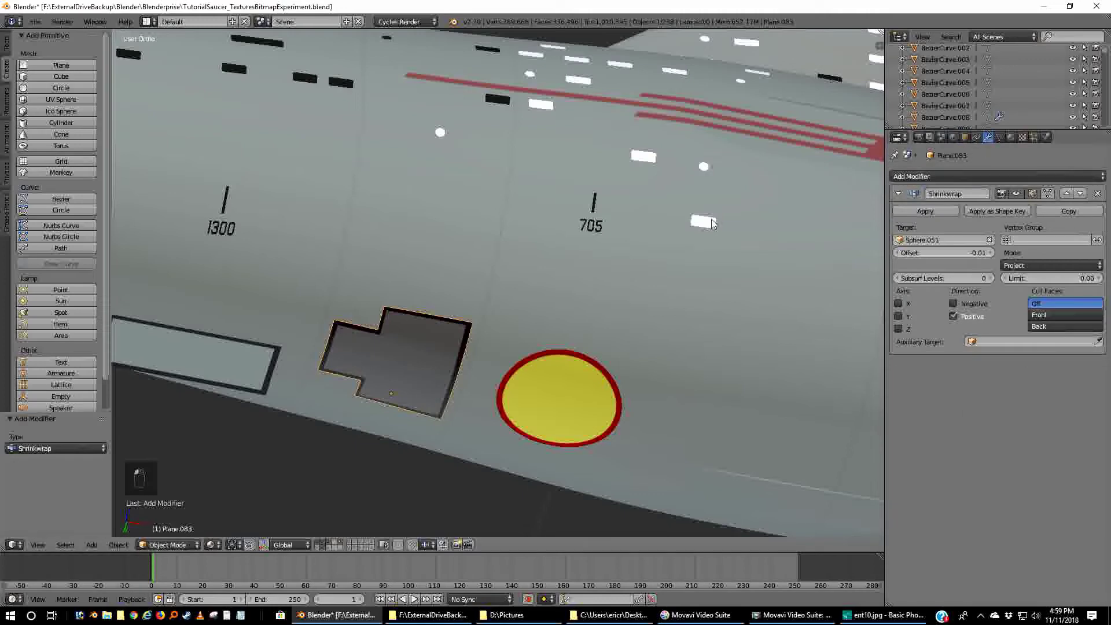
# - Apply smooth shading to the large red frame beside the hull's concave cutout
pyautogui.rightClick(242, 360)
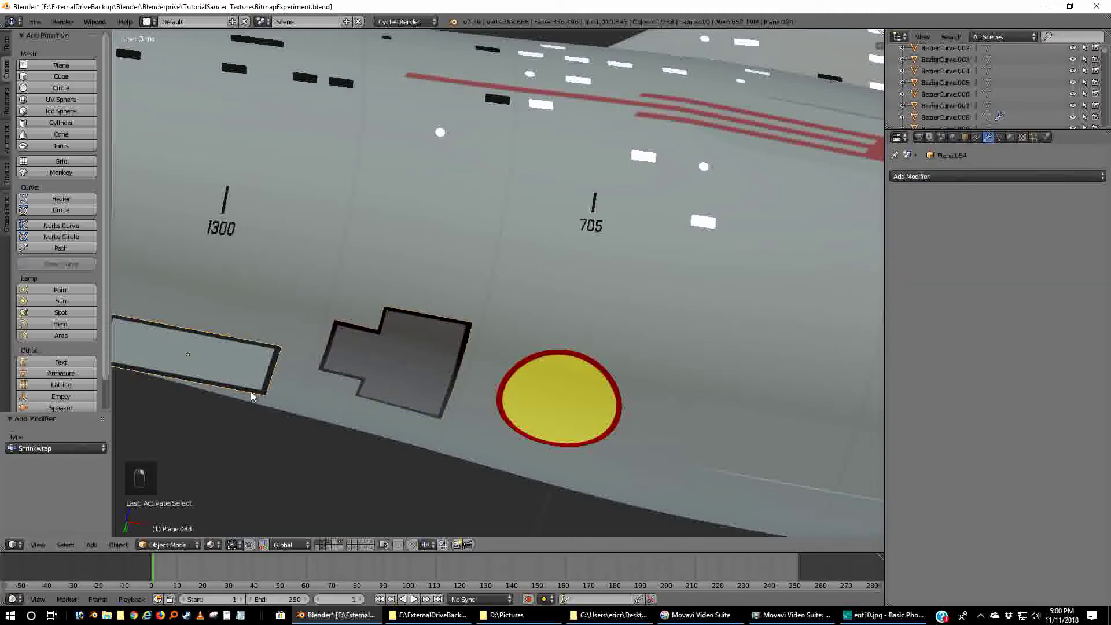
pyautogui.keyDown('shift'); pyautogui.moveTo(251, 391); pyautogui.dragTo(521, 369, button='middle'); pyautogui.keyUp('shift')
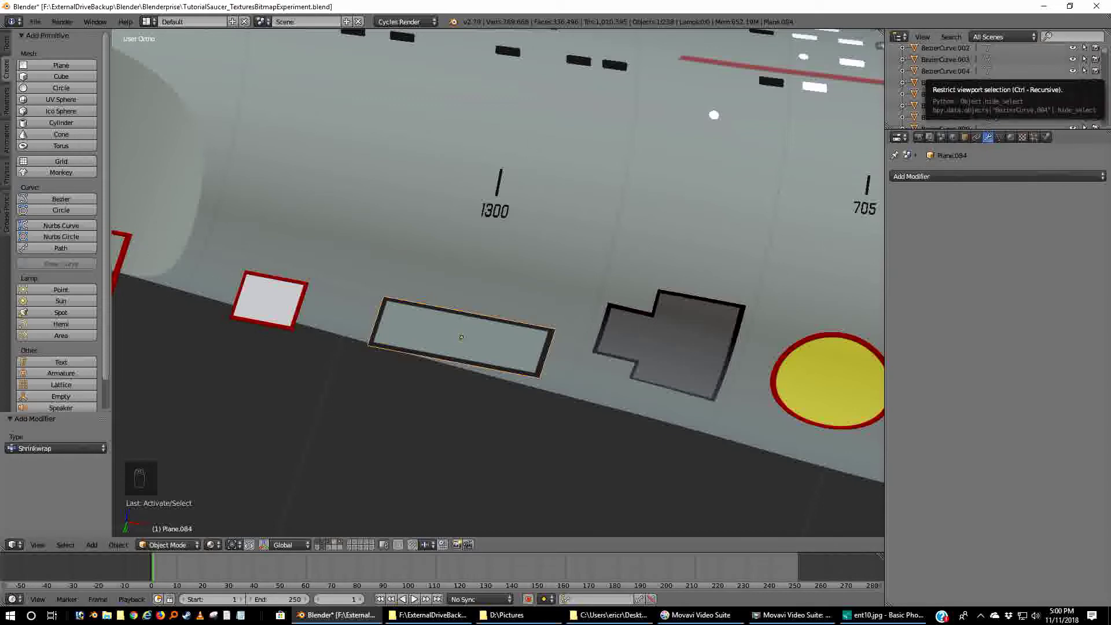
pyautogui.hotkey('ctrl', 'z')
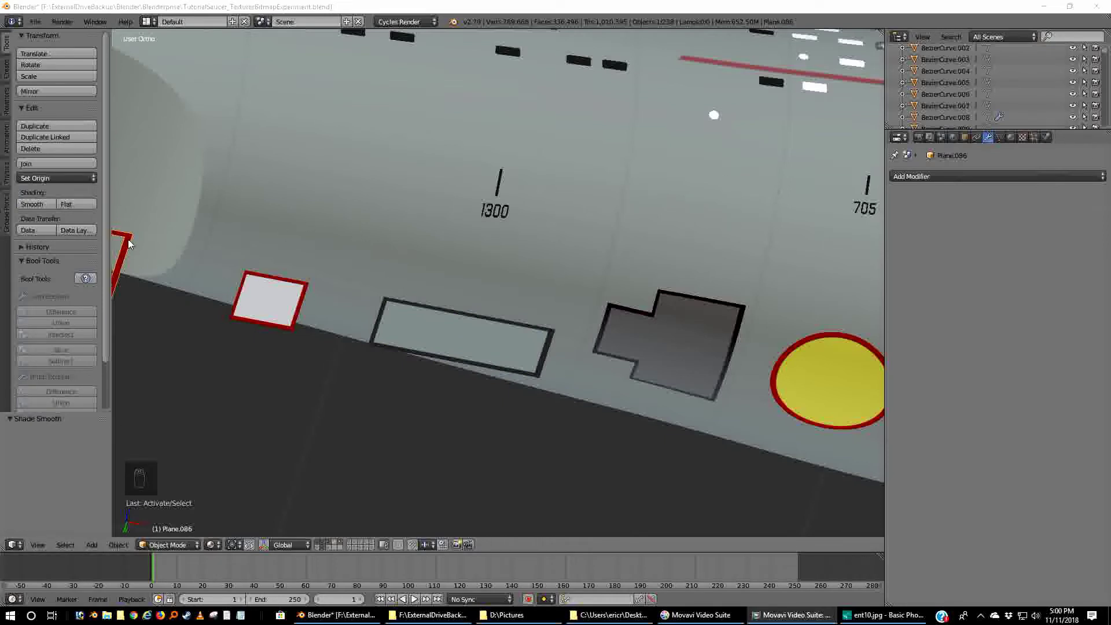
pyautogui.click(32, 205)
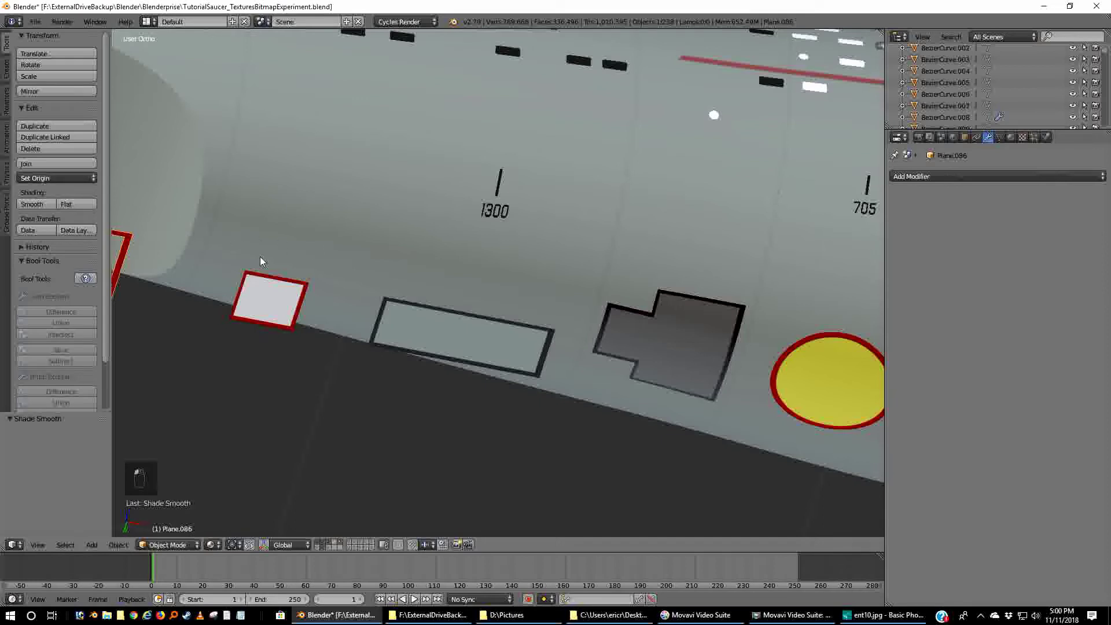
pyautogui.rightClick(444, 330)
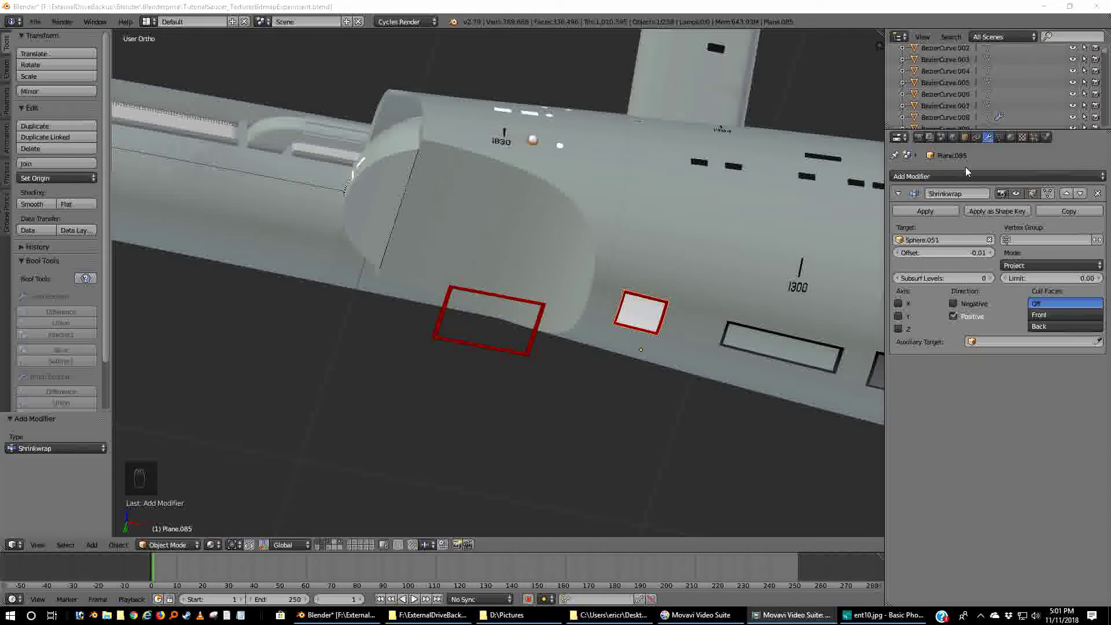
# - Select the large red frame and examine its mesh and its Cycles ray visibility settings
pyautogui.rightClick(529, 358)
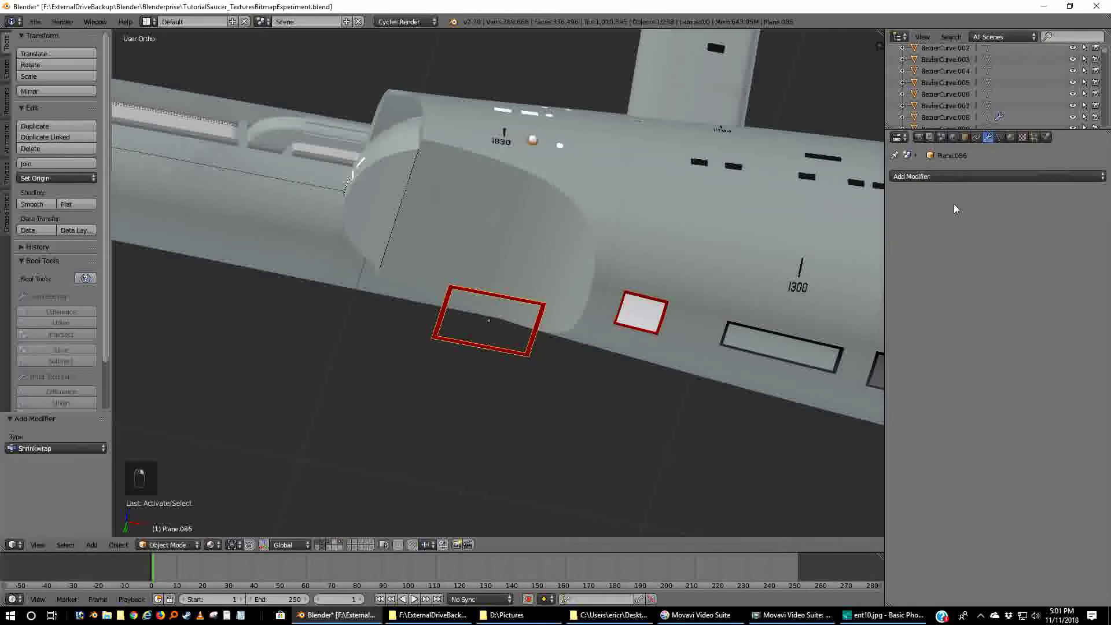
pyautogui.click(968, 179)
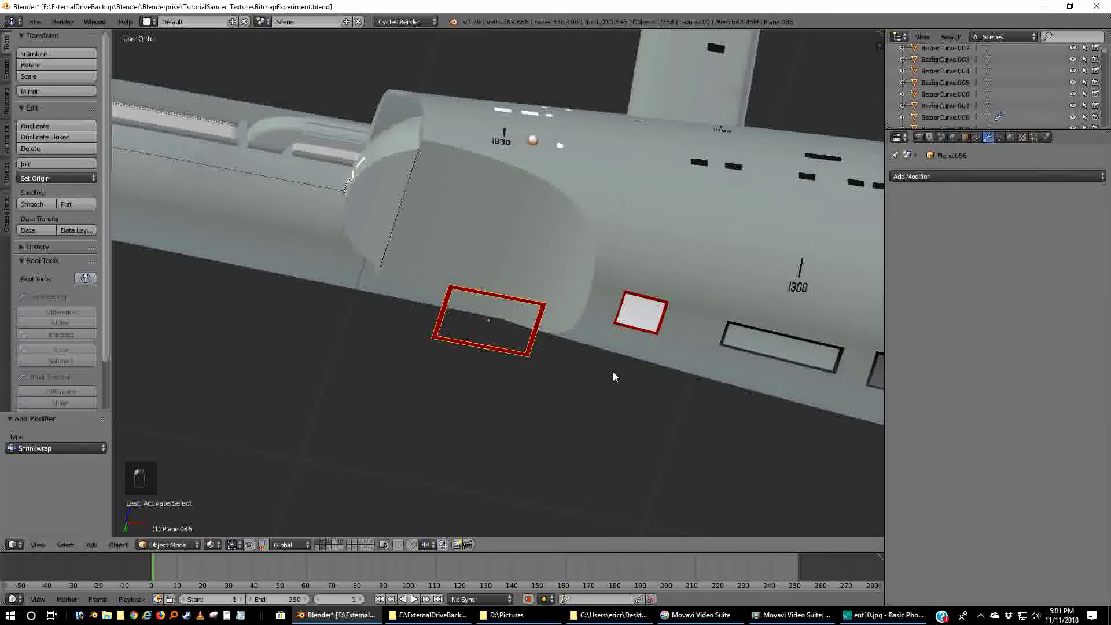
pyautogui.press('Tab')
pyautogui.scroll(3, 473, 386)
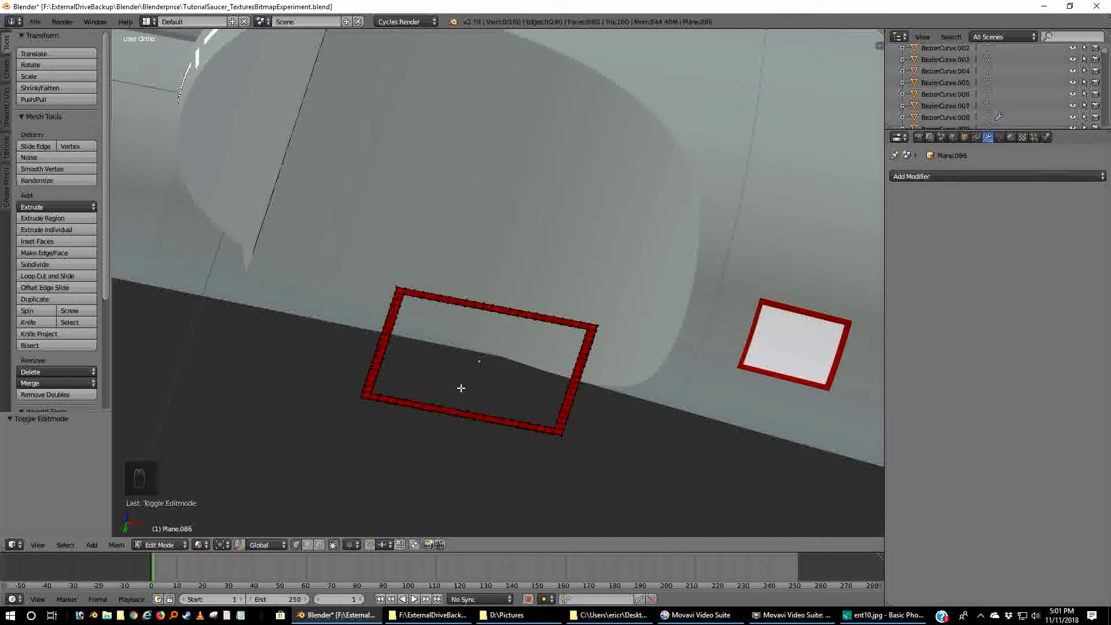
pyautogui.press('Tab')
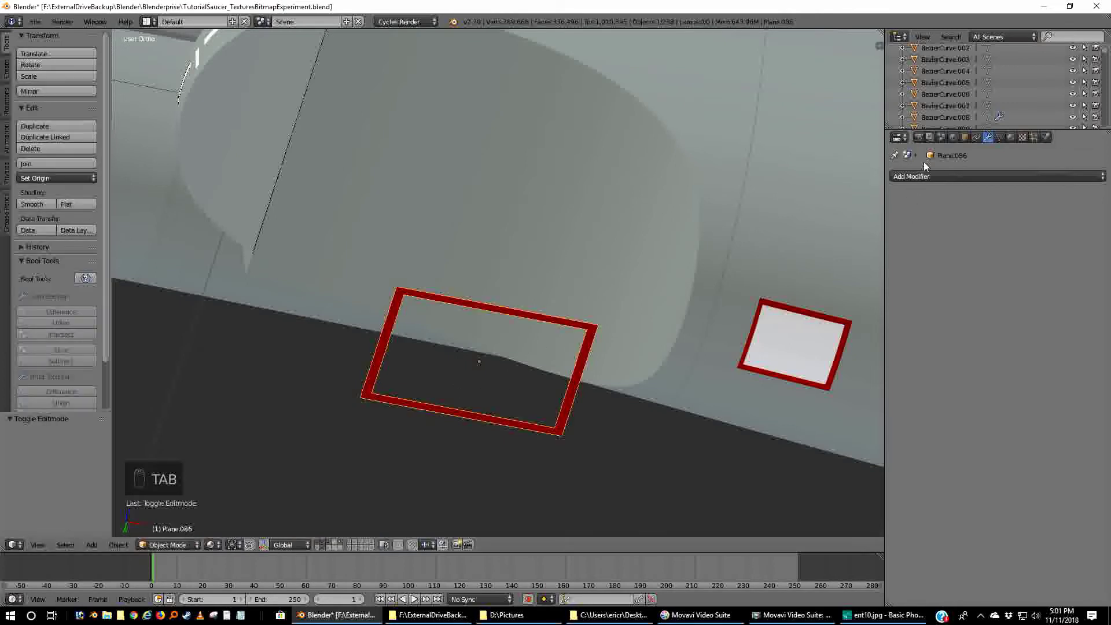
pyautogui.click(932, 175)
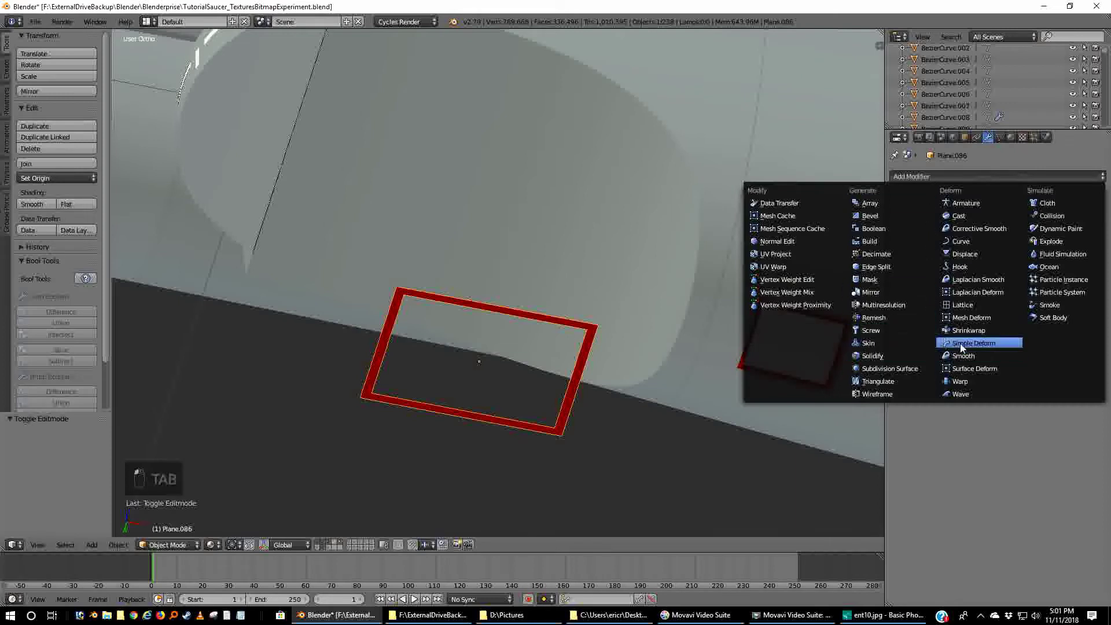
pyautogui.click(964, 138)
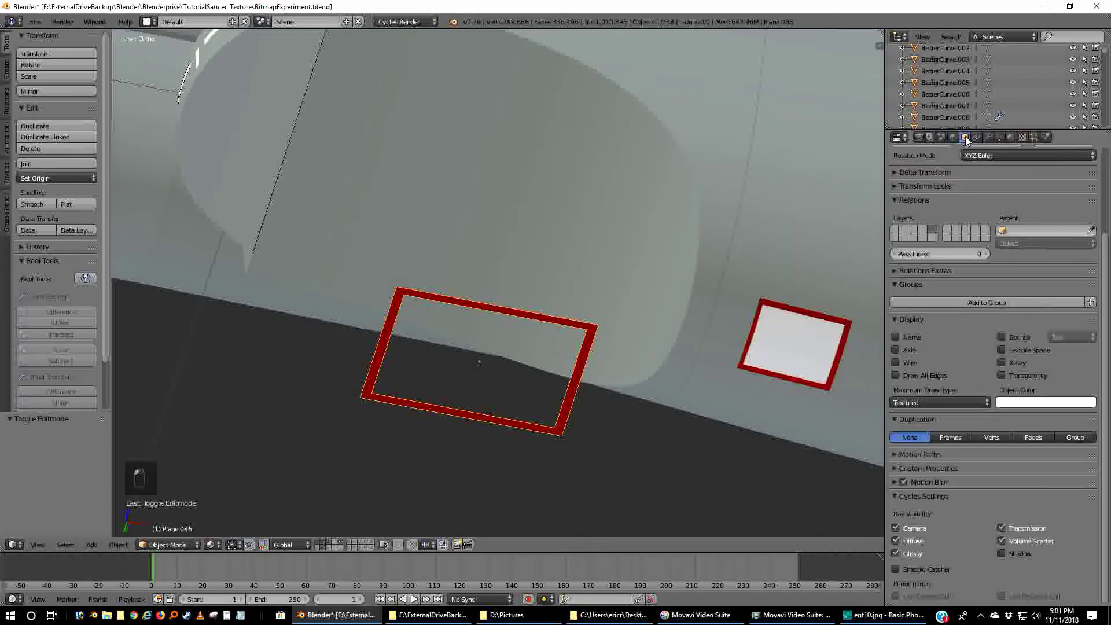
pyautogui.click(989, 137)
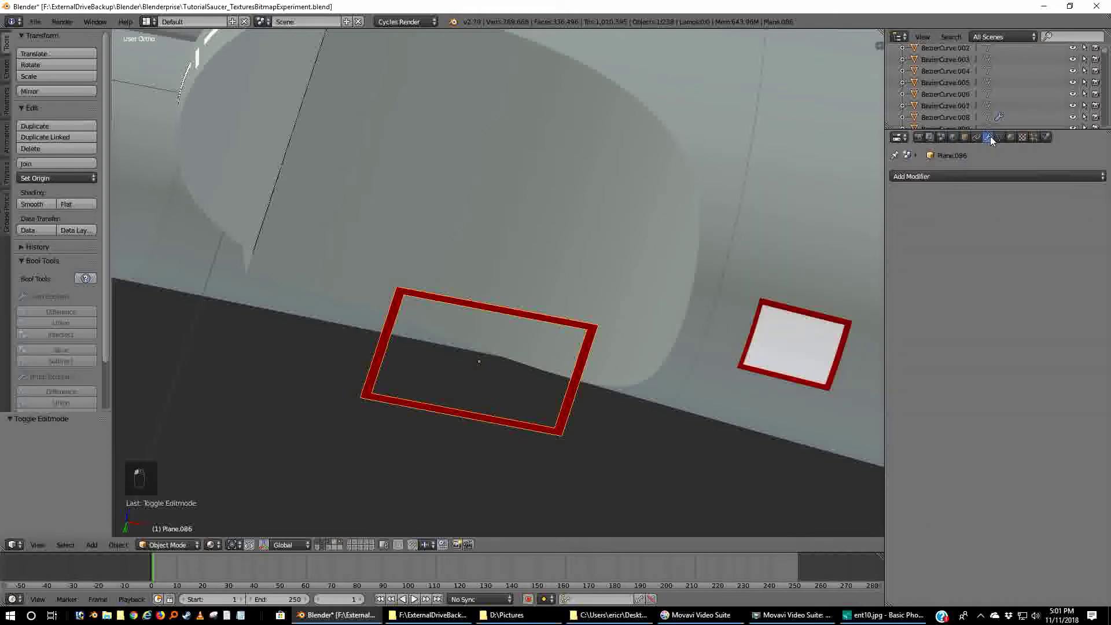
# - Add a Shrinkwrap modifier in Project mode to the red frame, targeting the hull, Sphere.051, with an offset of -0.01
pyautogui.click(941, 177)
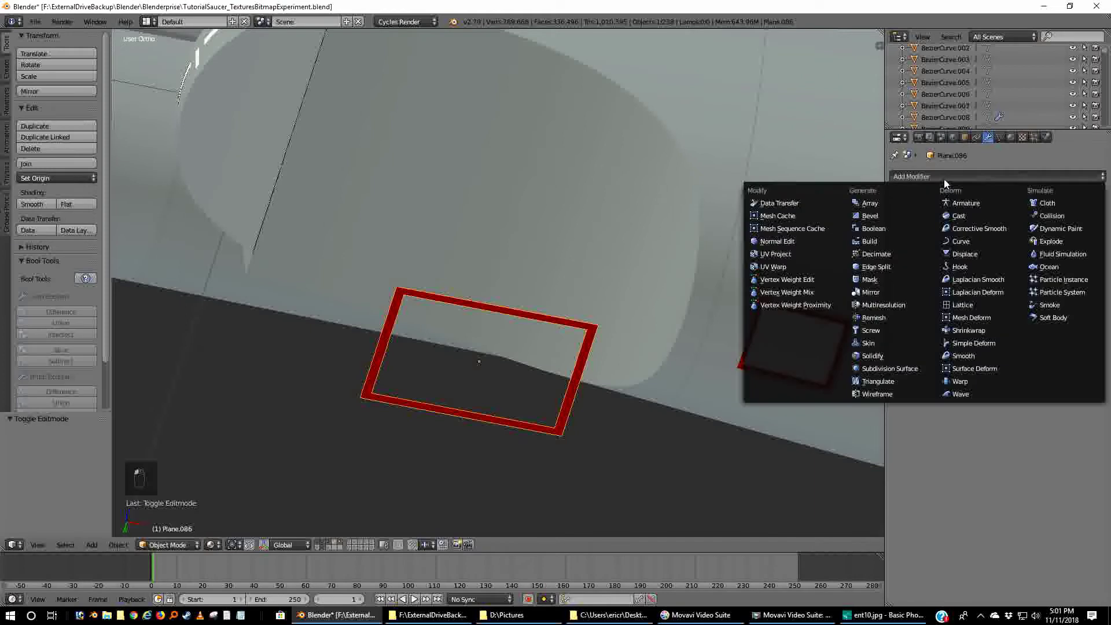
pyautogui.click(991, 331)
pyautogui.click(1054, 266)
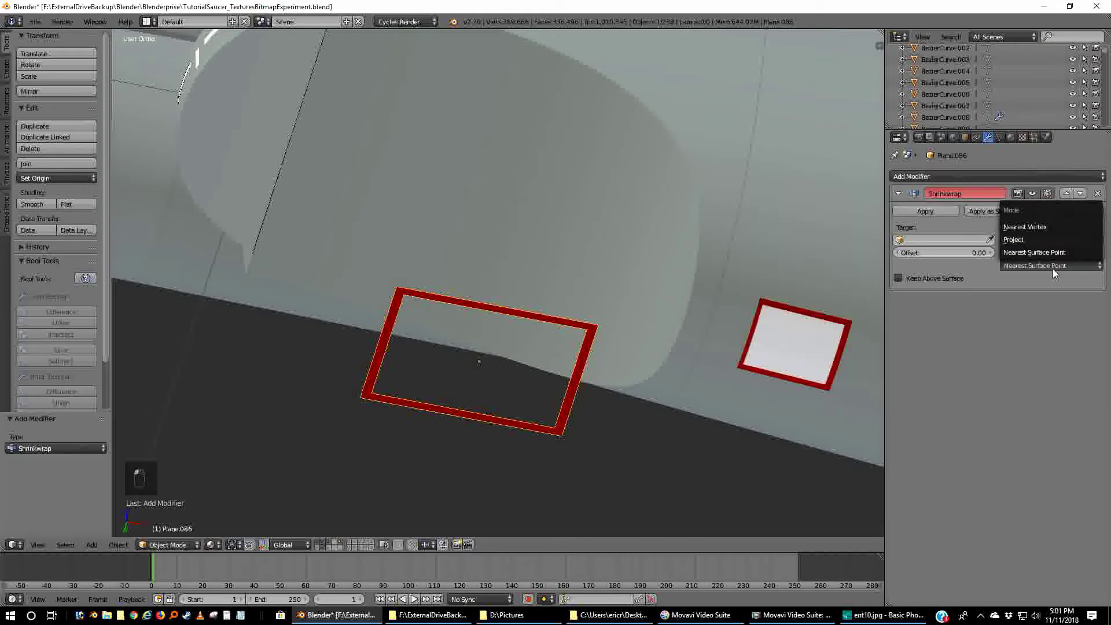
pyautogui.click(1029, 242)
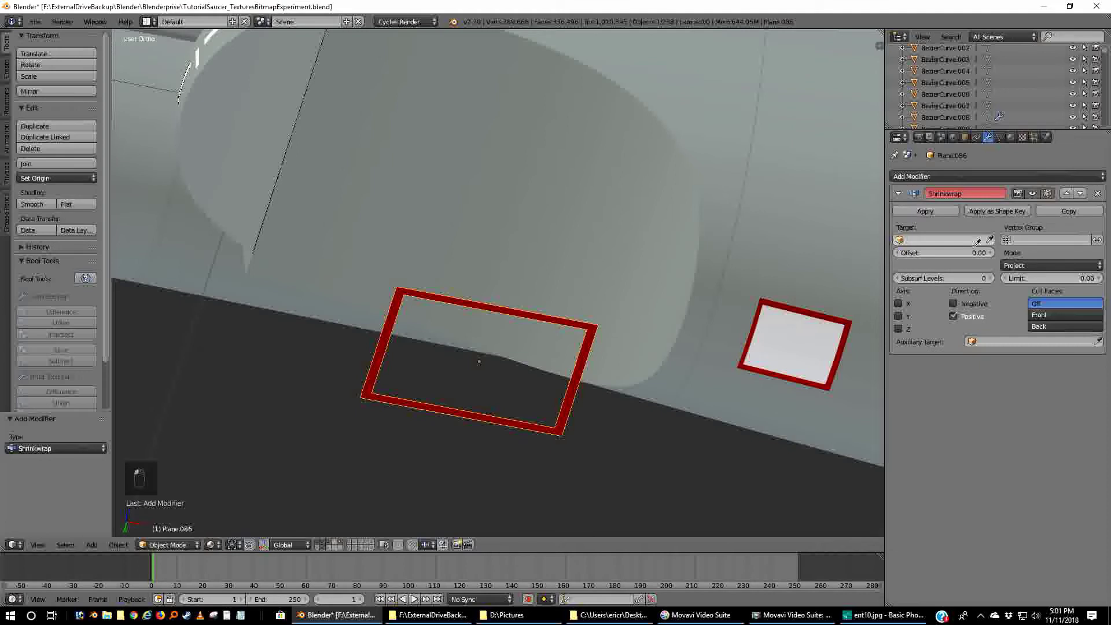
pyautogui.click(554, 196)
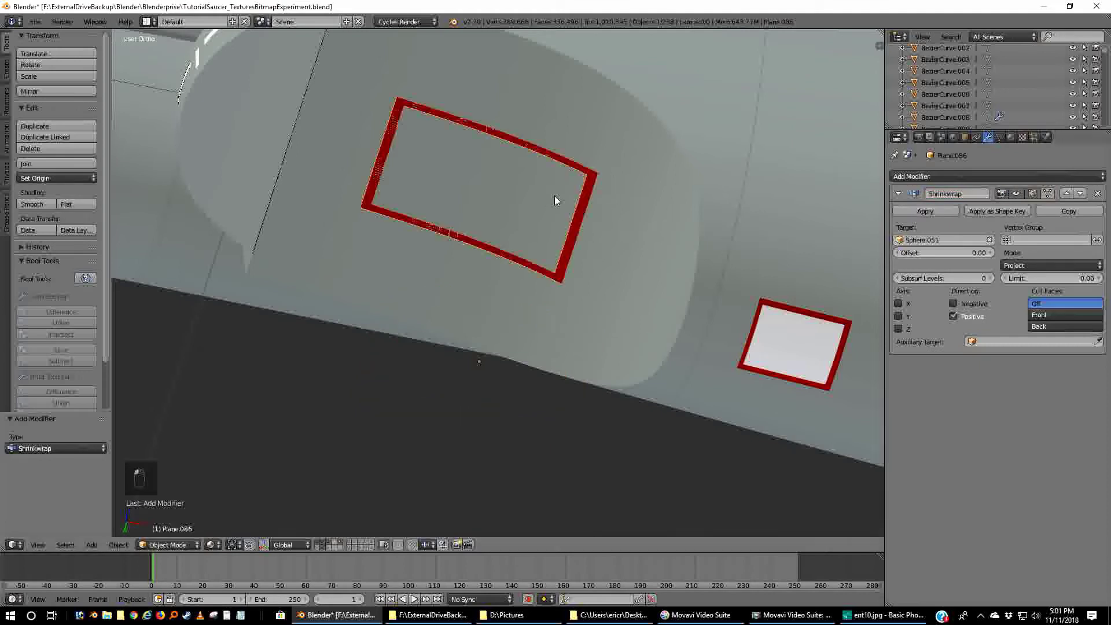
pyautogui.click(897, 254)
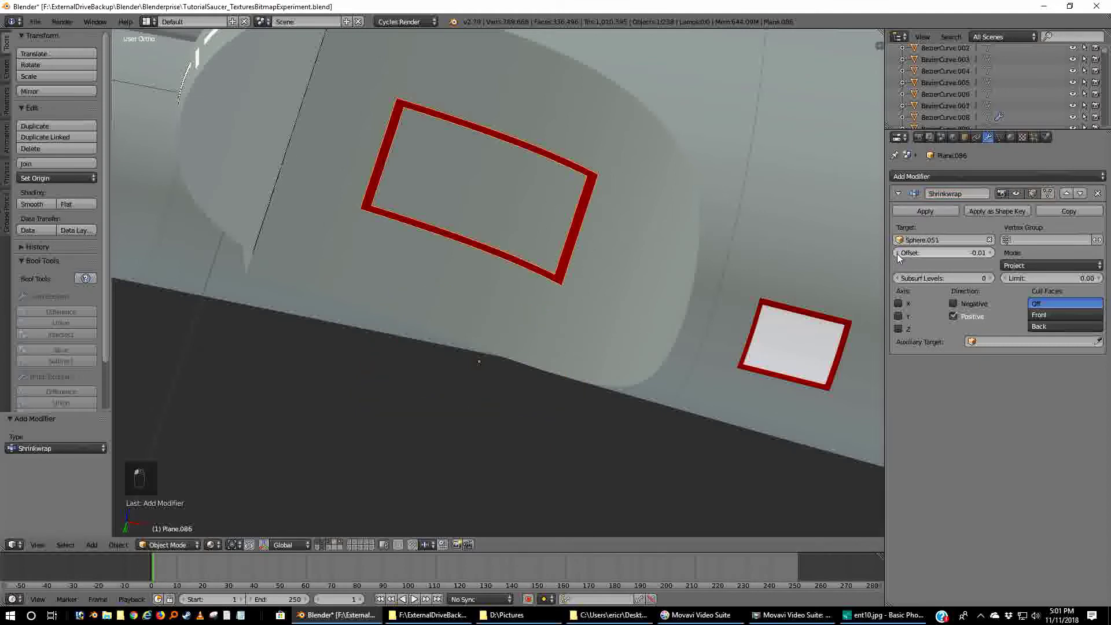
# - In wireframe from below, move the red frame about 0.003 along X and deselect it
pyautogui.press('ctrl+KP_7')
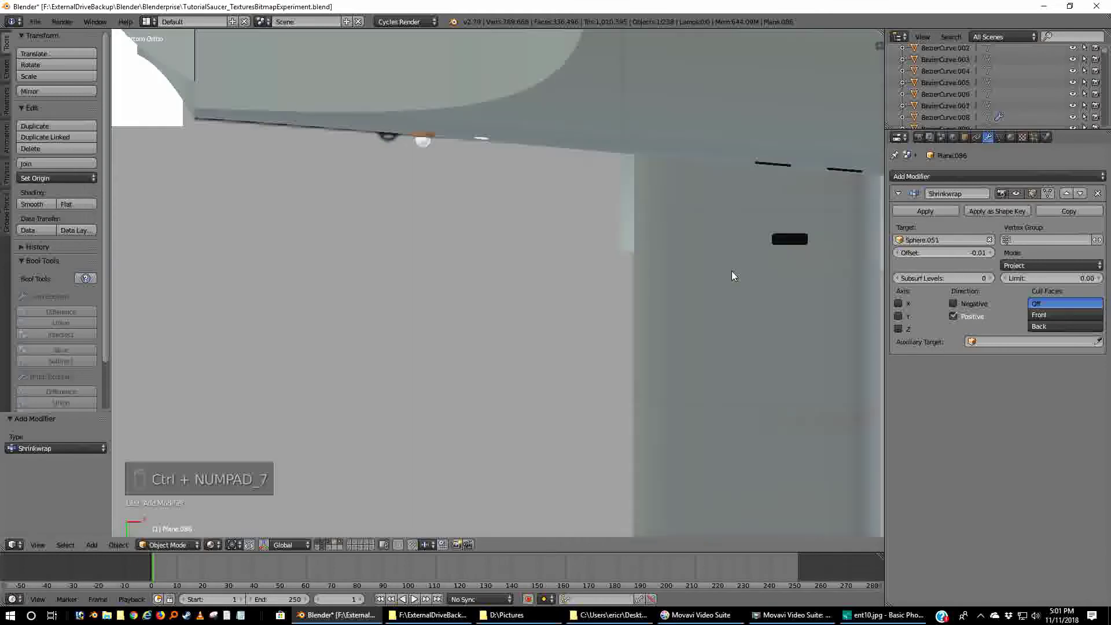
pyautogui.scroll(7, 612, 316)
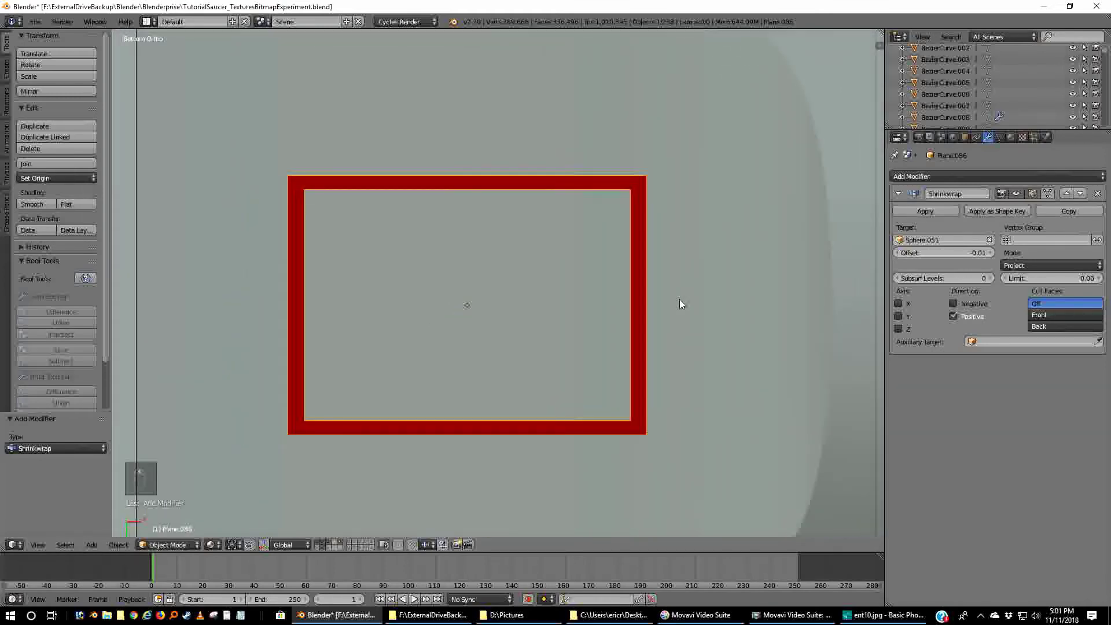
pyautogui.press('z')
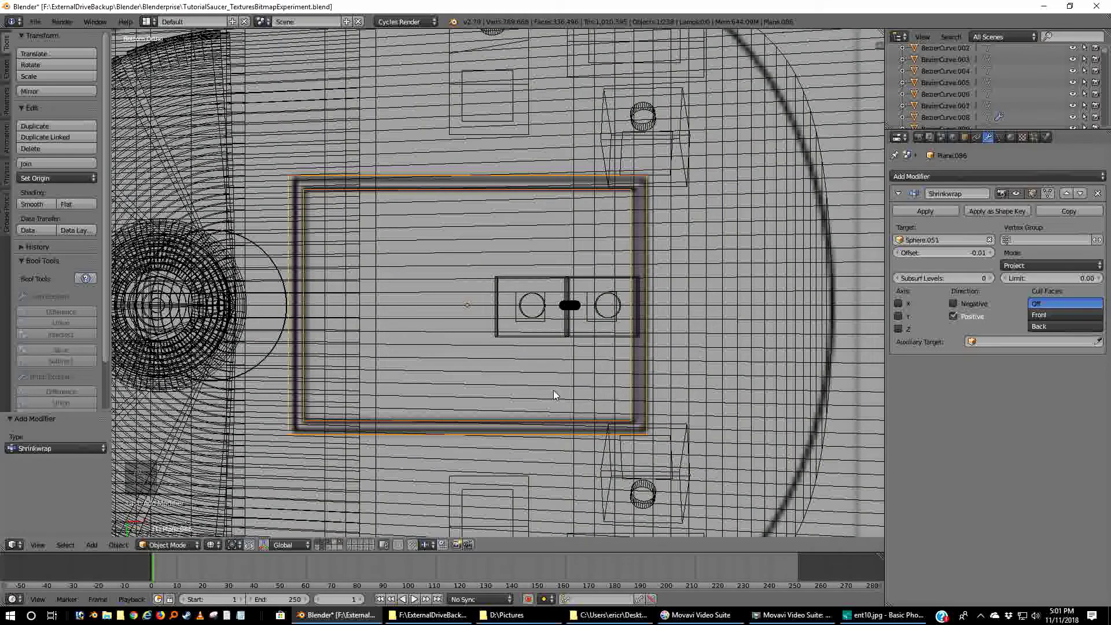
pyautogui.press('g')
pyautogui.press('x')
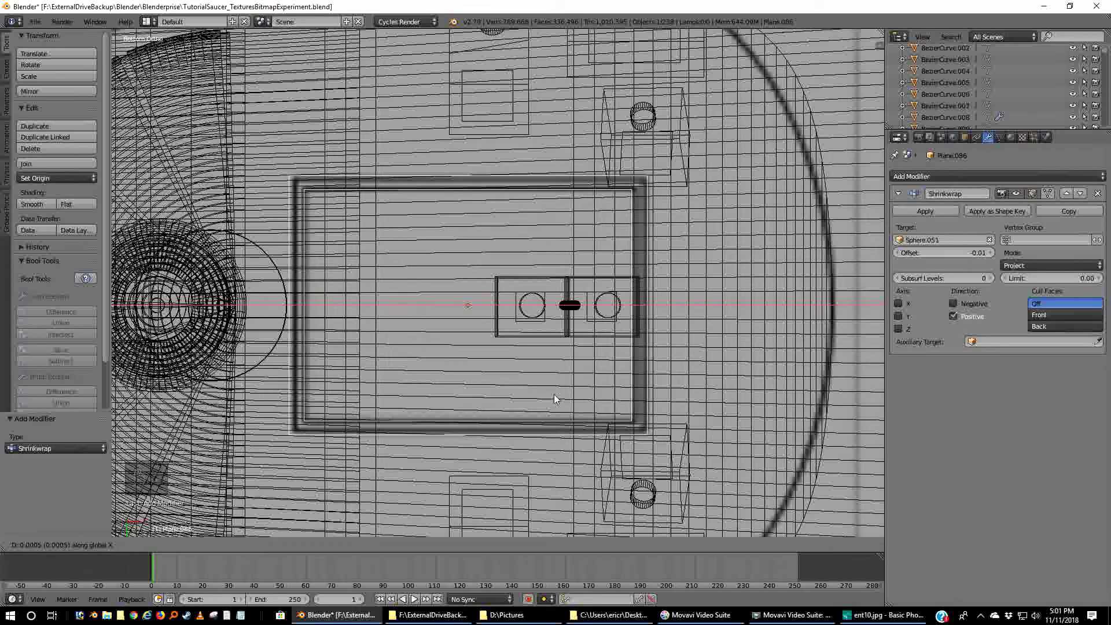
pyautogui.click(557, 394)
pyautogui.scroll(-5, 557, 393)
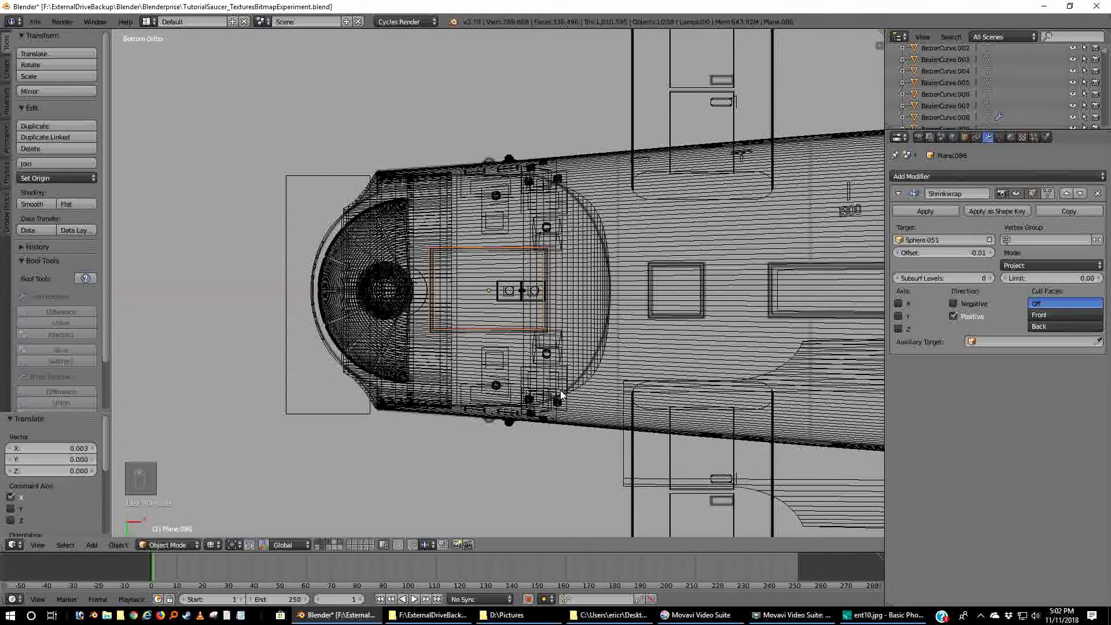
pyautogui.press('a')
pyautogui.scroll(-3, 587, 354)
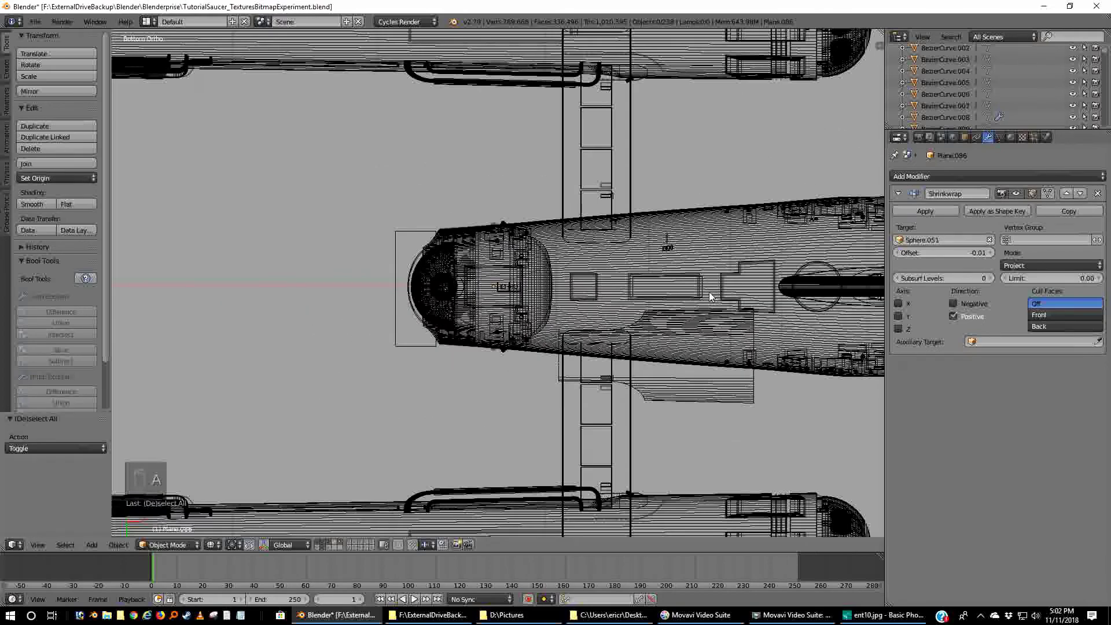
# - Return to solid shading and scale the "102" marking near the hull's copper ring to about 0.665 along Z
pyautogui.moveTo(671, 249); pyautogui.dragTo(680, 287, button='middle')
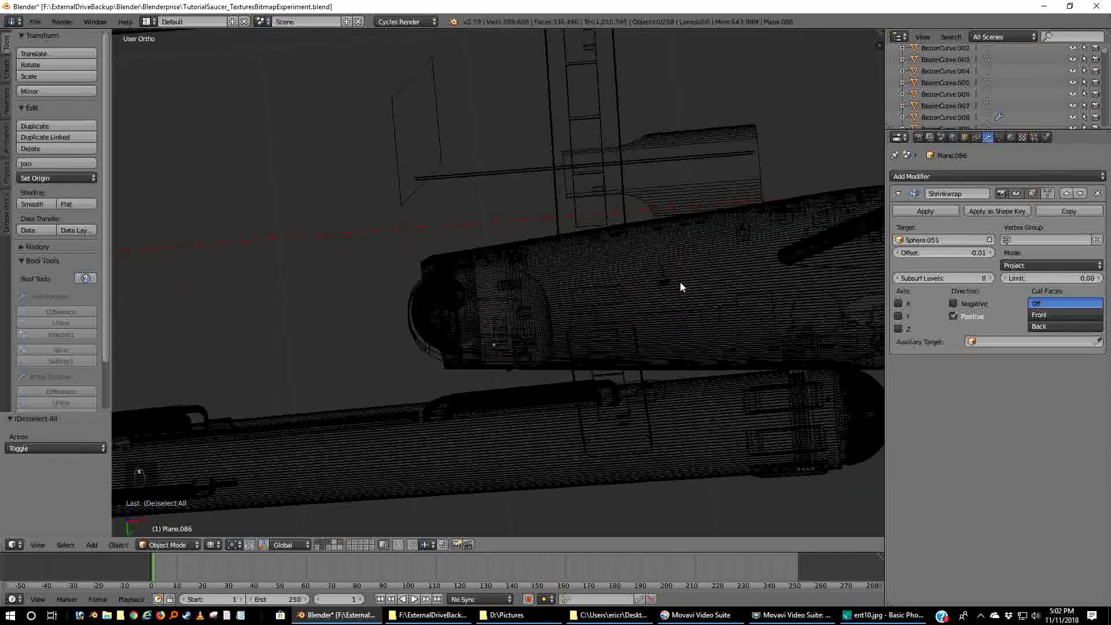
pyautogui.scroll(6, 681, 321)
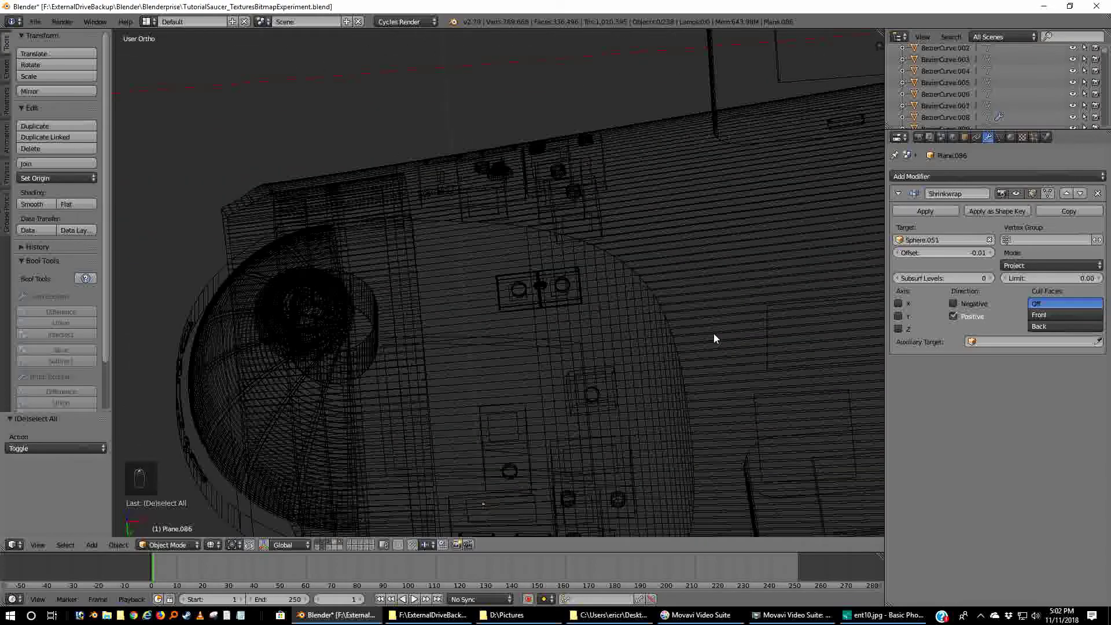
pyautogui.scroll(2, 594, 296)
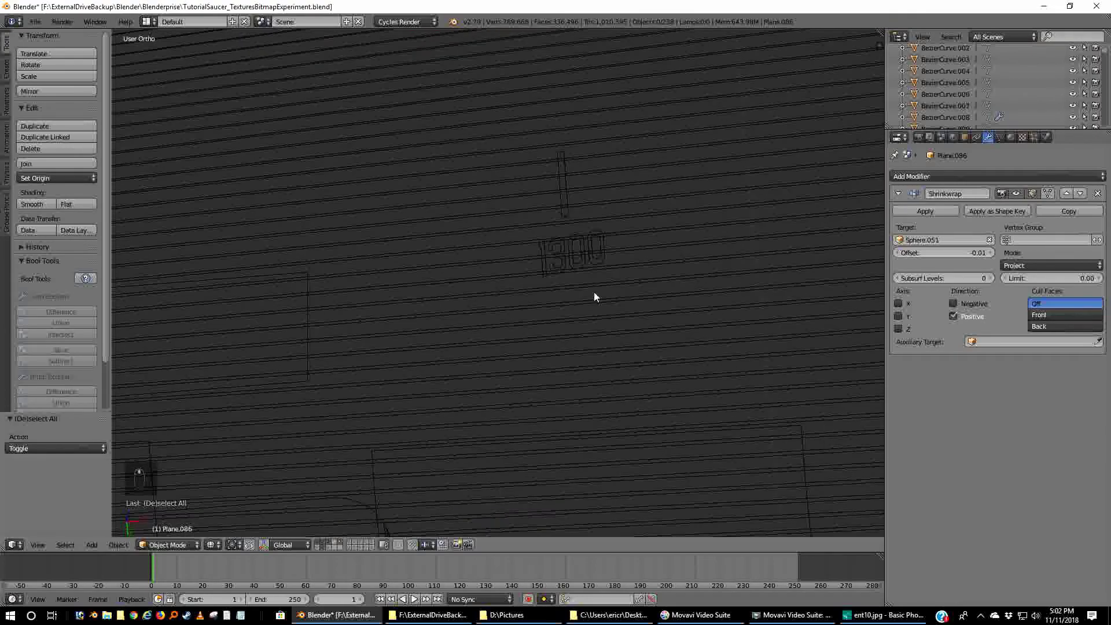
pyautogui.press('KP_1')
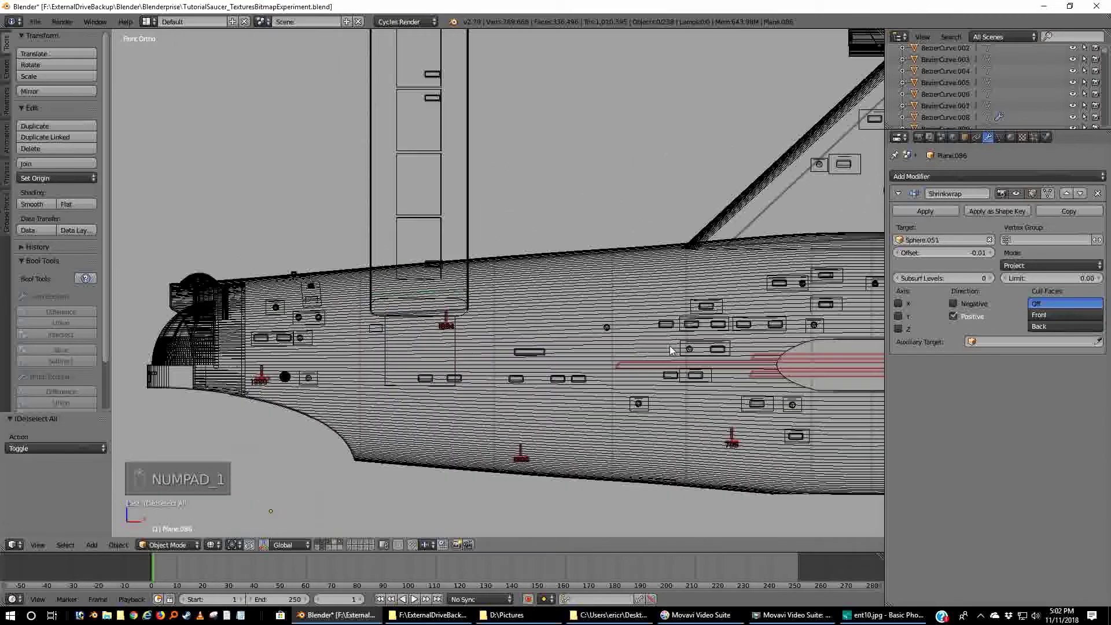
pyautogui.keyDown('shift'); pyautogui.moveTo(739, 476); pyautogui.dragTo(488, 418, button='middle'); pyautogui.keyUp('shift')
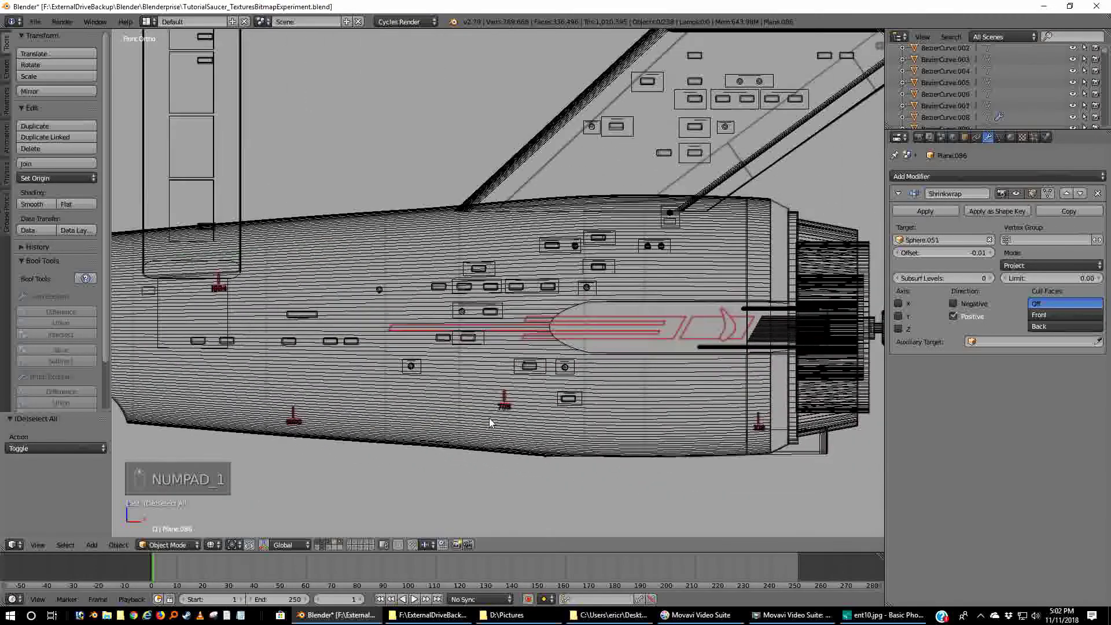
pyautogui.scroll(2, 598, 422)
pyautogui.moveTo(608, 463); pyautogui.dragTo(581, 391, button='middle')
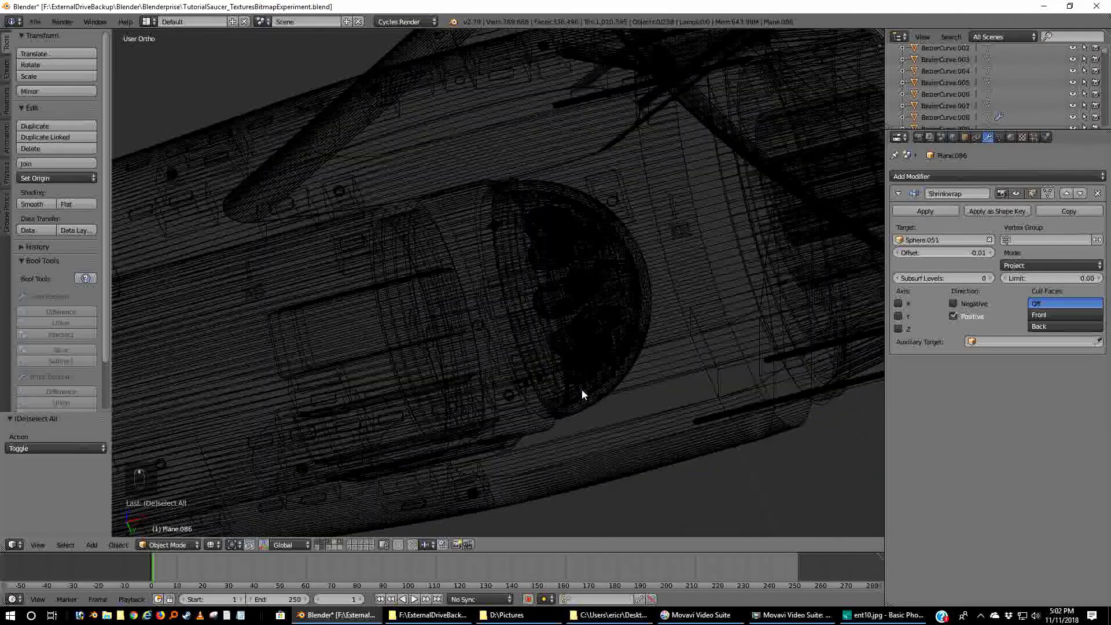
pyautogui.press('z')
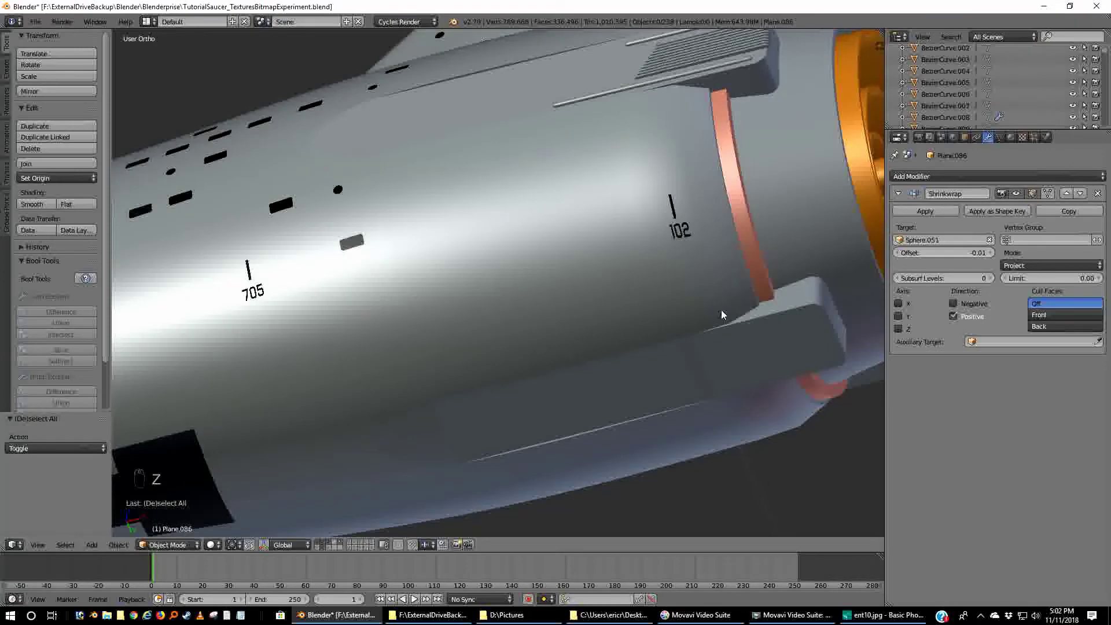
pyautogui.rightClick(690, 234)
pyautogui.rightClick(681, 235)
pyautogui.press('s')
pyautogui.press('z')
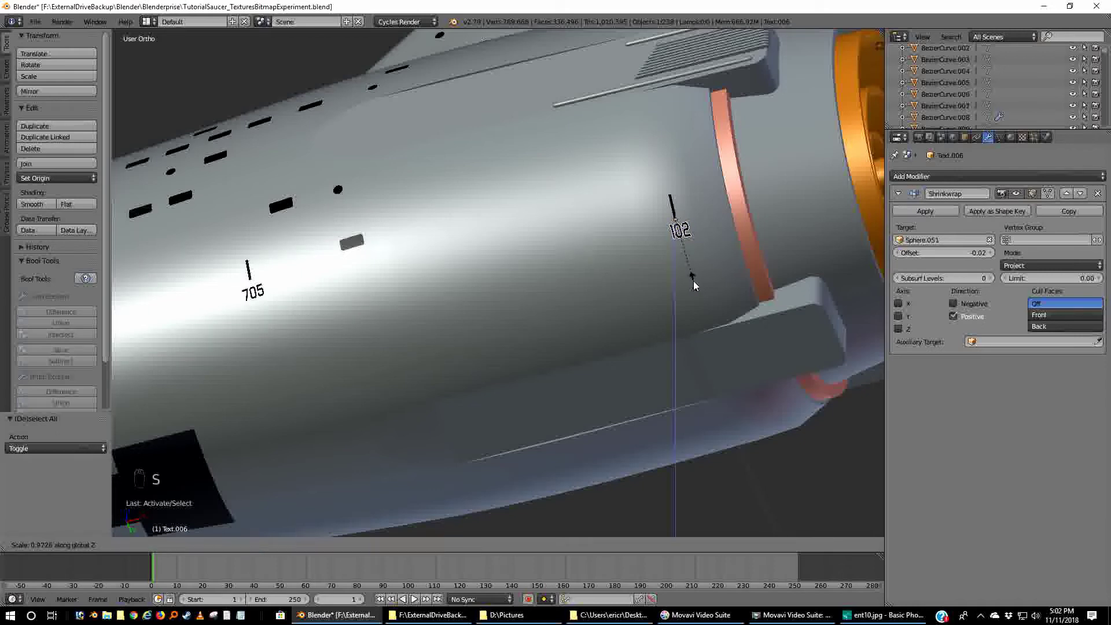
pyautogui.click(691, 267)
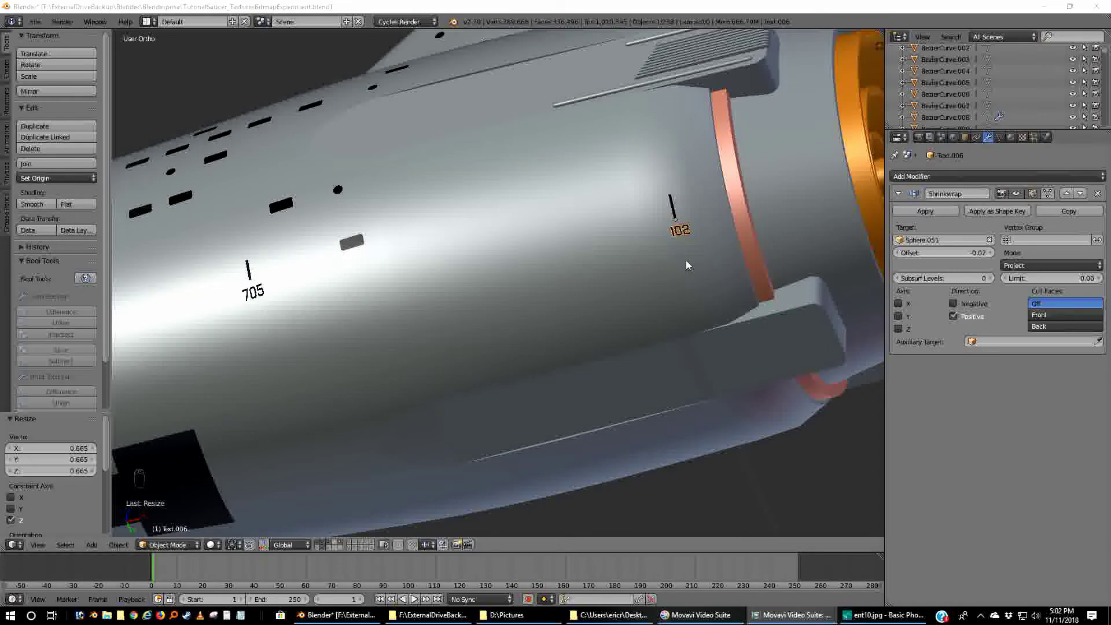
pyautogui.moveTo(353, 279); pyautogui.dragTo(650, 327, button='middle')
pyautogui.press('capslock')
pyautogui.press('capslock')
pyautogui.moveTo(503, 311); pyautogui.dragTo(462, 283, button='middle')
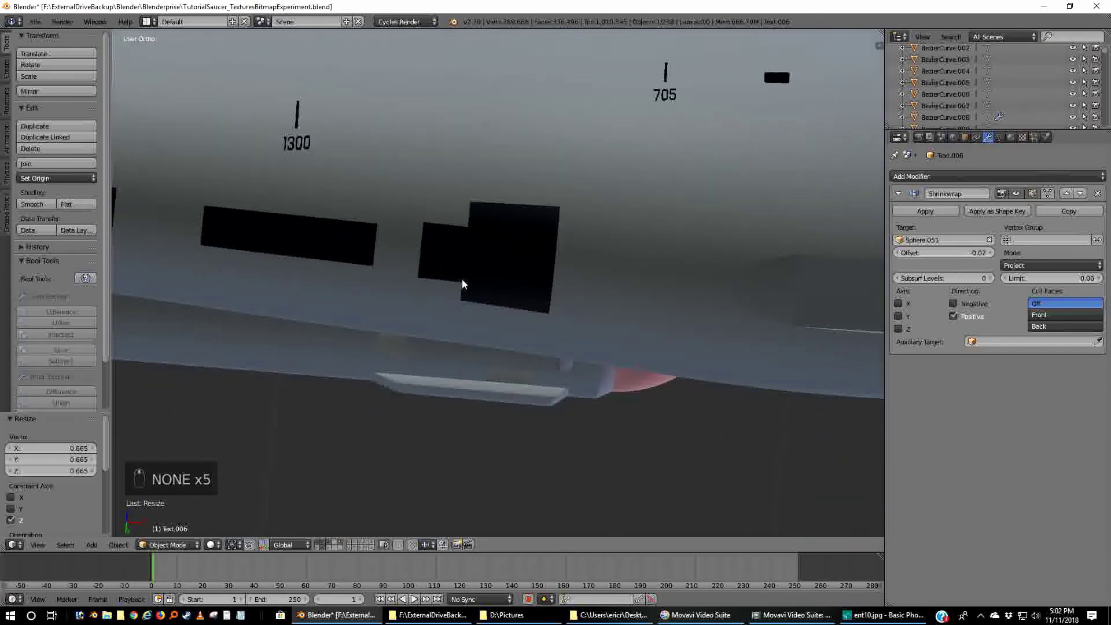
pyautogui.moveTo(304, 172); pyautogui.dragTo(338, 234, button='middle')
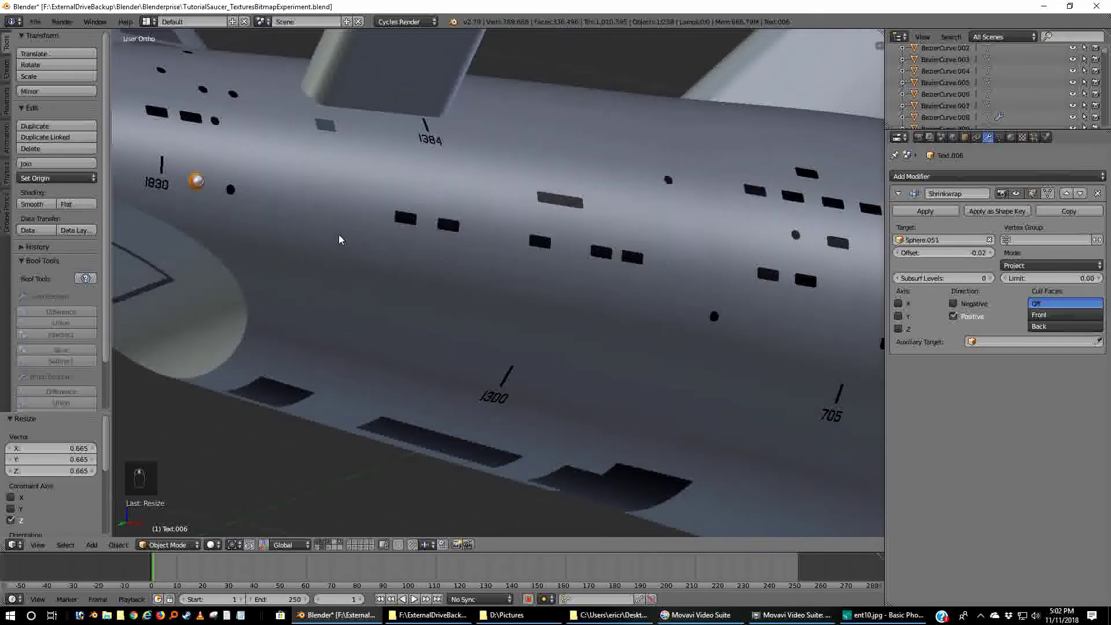
pyautogui.press('KP_1')
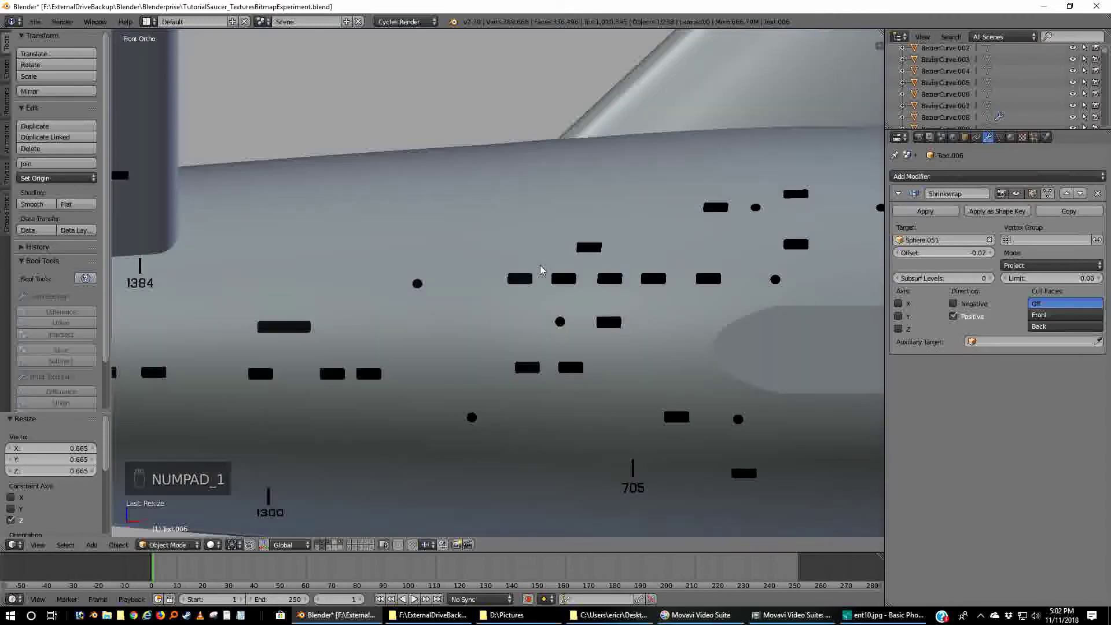
pyautogui.scroll(-8, 541, 269)
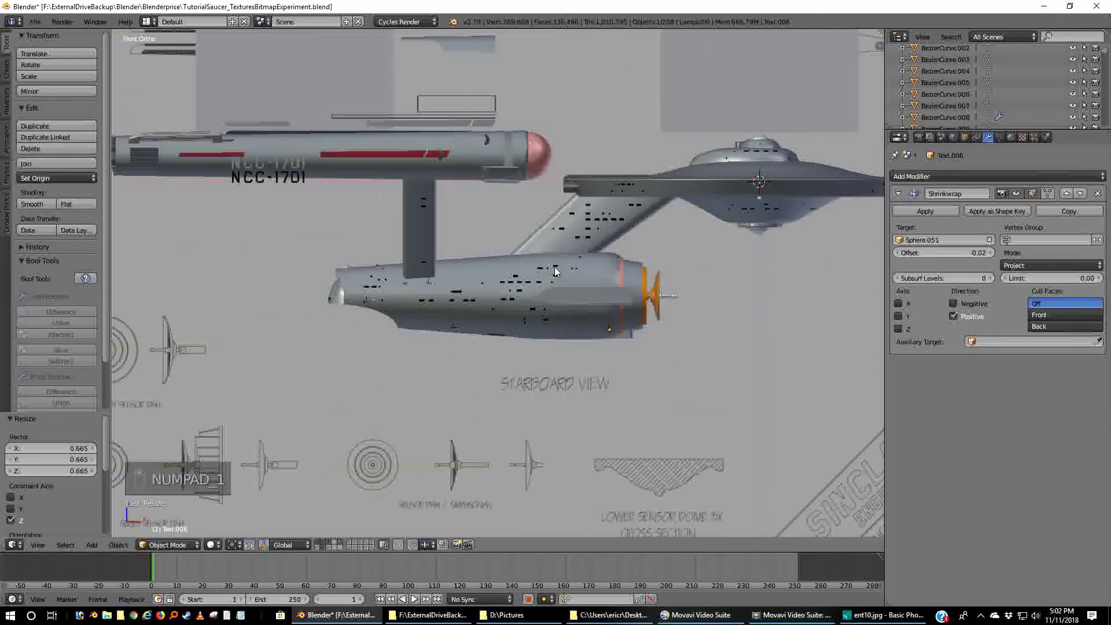
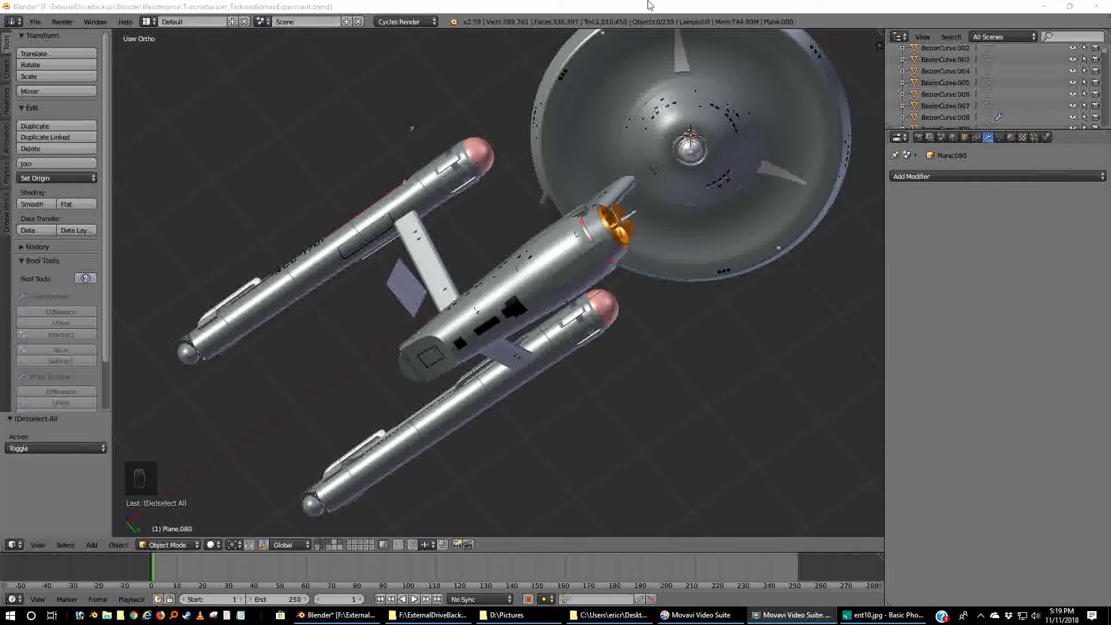
# - In wireframe from below, delete the rectangular panel plane, Plane.079, on the underside of the starboard nacelle
pyautogui.press('ctrl+KP_7')
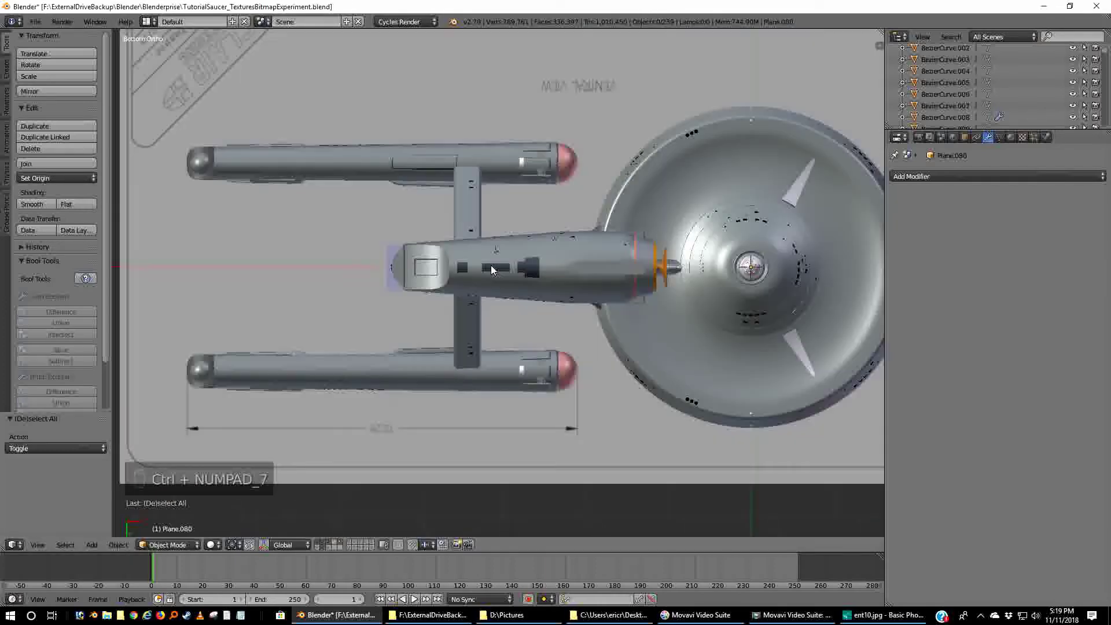
pyautogui.keyDown('shift'); pyautogui.moveTo(342, 196); pyautogui.dragTo(458, 308, button='middle'); pyautogui.keyUp('shift')
pyautogui.scroll(6, 526, 293)
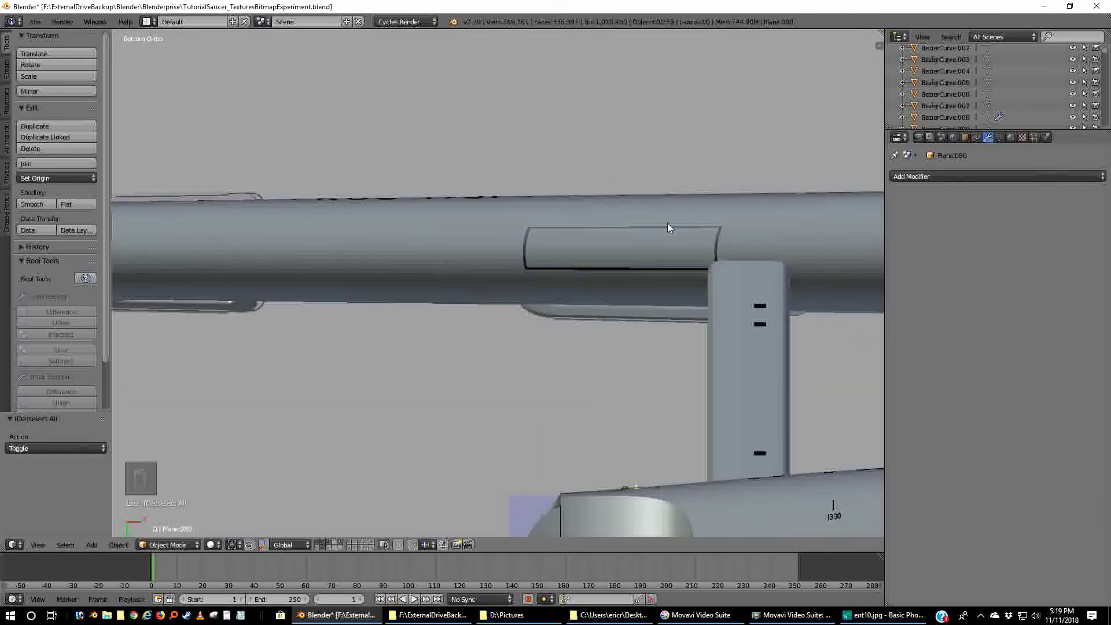
pyautogui.press('z')
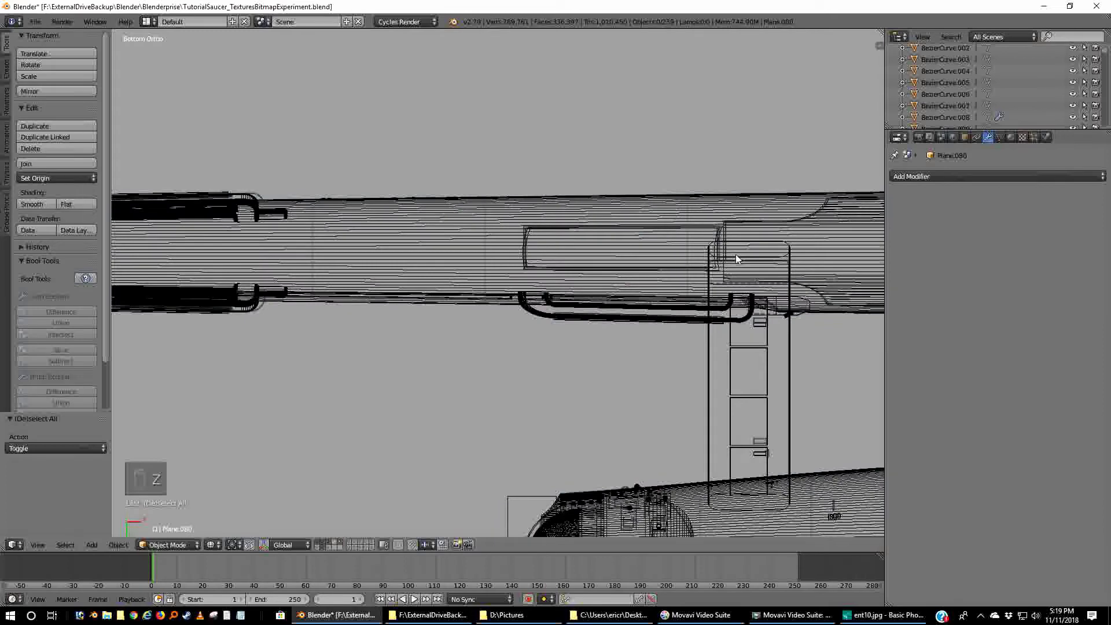
pyautogui.rightClick(546, 231)
pyautogui.rightClick(523, 234)
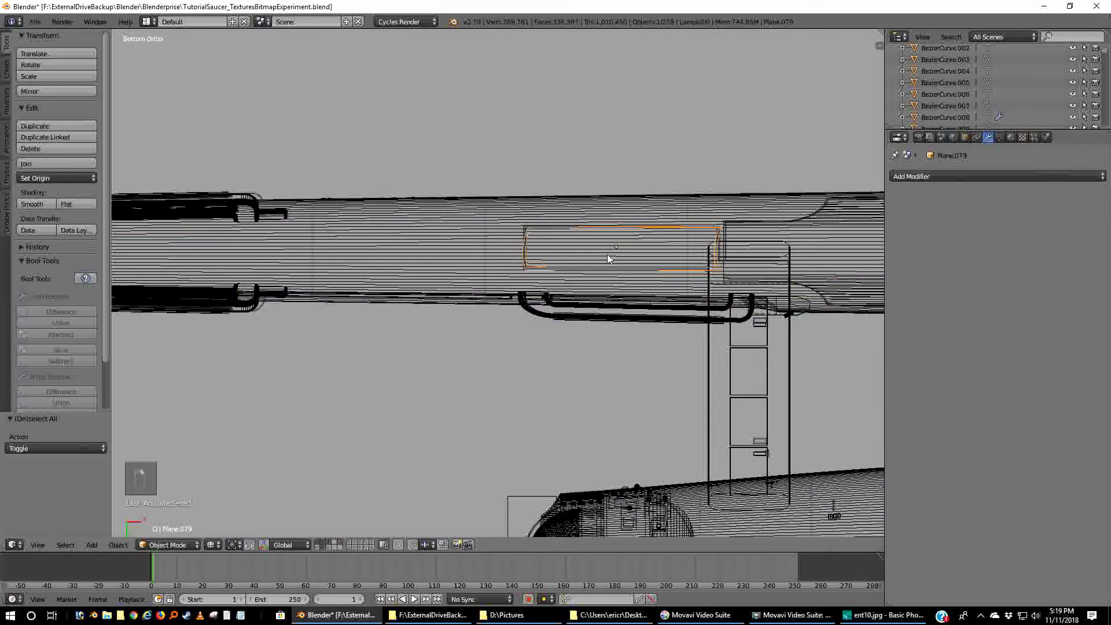
pyautogui.press('x')
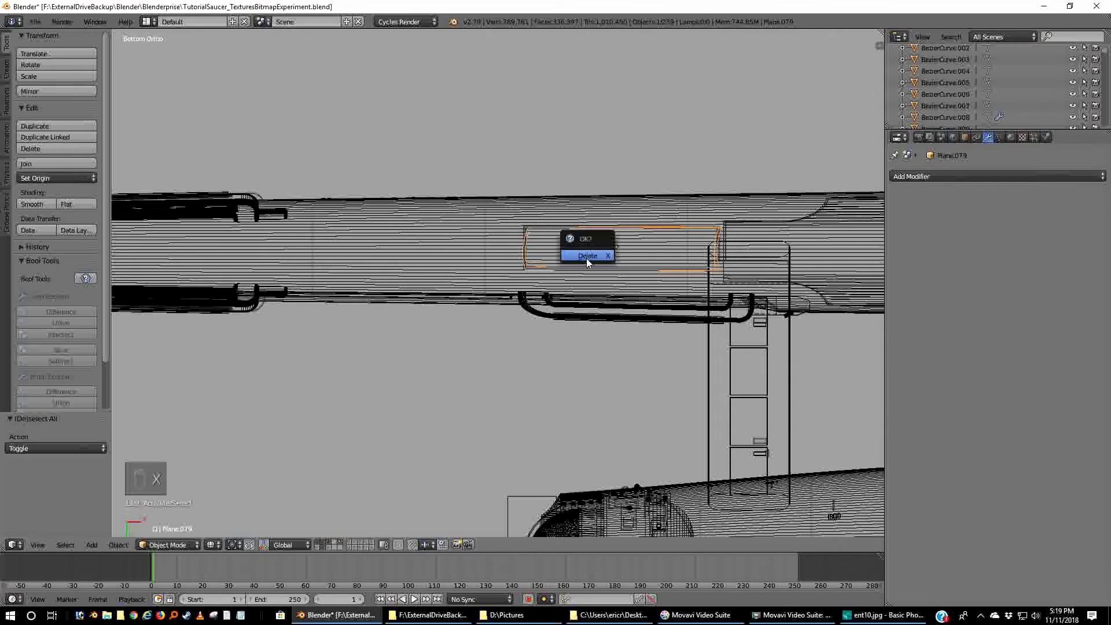
pyautogui.click(586, 257)
# - Add a cube and move it from the saucer's center to the starboard nacelle, about -3.905 along X and -1.194 along Y
pyautogui.scroll(3, 588, 253)
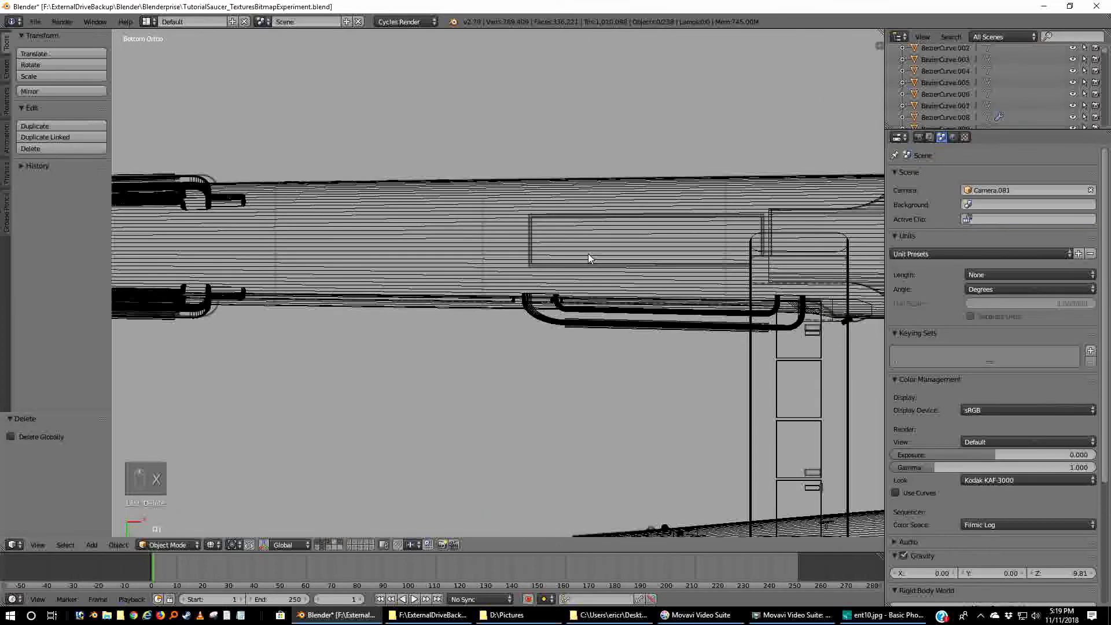
pyautogui.scroll(-5, 589, 252)
pyautogui.hotkey('shift', 'a')
pyautogui.moveTo(590, 257)
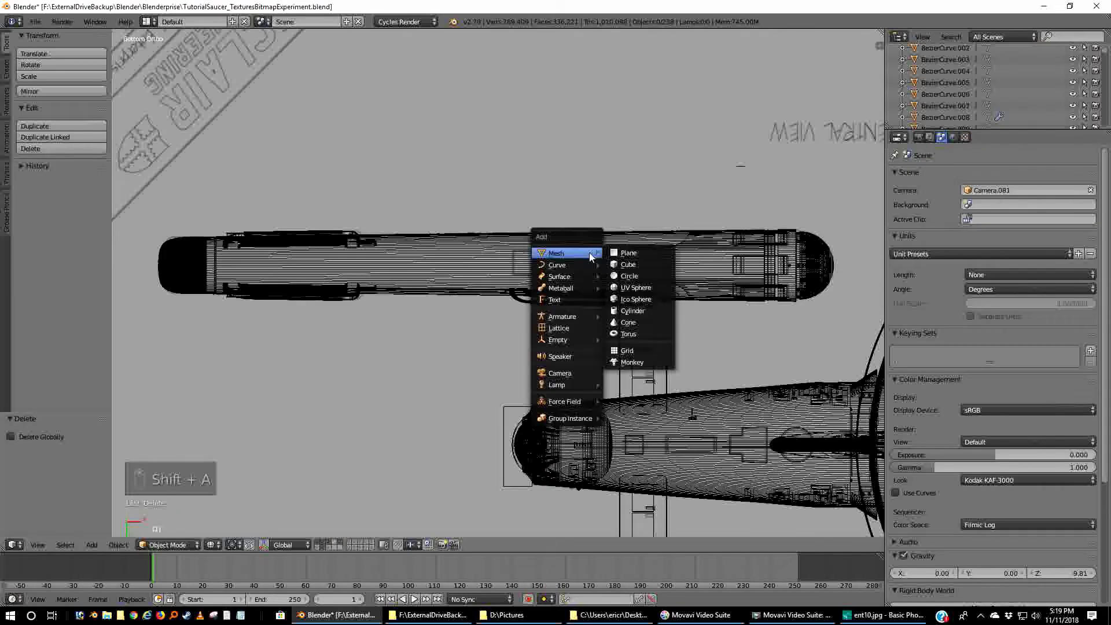
pyautogui.click(627, 264)
pyautogui.scroll(-4, 627, 257)
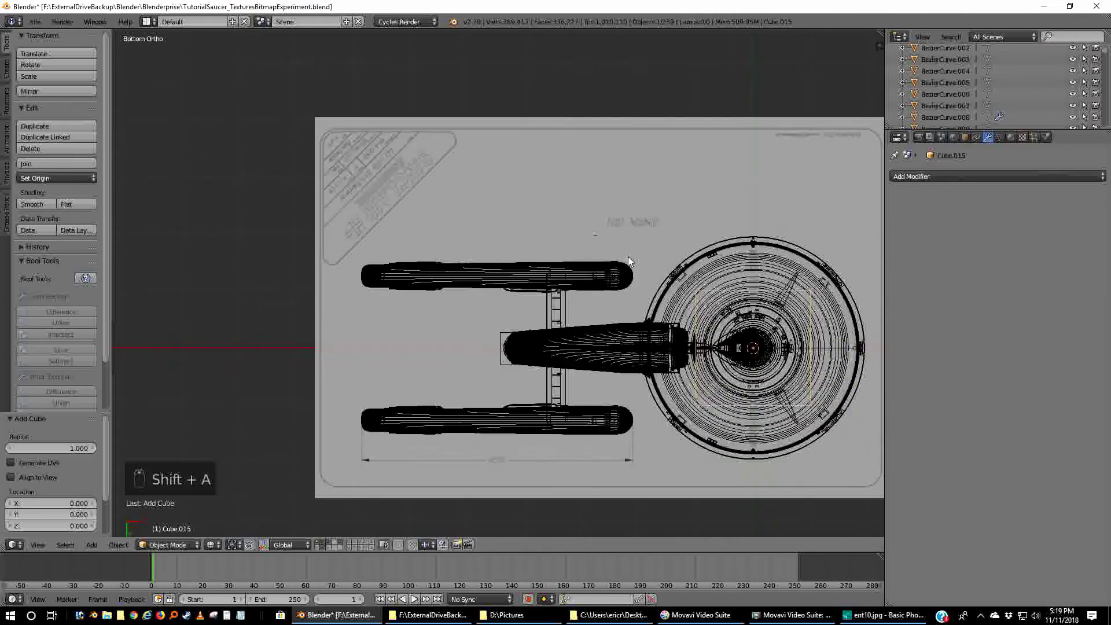
pyautogui.press('g')
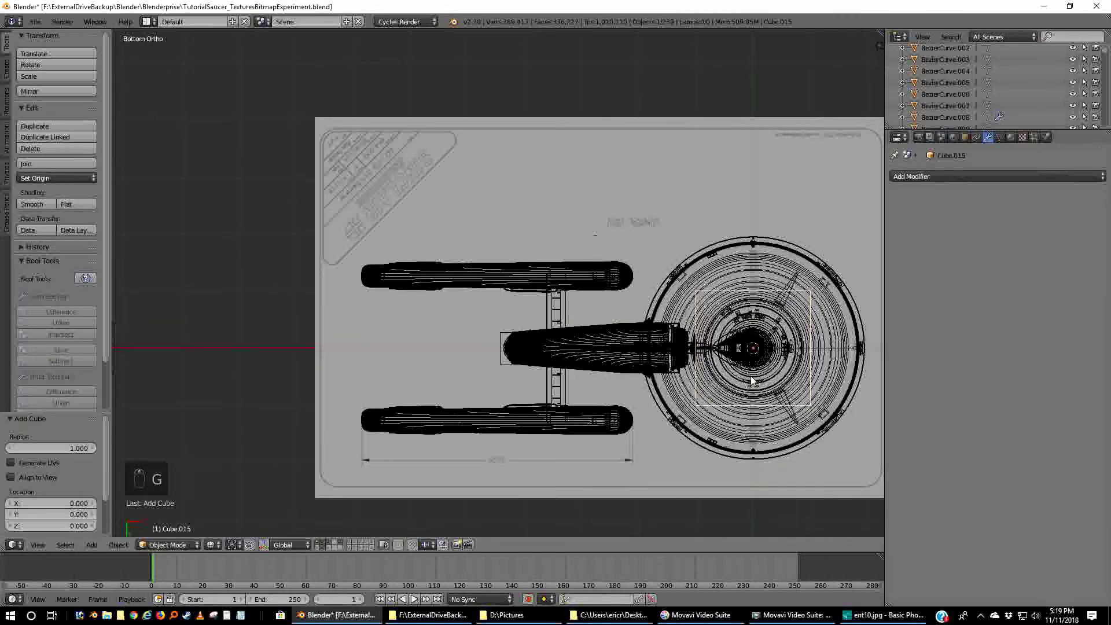
pyautogui.click(526, 307)
pyautogui.scroll(1, 589, 365)
pyautogui.scroll(3, 588, 365)
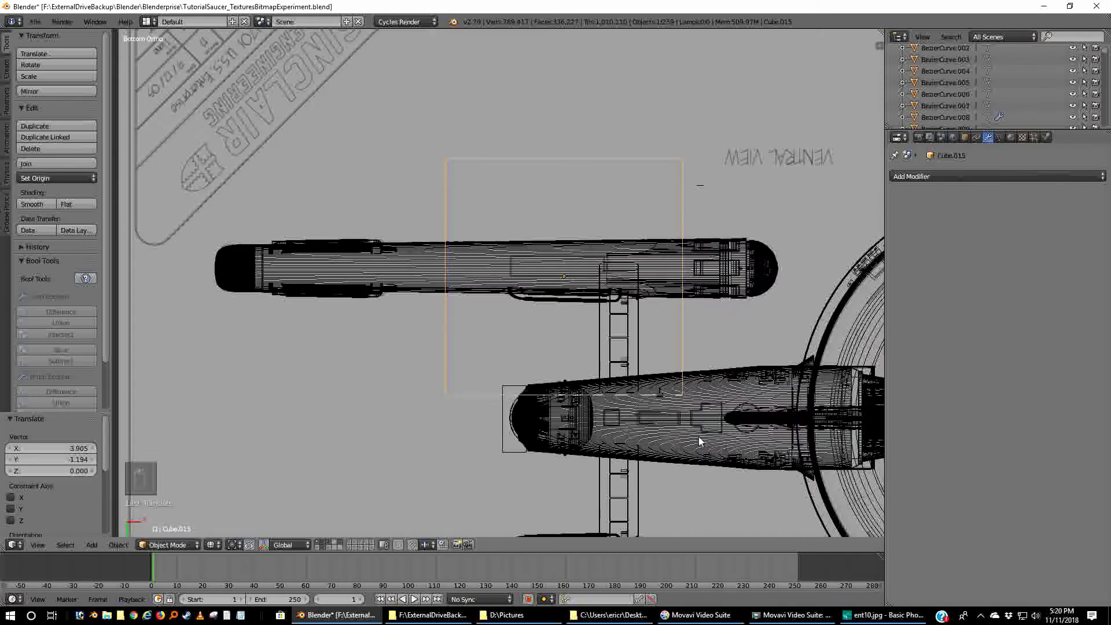
# - Shrink the cube to about 0.336, move it over the nacelle's rectangular panel outline, and scale it again to about 0.299
pyautogui.press('s')
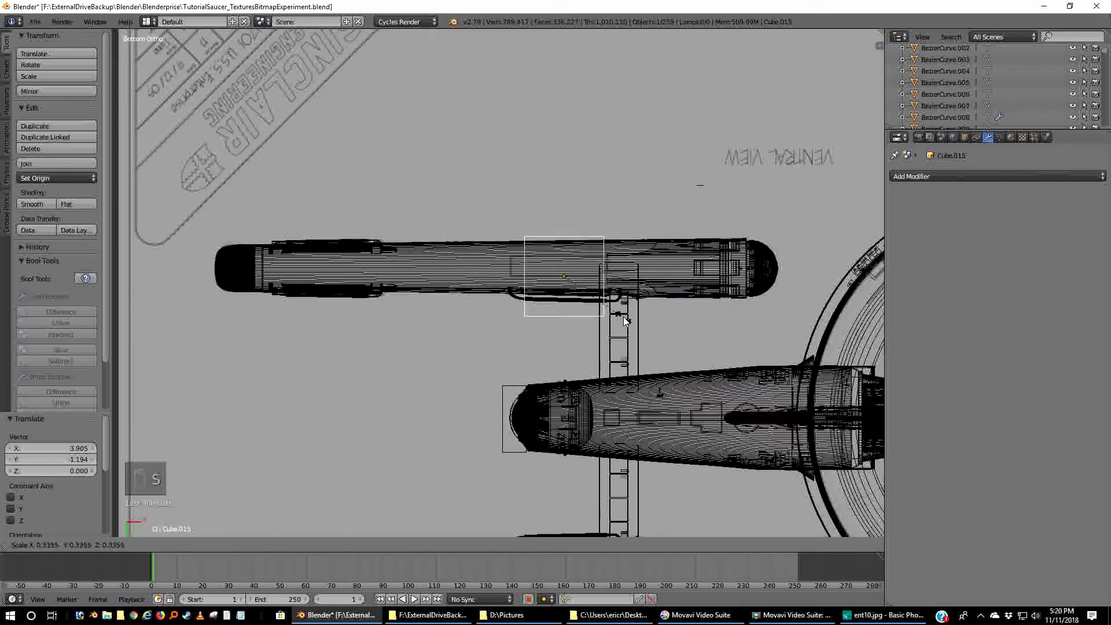
pyautogui.click(630, 370)
pyautogui.scroll(4, 651, 378)
pyautogui.scroll(2, 651, 376)
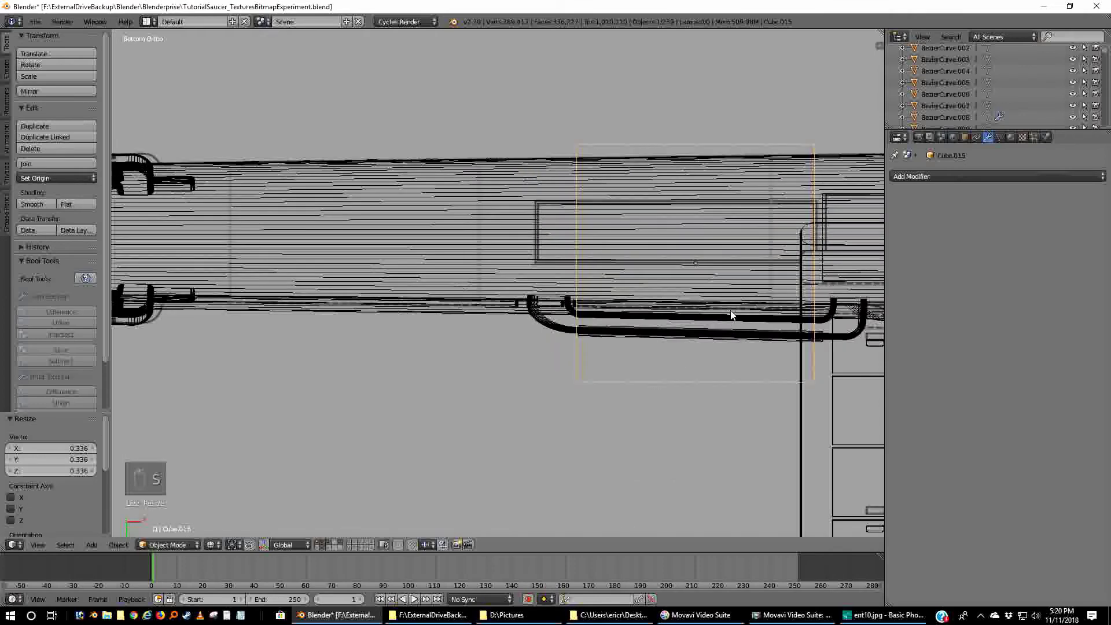
pyautogui.keyDown('shift'); pyautogui.moveTo(732, 315); pyautogui.dragTo(627, 389, button='middle'); pyautogui.keyUp('shift')
pyautogui.press('g')
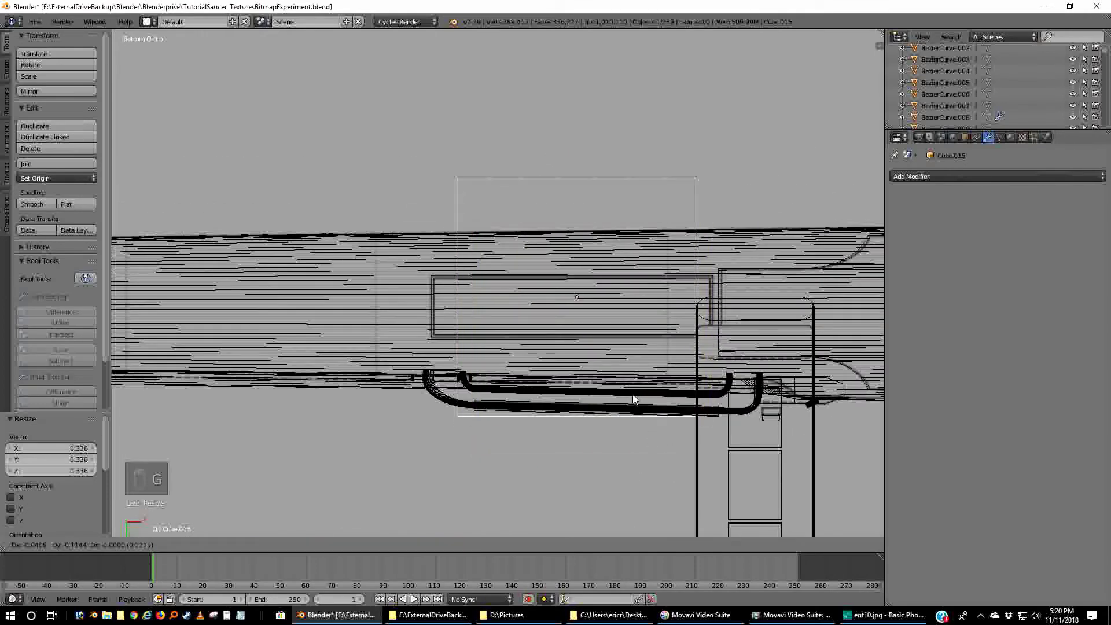
pyautogui.click(627, 408)
pyautogui.press('s')
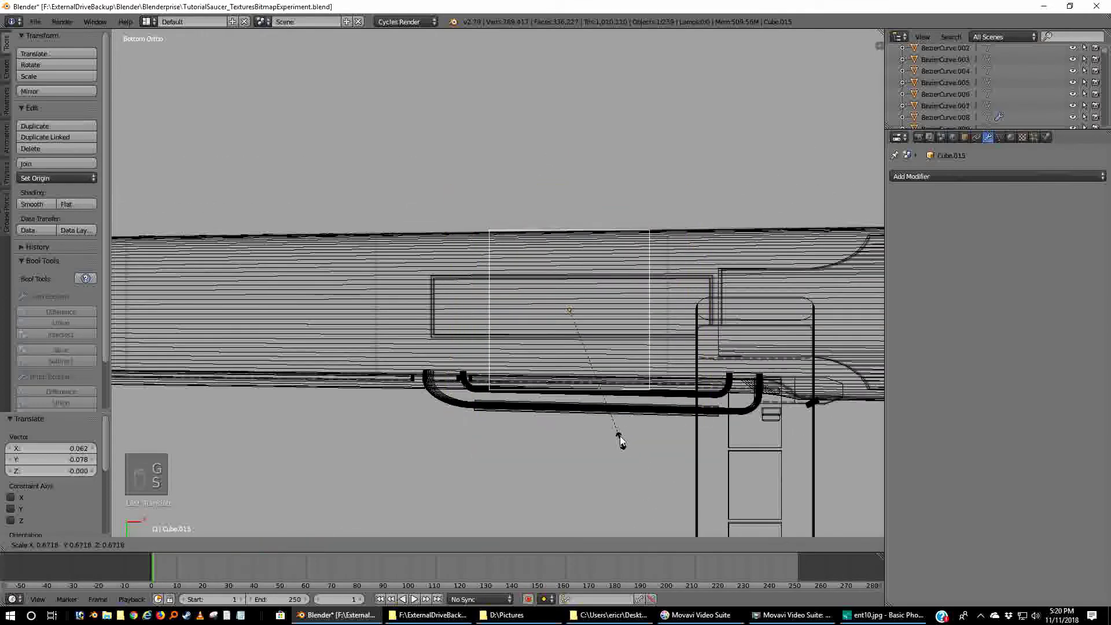
pyautogui.click(606, 370)
# - Center the cube across the height of the rectangular panel outline and scale it to about 0.889 to match that height
pyautogui.scroll(5, 628, 359)
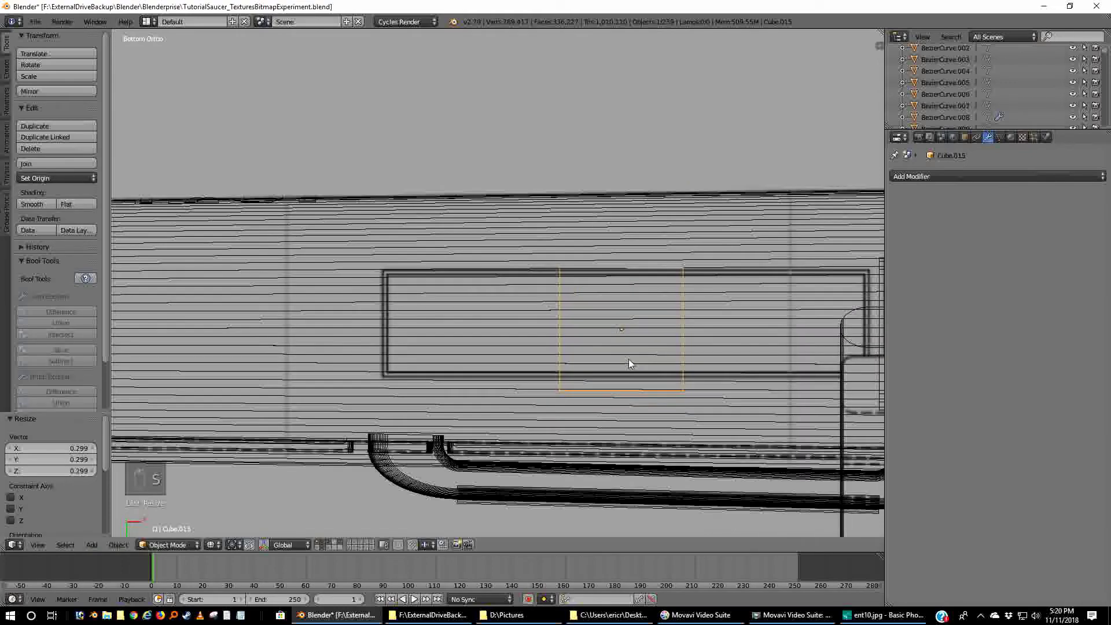
pyautogui.keyDown('shift'); pyautogui.moveTo(736, 370); pyautogui.dragTo(558, 324, button='middle'); pyautogui.keyUp('shift')
pyautogui.press('g')
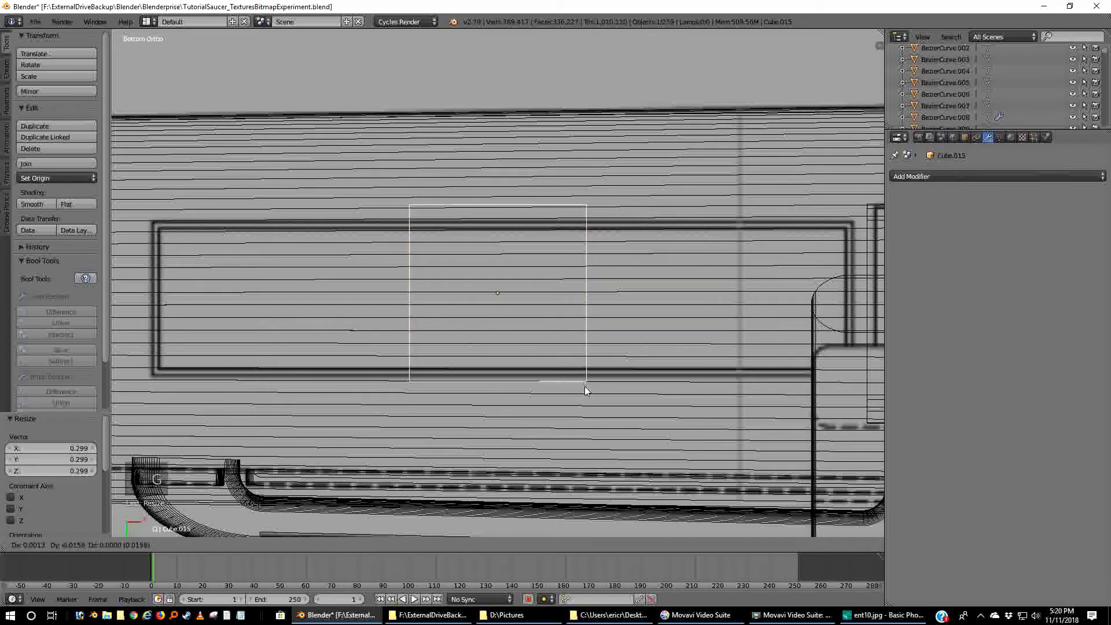
pyautogui.click(585, 394)
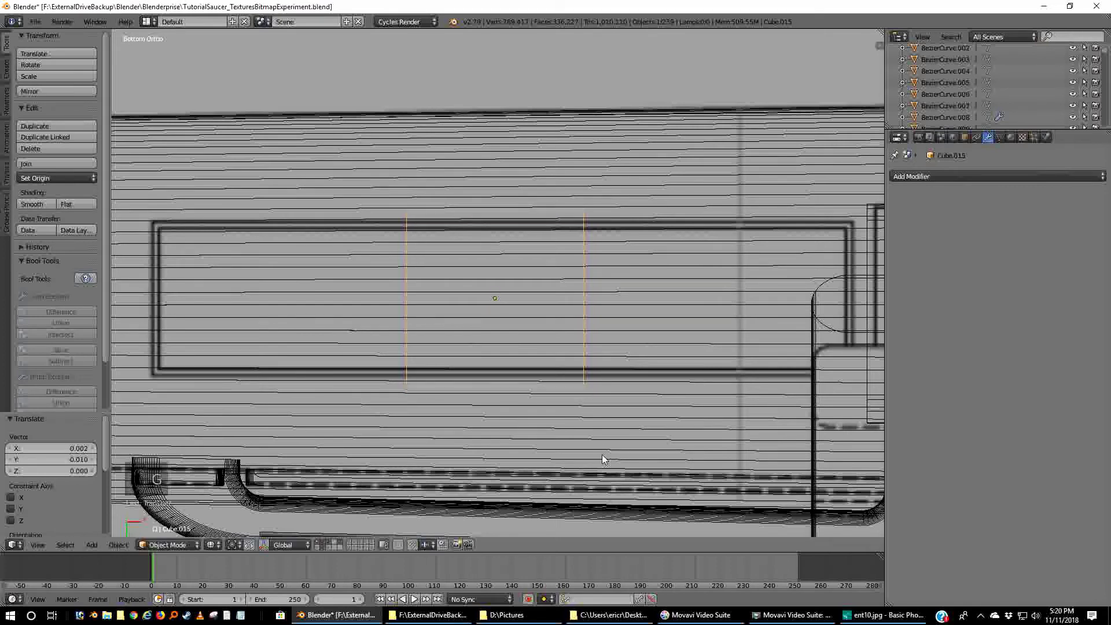
pyautogui.press('s')
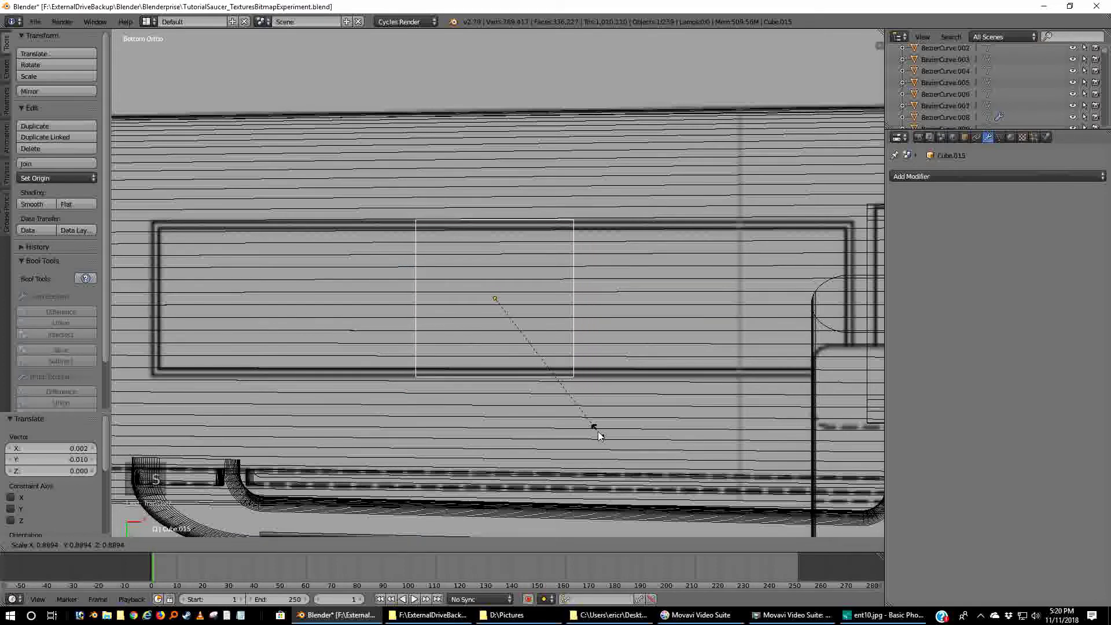
pyautogui.click(598, 435)
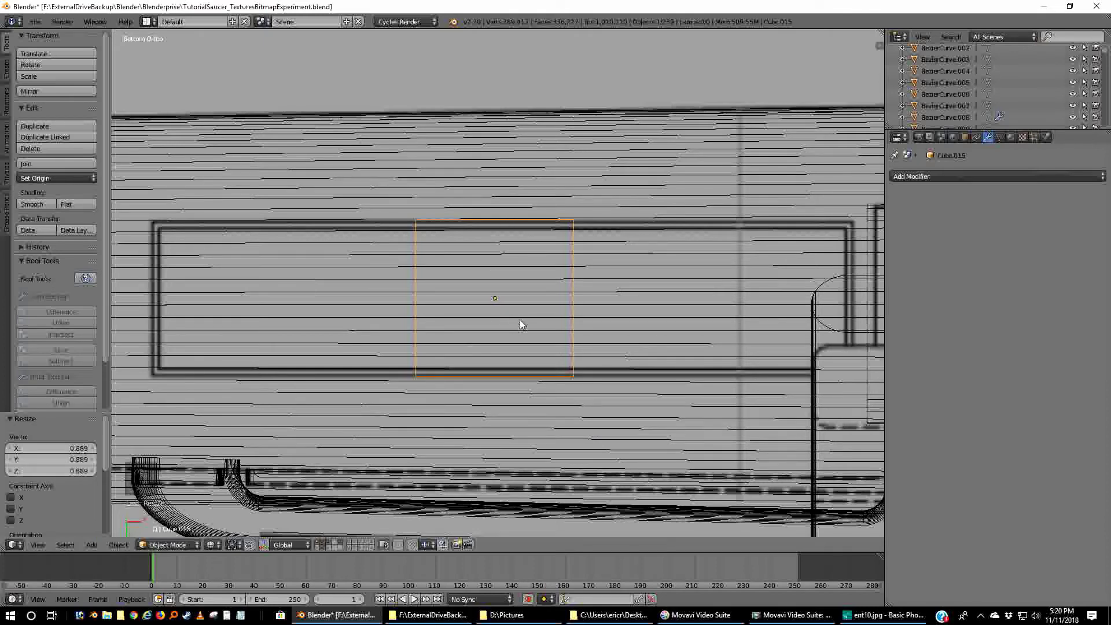
# - Fit the cube to the panel outline's length by scaling about 4.427 along X, shifting about 0.008 along X, and scaling X by 1.010
pyautogui.press('s')
pyautogui.press('x')
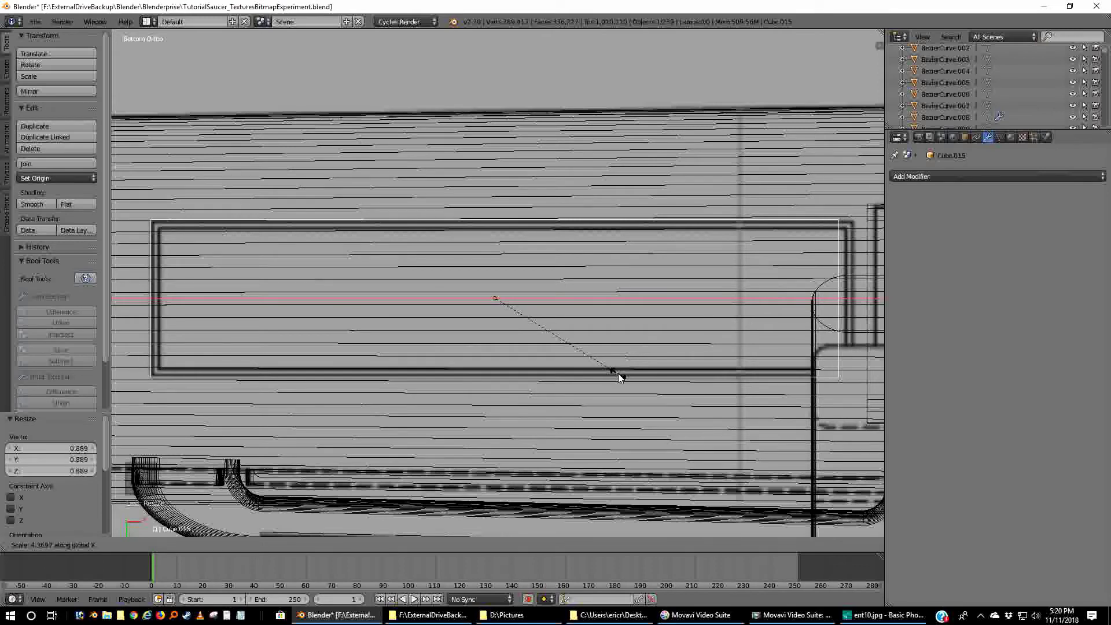
pyautogui.click(619, 379)
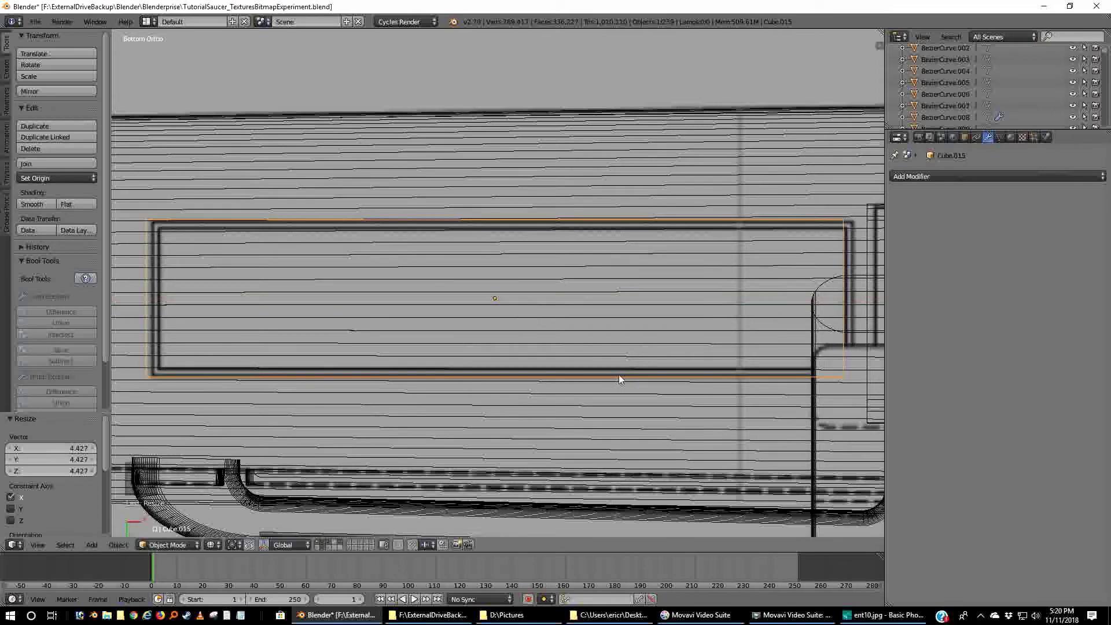
pyautogui.press('g')
pyautogui.press('x')
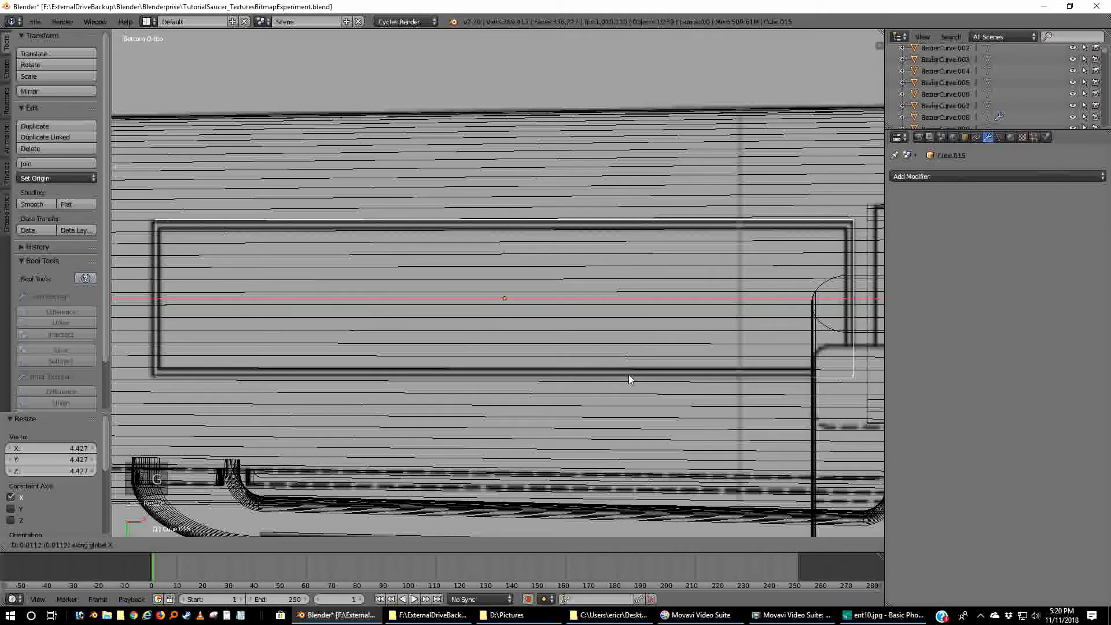
pyautogui.click(627, 380)
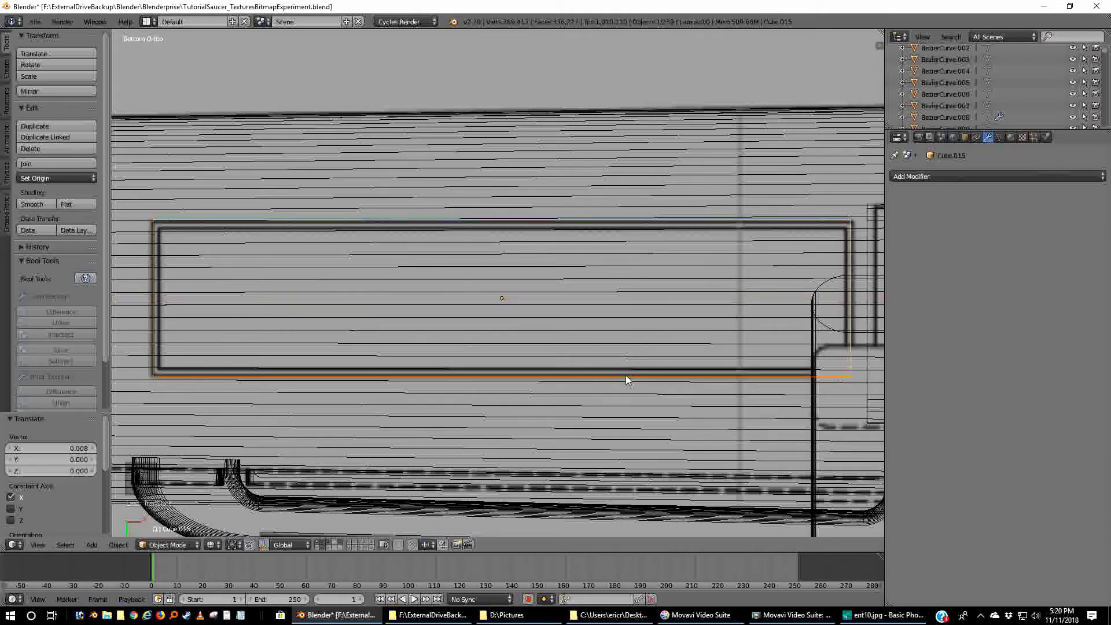
pyautogui.press('s')
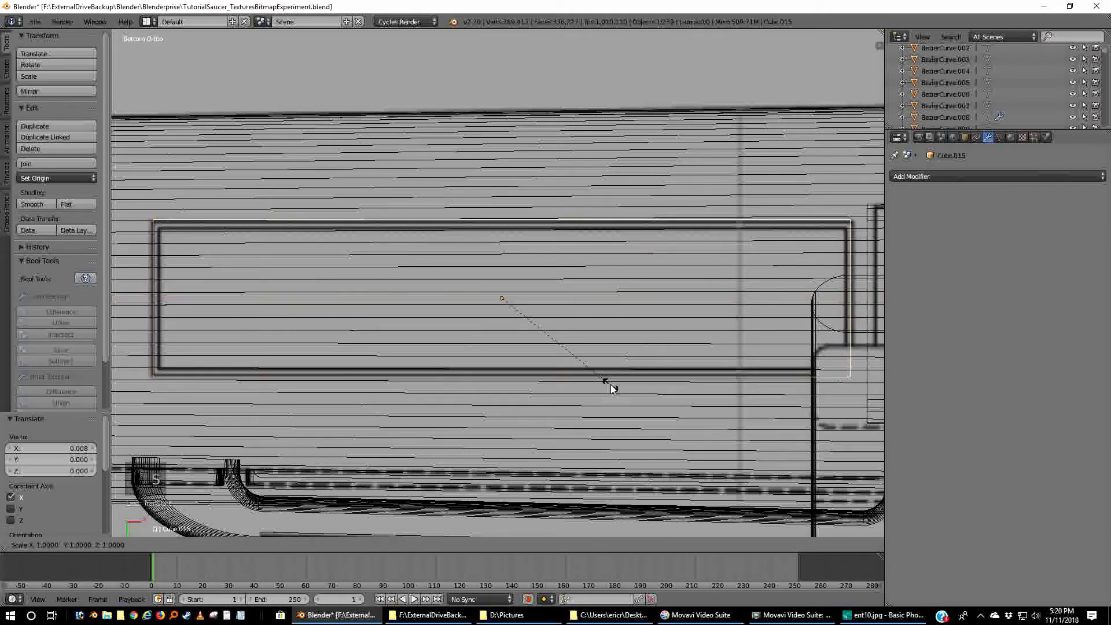
pyautogui.press('x')
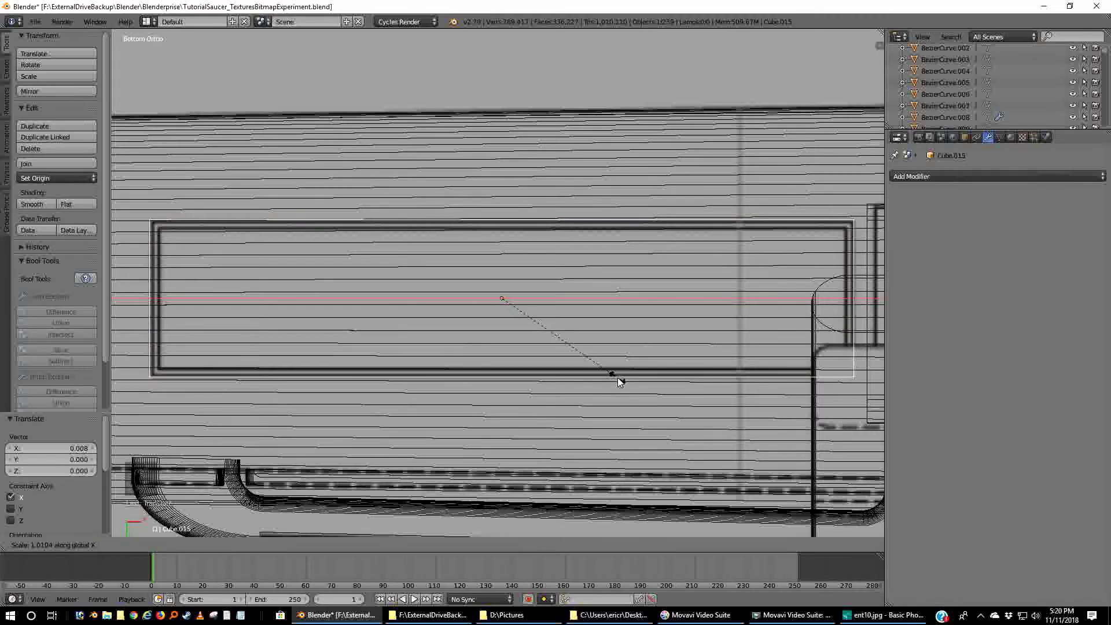
pyautogui.click(617, 379)
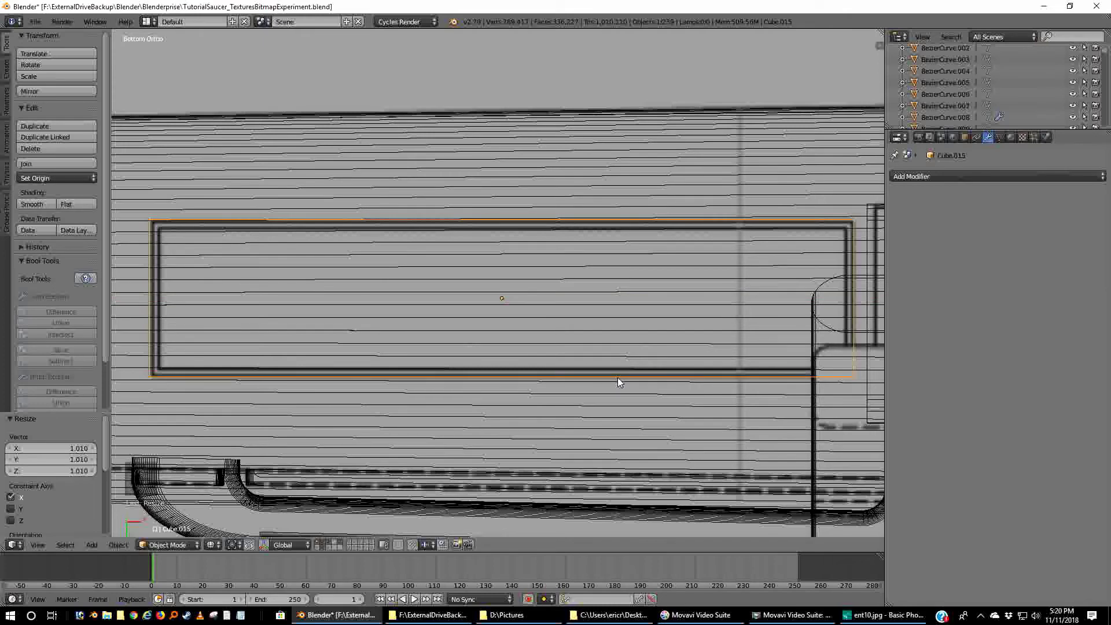
# - Duplicate the stretched cube in place, reselect the copy, and locate it in the Outliner
pyautogui.hotkey('shift', 'd')
pyautogui.rightClick(646, 369)
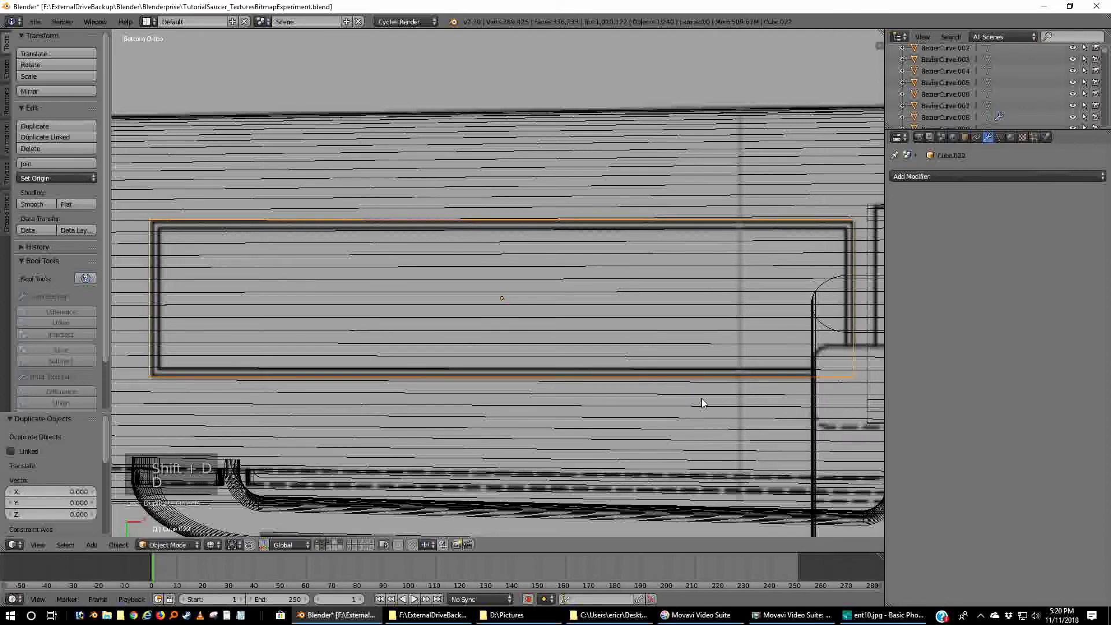
pyautogui.rightClick(778, 145)
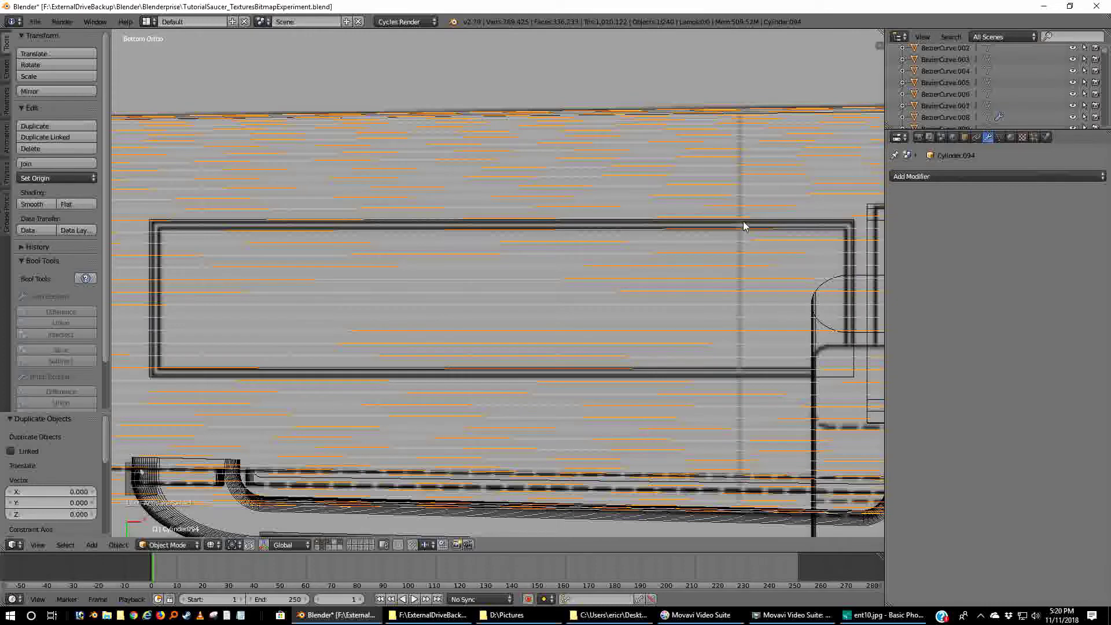
pyautogui.rightClick(841, 228)
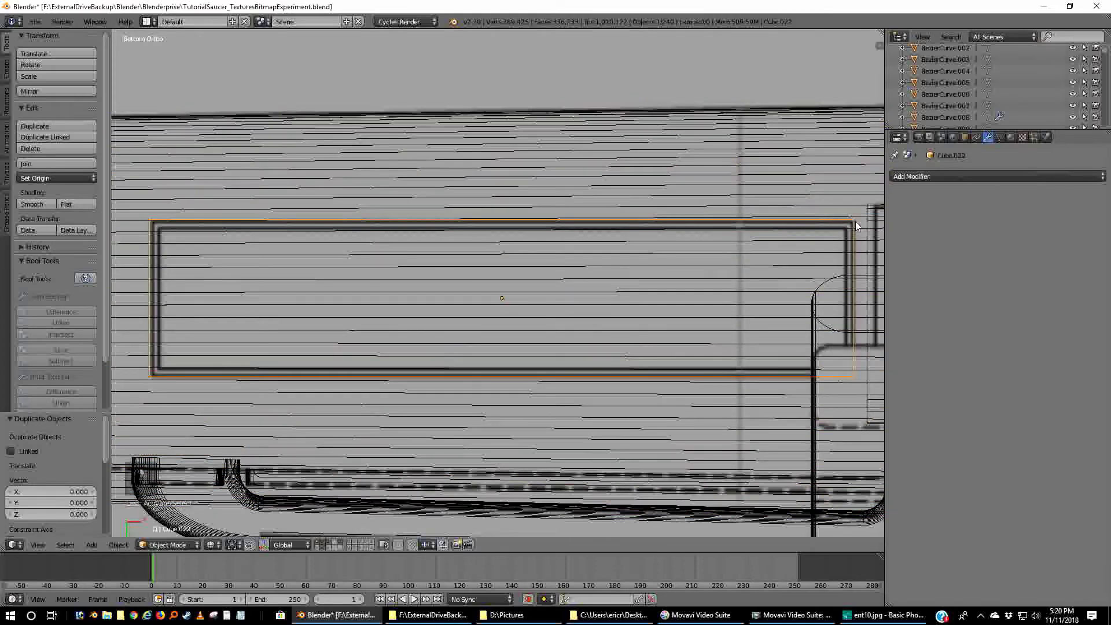
pyautogui.rightClick(855, 222)
pyautogui.rightClick(853, 222)
pyautogui.scroll(-10, 1011, 109)
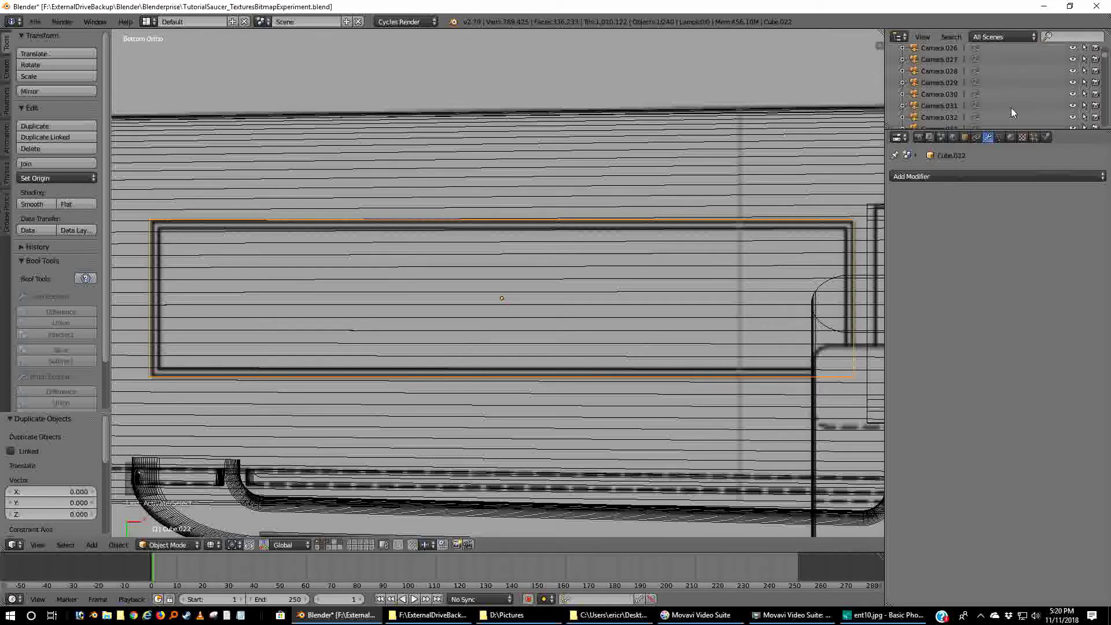
pyautogui.scroll(-8, 1011, 107)
pyautogui.moveTo(1104, 63); pyautogui.dragTo(1106, 80)
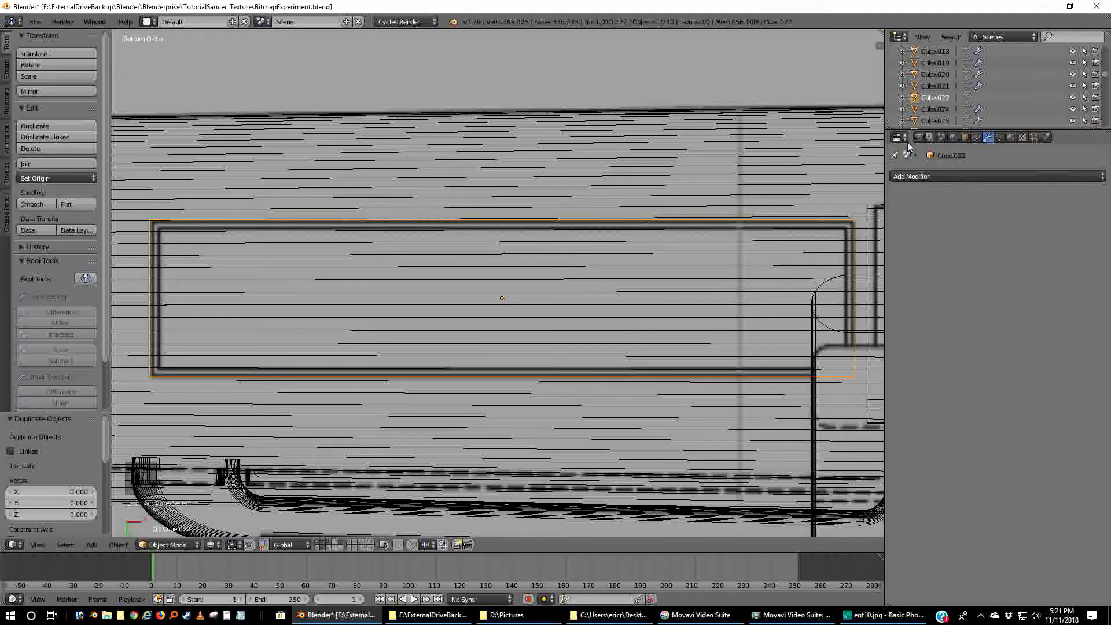
# - Scale the duplicated box to about 0.975 overall and 0.905 along Y to fit the inner line of the rectangular panel outline
pyautogui.rightClick(852, 219)
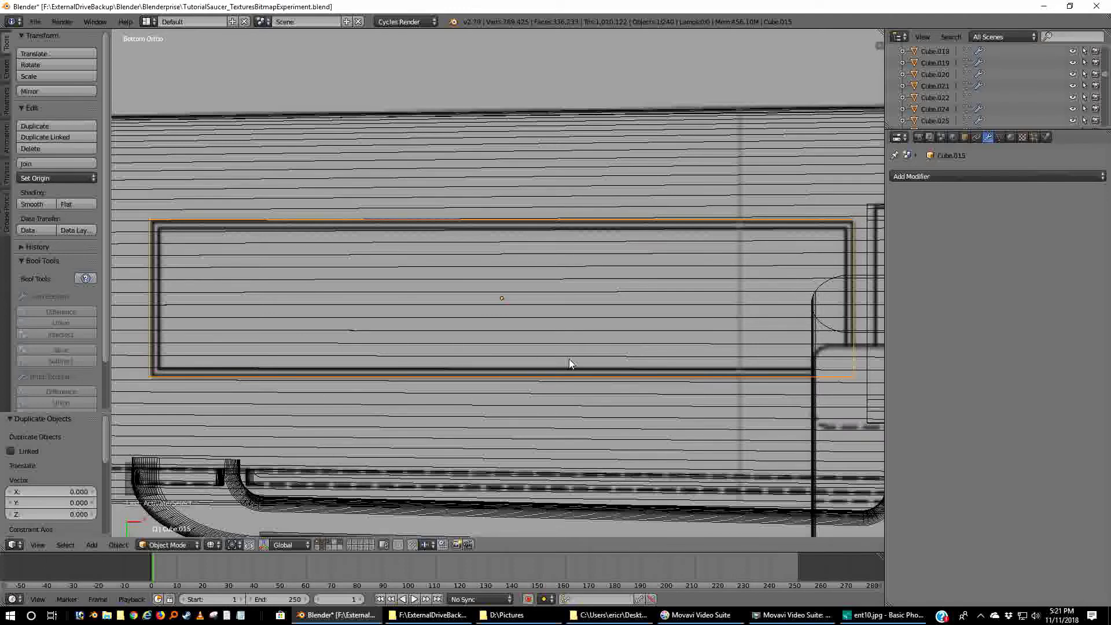
pyautogui.press('s')
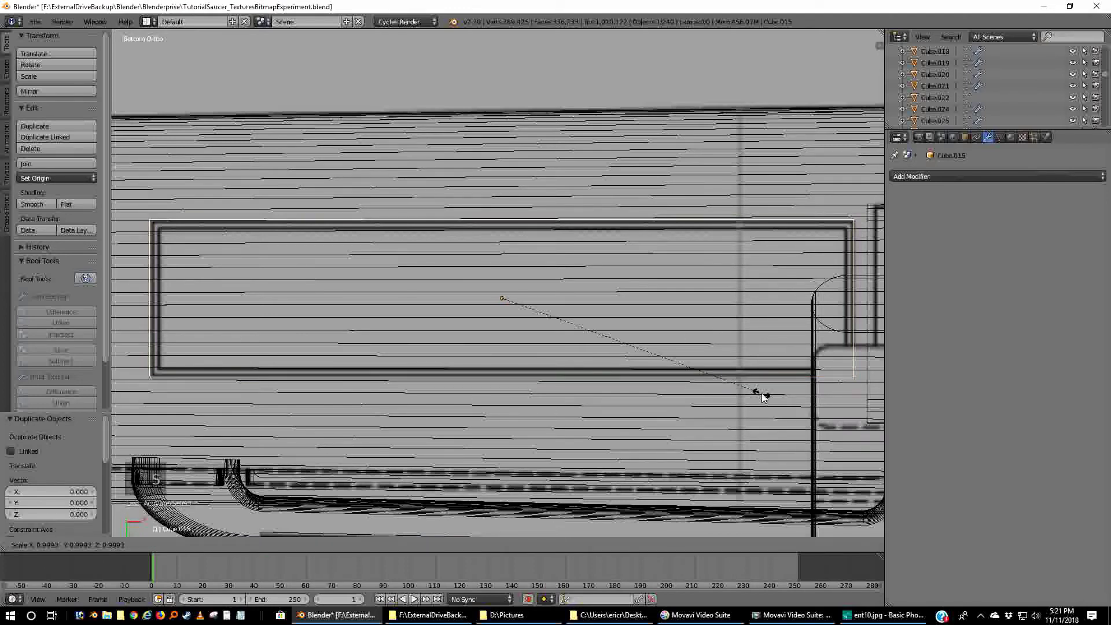
pyautogui.click(758, 391)
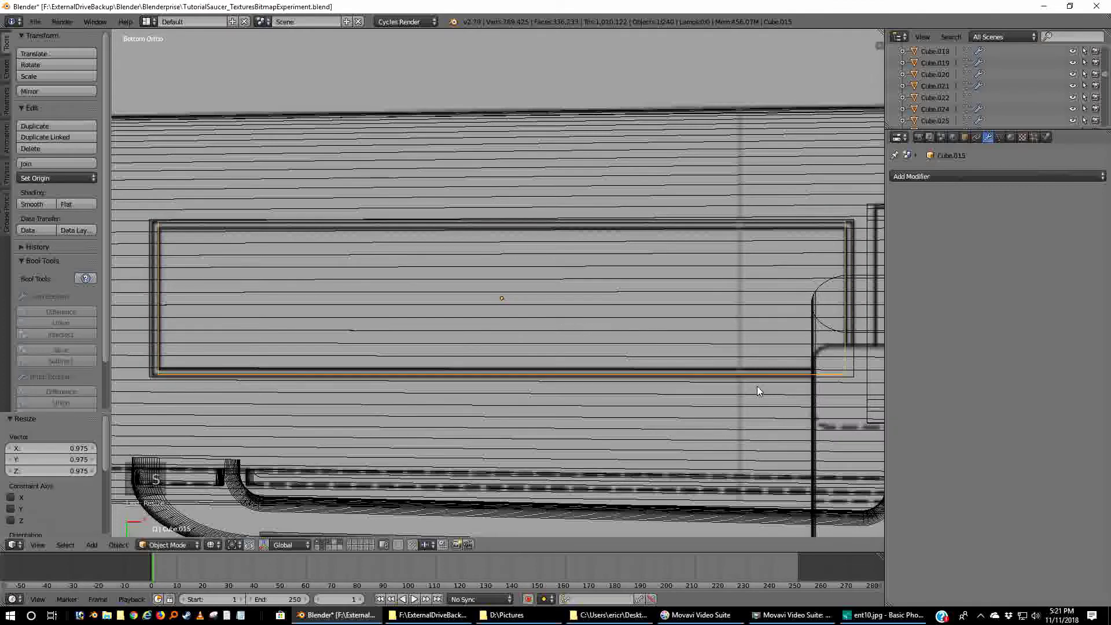
pyautogui.press('s')
pyautogui.press('y')
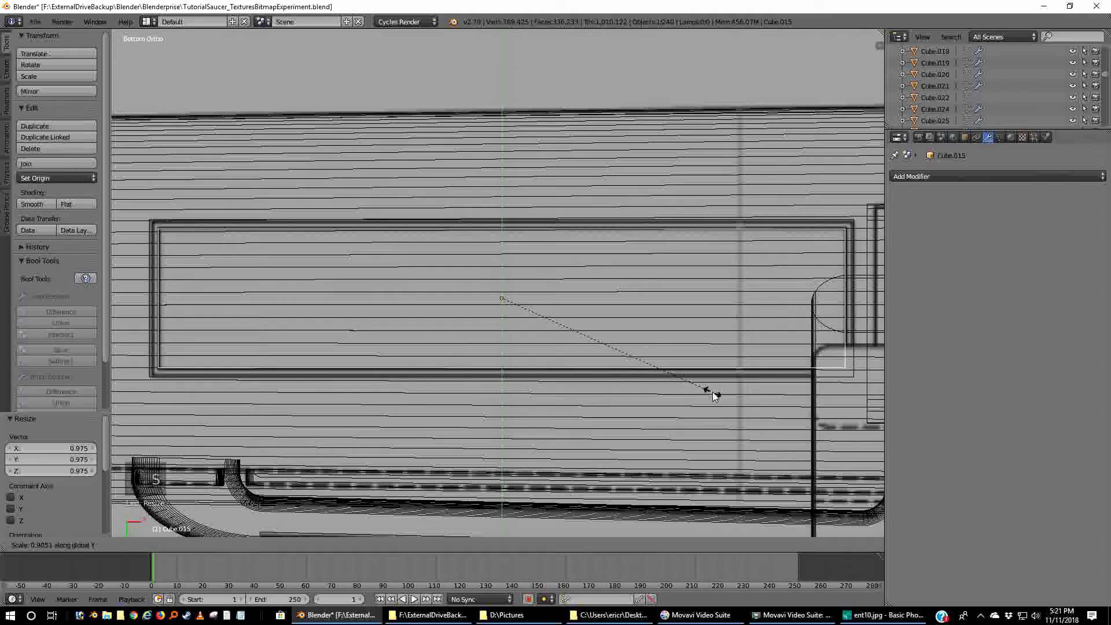
pyautogui.click(715, 395)
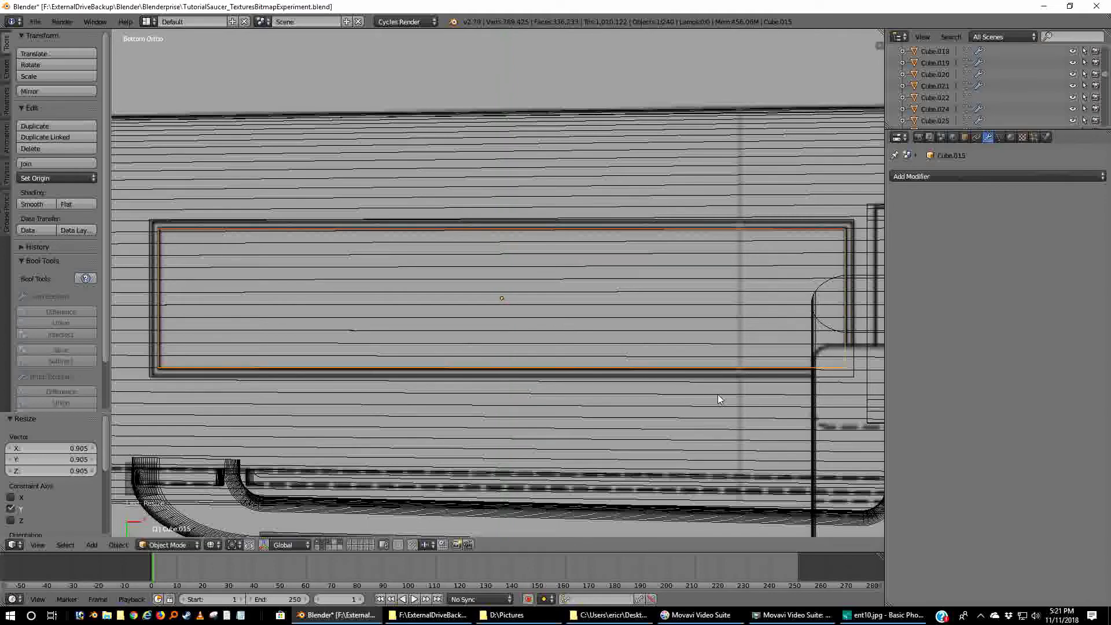
# - From the front view, scale the inner box to about 1.043 along Z so it extends past the outer box
pyautogui.press('KP_1')
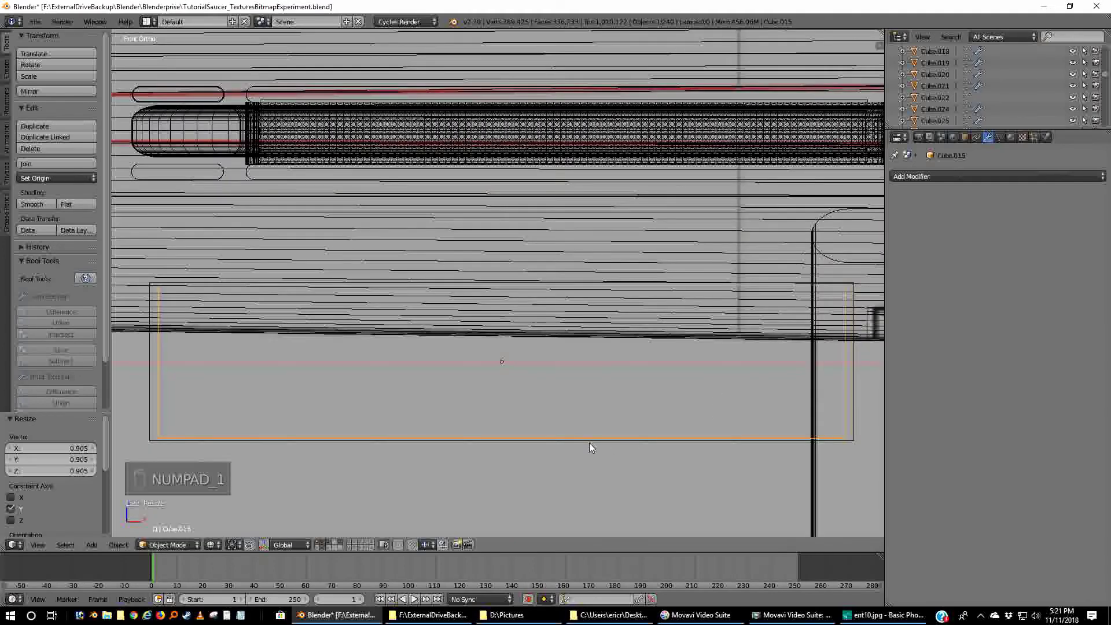
pyautogui.press('s')
pyautogui.press('z')
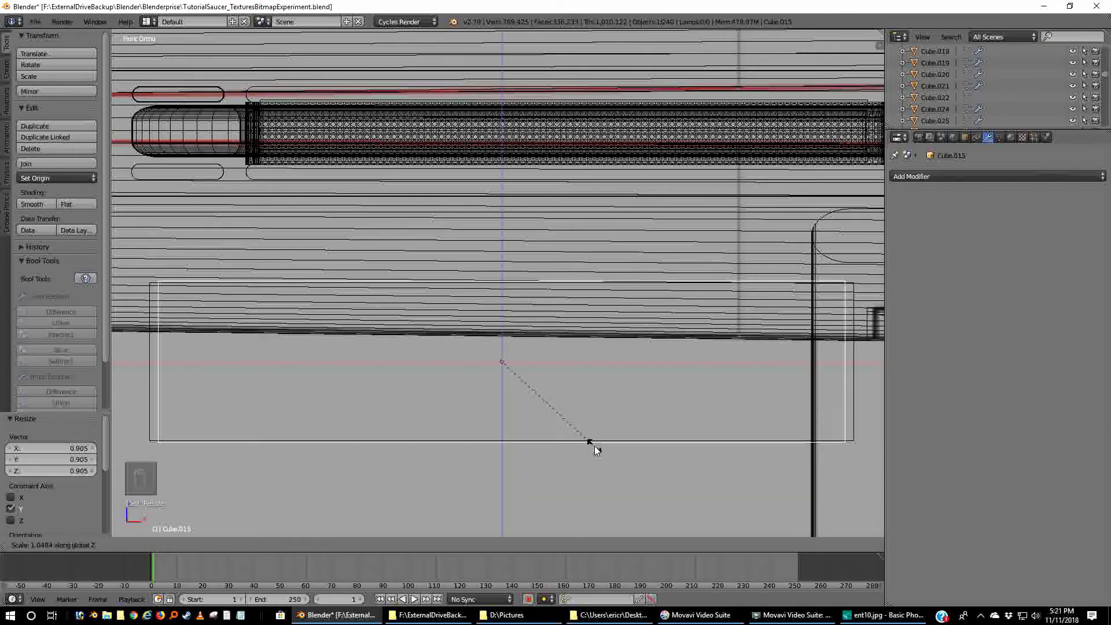
pyautogui.click(593, 444)
# - Duplicate the starboard nacelle body in place
pyautogui.scroll(-6, 590, 450)
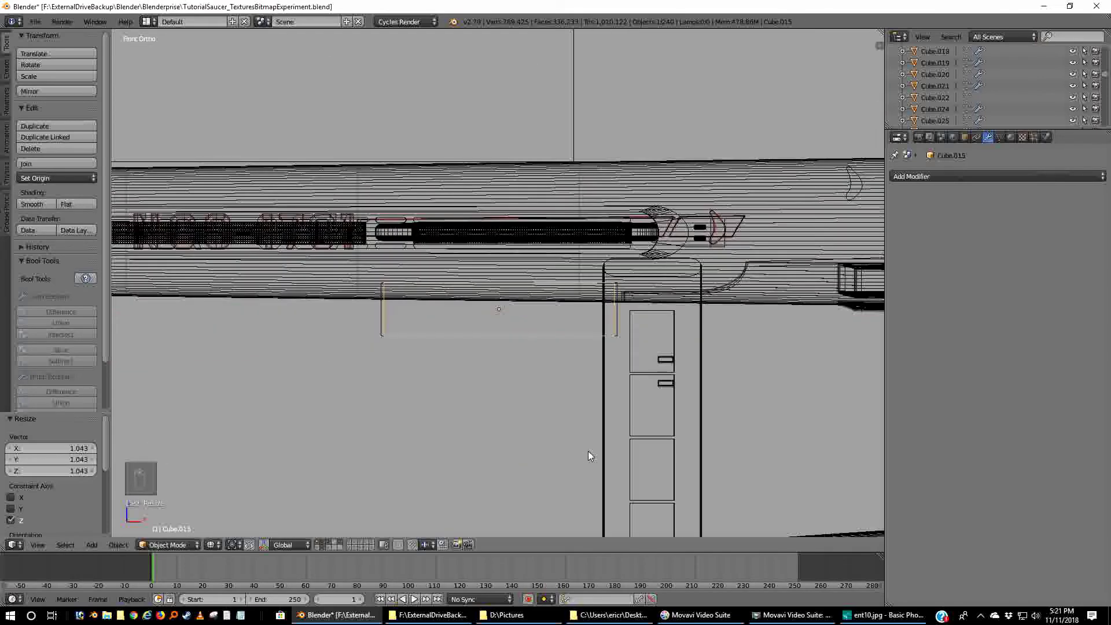
pyautogui.rightClick(322, 290)
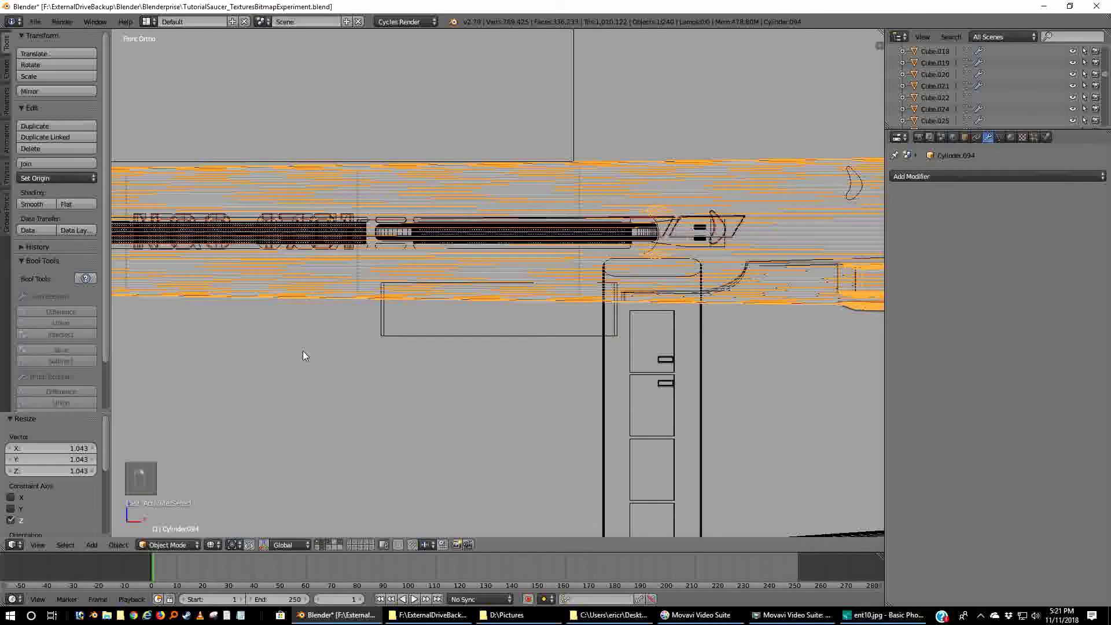
pyautogui.hotkey('shift', 'd')
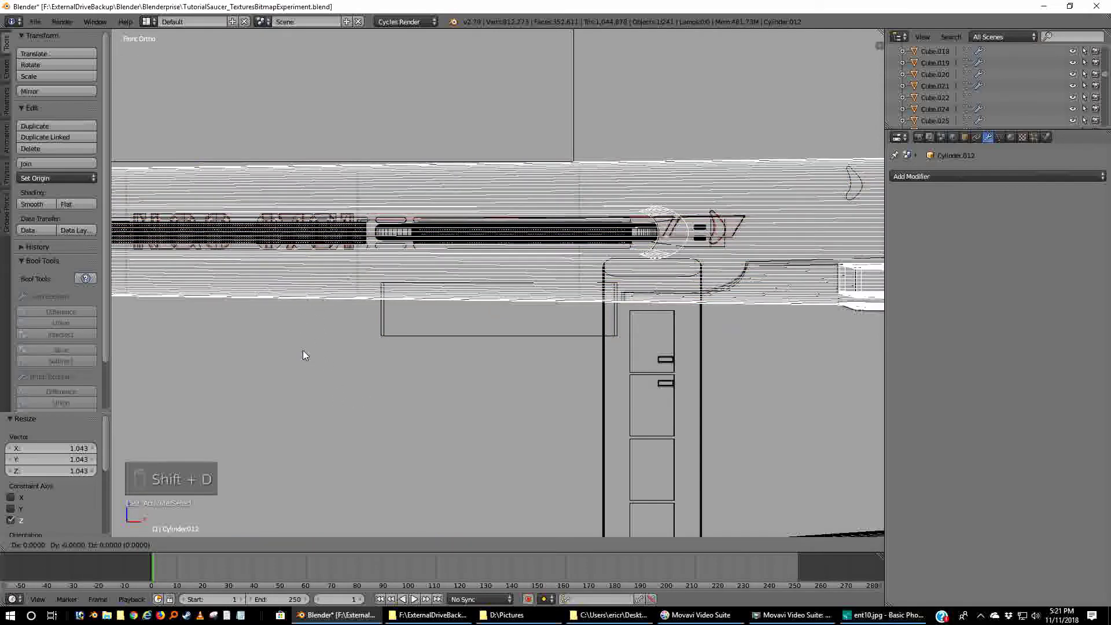
pyautogui.rightClick(303, 355)
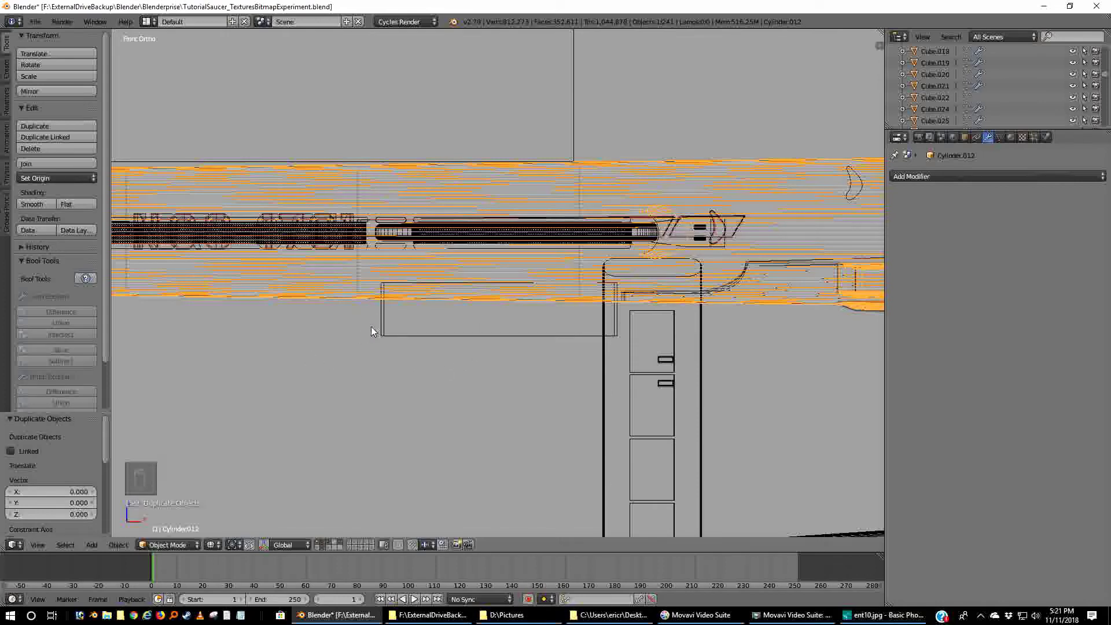
# - Add both panel boxes to the selected nacelle copy, move them all to layer 4, and display only that layer
pyautogui.press('b')
pyautogui.moveTo(376, 324); pyautogui.dragTo(441, 370)
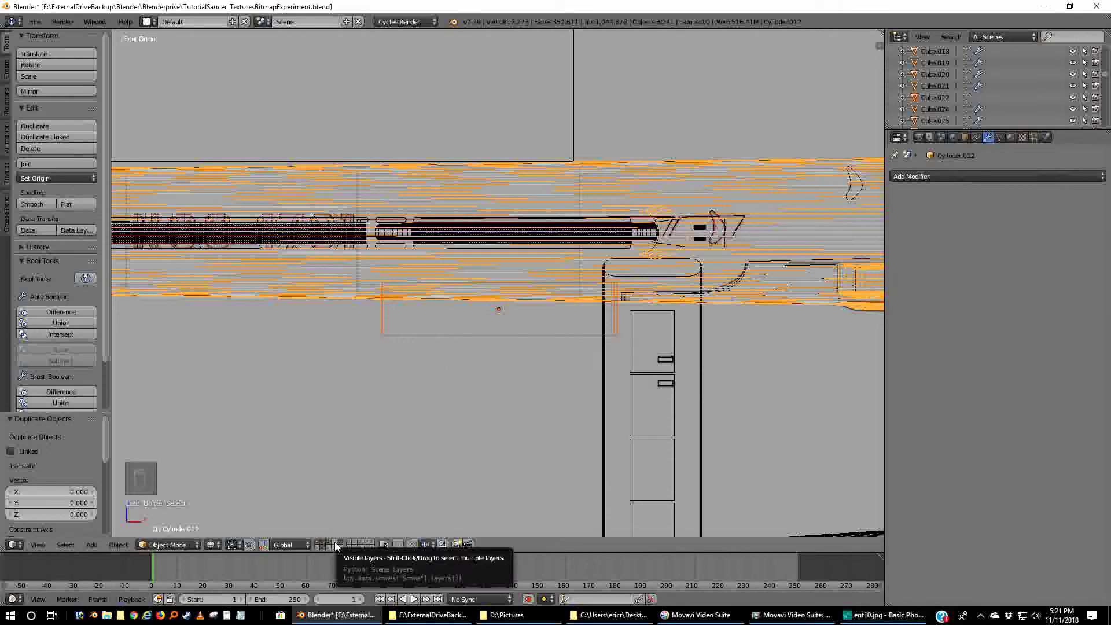
pyautogui.press('m')
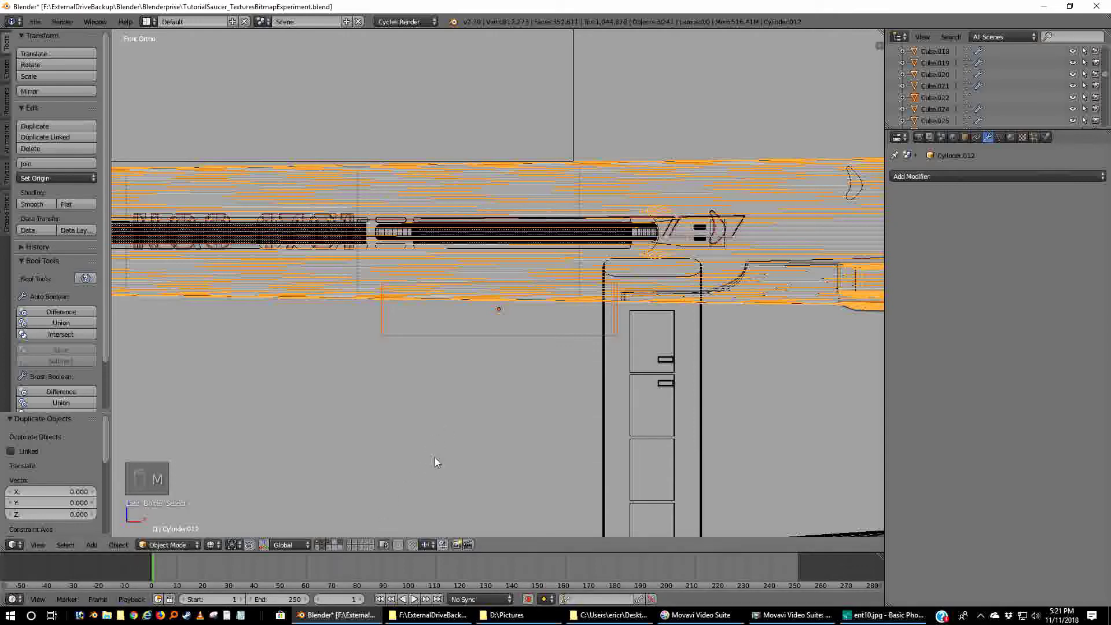
pyautogui.press('m')
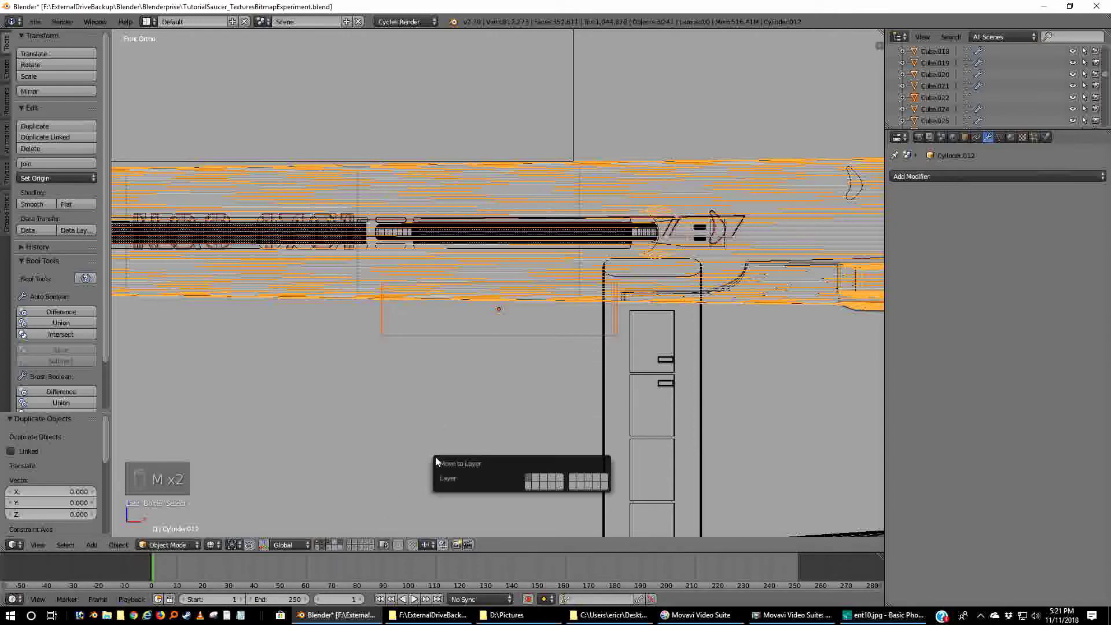
pyautogui.click(552, 478)
pyautogui.click(335, 543)
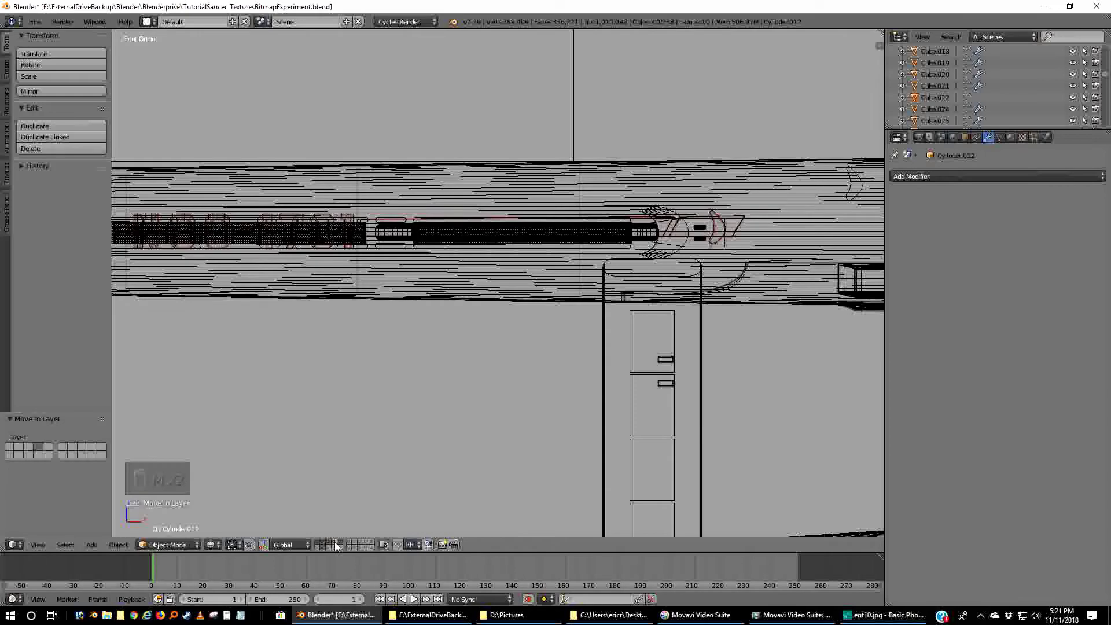
# - Apply a Boolean Intersect modifier to the nacelle copy with the outer box Cube.022 as its object
pyautogui.rightClick(697, 260)
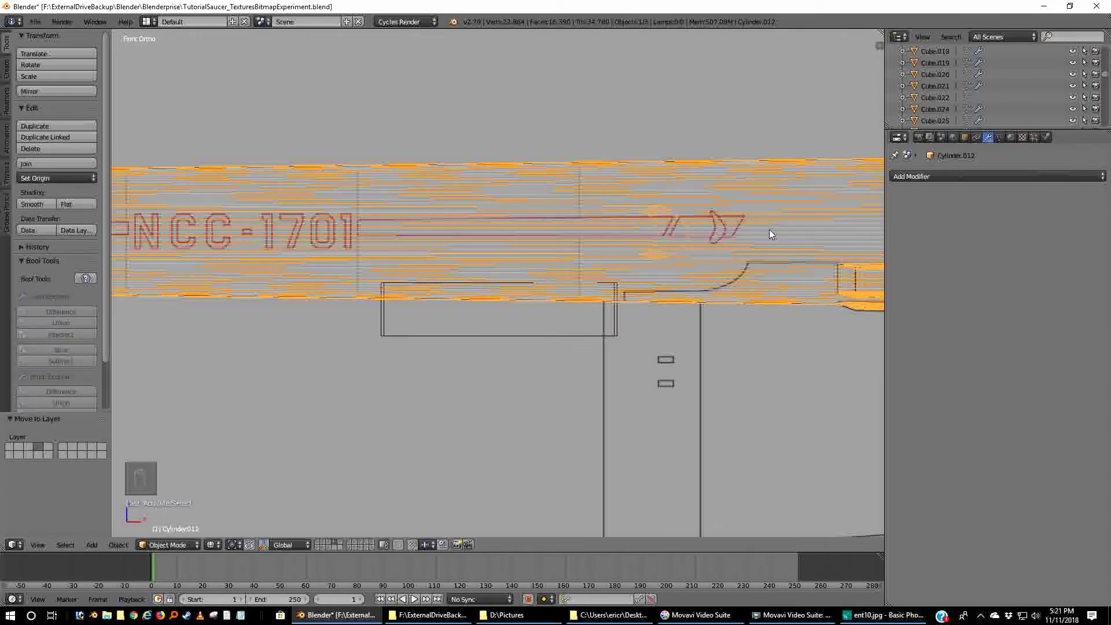
pyautogui.scroll(1, 671, 382)
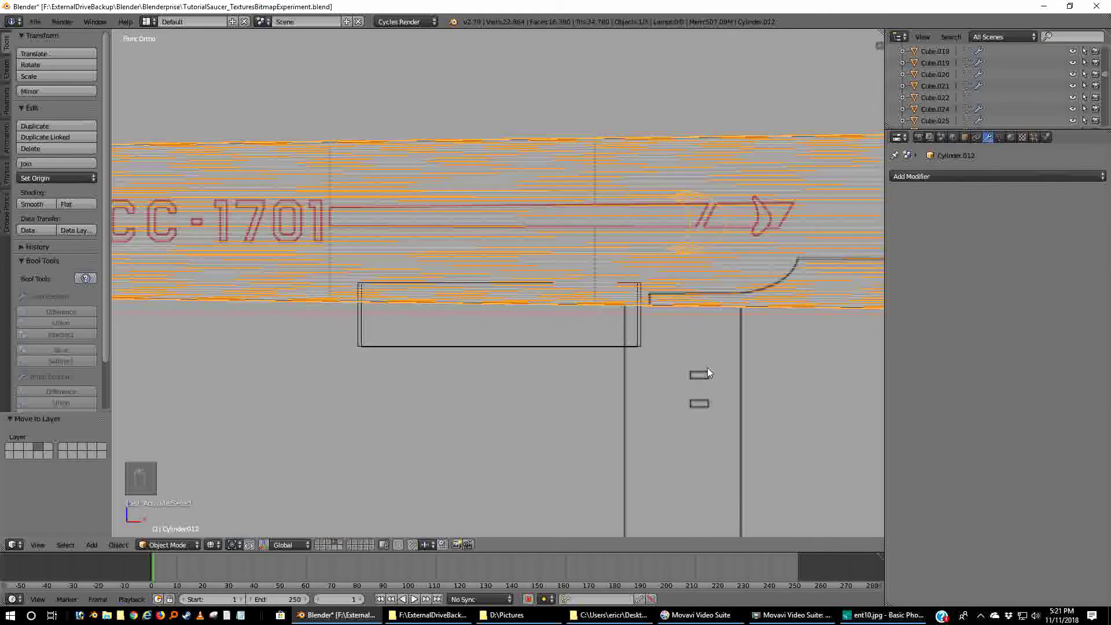
pyautogui.keyDown('shift'); pyautogui.moveTo(671, 382); pyautogui.dragTo(567, 374, button='middle'); pyautogui.keyUp('shift')
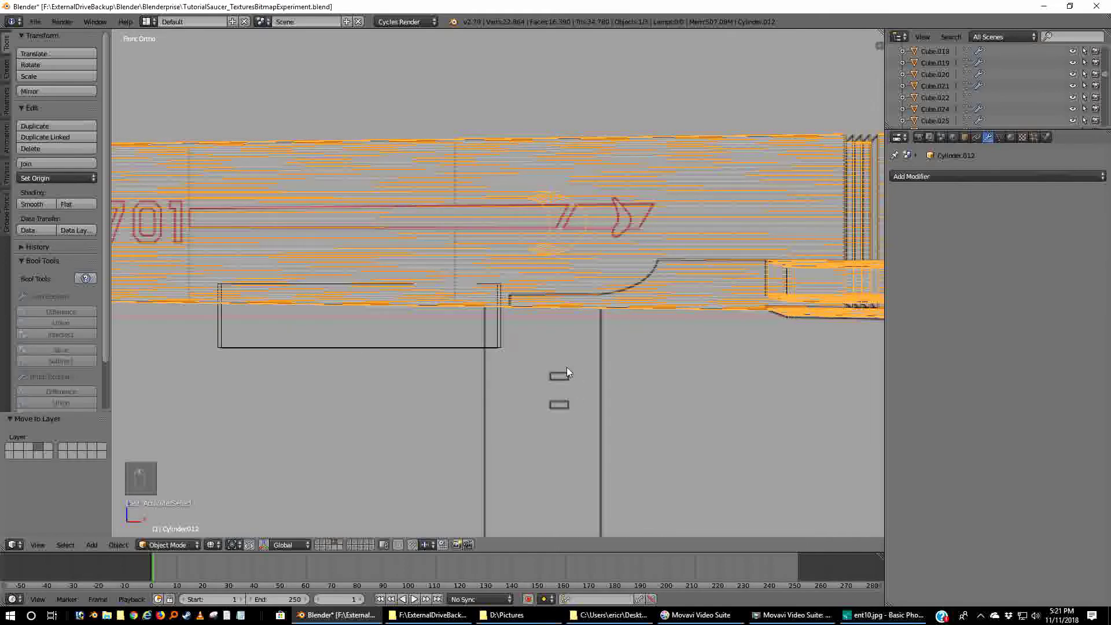
pyautogui.press('z')
pyautogui.click(943, 177)
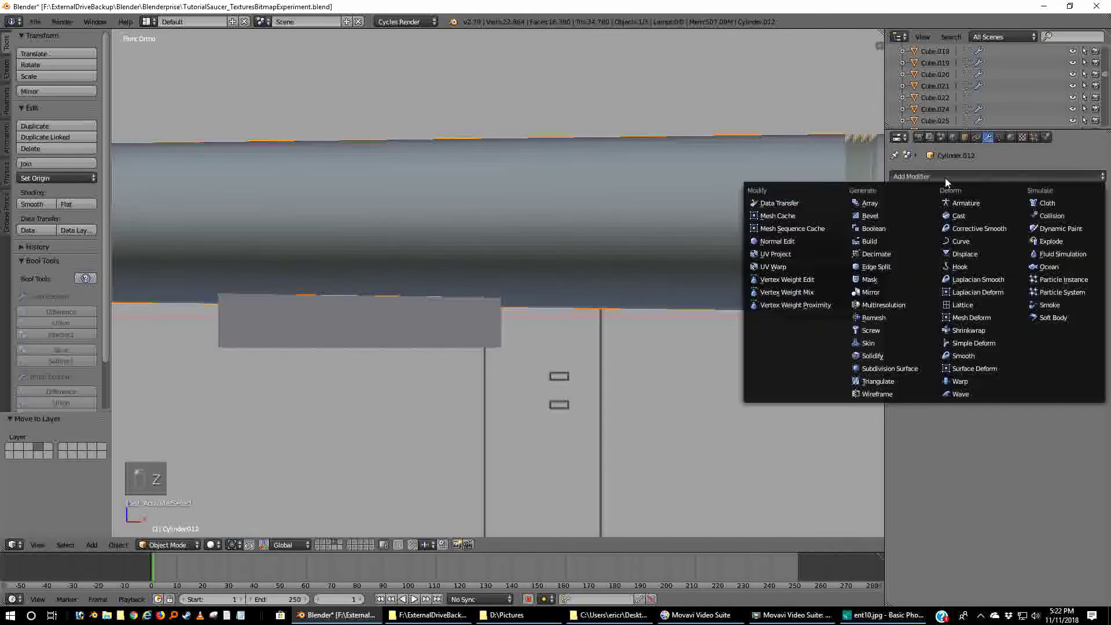
pyautogui.click(875, 229)
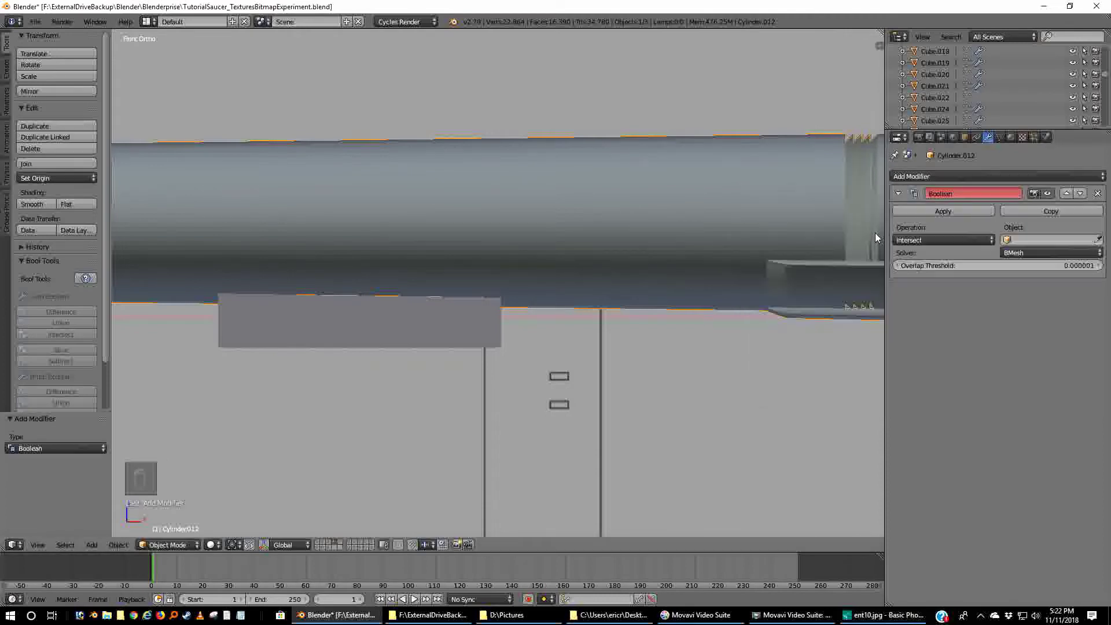
pyautogui.click(1097, 240)
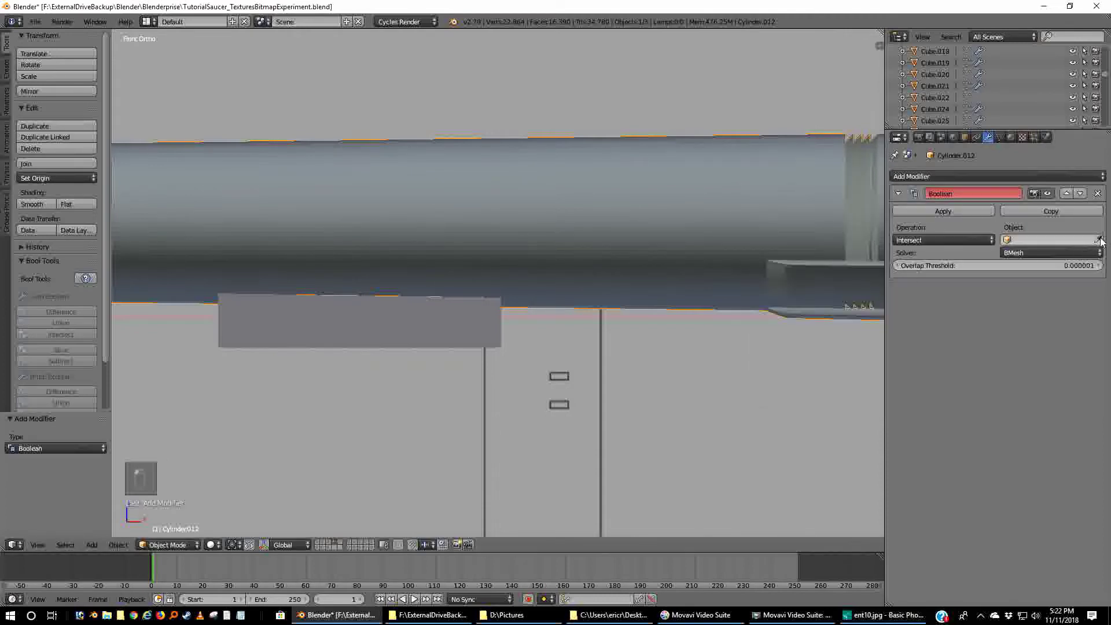
pyautogui.click(502, 323)
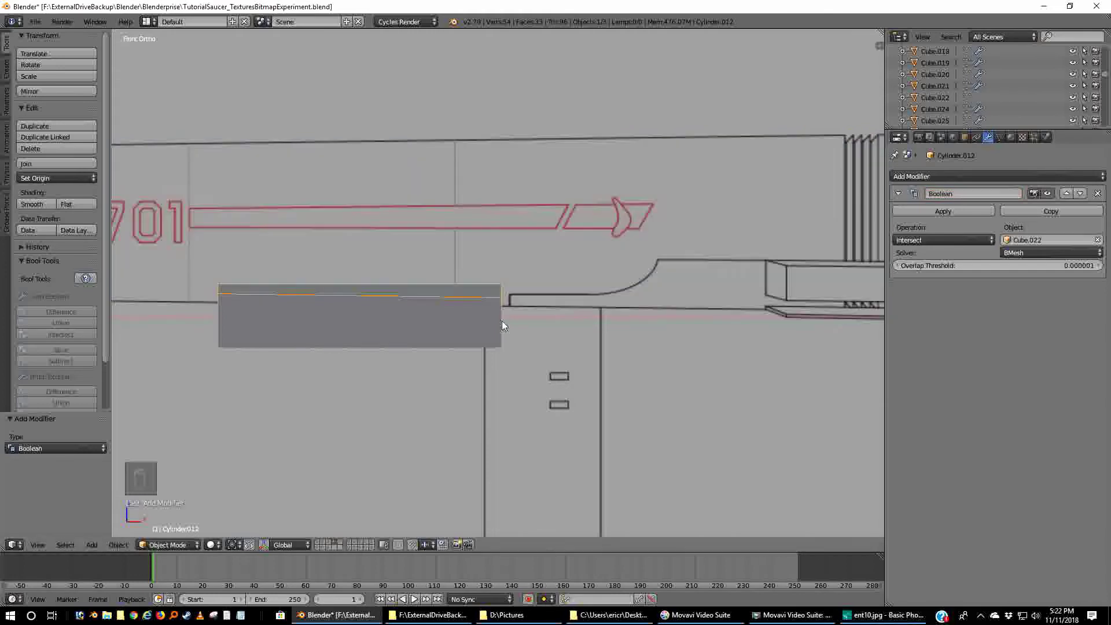
pyautogui.click(959, 212)
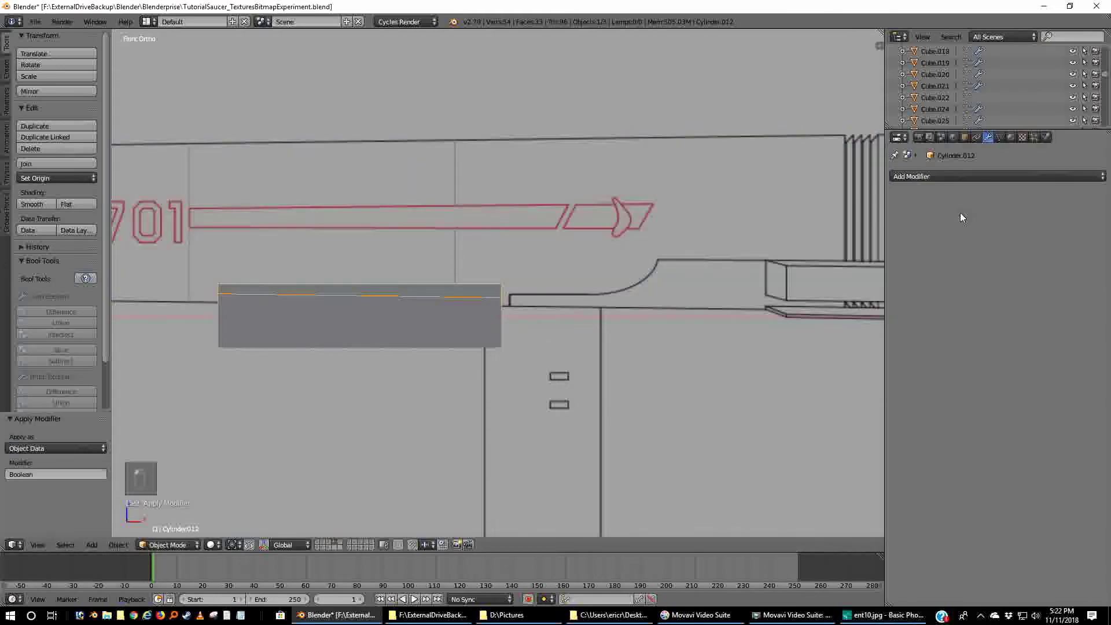
# - Move the outer box Cube.022 to layer 6
pyautogui.rightClick(497, 343)
pyautogui.press('m')
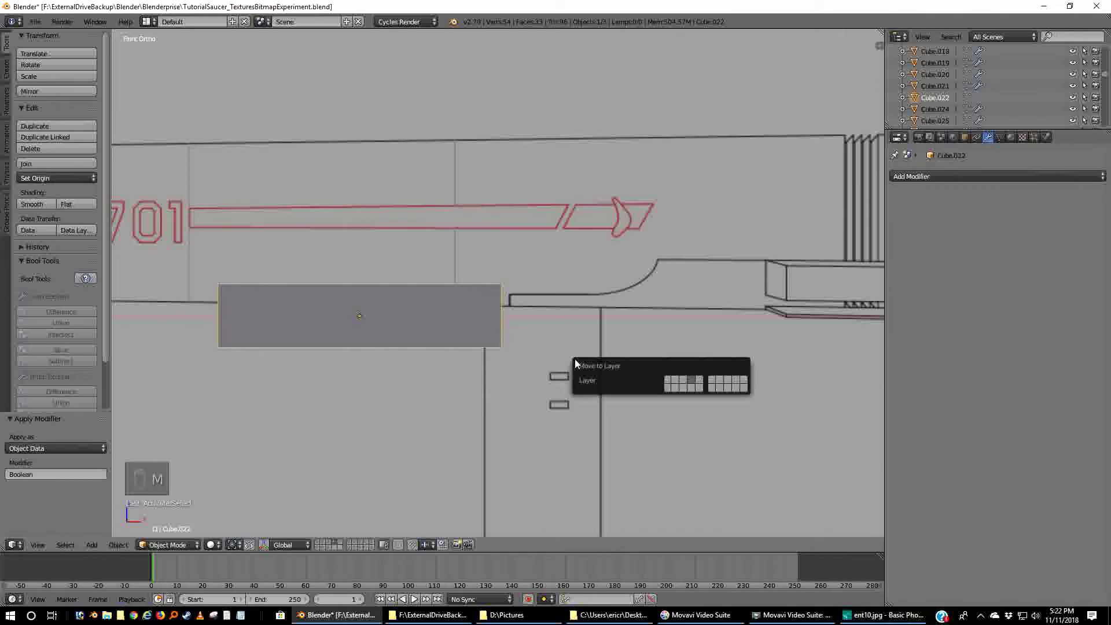
pyautogui.click(713, 382)
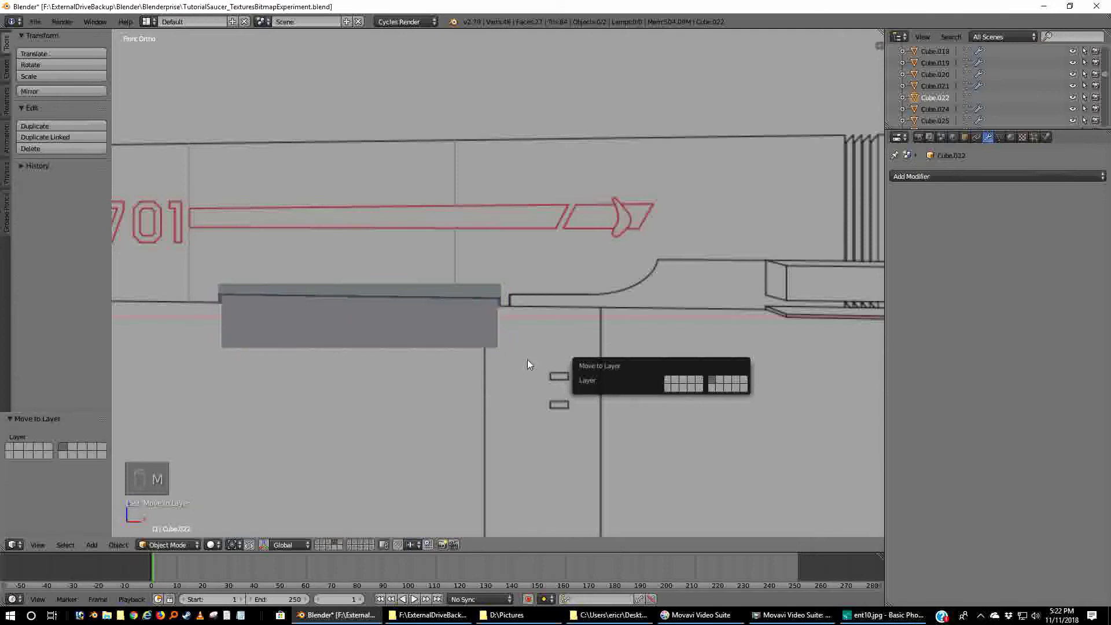
# - Try to set up a Boolean Difference modifier on the inner box Cube.015, picking the box itself as the object
pyautogui.rightClick(488, 293)
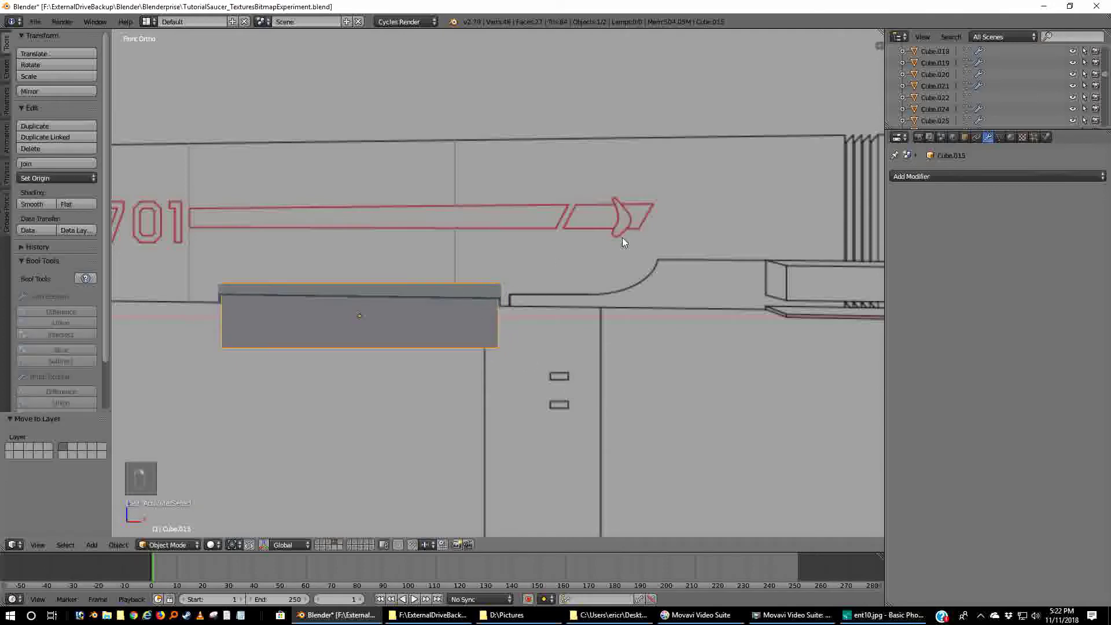
pyautogui.click(960, 173)
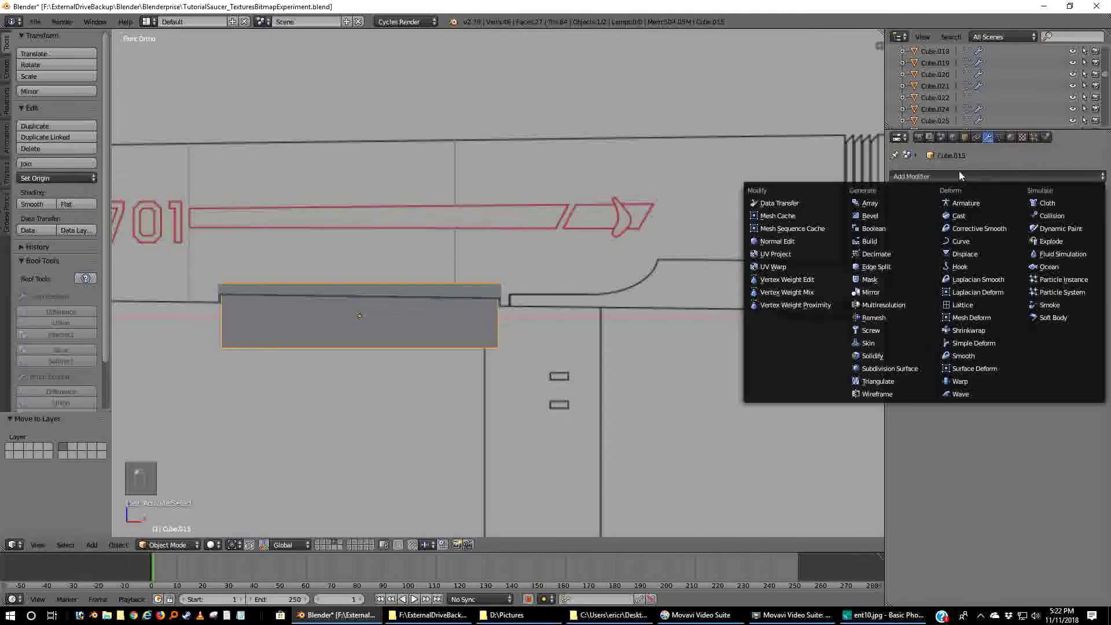
pyautogui.click(876, 229)
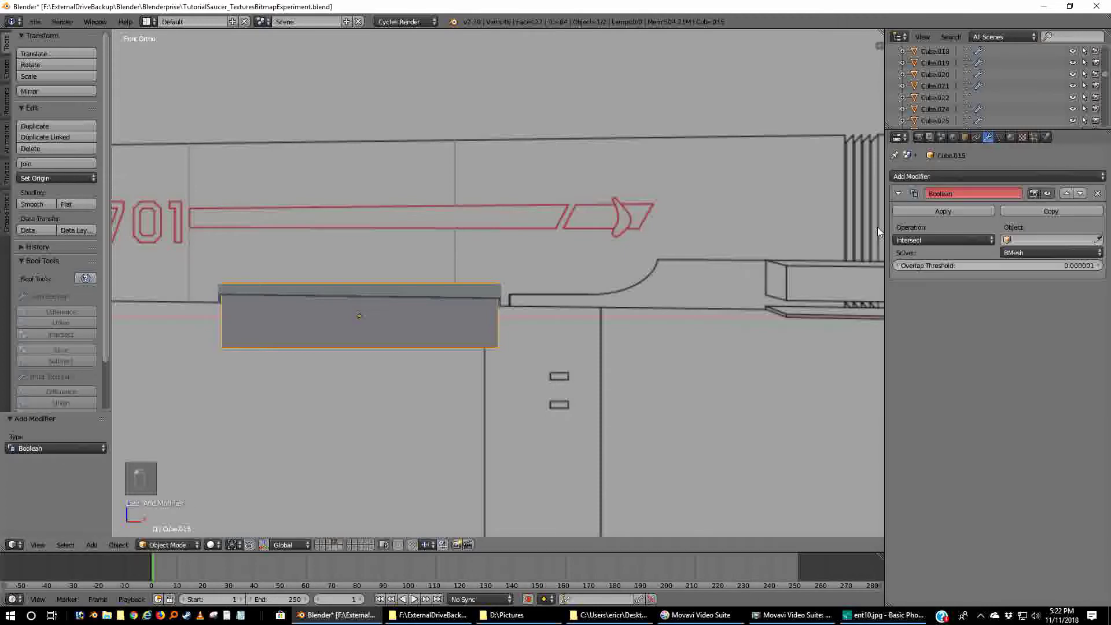
pyautogui.click(942, 239)
pyautogui.click(932, 208)
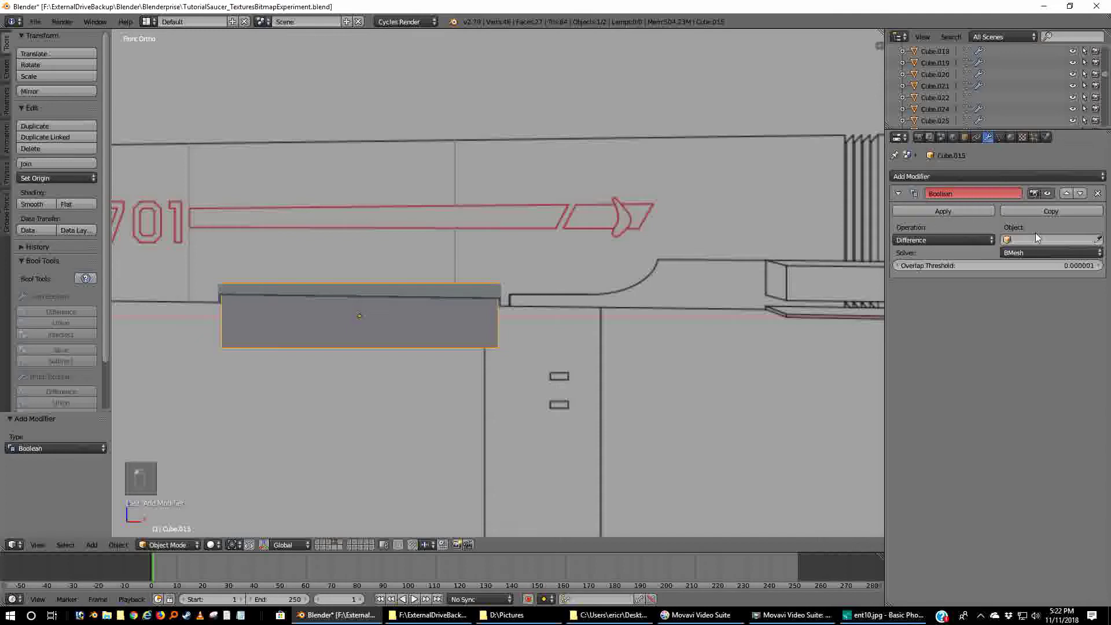
pyautogui.click(1097, 239)
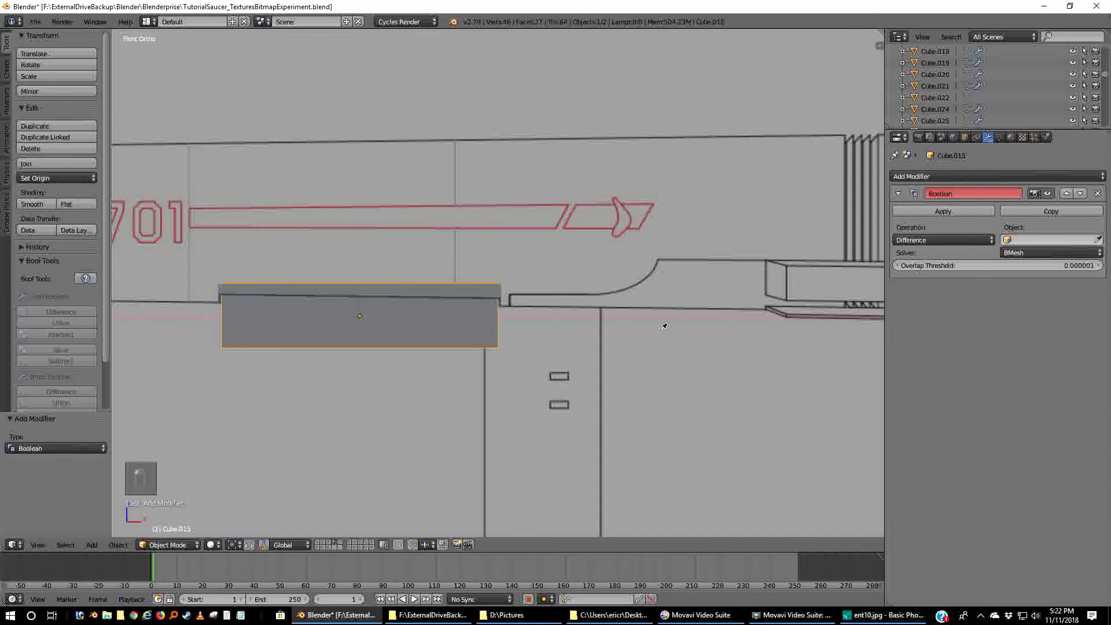
pyautogui.click(497, 333)
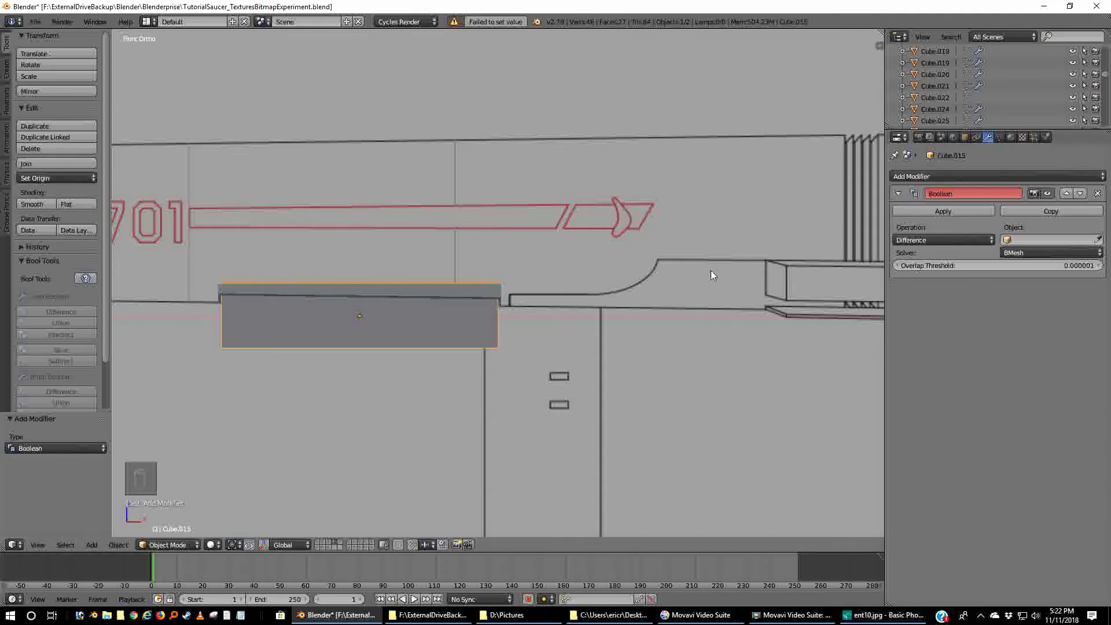
# - Apply a Boolean Difference modifier to the nacelle copy Cylinder.012 with the inner box Cube.015 as its object
pyautogui.press('z')
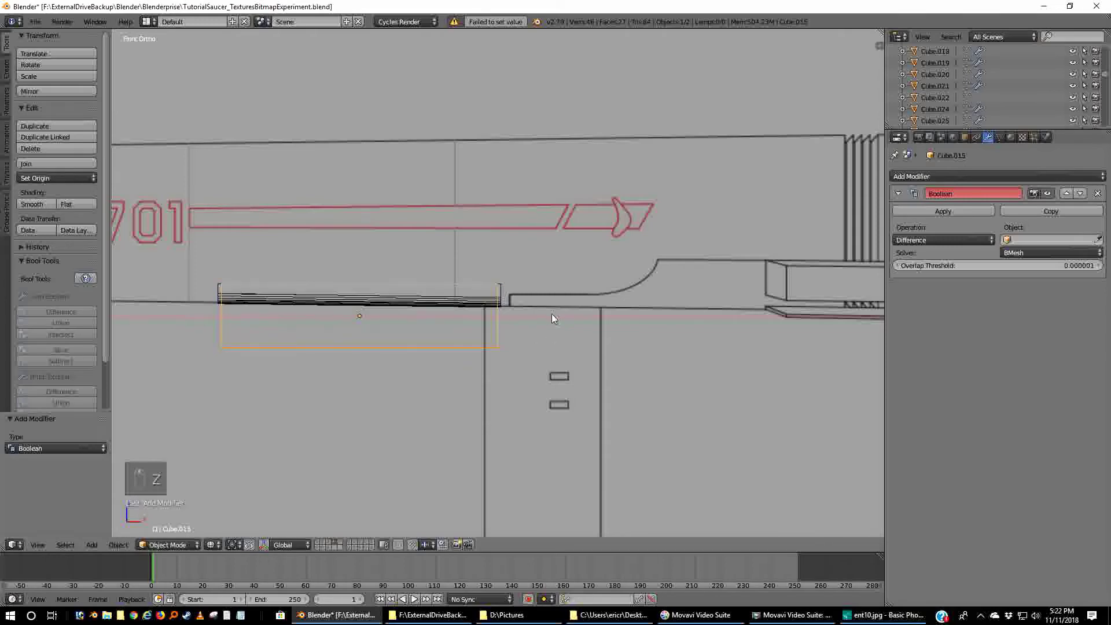
pyautogui.moveTo(550, 314); pyautogui.dragTo(535, 259, button='middle')
pyautogui.moveTo(499, 275); pyautogui.dragTo(527, 267, button='right')
pyautogui.click(955, 177)
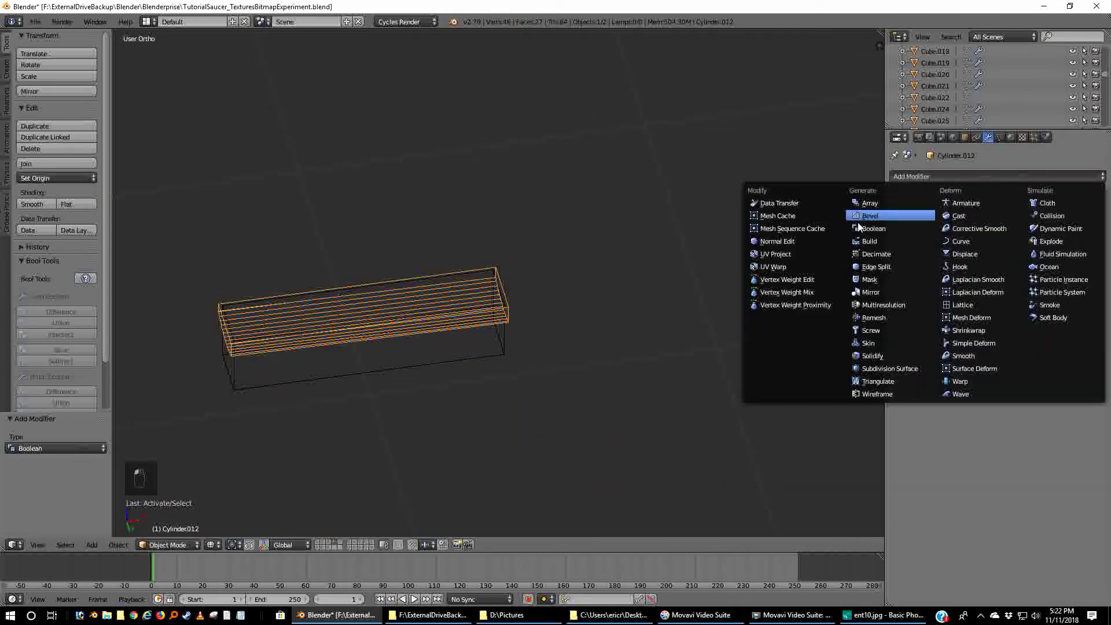
pyautogui.click(861, 228)
pyautogui.click(927, 240)
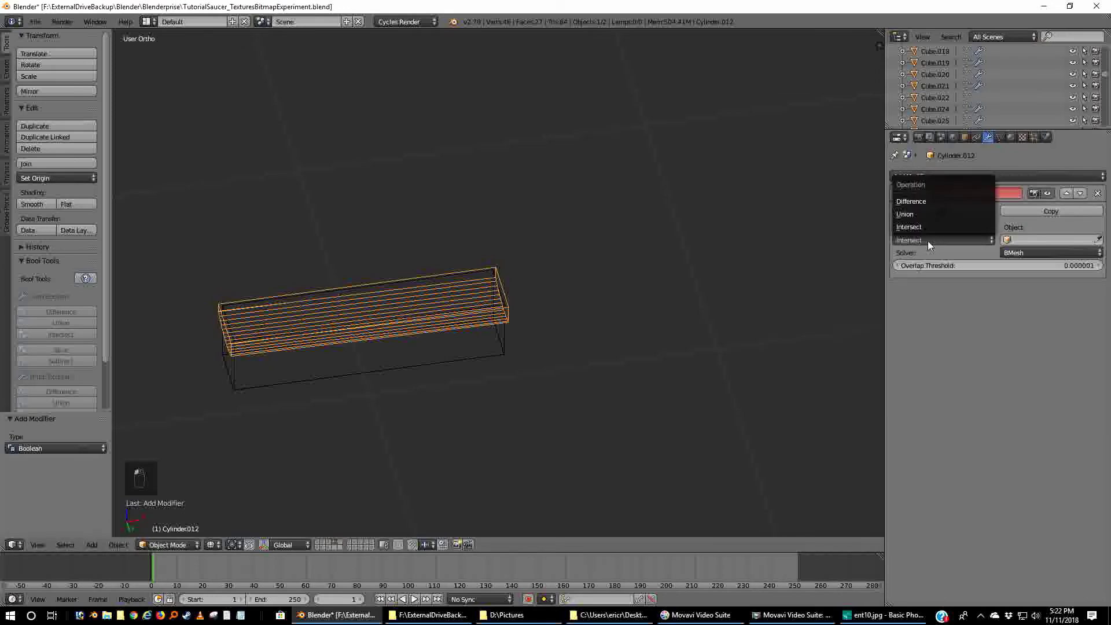
pyautogui.click(912, 201)
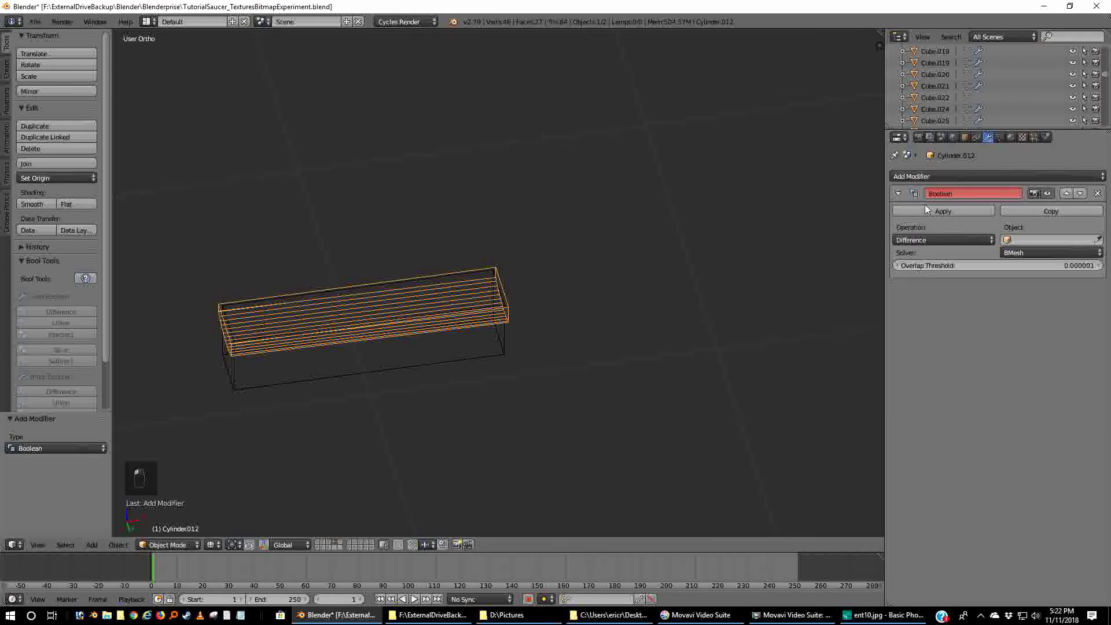
pyautogui.click(1098, 240)
pyautogui.click(499, 348)
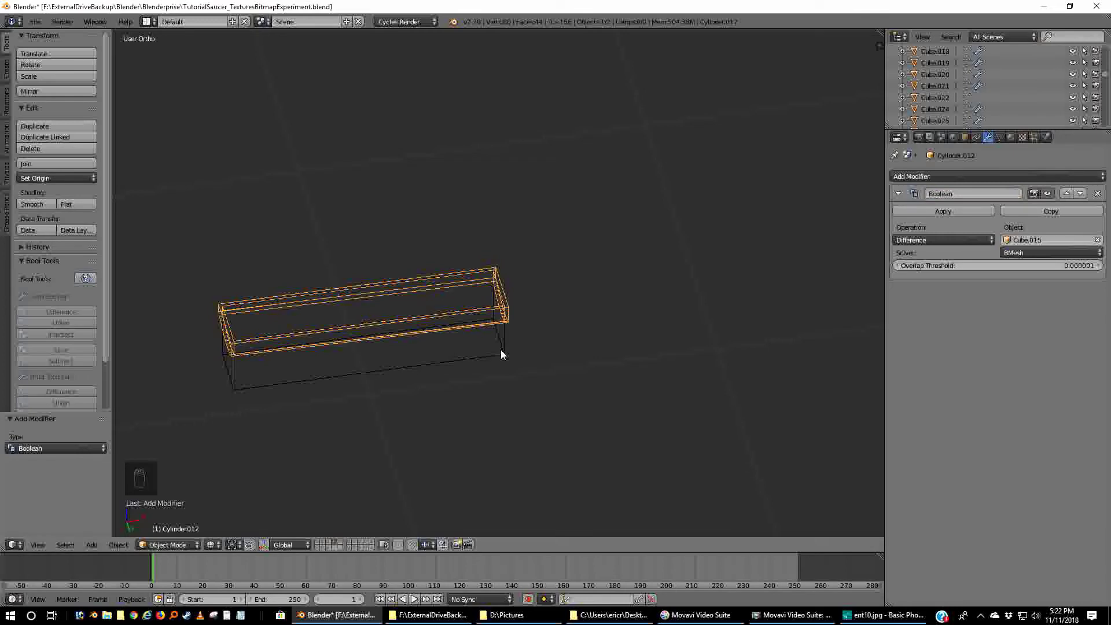
pyautogui.click(929, 211)
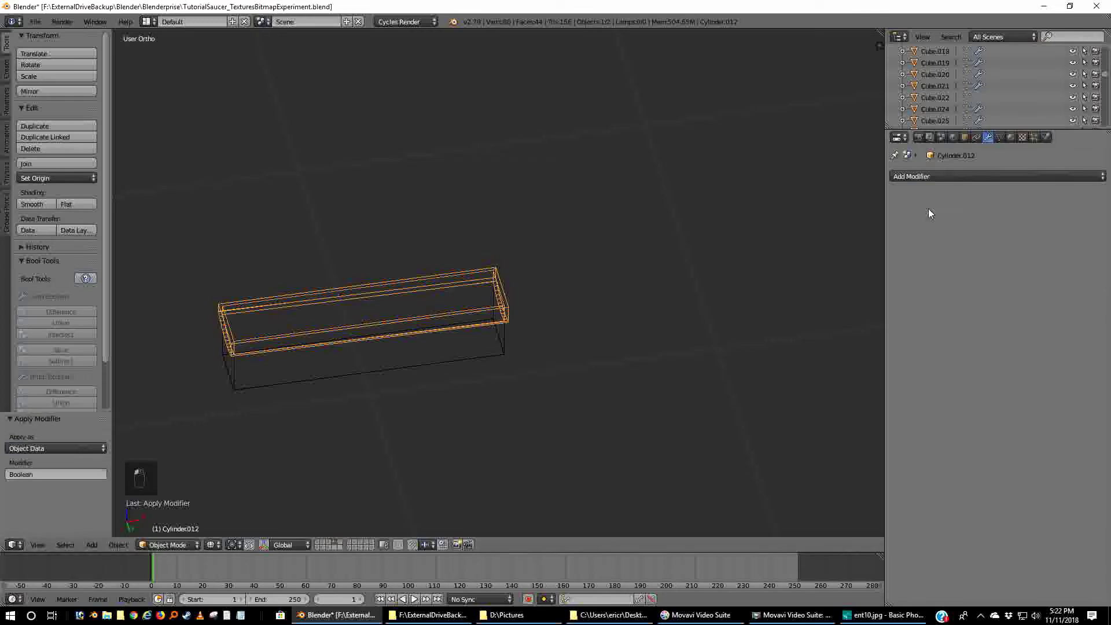
# - Move the inner box Cube.015 to layer 6 and select the remaining panel frame Cylinder.012
pyautogui.click(482, 355)
pyautogui.press('m')
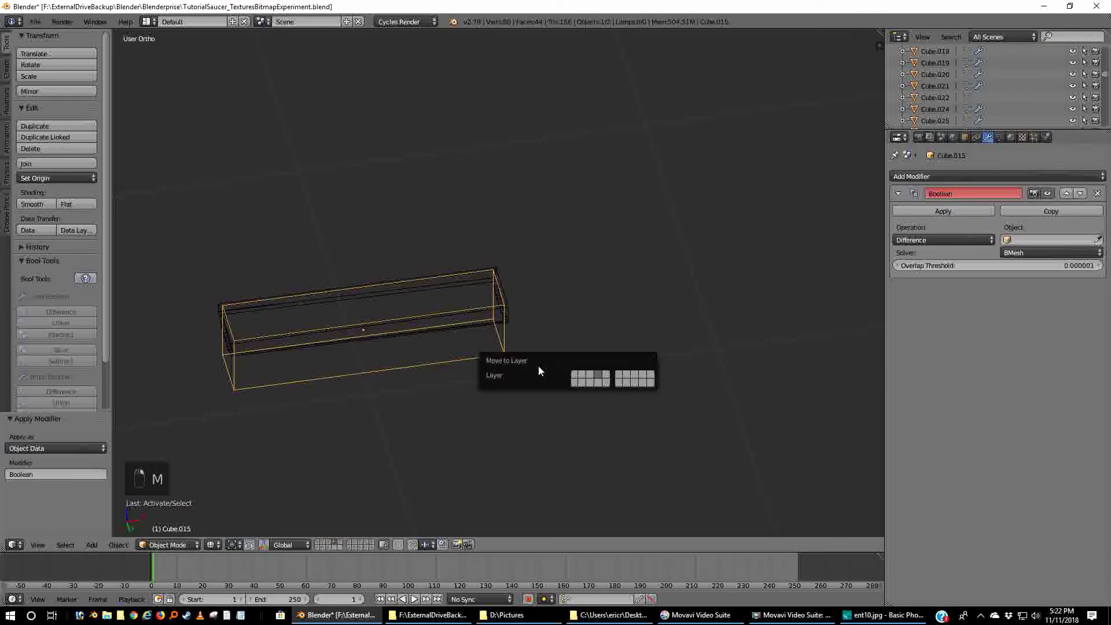
pyautogui.click(618, 376)
pyautogui.click(501, 312)
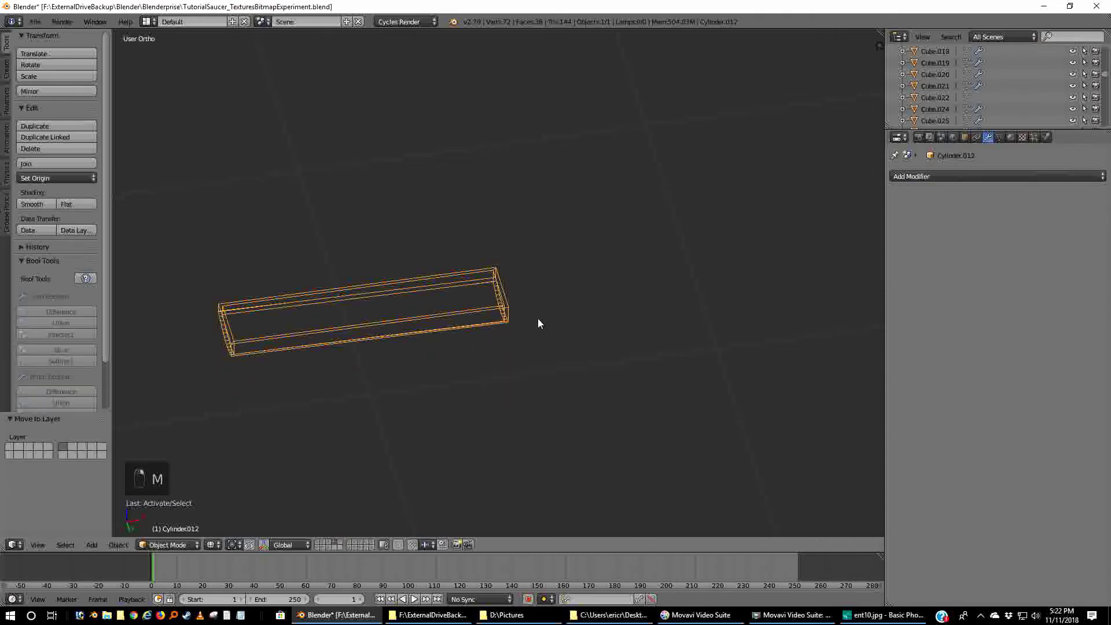
# - Delete the flat top row of vertices from the panel frame's mesh, keeping only the curved lower part
pyautogui.press('z')
pyautogui.moveTo(535, 342); pyautogui.dragTo(603, 273, button='middle')
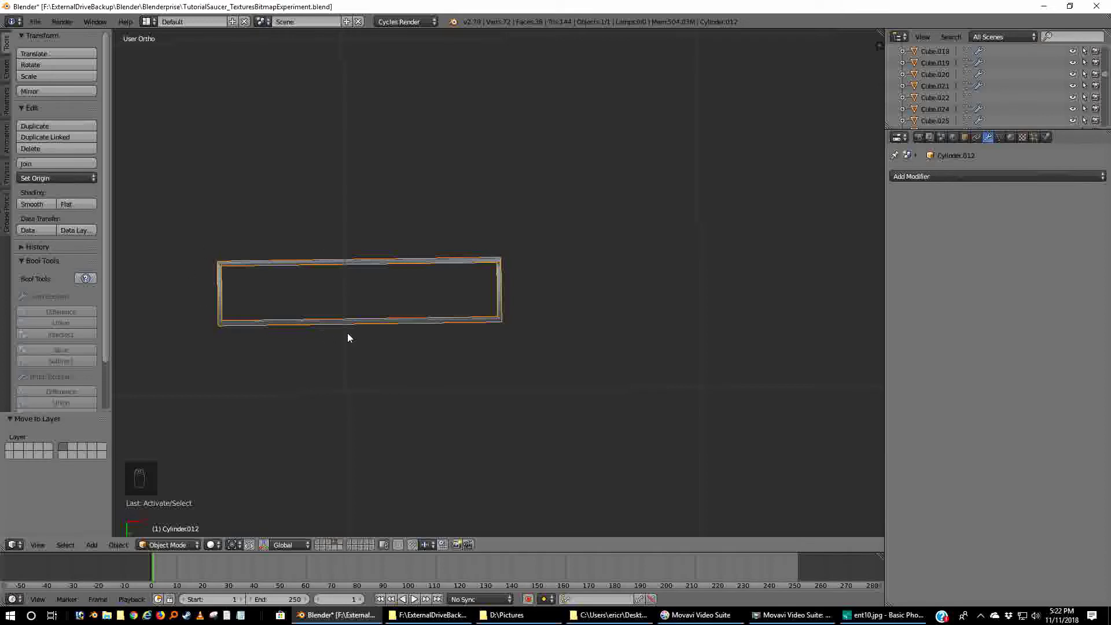
pyautogui.press('KP_1')
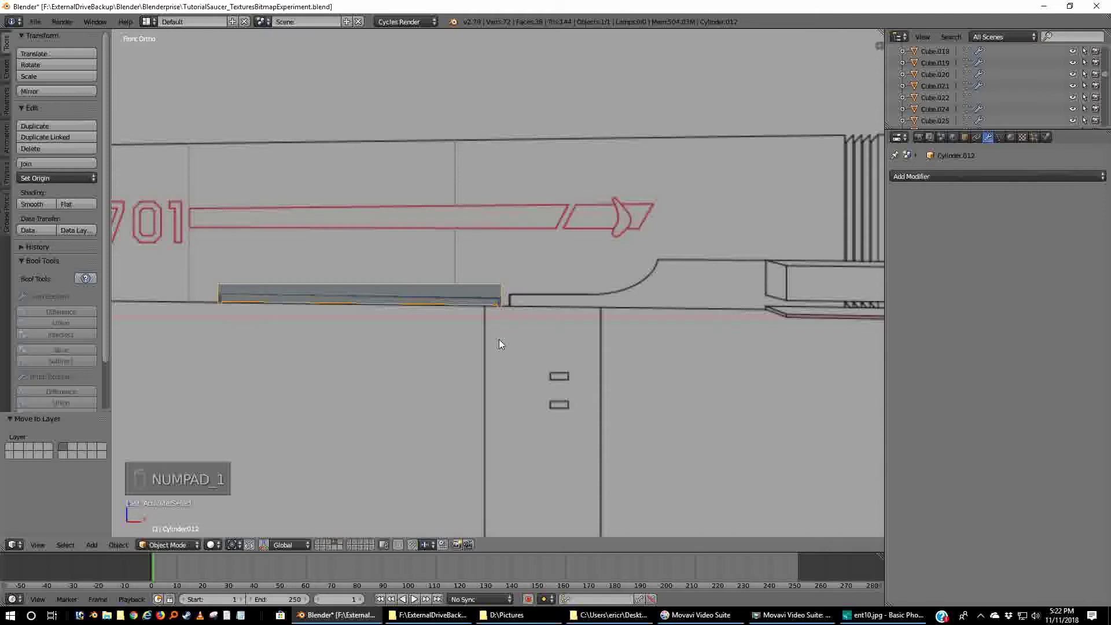
pyautogui.press('z')
pyautogui.moveTo(548, 323)
pyautogui.mouseDown(button='middle')
pyautogui.moveTo(519, 358)
pyautogui.moveTo(541, 339)
pyautogui.mouseUp(button='middle')
pyautogui.press('Tab')
pyautogui.press('a')
pyautogui.press('a')
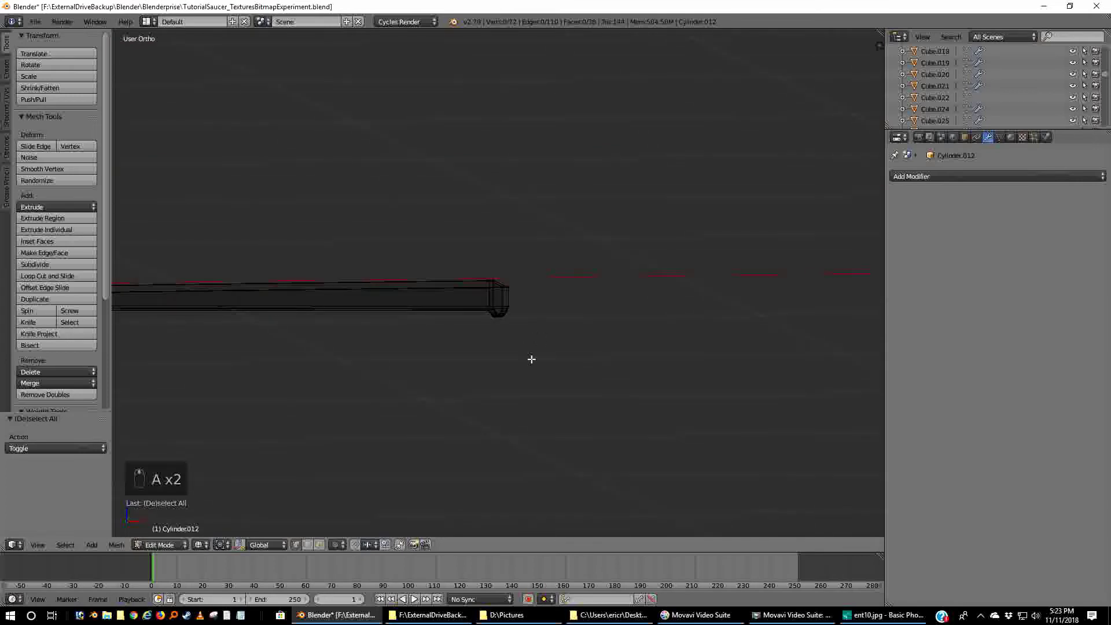
pyautogui.press('KP_1')
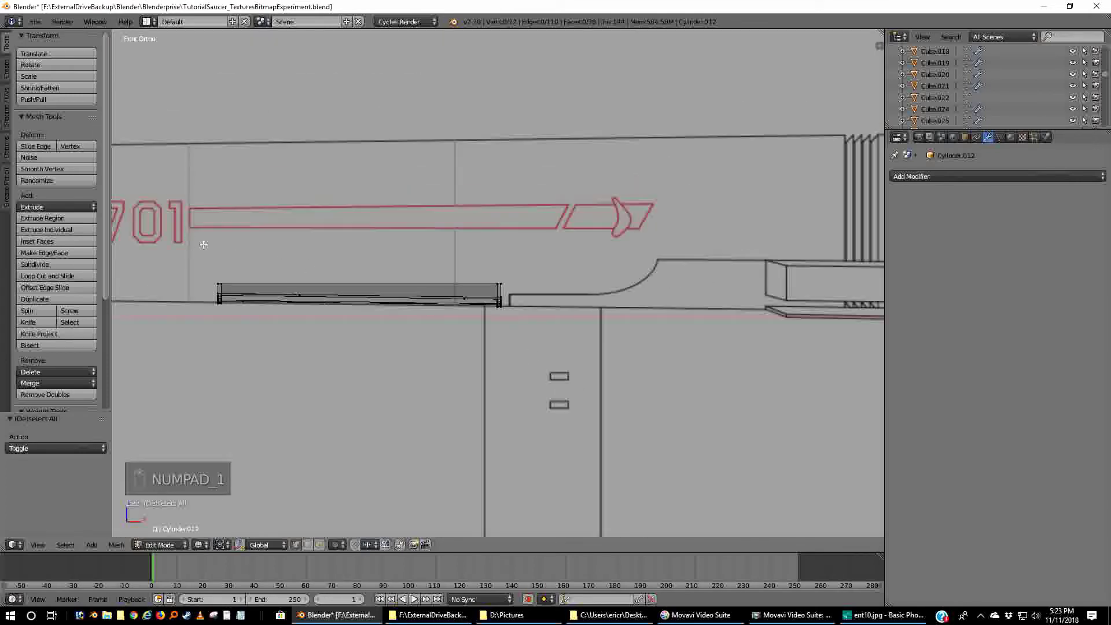
pyautogui.press('b')
pyautogui.moveTo(196, 259); pyautogui.dragTo(527, 289)
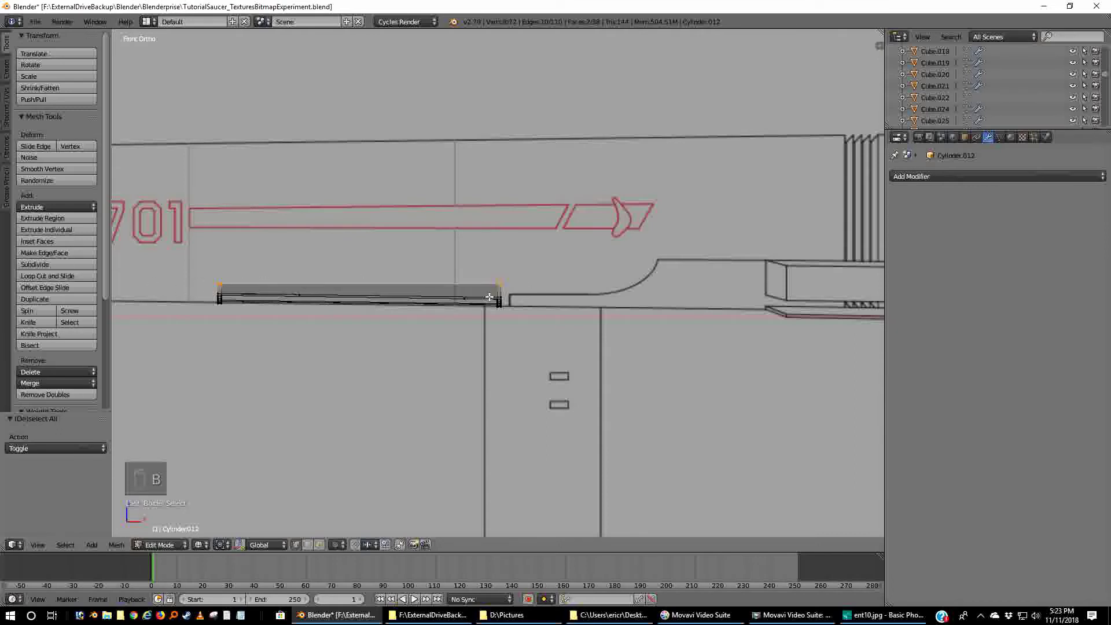
pyautogui.moveTo(489, 296); pyautogui.dragTo(531, 335, button='middle')
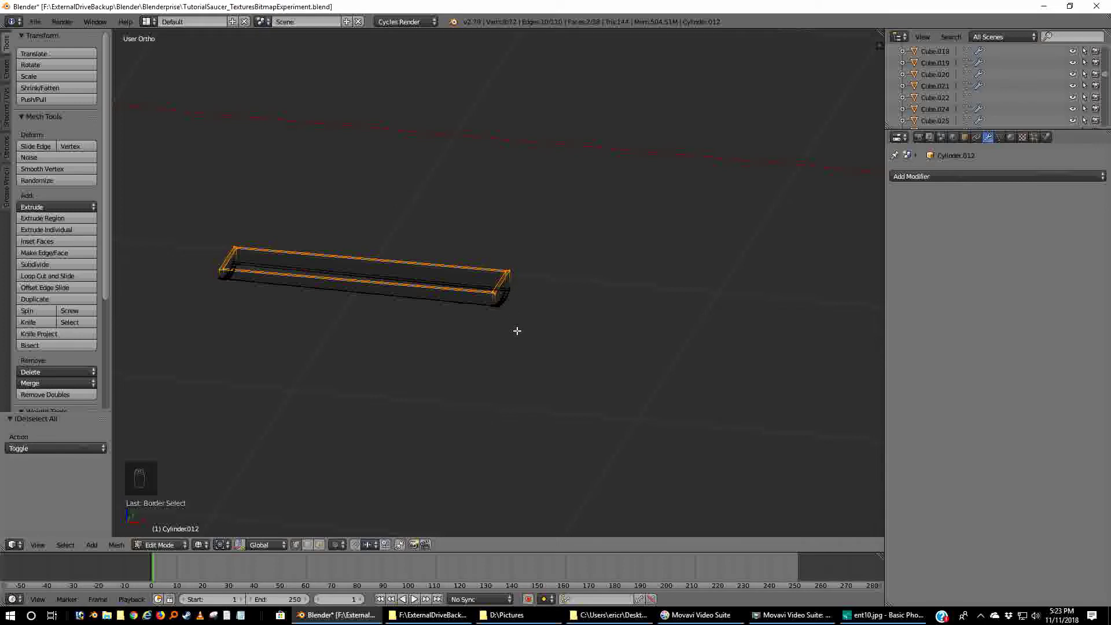
pyautogui.press('x')
pyautogui.click(510, 401)
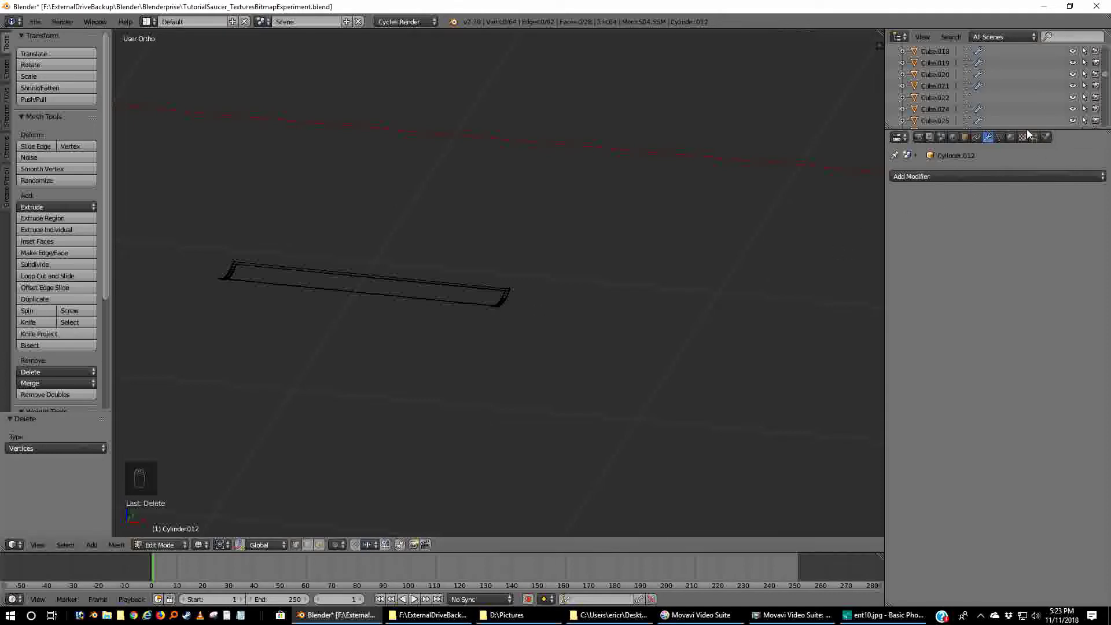
# - Replace the panel frame's WarpEngine material with the existing RedMarkings material
pyautogui.click(1010, 137)
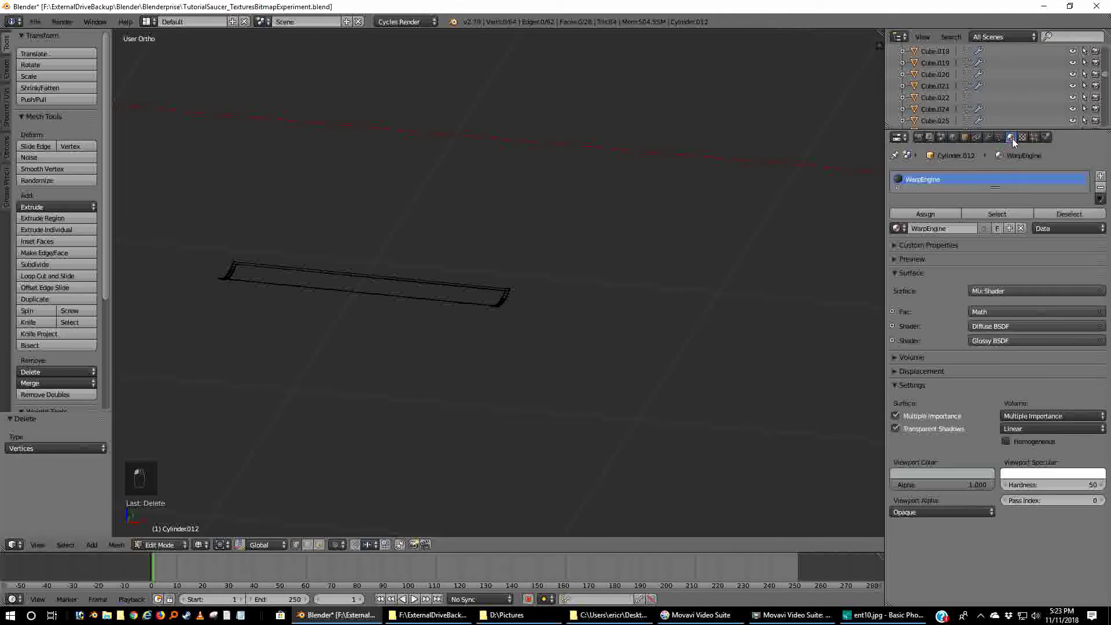
pyautogui.click(1101, 190)
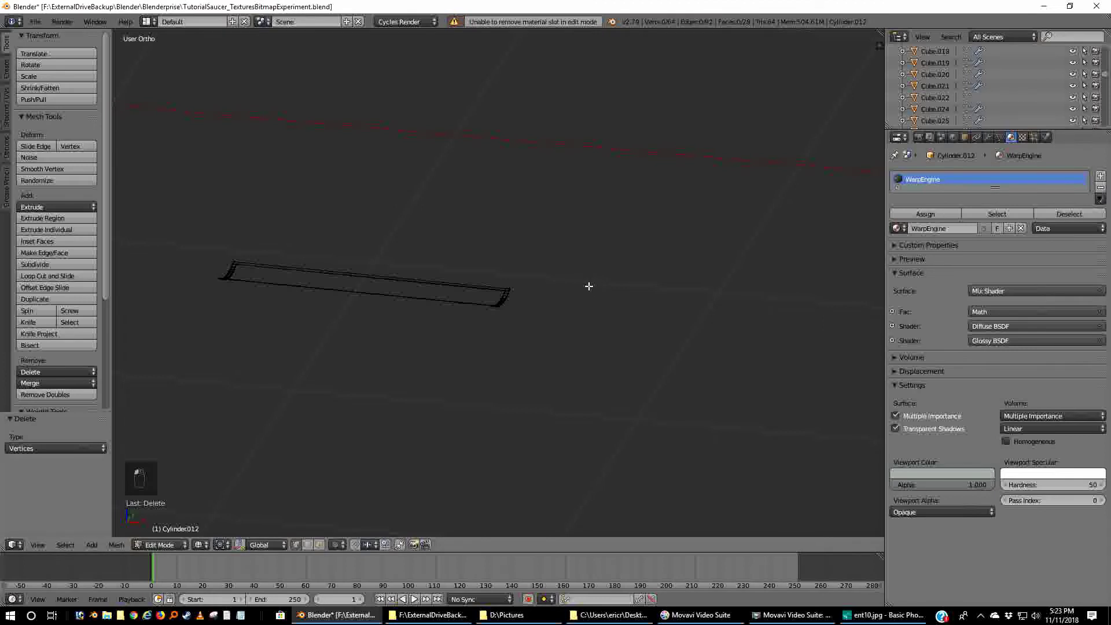
pyautogui.press('Tab')
pyautogui.click(1100, 187)
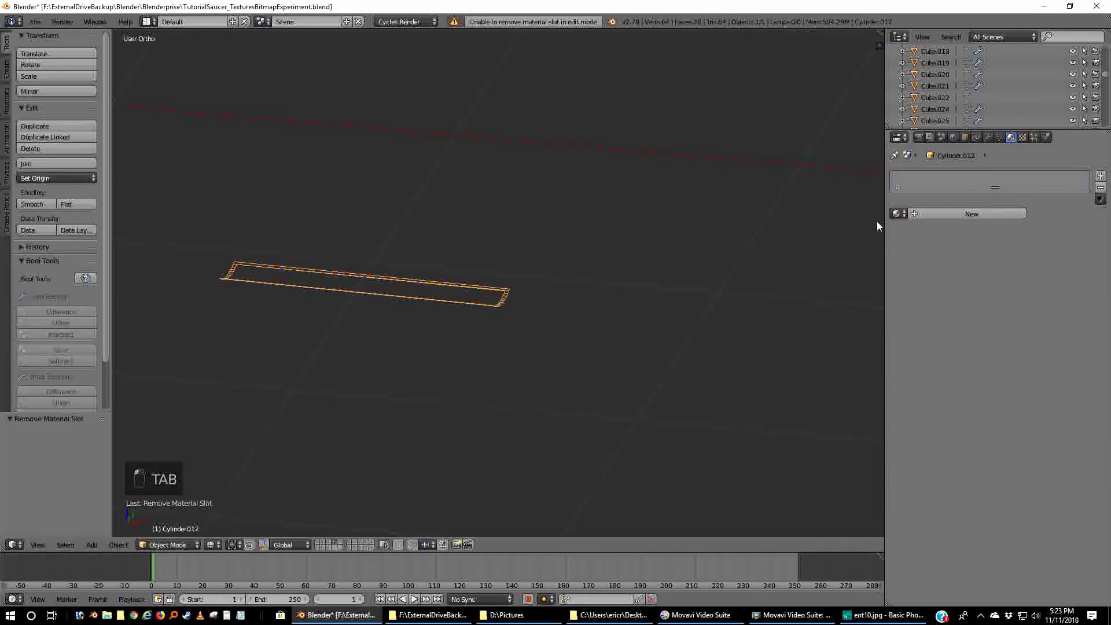
pyautogui.click(897, 213)
pyautogui.scroll(-5, 940, 298)
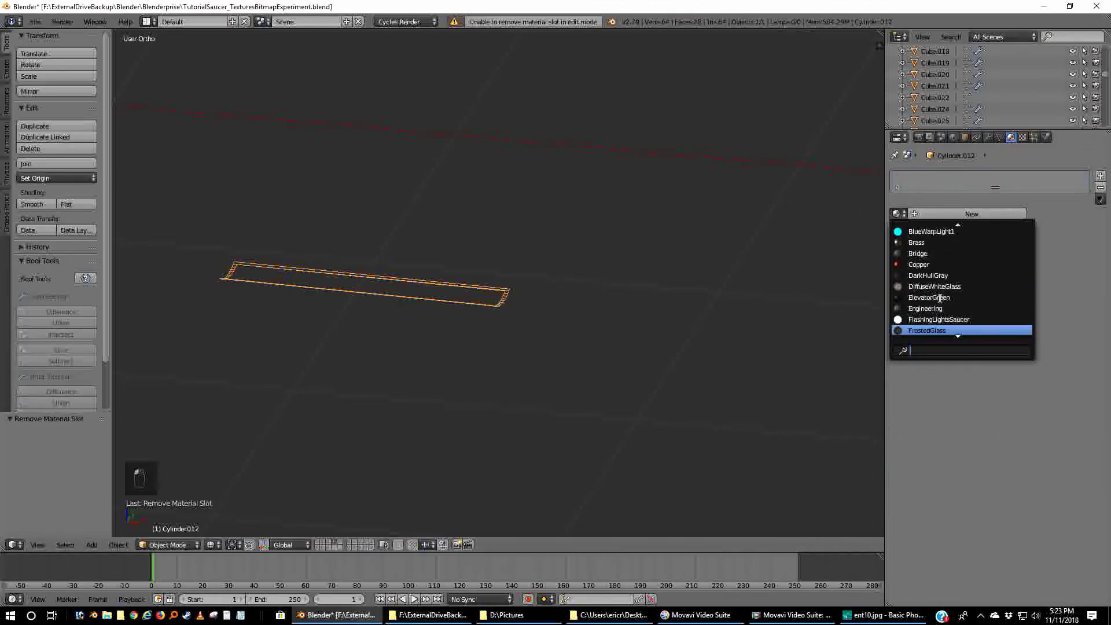
pyautogui.scroll(-1, 940, 299)
pyautogui.write('red')
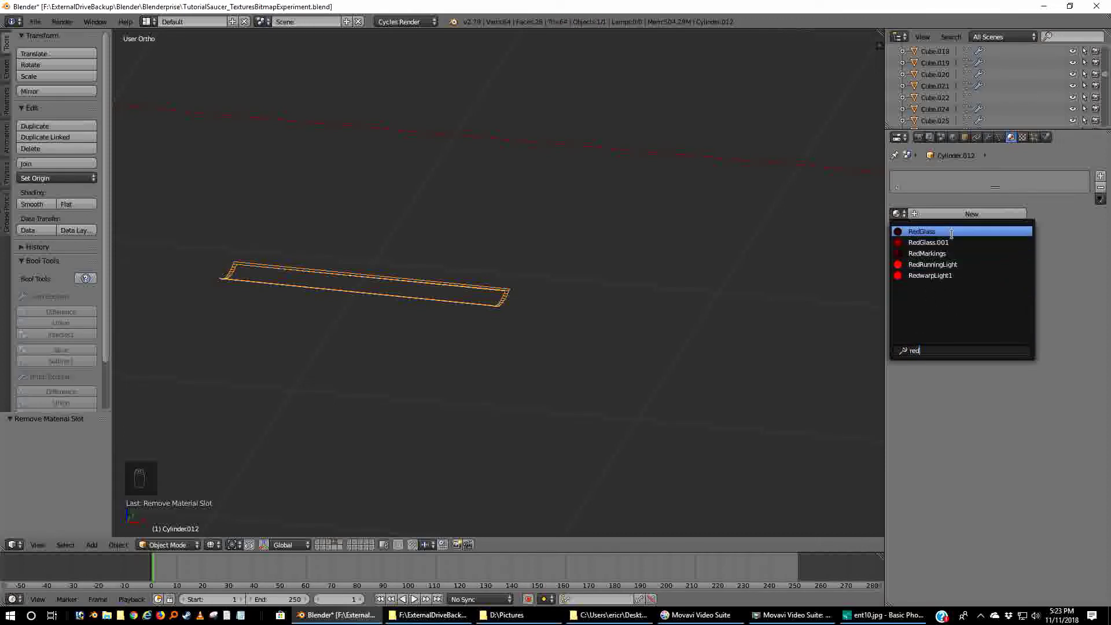
pyautogui.click(949, 254)
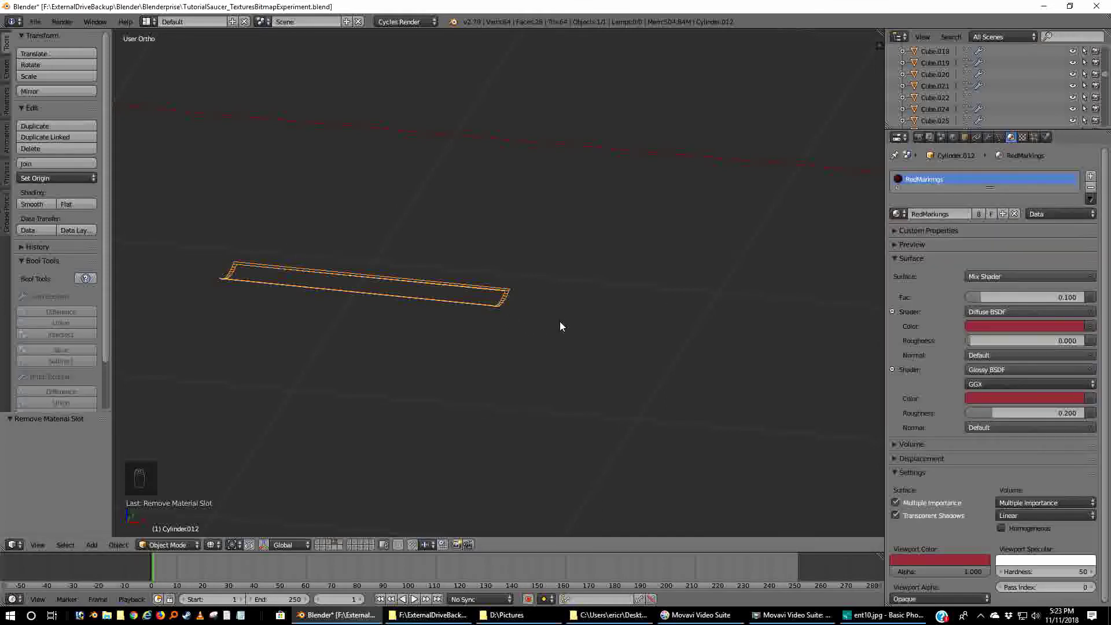
# - Move the panel frame to layer 1 and display that layer in solid shading from the bottom view
pyautogui.press('m')
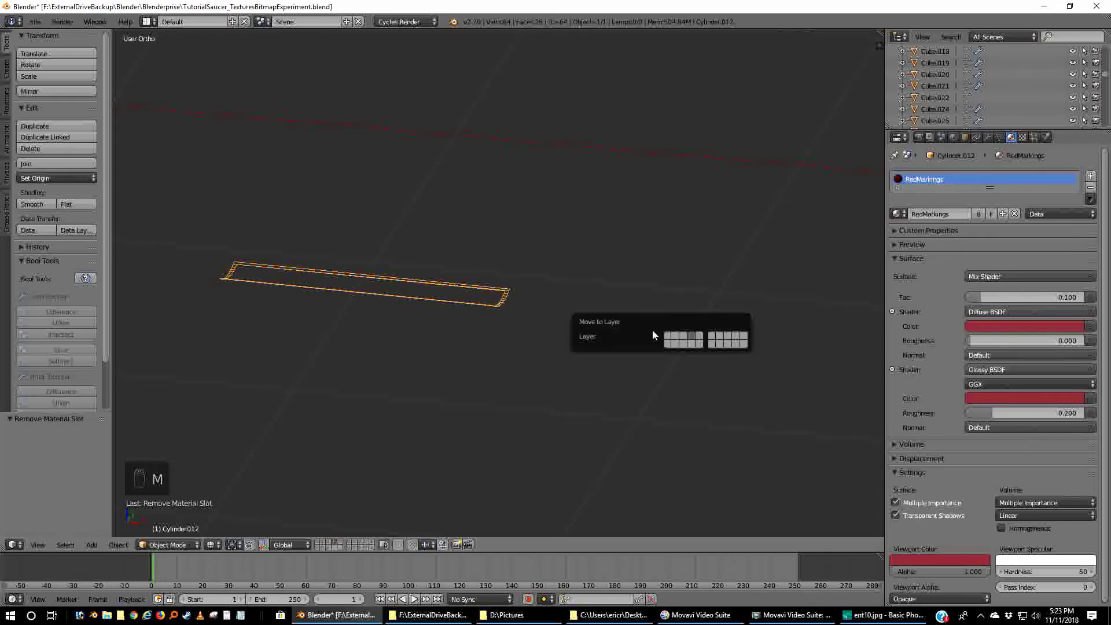
pyautogui.click(668, 335)
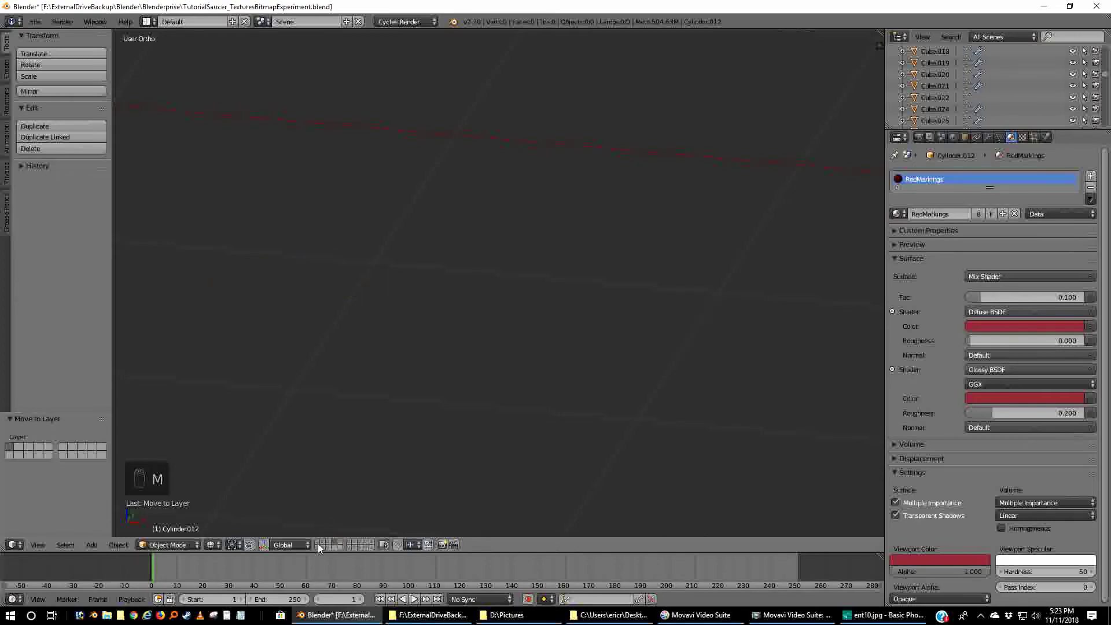
pyautogui.click(319, 543)
pyautogui.moveTo(387, 337); pyautogui.dragTo(404, 266, button='middle')
pyautogui.press('z')
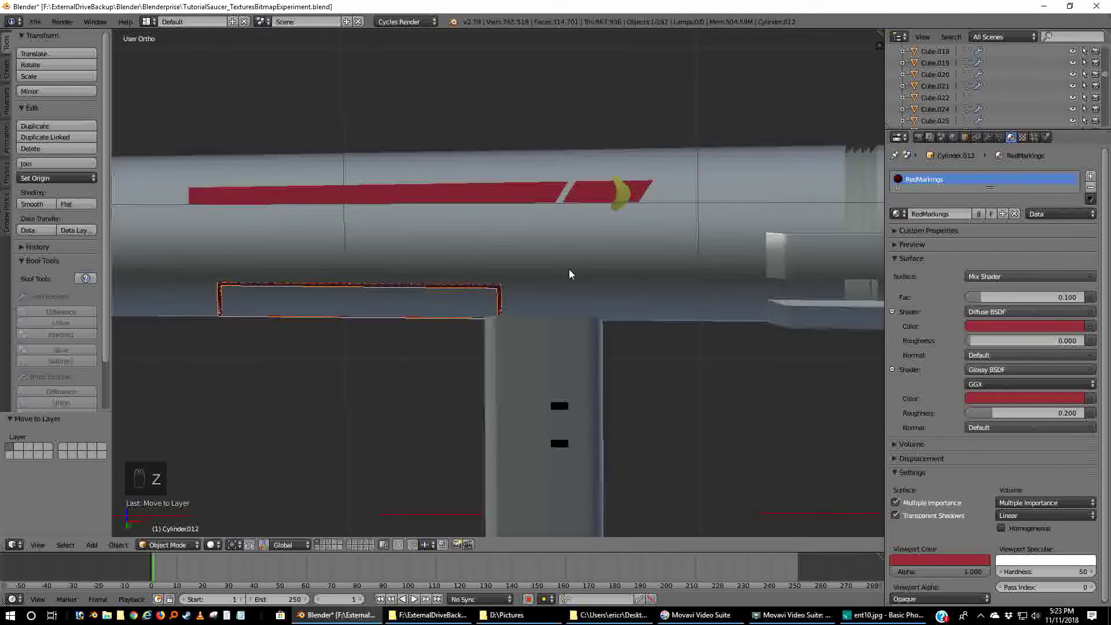
pyautogui.moveTo(568, 269); pyautogui.dragTo(576, 242, button='middle')
pyautogui.press('ctrl+KP_7')
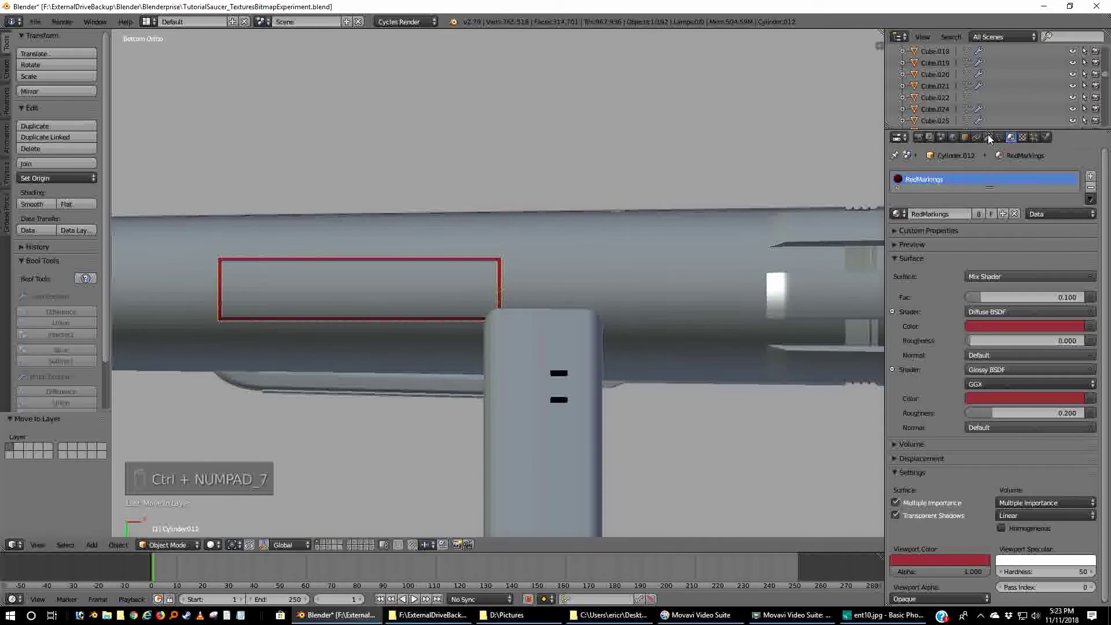
# - Add a Shrinkwrap modifier in Project mode to the panel frame with the nacelle Cylinder.094 as its target
pyautogui.click(964, 137)
pyautogui.scroll(-5, 1014, 485)
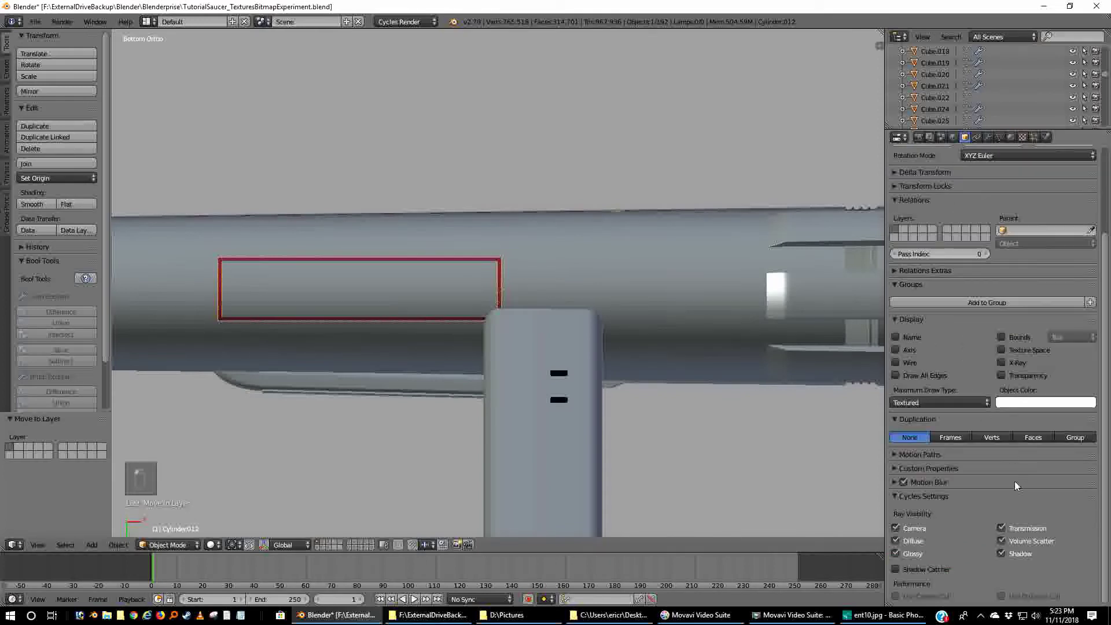
pyautogui.click(988, 139)
pyautogui.click(967, 175)
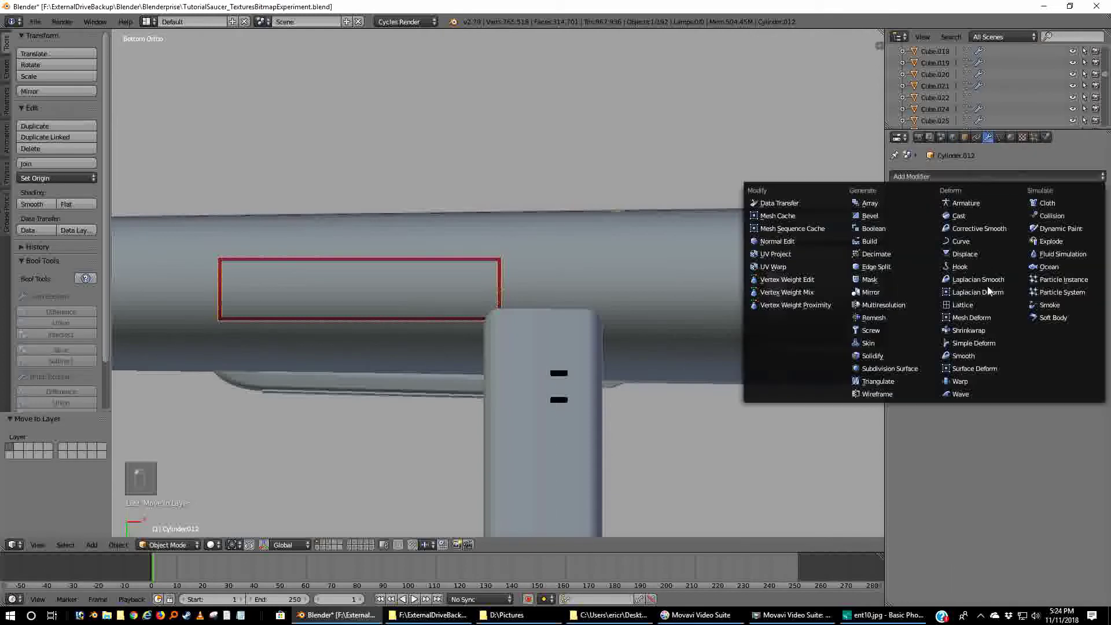
pyautogui.click(974, 330)
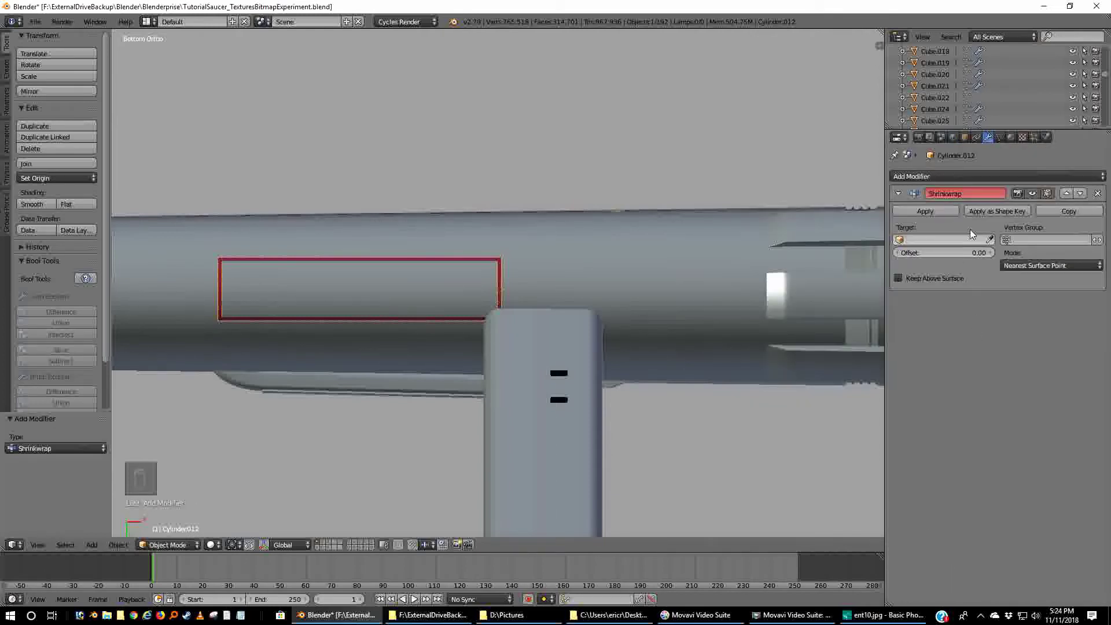
pyautogui.click(1029, 265)
pyautogui.click(1022, 233)
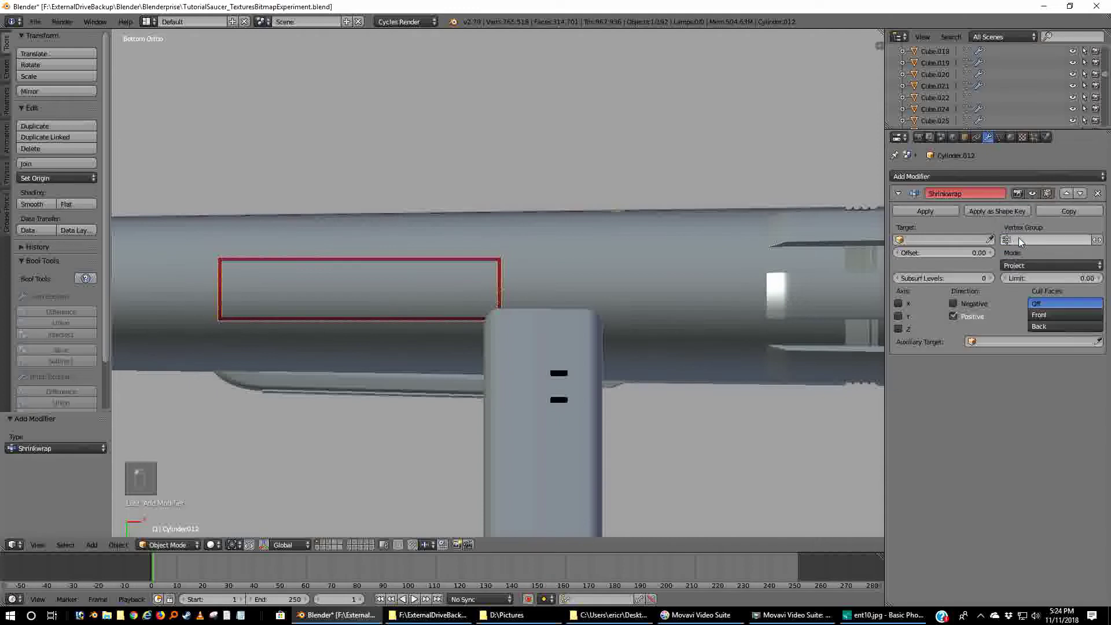
pyautogui.click(989, 239)
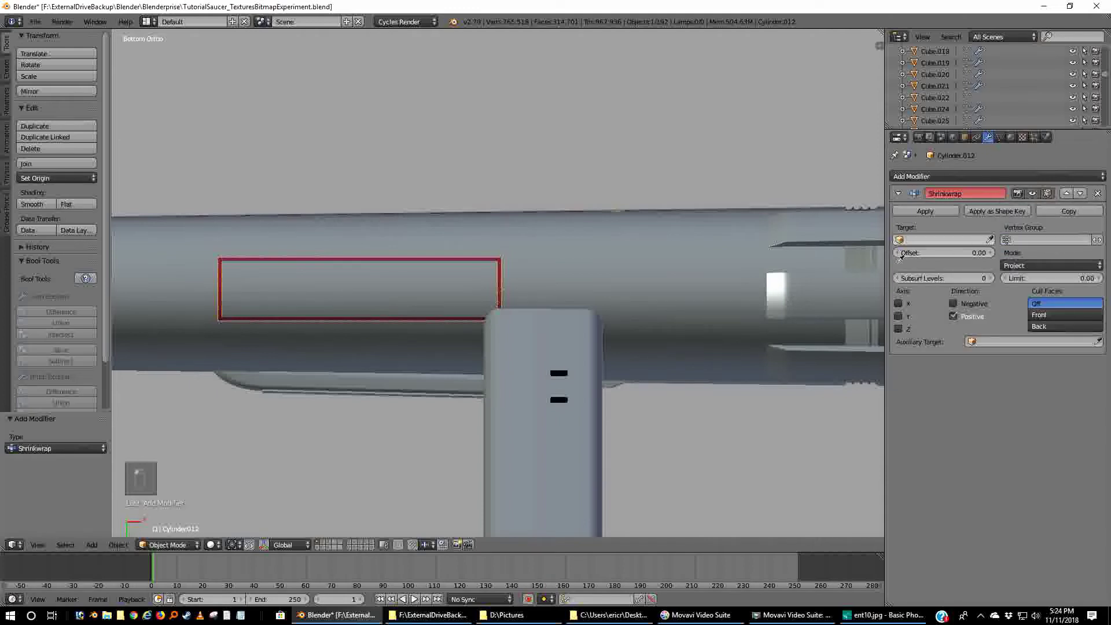
pyautogui.click(360, 285)
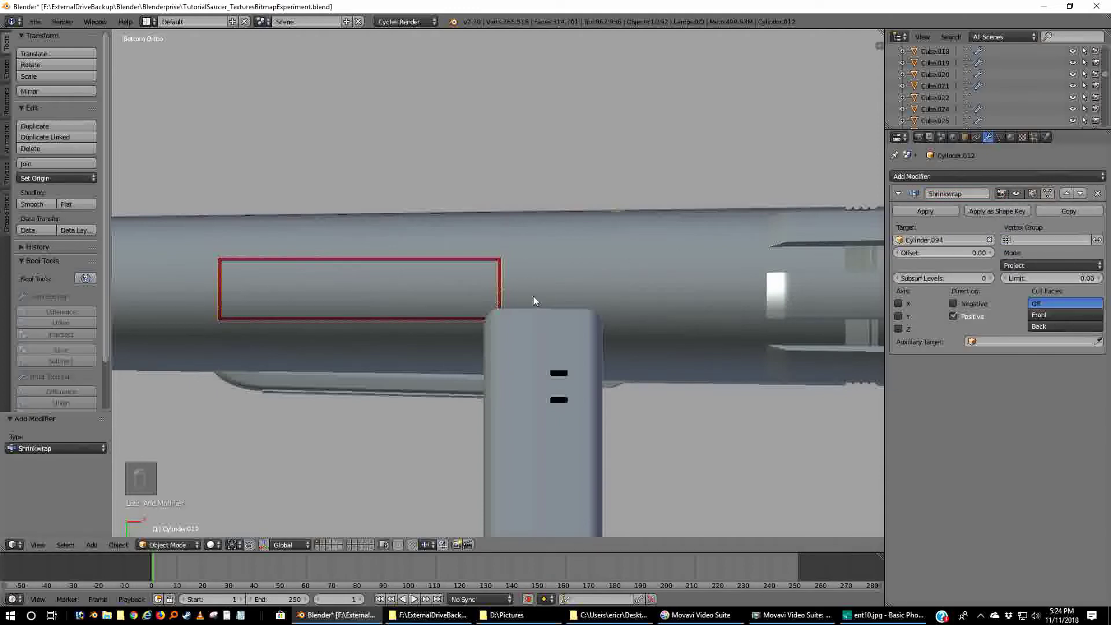
# - Try Shrinkwrap offsets of -0.01, 0.01 and 0.03 on the panel frame, then return the offset to 0
pyautogui.click(896, 252)
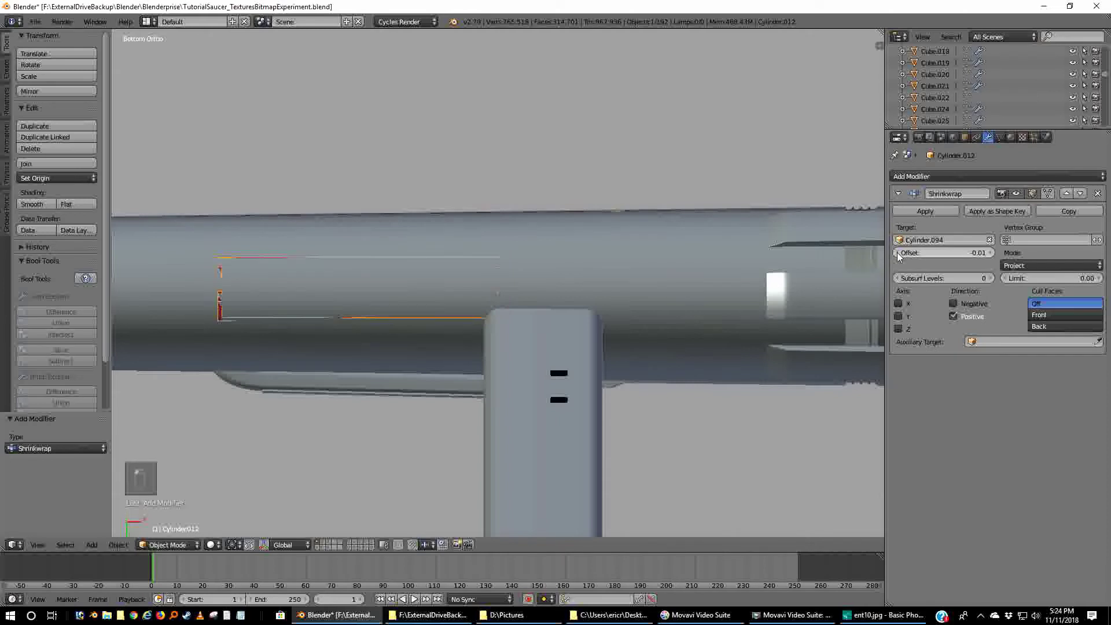
pyautogui.click(989, 253)
pyautogui.click(990, 253)
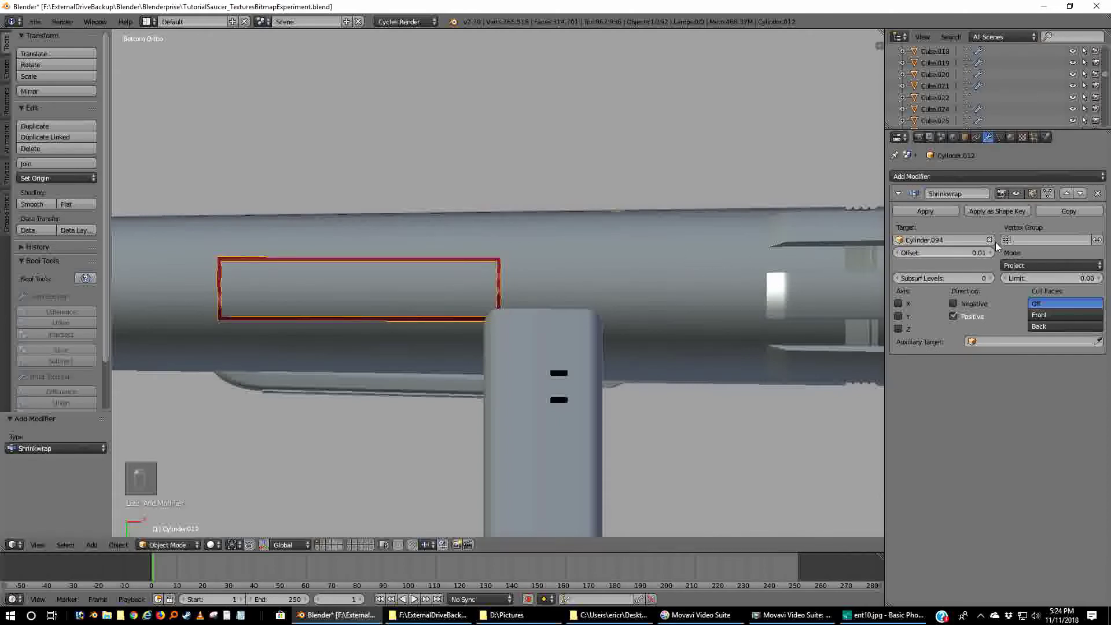
pyautogui.click(990, 253)
pyautogui.click(990, 253)
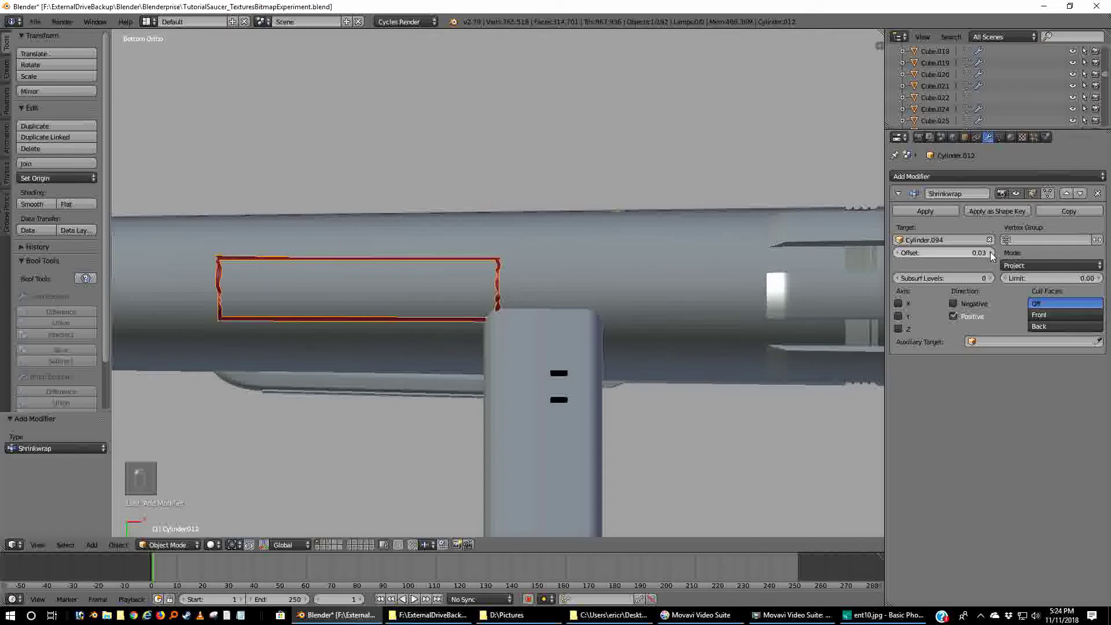
pyautogui.click(895, 252)
pyautogui.click(896, 253)
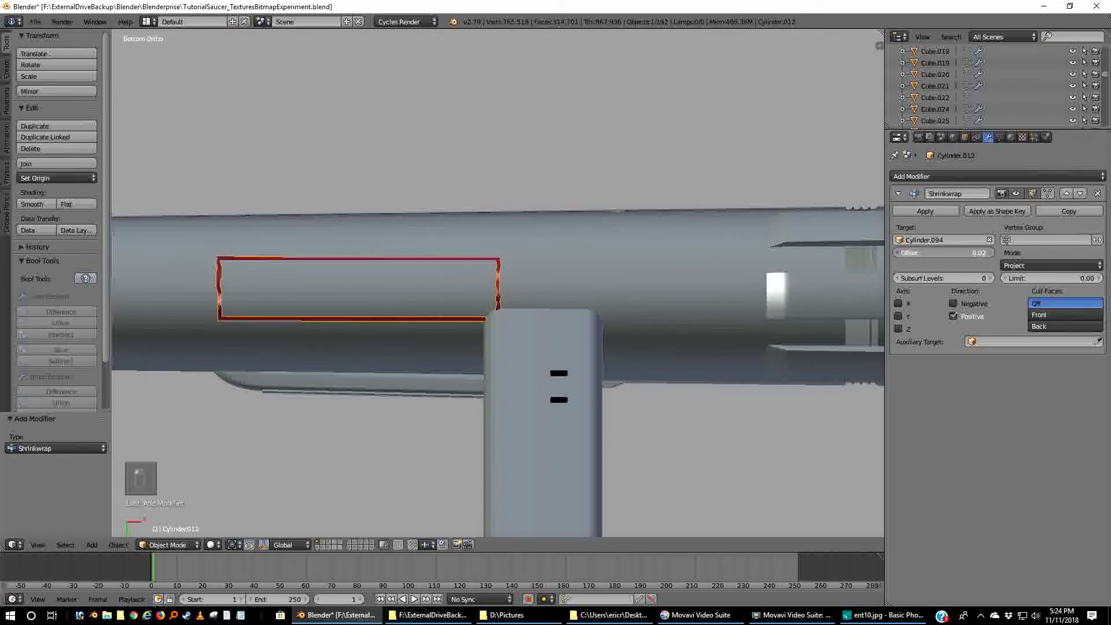
pyautogui.click(894, 252)
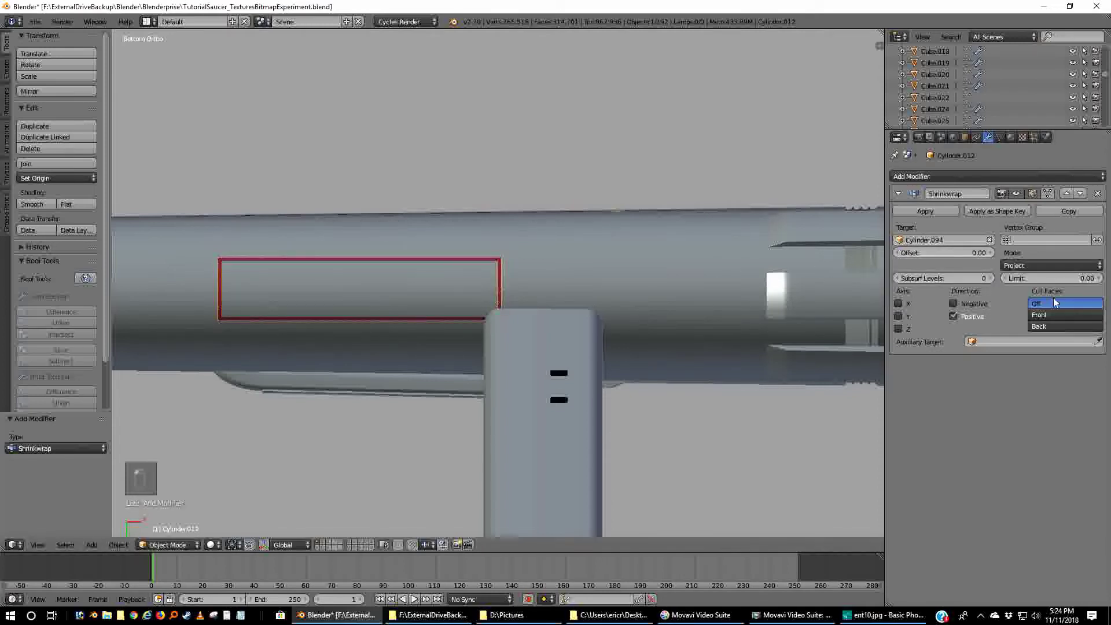
# - Try the Nearest Vertex mode for the Shrinkwrap modifier, then set the mode to Nearest Surface Point
pyautogui.click(1052, 266)
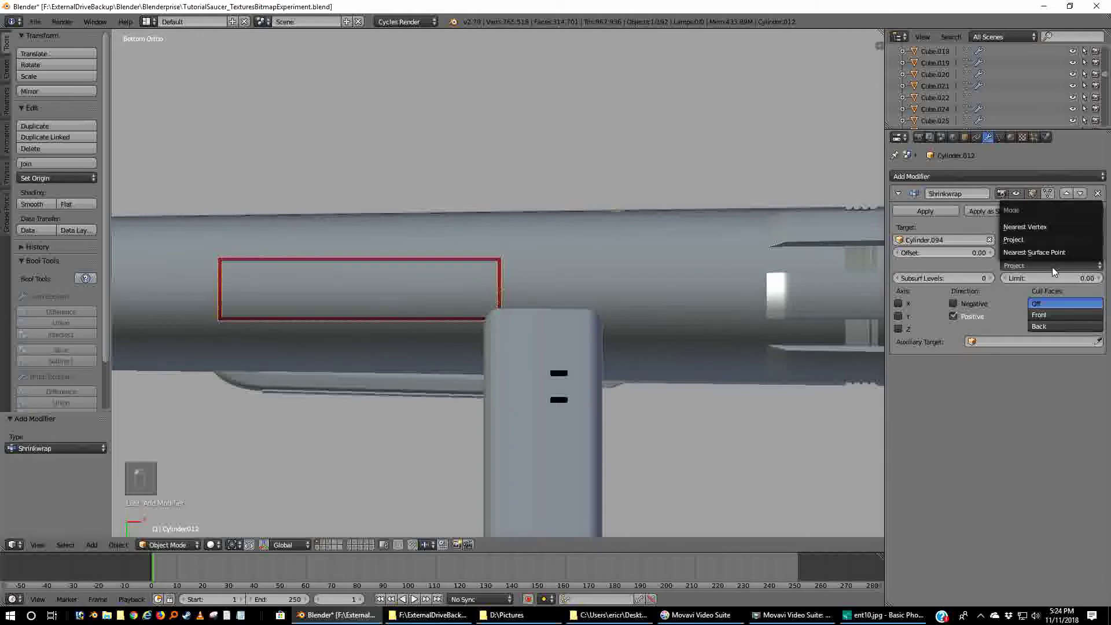
pyautogui.click(1040, 228)
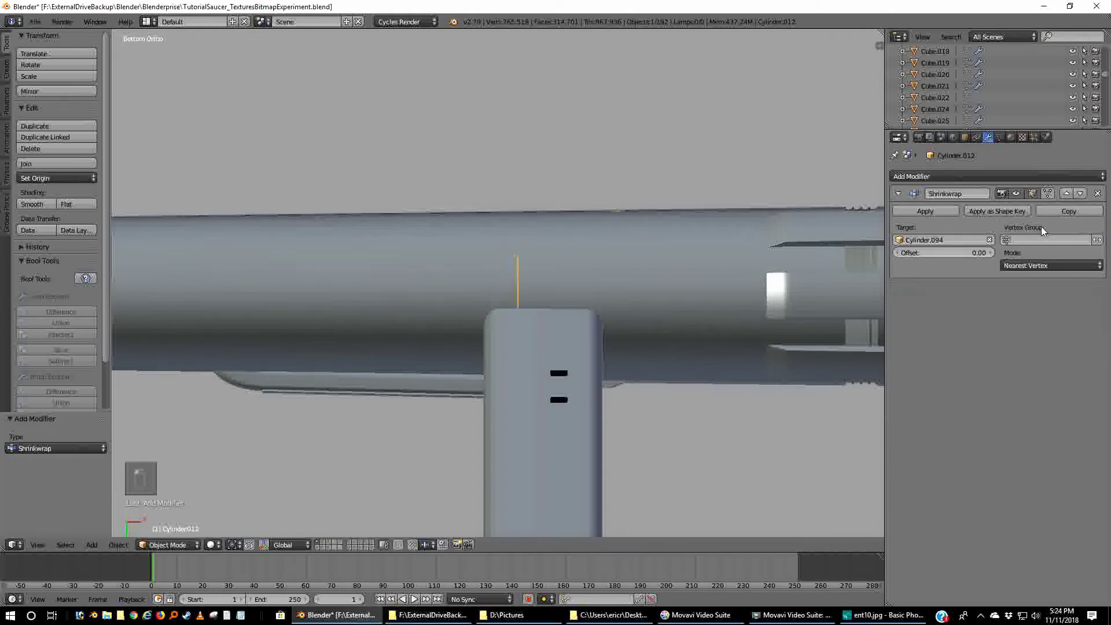
pyautogui.click(1025, 263)
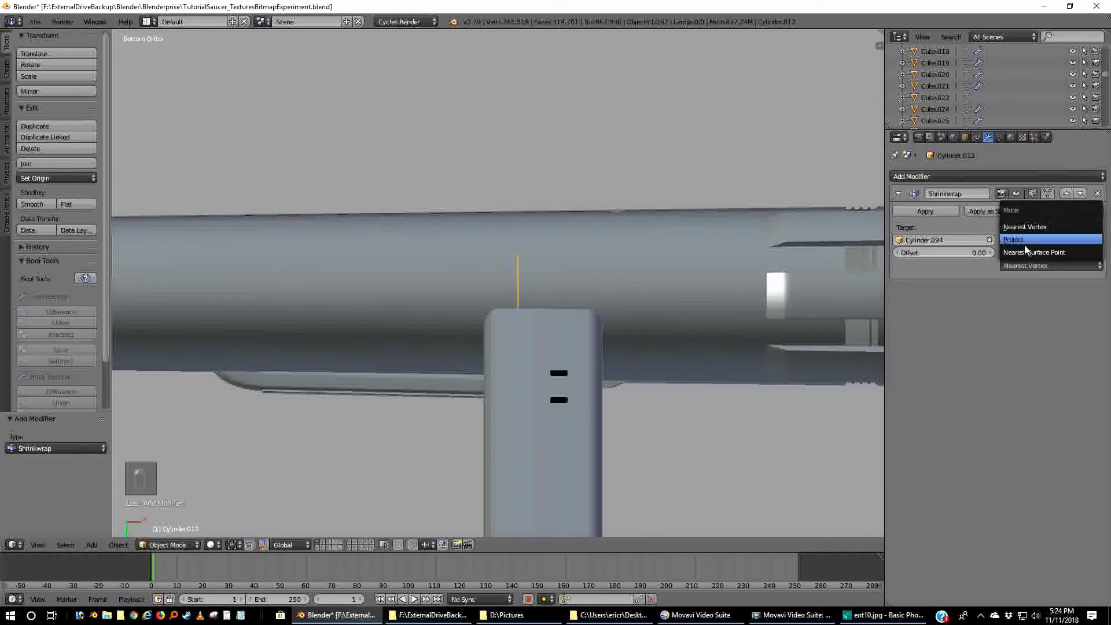
pyautogui.click(1025, 252)
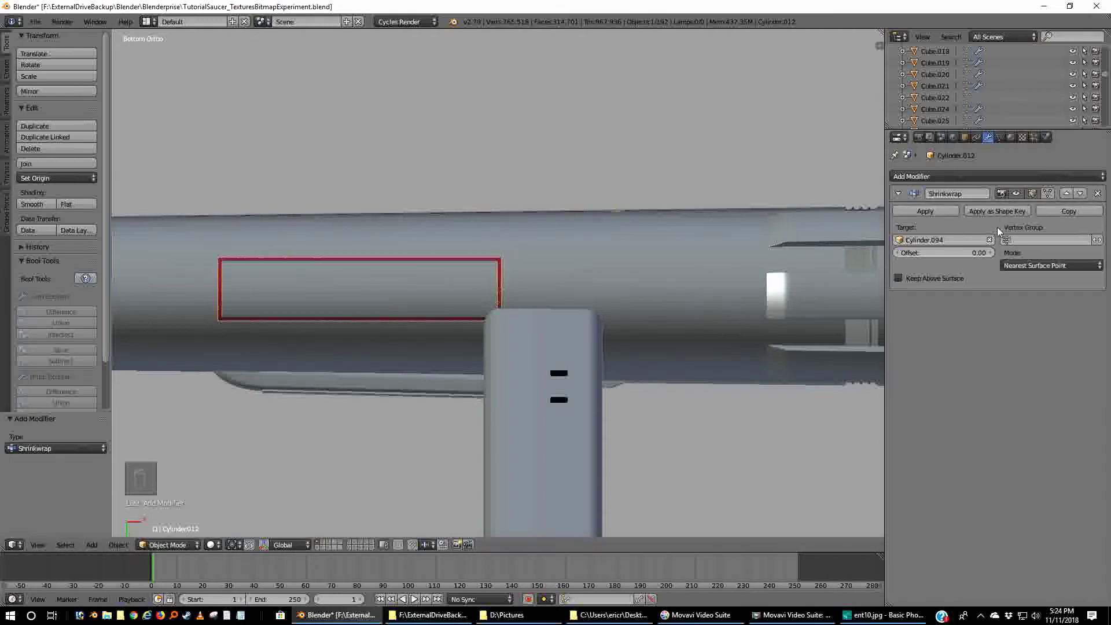
# - Test small Shrinkwrap offset changes, return the offset to 0 and enable Keep Above Surface
pyautogui.click(897, 253)
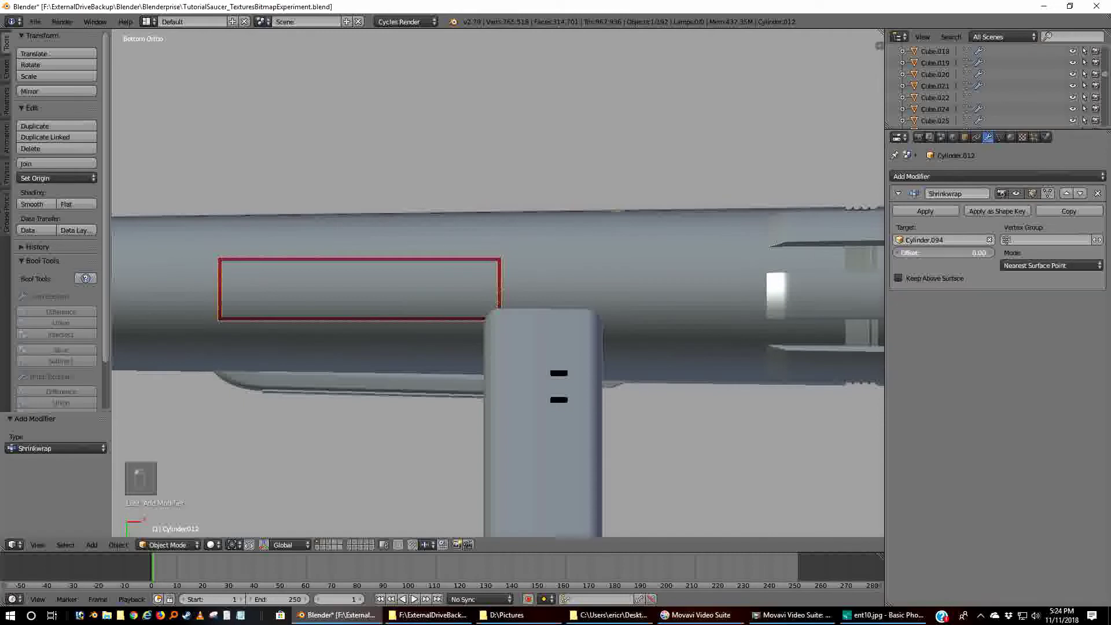
pyautogui.click(991, 252)
pyautogui.click(991, 252)
pyautogui.click(896, 253)
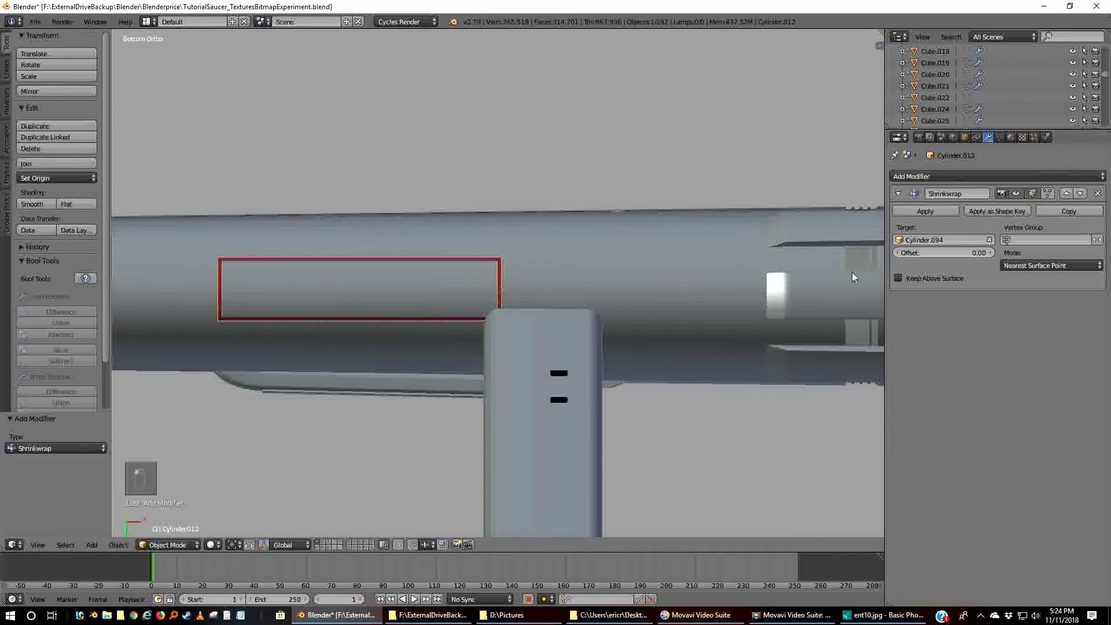
pyautogui.click(897, 278)
pyautogui.moveTo(867, 278); pyautogui.dragTo(612, 320, button='middle')
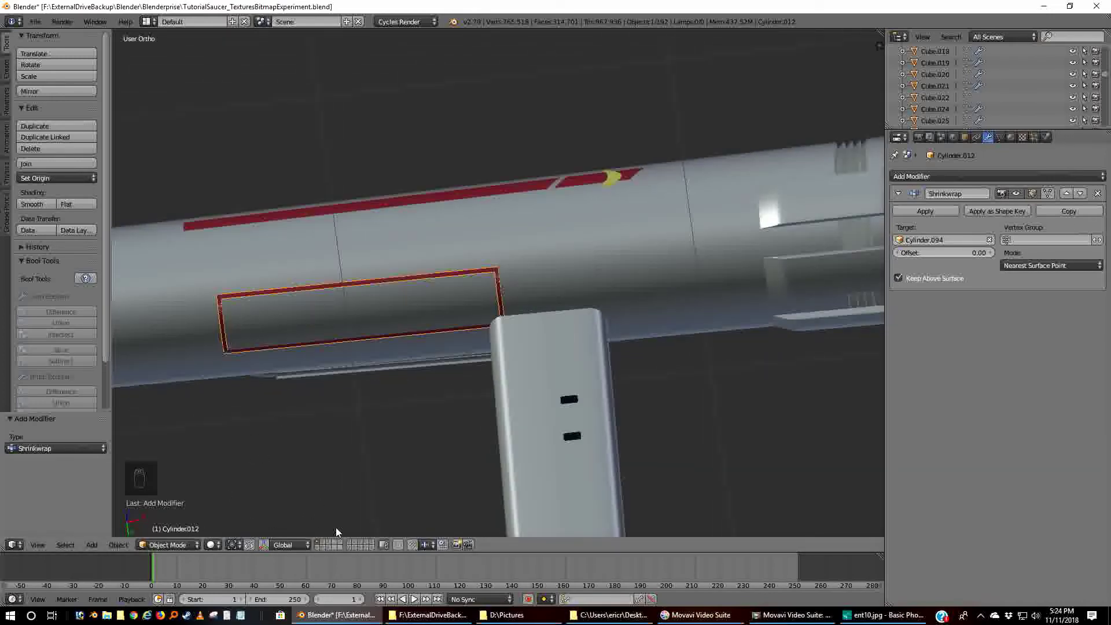
# - Display the ship's hull layer together with the markings and lighting layers
pyautogui.keyDown('shift'); pyautogui.click(322, 543); pyautogui.keyUp('shift')
pyautogui.click(339, 543)
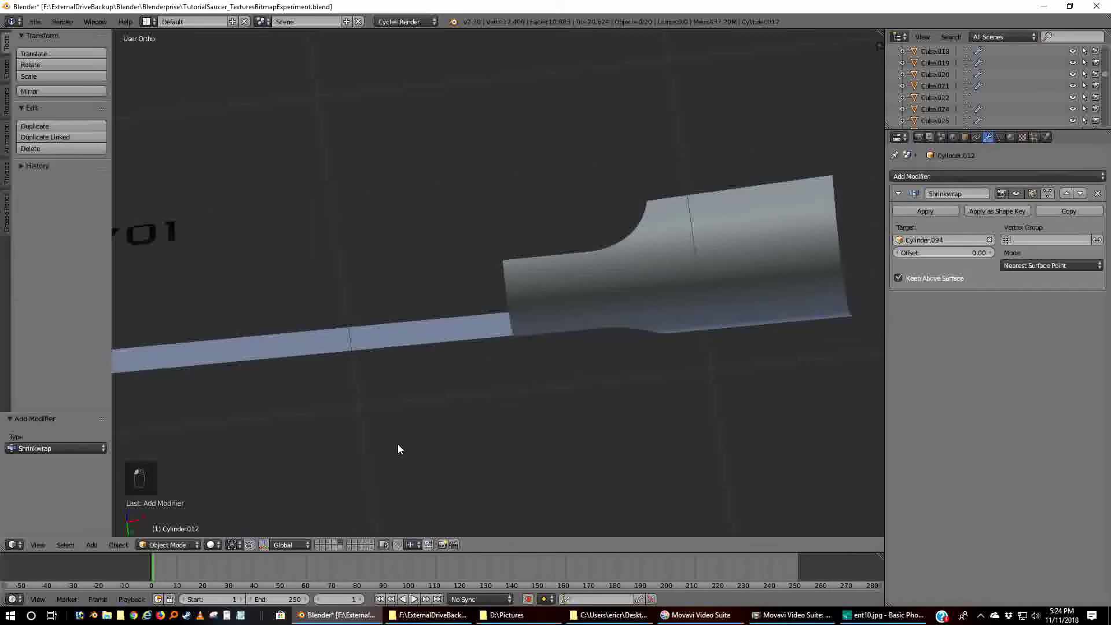
pyautogui.scroll(-4, 397, 443)
pyautogui.scroll(3, 396, 451)
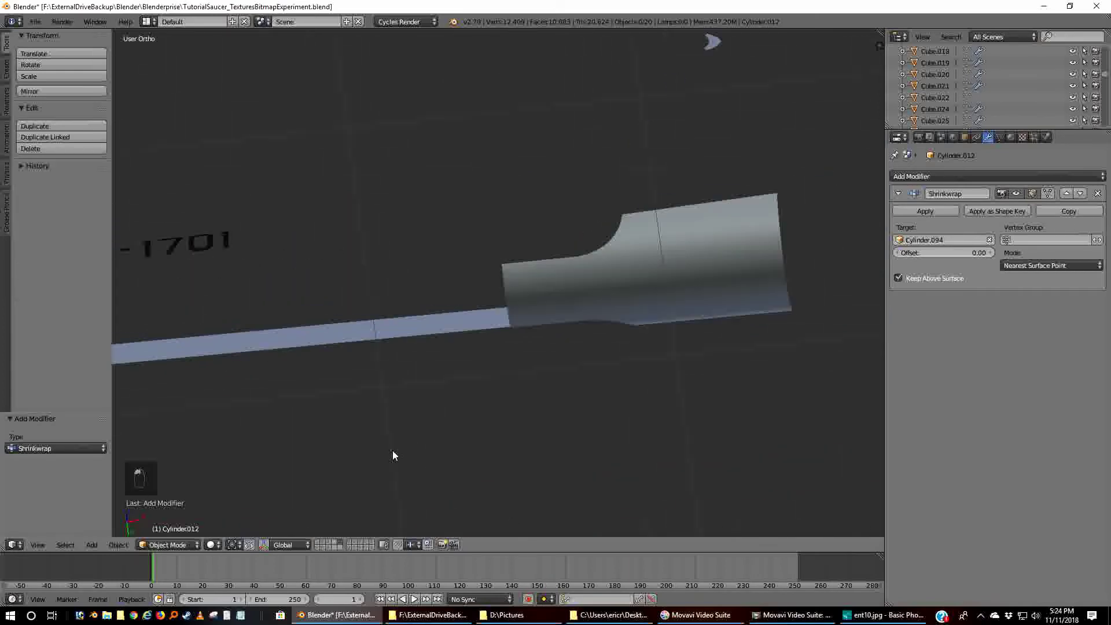
pyautogui.keyDown('shift'); pyautogui.click(318, 541); pyautogui.keyUp('shift')
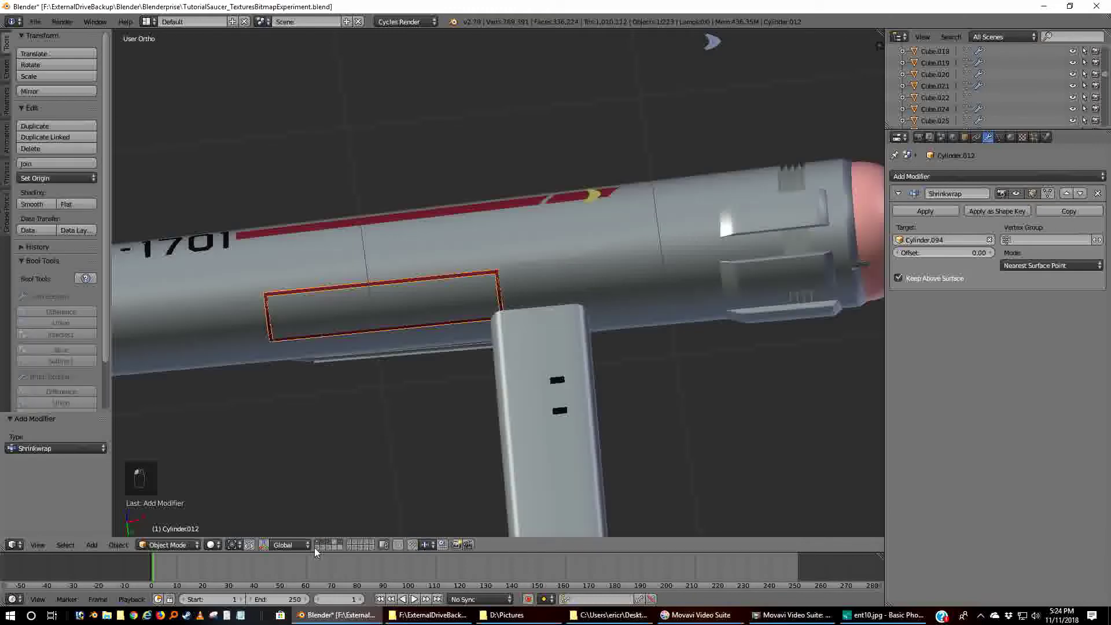
pyautogui.keyDown('shift'); pyautogui.click(315, 548); pyautogui.keyUp('shift')
pyautogui.keyDown('shift'); pyautogui.click(321, 546); pyautogui.keyUp('shift')
pyautogui.keyDown('shift'); pyautogui.click(315, 547); pyautogui.keyUp('shift')
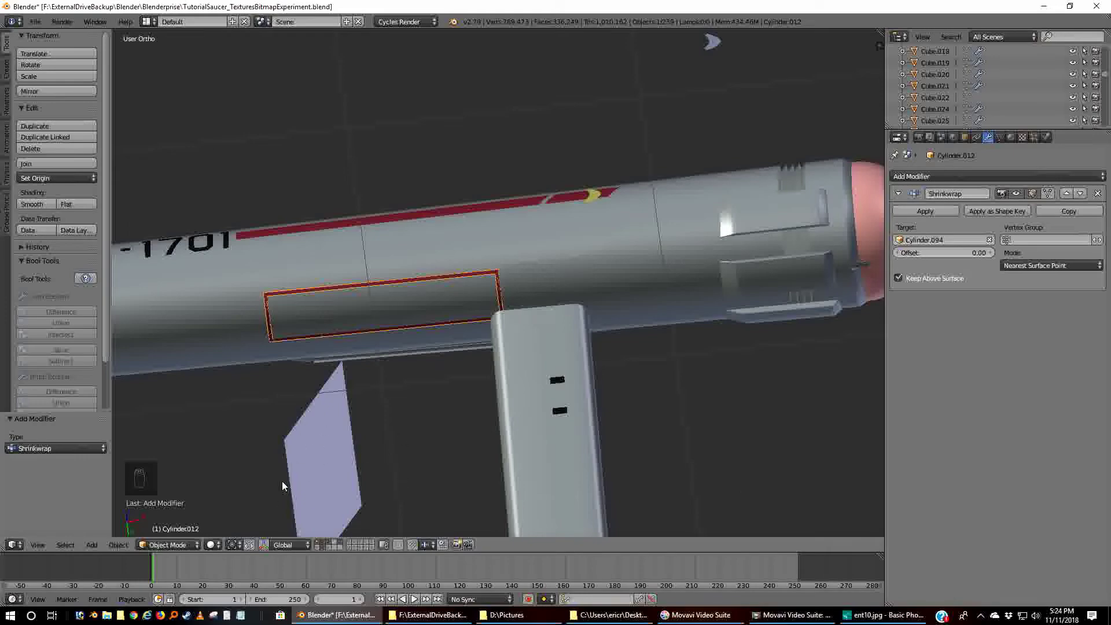
# - Preview the panel frame on the nacelle's underside in rendered shading, then return to solid shading
pyautogui.click(212, 544)
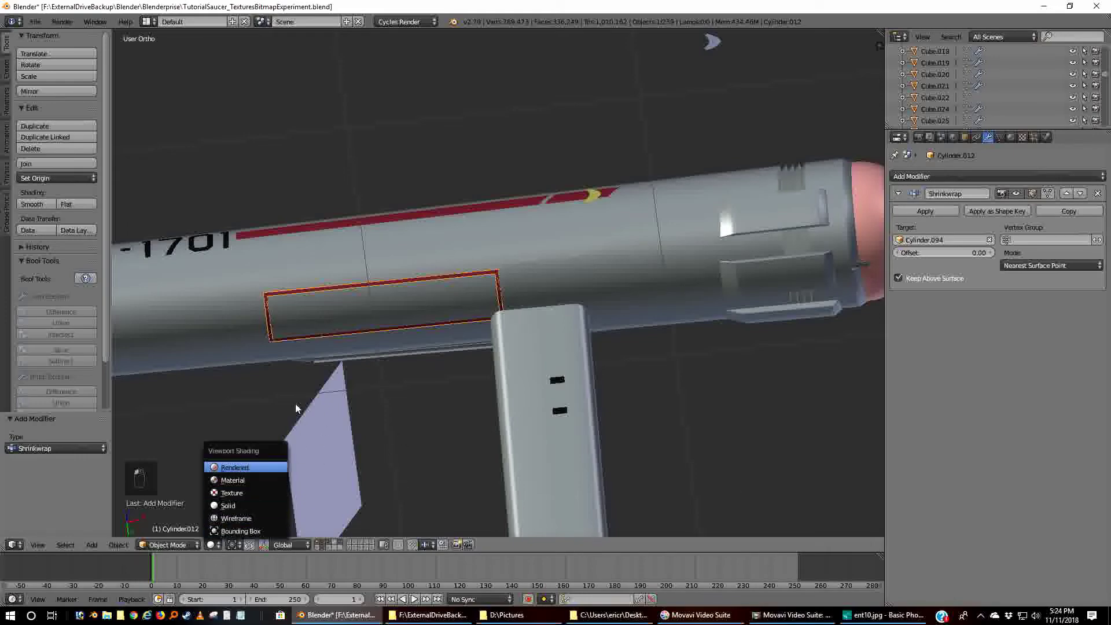
pyautogui.press('Return')
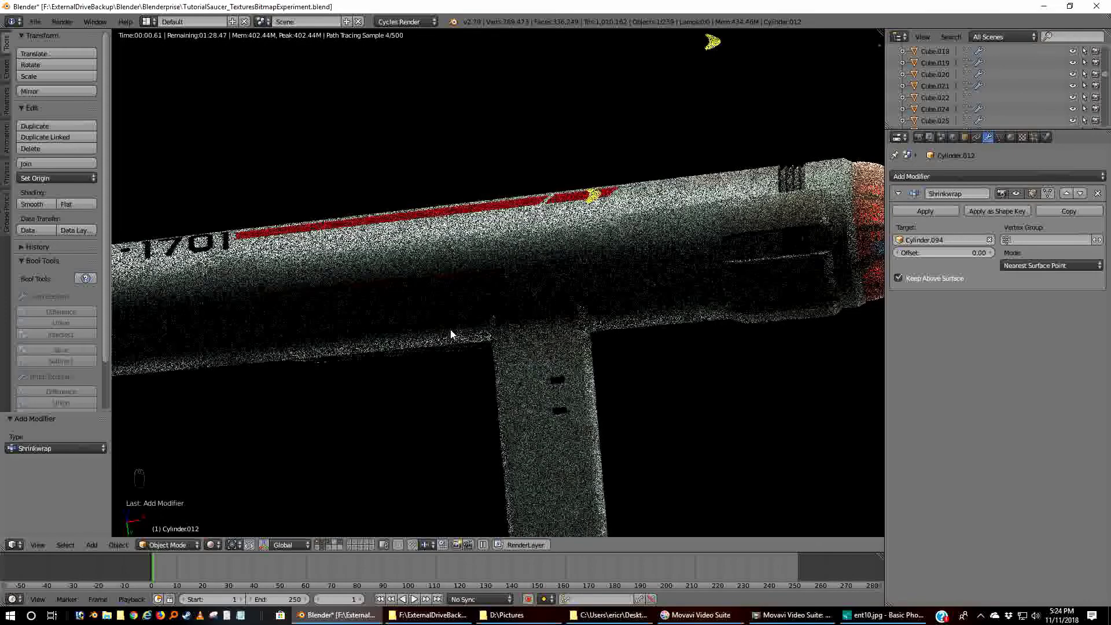
pyautogui.moveTo(404, 307); pyautogui.dragTo(411, 292, button='middle')
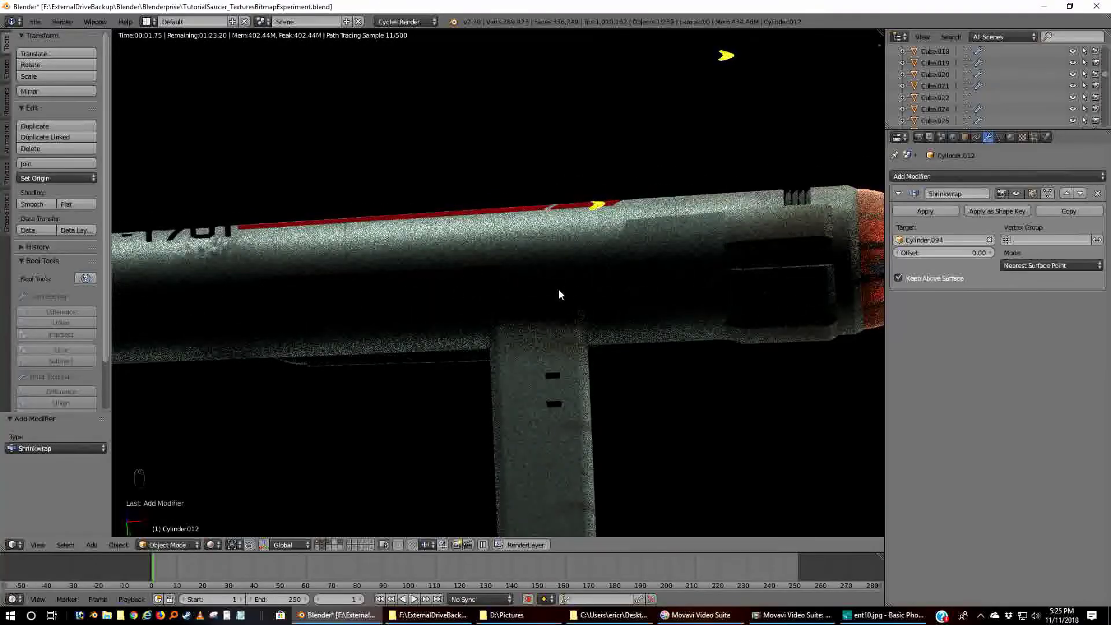
pyautogui.scroll(4, 473, 325)
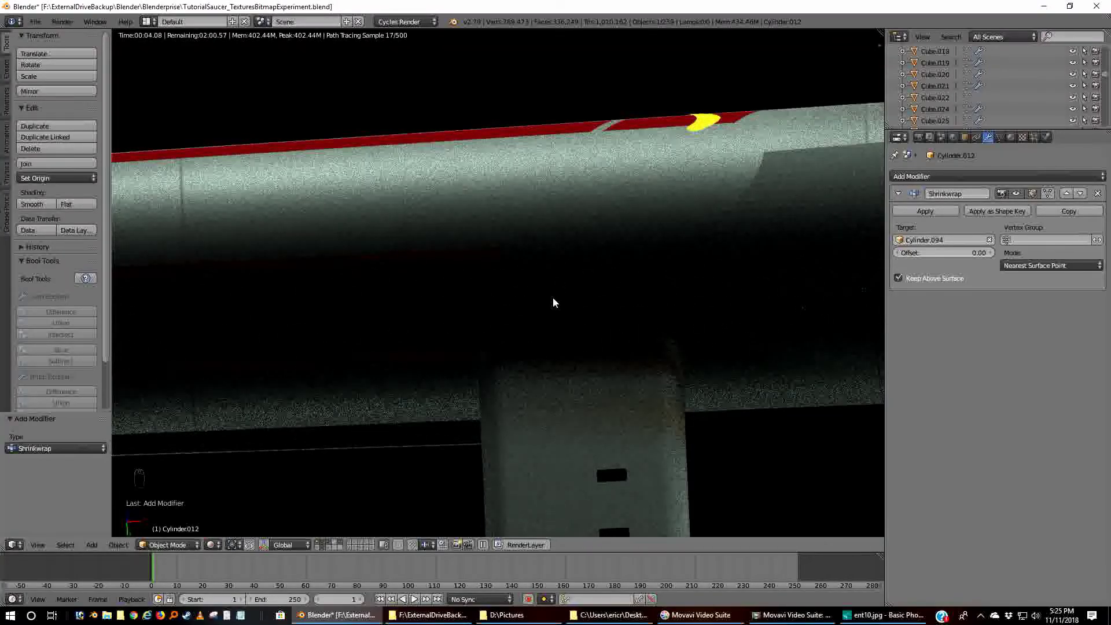
pyautogui.scroll(4, 553, 303)
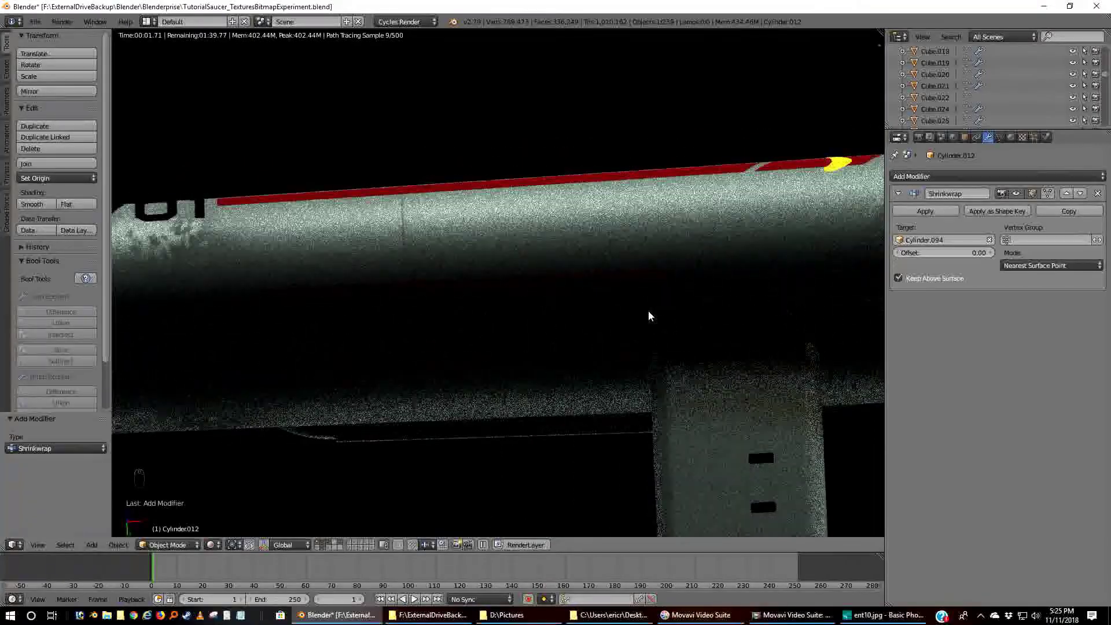
pyautogui.press('z')
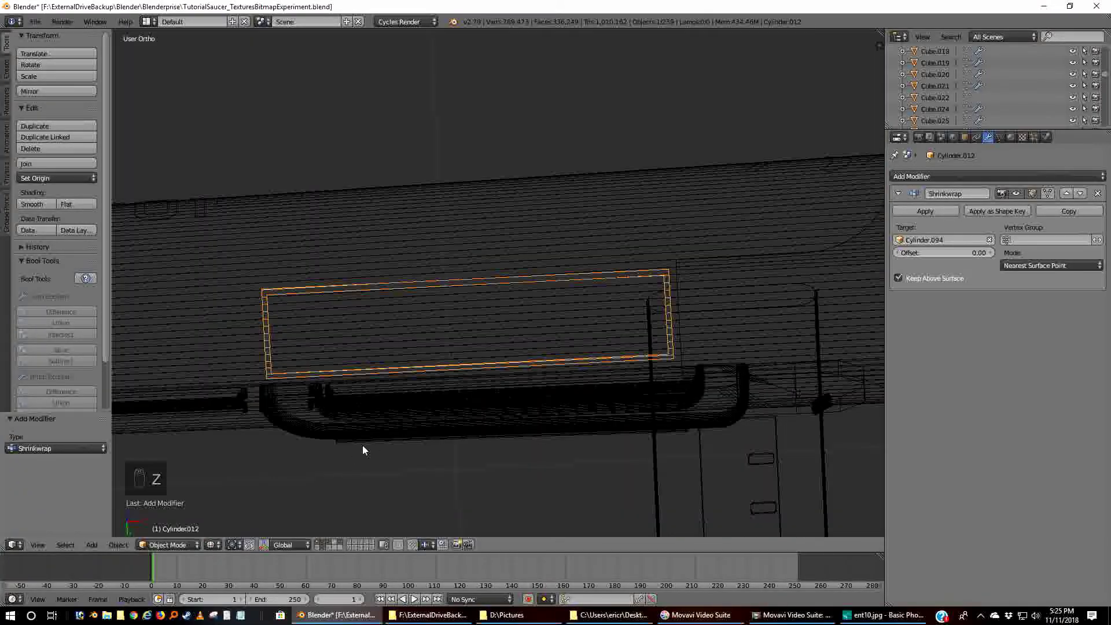
pyautogui.press('z')
# - Remove the Shrinkwrap modifier from the red panel frame
pyautogui.press('g')
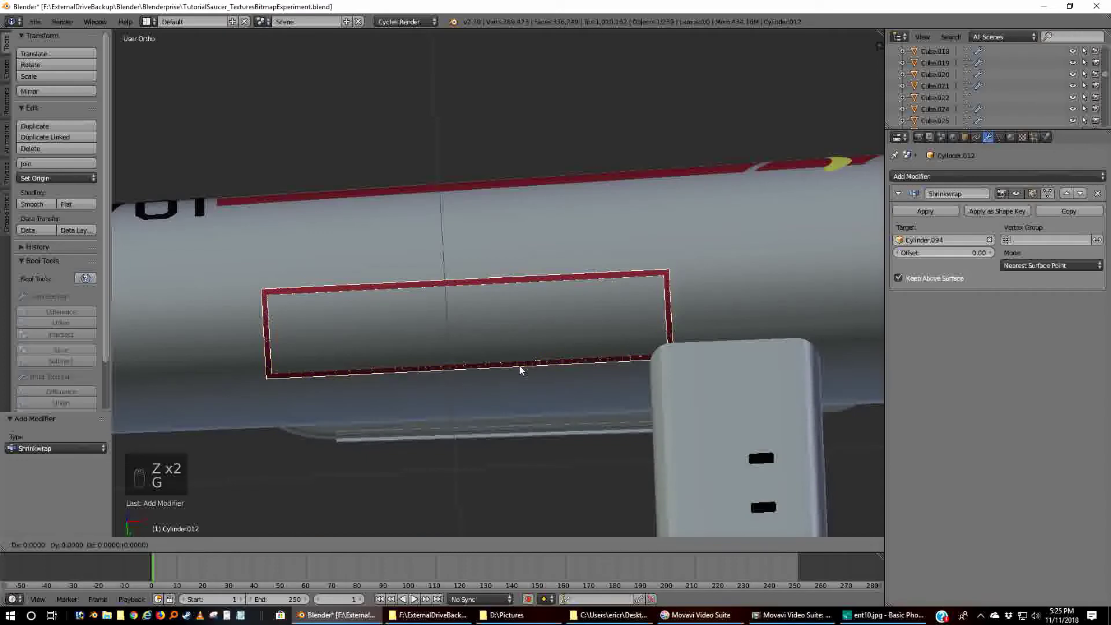
pyautogui.click(520, 370)
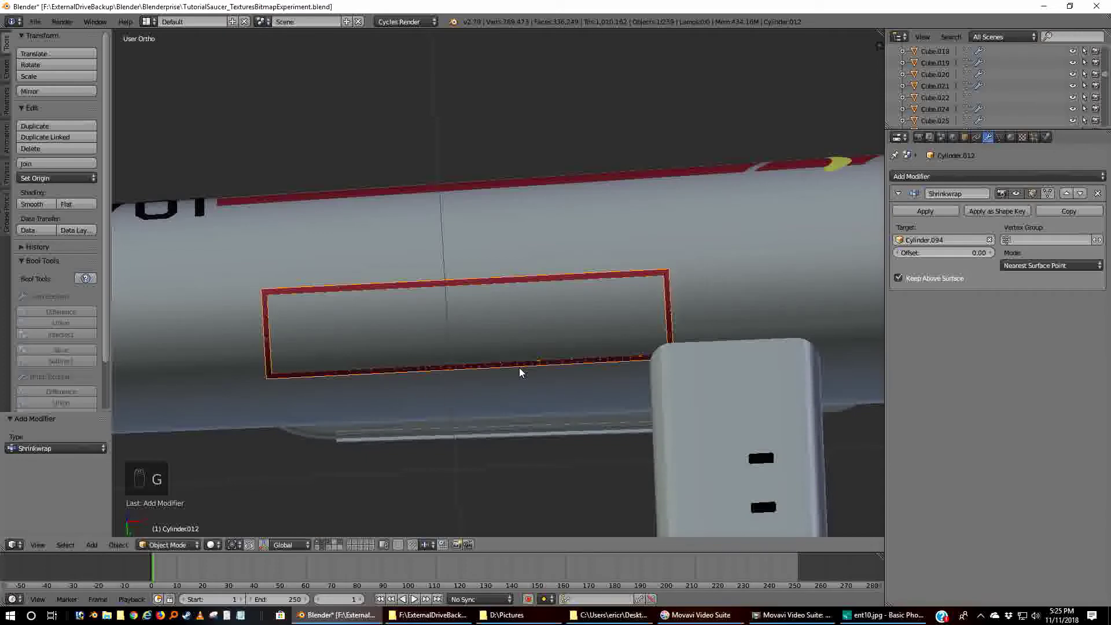
pyautogui.click(1097, 194)
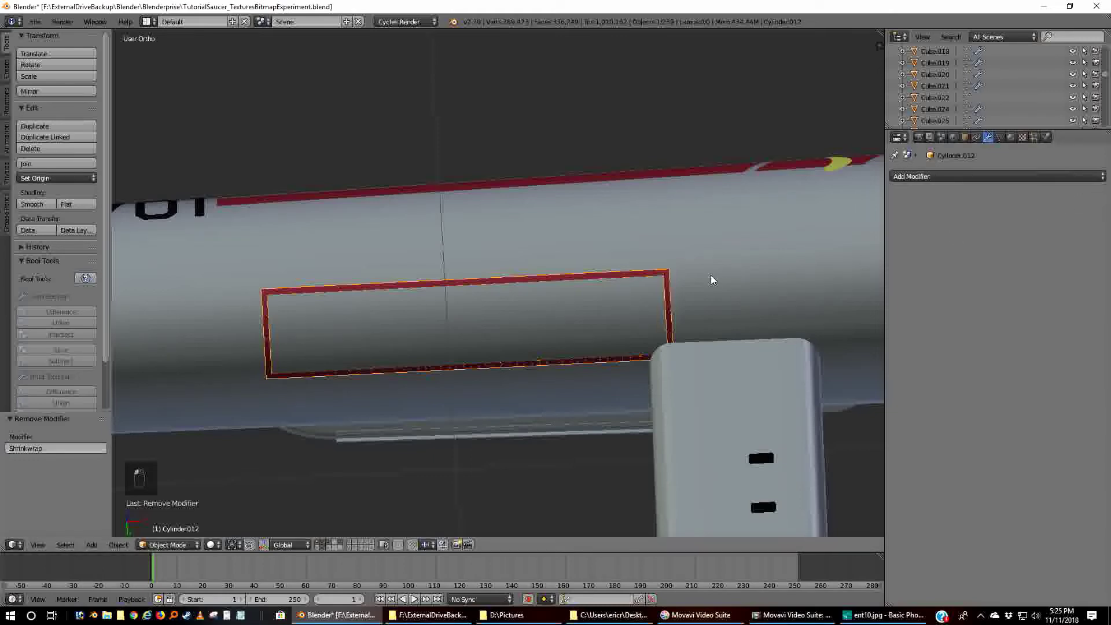
# - Move the panel frame down about 0.007 along the global Z axis, off the nacelle's surface
pyautogui.press('g')
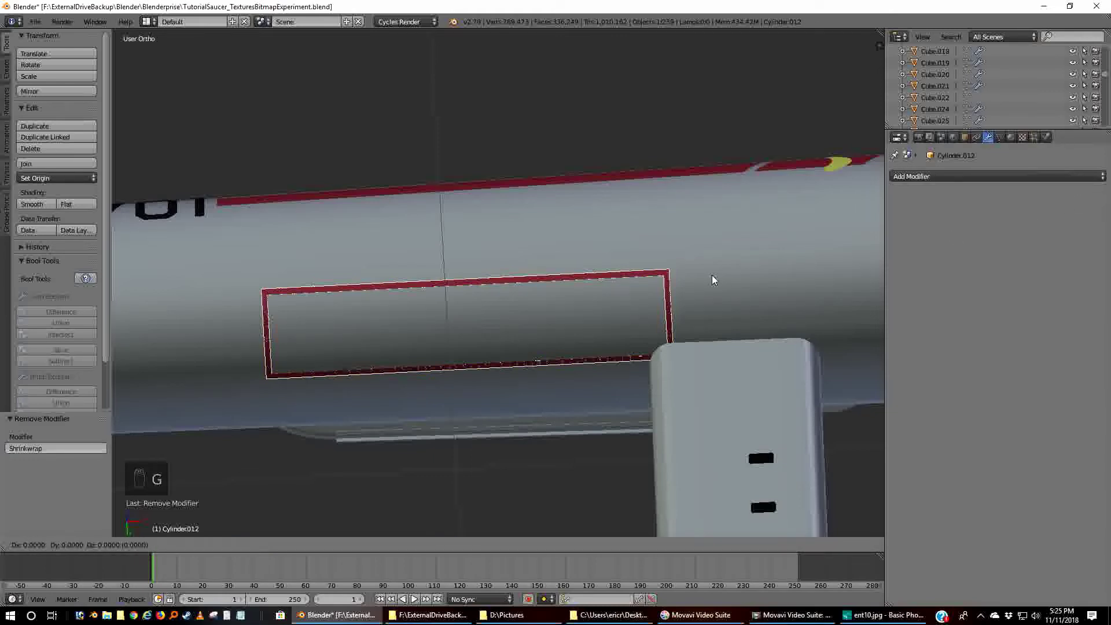
pyautogui.press('z')
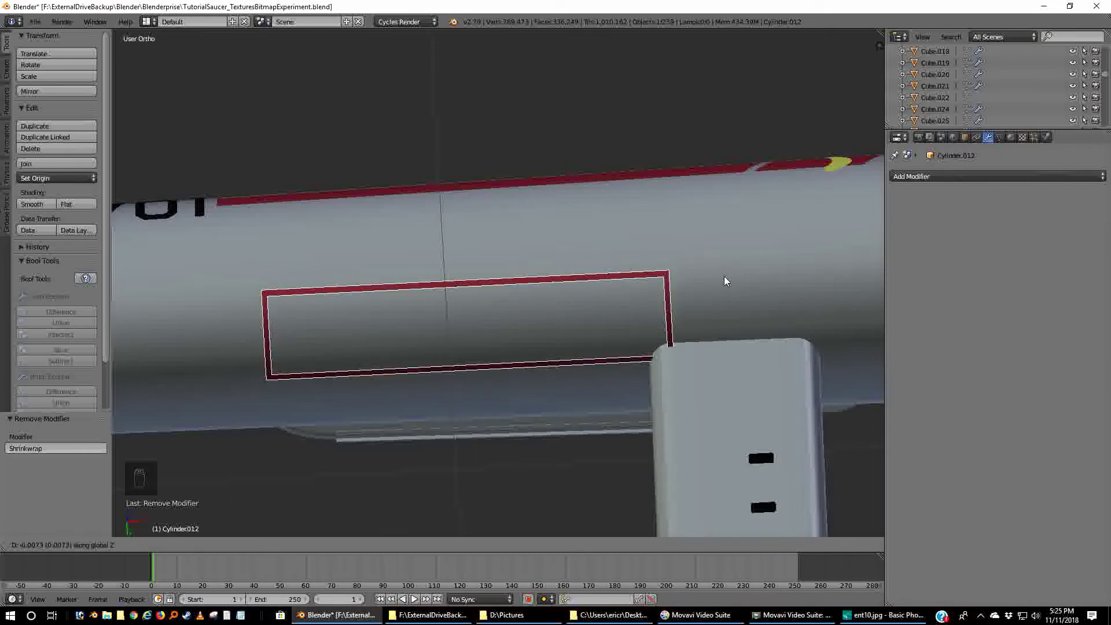
pyautogui.click(724, 276)
# - Raise the panel frame about 0.006 along the global Z axis so it sits closer to the nacelle's surface
pyautogui.moveTo(723, 278); pyautogui.dragTo(731, 392, button='middle')
pyautogui.scroll(4, 730, 392)
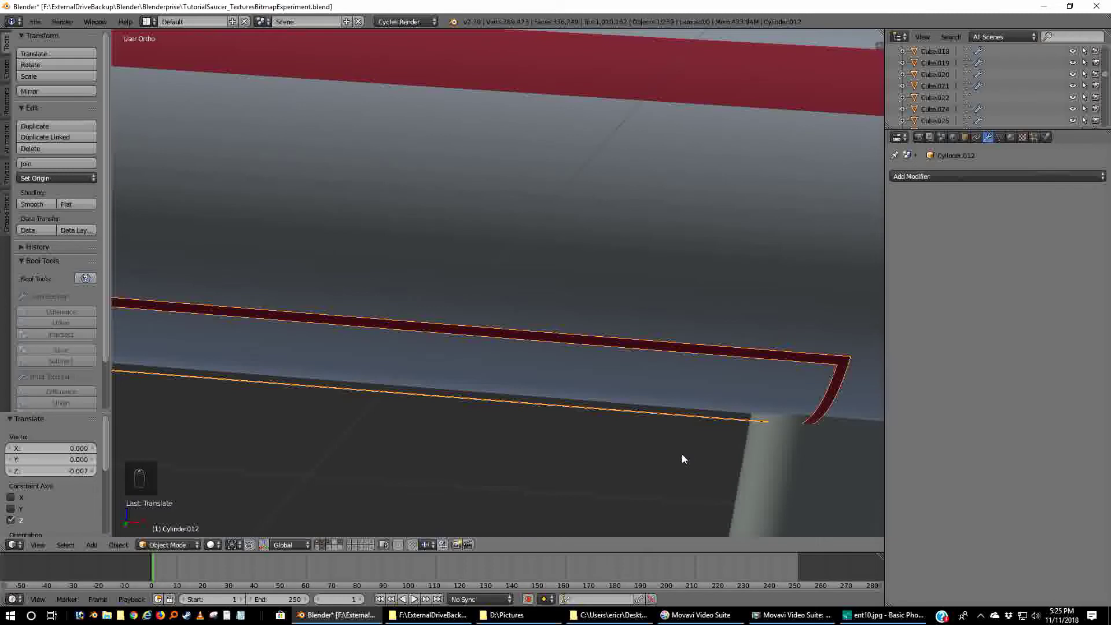
pyautogui.press('g')
pyautogui.press('z')
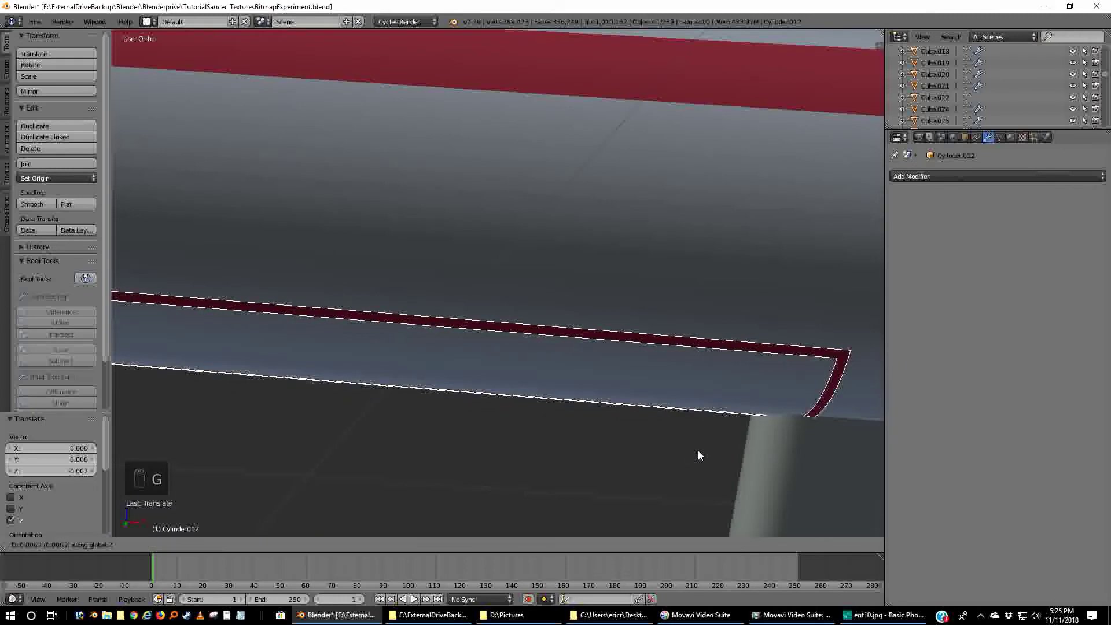
pyautogui.click(698, 450)
pyautogui.moveTo(698, 450); pyautogui.dragTo(648, 377, button='middle')
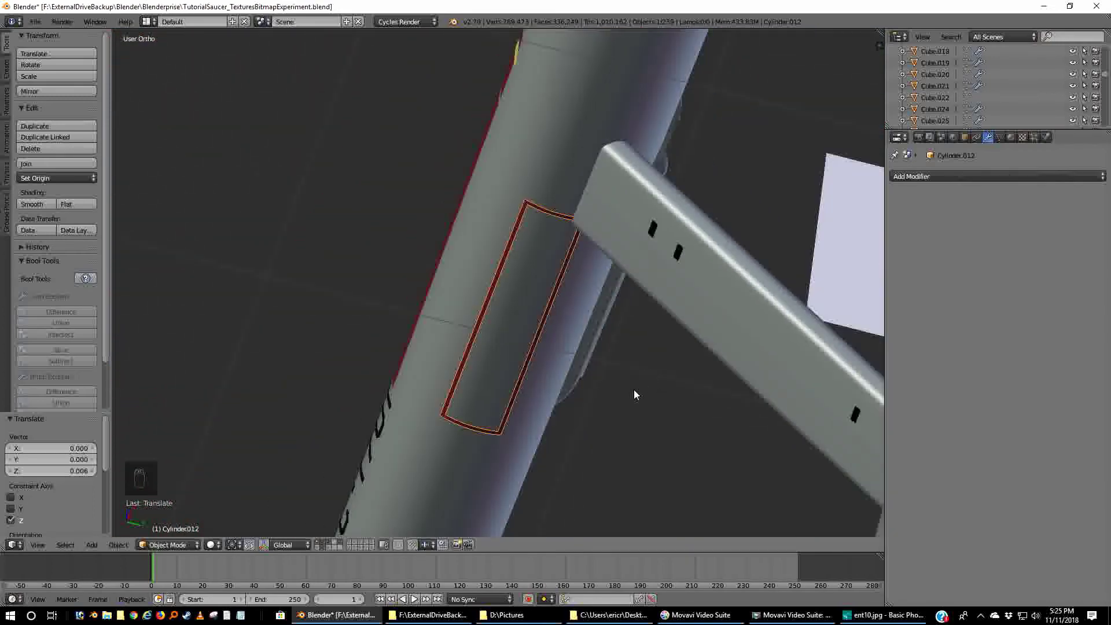
# - Examine the whole ship in wireframe from above and at an angle, comparing the panel frame's position with both nacelles
pyautogui.press('KP_7')
pyautogui.press('z')
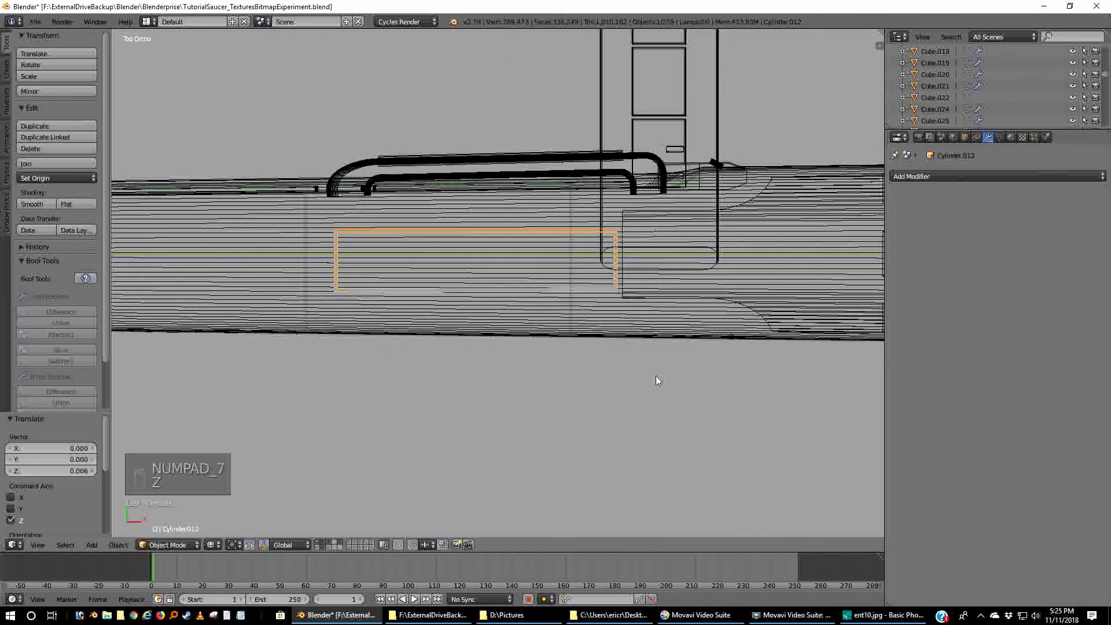
pyautogui.scroll(-10, 656, 377)
pyautogui.scroll(5, 651, 405)
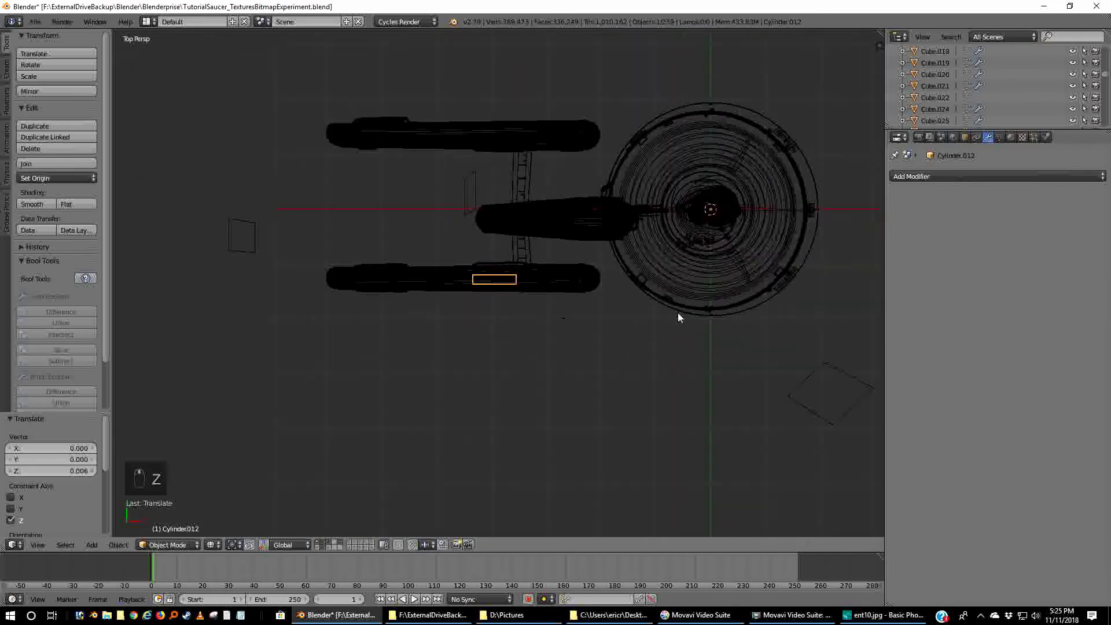
pyautogui.scroll(2, 720, 366)
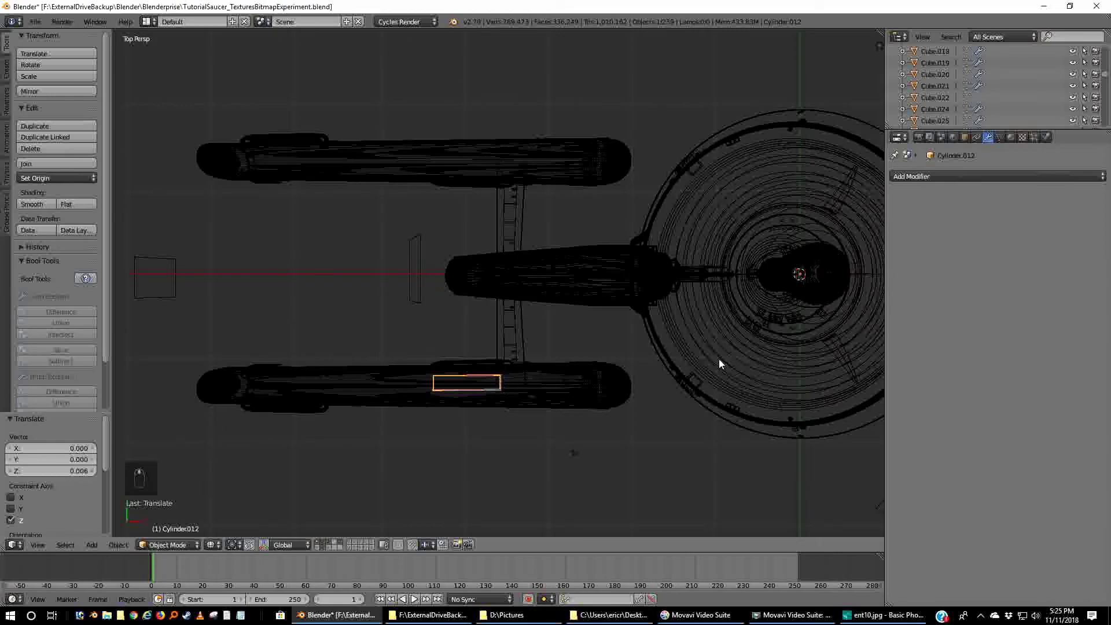
pyautogui.press('KP_7')
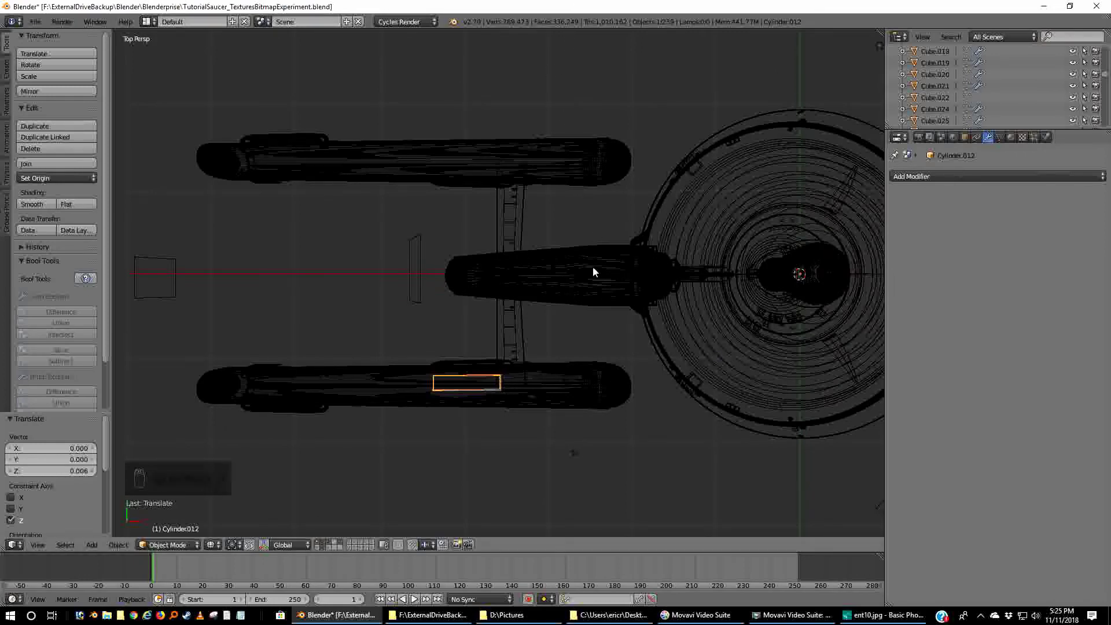
pyautogui.press('KP_7')
pyautogui.moveTo(595, 266); pyautogui.dragTo(630, 209, button='middle')
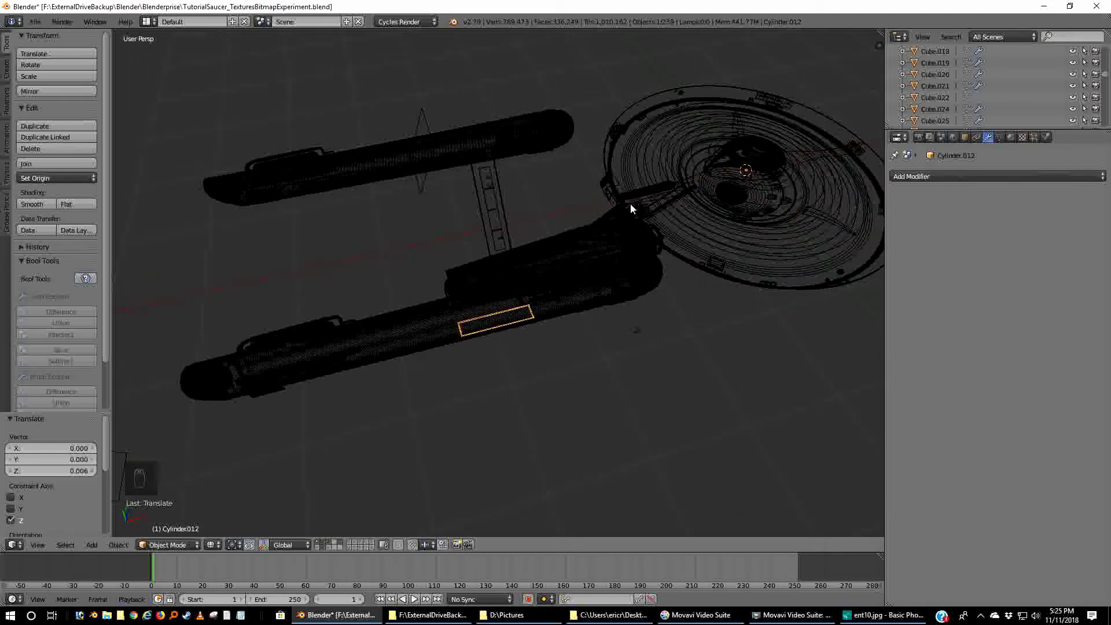
# - Set the red panel frame's origin to the 3D cursor at the saucer's centre, working from the top orthographic view
pyautogui.press('KP_7')
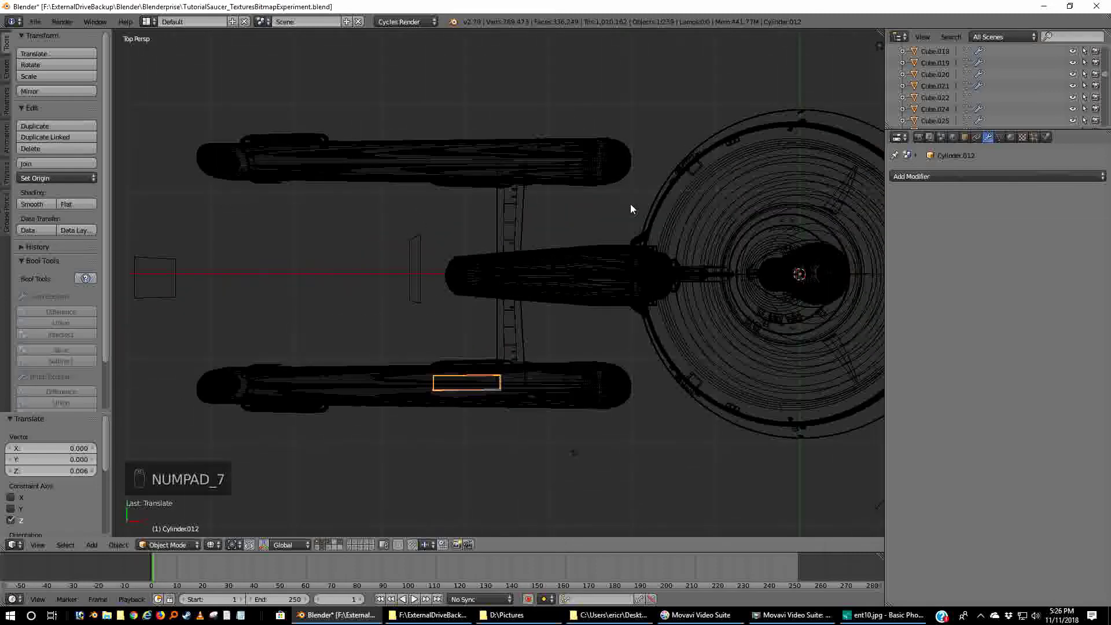
pyautogui.press('KP_5')
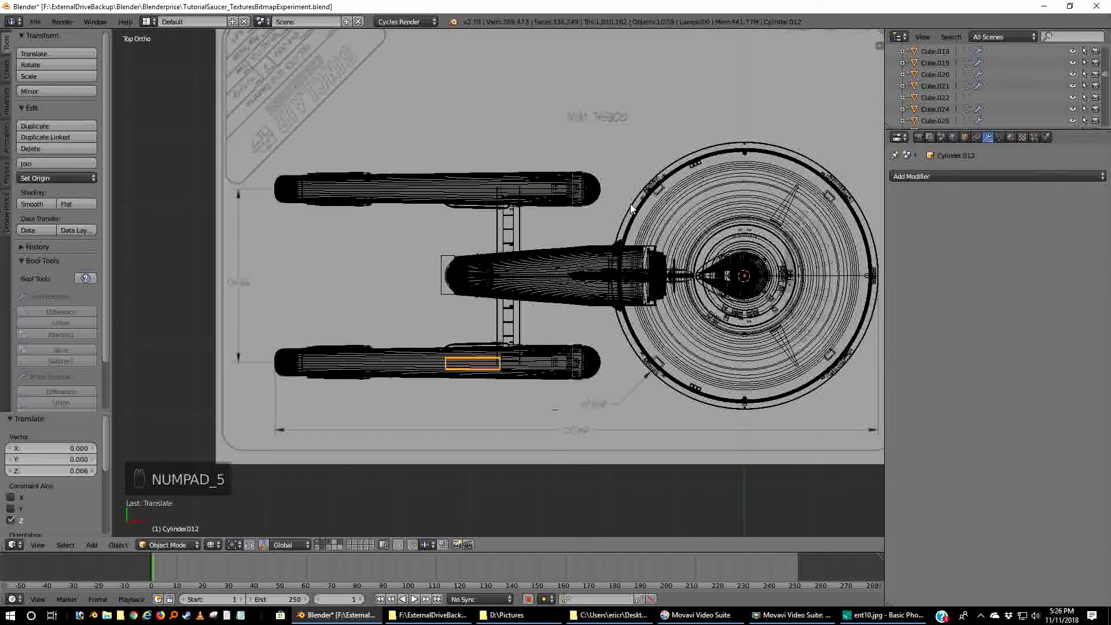
pyautogui.hotkey('ctrl', 'alt', 'shift', 'c')
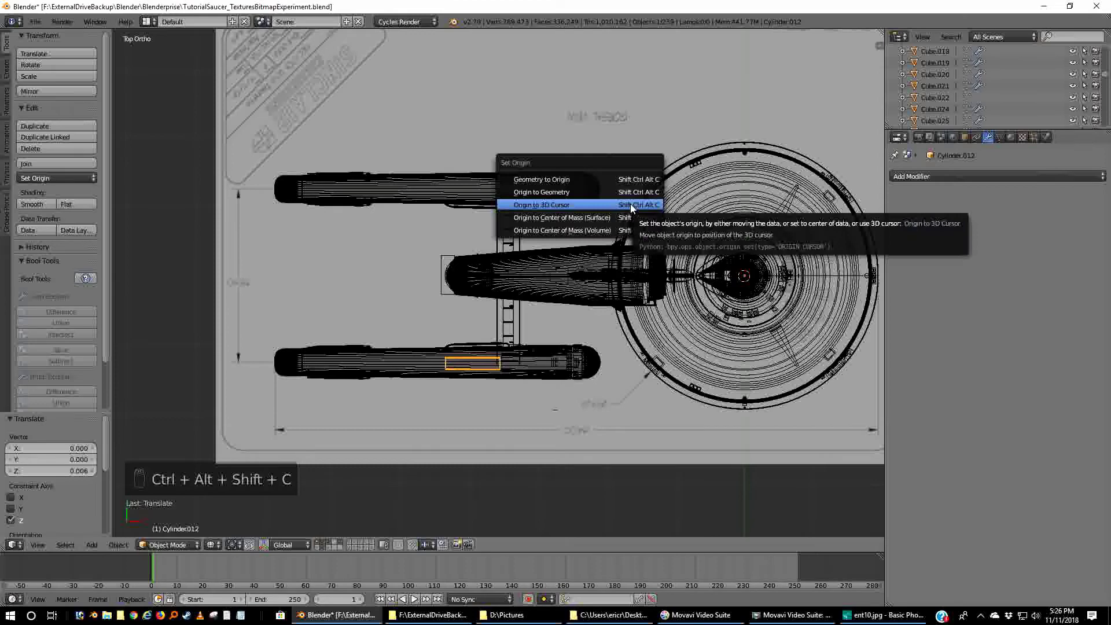
pyautogui.click(631, 207)
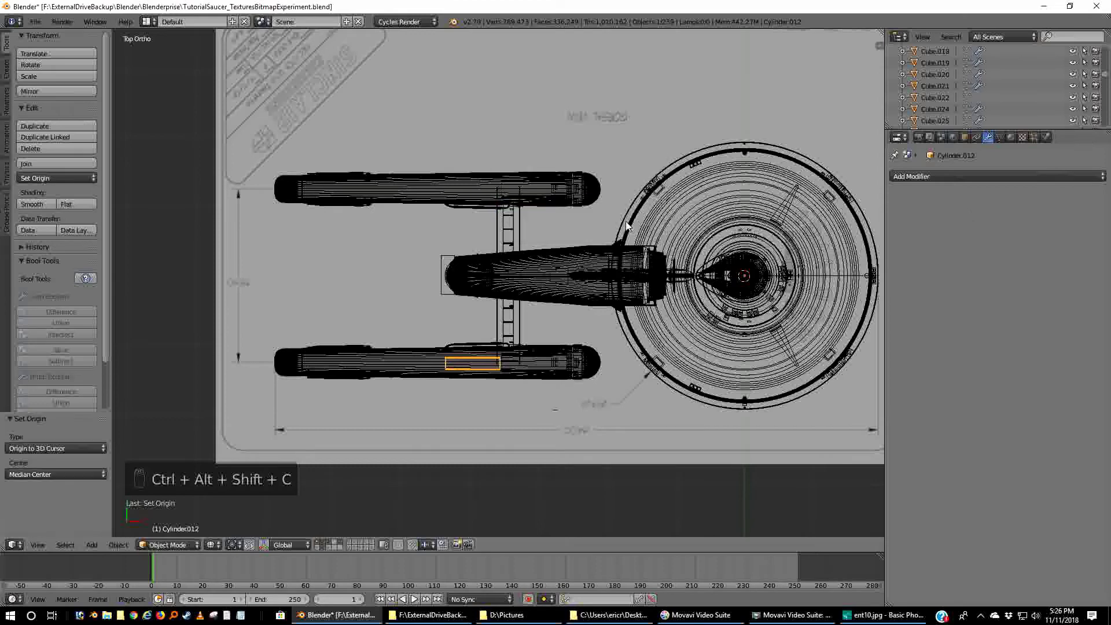
# - Add a Mirror modifier on the Y axis only to repeat the panel frame on the other nacelle, and deselect the frame
pyautogui.click(955, 180)
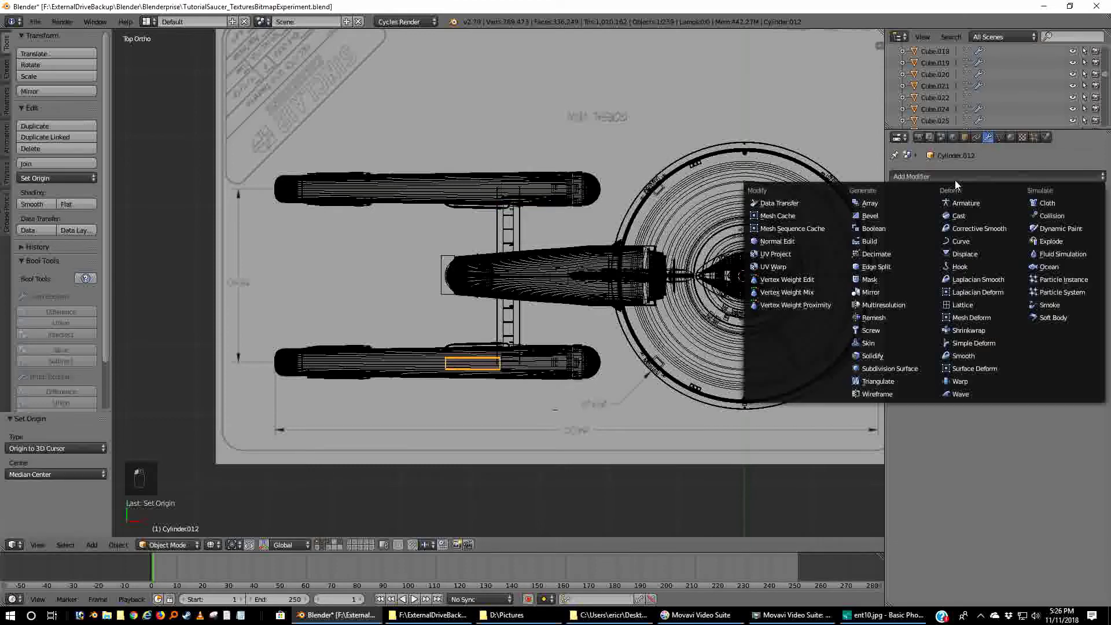
pyautogui.click(881, 293)
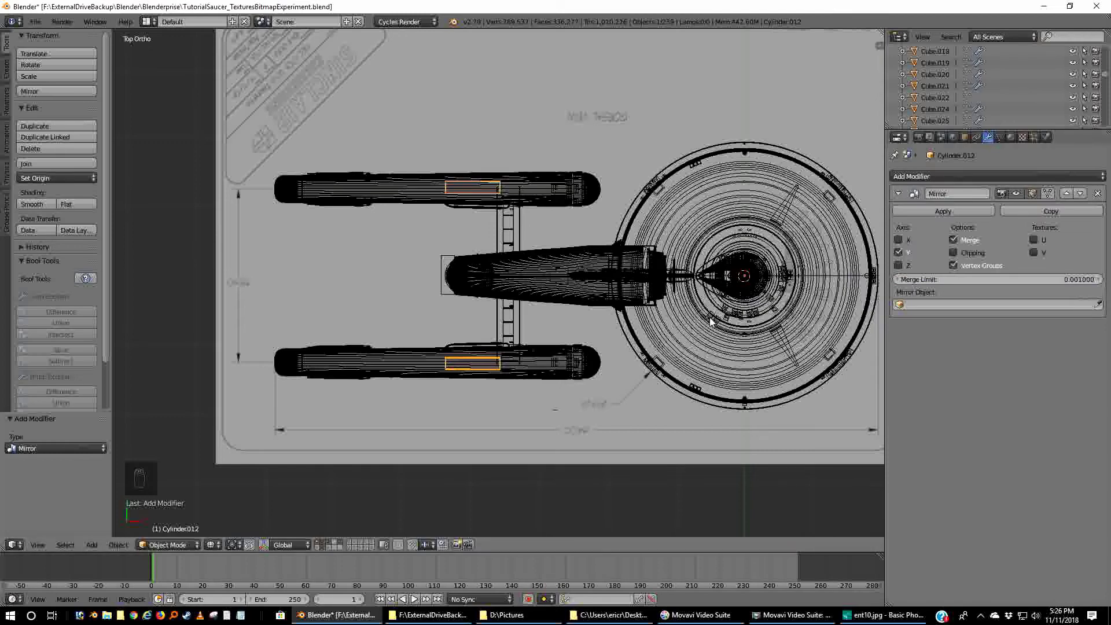
pyautogui.press('z')
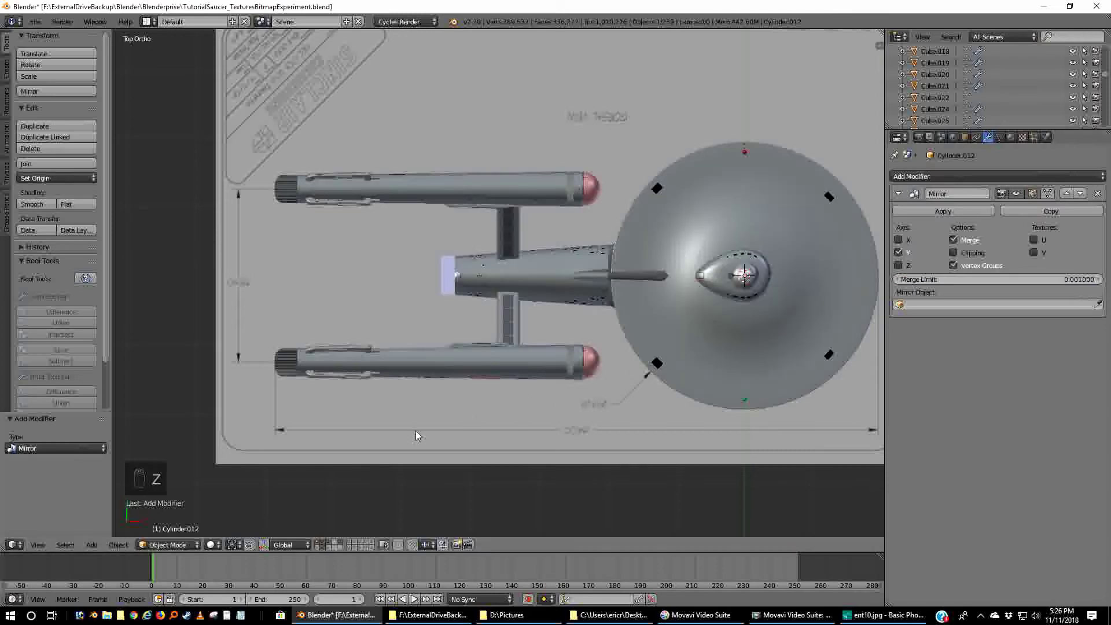
pyautogui.moveTo(415, 430); pyautogui.dragTo(426, 183, button='middle')
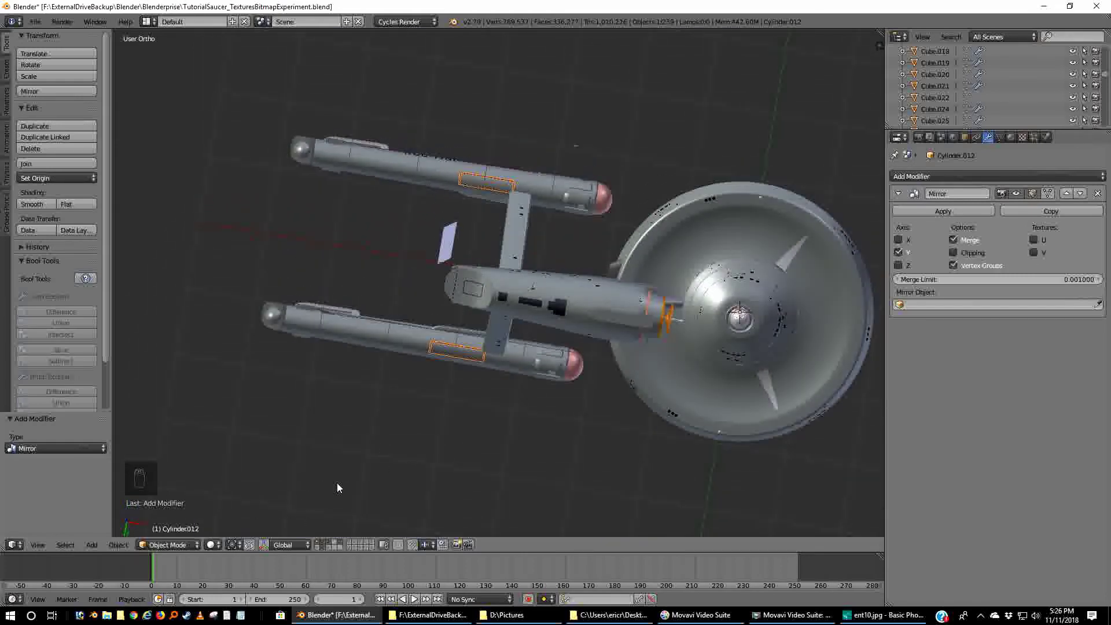
pyautogui.press('a')
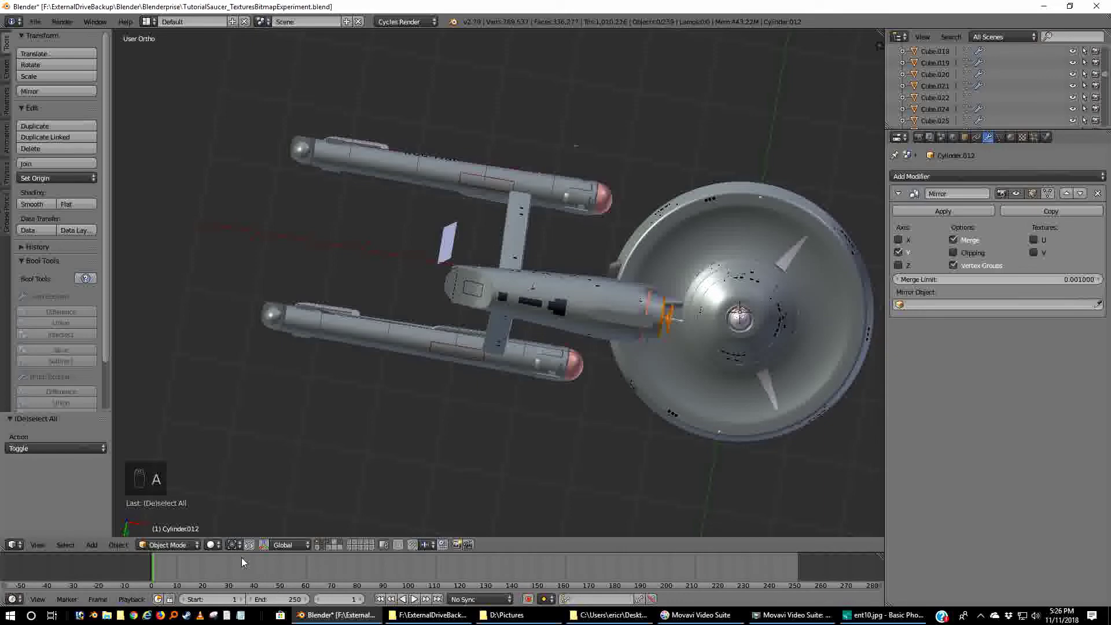
# - Examine the ship's underside, nacelles and hull markings in rendered shading from several angles
pyautogui.click(212, 544)
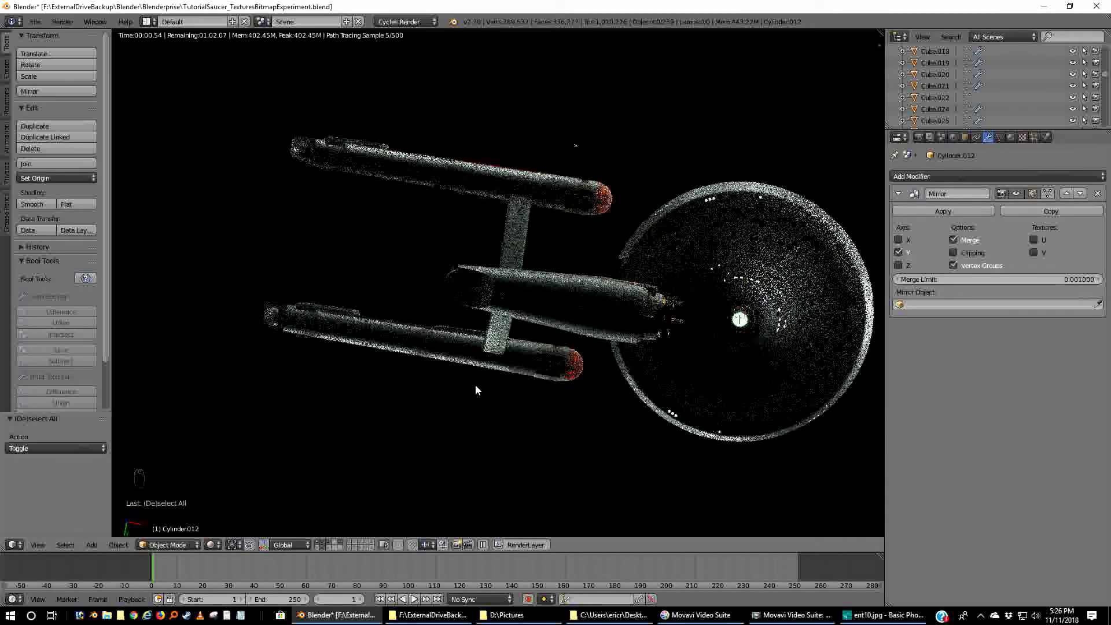
pyautogui.scroll(5, 475, 384)
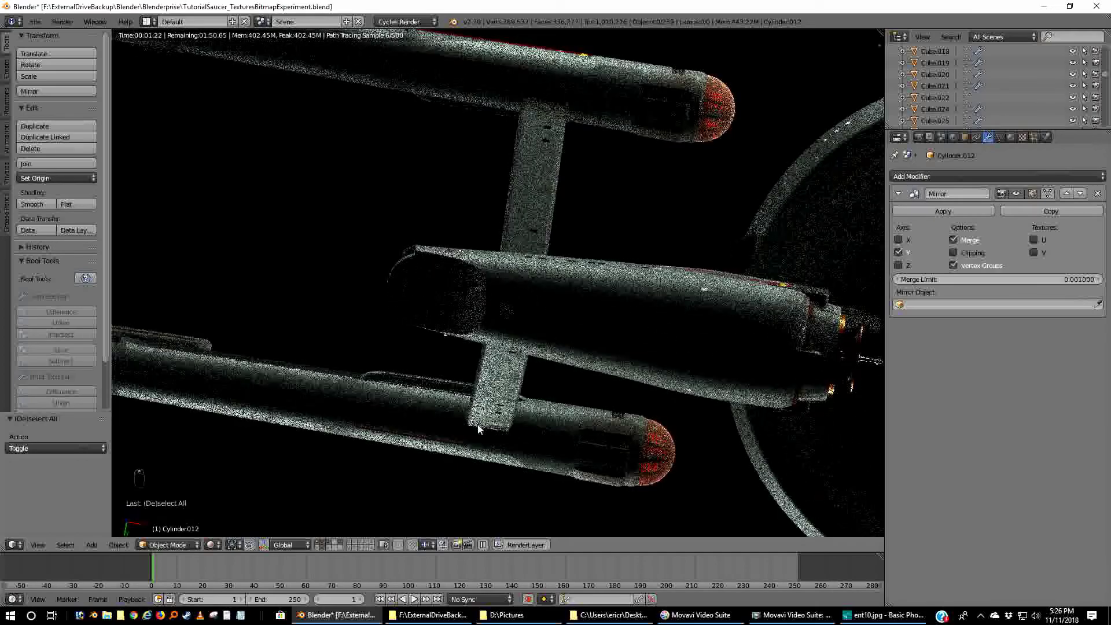
pyautogui.moveTo(704, 215); pyautogui.dragTo(637, 283, button='middle')
pyautogui.scroll(-4, 636, 283)
pyautogui.moveTo(731, 263); pyautogui.dragTo(708, 223, button='middle')
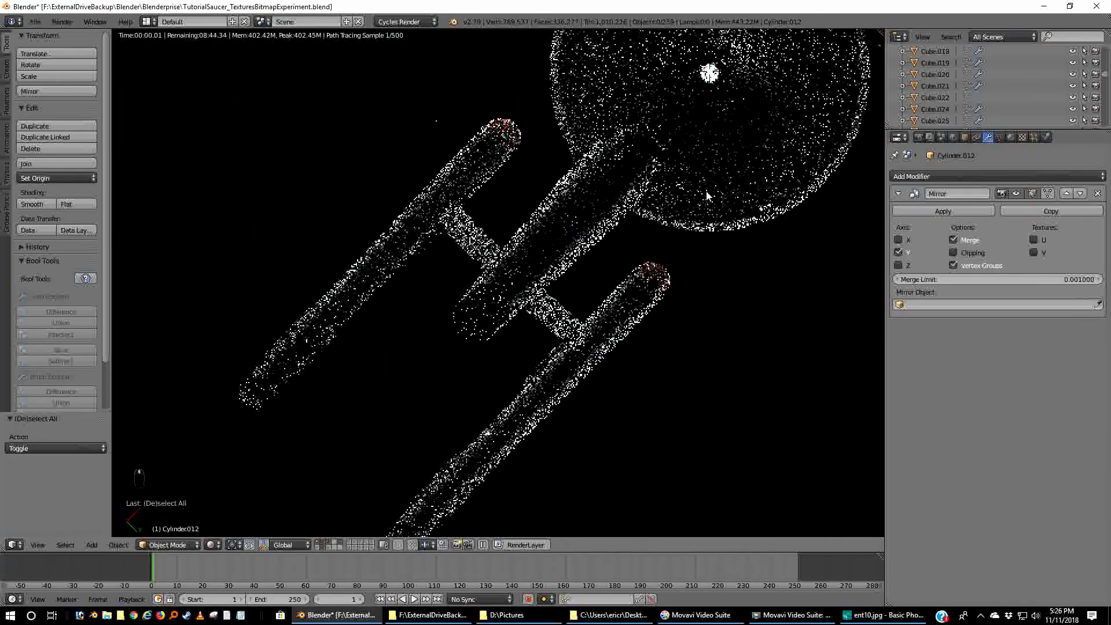
pyautogui.scroll(4, 669, 232)
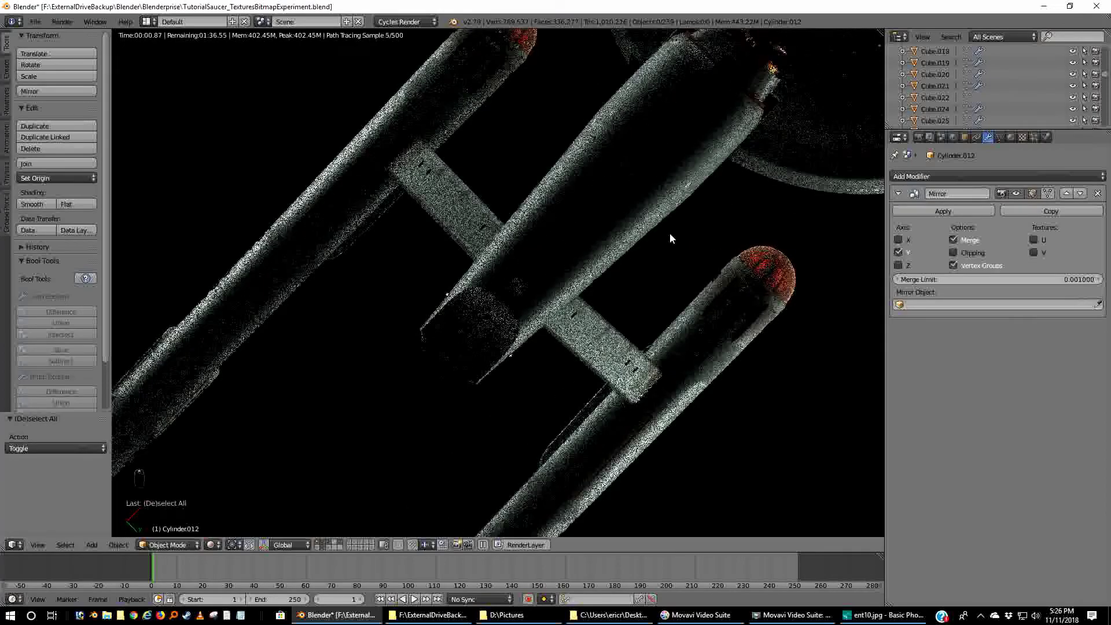
pyautogui.moveTo(671, 232); pyautogui.dragTo(679, 329, button='middle')
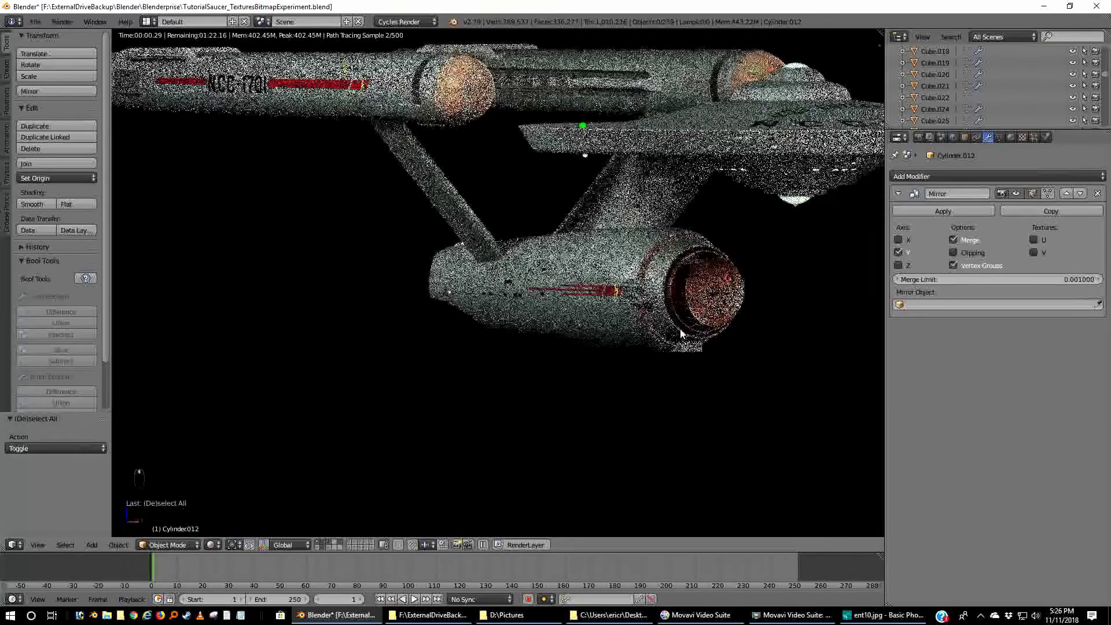
pyautogui.press('KP_5')
pyautogui.scroll(-4, 675, 332)
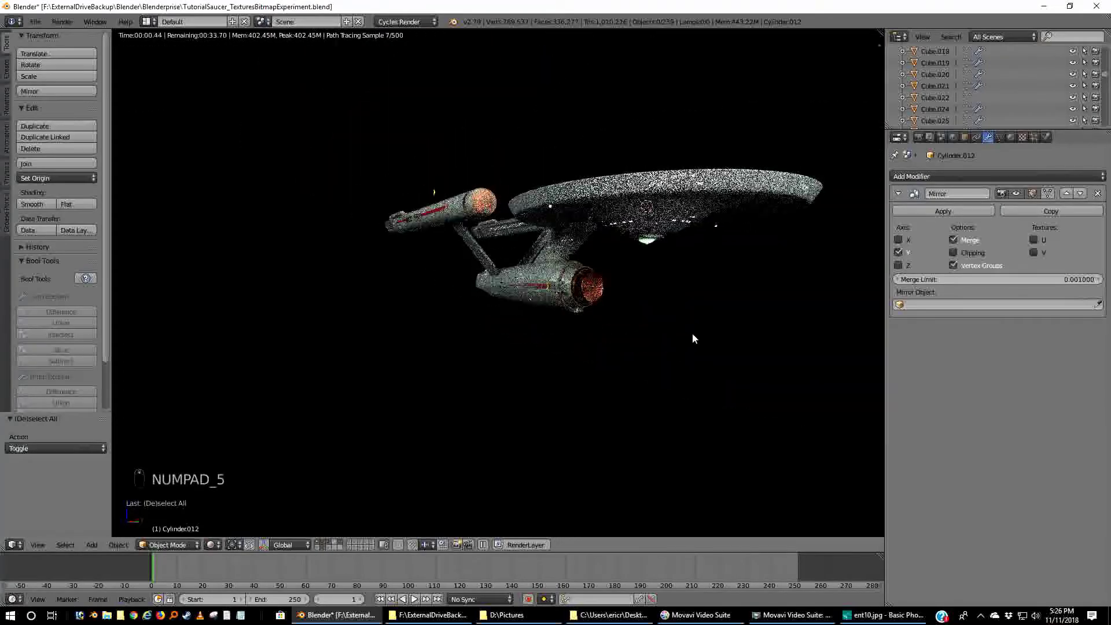
pyautogui.moveTo(692, 335); pyautogui.dragTo(741, 332, button='middle')
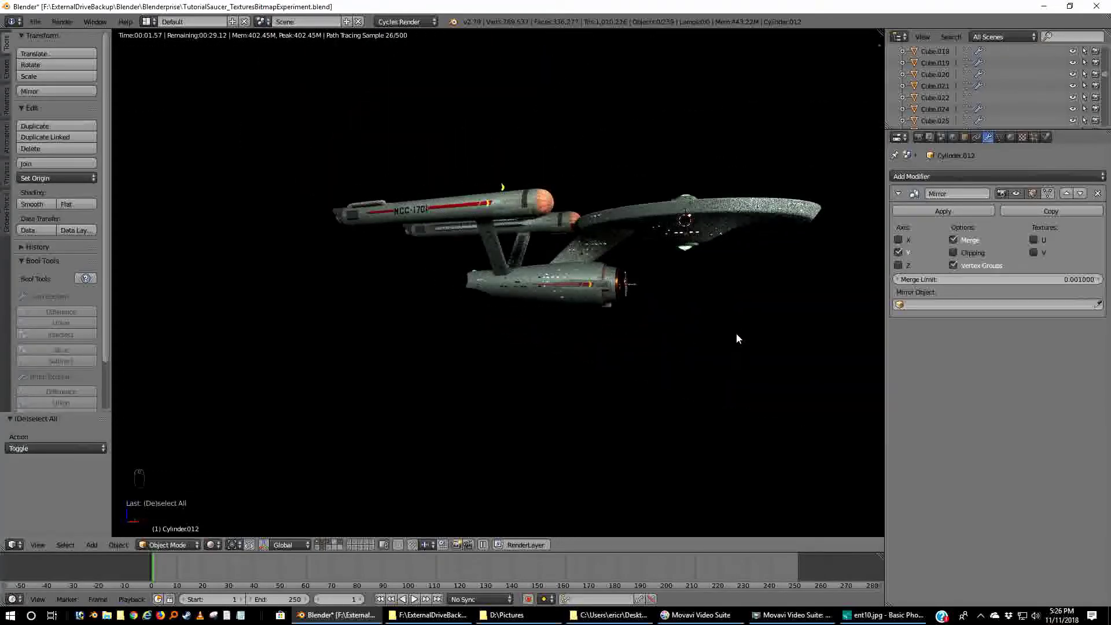
# - Show the layer containing the scene's cameras together with the ship, in a front orthographic wireframe view
pyautogui.press('z')
pyautogui.press('KP_1')
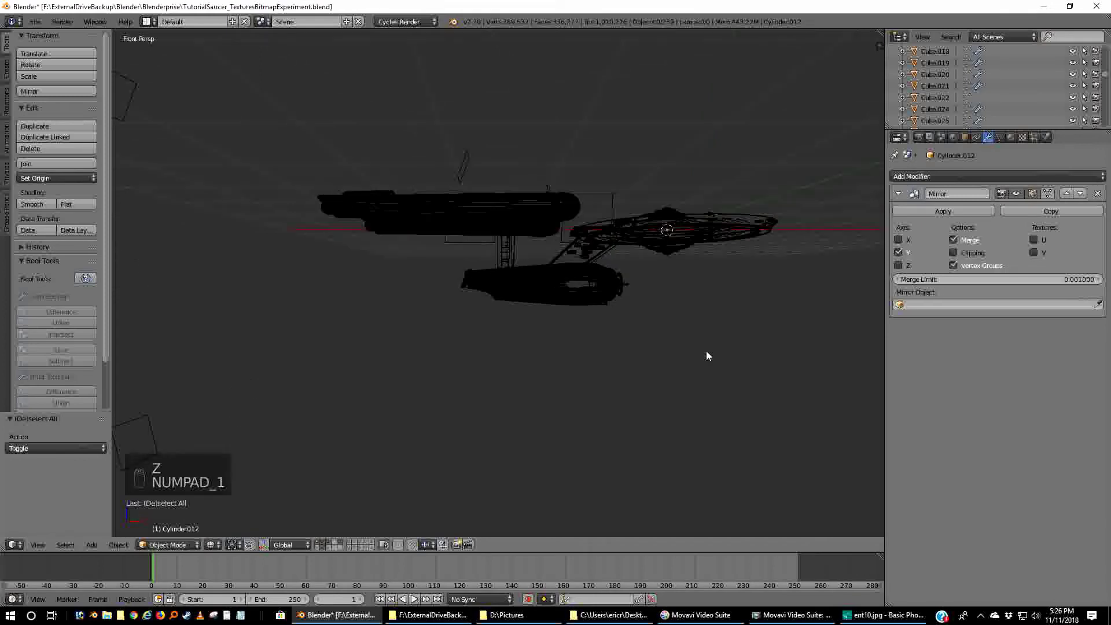
pyautogui.press('KP_5')
pyautogui.scroll(-2, 705, 351)
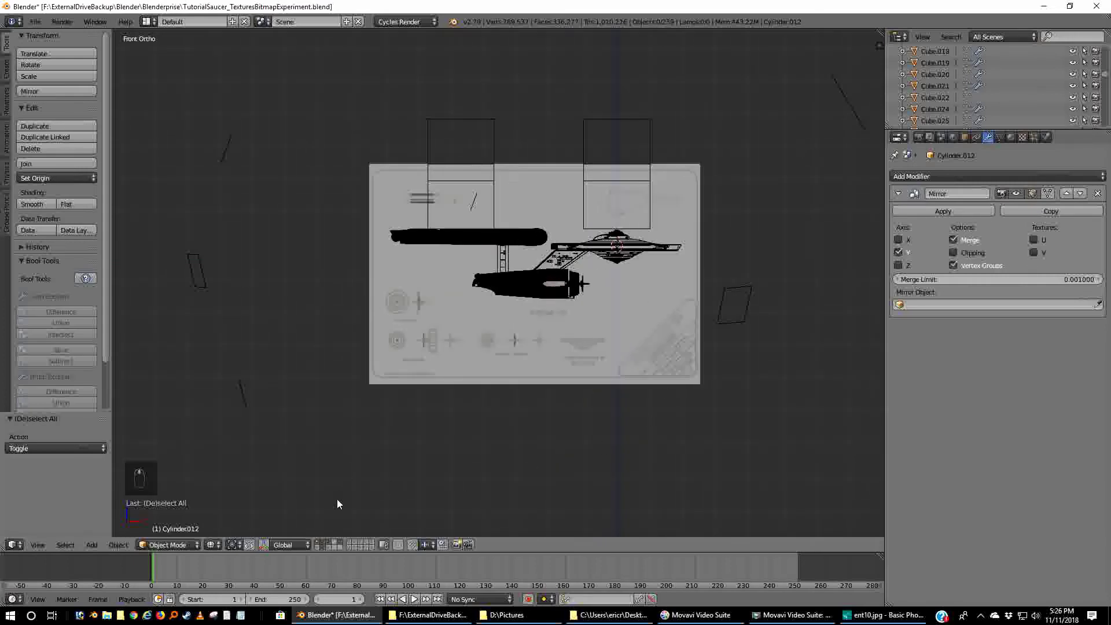
pyautogui.keyDown('shift'); pyautogui.click(317, 547); pyautogui.keyUp('shift')
pyautogui.scroll(-1, 602, 398)
pyautogui.scroll(1, 602, 398)
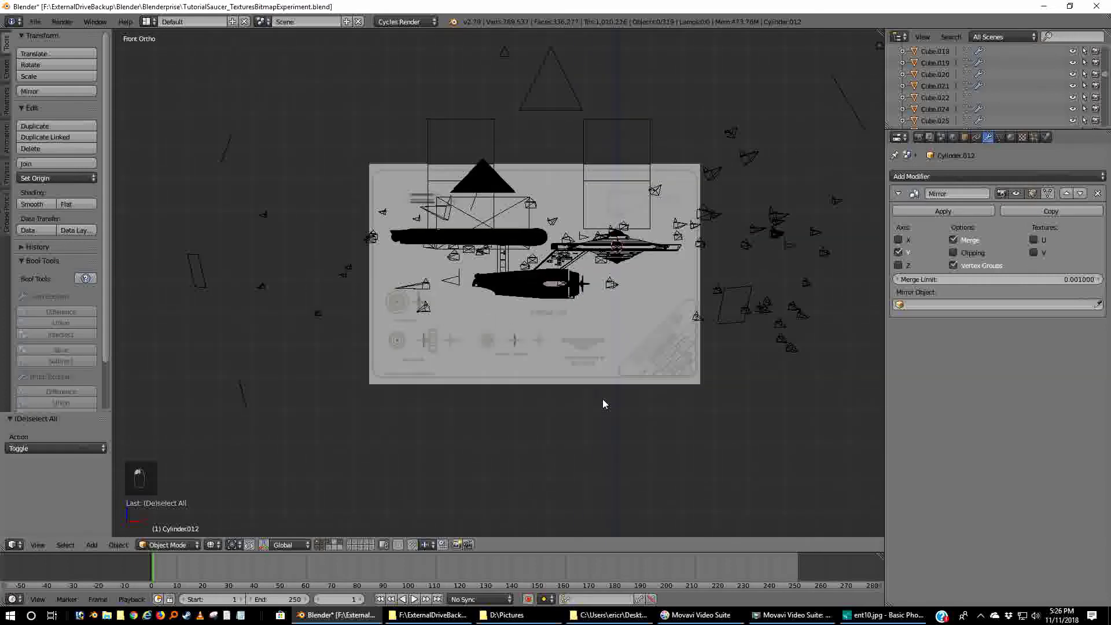
# - Try Camera.036 and Camera.046 as the active scene camera
pyautogui.moveTo(603, 398); pyautogui.dragTo(663, 349, button='middle')
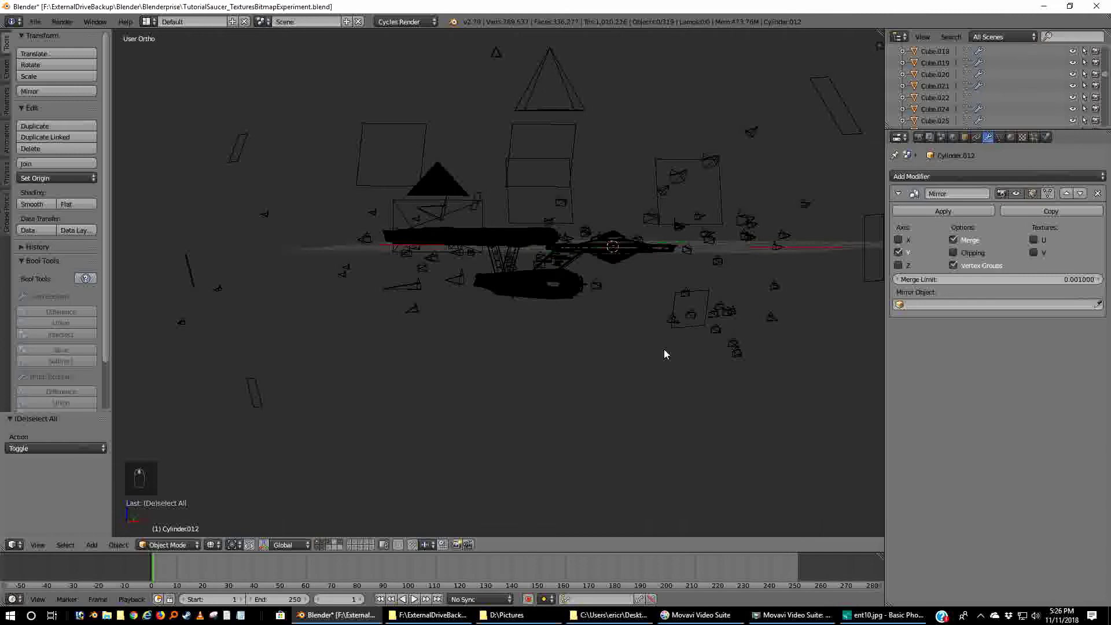
pyautogui.rightClick(679, 319)
pyautogui.press('ctrl+KP_0')
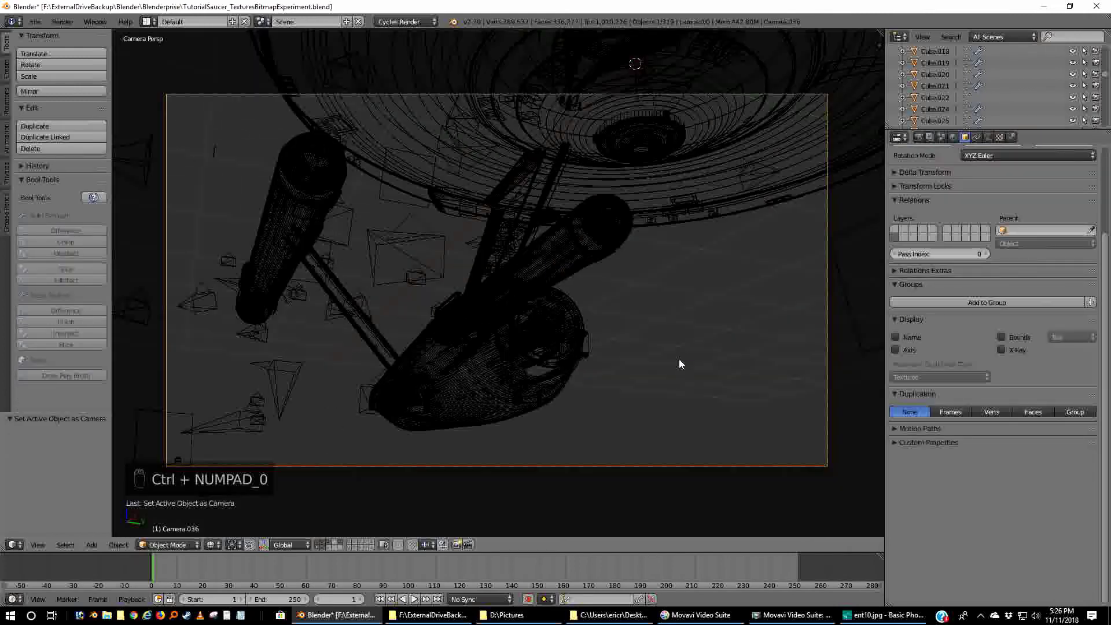
pyautogui.press('KP_7')
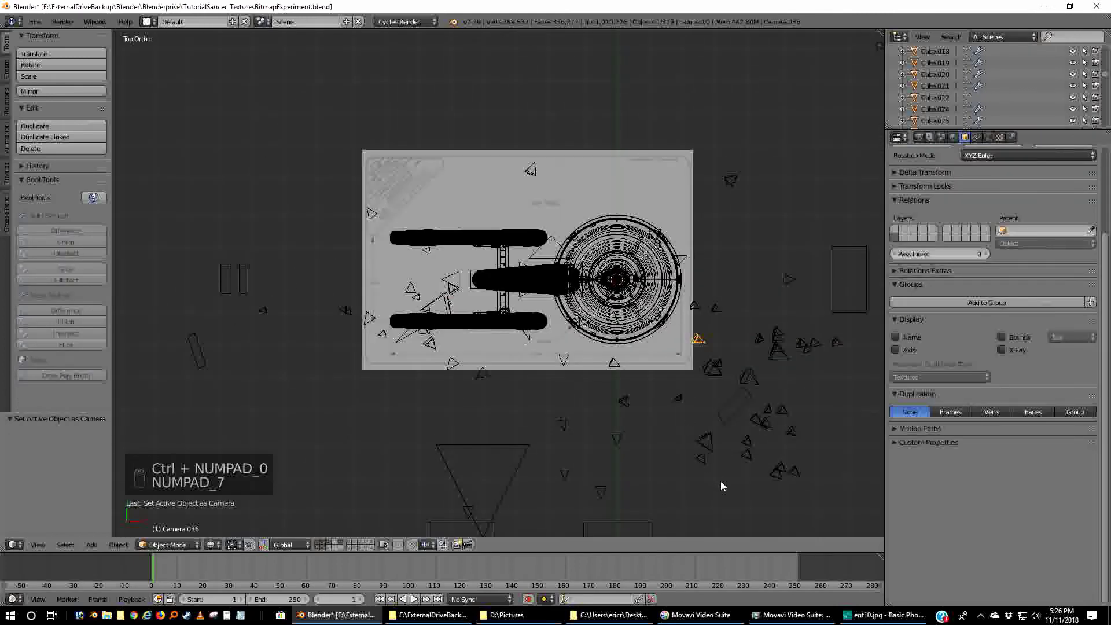
pyautogui.rightClick(702, 460)
pyautogui.press('ctrl+KP_0')
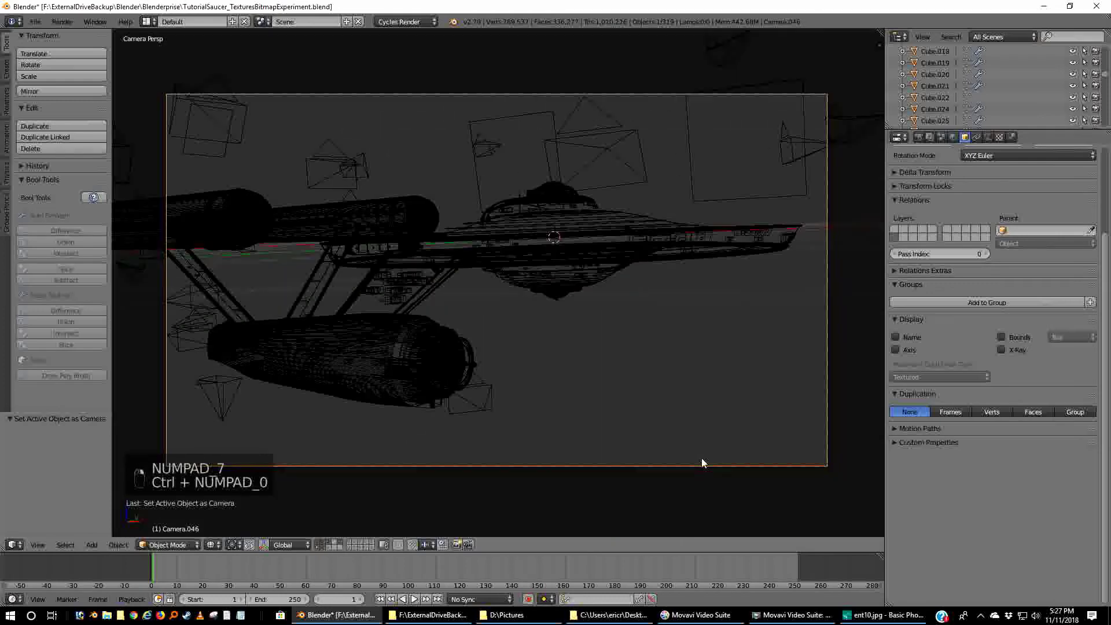
# - Make Camera.033, ahead of and below the saucer, the active scene camera
pyautogui.press('KP_1')
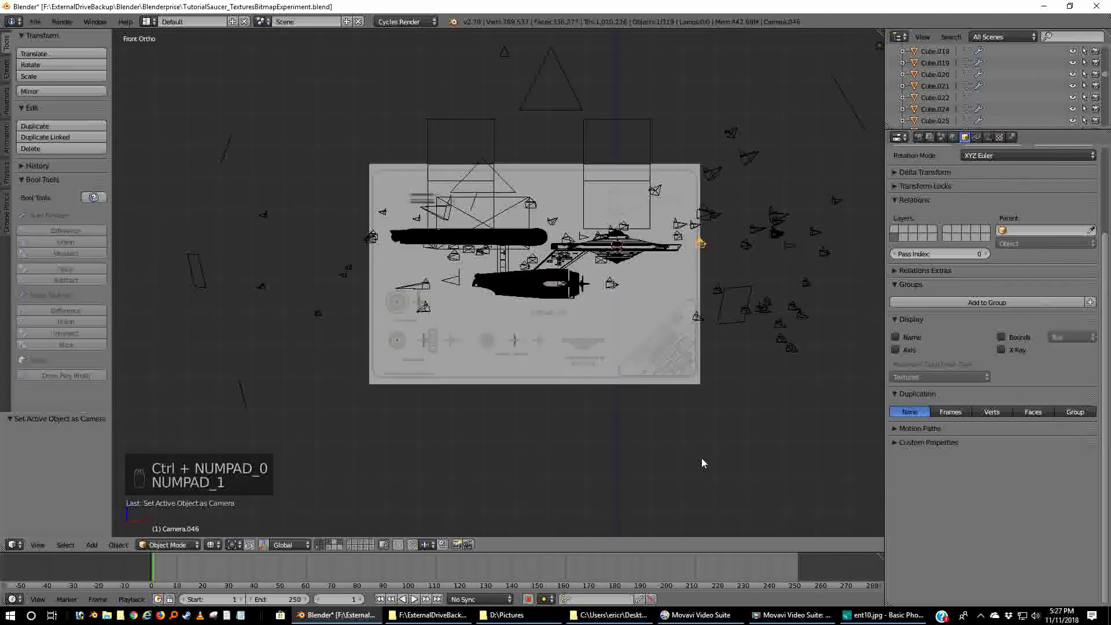
pyautogui.rightClick(701, 317)
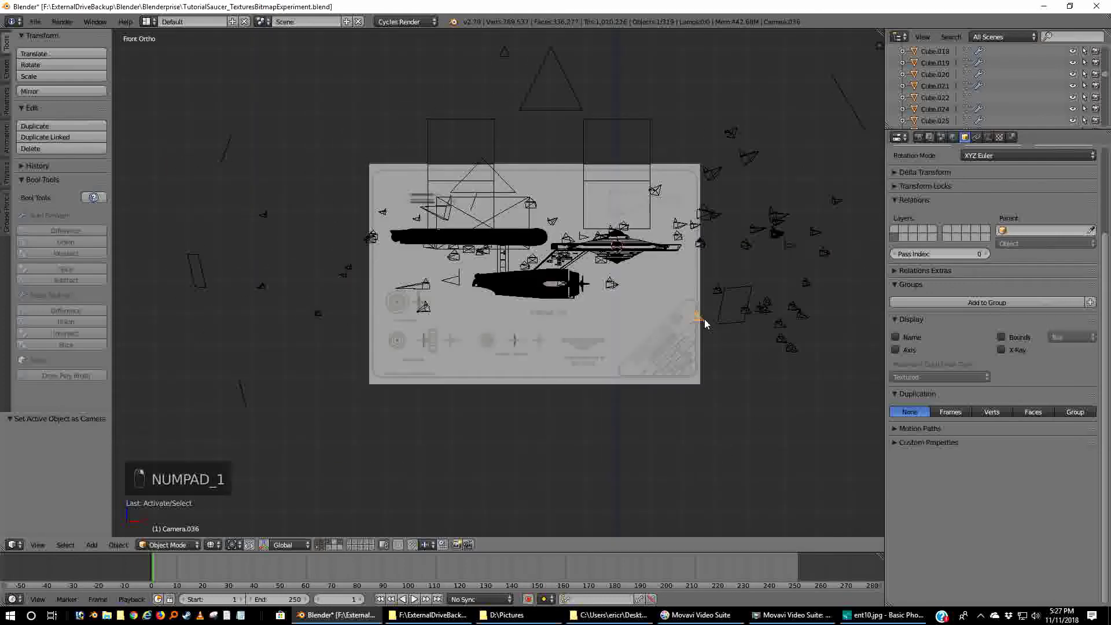
pyautogui.rightClick(752, 312)
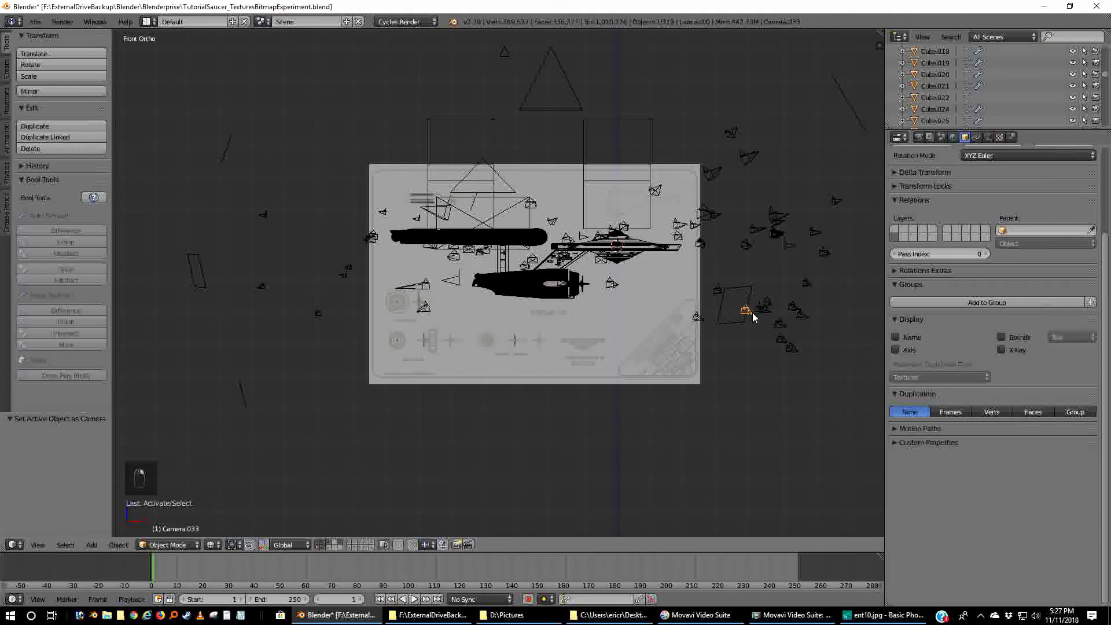
pyautogui.press('ctrl+KP_0')
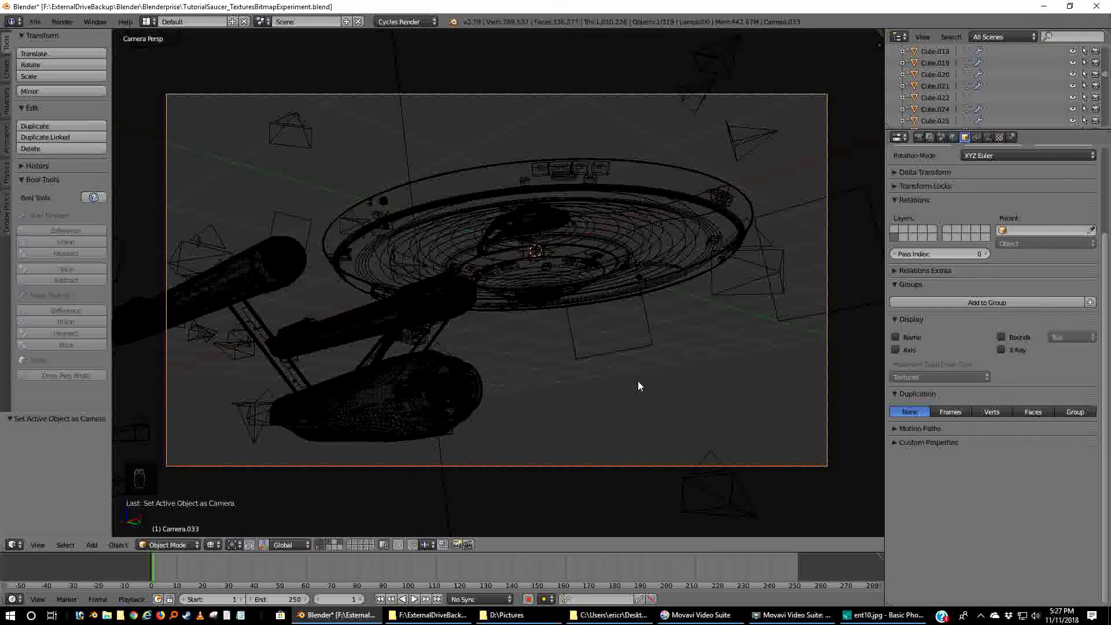
# - Reframe the ship by moving the camera about -0.416, -0.327, -0.138 in XYZ, plus -0.57 along global Y and 0.188 along global X
pyautogui.press('g')
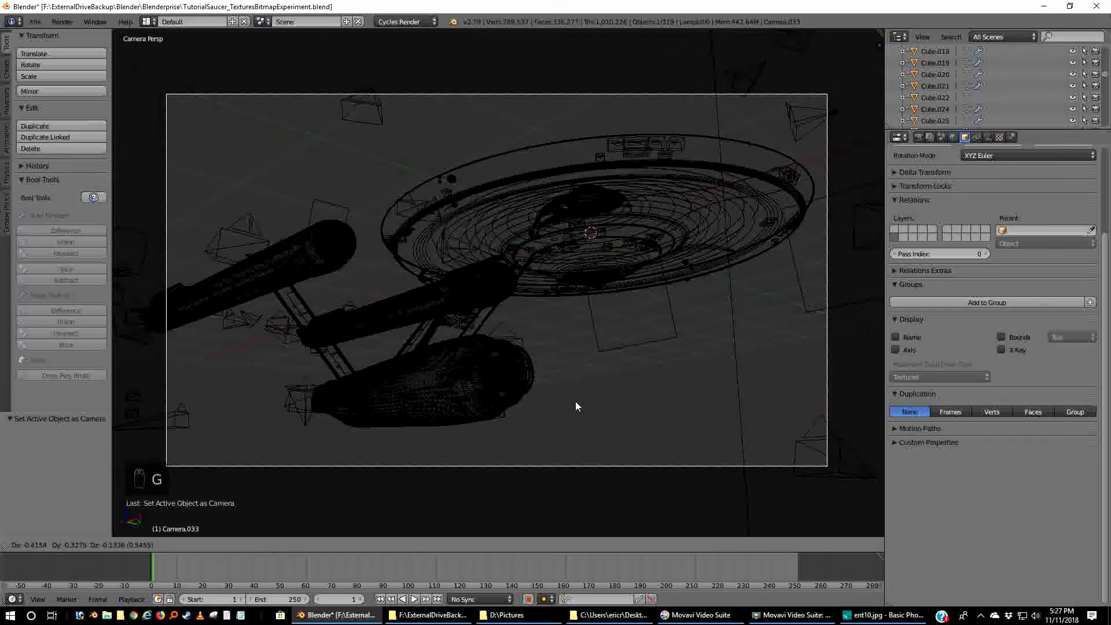
pyautogui.click(576, 403)
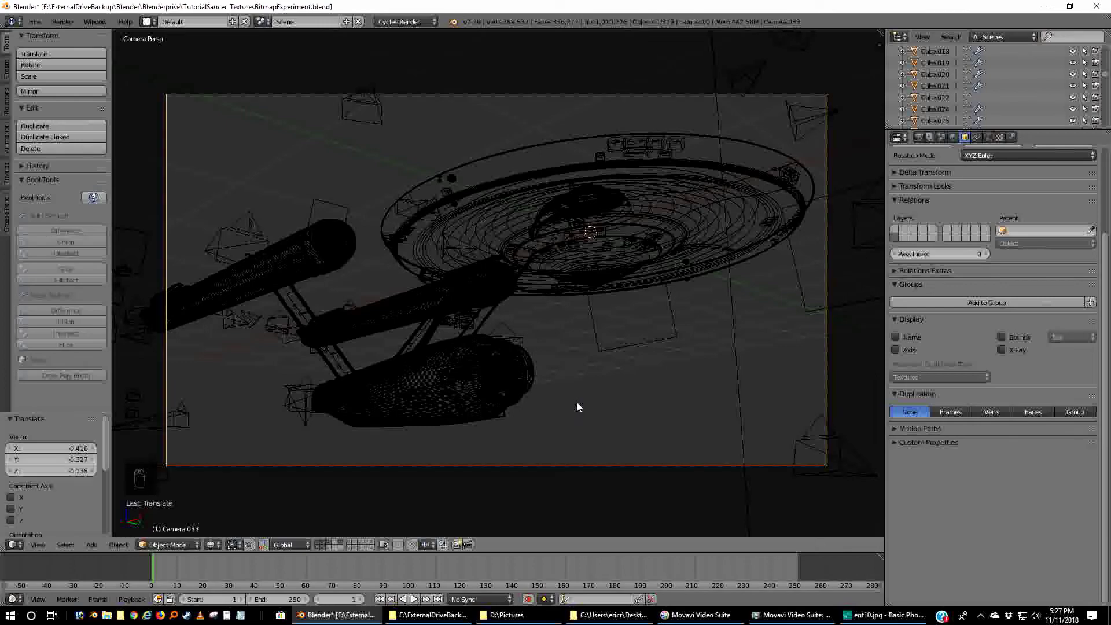
pyautogui.press('g')
pyautogui.press('y')
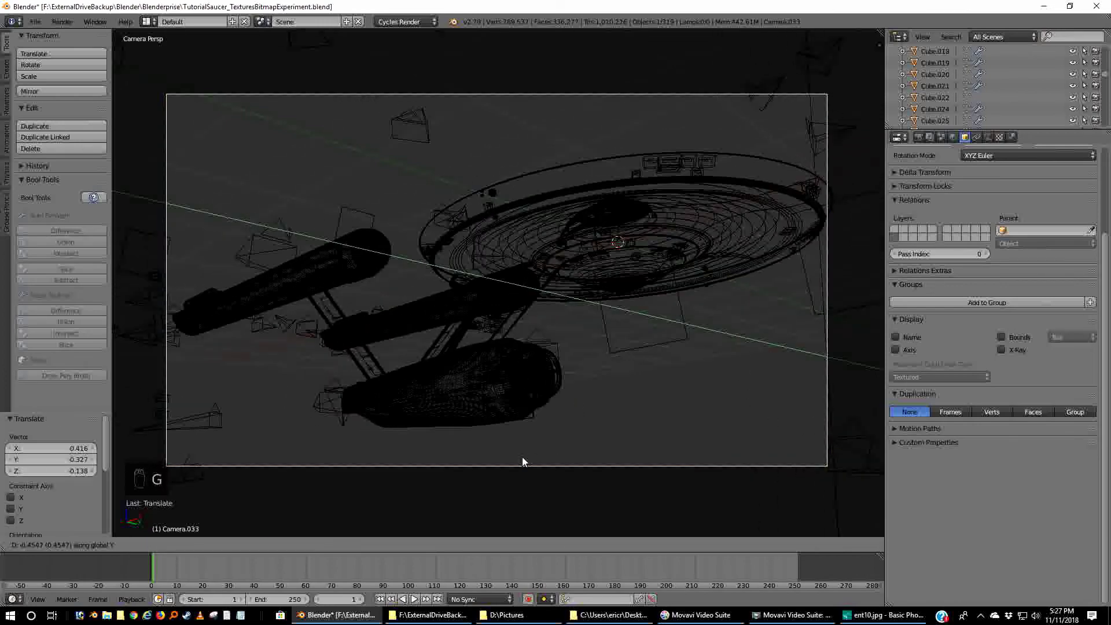
pyautogui.click(508, 474)
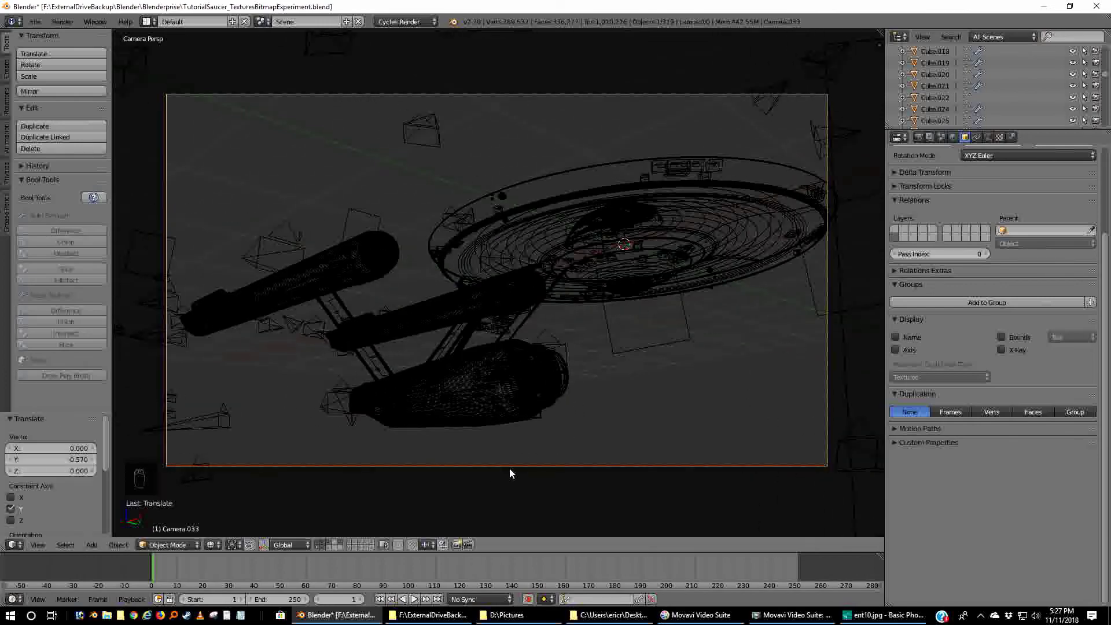
pyautogui.press('g')
pyautogui.press('x')
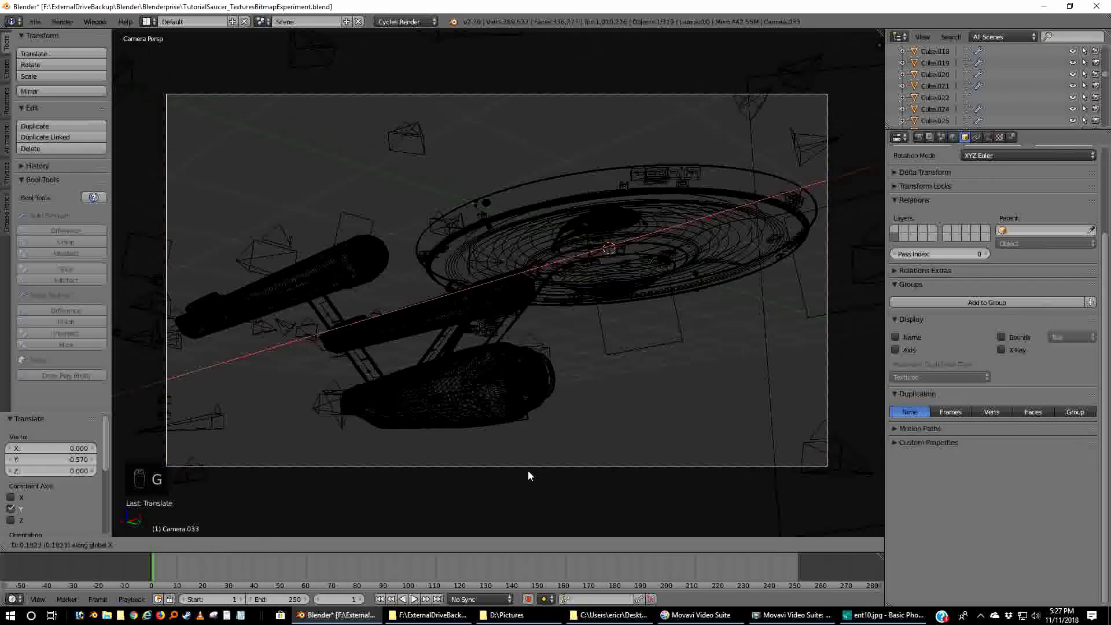
pyautogui.click(528, 473)
# - Render a still image of the ship from the repositioned camera
pyautogui.scroll(2, 527, 469)
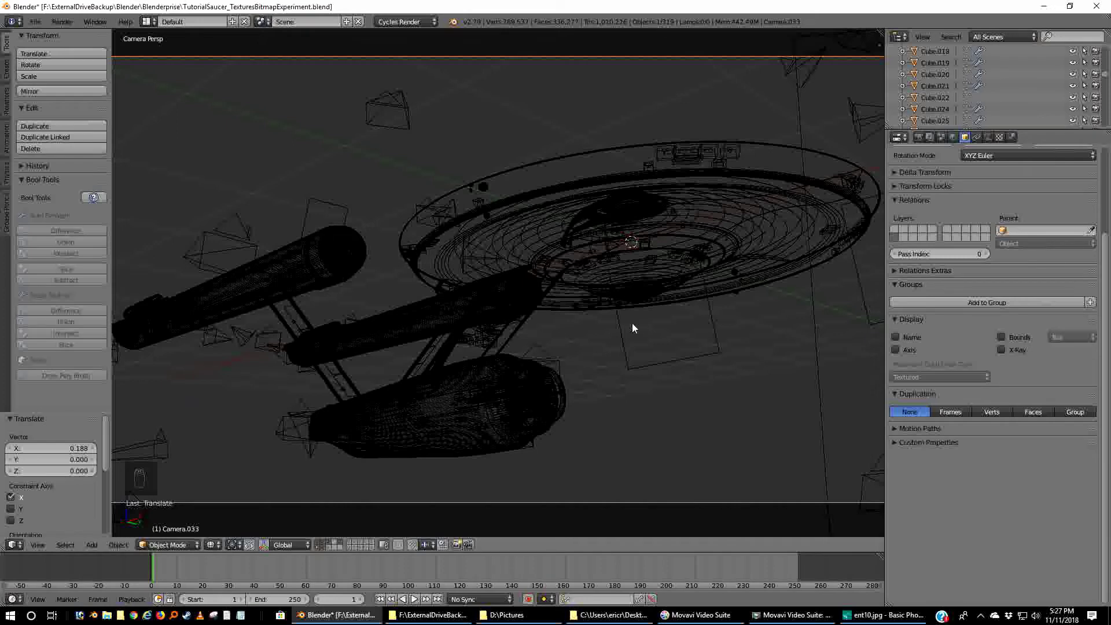
pyautogui.press('F12')
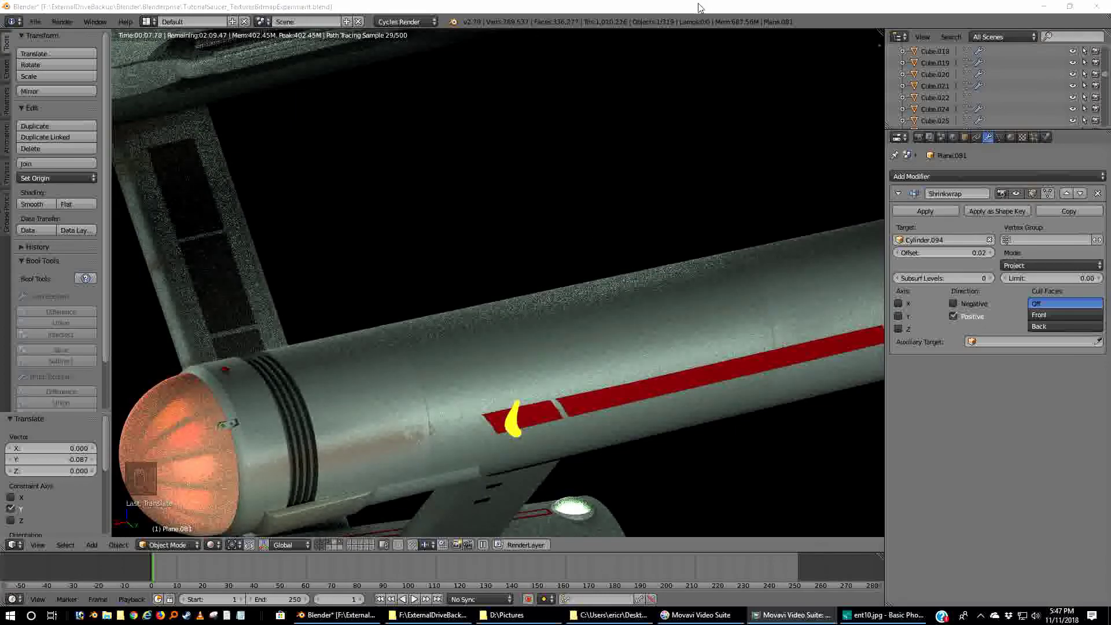
pyautogui.click(1070, 9)
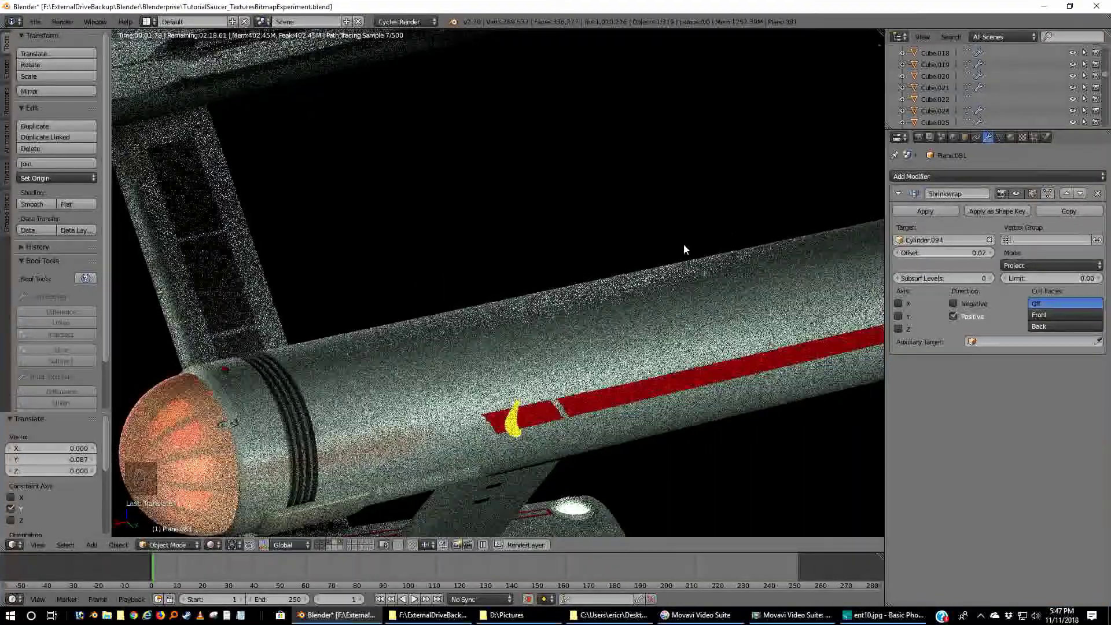
# - Render another still of the ship through the active camera with wireframe viewport shading, and return to the 3D view
pyautogui.press('KP_0')
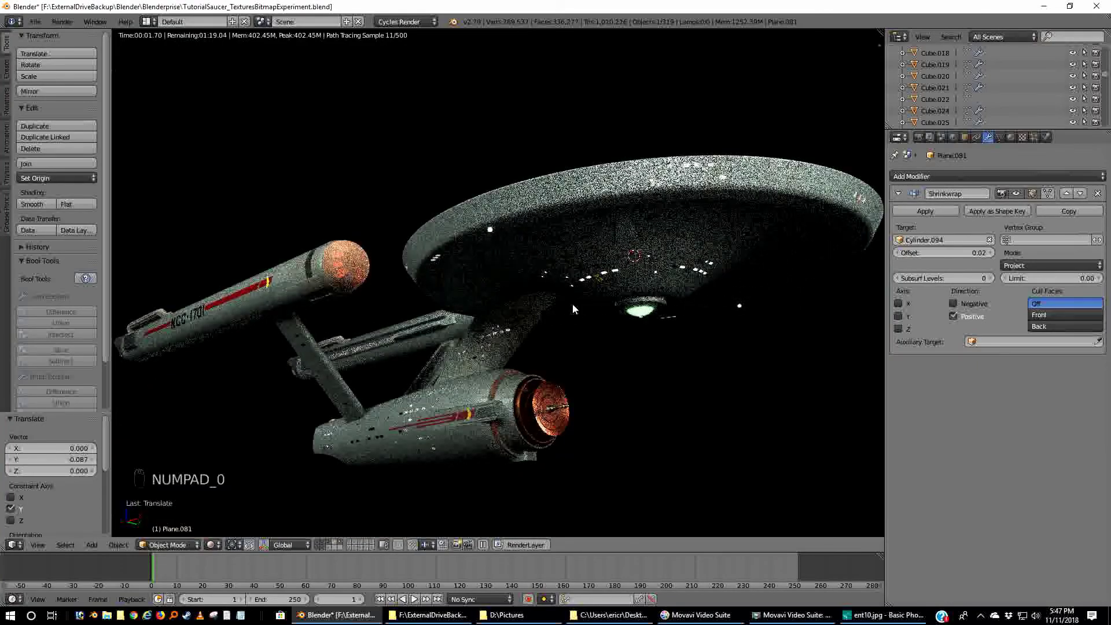
pyautogui.press('z')
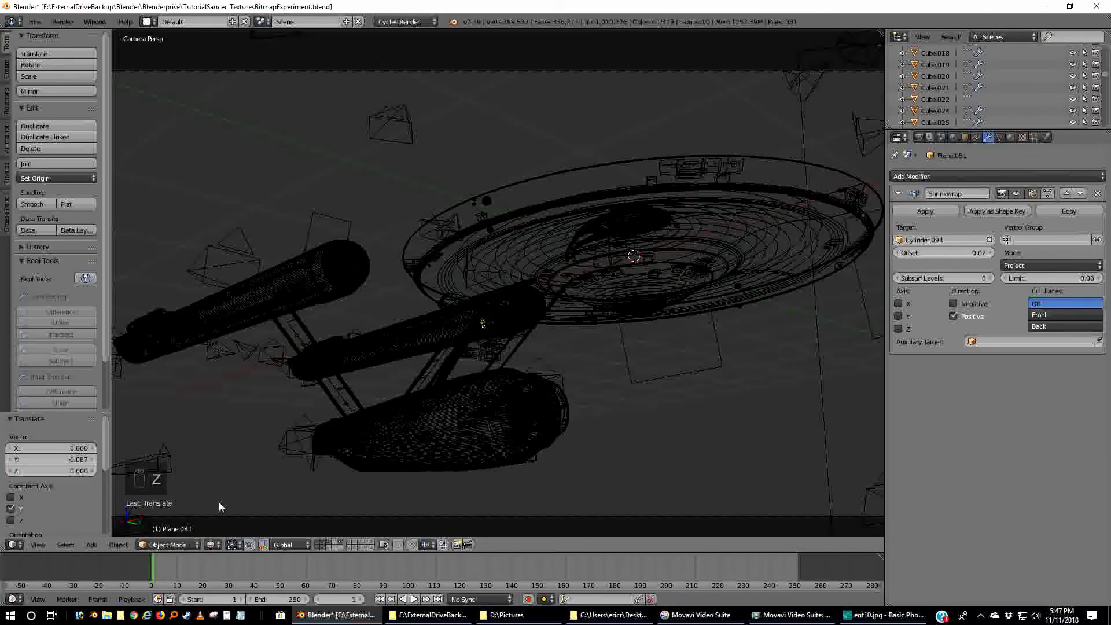
pyautogui.press('F12')
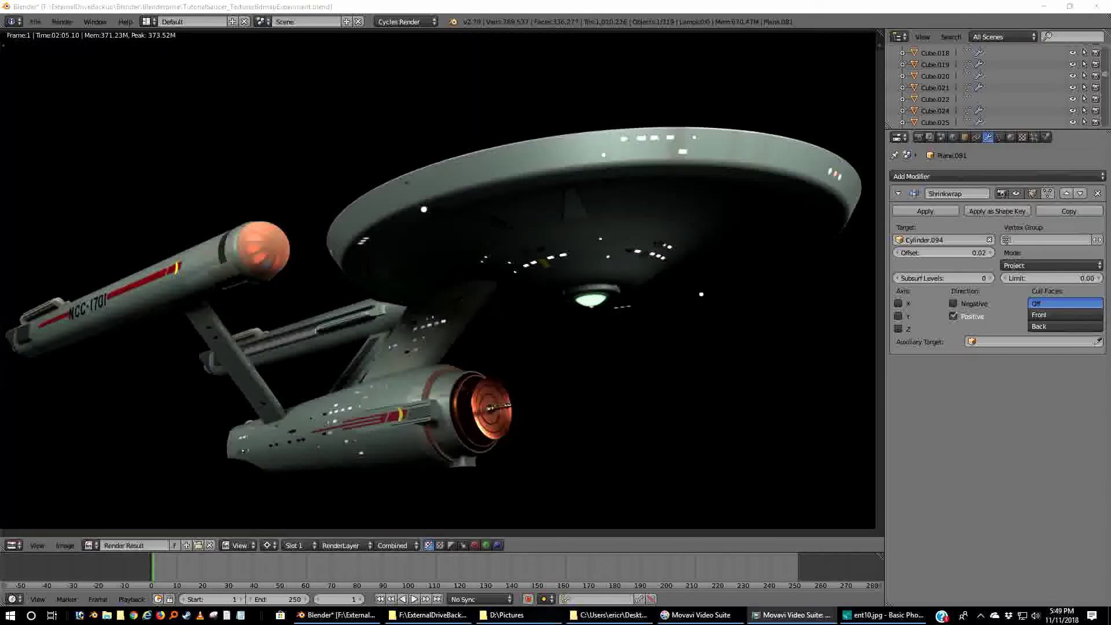
pyautogui.click(714, 7)
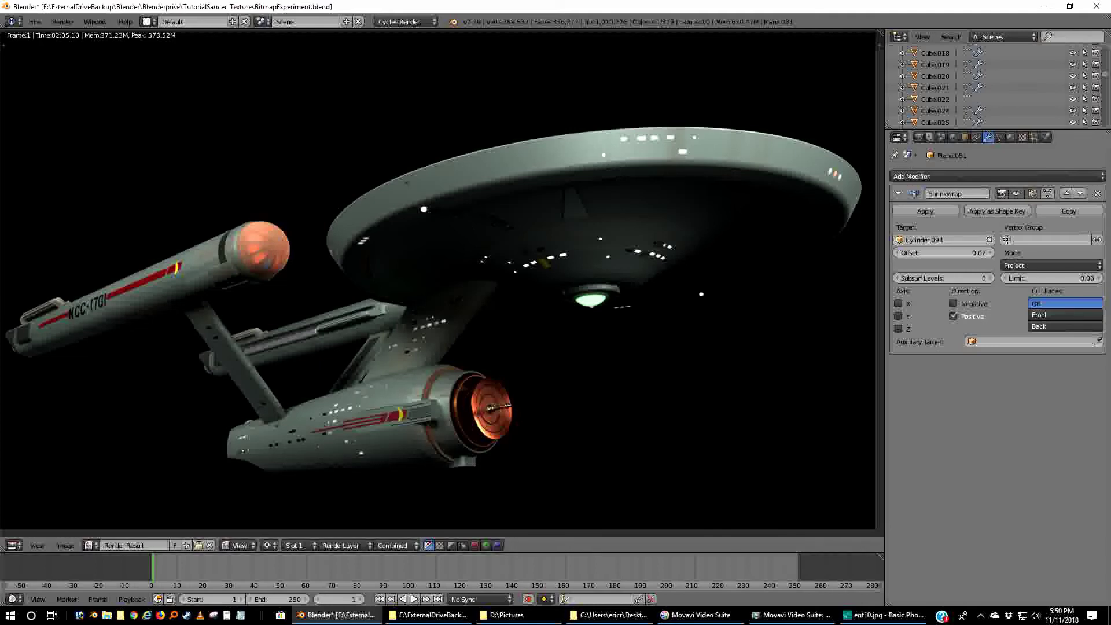
pyautogui.press('F11')
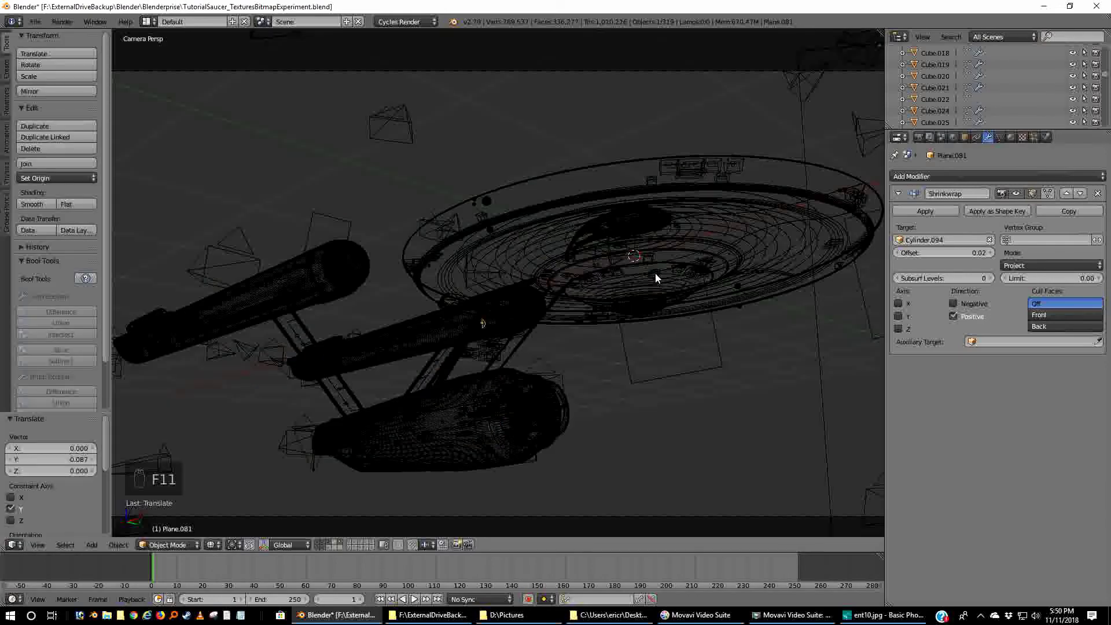
# - Examine the scene's layers for the ship parts, light planes and cameras they hold, starting from a top view
pyautogui.press('a')
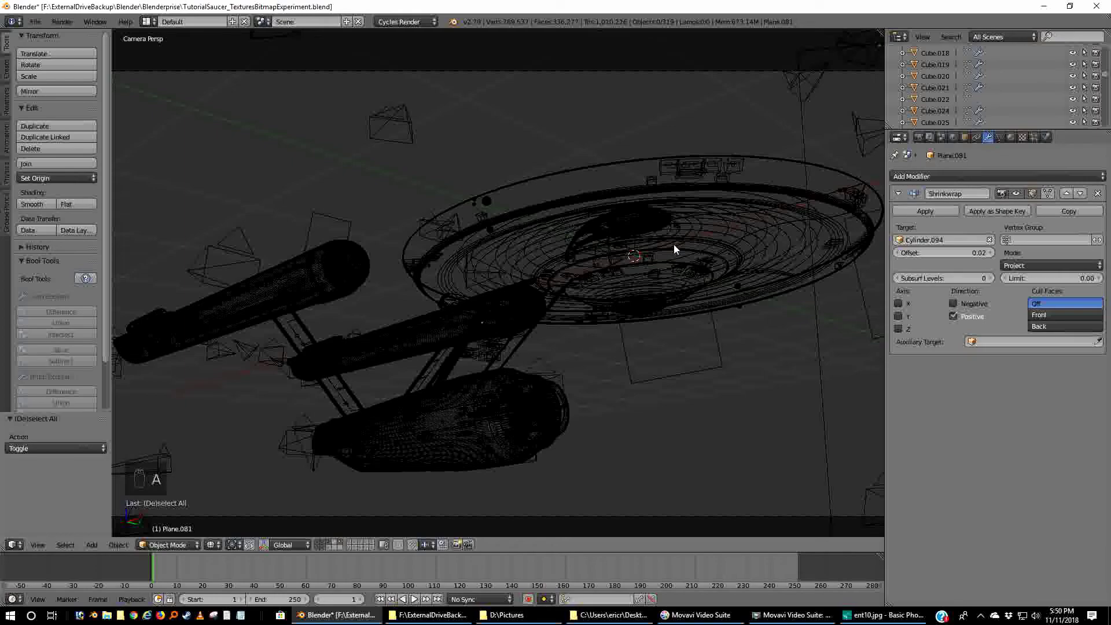
pyautogui.press('KP_7')
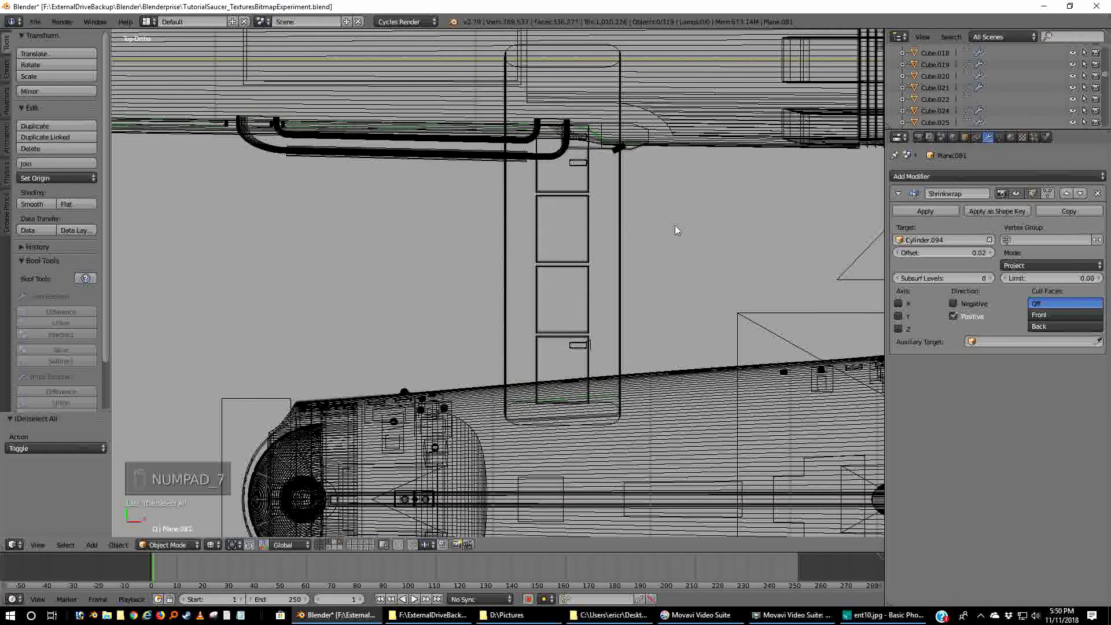
pyautogui.scroll(-3, 693, 146)
pyautogui.scroll(-2, 694, 151)
pyautogui.scroll(-2, 548, 262)
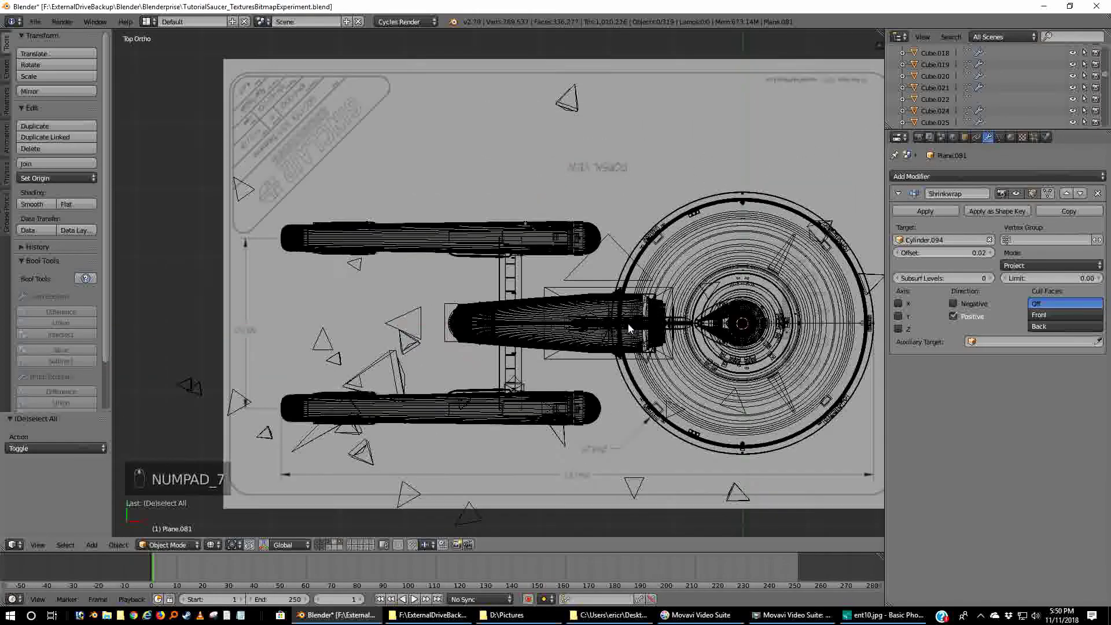
pyautogui.click(318, 547)
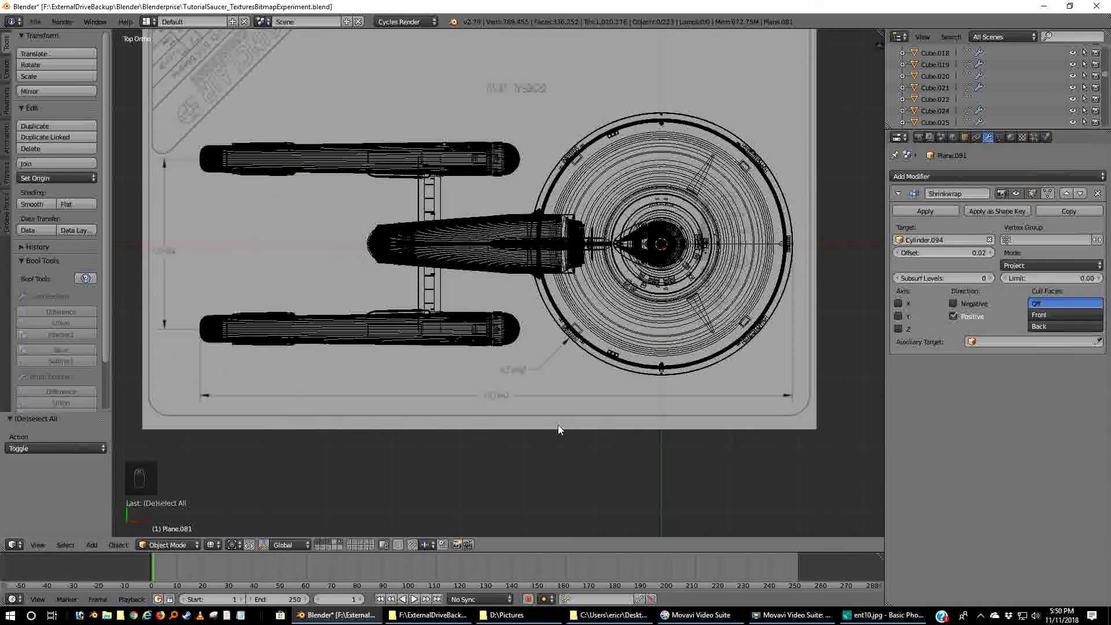
pyautogui.click(327, 547)
pyautogui.moveTo(470, 389); pyautogui.dragTo(445, 335, button='middle')
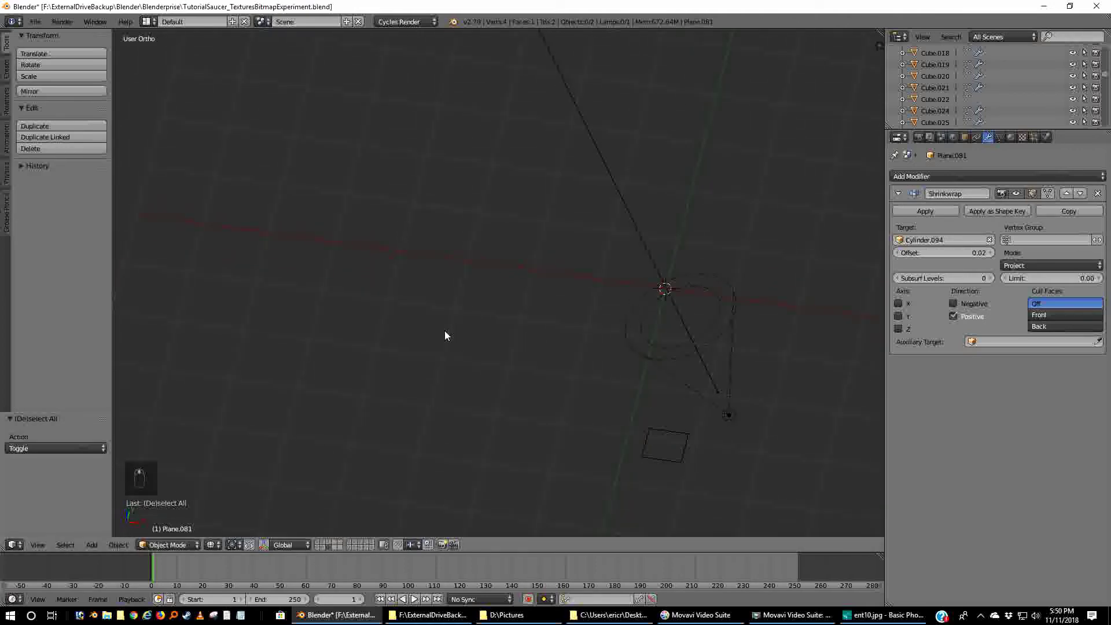
pyautogui.click(322, 548)
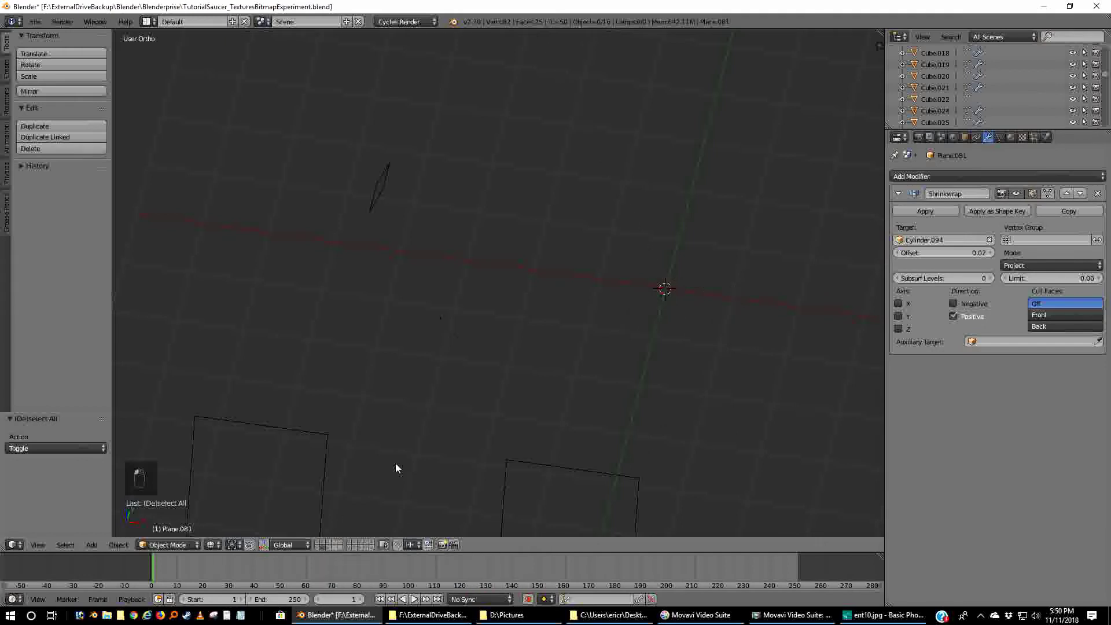
pyautogui.scroll(-4, 467, 408)
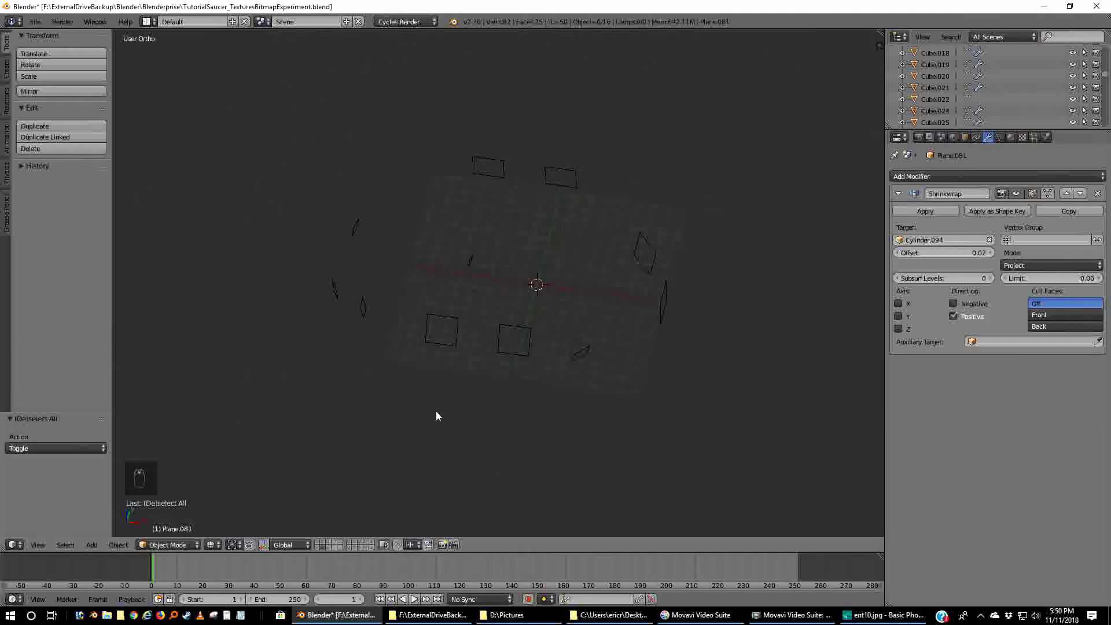
pyautogui.click(315, 546)
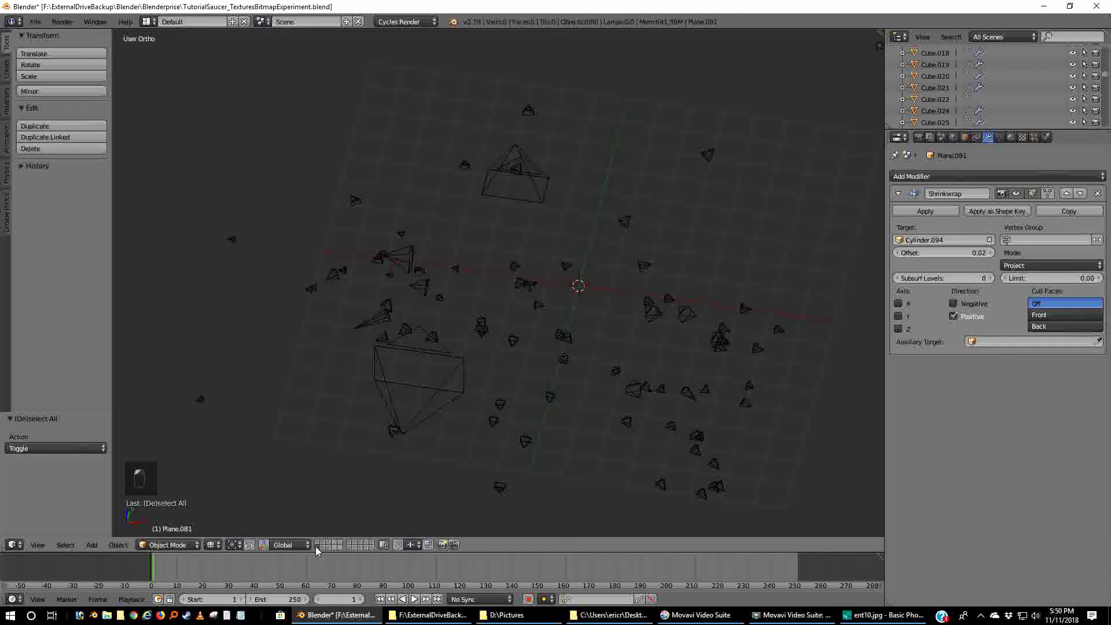
pyautogui.moveTo(574, 426)
pyautogui.mouseDown(button='middle')
pyautogui.moveTo(530, 370)
pyautogui.moveTo(698, 407)
pyautogui.moveTo(398, 371)
pyautogui.moveTo(390, 419)
pyautogui.moveTo(523, 435)
pyautogui.moveTo(554, 419)
pyautogui.mouseUp(button='middle')
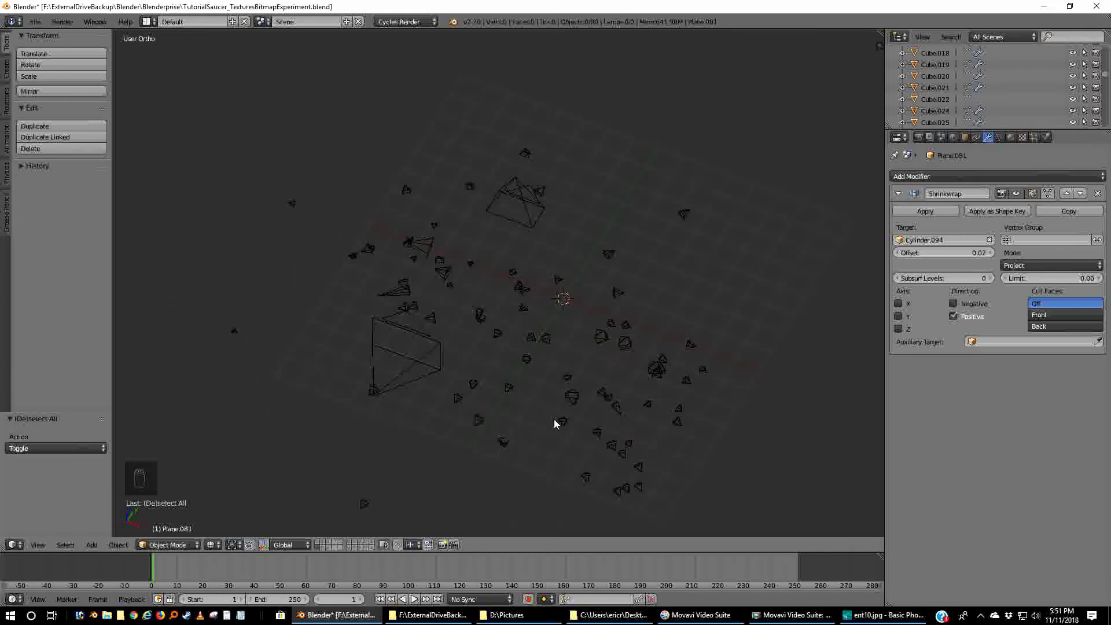
pyautogui.click(318, 544)
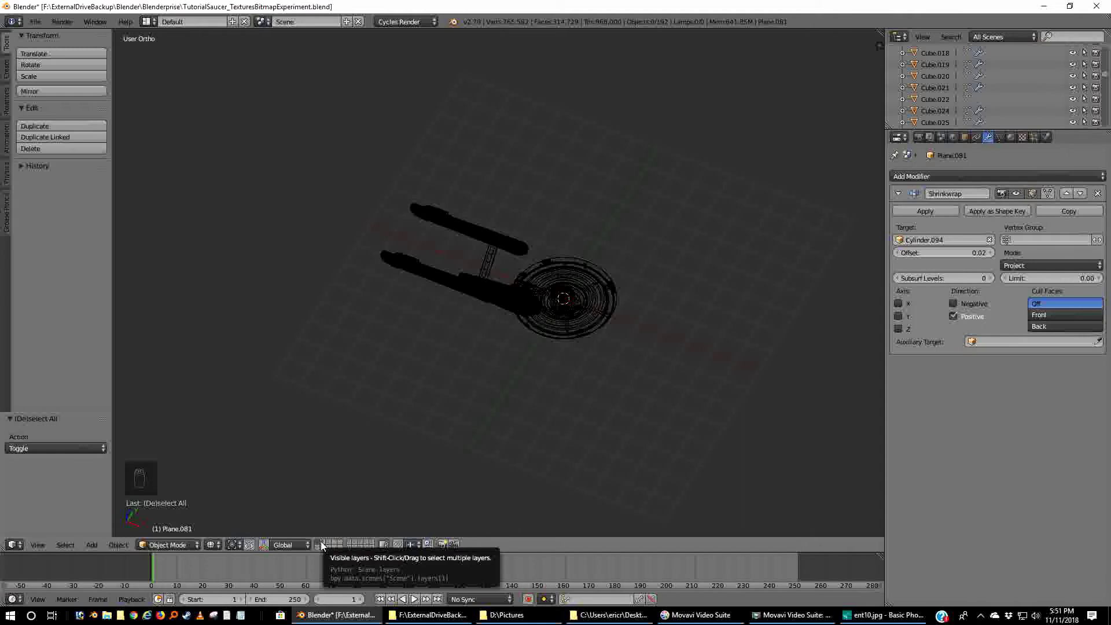
pyautogui.keyDown('shift'); pyautogui.click(321, 542); pyautogui.keyUp('shift')
pyautogui.keyDown('shift'); pyautogui.click(328, 542); pyautogui.keyUp('shift')
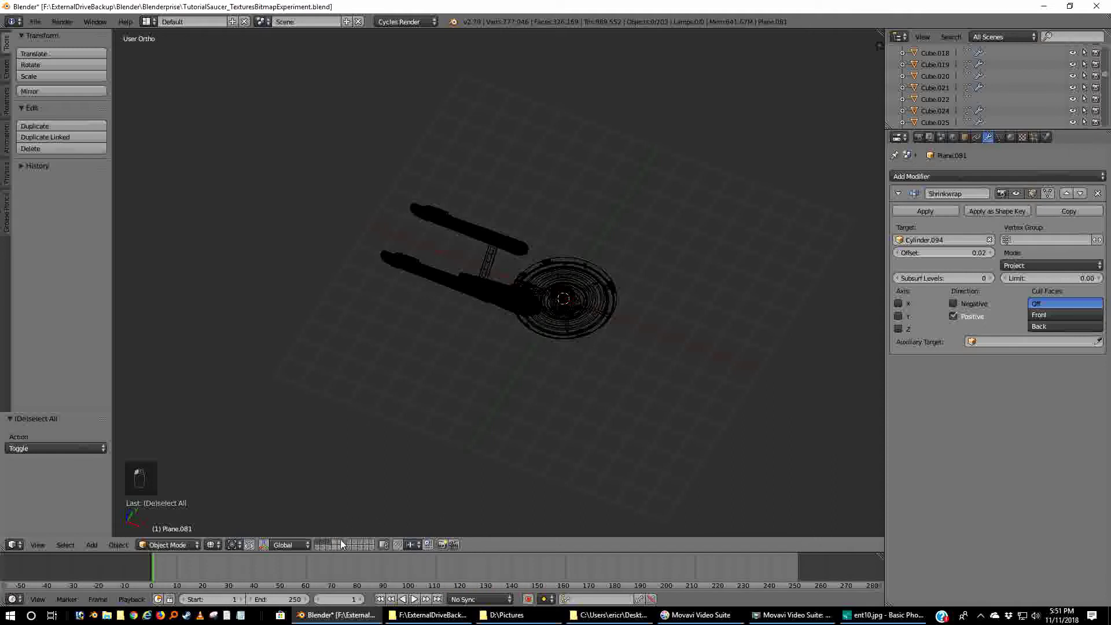
# - Box-select all hull and nacelle markings on their separate layer and move them to layer 1
pyautogui.click(340, 542)
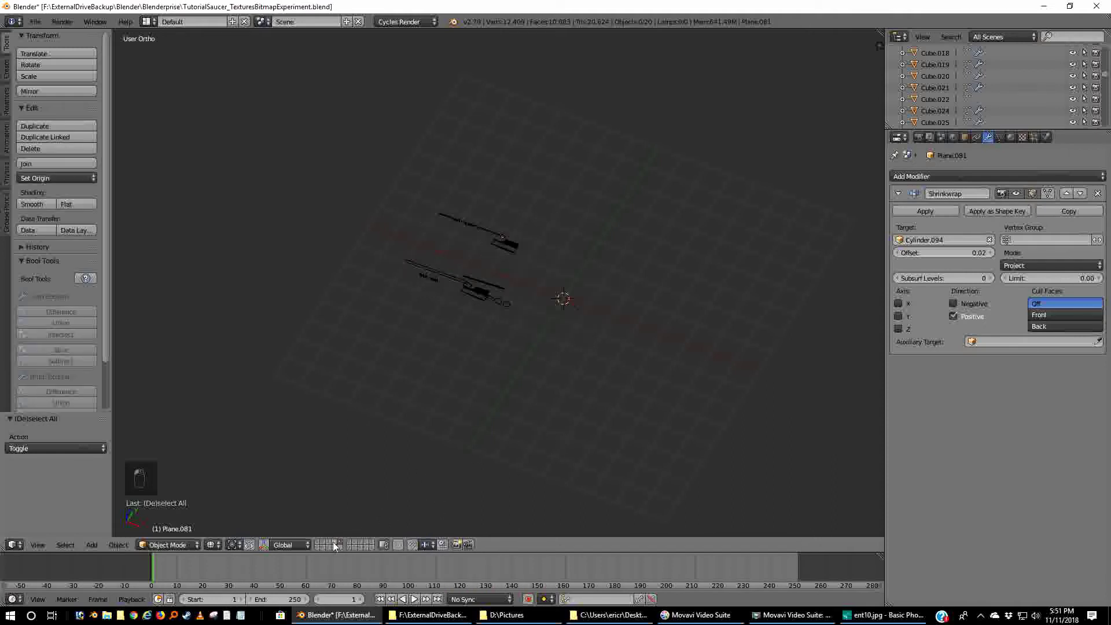
pyautogui.scroll(4, 581, 439)
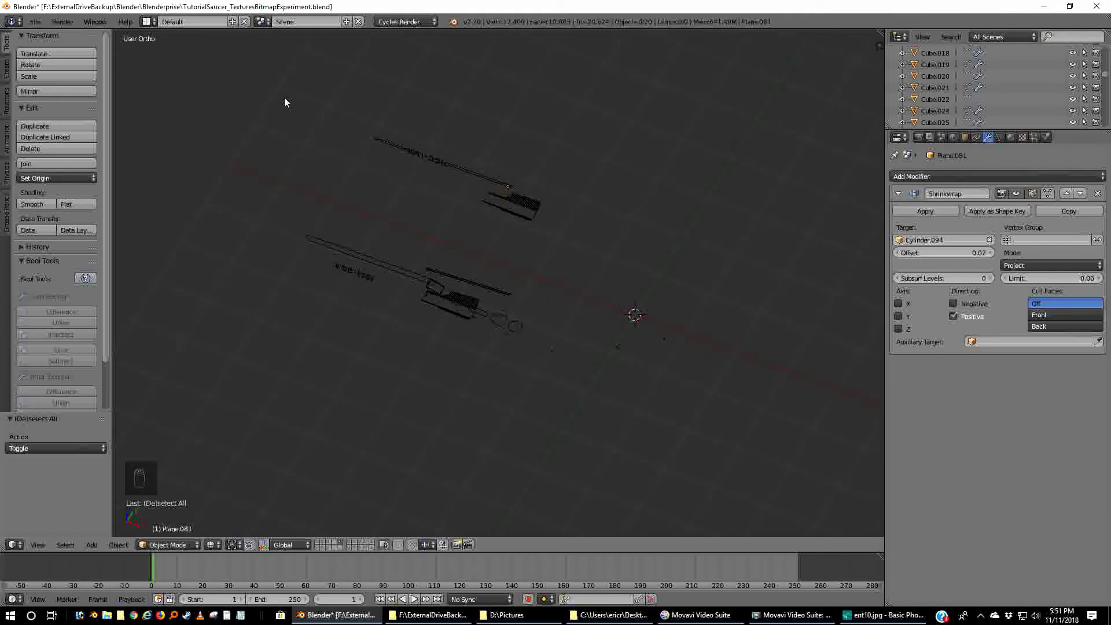
pyautogui.press('b')
pyautogui.moveTo(265, 106); pyautogui.dragTo(831, 488)
pyautogui.scroll(-2, 792, 456)
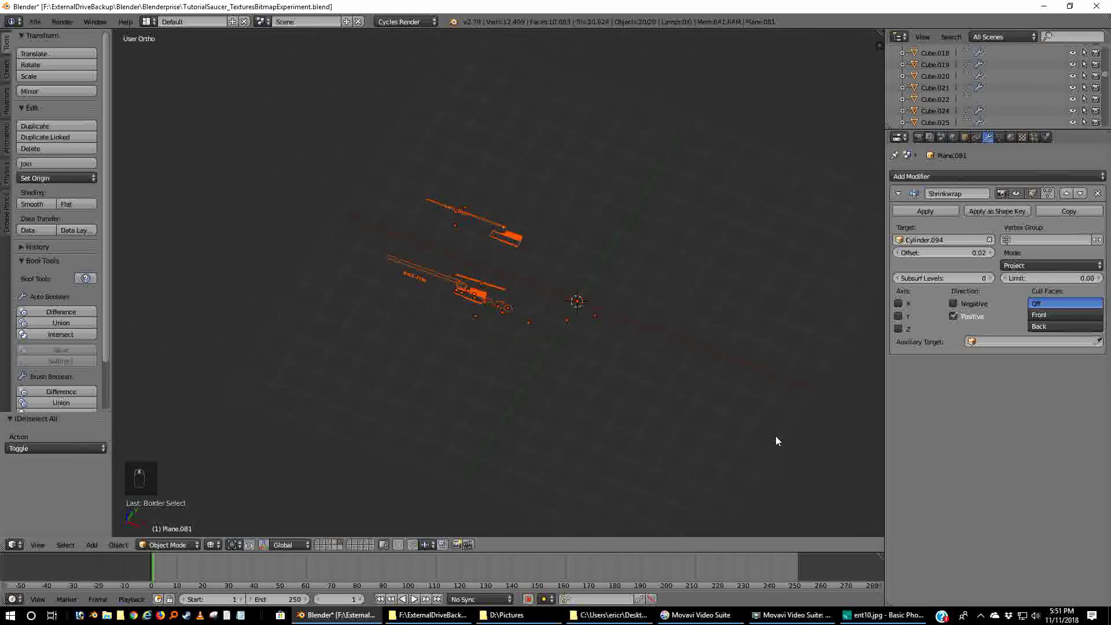
pyautogui.press('m')
pyautogui.click(856, 463)
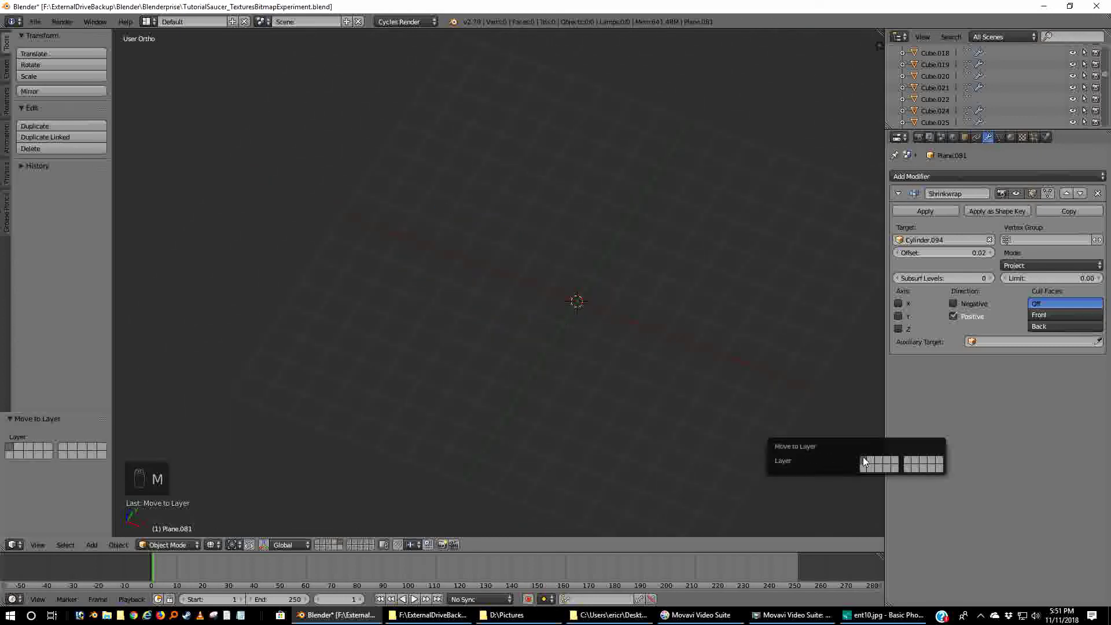
# - Show layer 1 together with the ship's other part layers and clear the selection
pyautogui.click(323, 543)
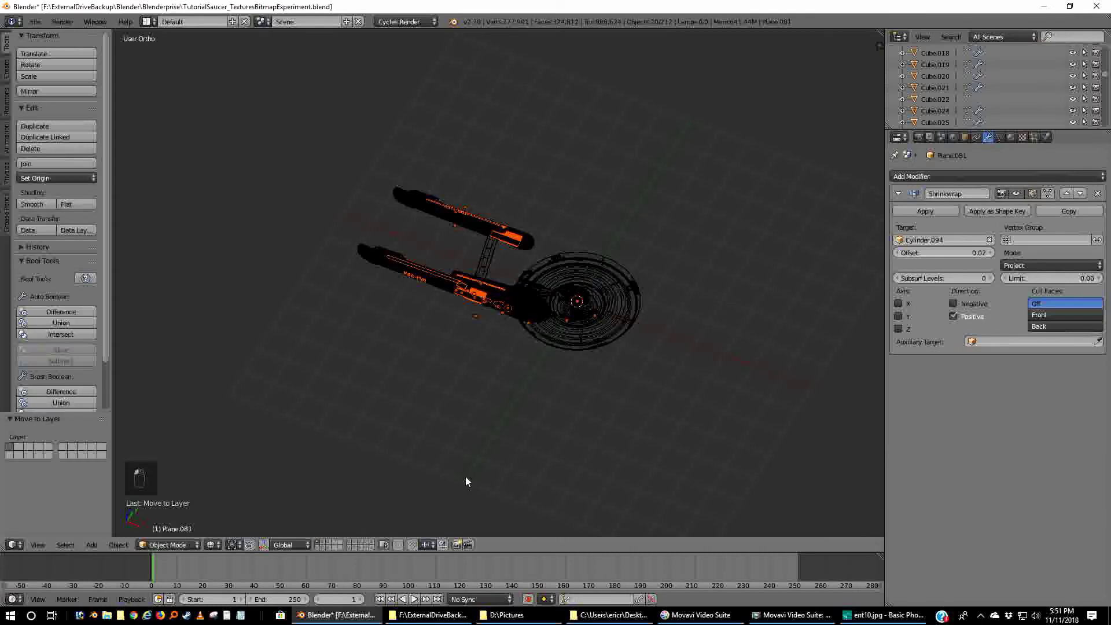
pyautogui.press('a')
pyautogui.keyDown('shift'); pyautogui.click(324, 546); pyautogui.keyUp('shift')
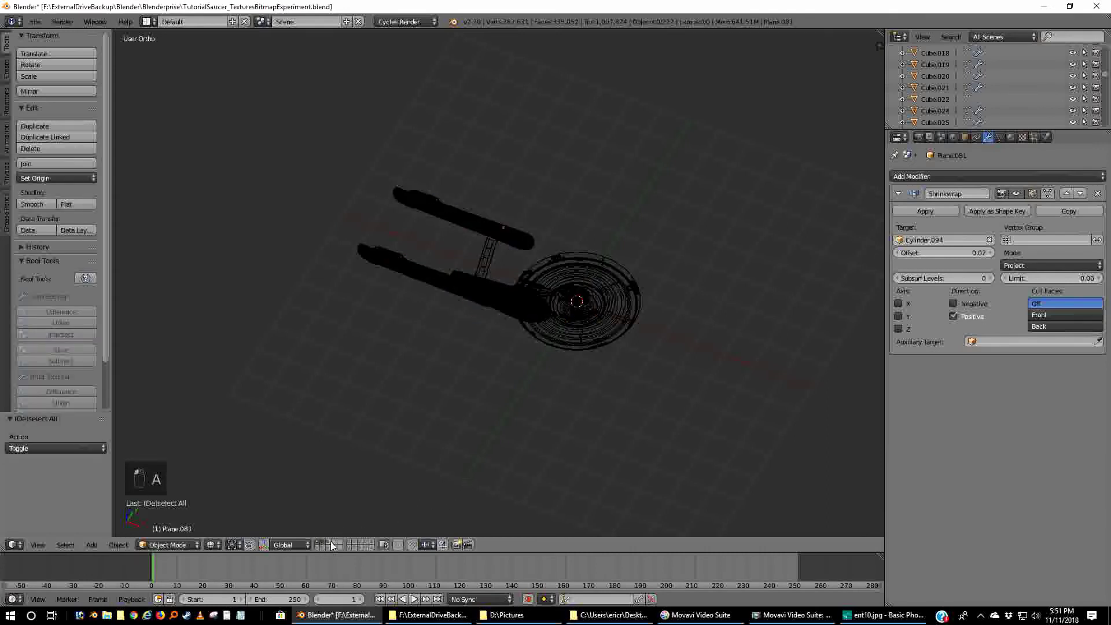
pyautogui.moveTo(675, 404); pyautogui.dragTo(686, 323, button='middle')
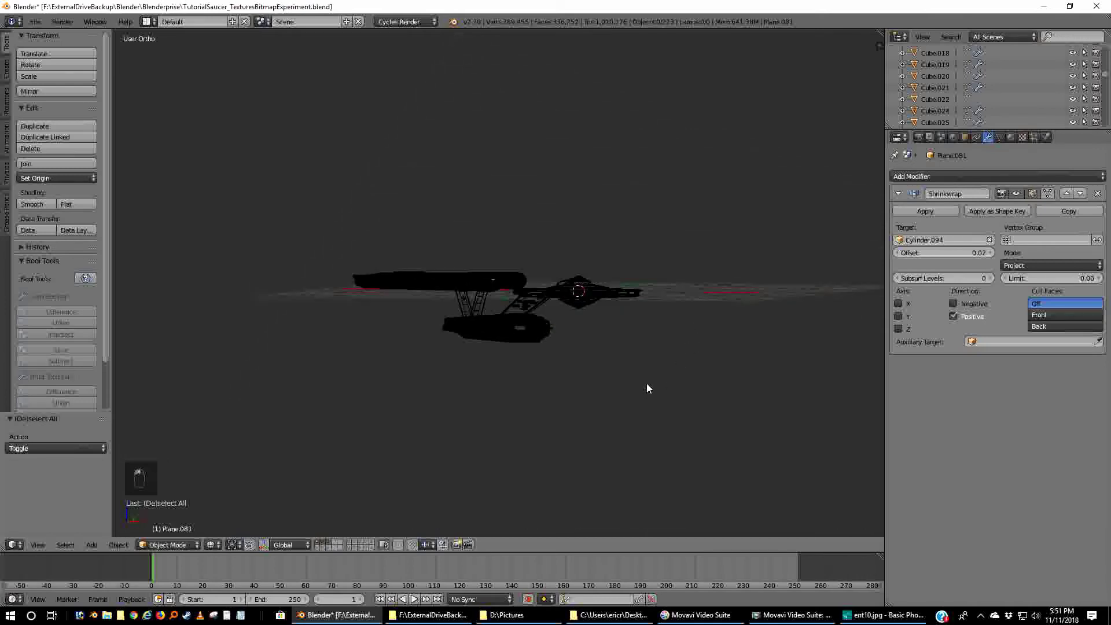
pyautogui.scroll(3, 646, 389)
pyautogui.press('a')
pyautogui.press('a')
pyautogui.press('a')
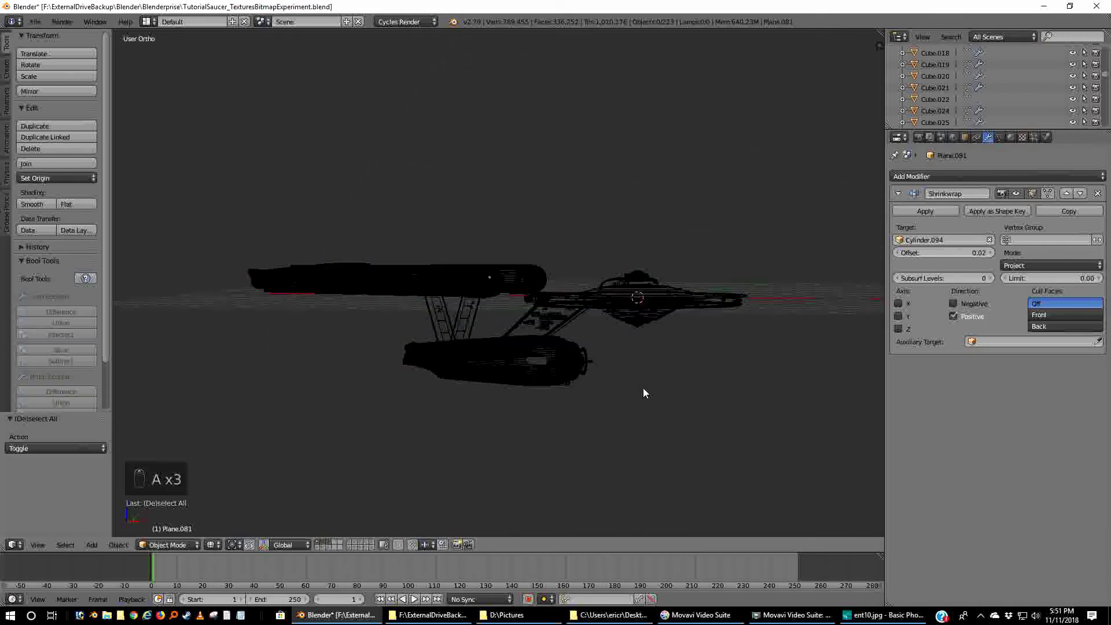
pyautogui.moveTo(330, 512); pyautogui.dragTo(386, 525, button='middle')
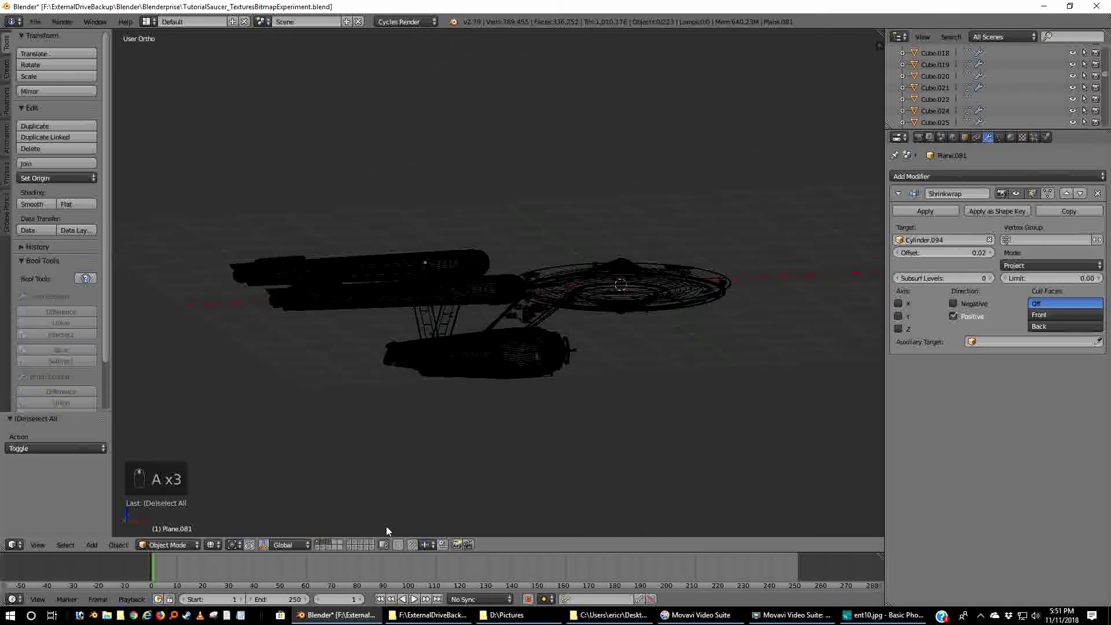
# - Examine the nacelle dome parts layer by layer, and display all the ship's layers together again
pyautogui.click(324, 544)
pyautogui.moveTo(568, 404)
pyautogui.mouseDown(button='middle')
pyautogui.moveTo(630, 383)
pyautogui.moveTo(637, 395)
pyautogui.moveTo(585, 407)
pyautogui.mouseUp(button='middle')
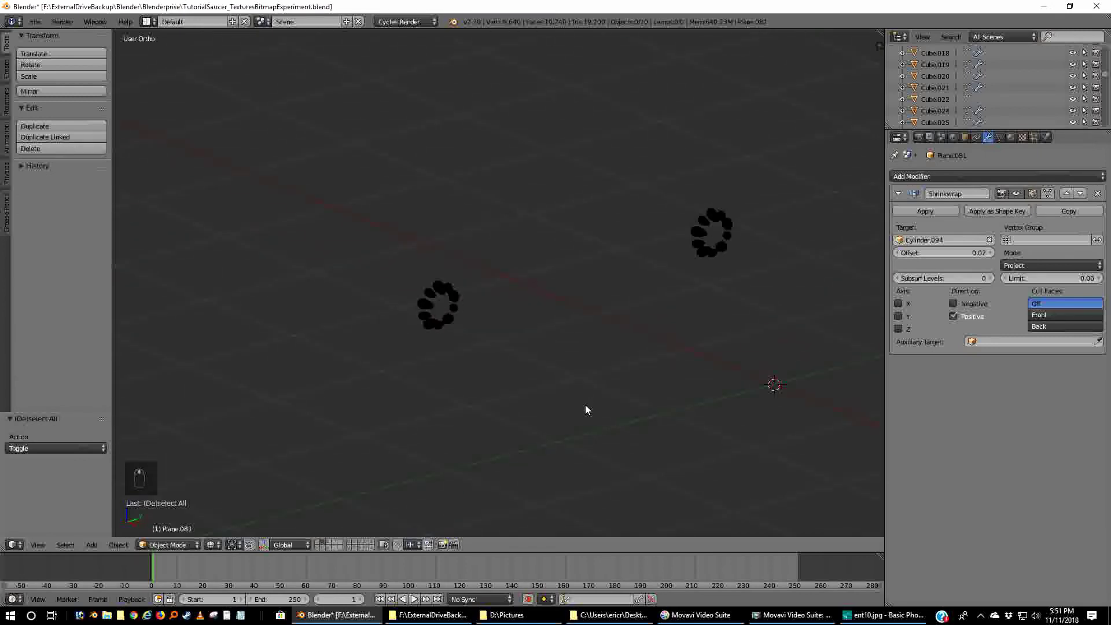
pyautogui.click(330, 545)
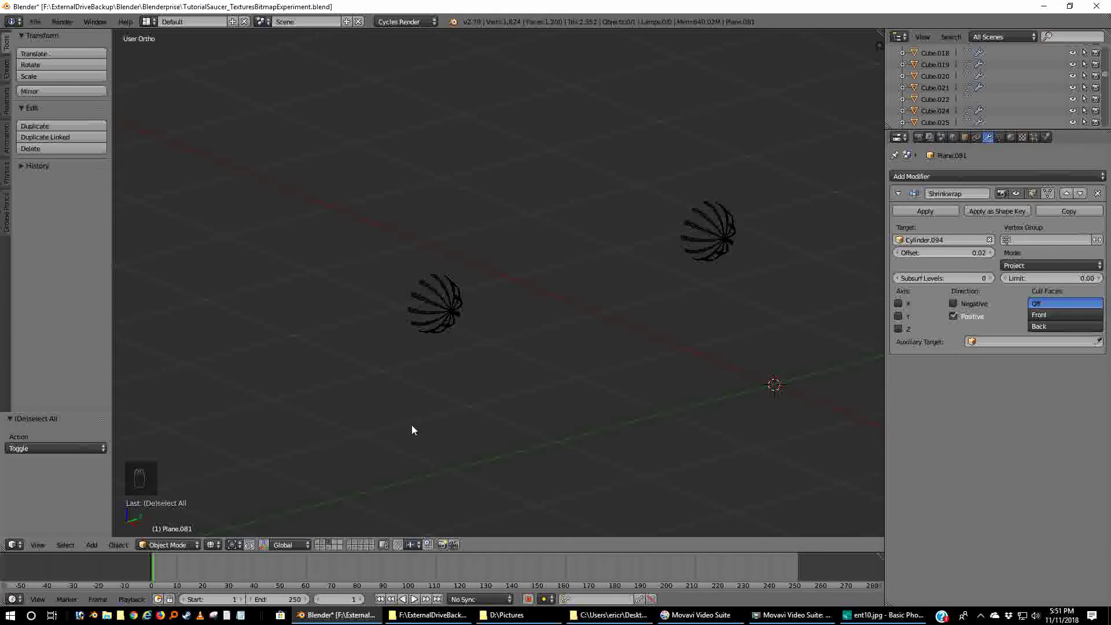
pyautogui.click(318, 543)
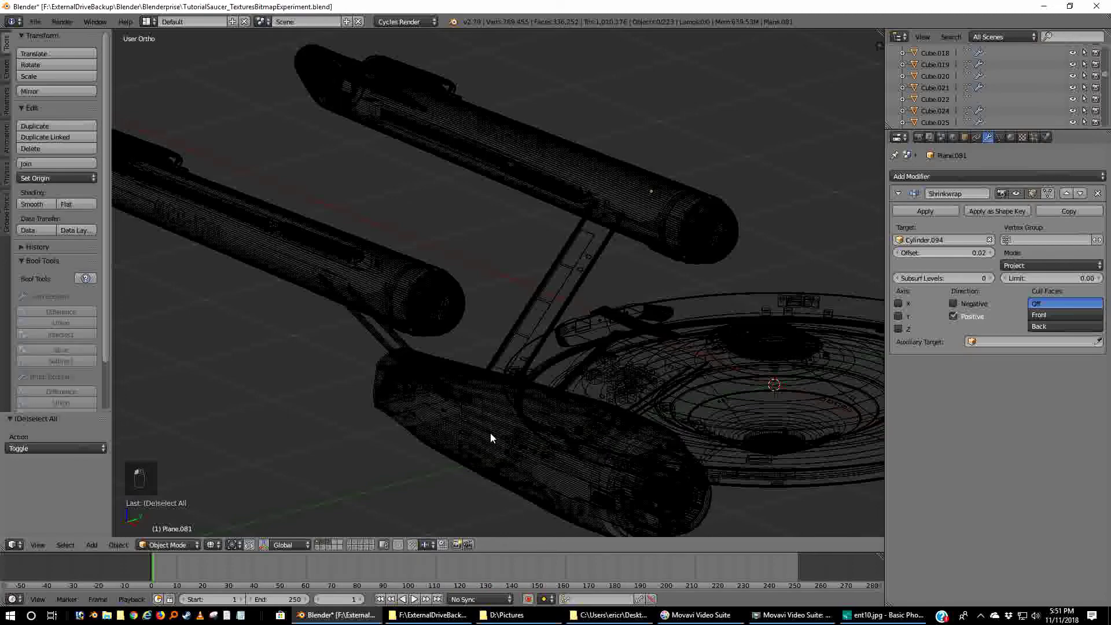
pyautogui.moveTo(428, 427); pyautogui.dragTo(543, 430, button='middle')
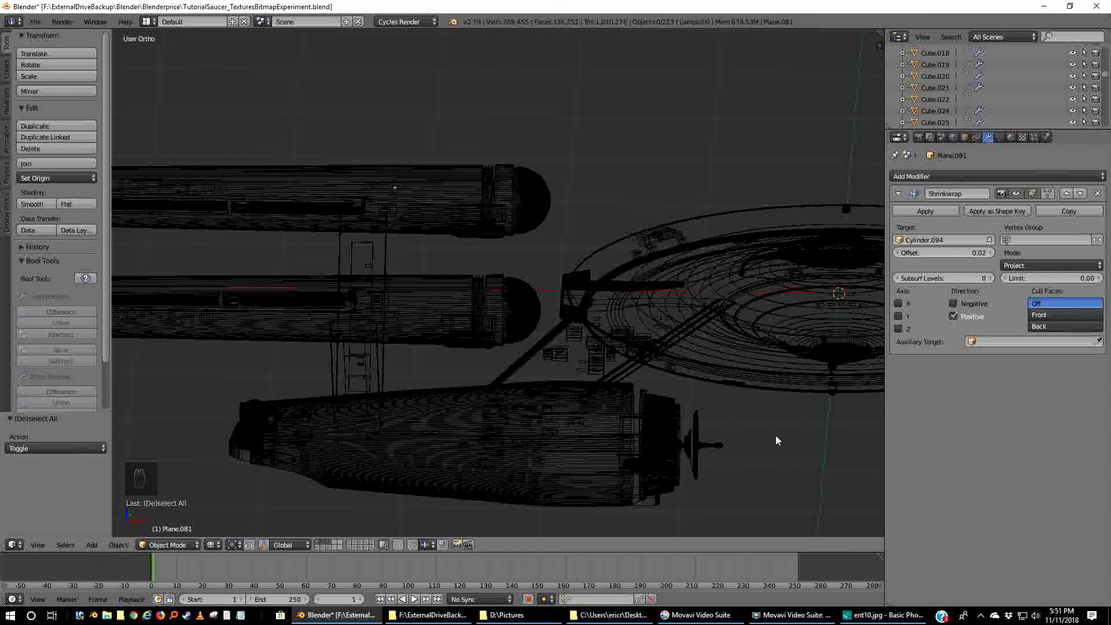
pyautogui.scroll(-4, 775, 435)
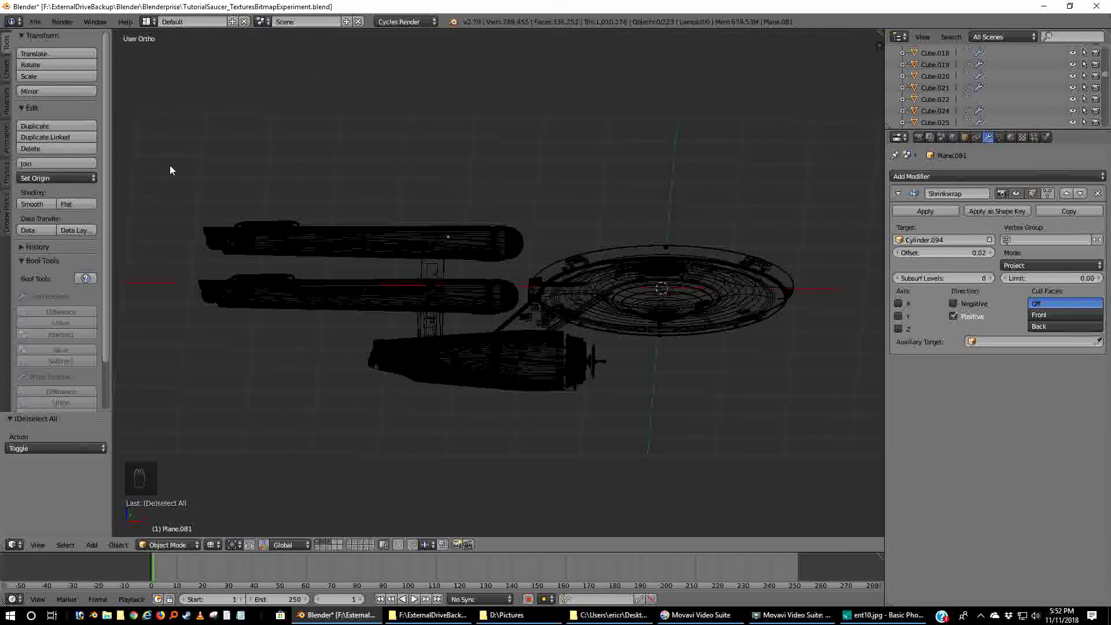
# - Add a cube mesh with radius 1 at the origin in top view and move it about -2.559 along X, over the secondary hull
pyautogui.press('KP_7')
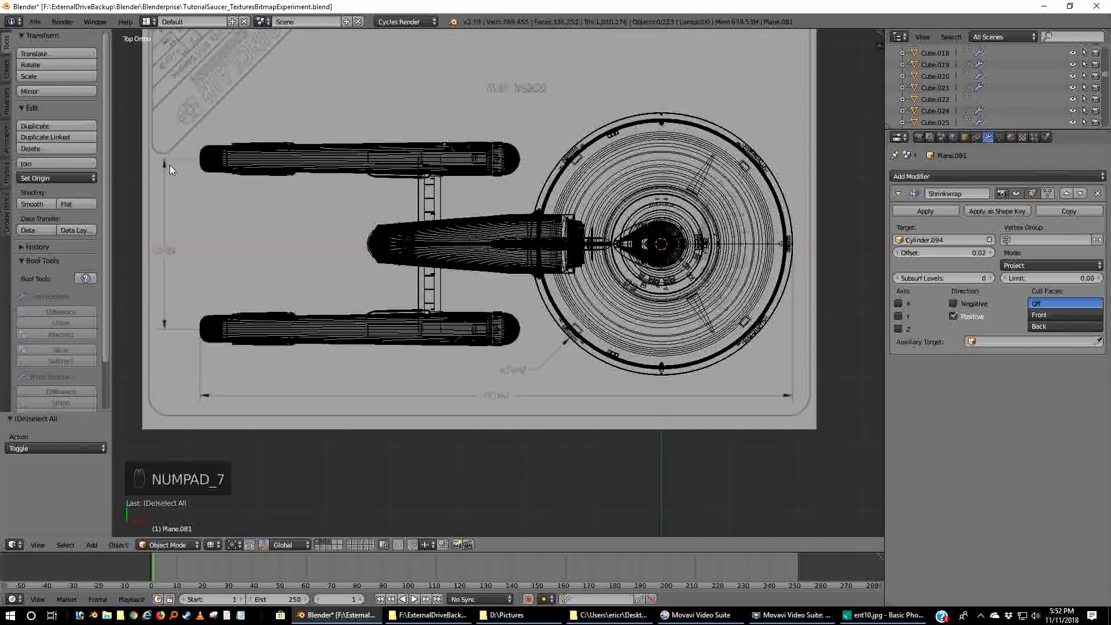
pyautogui.hotkey('shift', 'a')
pyautogui.moveTo(543, 308)
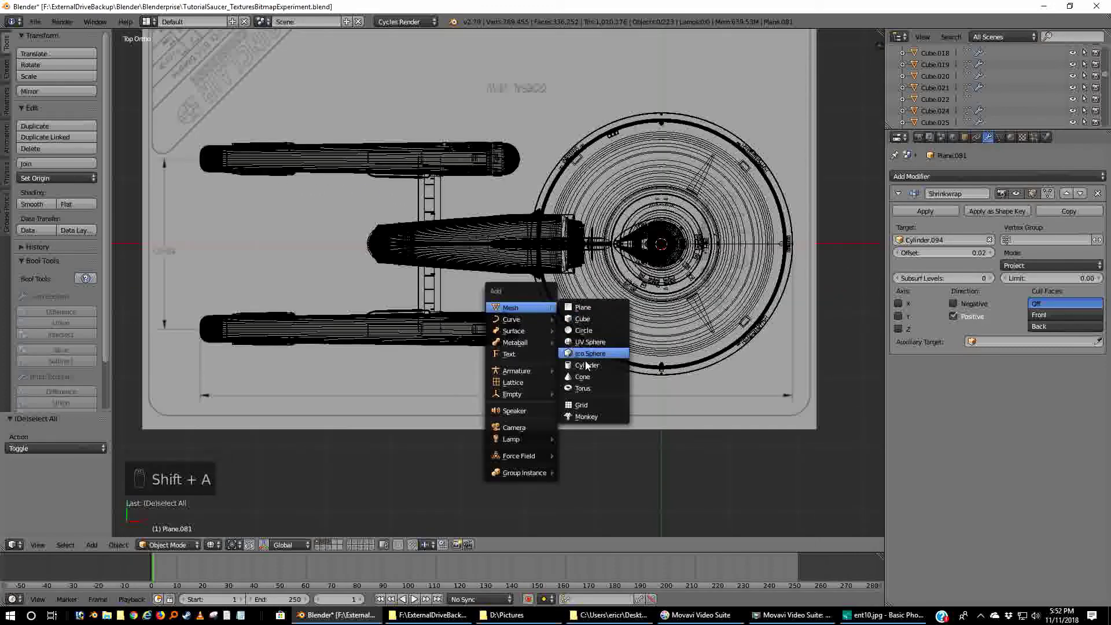
pyautogui.click(593, 320)
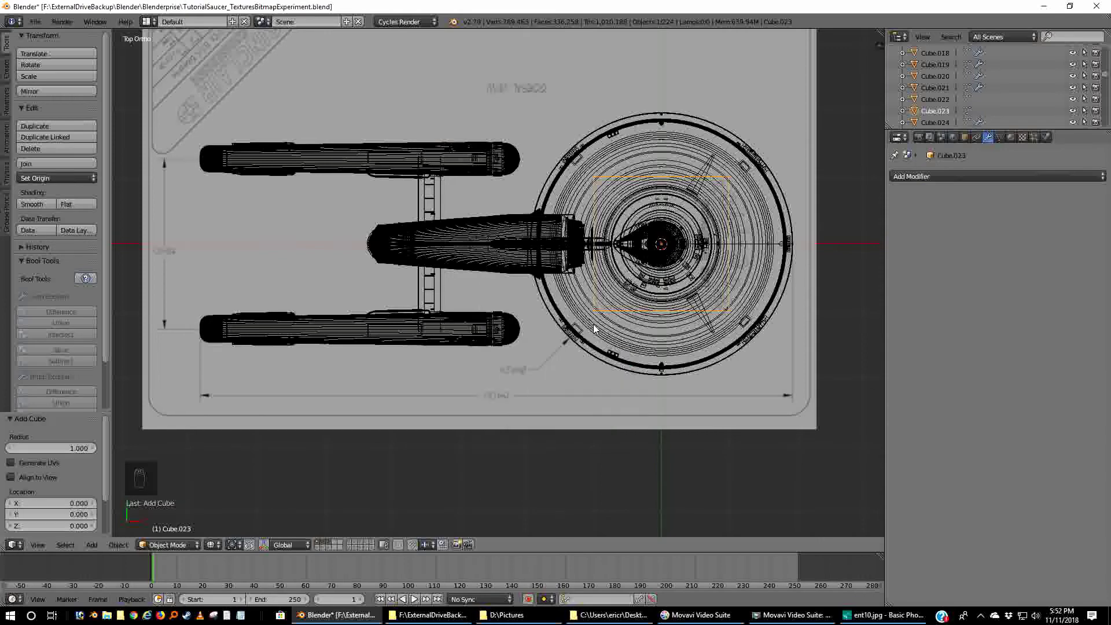
pyautogui.press('g')
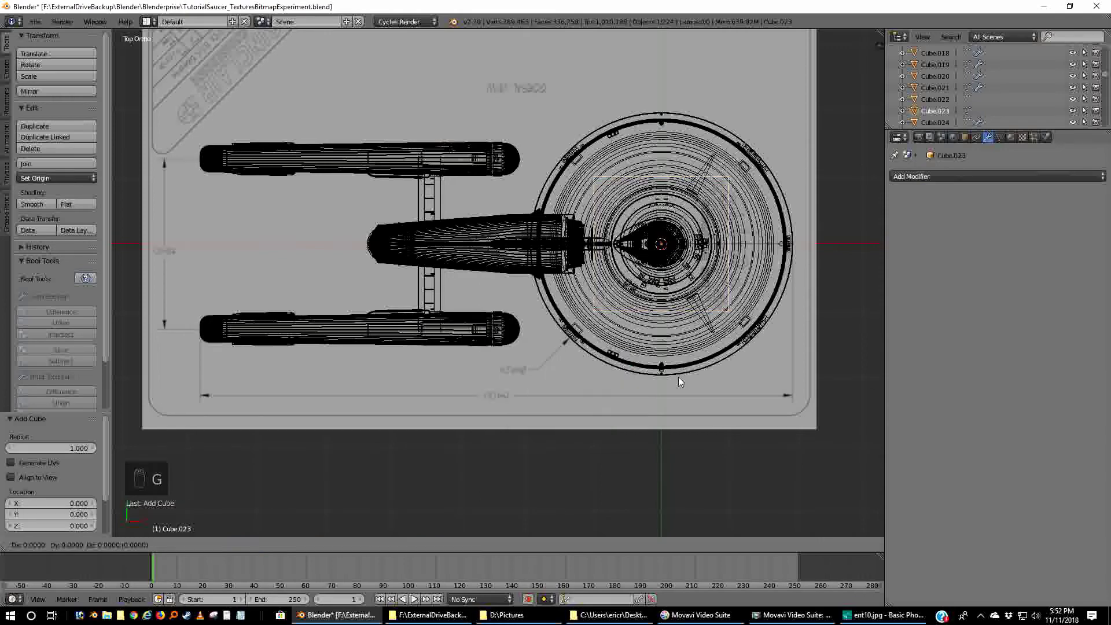
pyautogui.press('x')
pyautogui.click(506, 363)
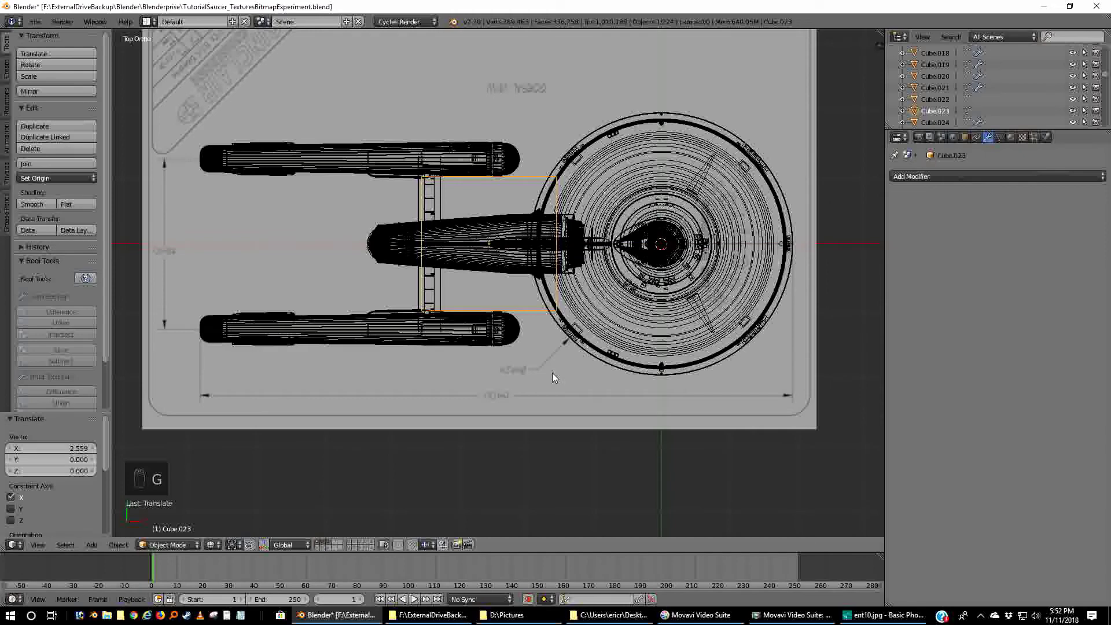
# - Scale the cube uniformly by about 2.042, and stretch it by about 2.148 along X to the ship's overall length
pyautogui.press('s')
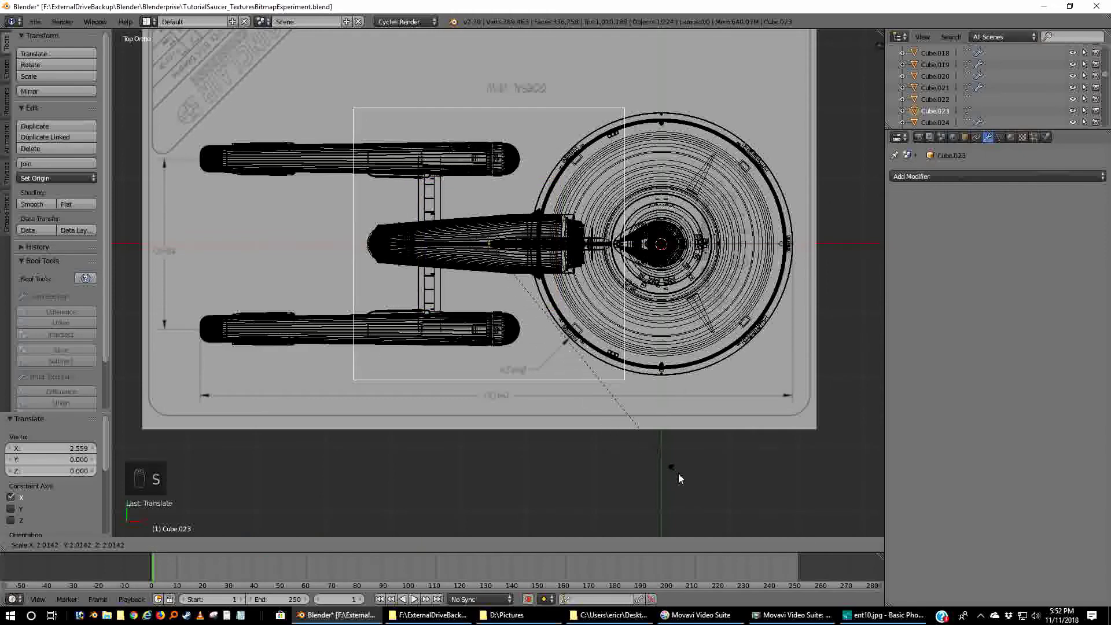
pyautogui.click(682, 470)
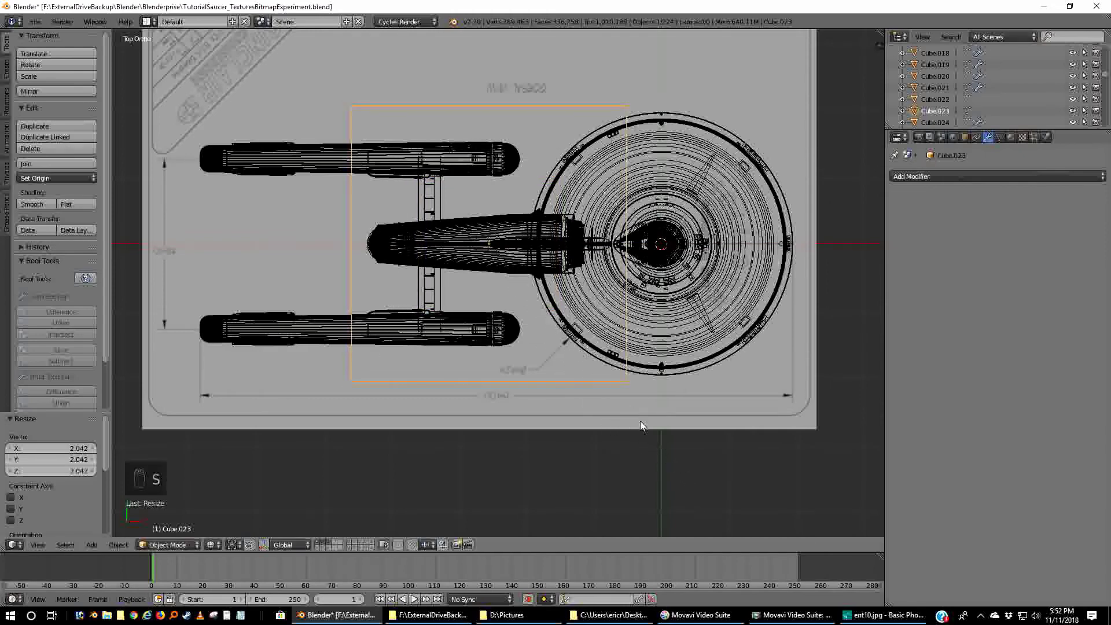
pyautogui.press('s')
pyautogui.press('x')
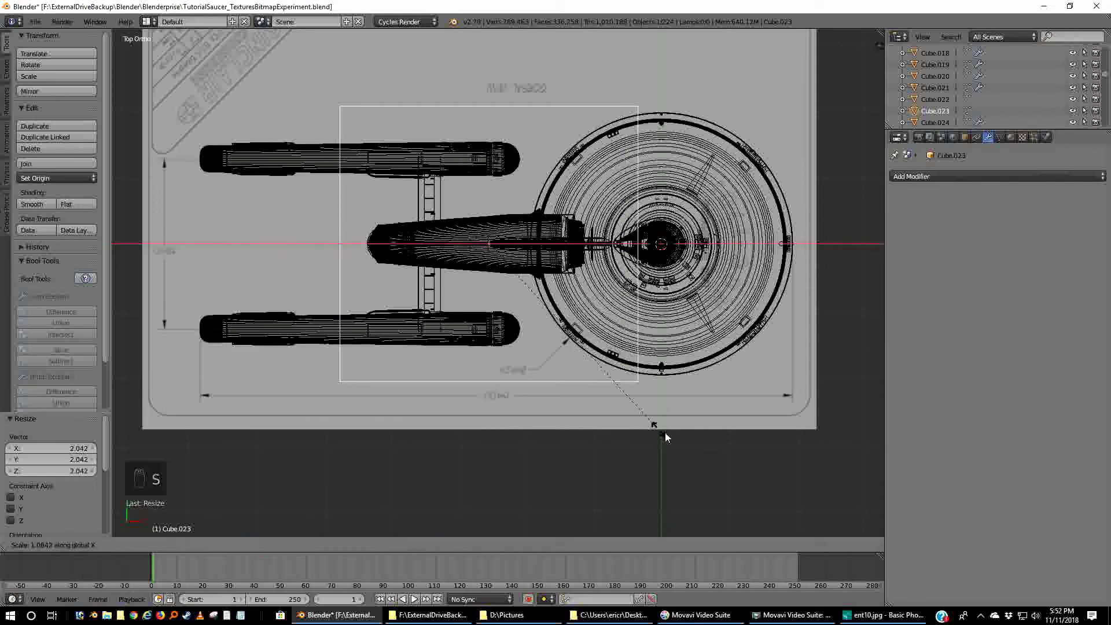
pyautogui.click(143, 512)
# - Move the cube about 0.112 along X so its ends line up with the nacelle sterns and the saucer's front edge
pyautogui.press('g')
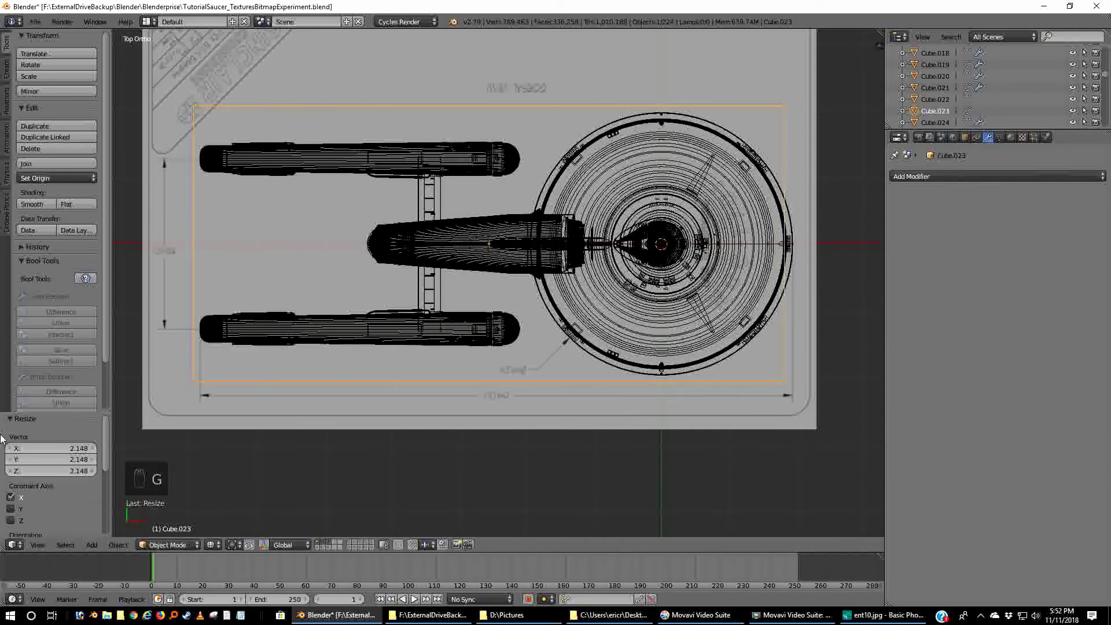
pyautogui.press('x')
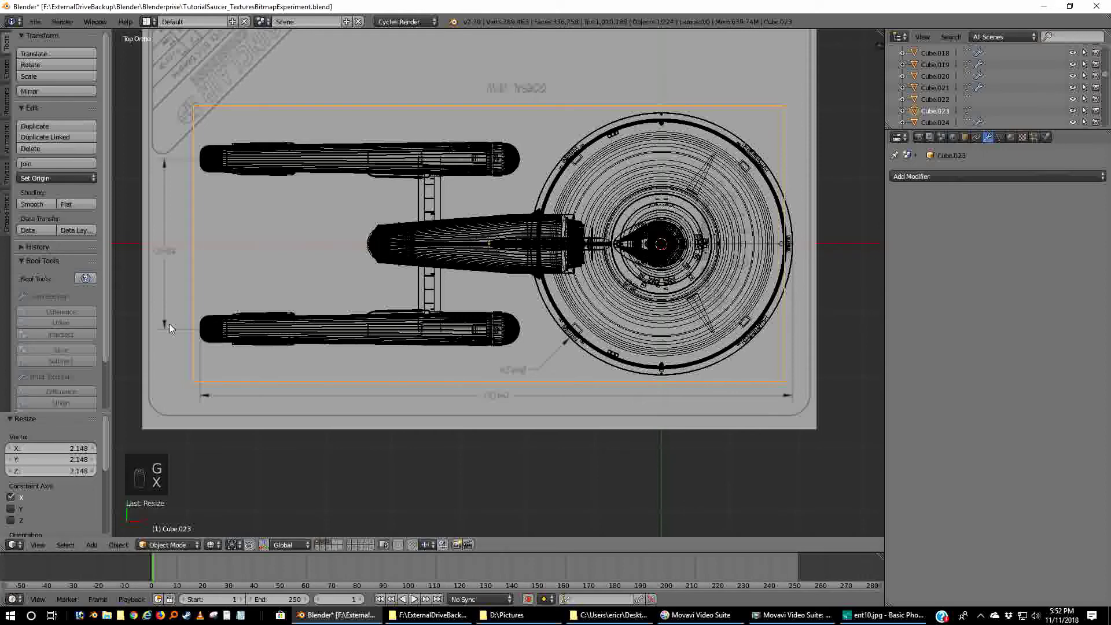
pyautogui.press('g')
pyautogui.press('x')
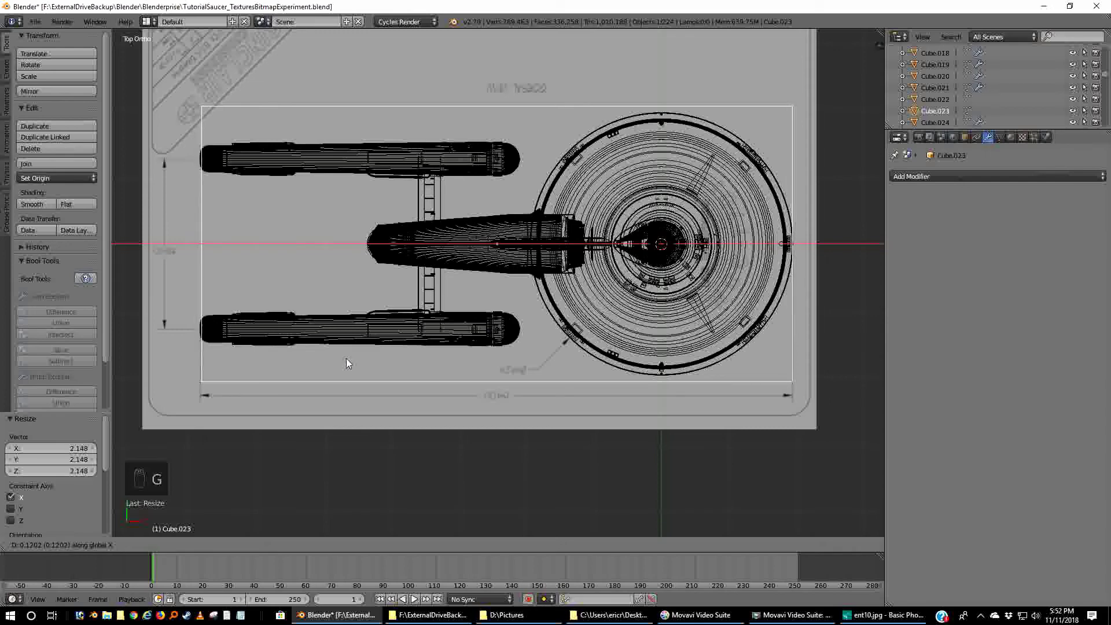
pyautogui.click(347, 363)
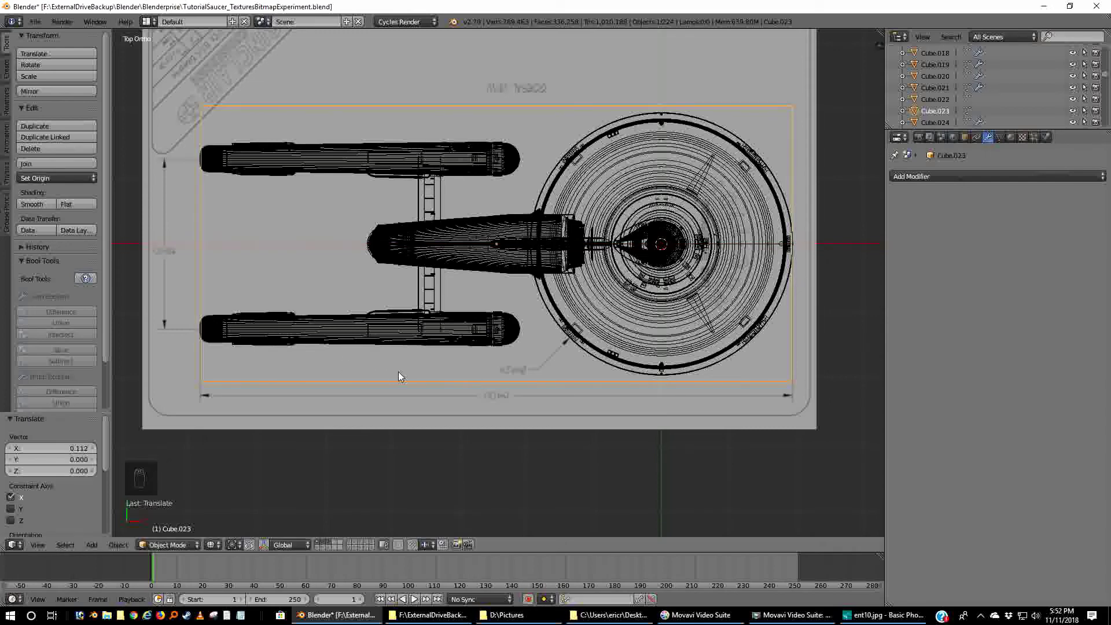
# - In front view, scale the cube by about 0.598 along Z and move it about -0.472 along Z around the ship
pyautogui.press('KP_1')
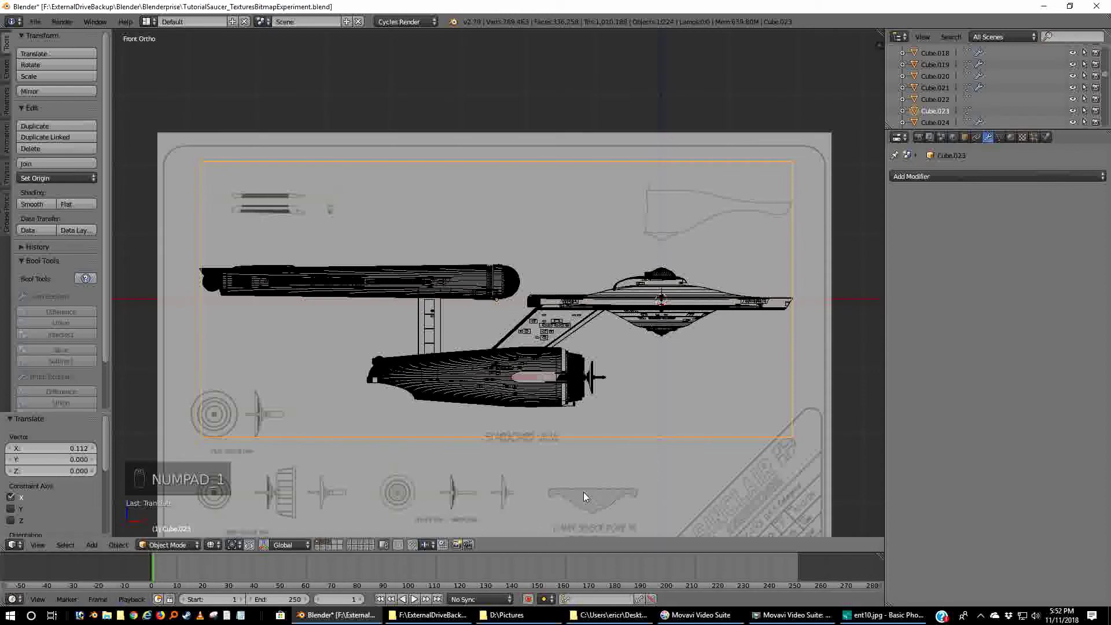
pyautogui.press('s')
pyautogui.press('z')
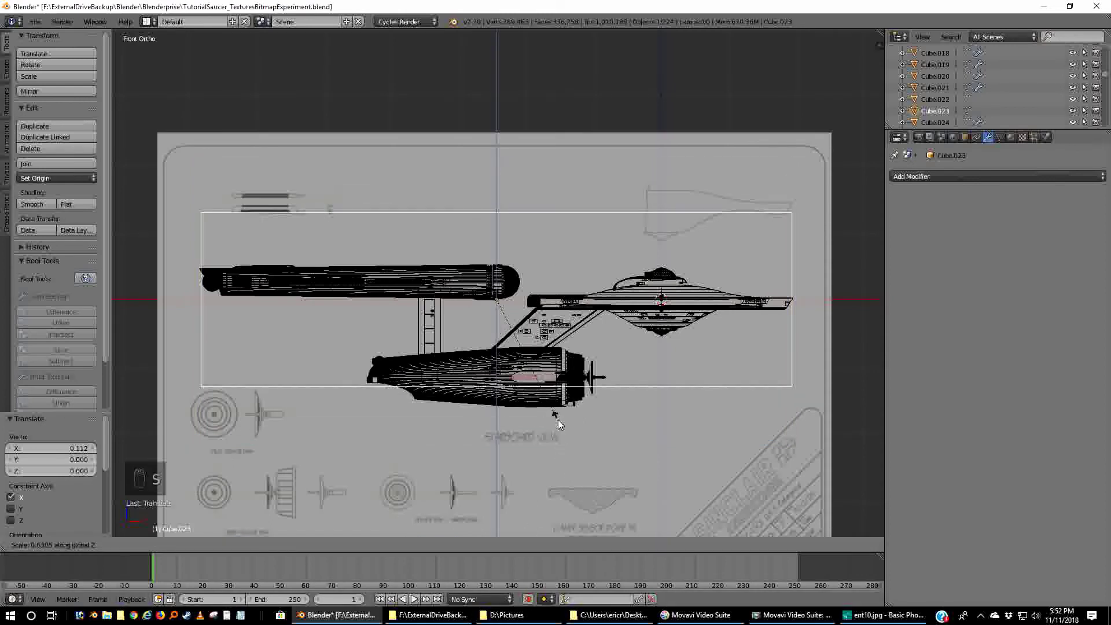
pyautogui.click(560, 410)
pyautogui.press('g')
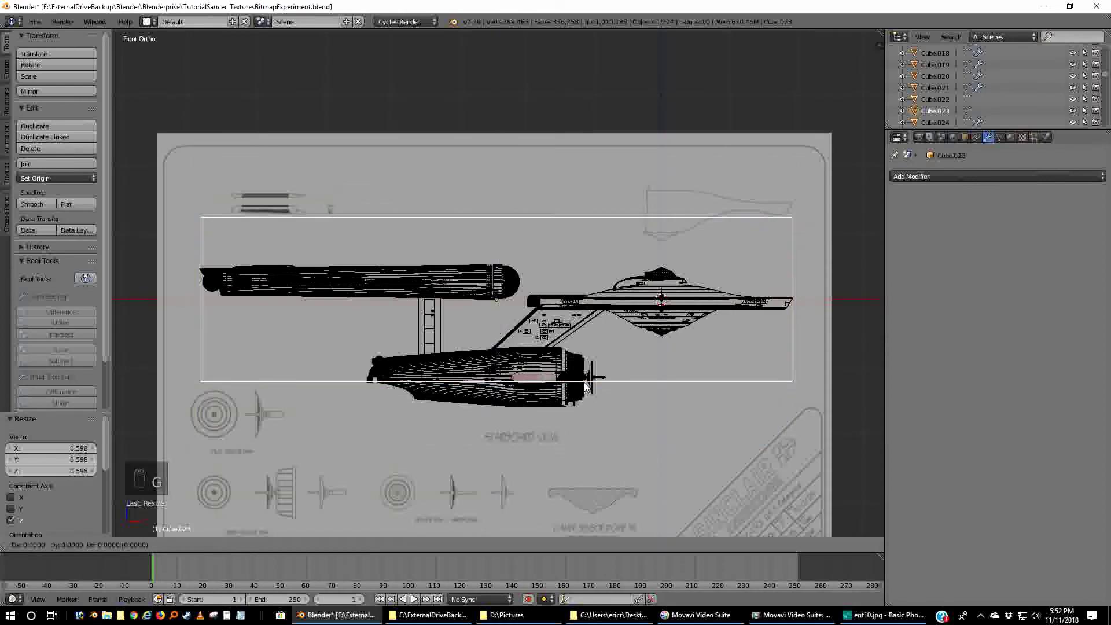
pyautogui.press('z')
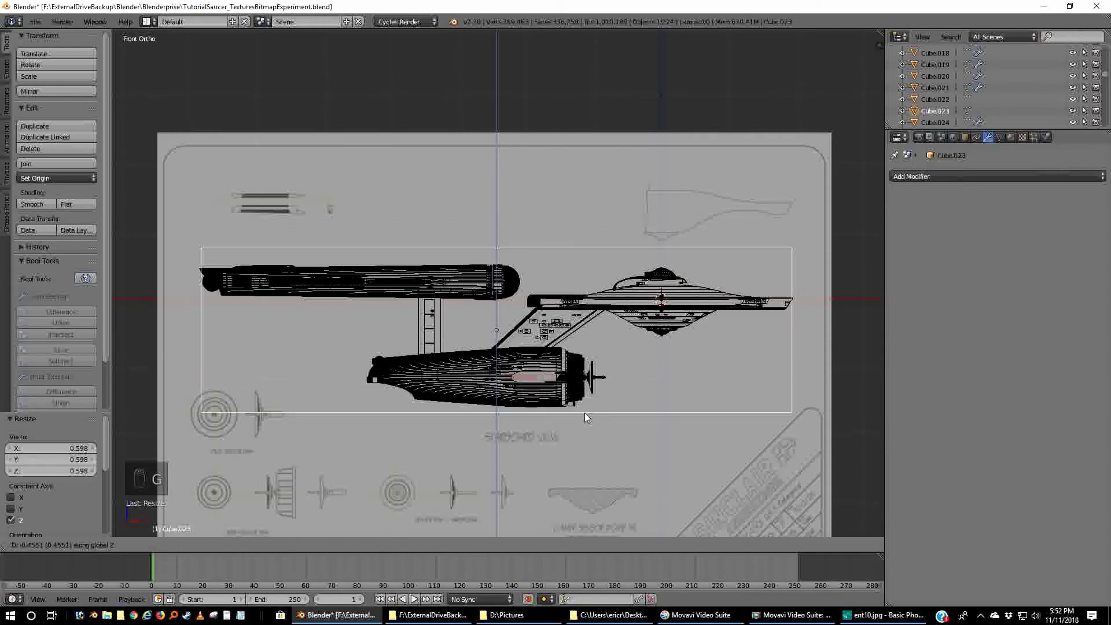
pyautogui.click(584, 414)
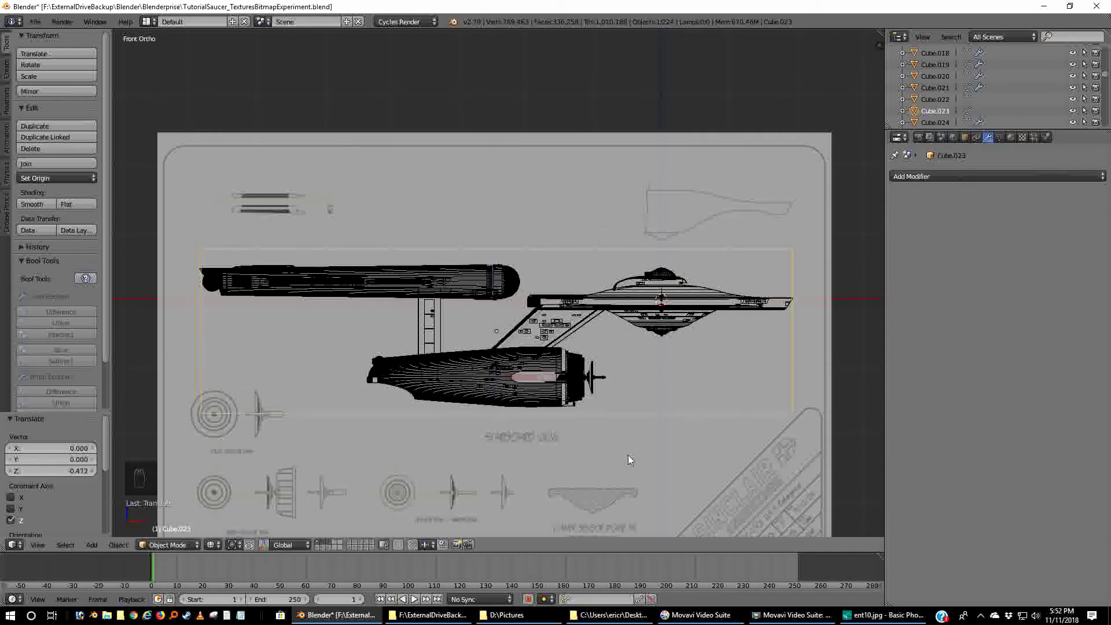
# - Scale the cube by 0.9 along Z and shift it about -0.034 along Z towards the secondary hull's underside
pyautogui.press('s')
pyautogui.press('z')
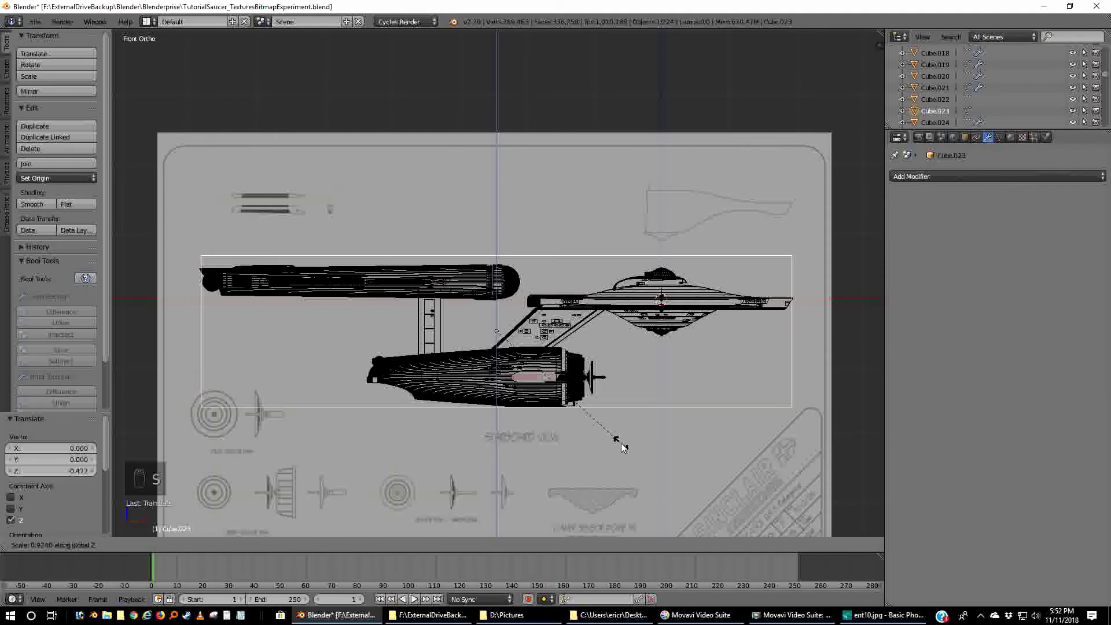
pyautogui.write('.9')
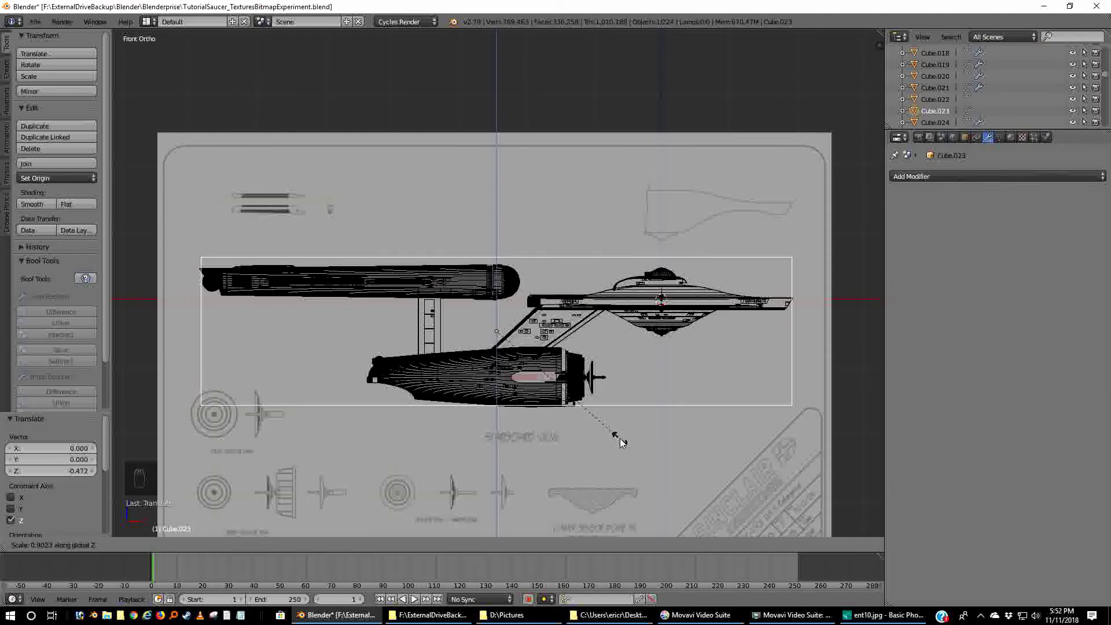
pyautogui.press('Return')
pyautogui.press('g')
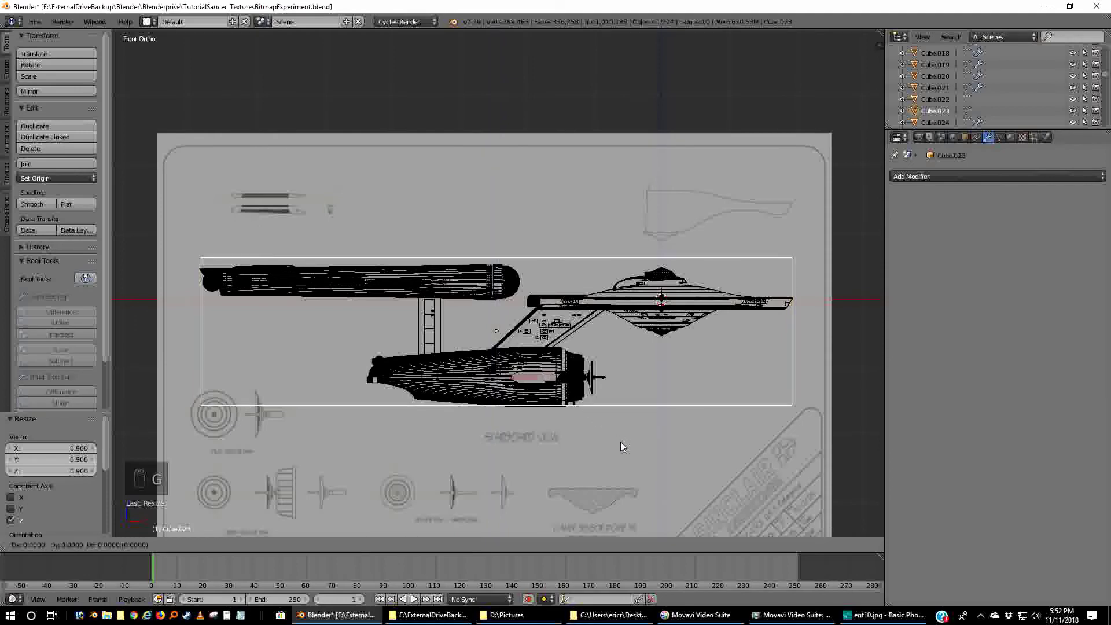
pyautogui.press('z')
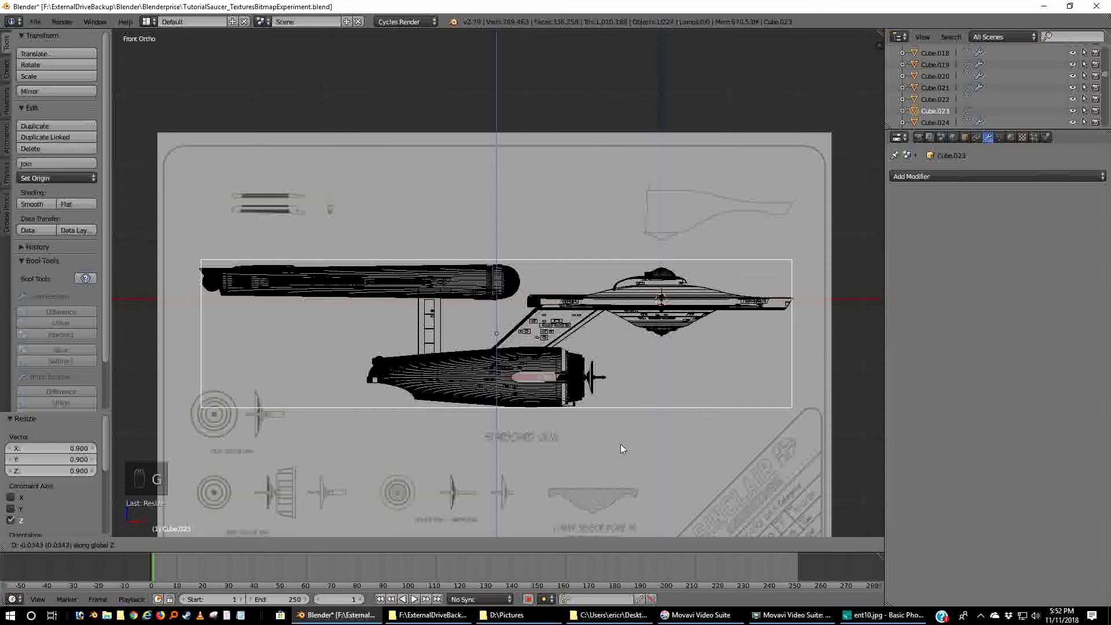
pyautogui.click(620, 443)
# - Fine-tune the cube's vertical fit by moving it about -0.036 along Z and scaling it by about 0.966 along Z
pyautogui.scroll(2, 634, 462)
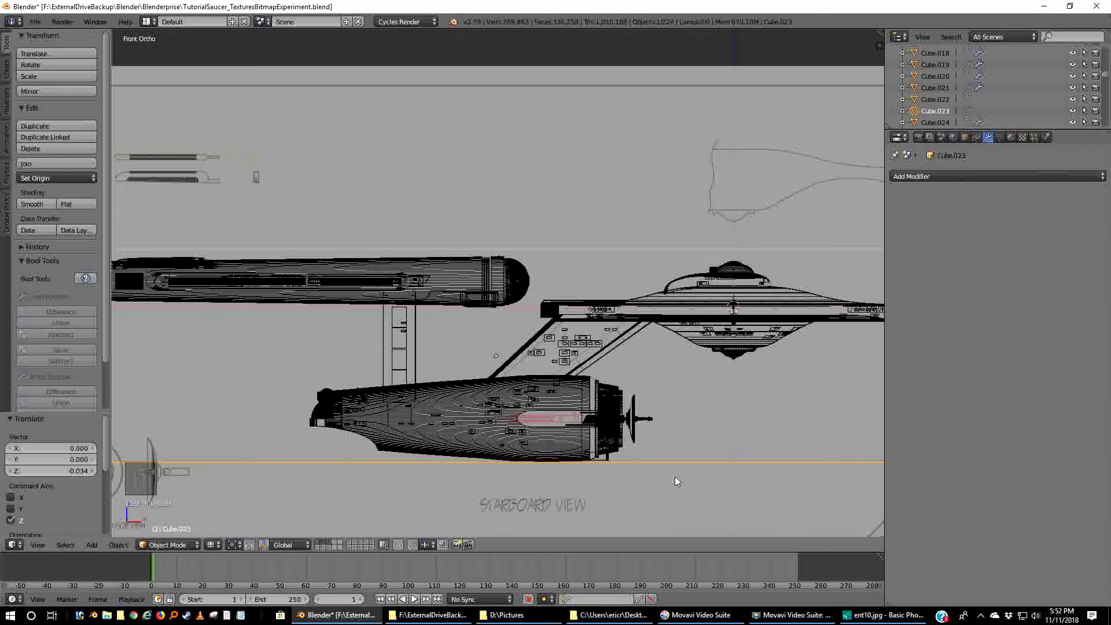
pyautogui.press('g')
pyautogui.press('z')
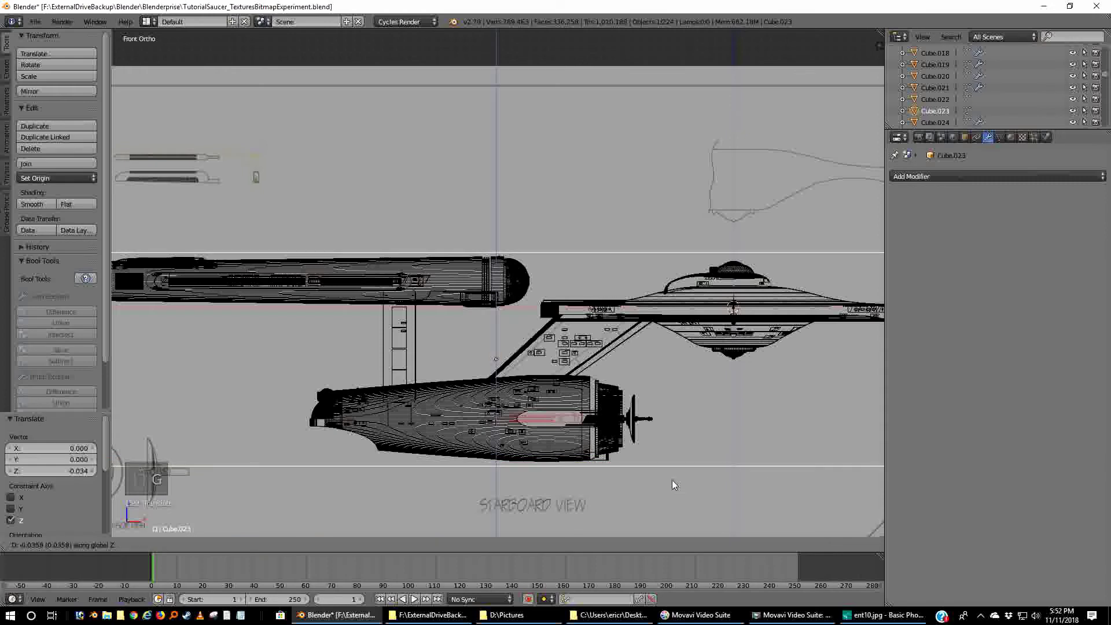
pyautogui.click(671, 482)
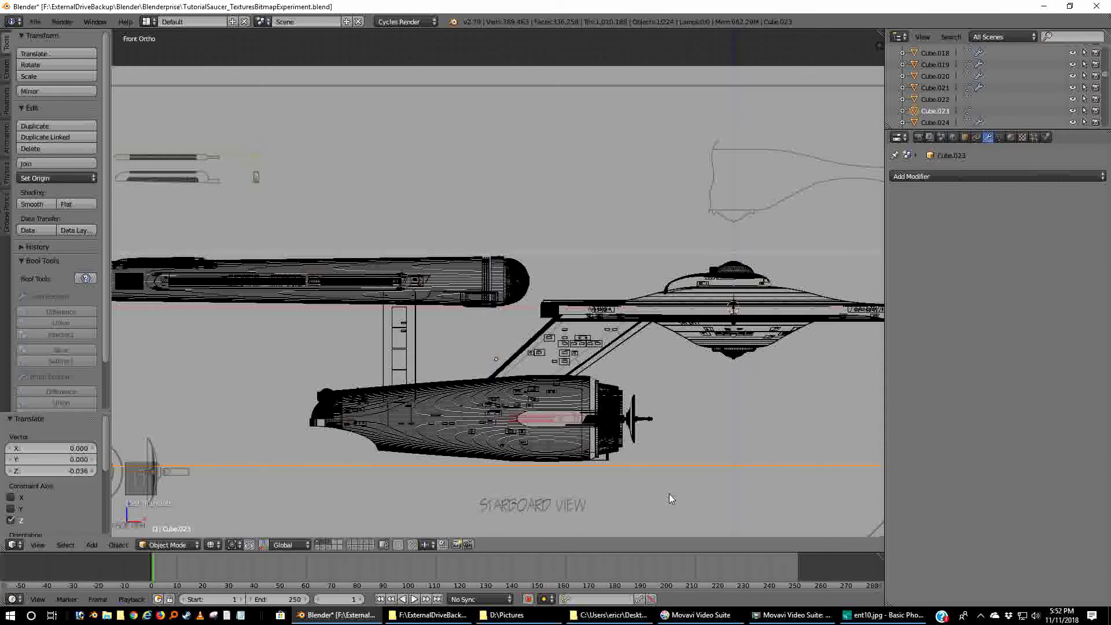
pyautogui.press('s')
pyautogui.press('z')
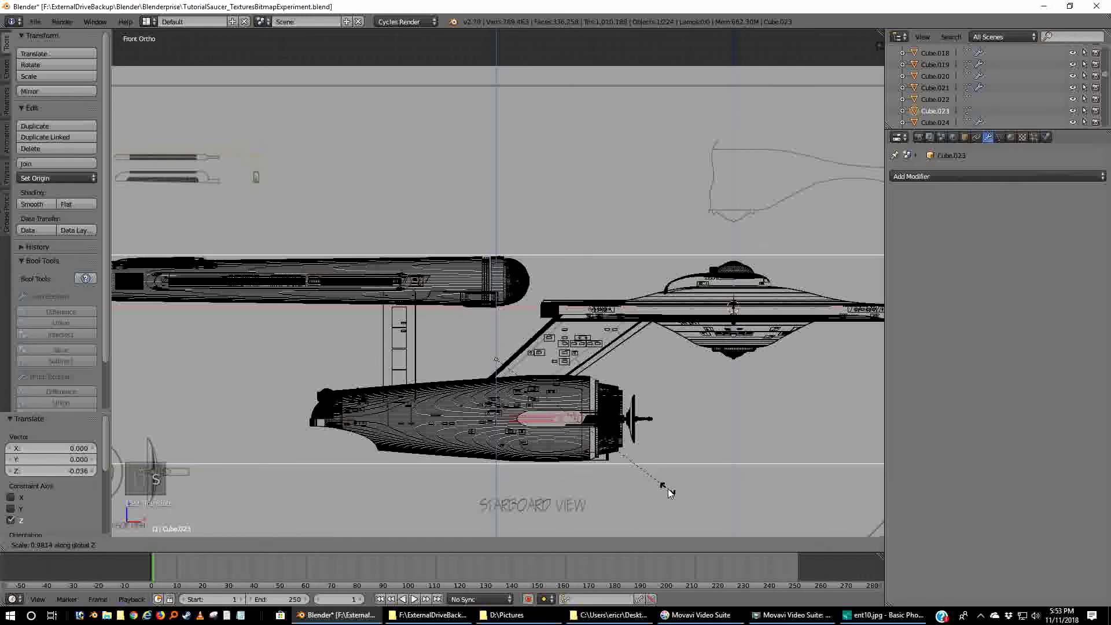
pyautogui.click(667, 487)
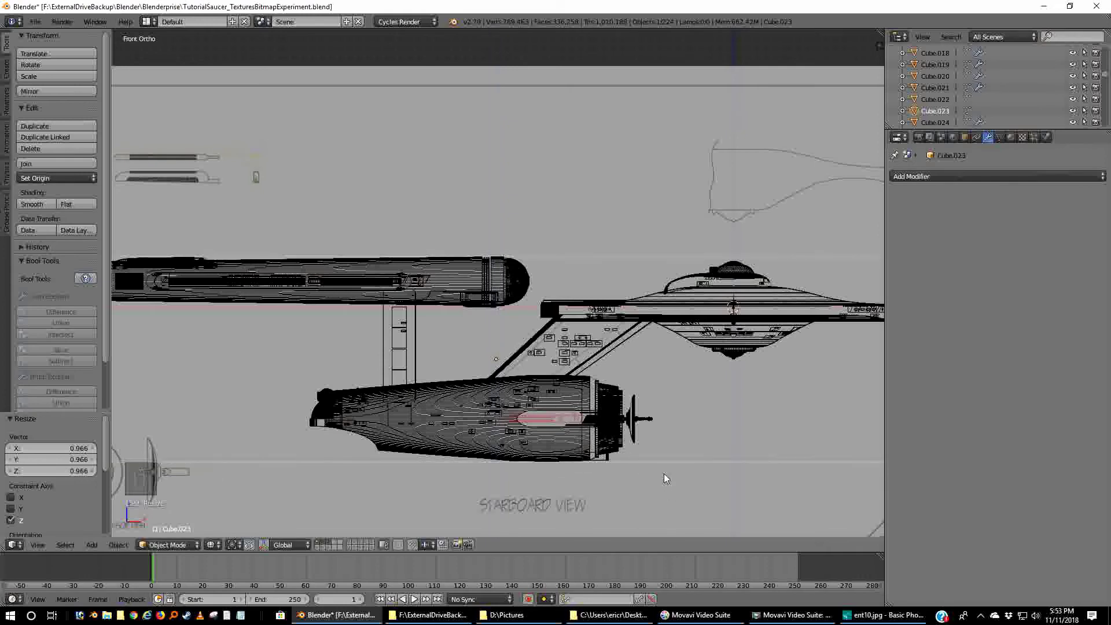
# - Snap the 3D cursor to the bounding cube's centre and delete the cube
pyautogui.scroll(-3, 665, 470)
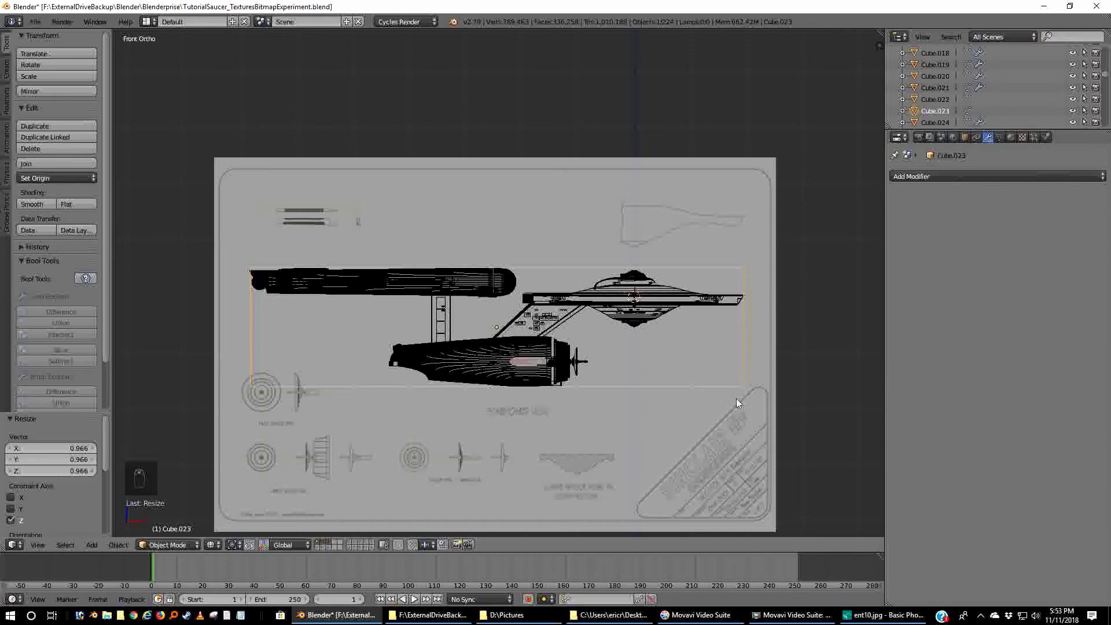
pyautogui.moveTo(736, 398); pyautogui.dragTo(680, 441, button='middle')
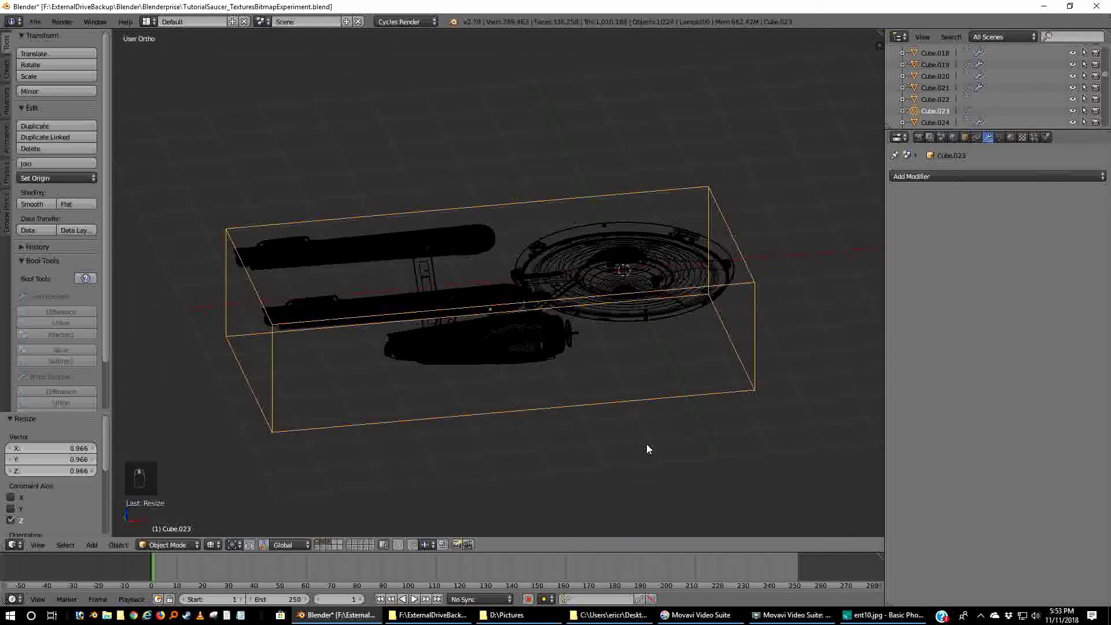
pyautogui.press('KP_7')
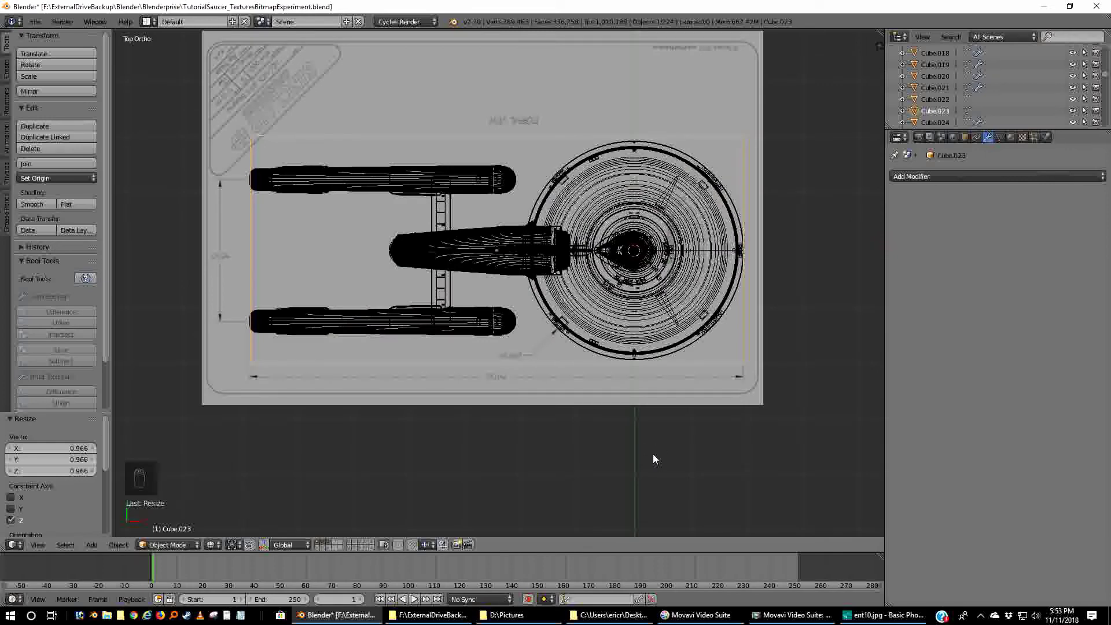
pyautogui.hotkey('shift', 's')
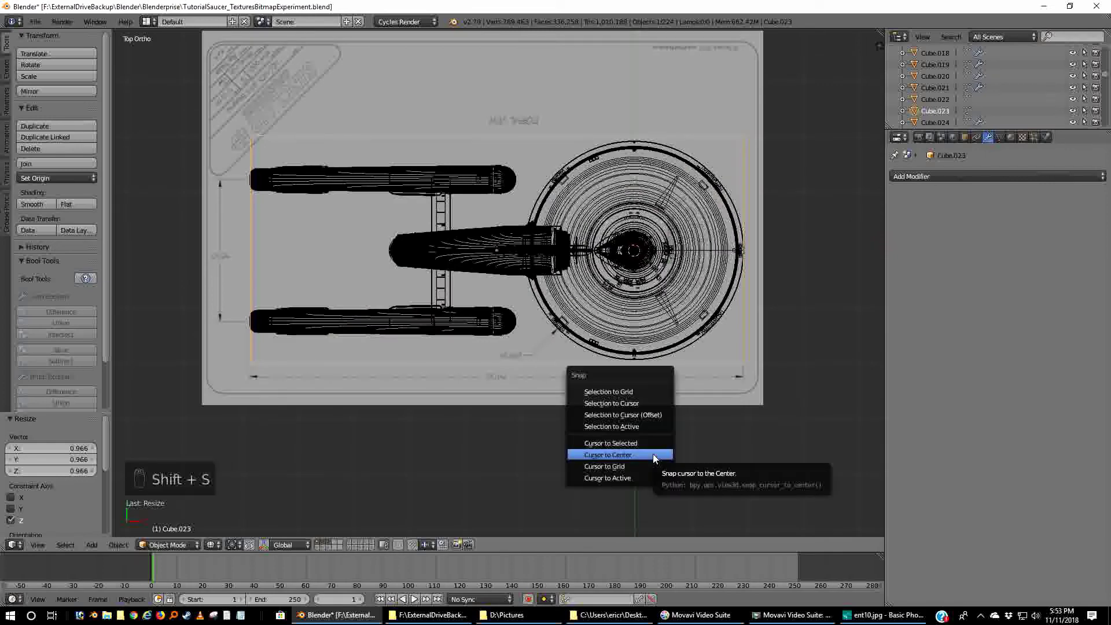
pyautogui.click(605, 442)
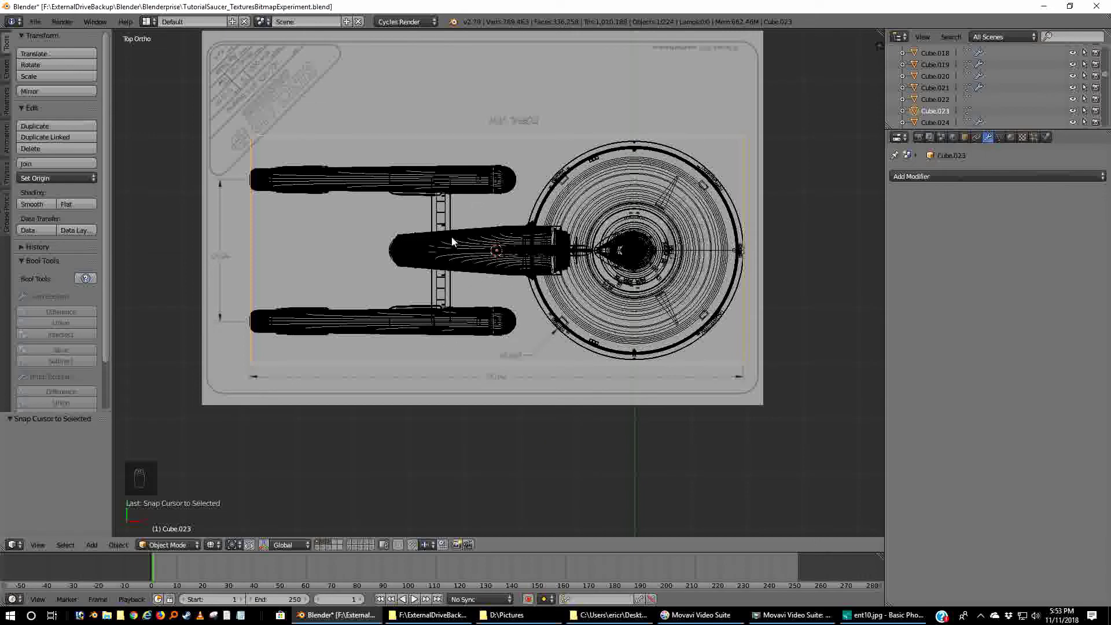
pyautogui.press('x')
pyautogui.click(544, 394)
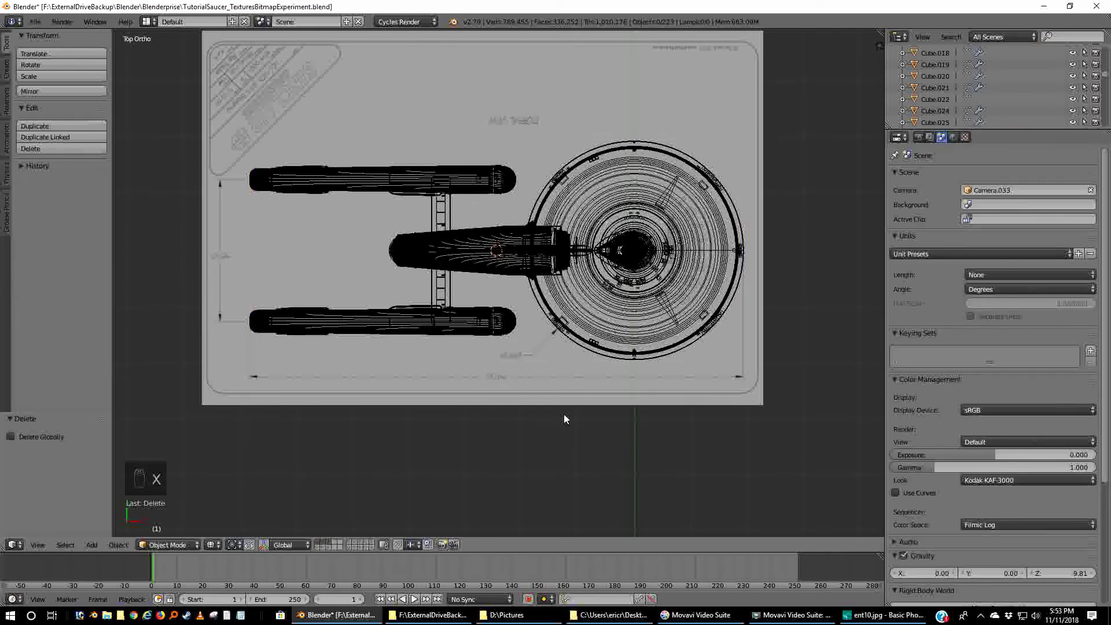
# - Add a Plain Axes empty with radius 1 at the 3D cursor in the middle of the ship
pyautogui.moveTo(563, 413); pyautogui.dragTo(544, 277, button='middle')
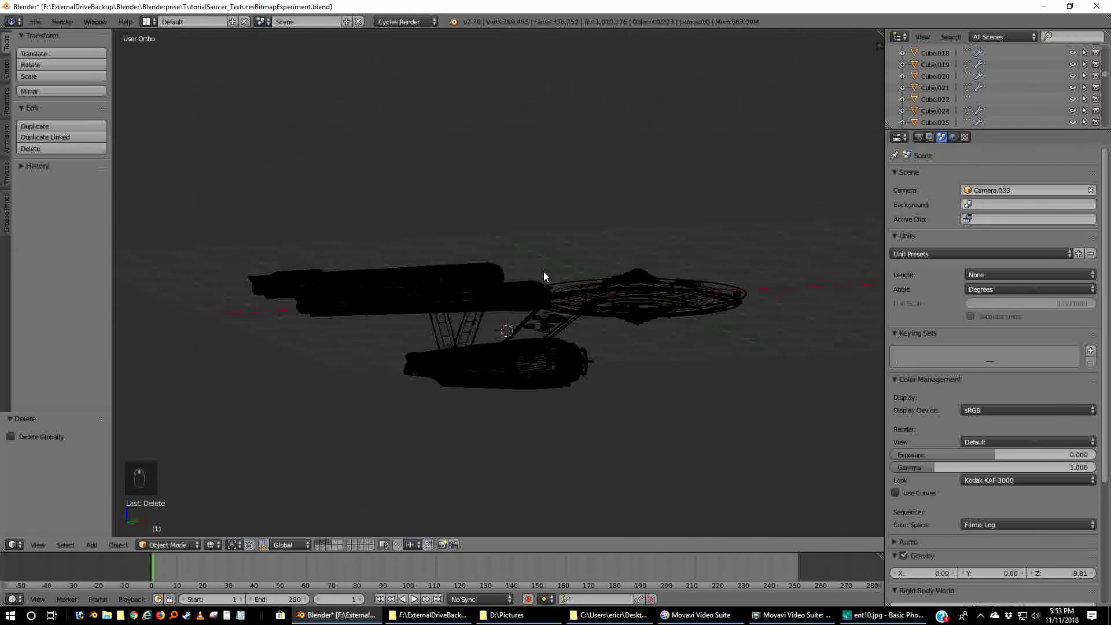
pyautogui.press('KP_1')
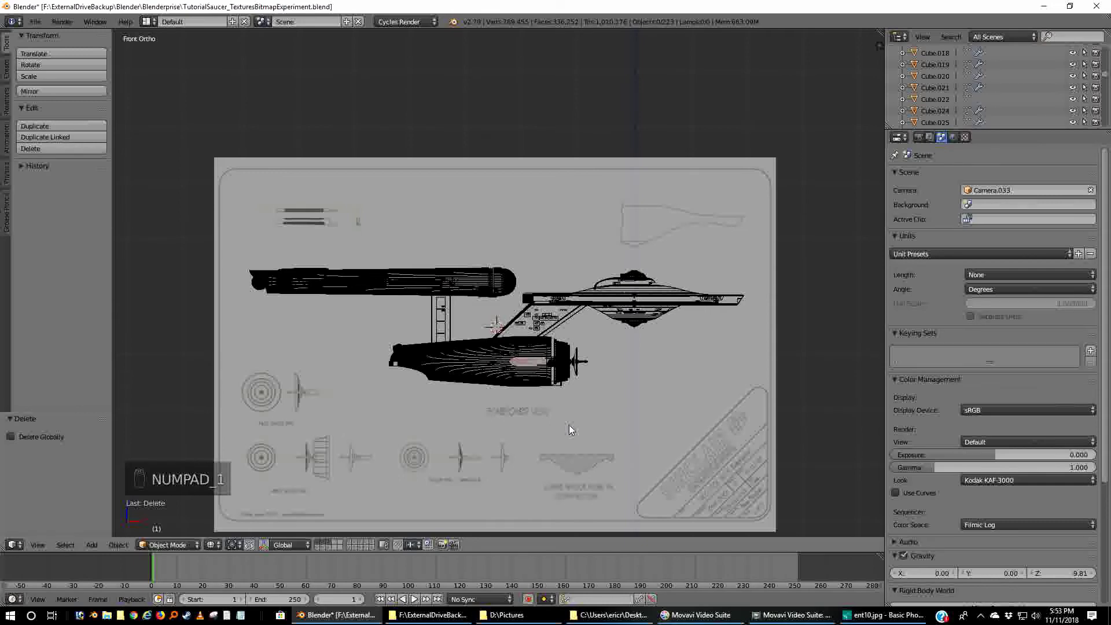
pyautogui.hotkey('shift', 'a')
pyautogui.hotkey('shift', 'a')
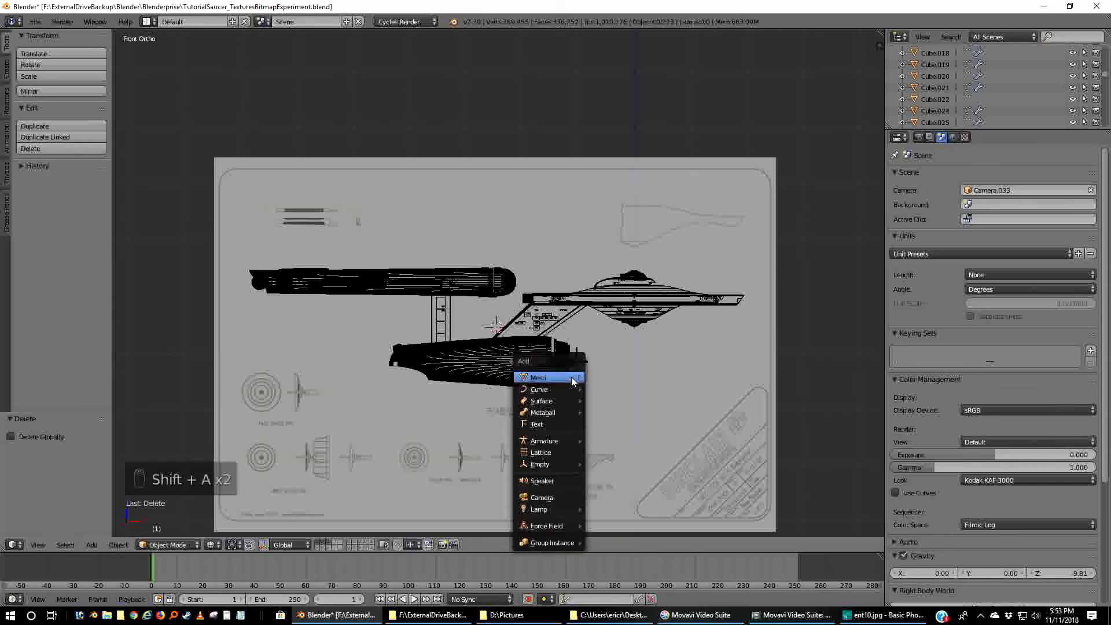
pyautogui.moveTo(573, 377)
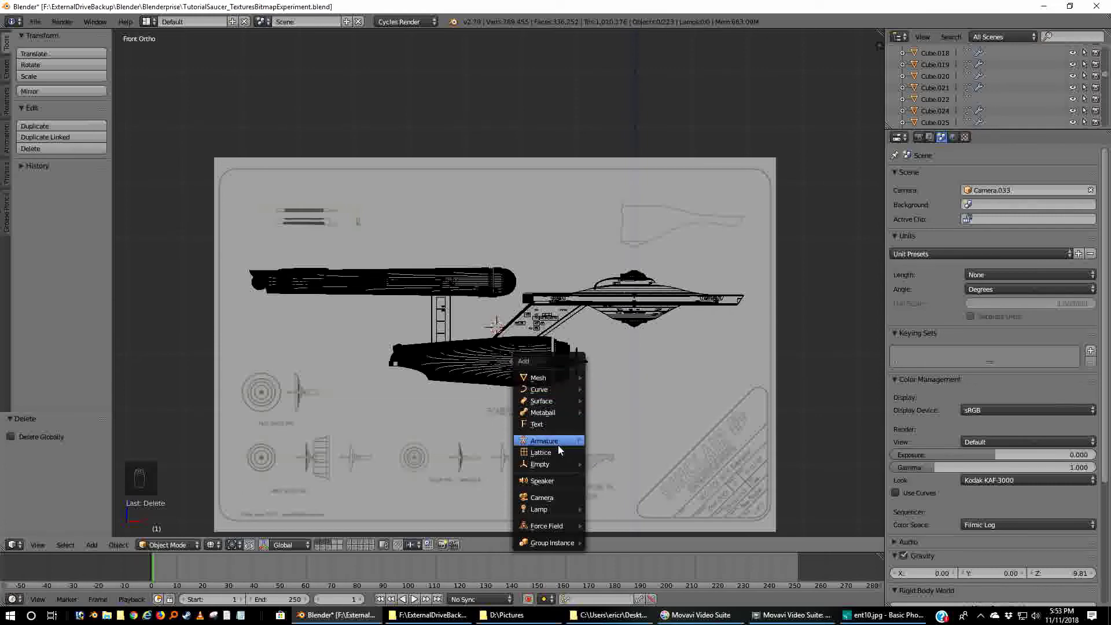
pyautogui.moveTo(554, 465)
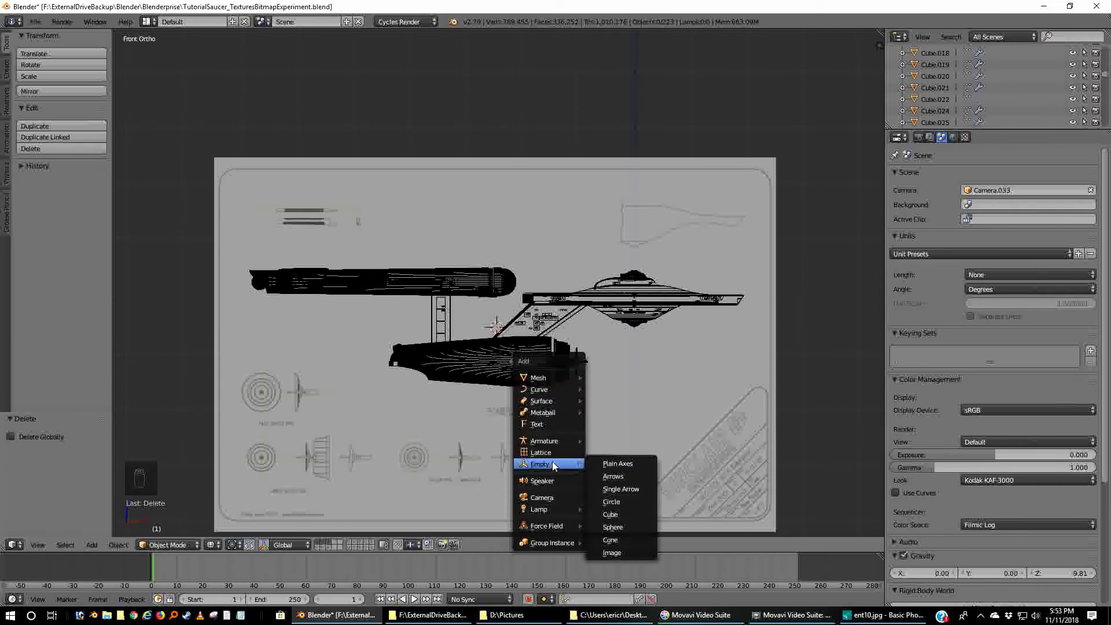
pyautogui.click(617, 463)
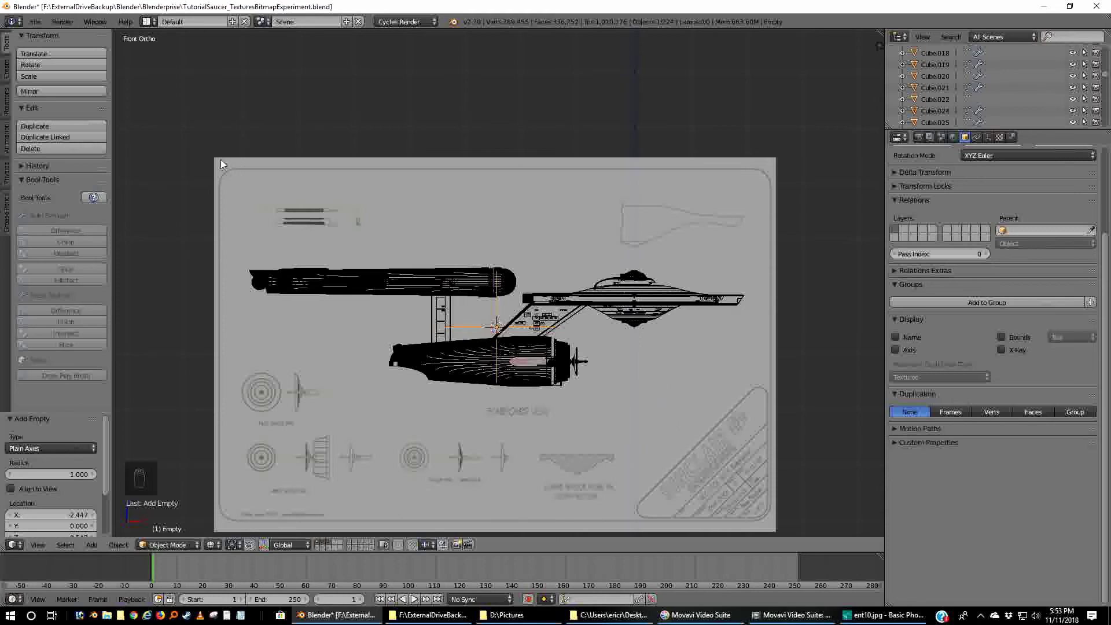
# - Select all the ship parts and parent them to the empty using the Object option
pyautogui.press('b')
pyautogui.moveTo(215, 208); pyautogui.dragTo(790, 449)
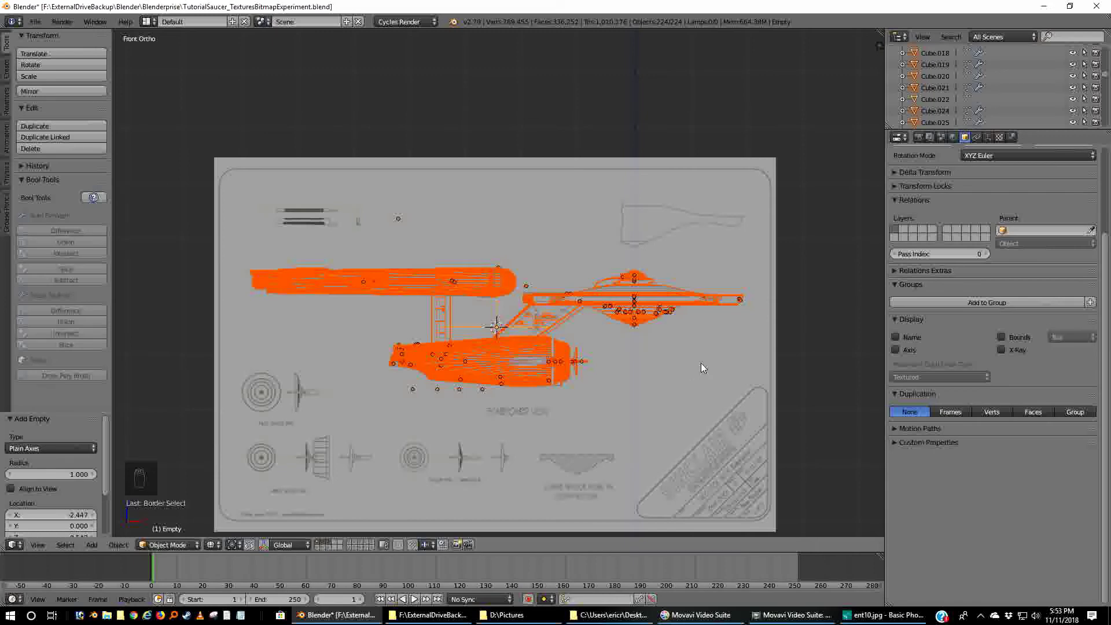
pyautogui.press('p')
pyautogui.hotkey('shift', 'p')
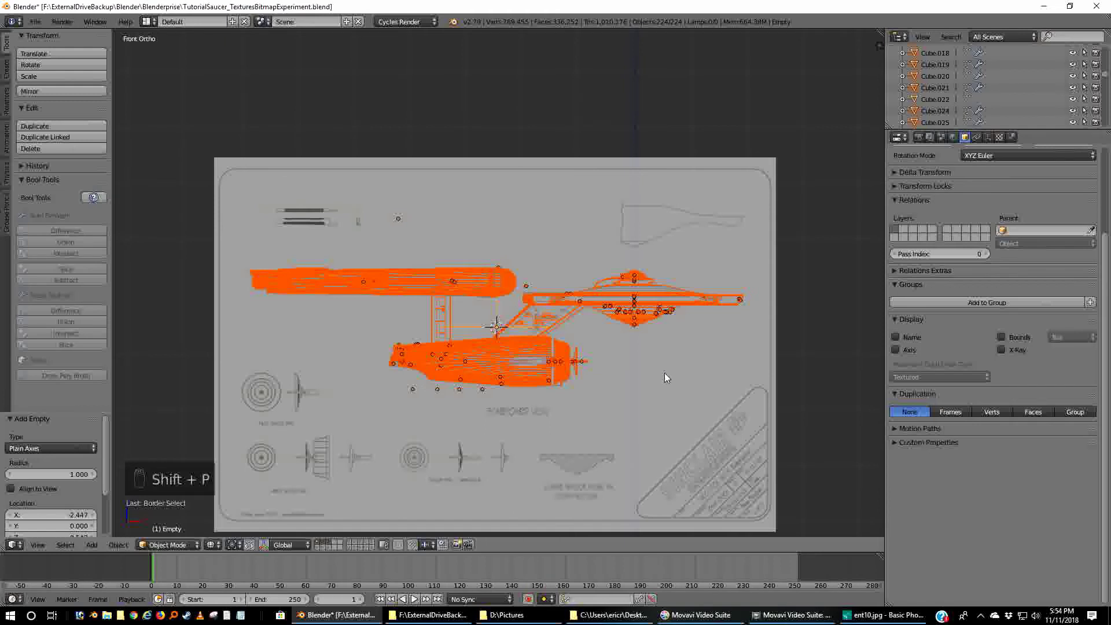
pyautogui.hotkey('ctrl', 'p')
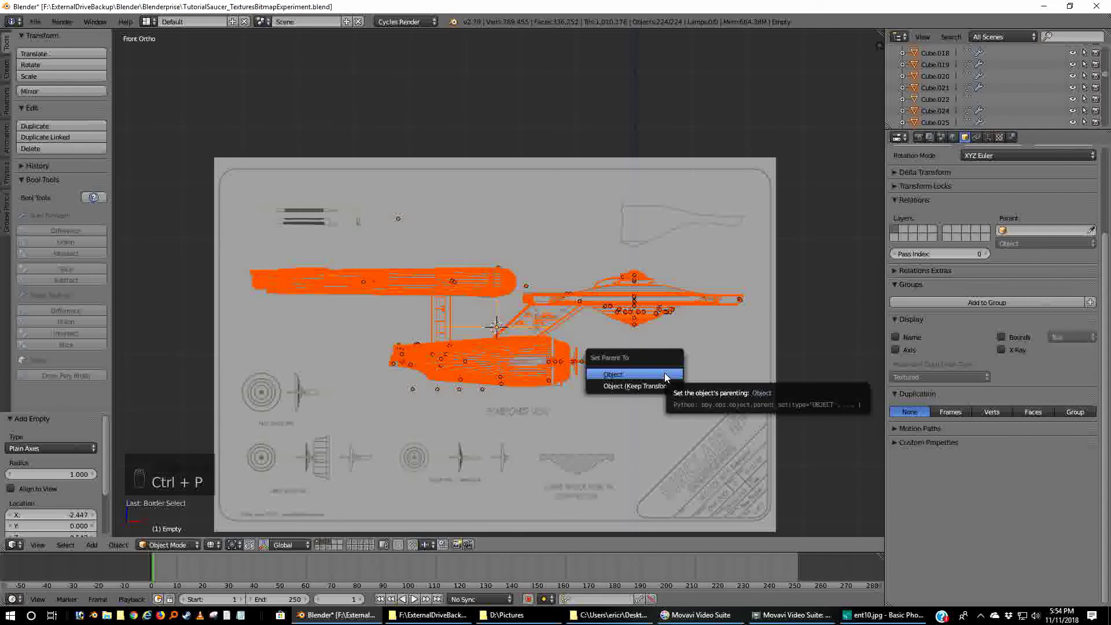
pyautogui.click(664, 375)
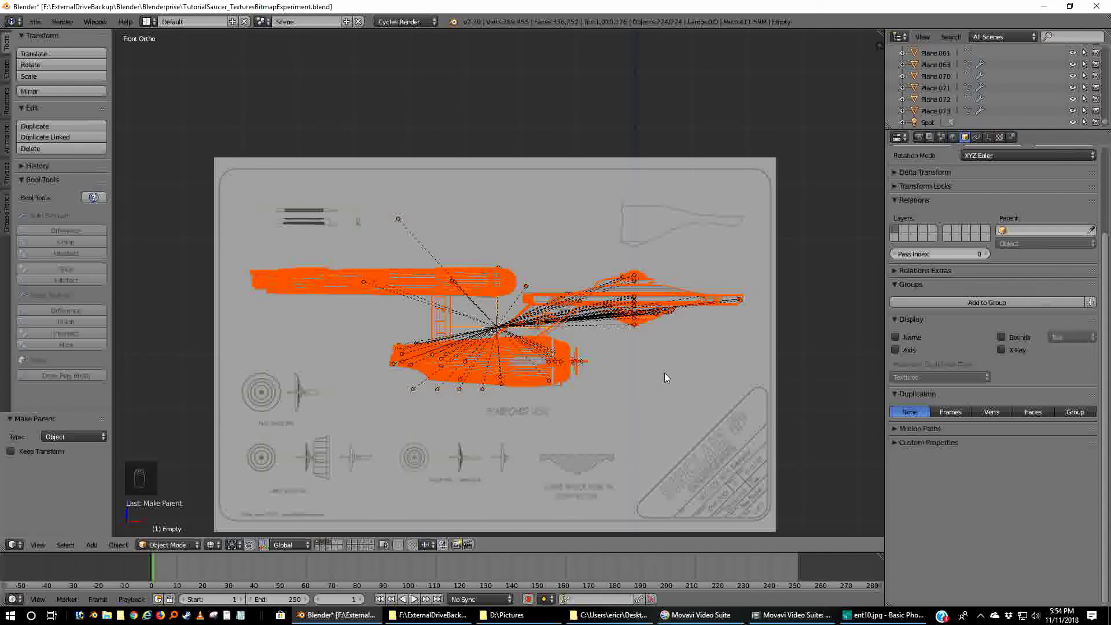
# - Select only the empty and test the parenting with a trial move along X, cancelling the move
pyautogui.rightClick(502, 320)
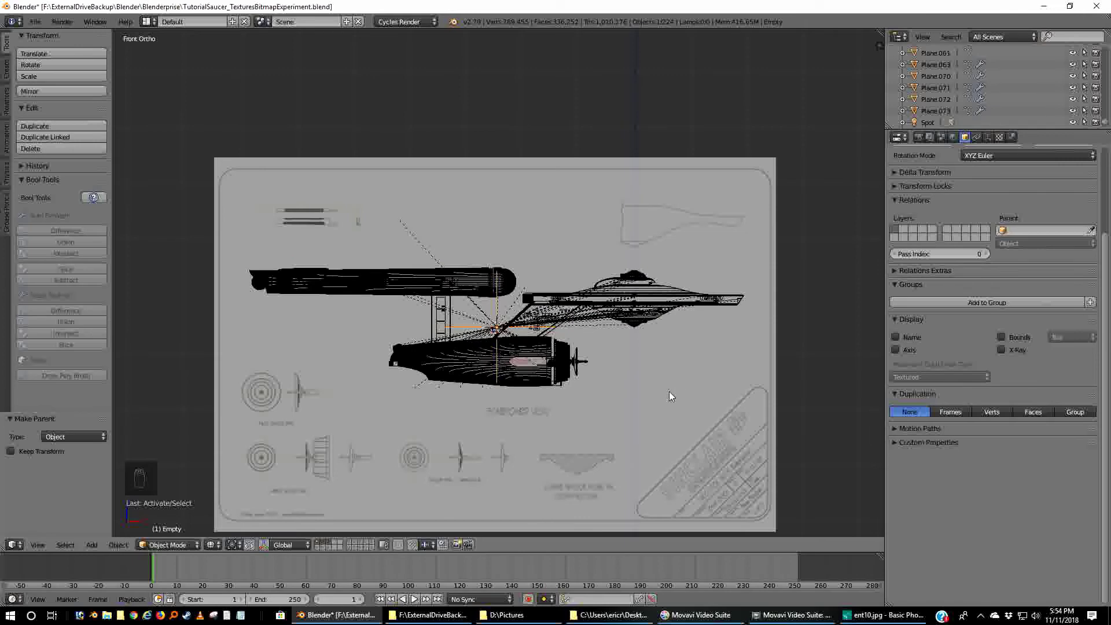
pyautogui.press('g')
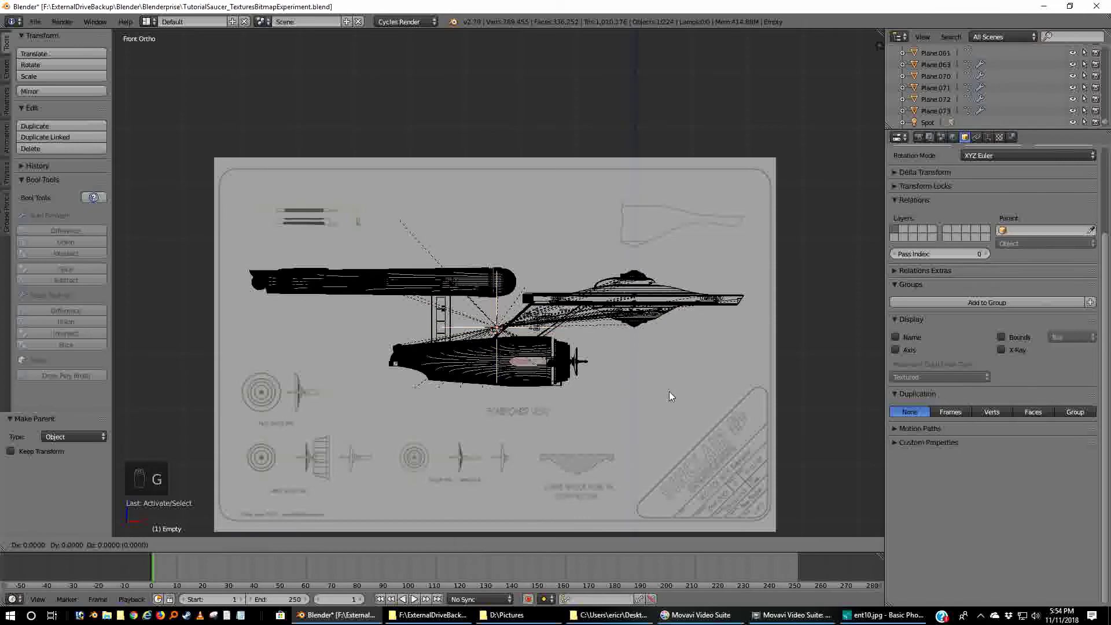
pyautogui.press('x')
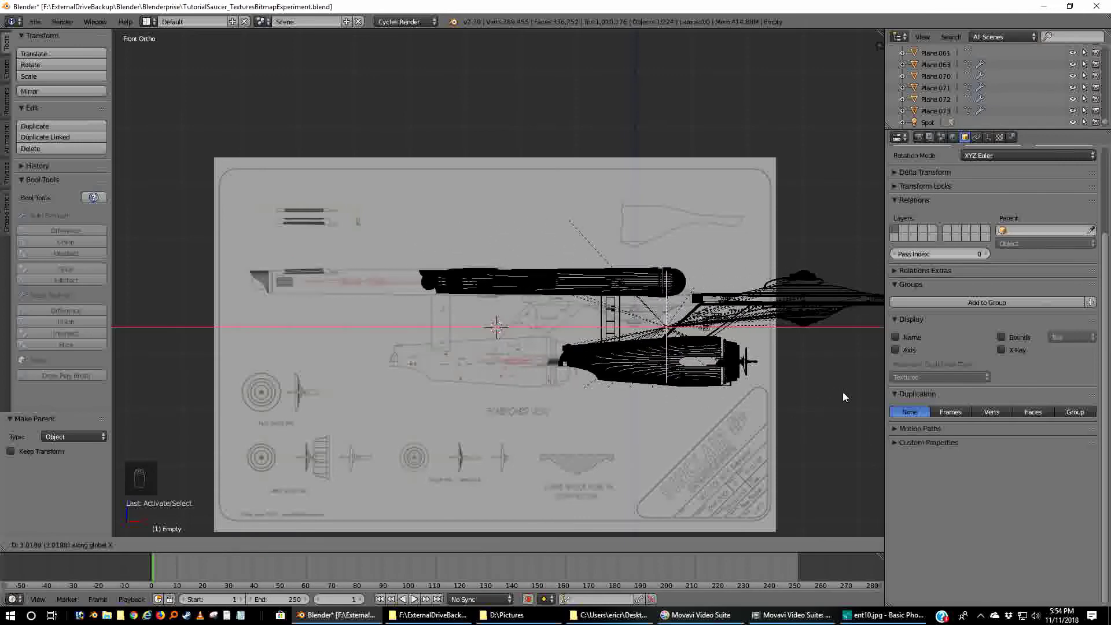
pyautogui.rightClick(846, 392)
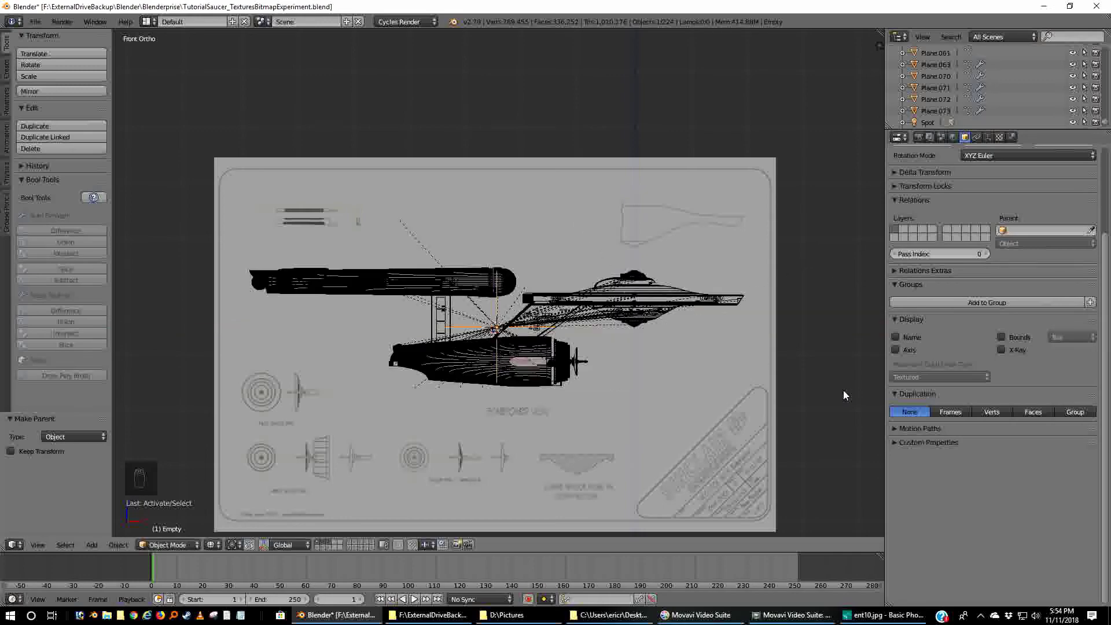
# - Rotate the empty by about -66.2° in top view and inspect the ship in solid shading
pyautogui.press('KP_7')
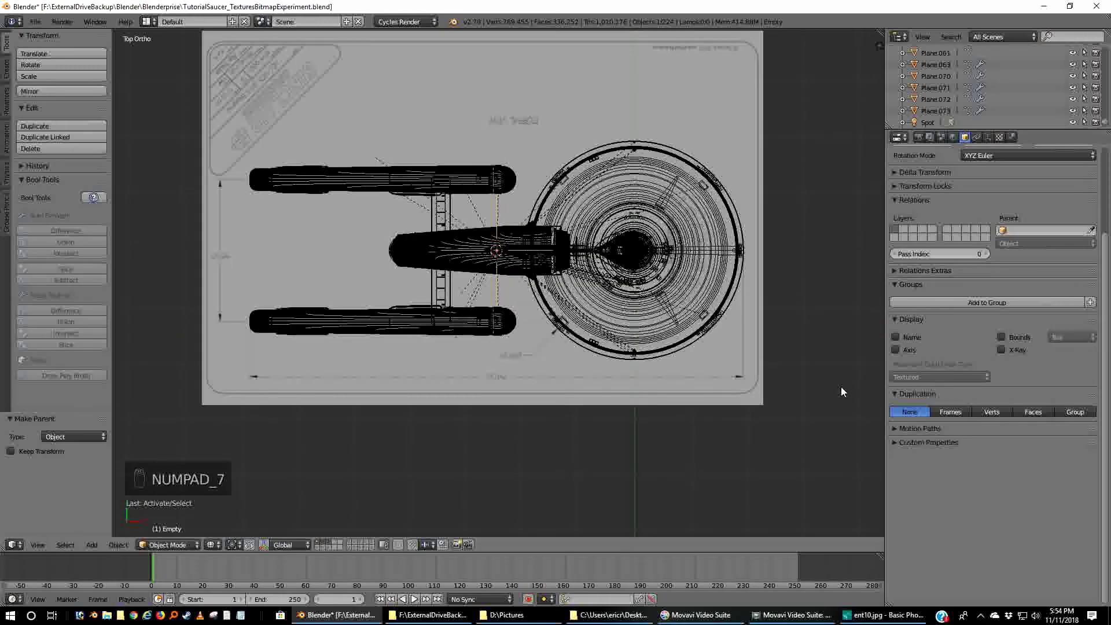
pyautogui.press('r')
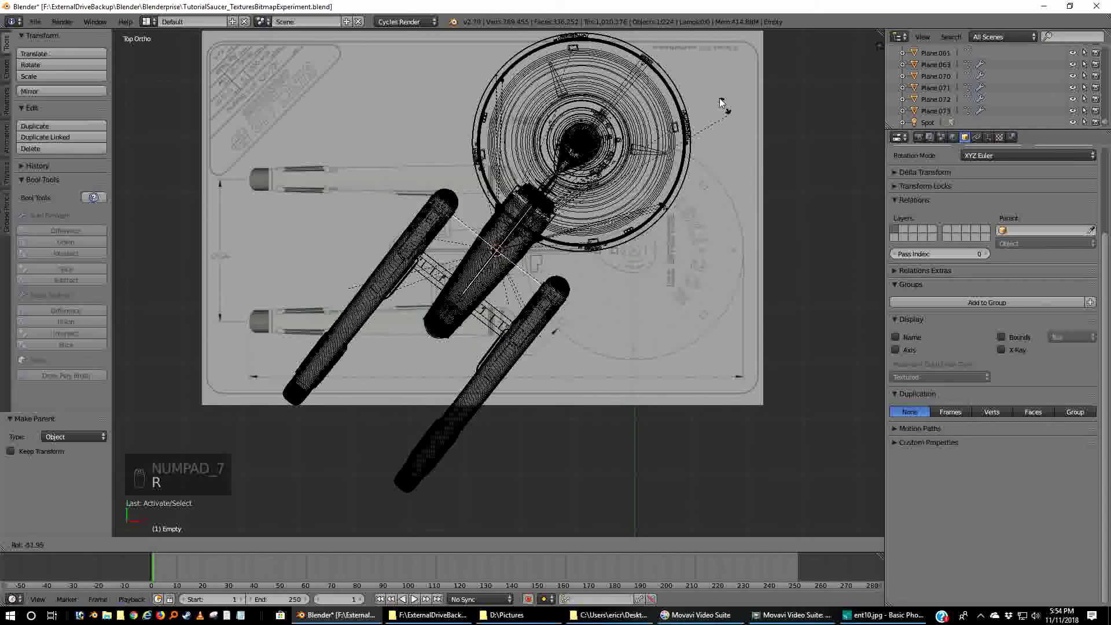
pyautogui.click(726, 147)
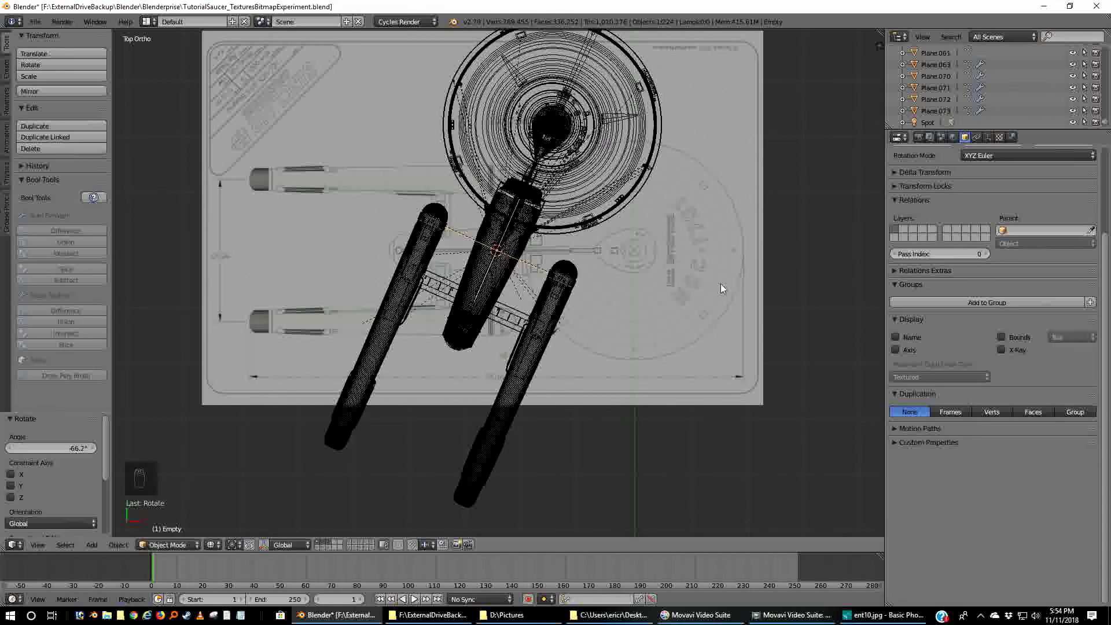
pyautogui.press('z')
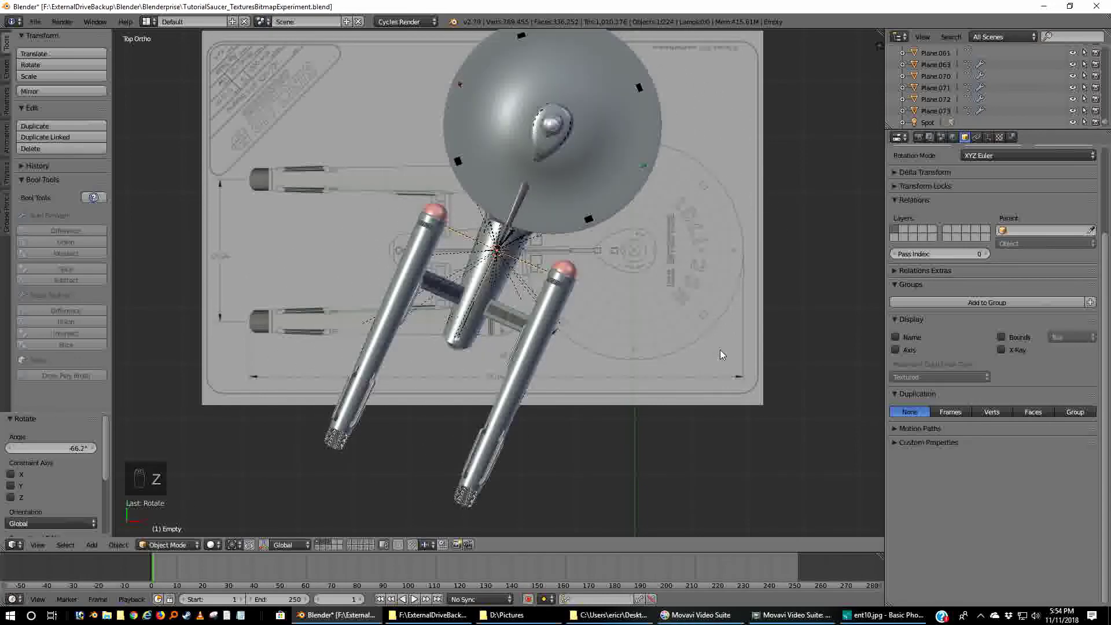
pyautogui.moveTo(719, 349); pyautogui.dragTo(633, 216, button='middle')
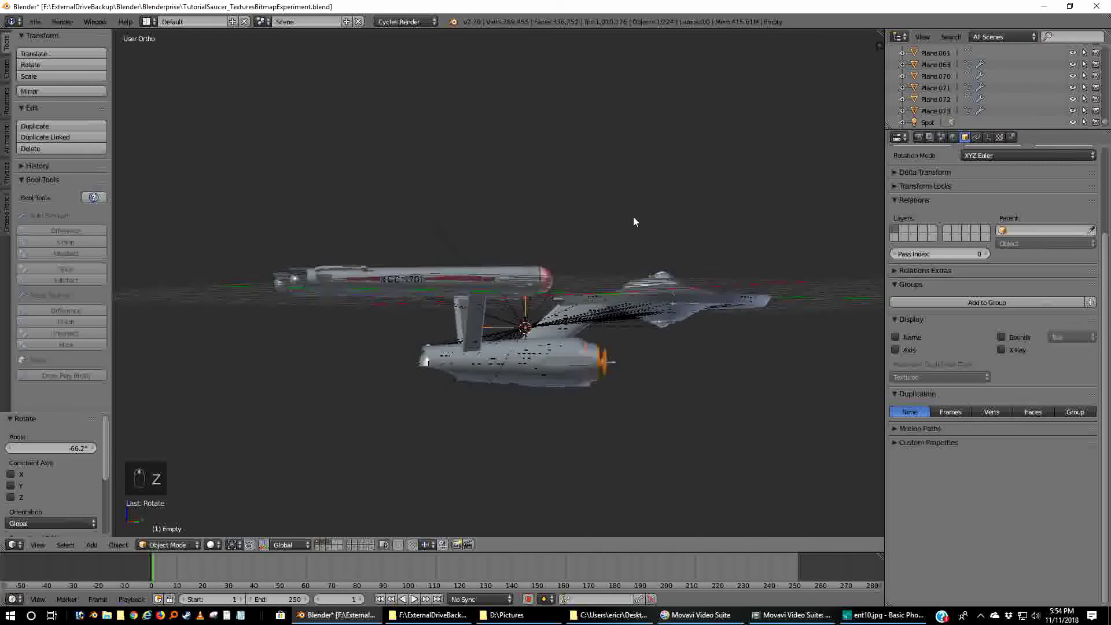
# - Preview the ship in rendered viewport shading with the lighting layer shown as well
pyautogui.click(205, 548)
pyautogui.click(243, 466)
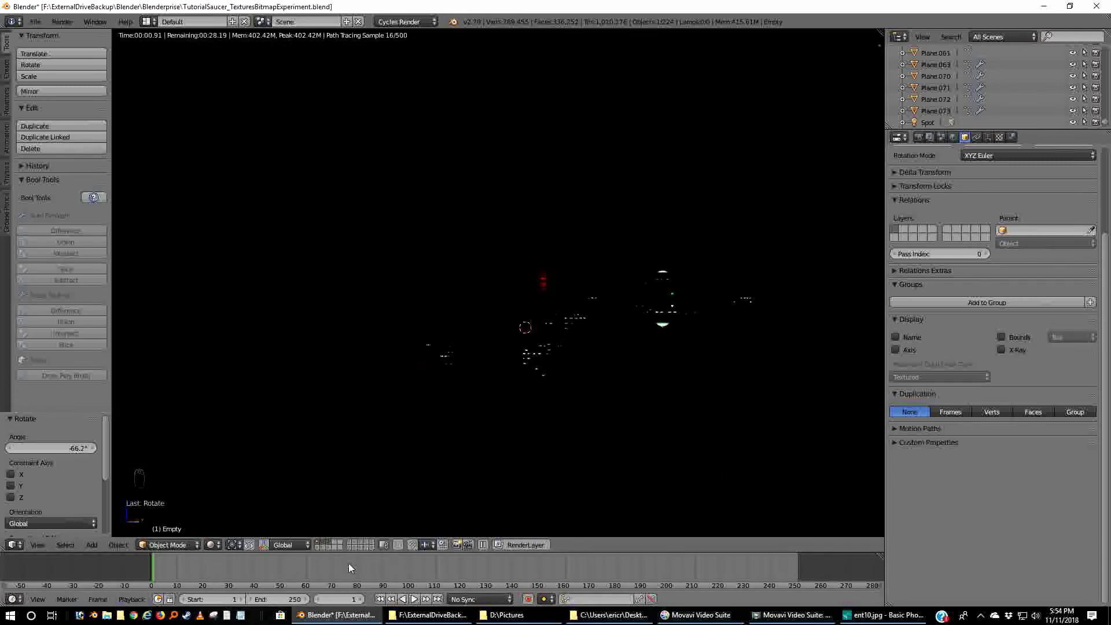
pyautogui.keyDown('shift'); pyautogui.click(322, 546); pyautogui.keyUp('shift')
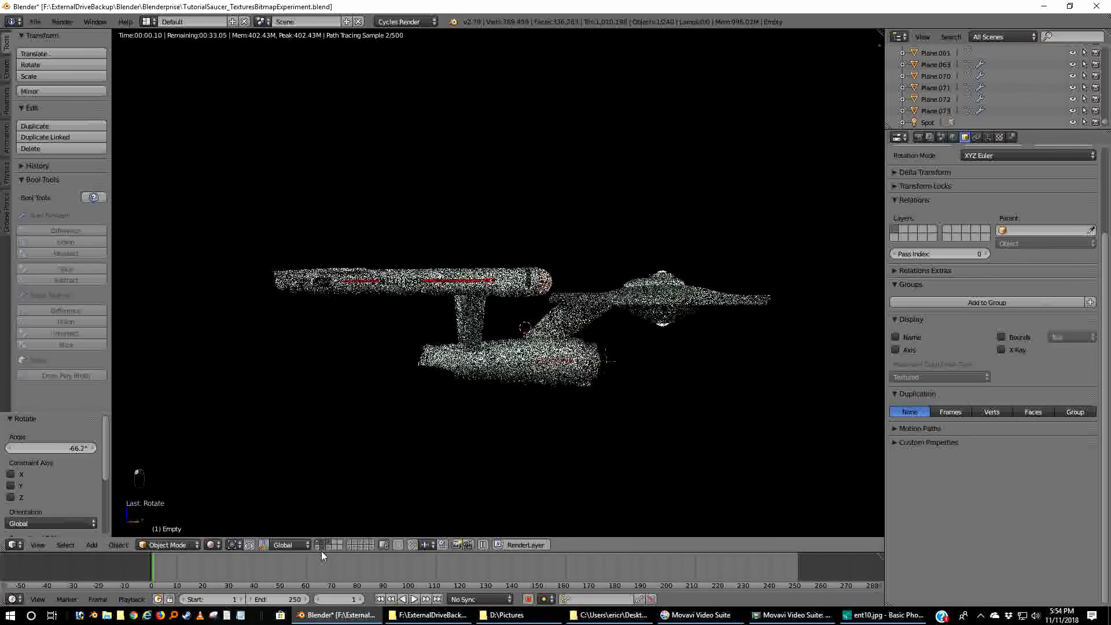
pyautogui.moveTo(685, 414); pyautogui.dragTo(613, 411, button='middle')
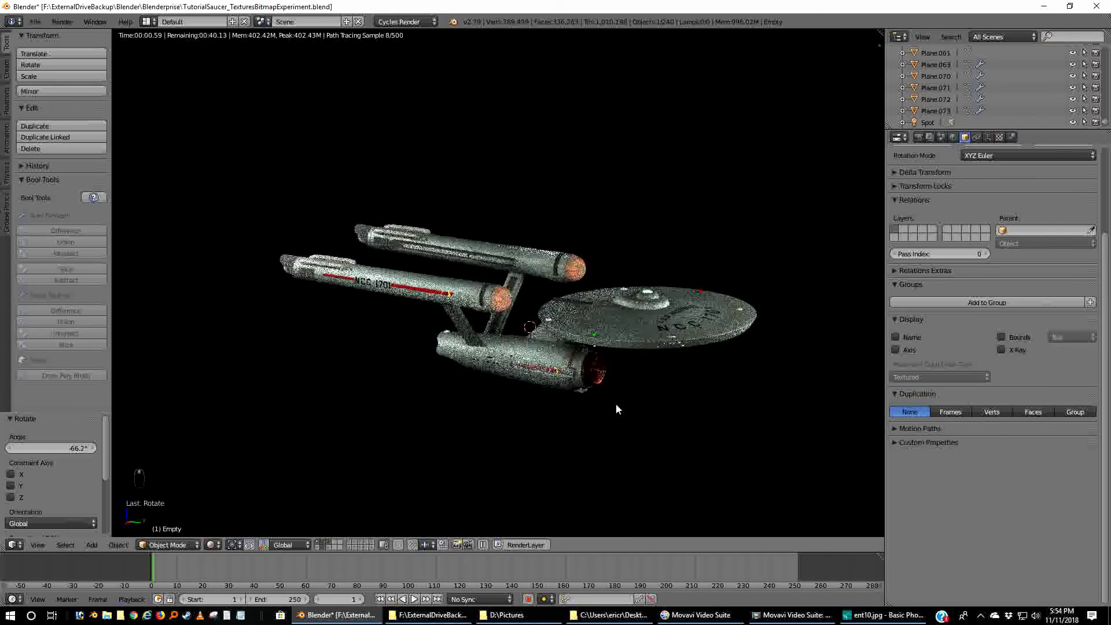
pyautogui.press('KP_7')
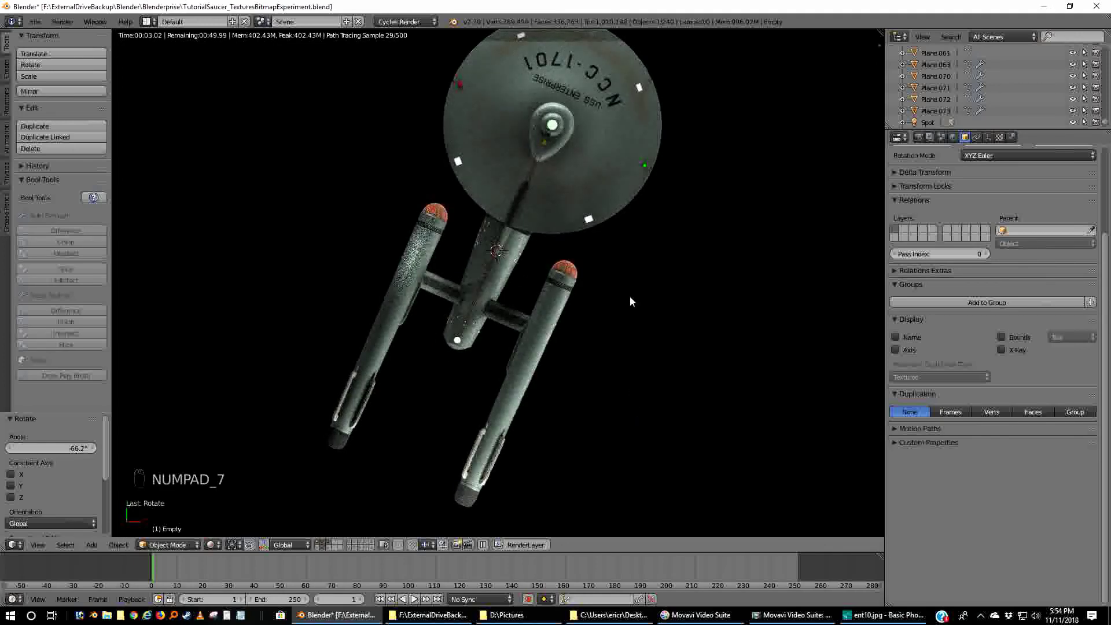
# - Undo the empty's rotation and show the lighting layer again for a front-view render preview
pyautogui.hotkey('ctrl', 'z')
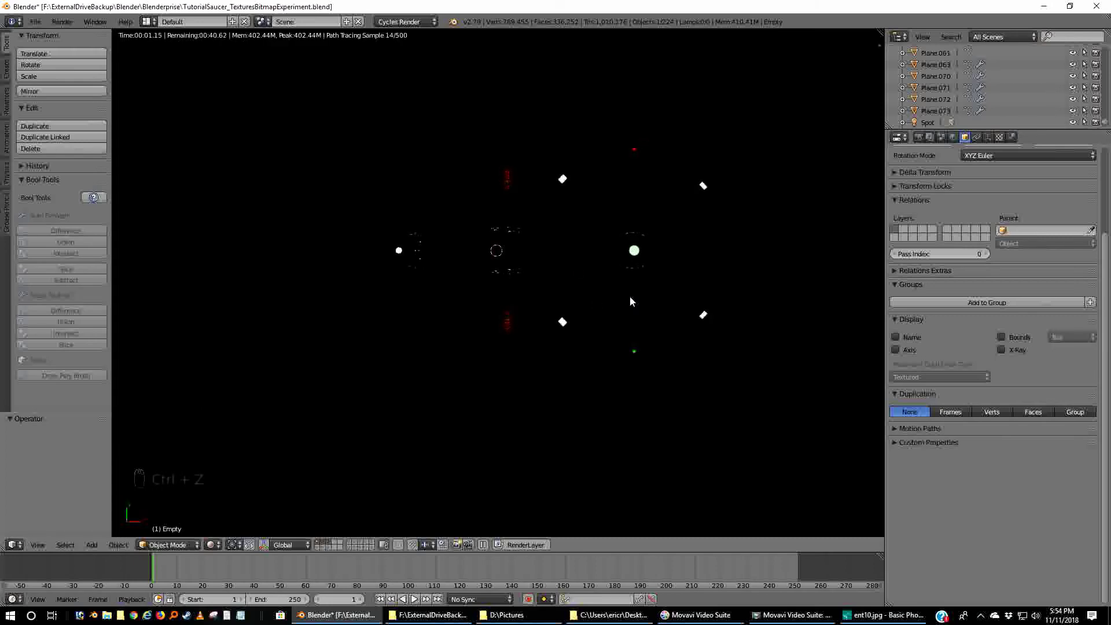
pyautogui.keyDown('shift'); pyautogui.click(320, 549); pyautogui.keyUp('shift')
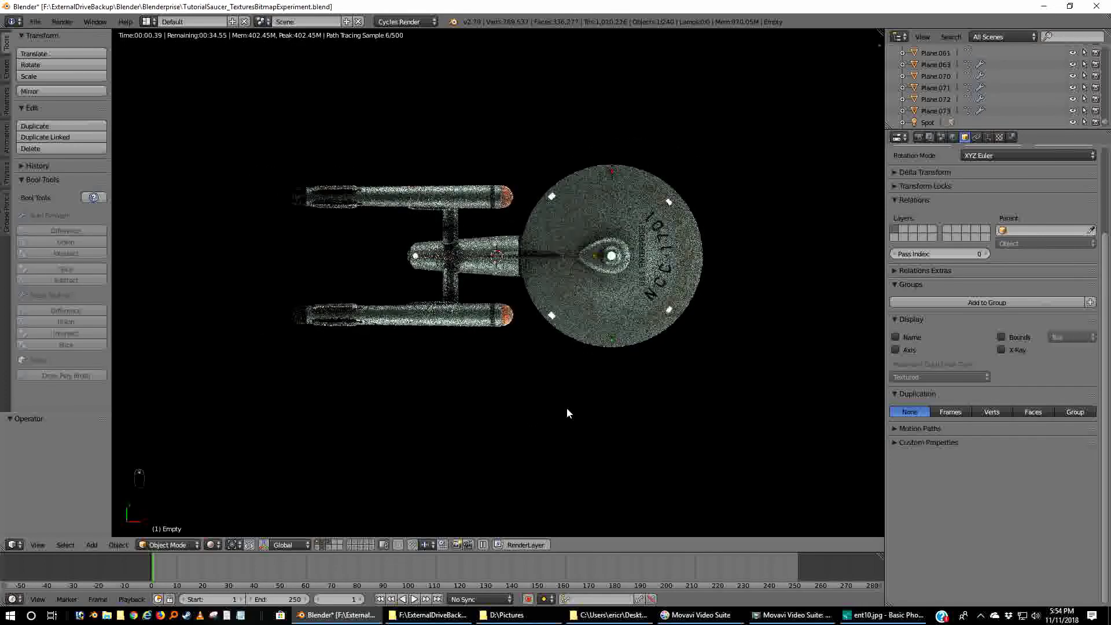
pyautogui.press('KP_1')
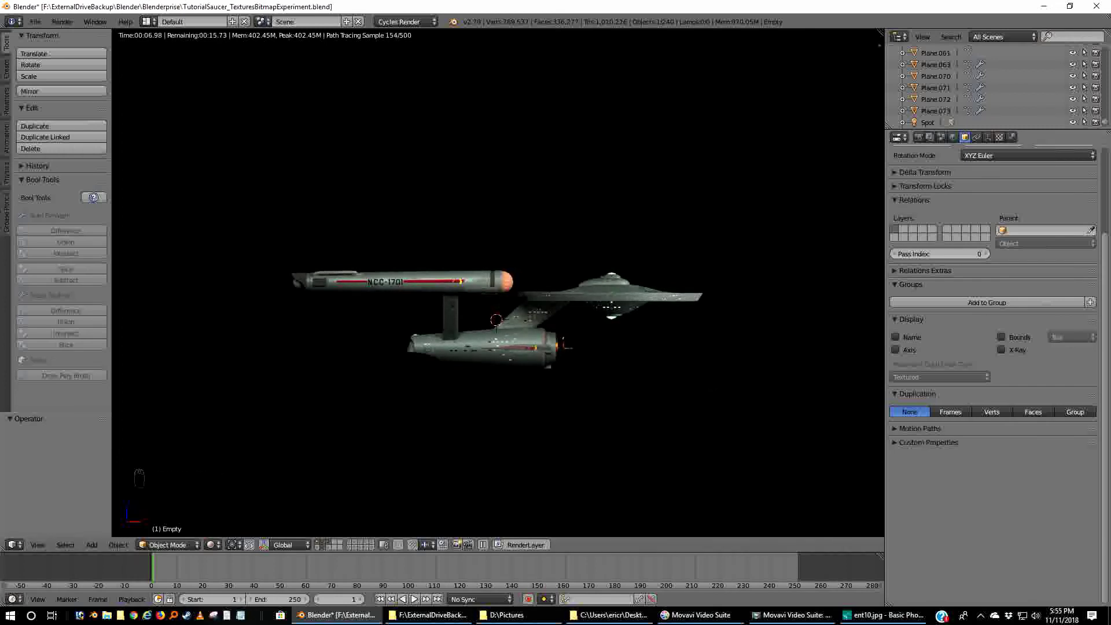
# - Apply the TV NTSC 4:3 render preset and set its Y aspect ratio to 10
pyautogui.click(919, 137)
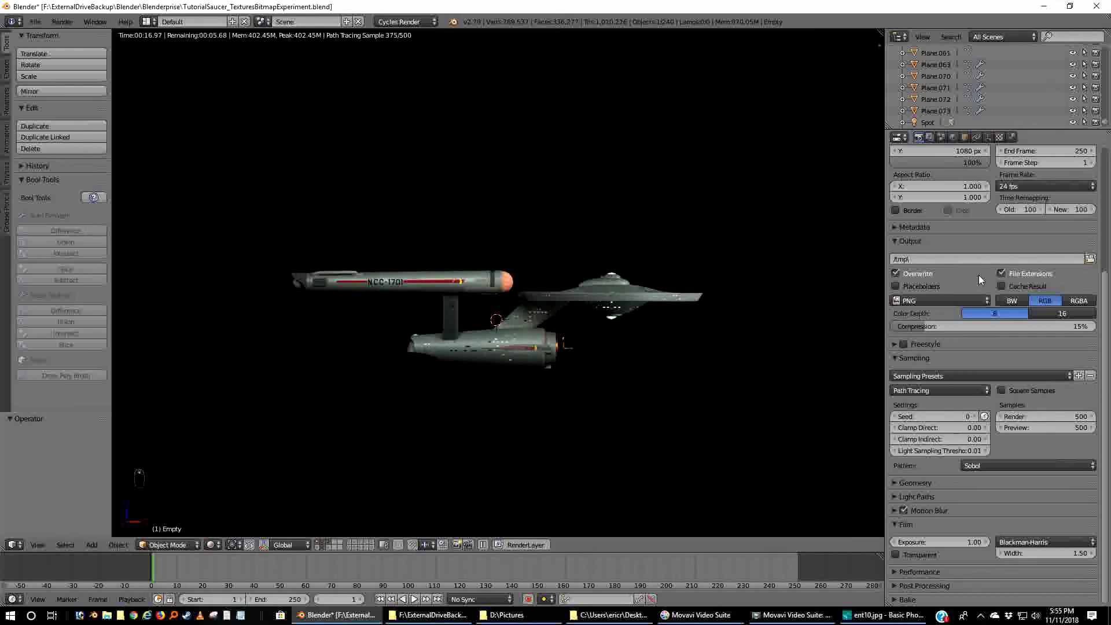
pyautogui.scroll(7, 978, 270)
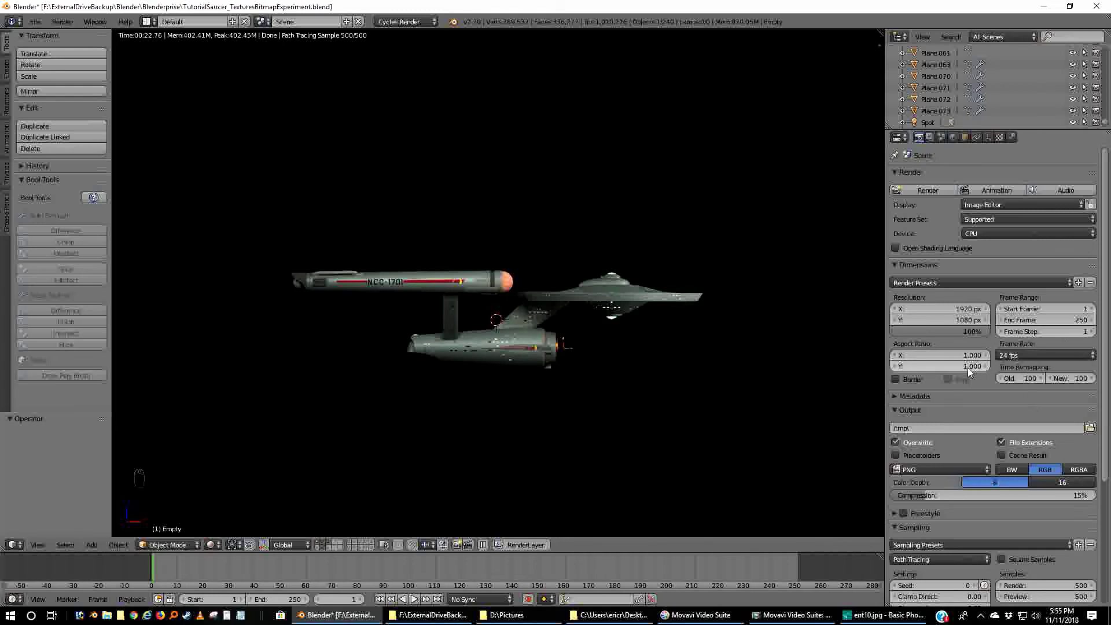
pyautogui.click(928, 283)
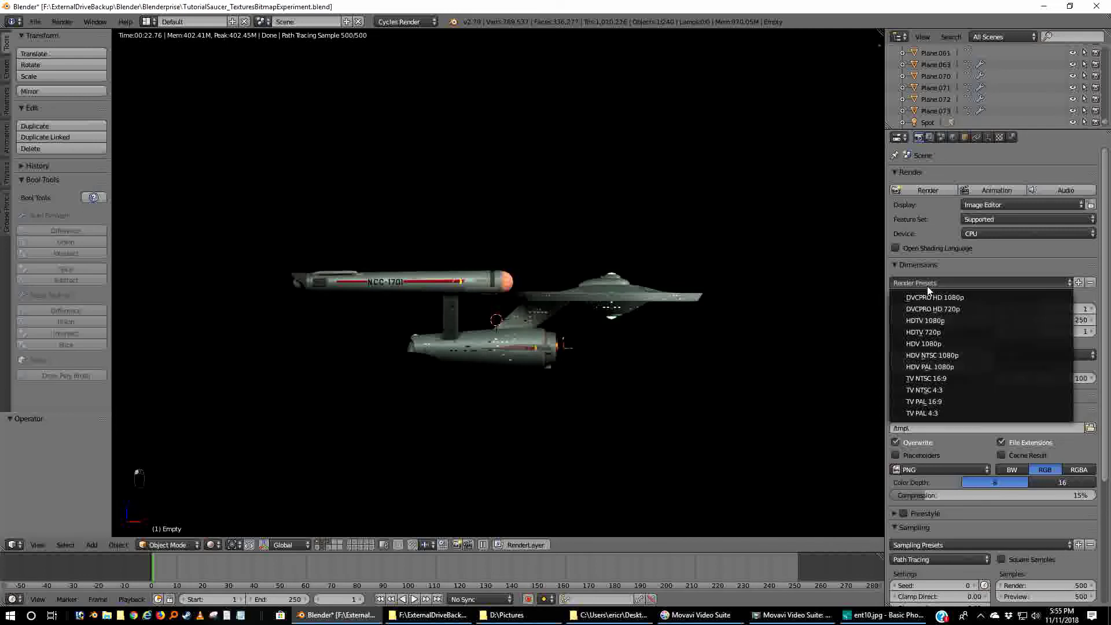
pyautogui.click(948, 389)
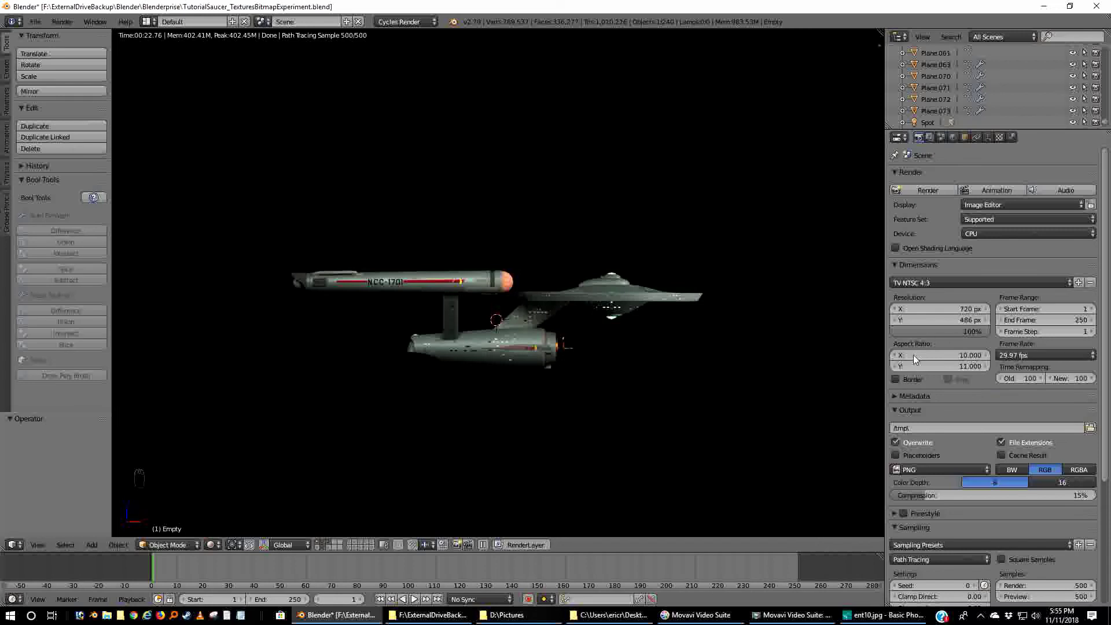
pyautogui.click(960, 366)
pyautogui.write('10')
pyautogui.press('Return')
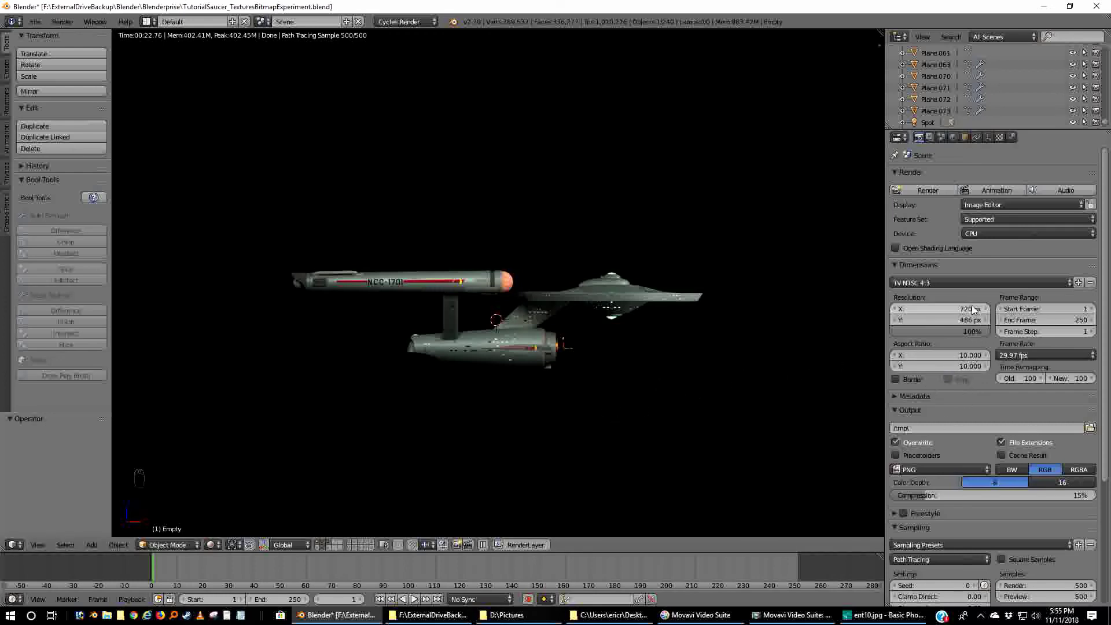
# - Set the render resolution percentage to 300%
pyautogui.click(963, 328)
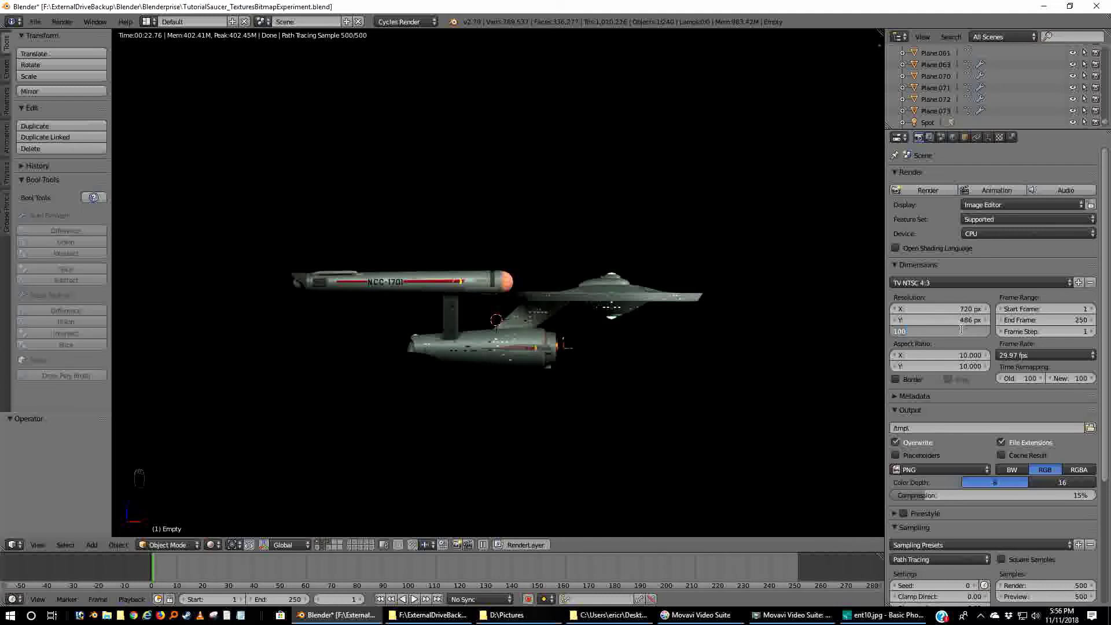
pyautogui.write('200')
pyautogui.press('Return')
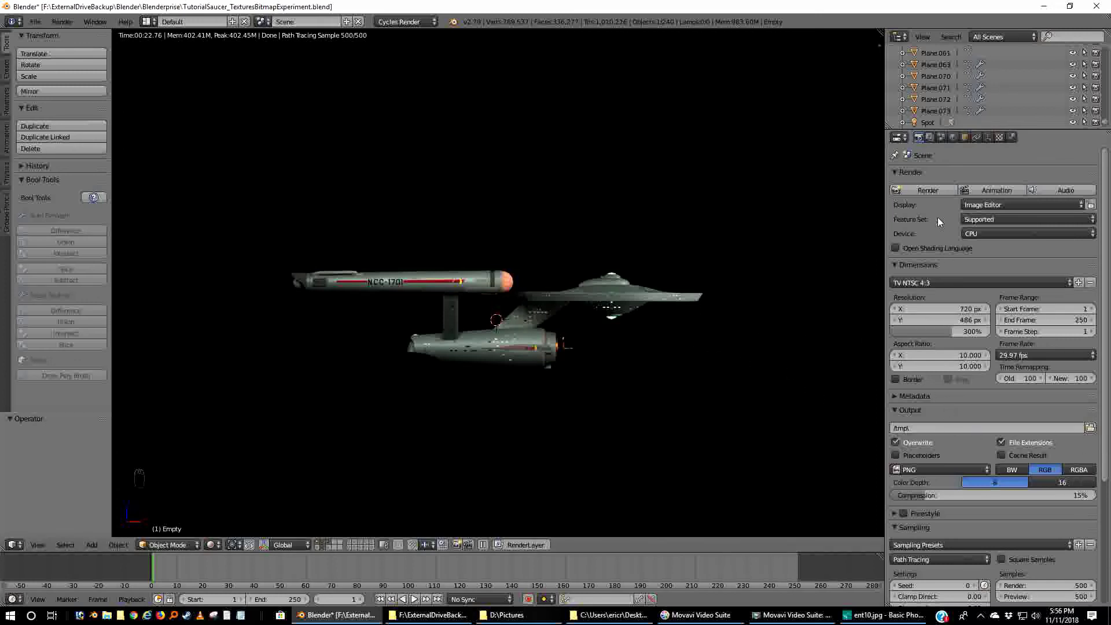
# - Apply the HDTV 1080p render preset and set the output colour mode to RGBA, keeping the PNG format
pyautogui.click(929, 282)
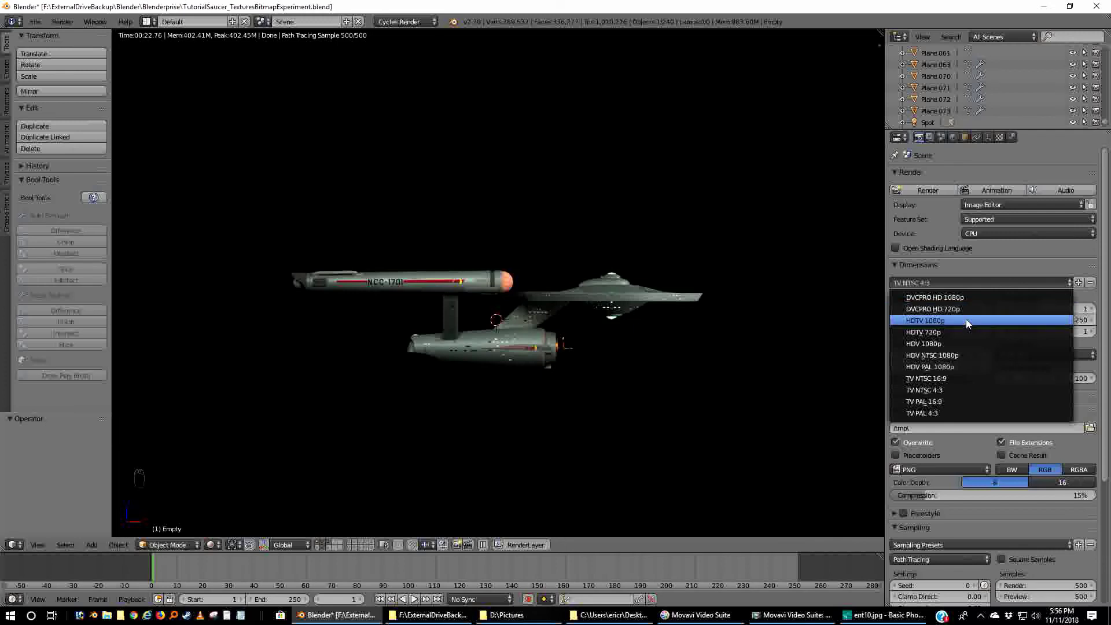
pyautogui.click(912, 321)
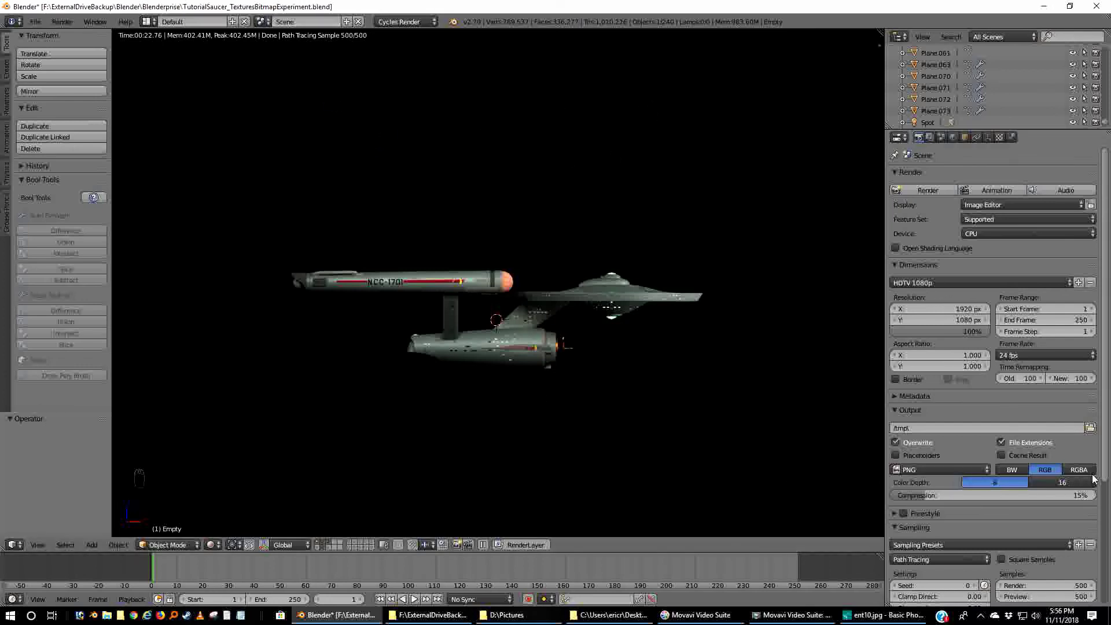
pyautogui.click(1074, 469)
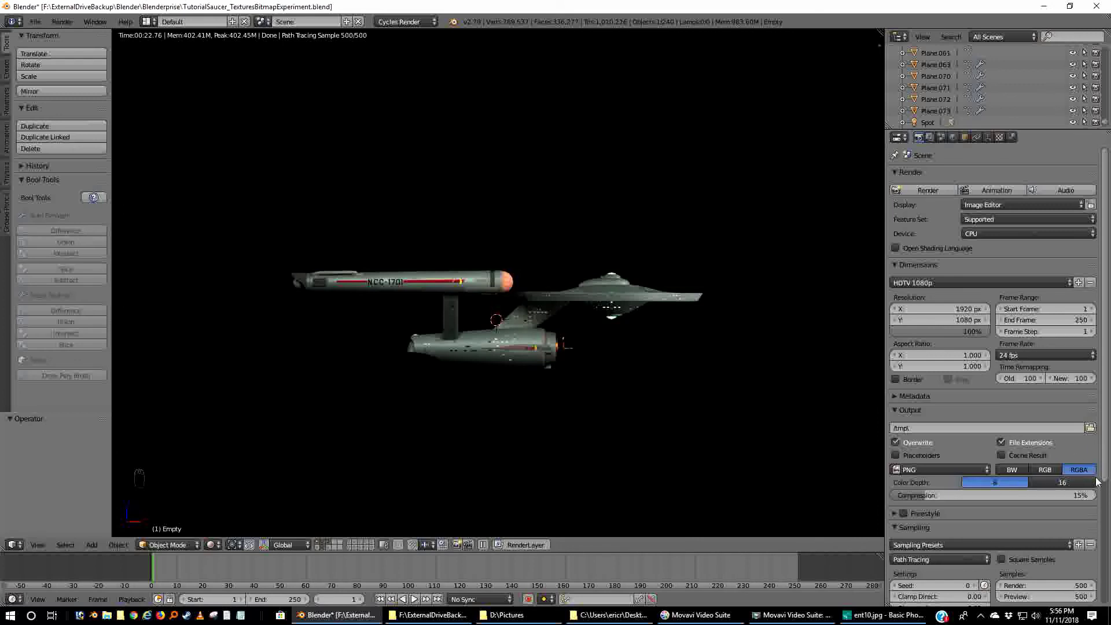
pyautogui.click(925, 470)
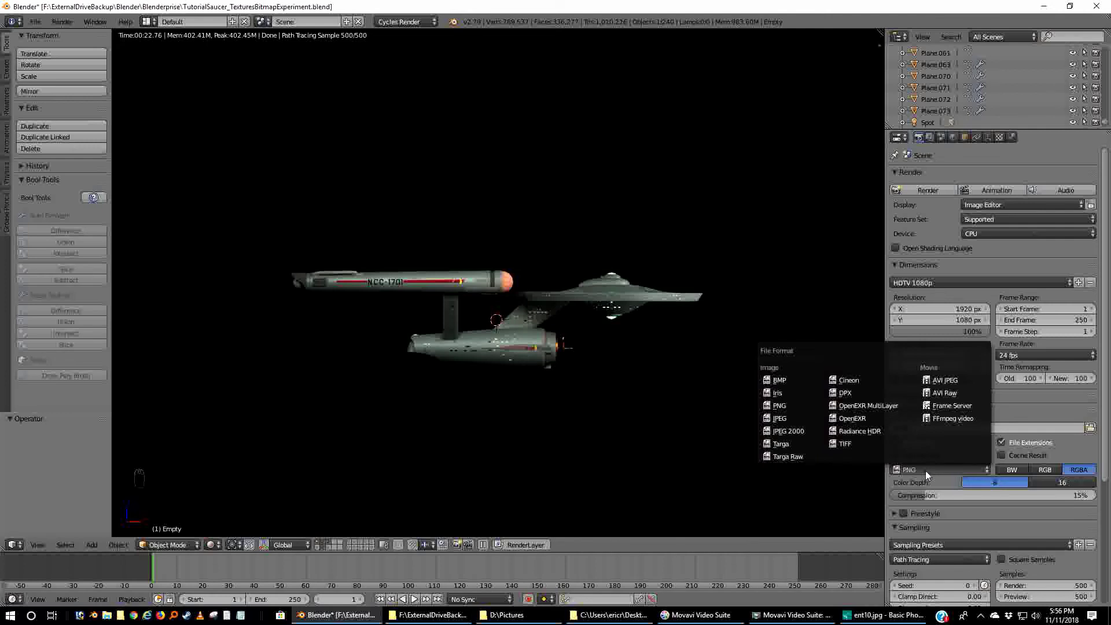
pyautogui.click(922, 470)
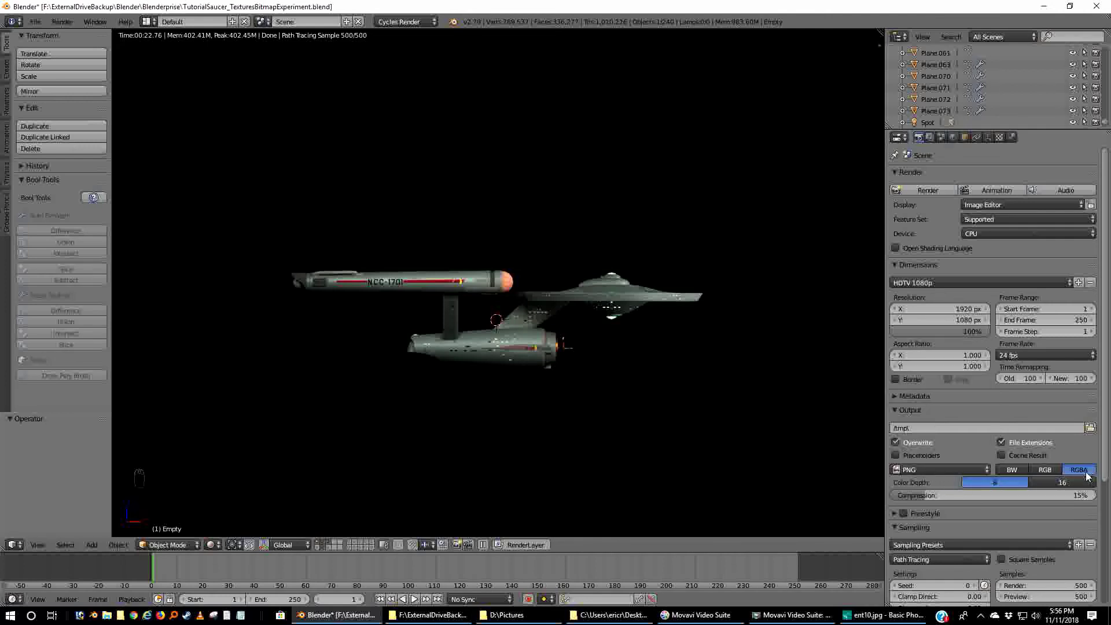
# - Make the render film background transparent and toggle the first layer's visibility
pyautogui.scroll(-7, 1004, 501)
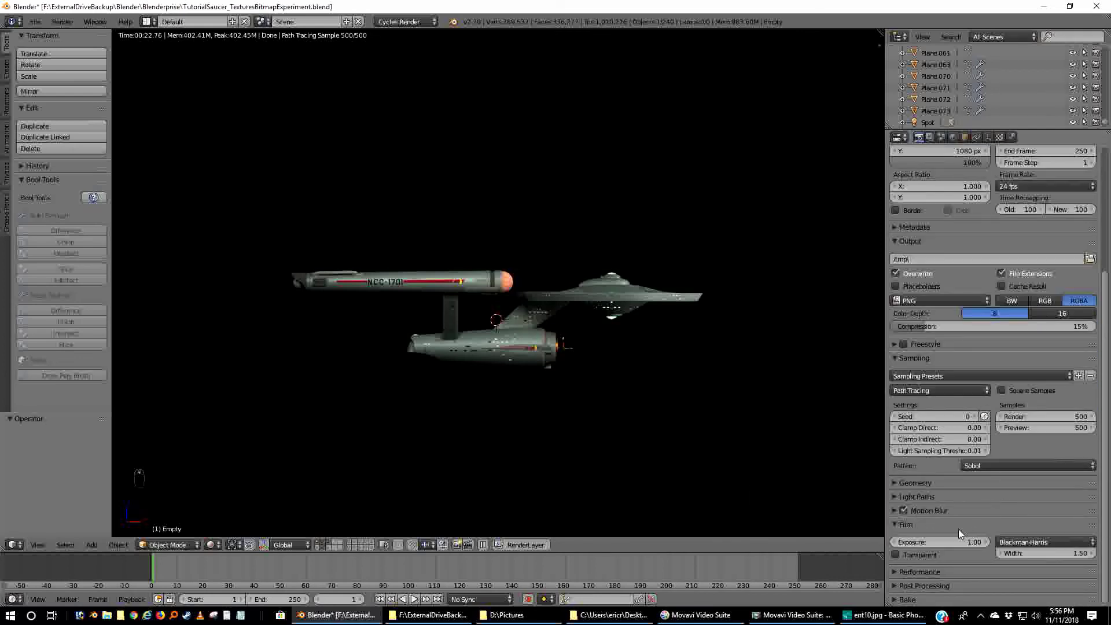
pyautogui.click(896, 554)
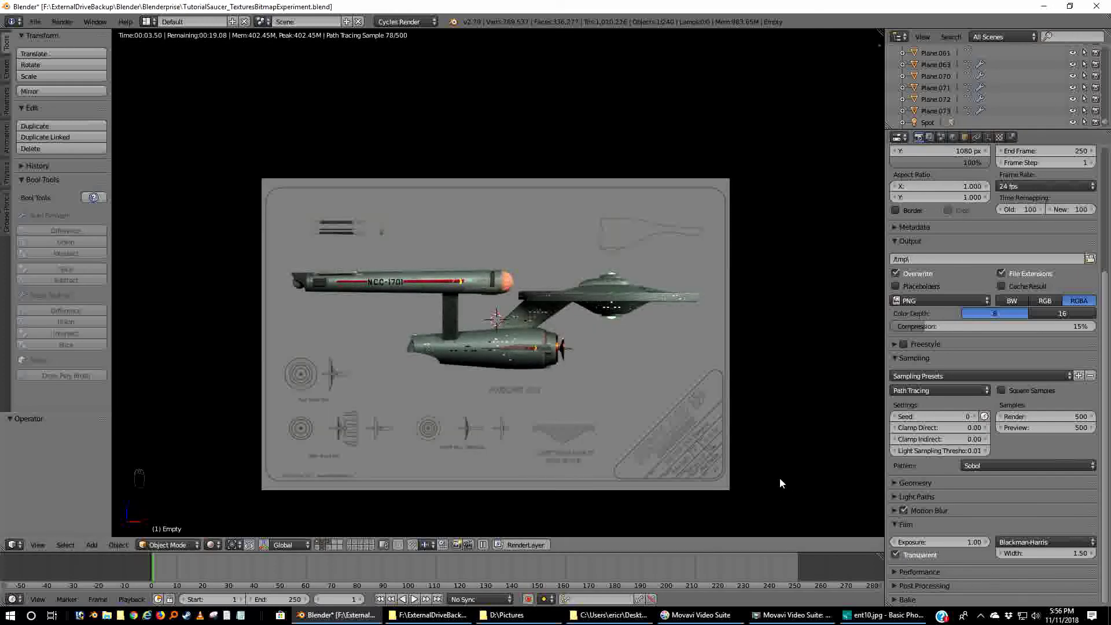
pyautogui.keyDown('shift'); pyautogui.click(317, 546); pyautogui.keyUp('shift')
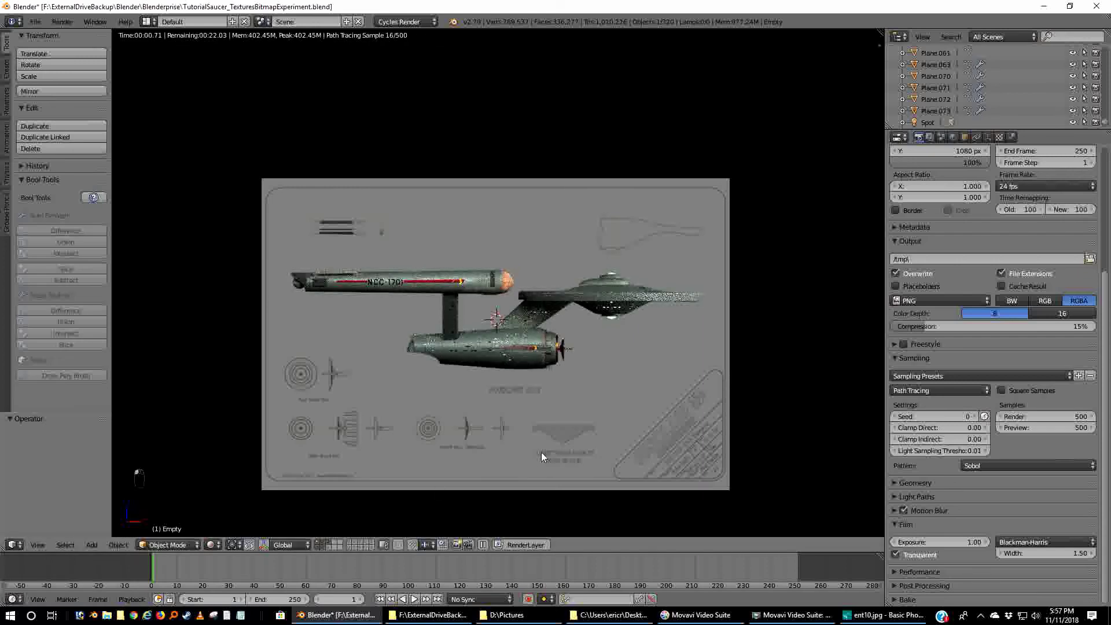
# - Switch the viewport to wireframe, set Camera.033 below the saucer as the active camera, and render the image
pyautogui.press('z')
pyautogui.moveTo(696, 404); pyautogui.dragTo(669, 419, button='middle')
pyautogui.rightClick(698, 447)
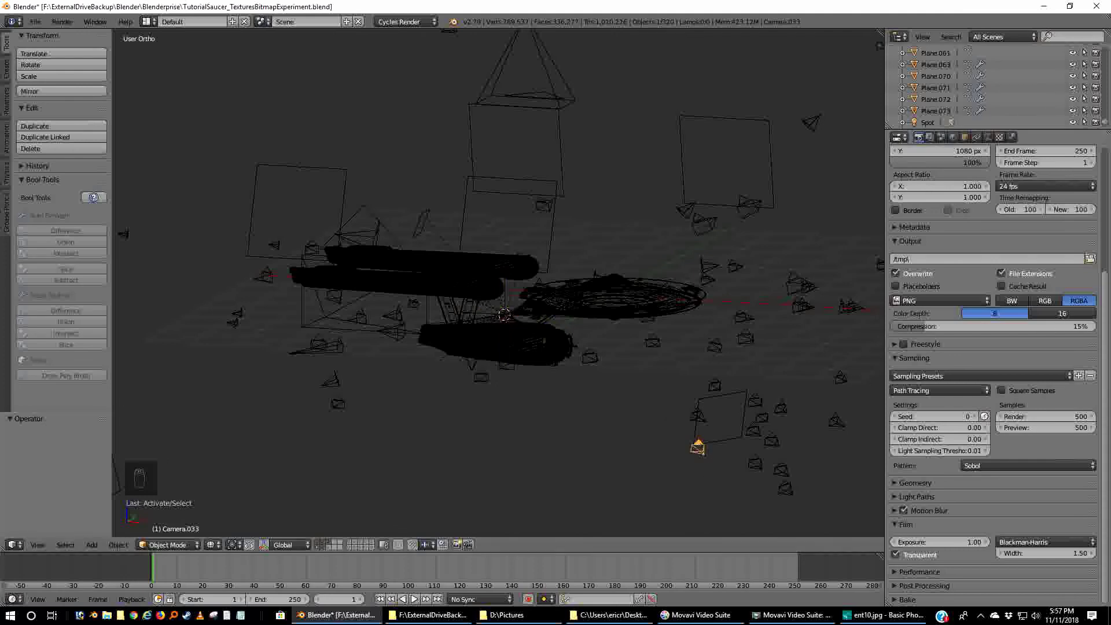
pyautogui.press('ctrl+KP_0')
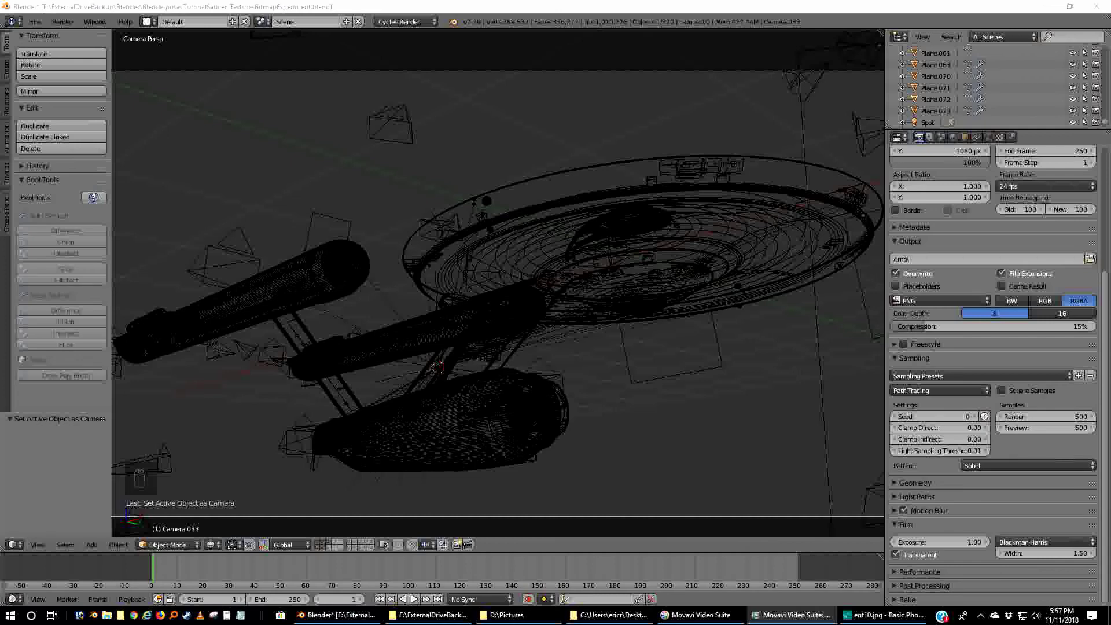
pyautogui.press('F12')
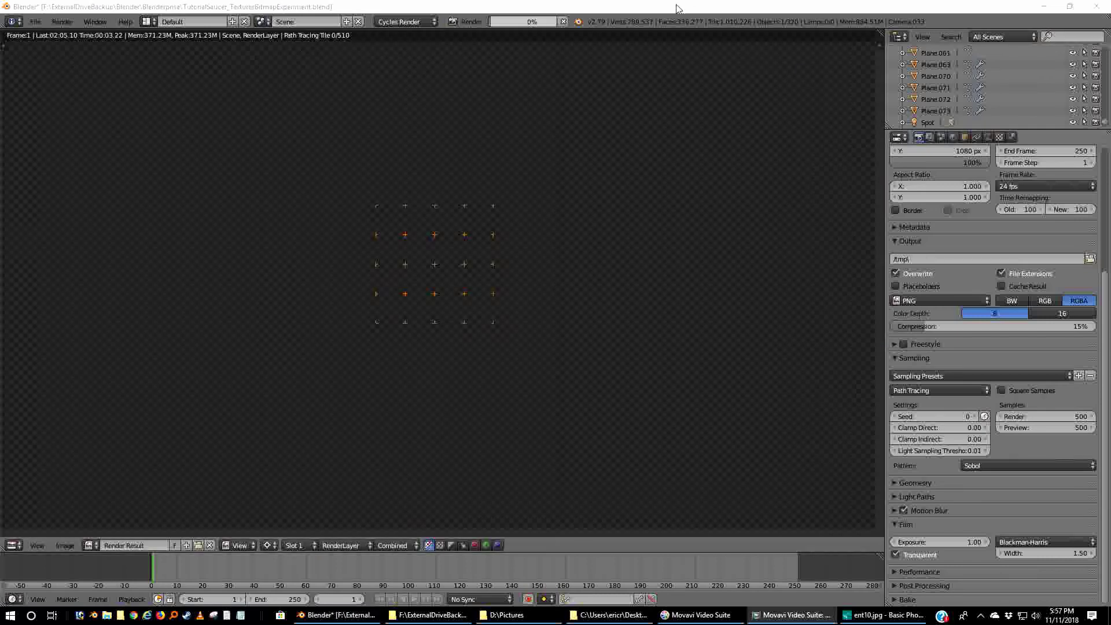
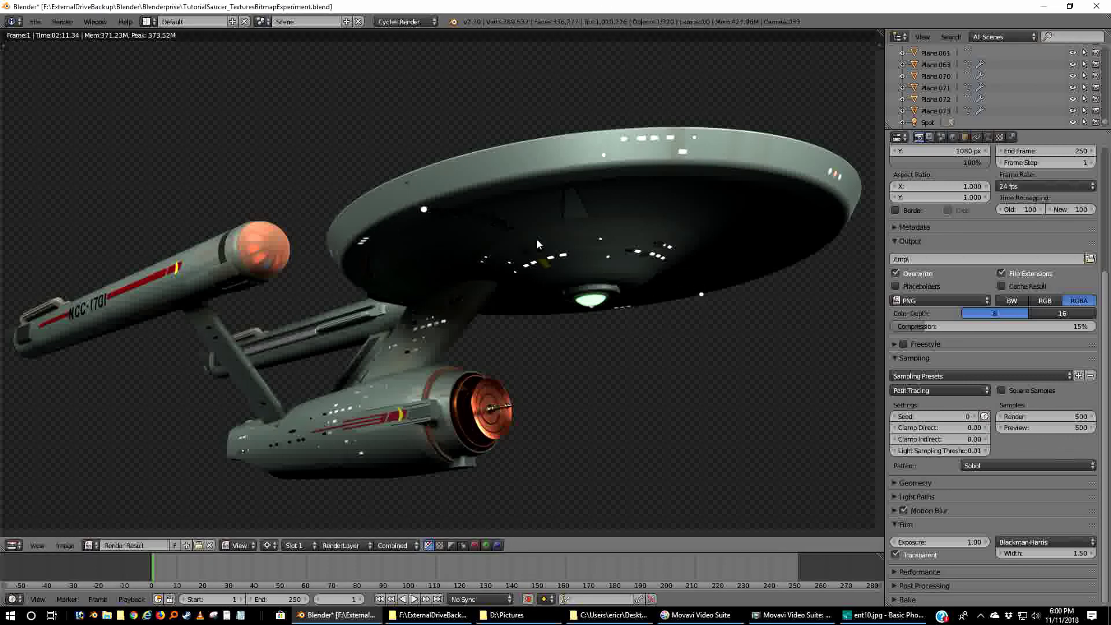
# - Save the finished render to the Desktop as an RGBA PNG named famousangletrans, and close the render view
pyautogui.press('F3')
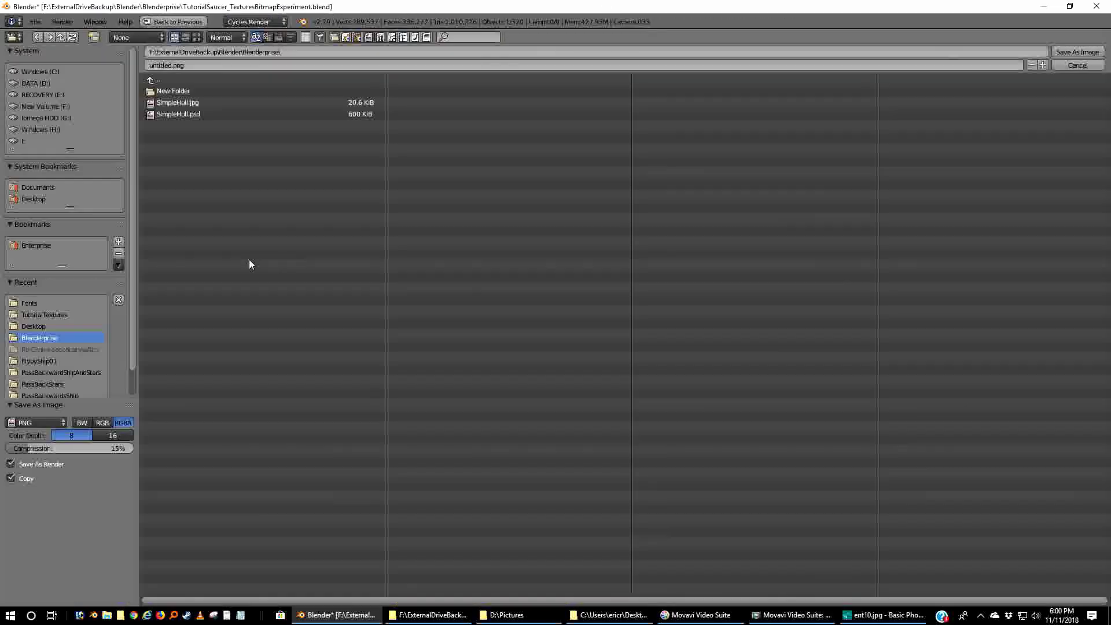
pyautogui.click(33, 200)
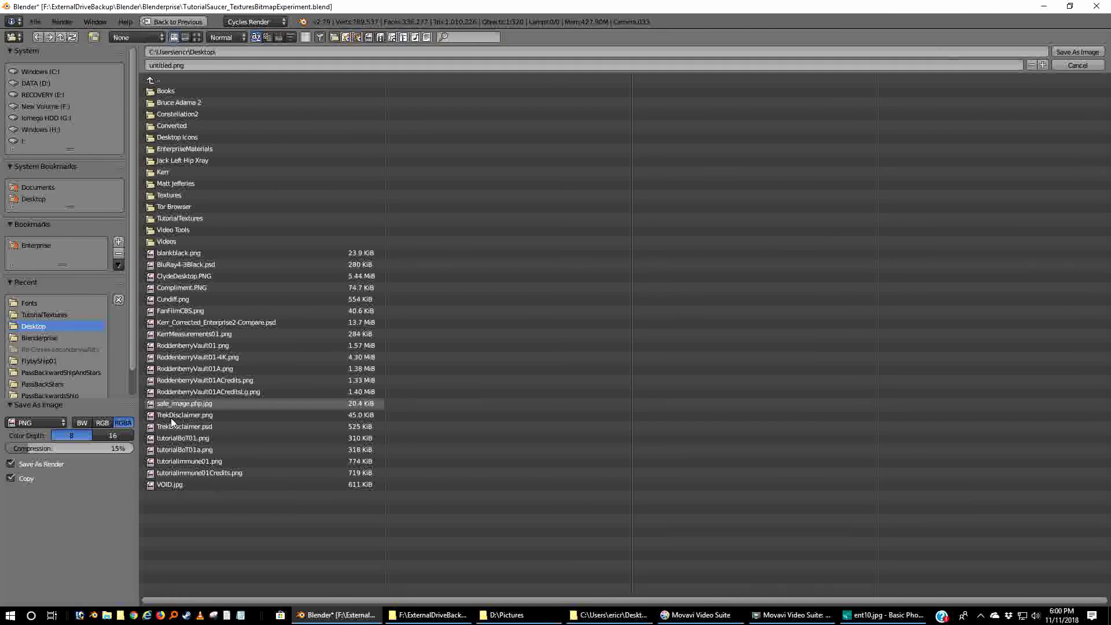
pyautogui.click(162, 64)
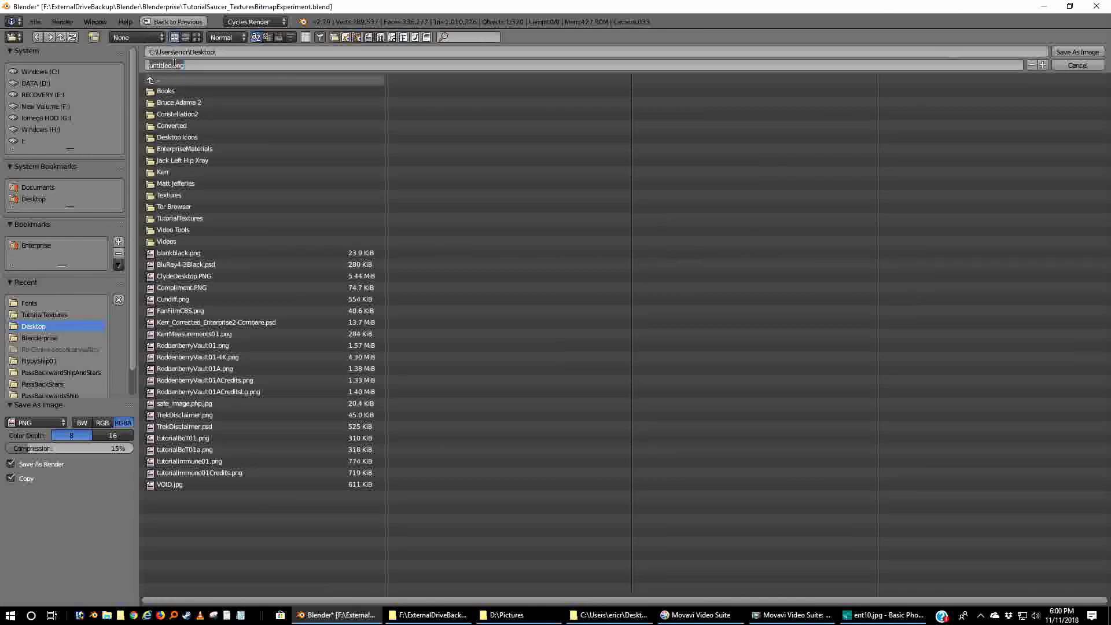
pyautogui.moveTo(170, 65); pyautogui.dragTo(40, 70)
pyautogui.write('famousangletrans')
pyautogui.press('Return')
pyautogui.click(1077, 51)
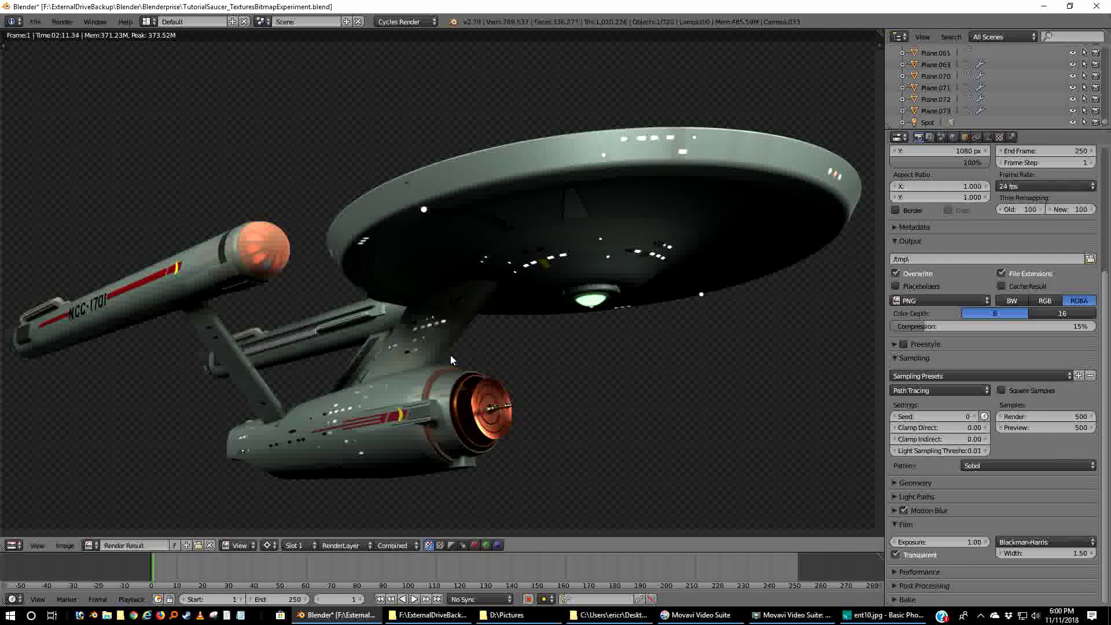
pyautogui.press('F11')
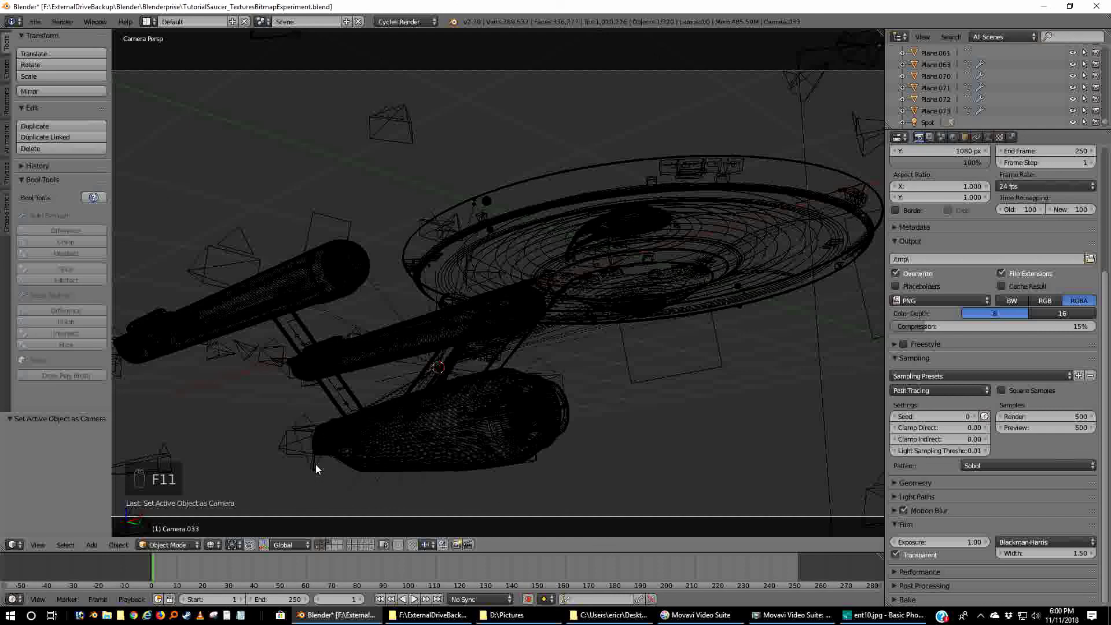
# - Show only the first layer and display the ship from the front view with Rendered viewport shading
pyautogui.click(318, 548)
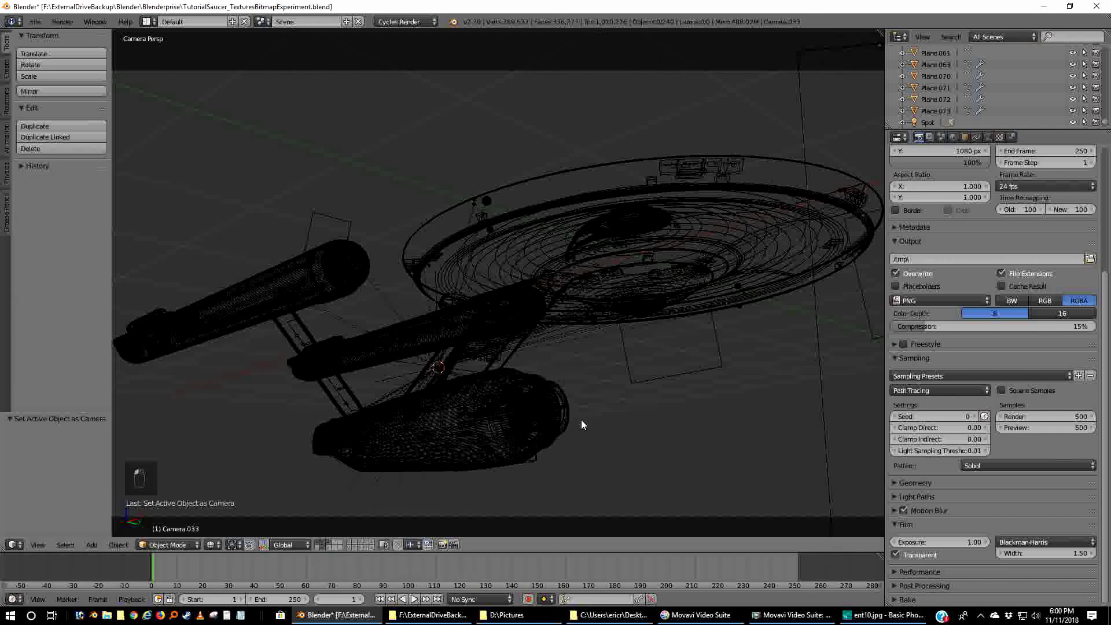
pyautogui.press('KP_1')
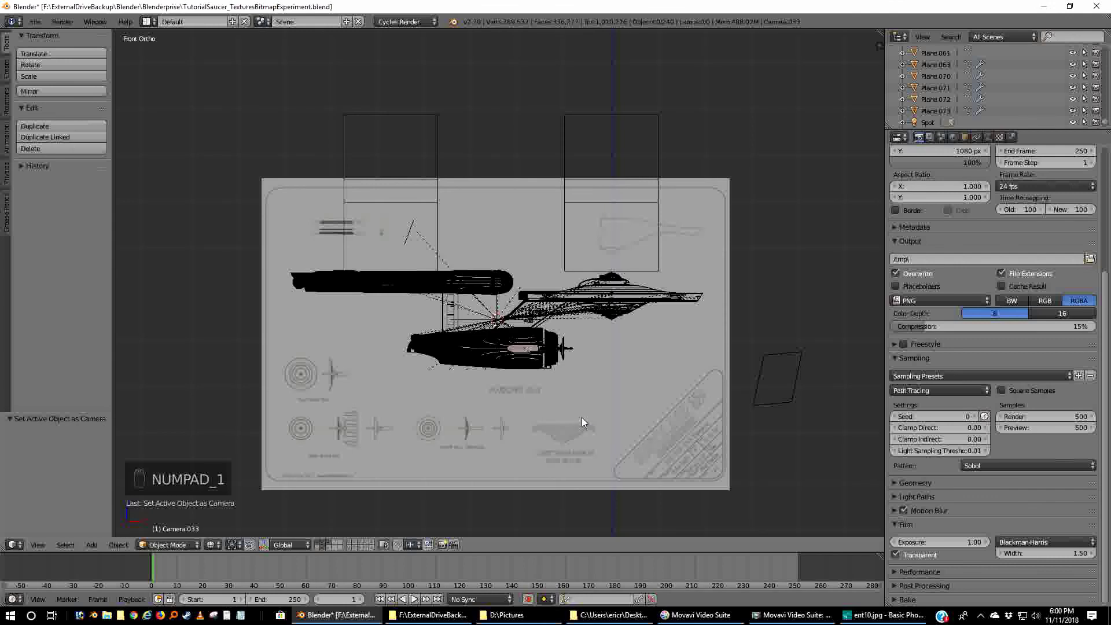
pyautogui.click(212, 545)
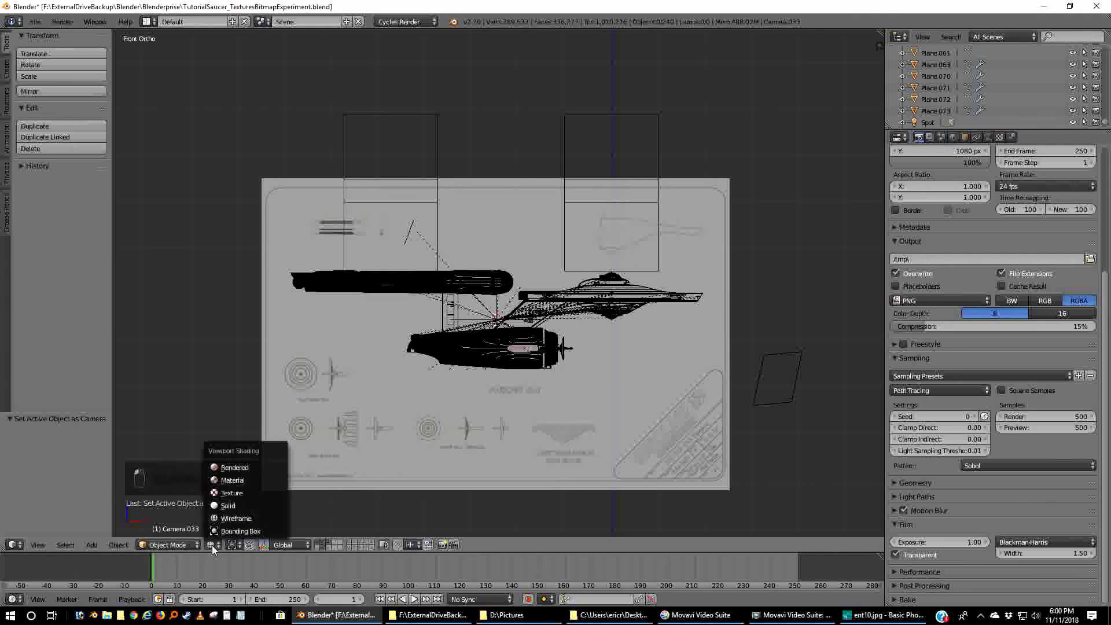
pyautogui.click(232, 466)
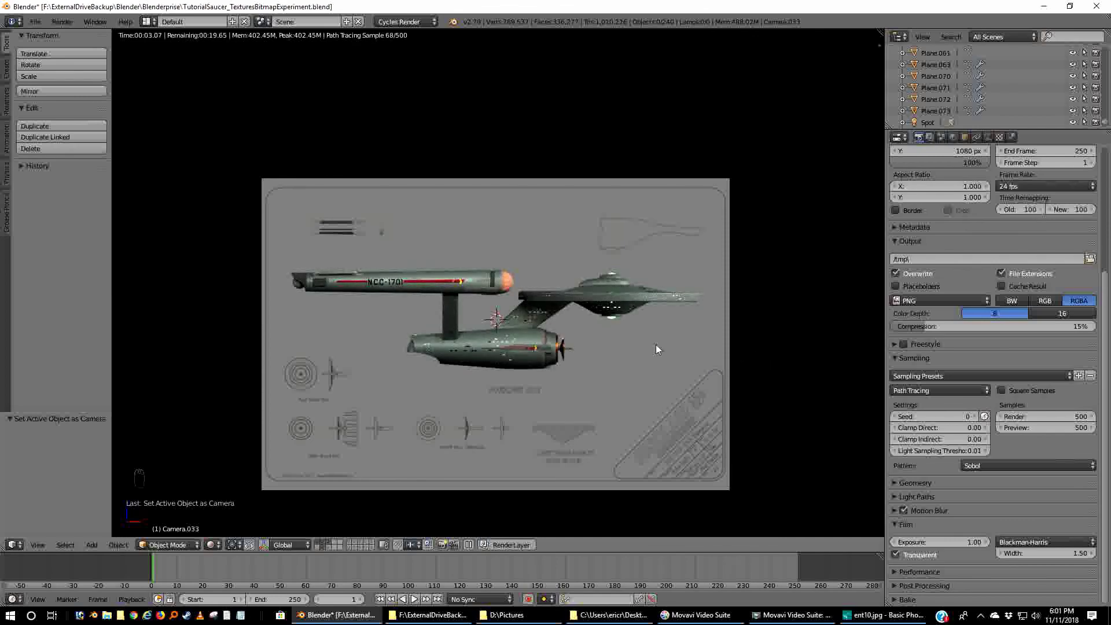
# - Examine the small hull lettering and number markings on the secondary hull at the base of the nacelle pylon
pyautogui.scroll(3, 554, 345)
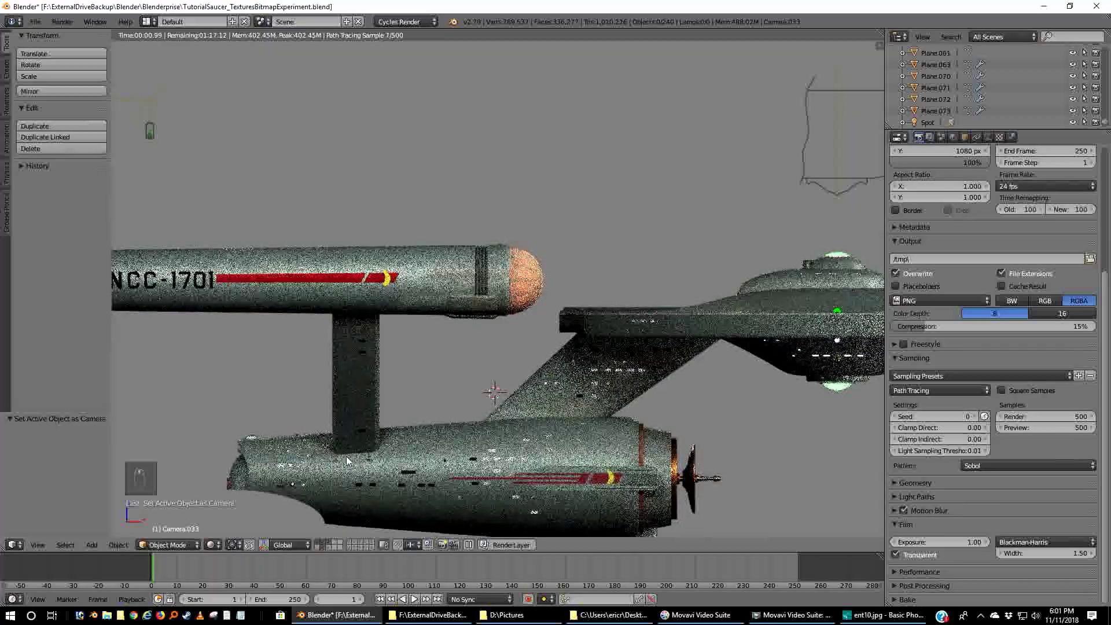
pyautogui.scroll(1, 435, 421)
pyautogui.scroll(5, 521, 347)
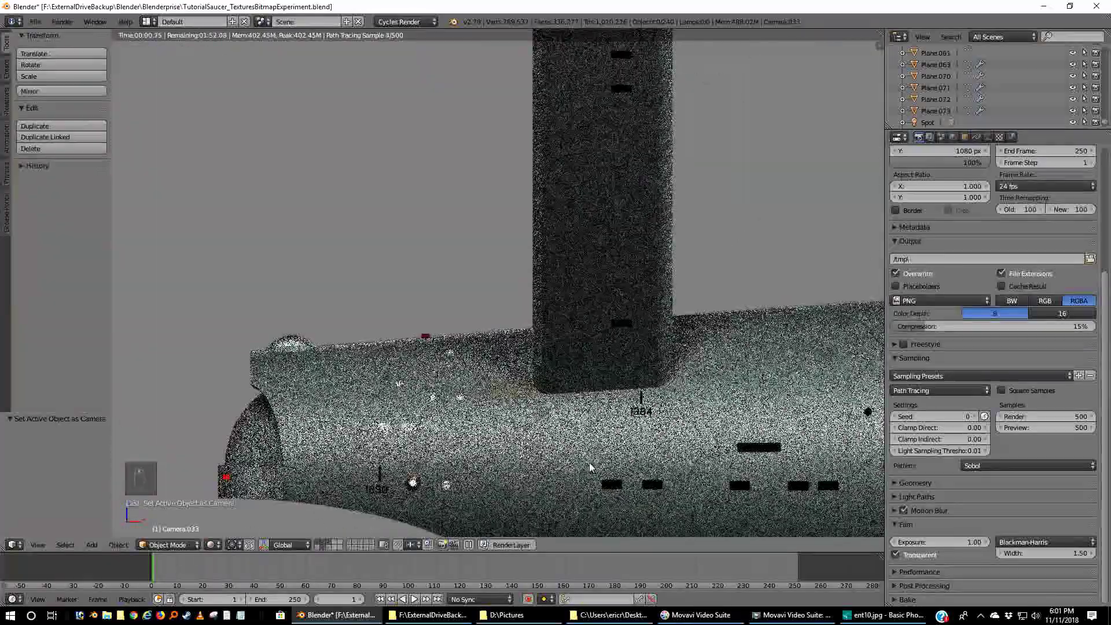
pyautogui.scroll(5, 445, 356)
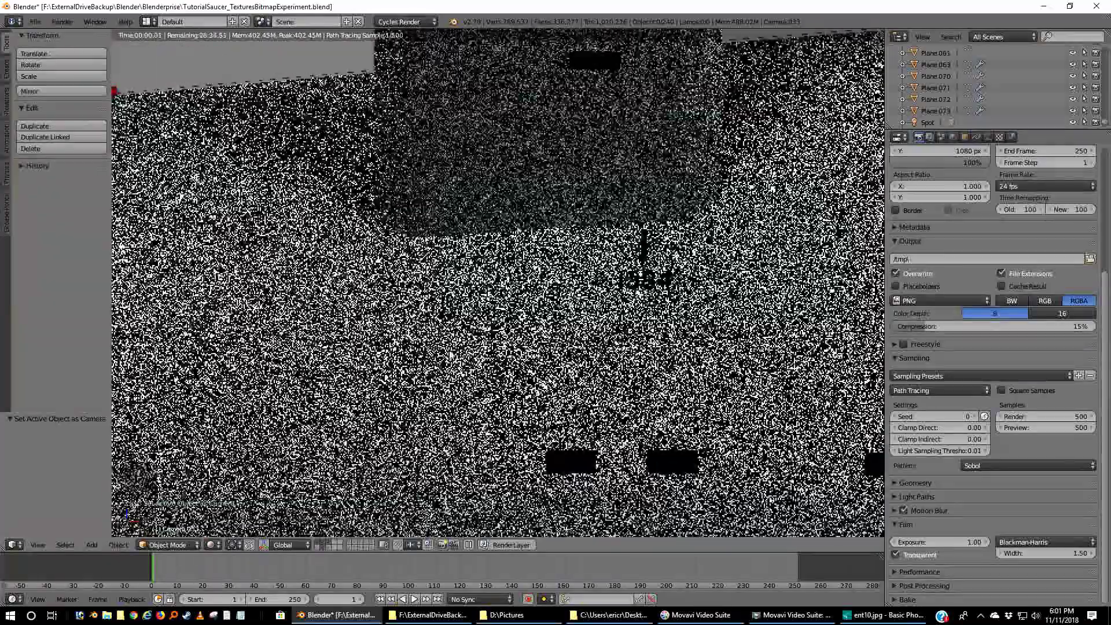
pyautogui.scroll(2, 370, 290)
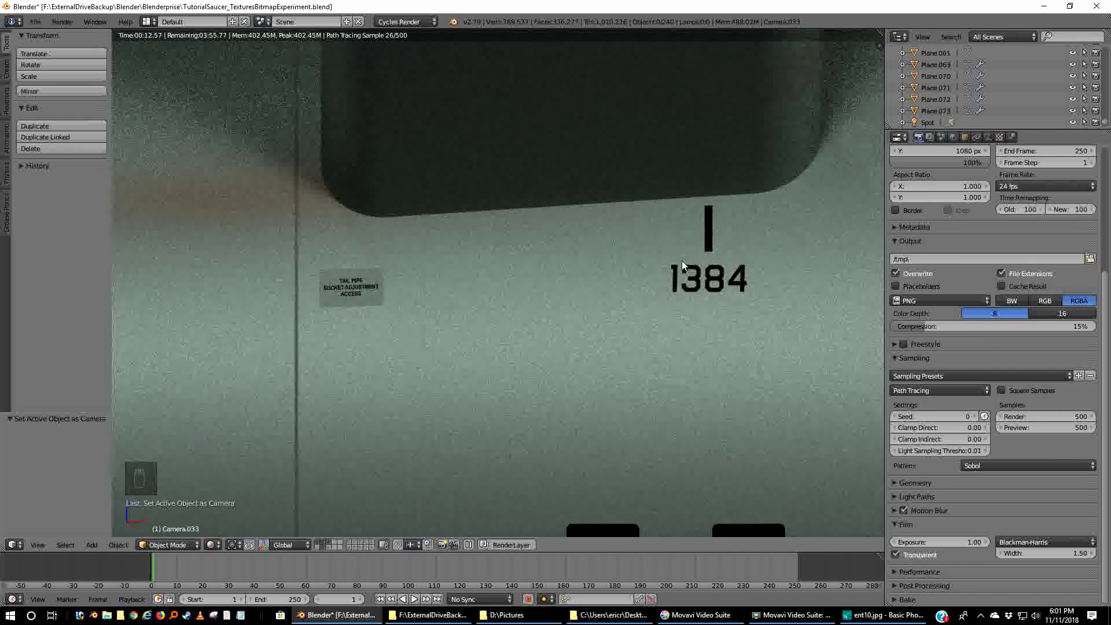
pyautogui.scroll(-10, 672, 275)
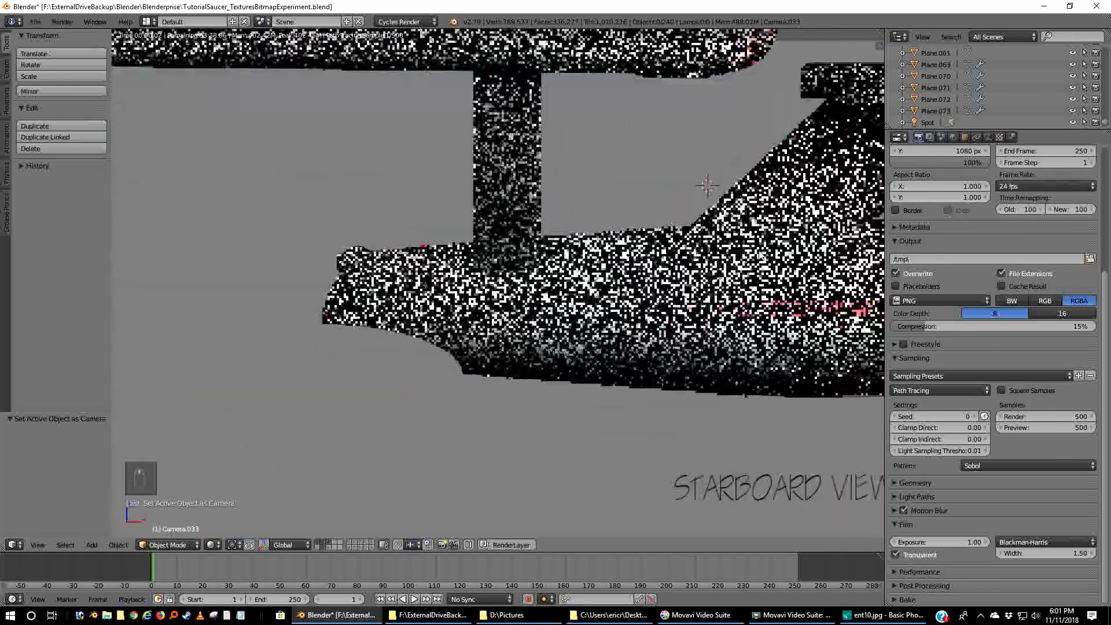
# - Examine the windows, dark panels and inspection door label on the saucer's underside in perspective, above the glowing lower dome
pyautogui.moveTo(672, 275); pyautogui.dragTo(577, 242, button='middle')
pyautogui.press('KP_5')
pyautogui.scroll(6, 574, 249)
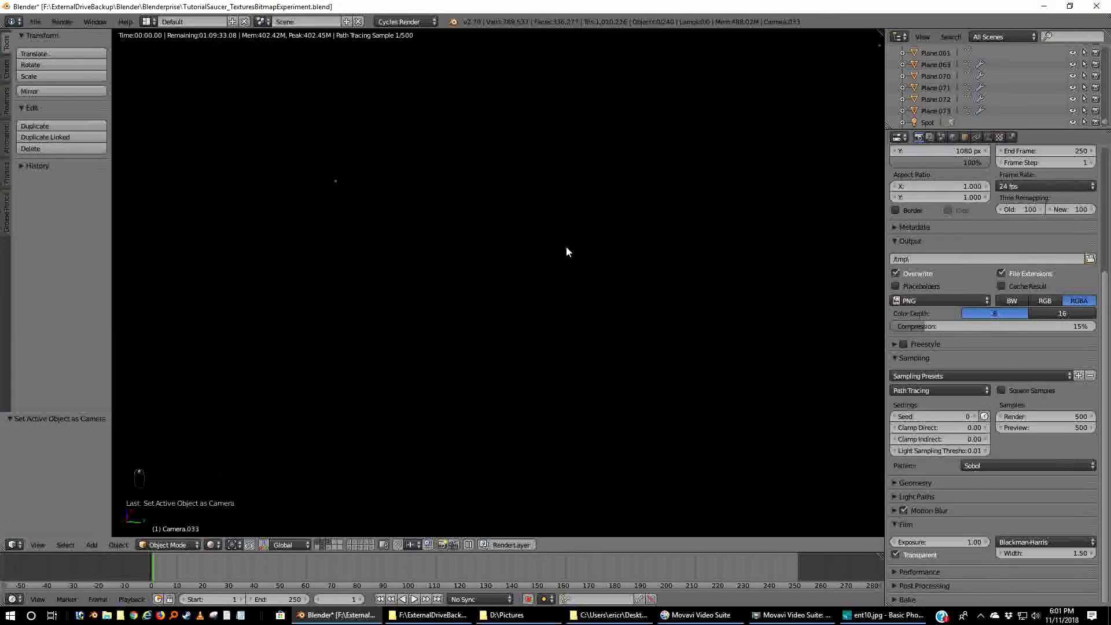
pyautogui.scroll(-4, 569, 247)
pyautogui.scroll(7, 539, 231)
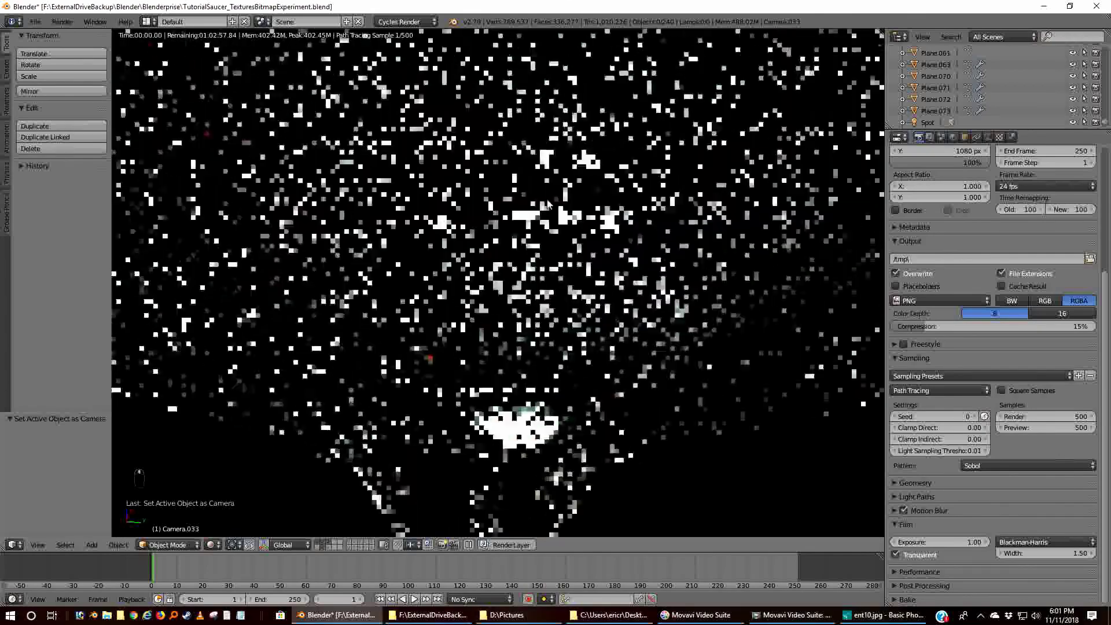
pyautogui.scroll(-4, 540, 235)
pyautogui.scroll(3, 584, 187)
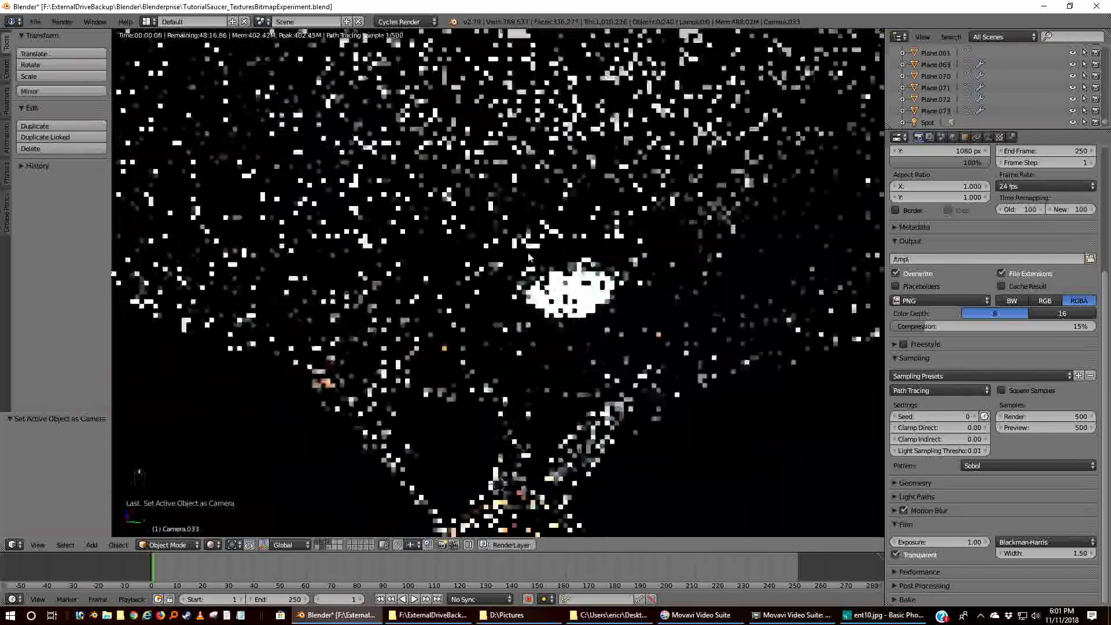
pyautogui.scroll(-4, 585, 187)
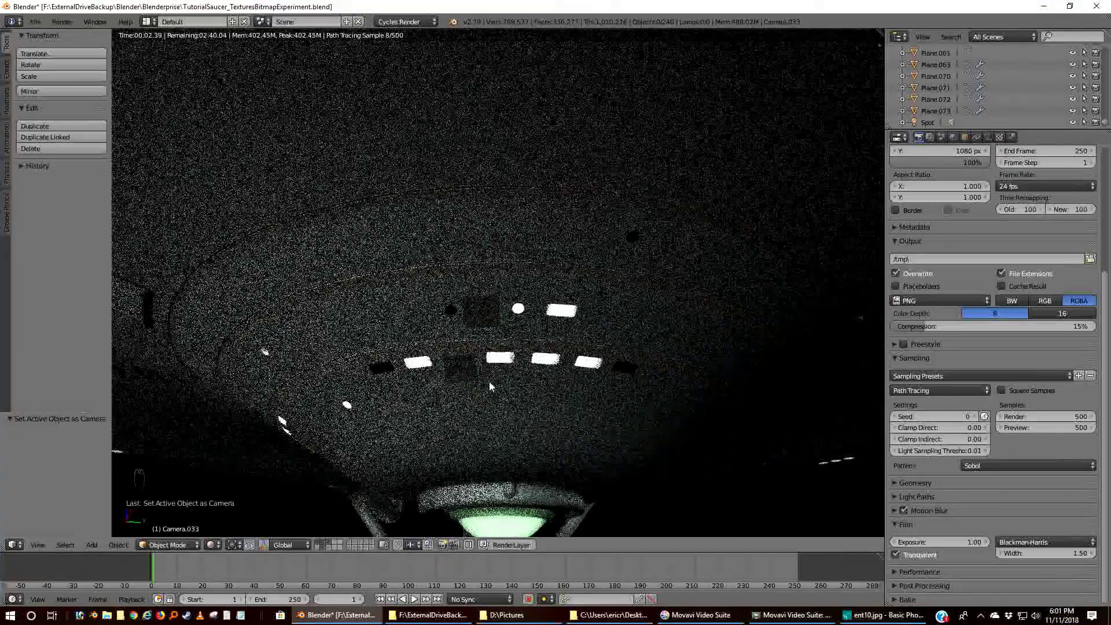
pyautogui.scroll(4, 466, 395)
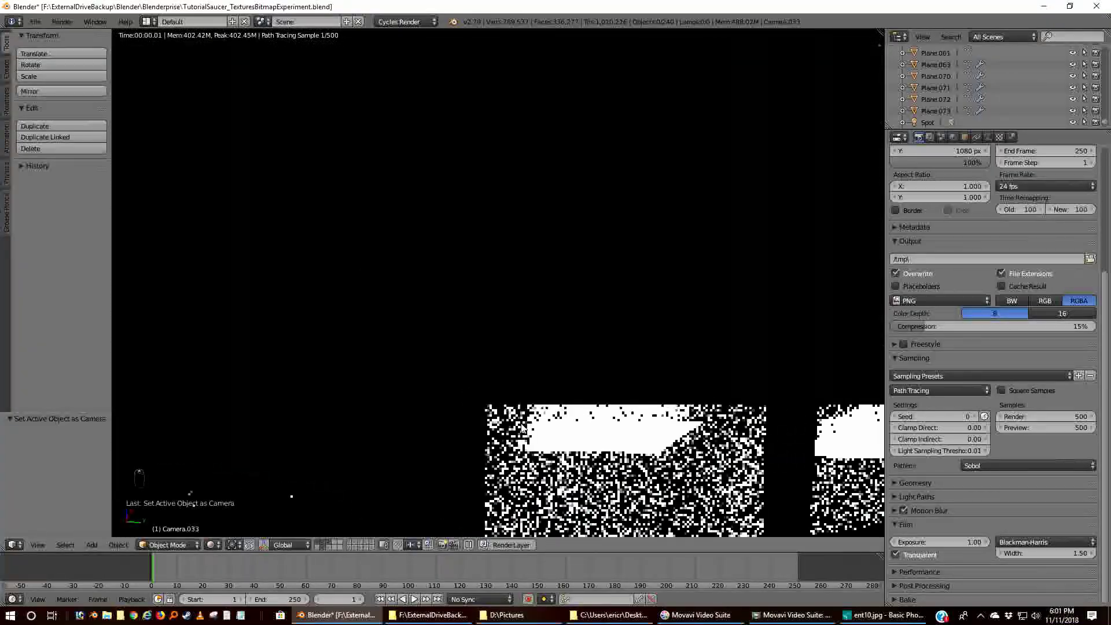
pyautogui.scroll(-4, 517, 423)
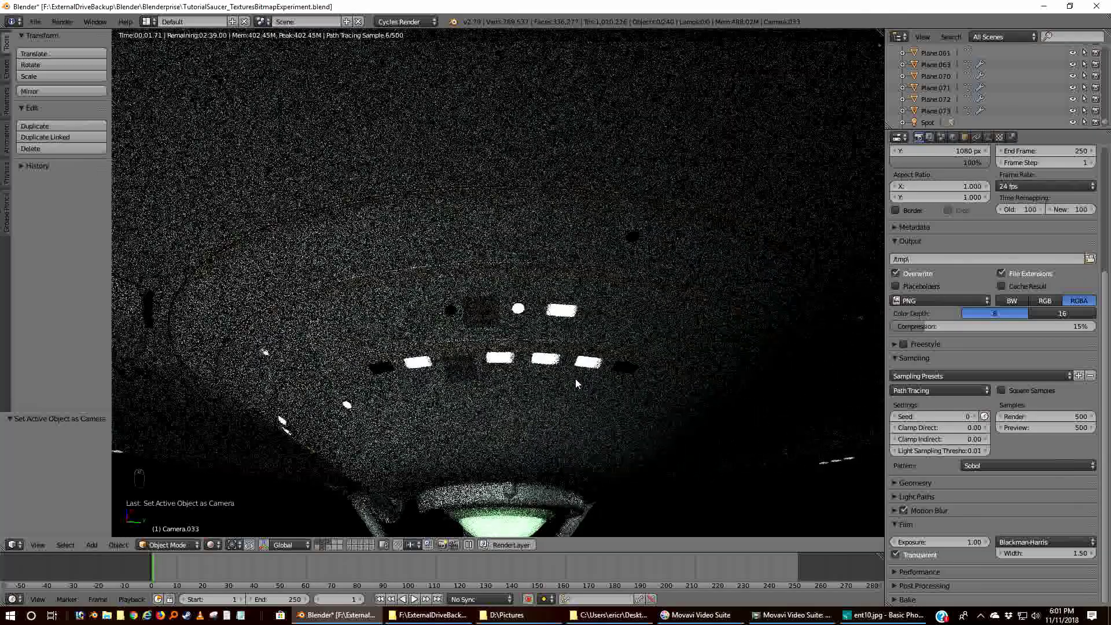
pyautogui.press('KP_5')
pyautogui.scroll(6, 564, 342)
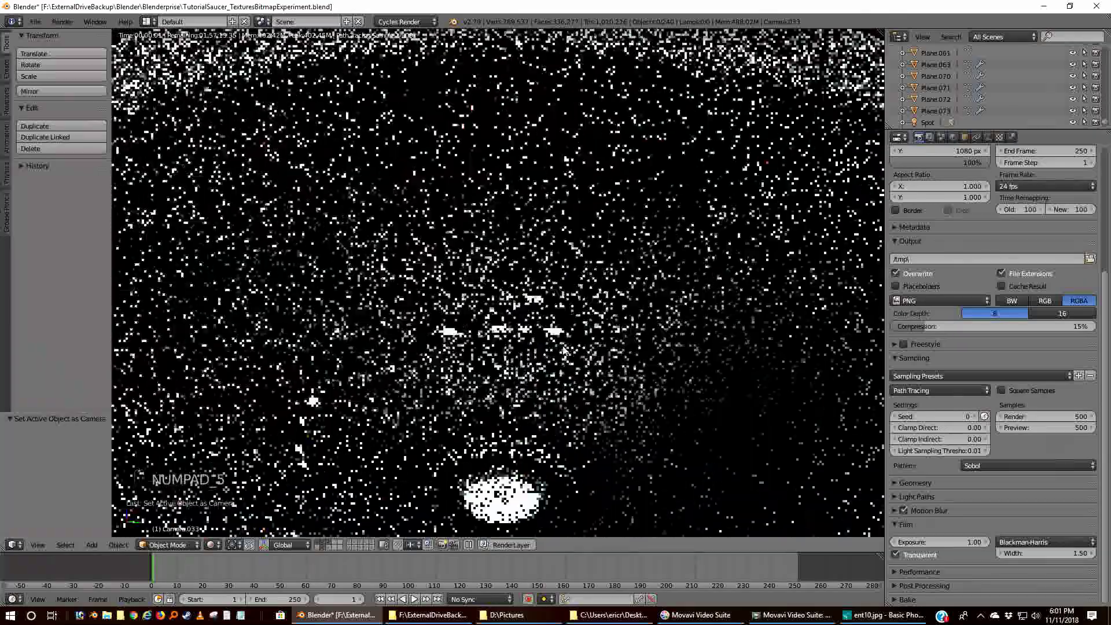
pyautogui.scroll(5, 561, 342)
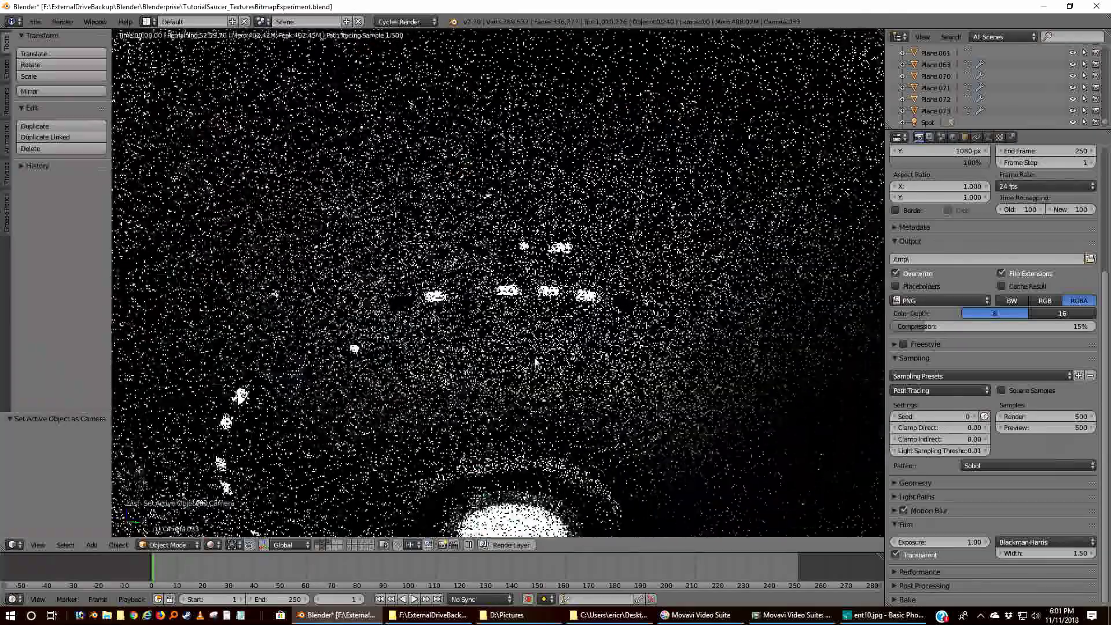
pyautogui.scroll(3, 538, 314)
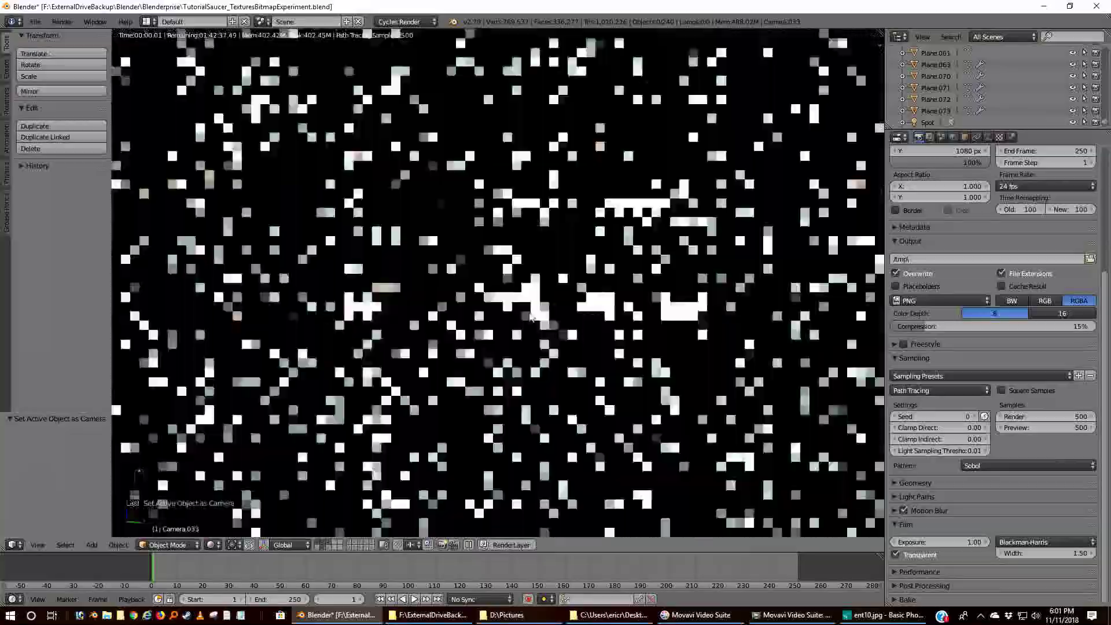
pyautogui.scroll(2, 531, 316)
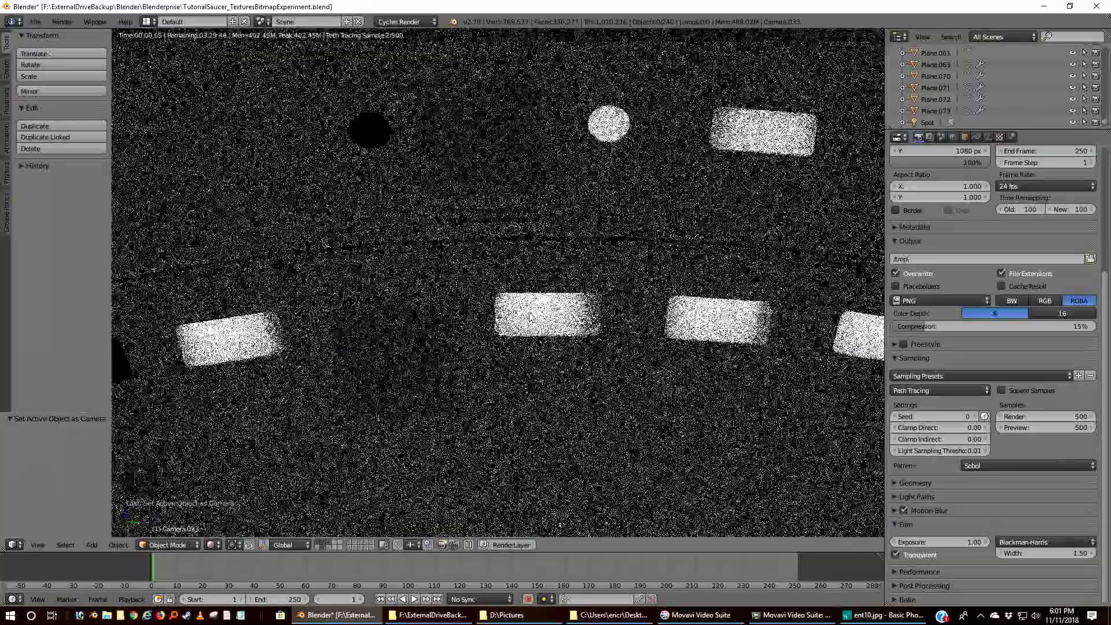
pyautogui.scroll(-1, 530, 317)
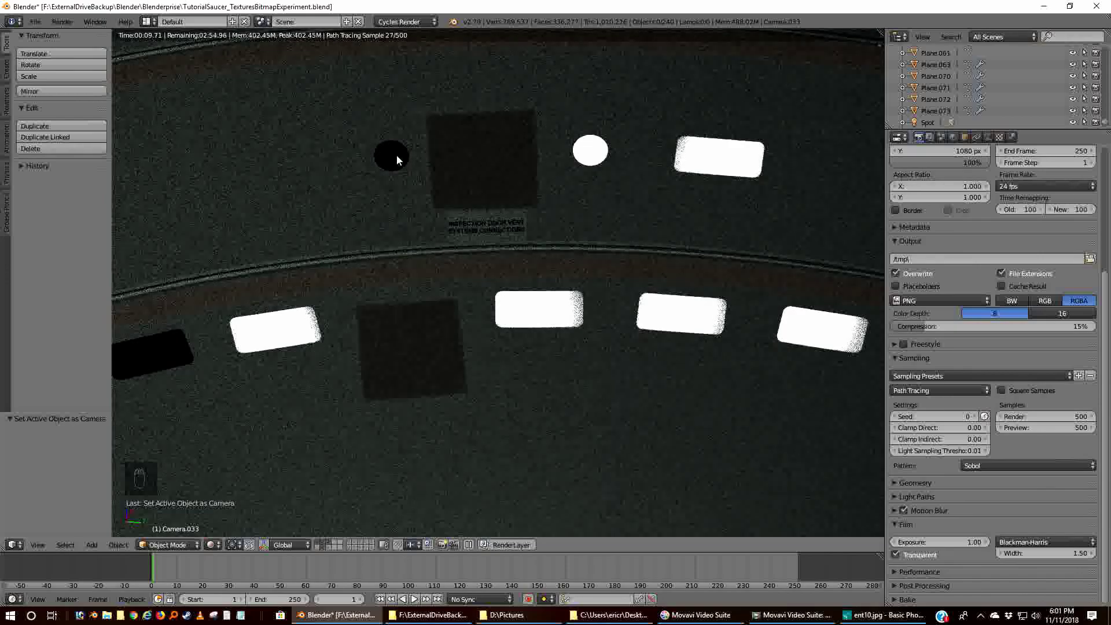
# - Compare the windows and yellow panel on another part of the saucer's underside with the reference photo ent09.jpg
pyautogui.scroll(-3, 482, 271)
pyautogui.moveTo(483, 271); pyautogui.dragTo(549, 292, button='middle')
pyautogui.scroll(-5, 549, 291)
pyautogui.scroll(5, 649, 317)
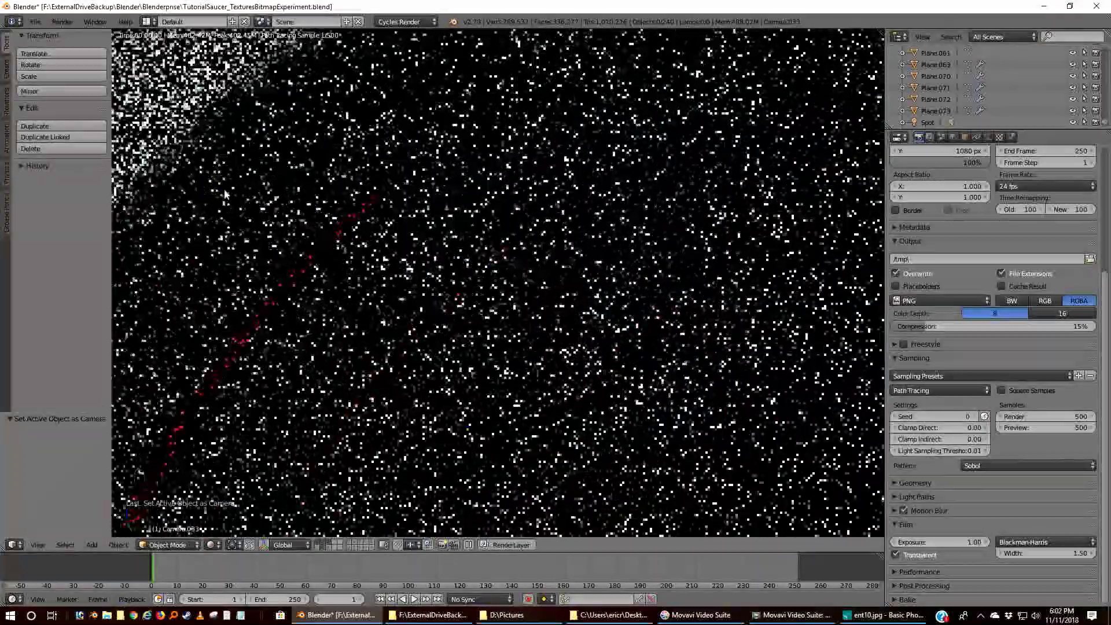
pyautogui.scroll(3, 647, 317)
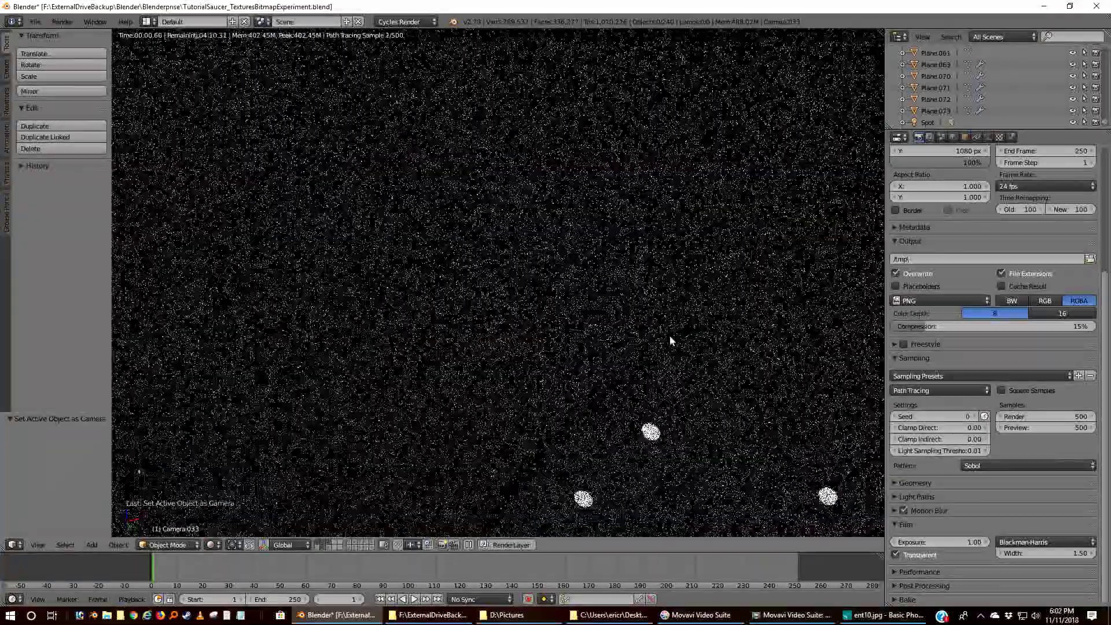
pyautogui.scroll(-3, 651, 401)
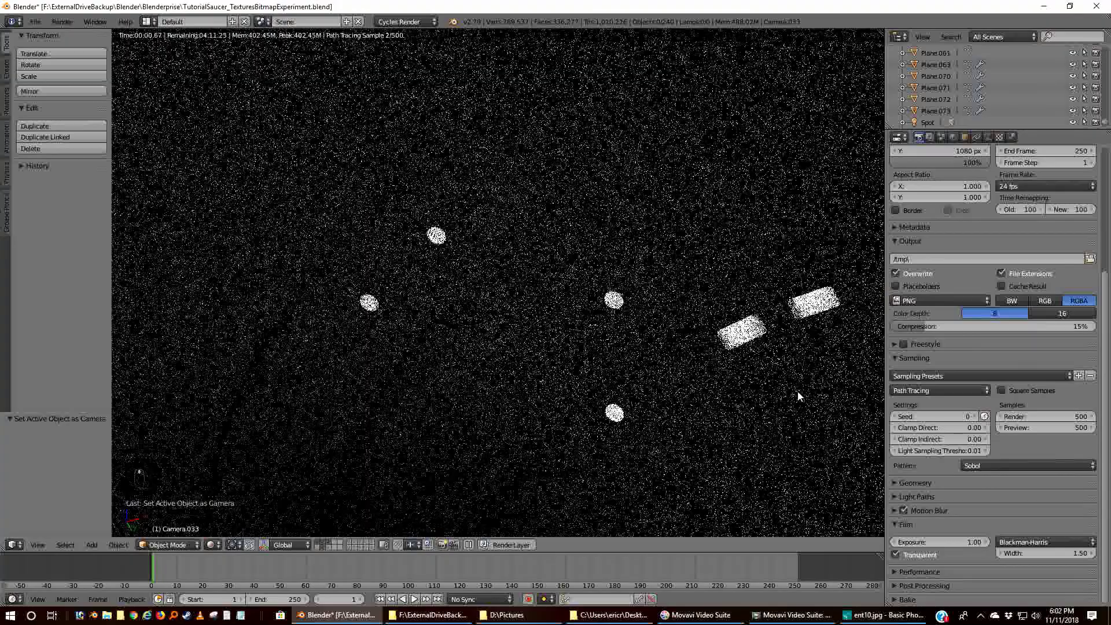
pyautogui.moveTo(797, 391); pyautogui.dragTo(516, 416, button='middle')
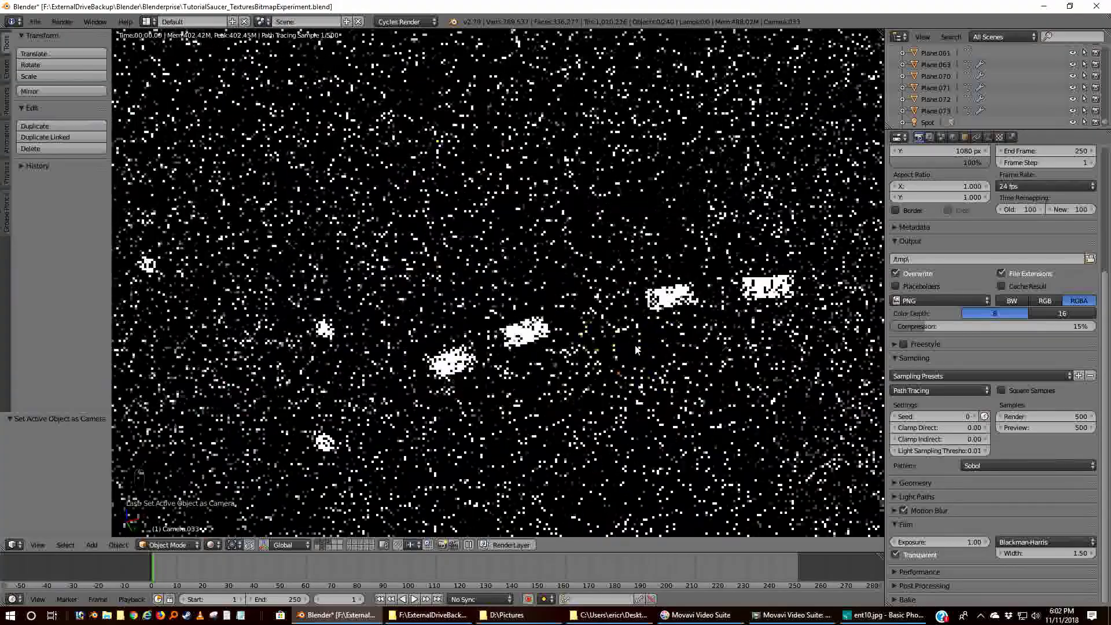
pyautogui.scroll(3, 539, 282)
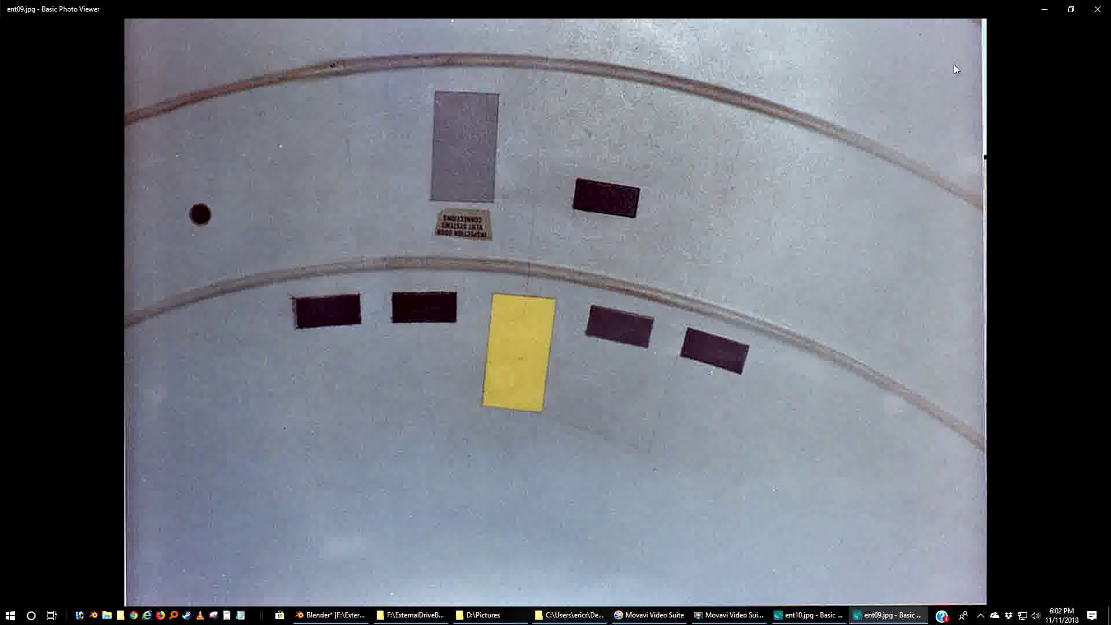
pyautogui.click(1046, 9)
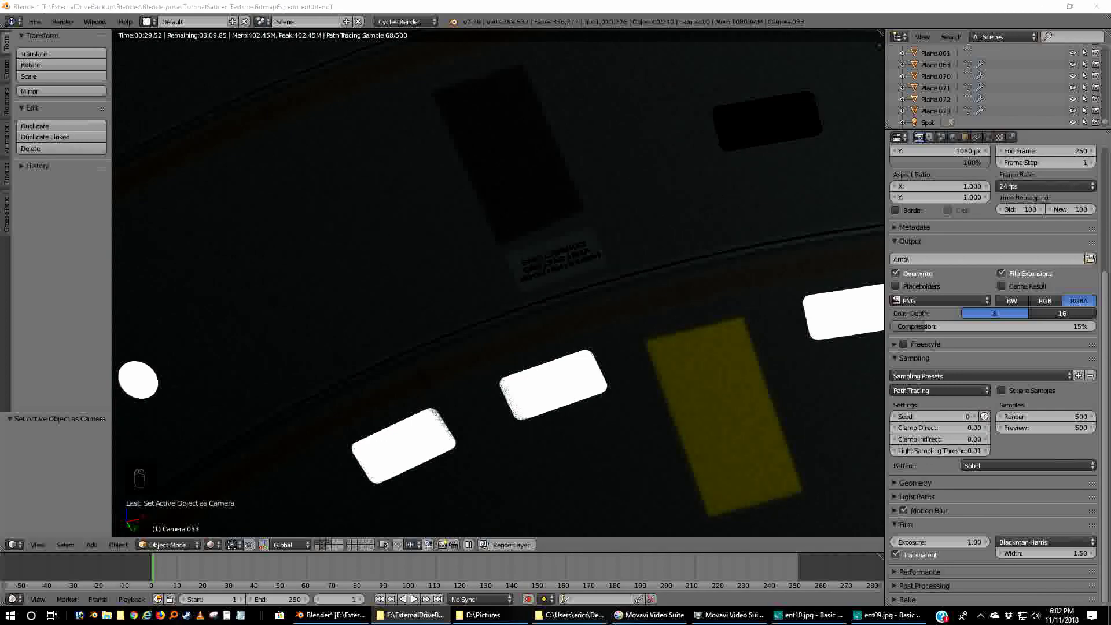
pyautogui.scroll(-8, 694, 266)
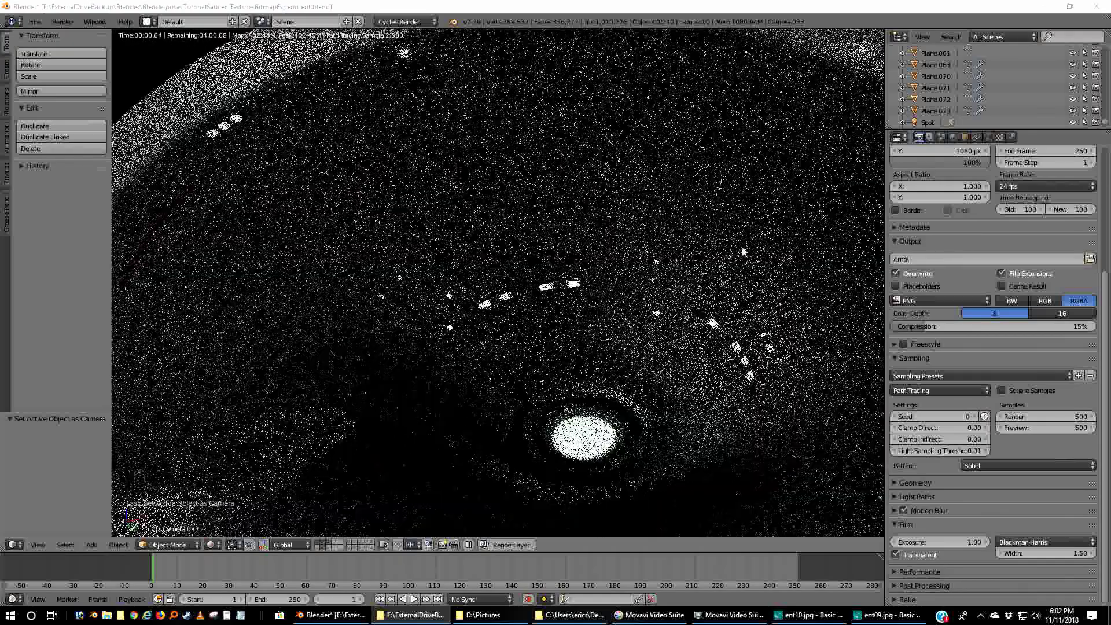
pyautogui.scroll(-2, 767, 243)
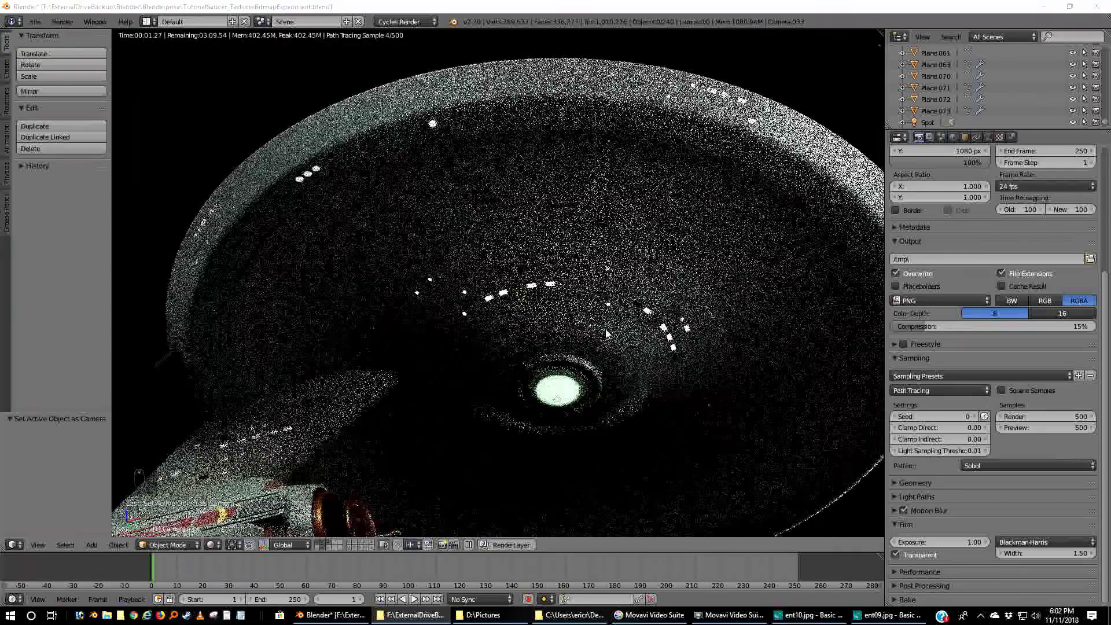